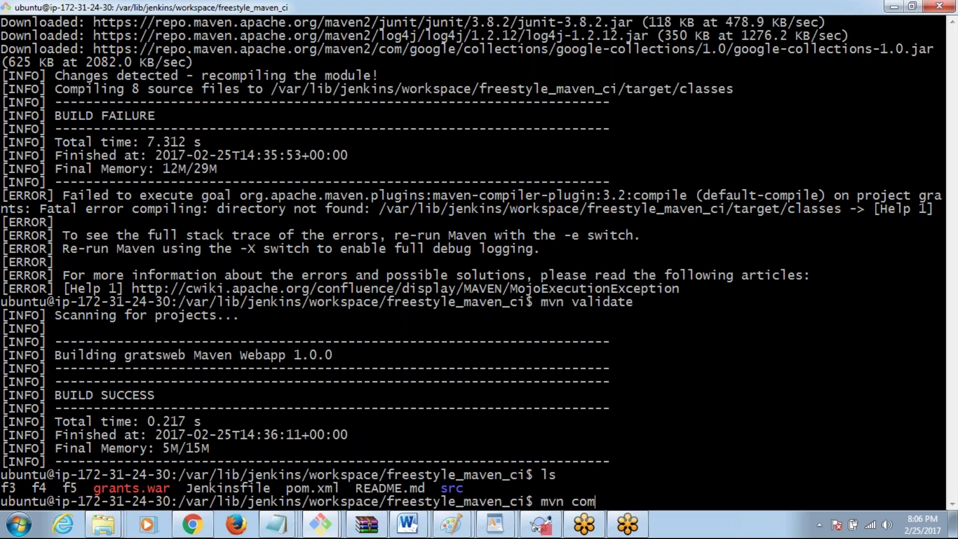
Run mvn compile in the freestyle_maven_ci workspace, then bring up the Jenkins demo_ci page
{"action": "type", "text": "pile"}
{"action": "key", "text": "Return"}
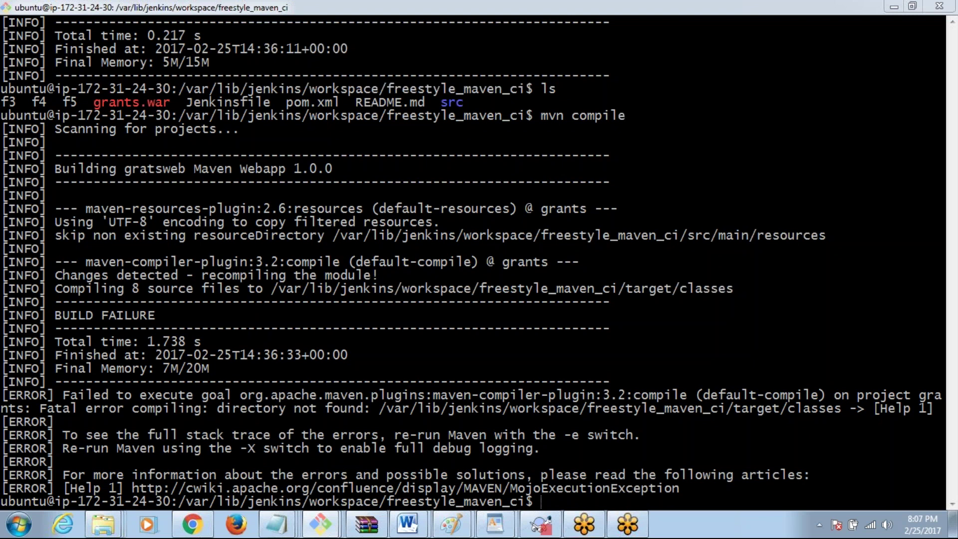
{"action": "key", "text": "alt+Tab"}
{"action": "key", "text": "ctrl+Tab"}
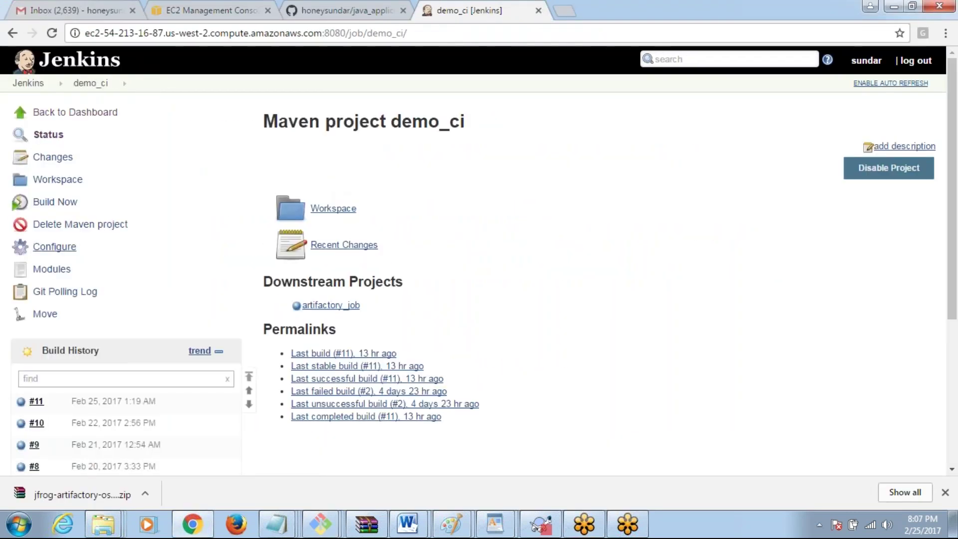
Open demo_ci's configuration and highlight its Maven goal 'install' in the Build section
{"action": "left_click", "coordinate": [46, 248]}
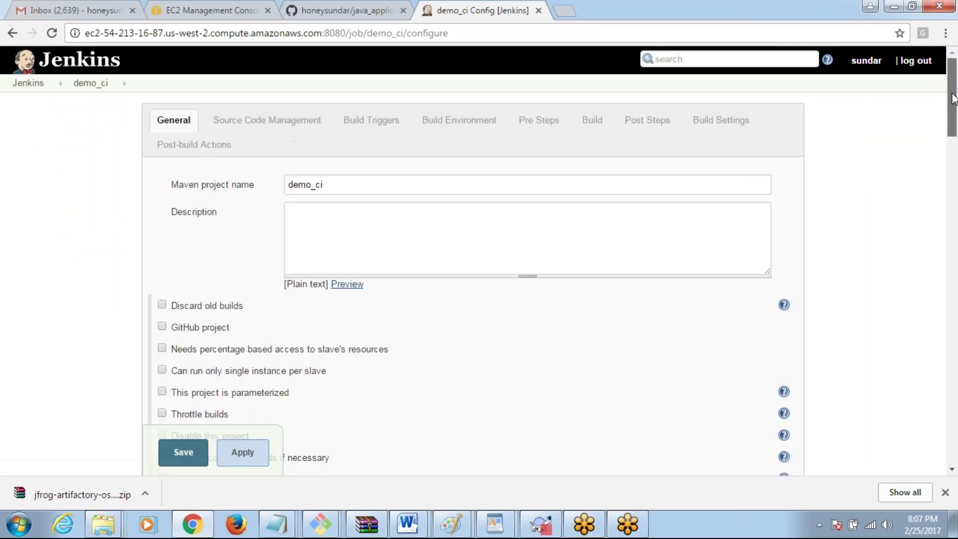
{"action": "left_click_drag", "start_coordinate": [952, 115], "coordinate": [952, 211]}
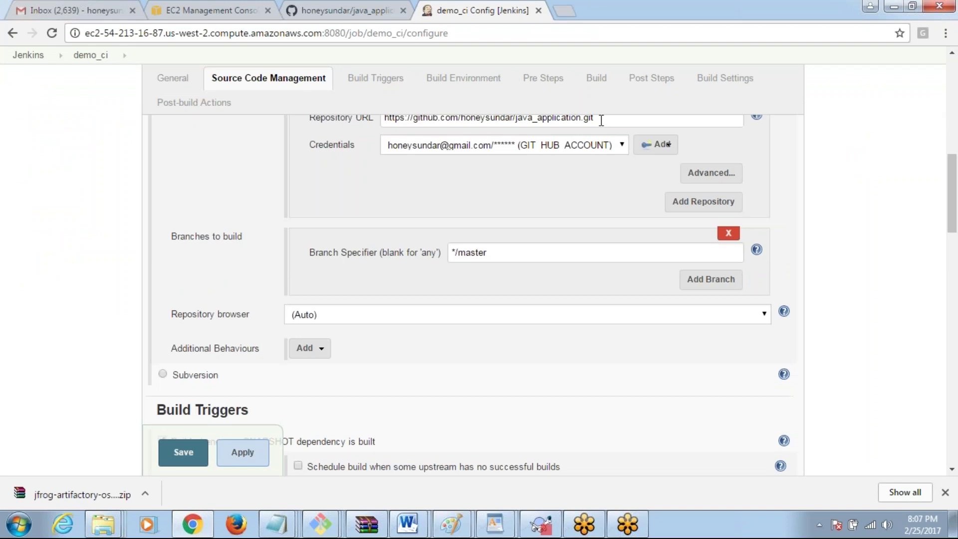
{"action": "left_click_drag", "start_coordinate": [953, 227], "coordinate": [953, 372]}
{"action": "left_click_drag", "start_coordinate": [339, 301], "coordinate": [279, 299]}
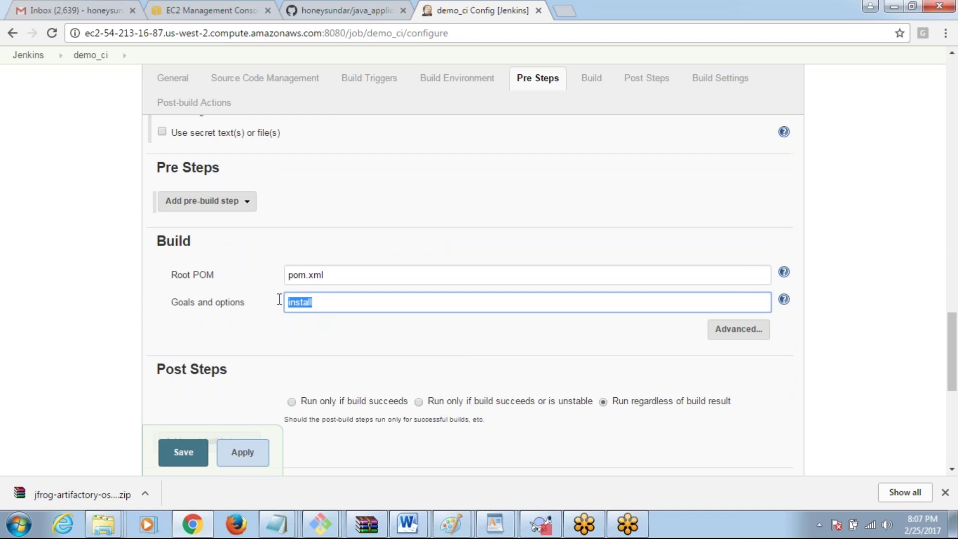
{"action": "key", "text": "alt+Tab"}
Move from the workspace folder into freestyle_maven_ci and list its files
{"action": "type", "text": "cd "}
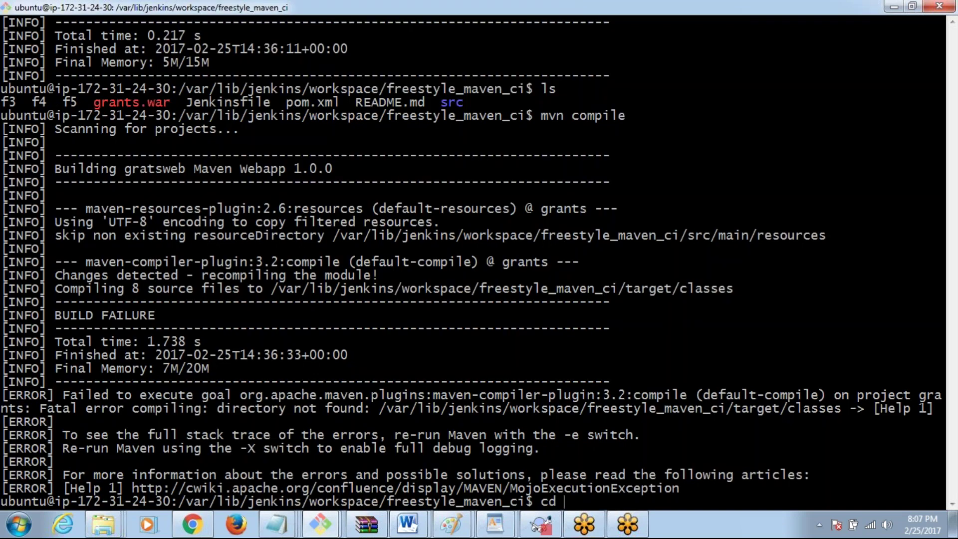
{"action": "type", "text": ".."}
{"action": "key", "text": "Return"}
{"action": "type", "text": "ls"}
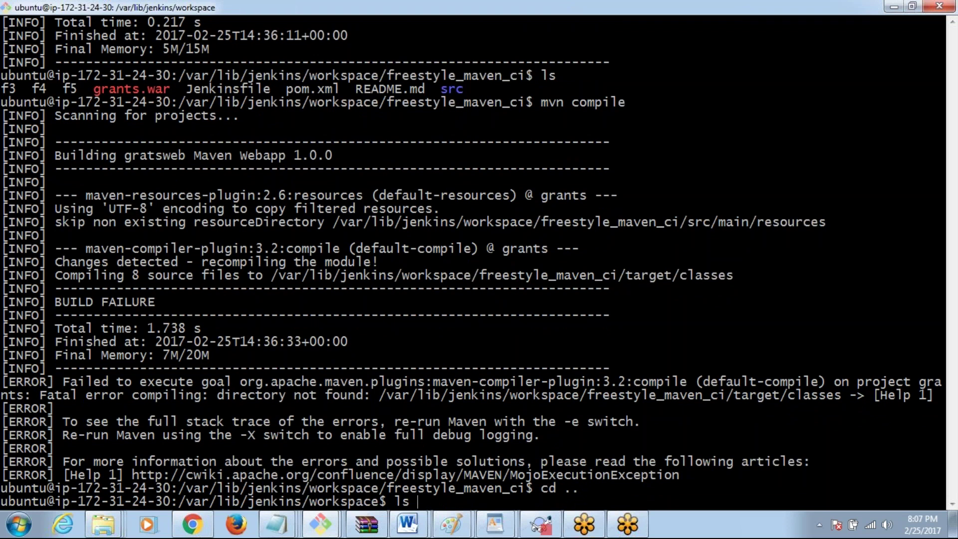
{"action": "key", "text": "Return"}
{"action": "type", "text": "cd fre"}
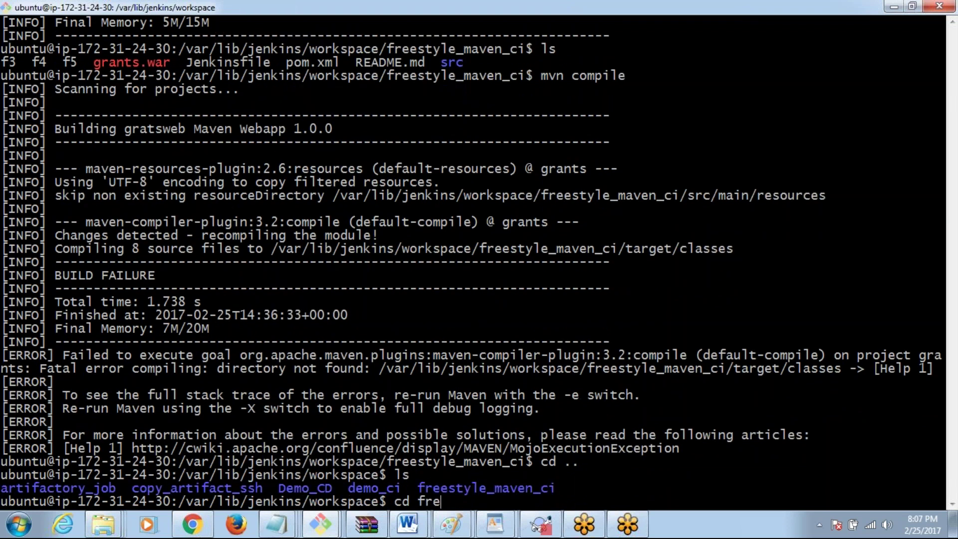
{"action": "key", "text": "Tab"}
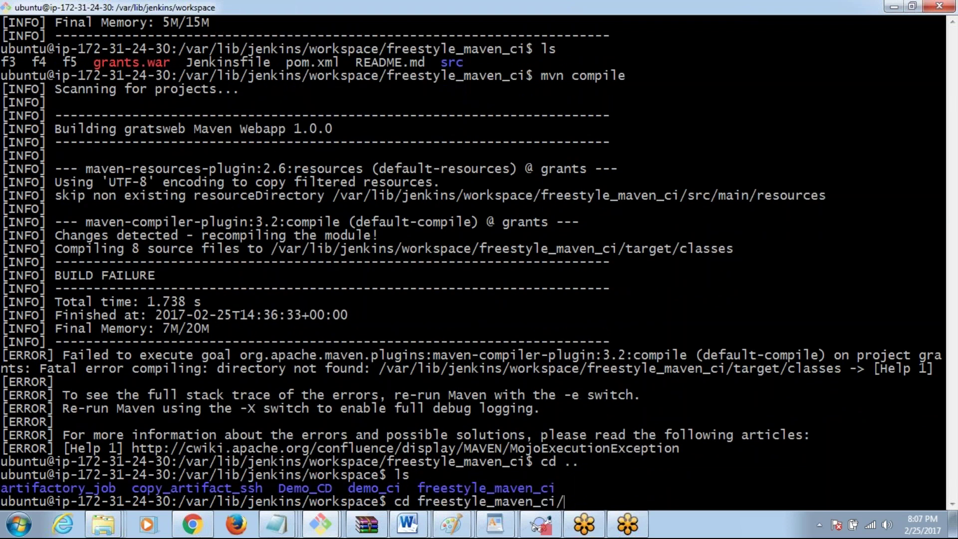
{"action": "key", "text": "Return"}
{"action": "type", "text": "ls"}
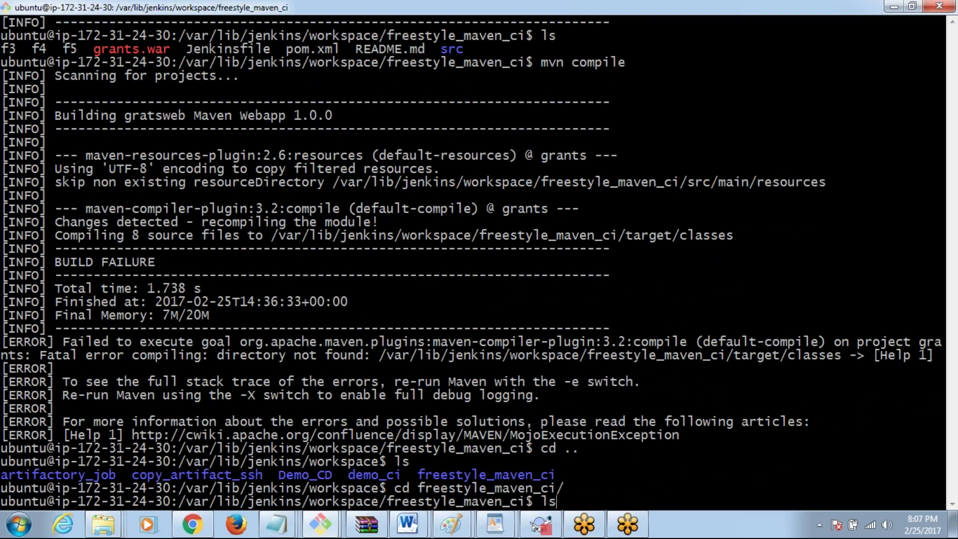
{"action": "key", "text": "Return"}
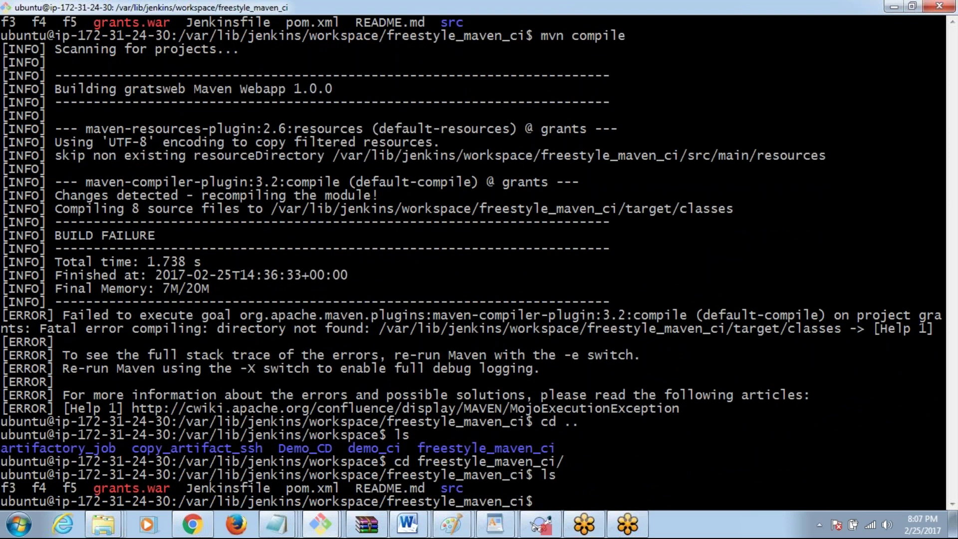
Check the Maven version with mvn -version, then run mvn install
{"action": "type", "text": "mvn -version"}
{"action": "key", "text": "Return"}
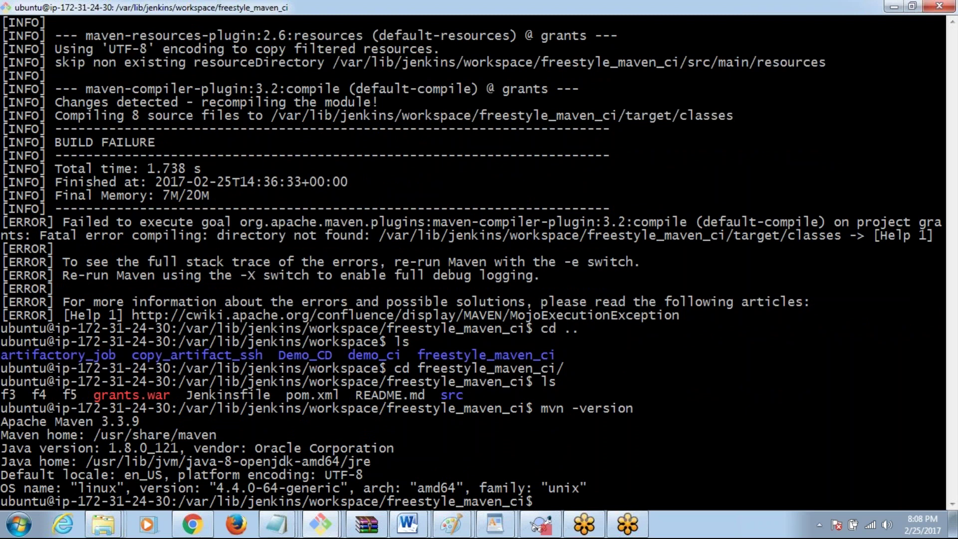
{"action": "key", "text": "Up"}
{"action": "key", "text": "BackSpace"}
{"action": "key", "text": "BackSpace"}
{"action": "key", "text": "BackSpace"}
{"action": "key", "text": "BackSpace"}
{"action": "key", "text": "BackSpace"}
{"action": "key", "text": "BackSpace"}
{"action": "key", "text": "BackSpace"}
{"action": "key", "text": "BackSpace"}
{"action": "type", "text": "install"}
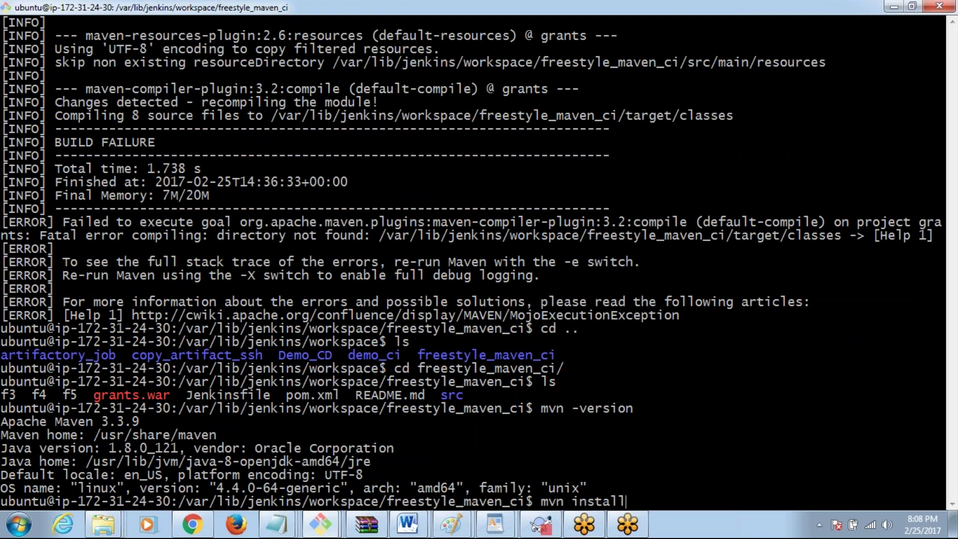
{"action": "key", "text": "Return"}
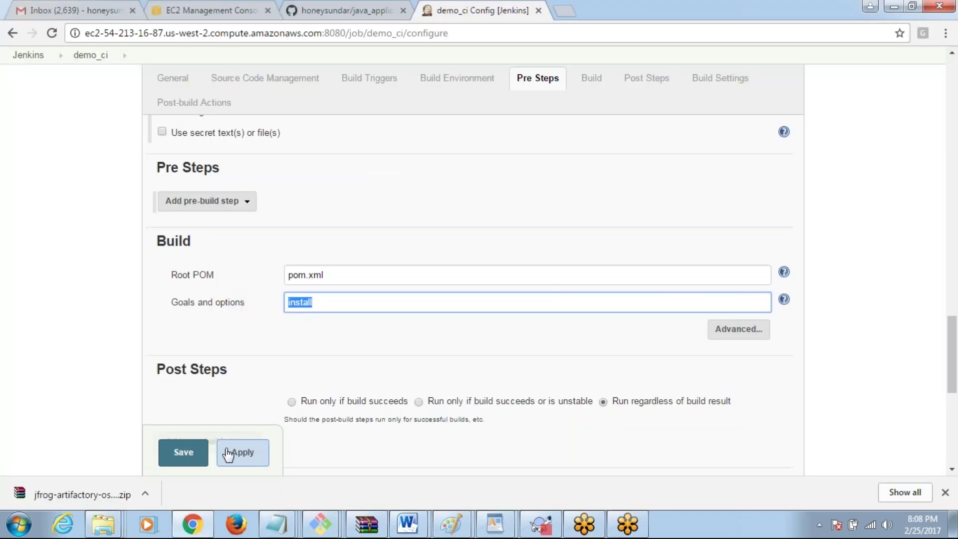
Save demo_ci's configuration, build it, and view build #12's console output
{"action": "left_click", "coordinate": [225, 455]}
{"action": "left_click", "coordinate": [182, 453]}
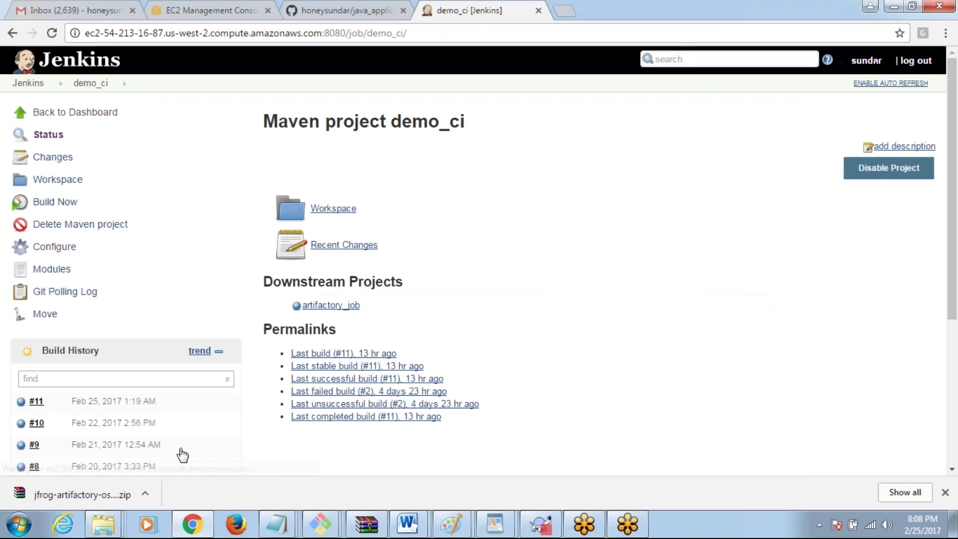
{"action": "left_click", "coordinate": [60, 210]}
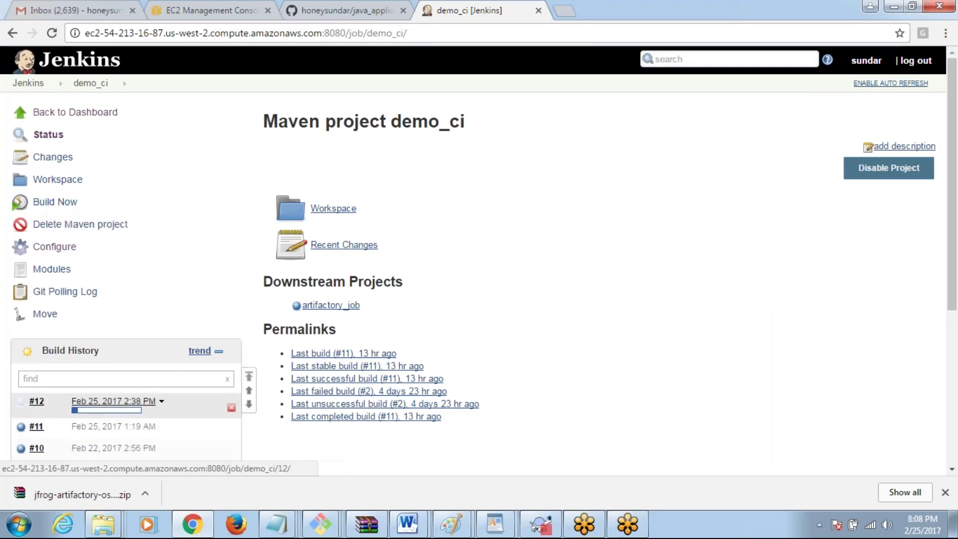
{"action": "left_click", "coordinate": [99, 402]}
{"action": "left_click", "coordinate": [67, 179]}
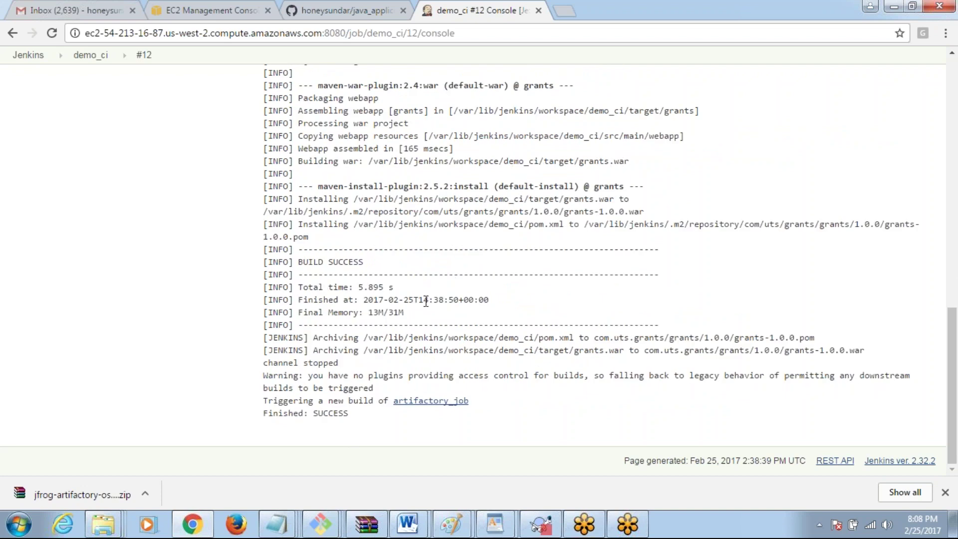
In PuTTY, list freestyle_maven_ci's files and move up to the workspace folder
{"action": "key", "text": "alt+Tab"}
{"action": "type", "text": "ls"}
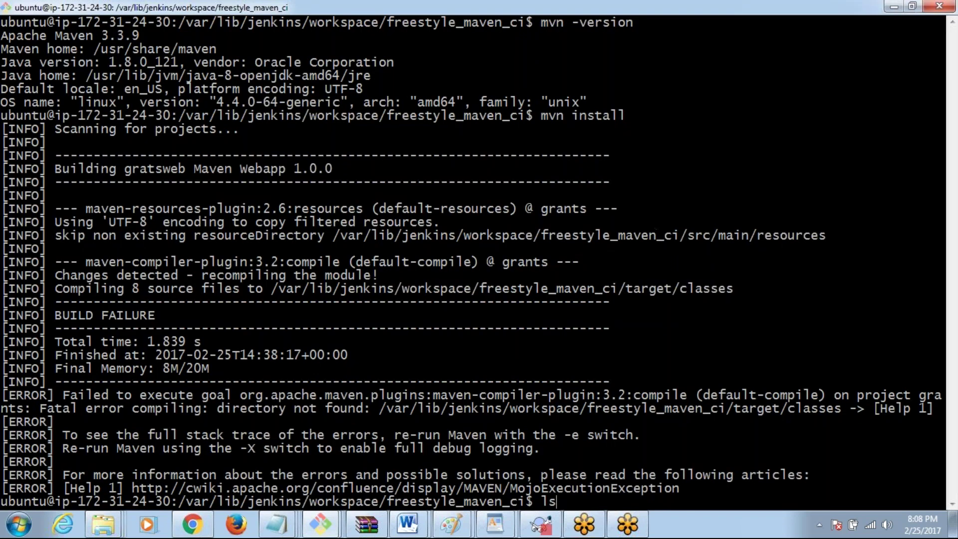
{"action": "key", "text": "Return"}
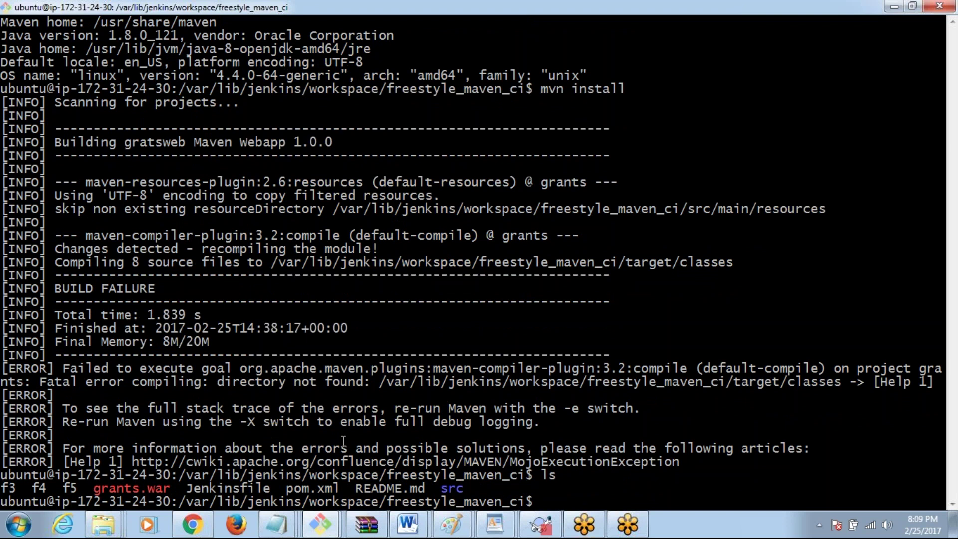
{"action": "type", "text": "cd ."}
{"action": "type", "text": "."}
{"action": "key", "text": "Return"}
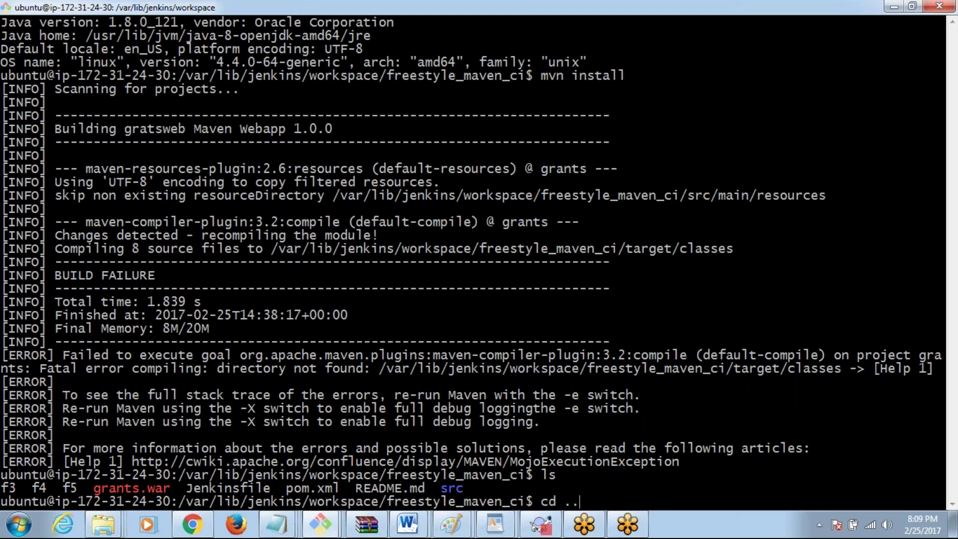
List the workspace, enter demo_ci, list it and highlight its target folder
{"action": "type", "text": "ls"}
{"action": "key", "text": "Return"}
{"action": "type", "text": "cd dem"}
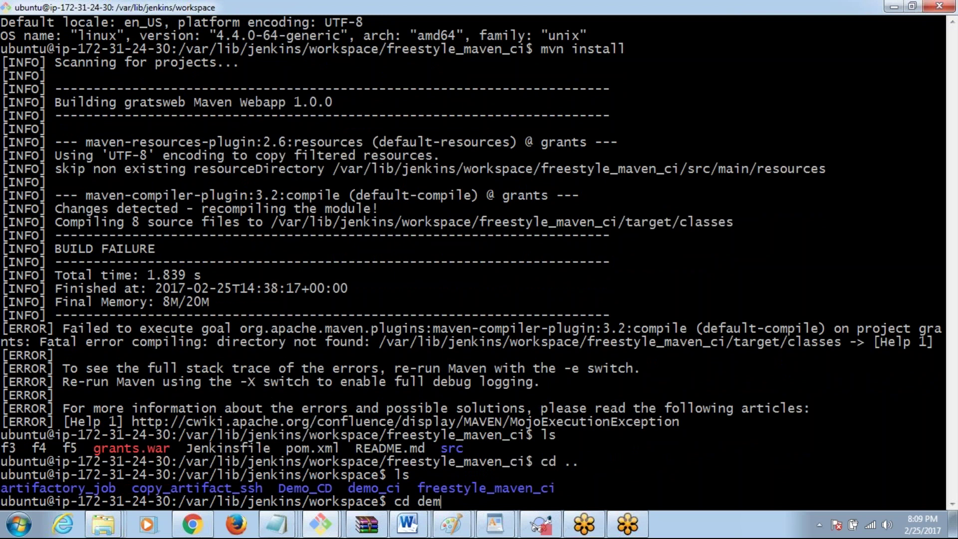
{"action": "key", "text": "Tab"}
{"action": "key", "text": "Return"}
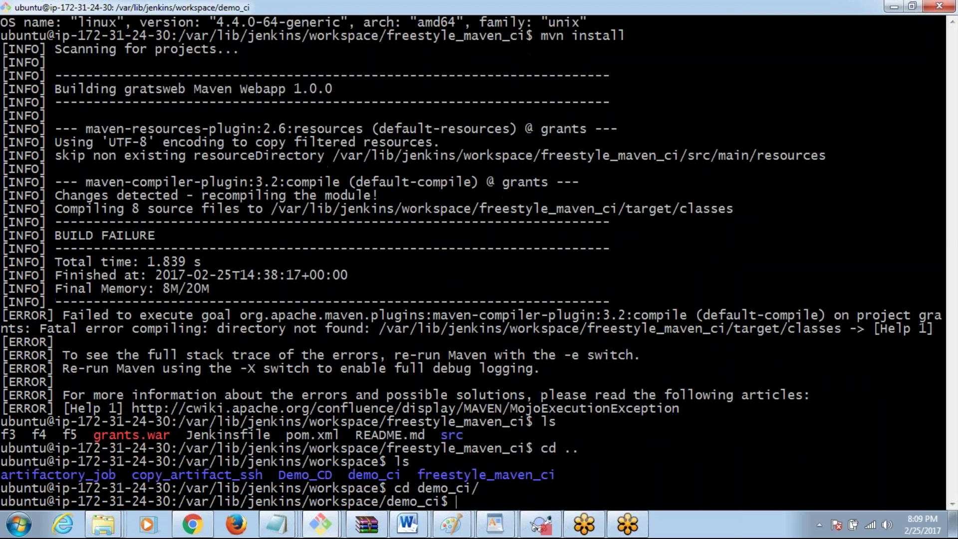
{"action": "type", "text": "ls"}
{"action": "key", "text": "Return"}
{"action": "double_click", "coordinate": [501, 488]}
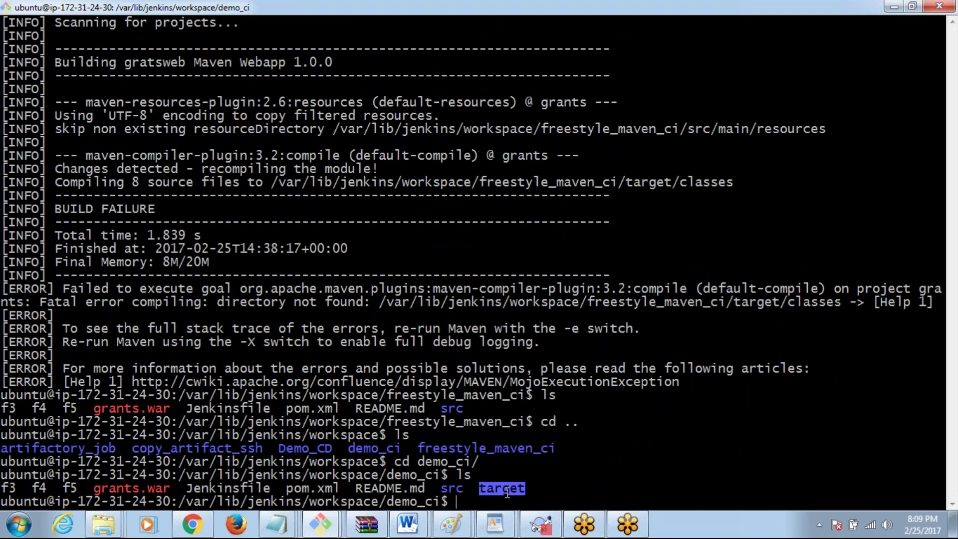
{"action": "left_click", "coordinate": [572, 475]}
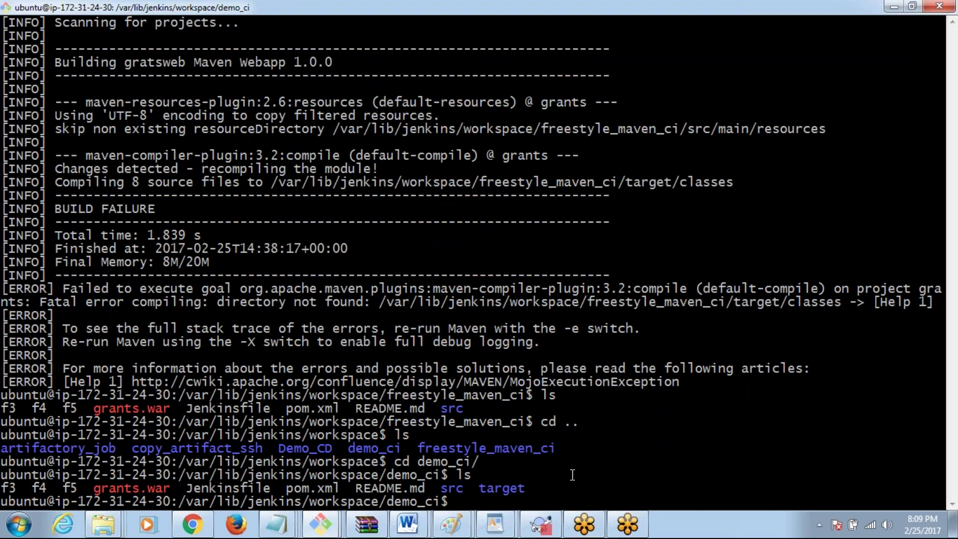
{"action": "key", "text": "alt+Tab"}
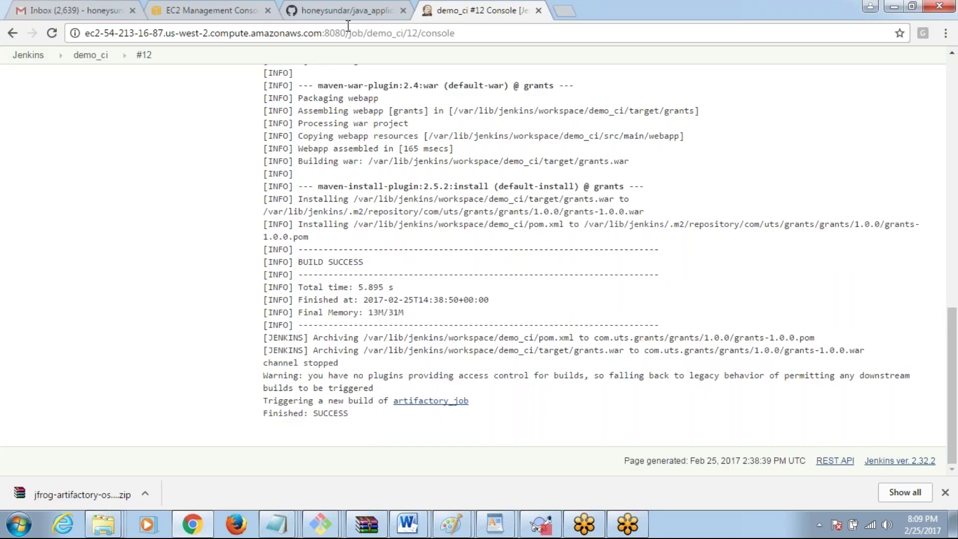
Return to the demo_ci page and close the Notepad window holding the private key
{"action": "left_click", "coordinate": [94, 55]}
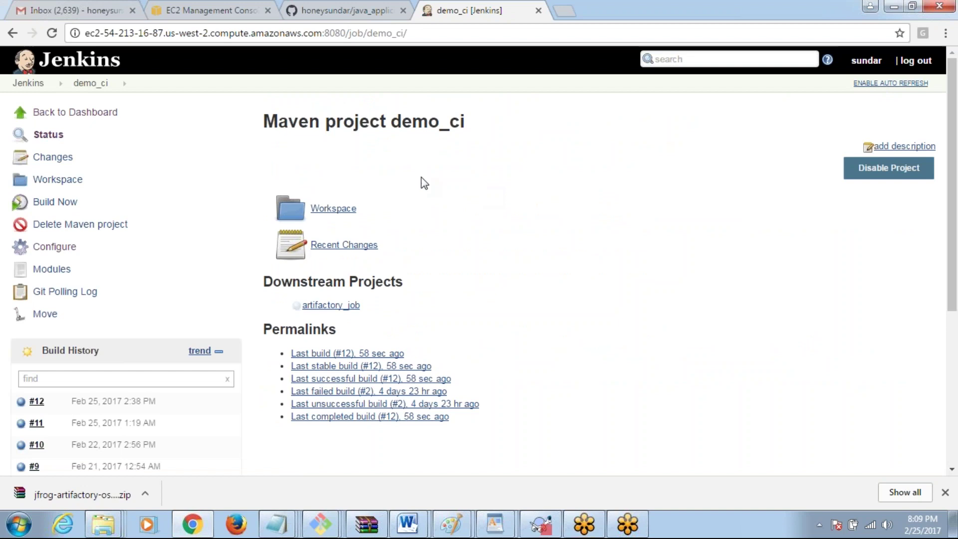
{"action": "left_click", "coordinate": [271, 533]}
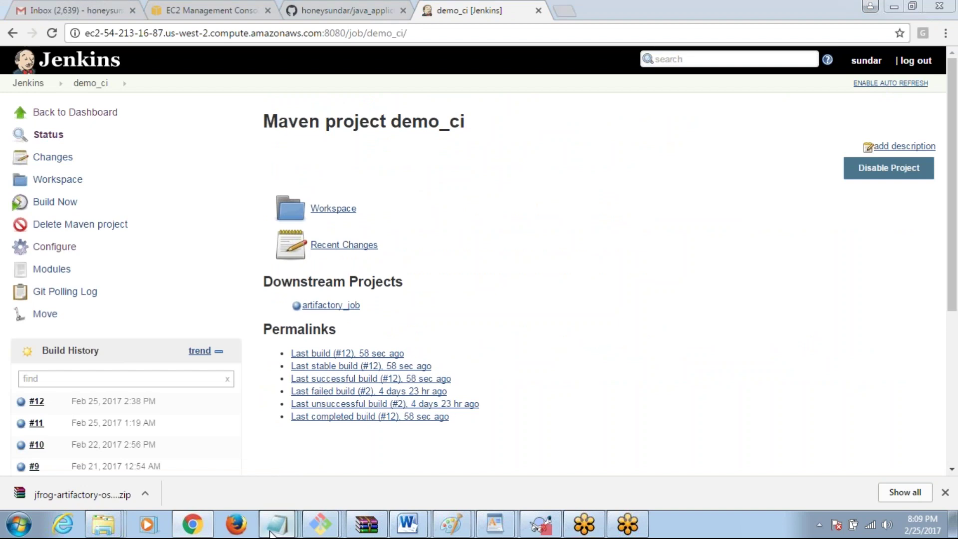
{"action": "left_click", "coordinate": [418, 447]}
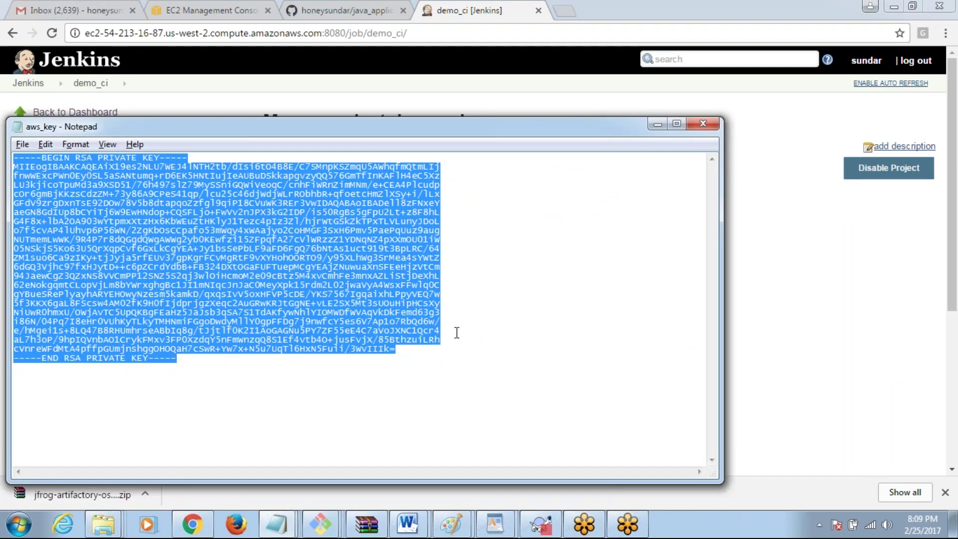
{"action": "left_click", "coordinate": [703, 123]}
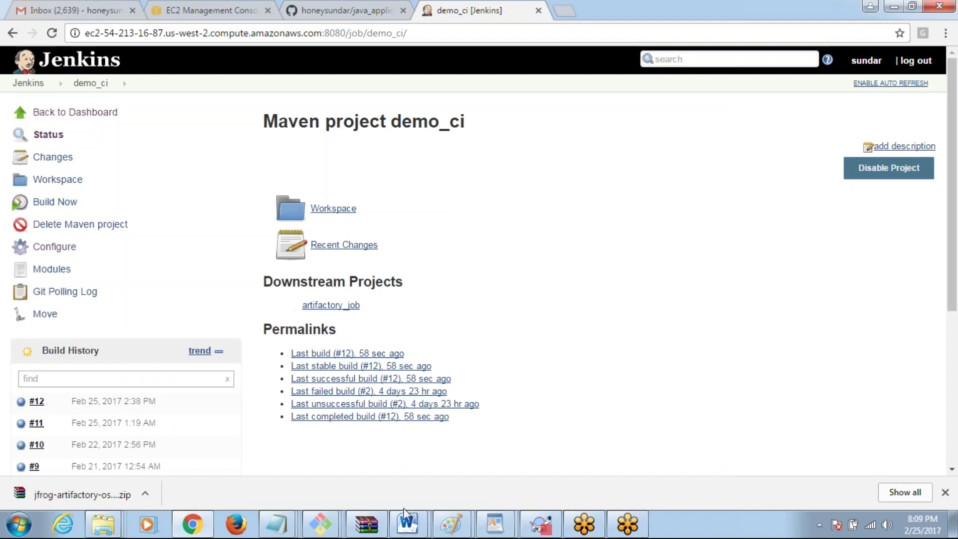
Bring the Paint drawing forward and clear the old text inside the ellipse
{"action": "mouse_move", "coordinate": [328, 530]}
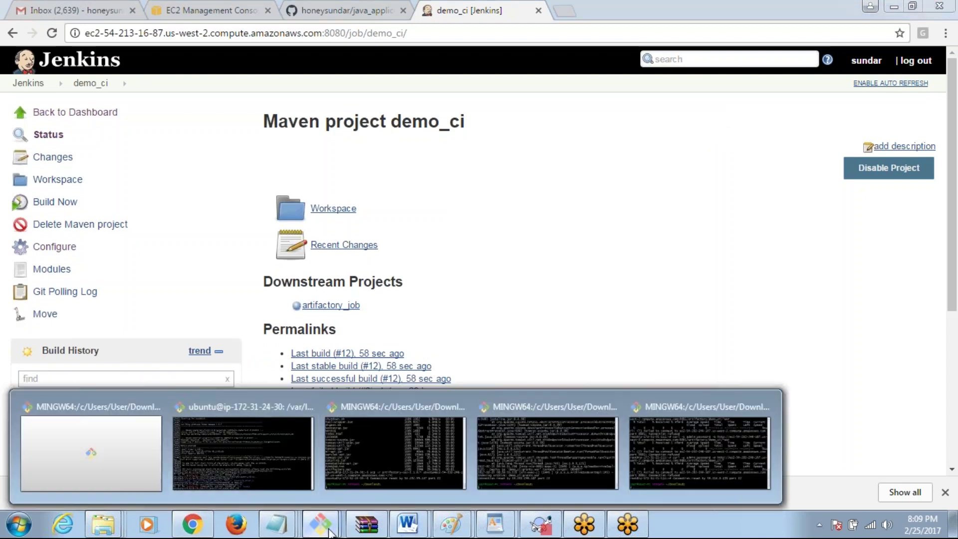
{"action": "mouse_move", "coordinate": [450, 525]}
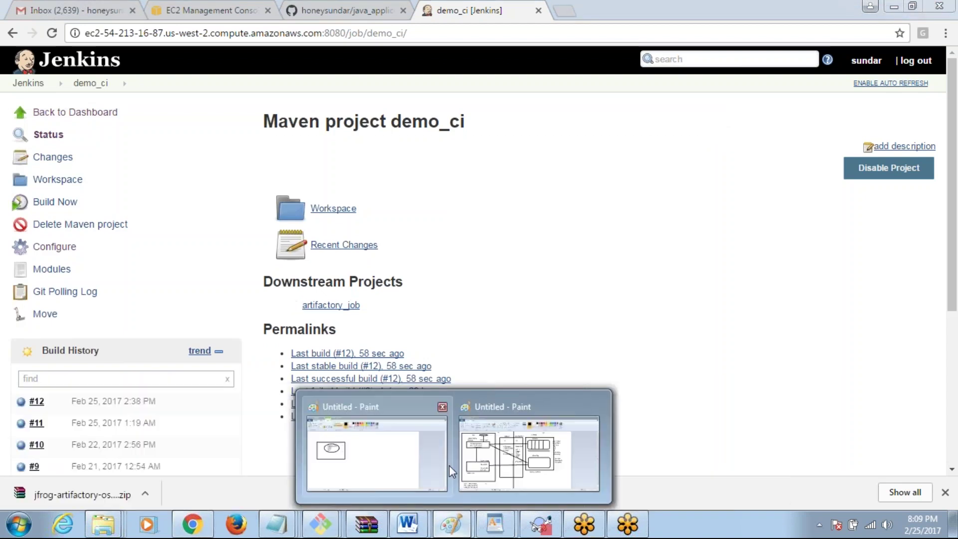
{"action": "left_click", "coordinate": [446, 464]}
{"action": "key", "text": "Delete"}
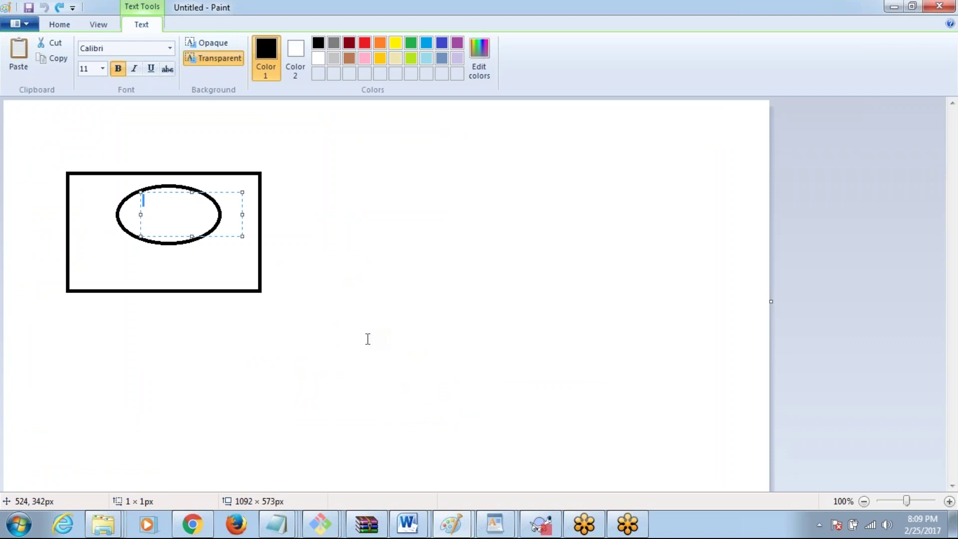
Write the maven job notes 'type : maven job' and 'build : maven proj' on the left
{"action": "left_click", "coordinate": [363, 337]}
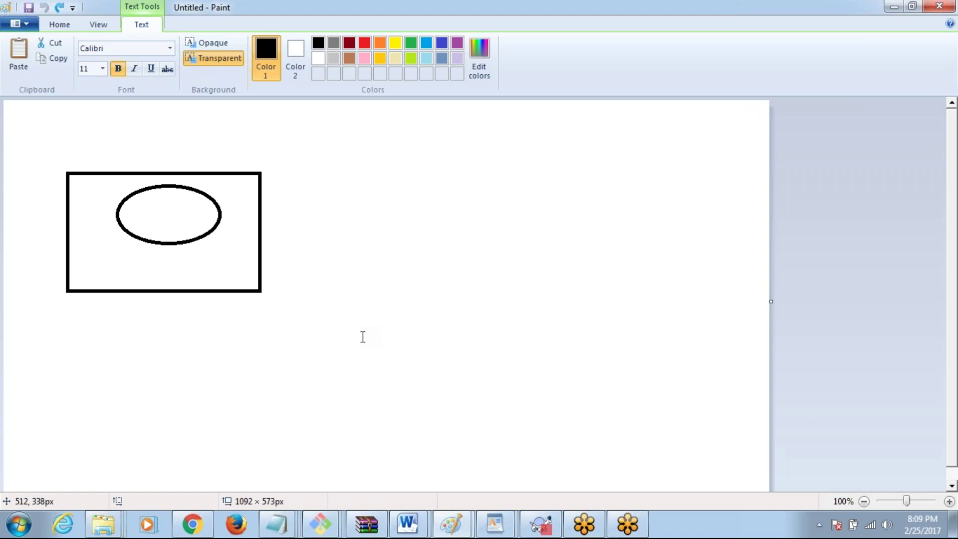
{"action": "left_click", "coordinate": [362, 336]}
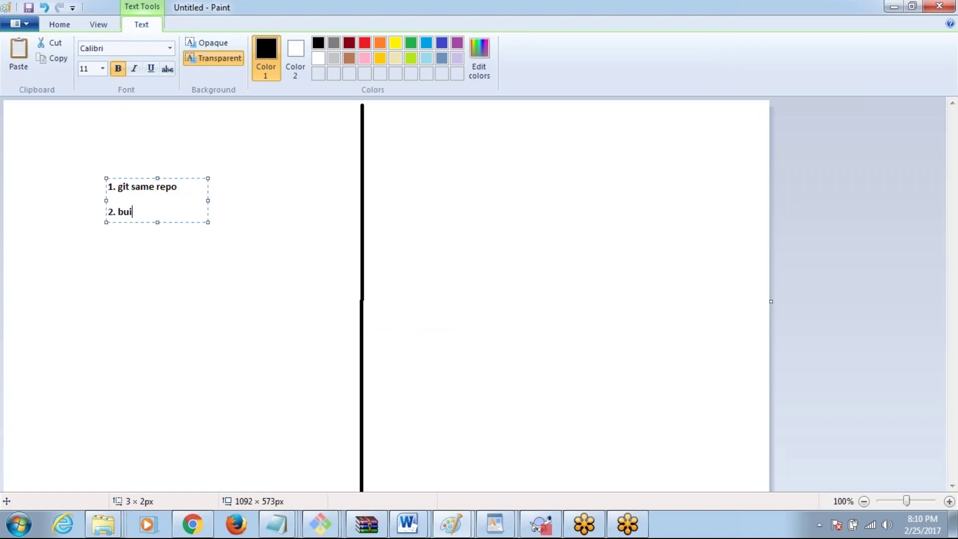
{"action": "type", "text": "ld : maven proj"}
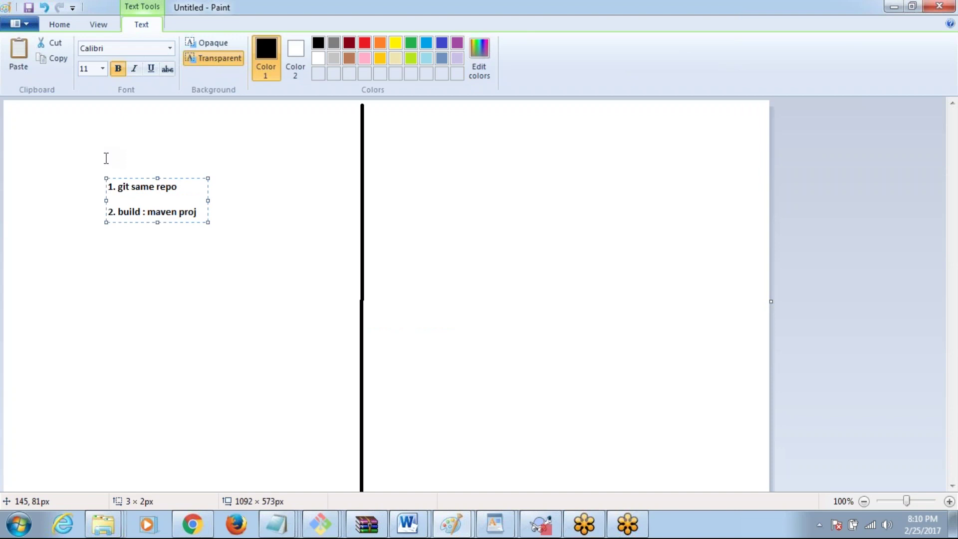
{"action": "left_click", "coordinate": [118, 151]}
{"action": "type", "text": "type : mave"}
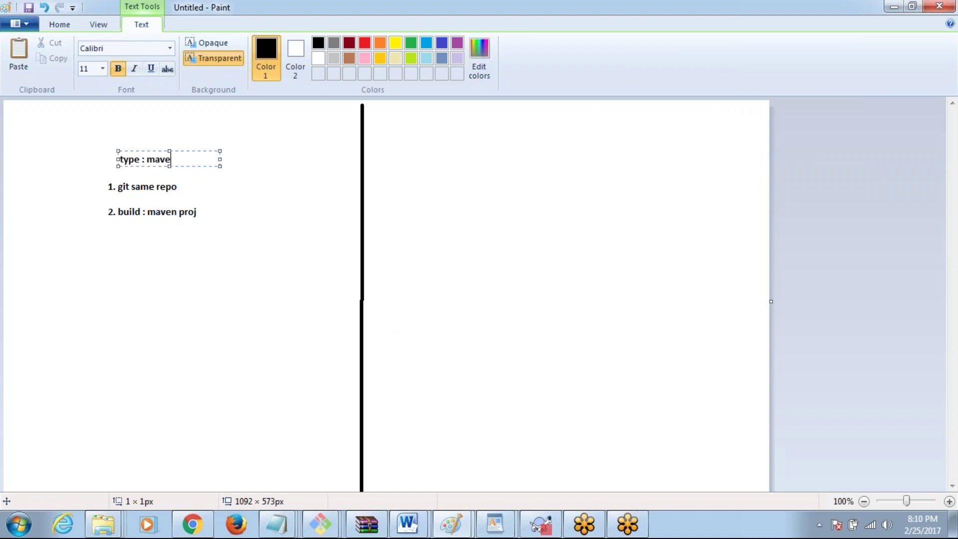
{"action": "type", "text": "n job"}
{"action": "left_click", "coordinate": [207, 365]}
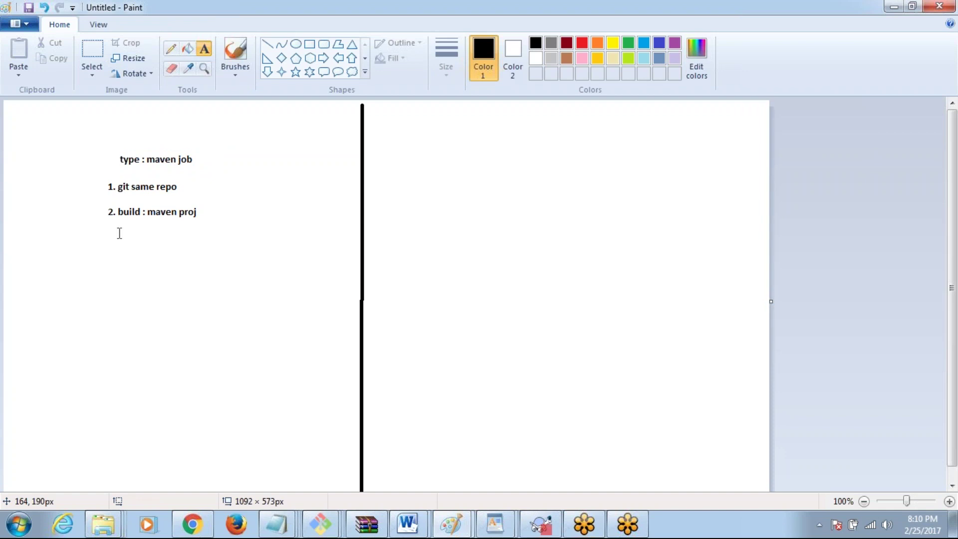
Write 'freestyle', '1. check out' and '2.' on the right, then open a new browser tab
{"action": "left_click", "coordinate": [449, 150]}
{"action": "type", "text": "frees"}
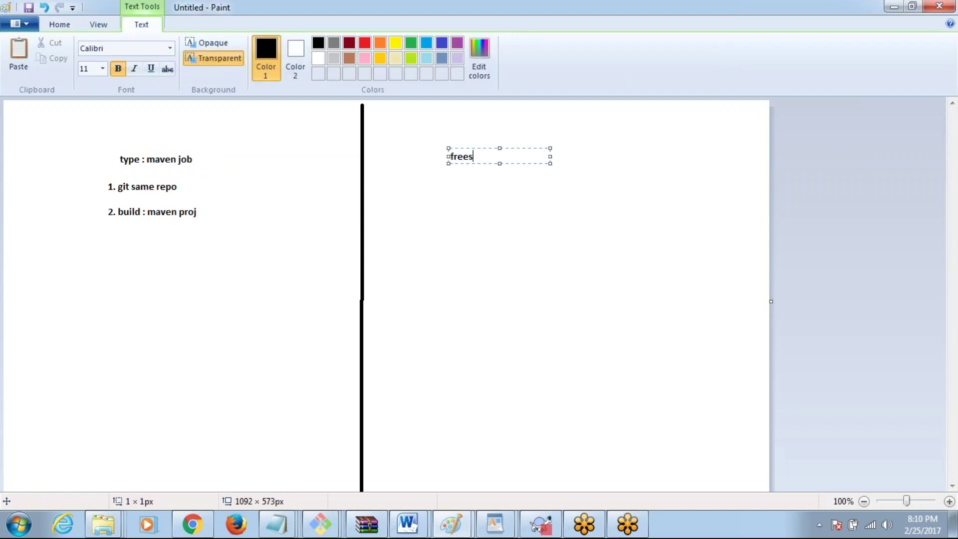
{"action": "type", "text": "tyle"}
{"action": "key", "text": "Return"}
{"action": "key", "text": "Return"}
{"action": "type", "text": "1."}
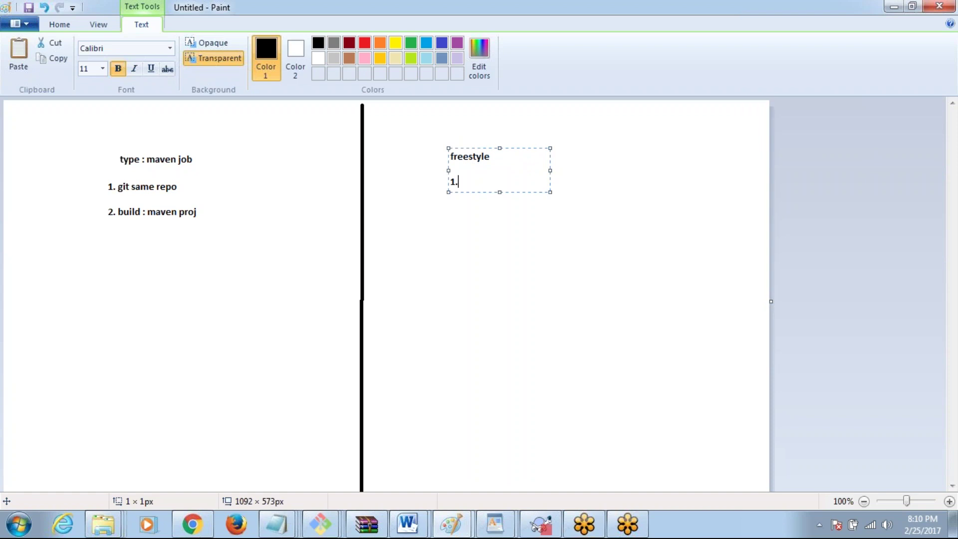
{"action": "type", "text": " check out"}
{"action": "key", "text": "Return"}
{"action": "key", "text": "Return"}
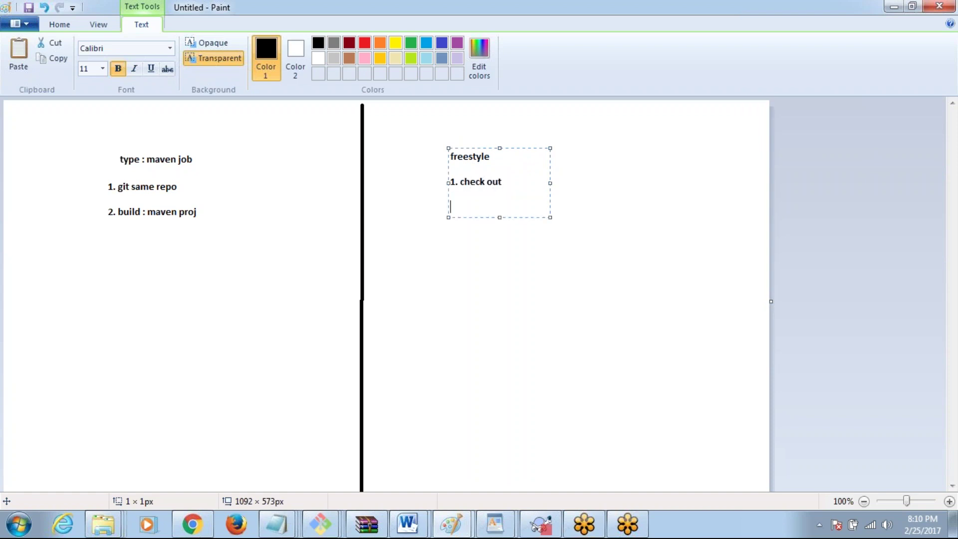
{"action": "type", "text": "2."}
{"action": "left_click", "coordinate": [205, 532]}
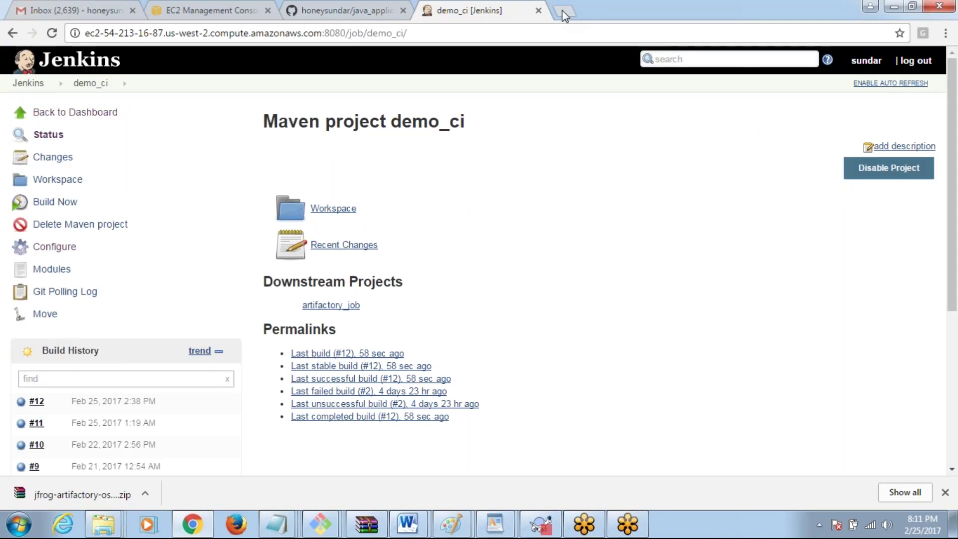
{"action": "left_click", "coordinate": [562, 12]}
Search Google for 'speed test' and open the Speedtest.net by Ookla result
{"action": "type", "text": "go"}
{"action": "key", "text": "Return"}
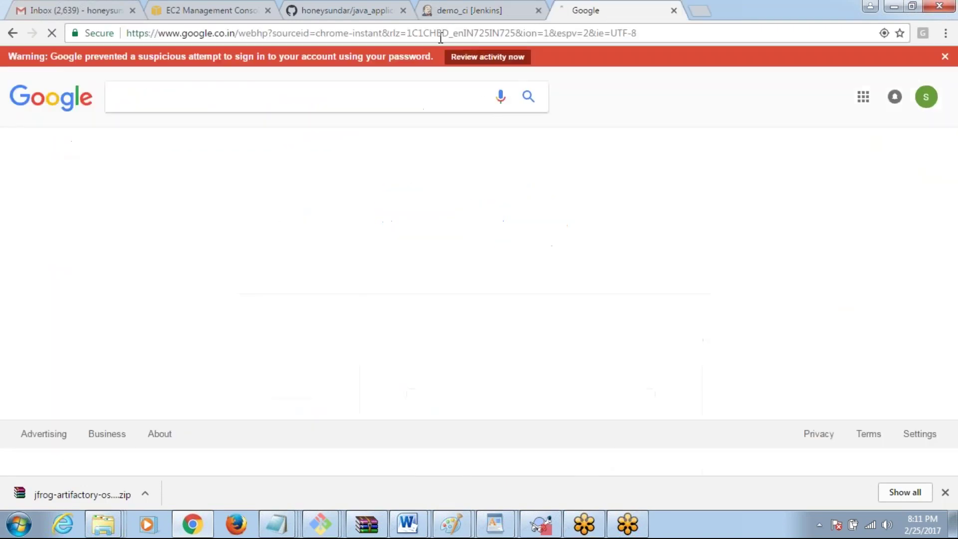
{"action": "left_click", "coordinate": [314, 106]}
{"action": "type", "text": "speed test"}
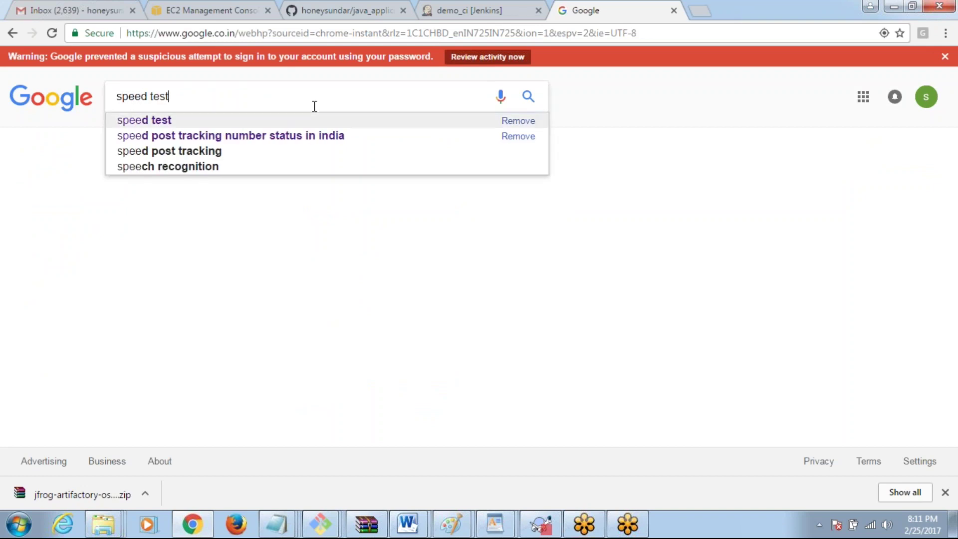
{"action": "key", "text": "Return"}
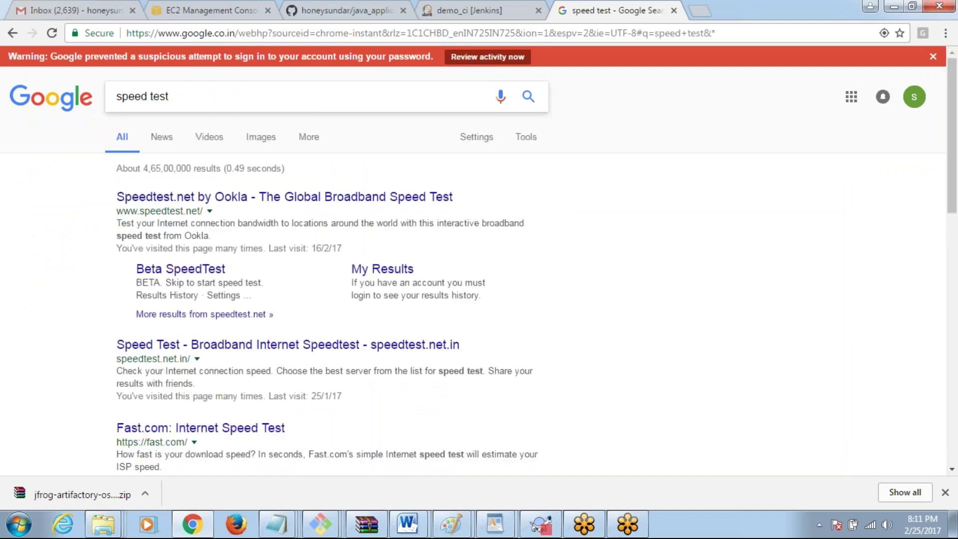
{"action": "left_click", "coordinate": [285, 196]}
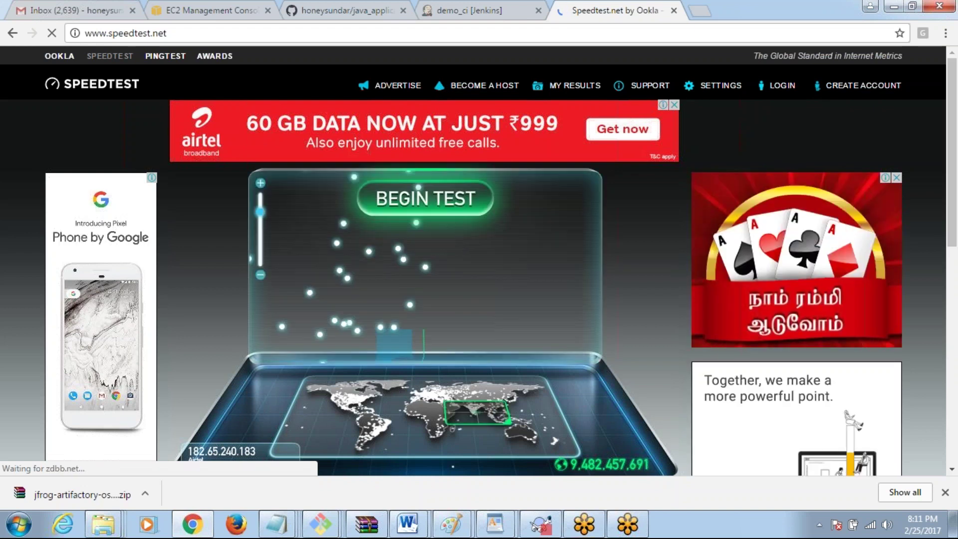
Run the speed test, getting 3 ms ping, 21.10 Mbps download and 1.09 Mbps upload
{"action": "left_click", "coordinate": [417, 202]}
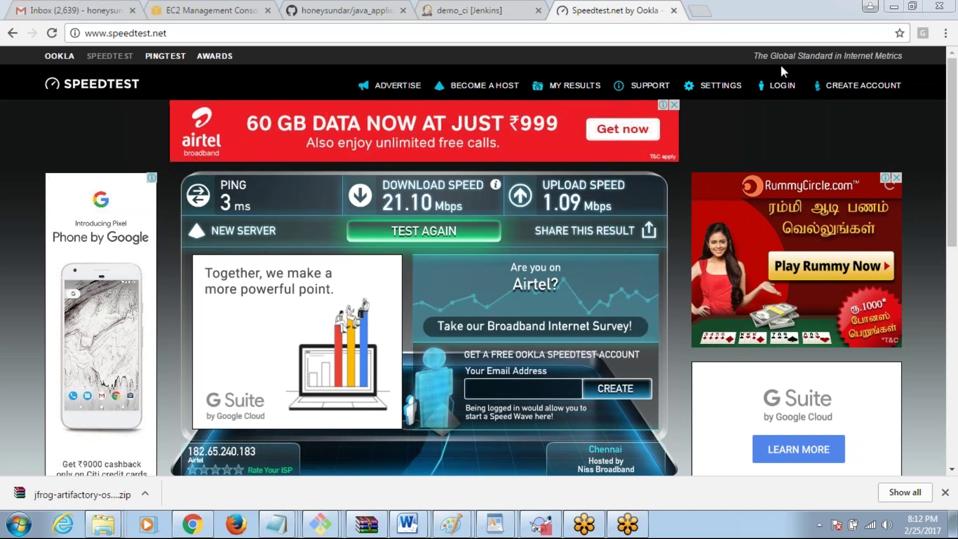
{"action": "left_click", "coordinate": [887, 524]}
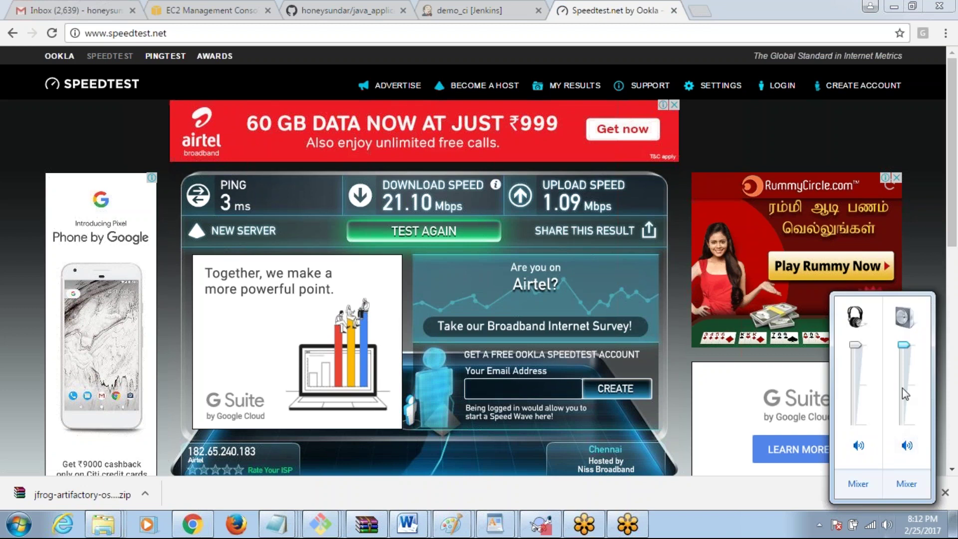
{"action": "left_click", "coordinate": [675, 15]}
Close the Speedtest tab, return to Jenkins, and open freestyle_maven_ci from the dashboard
{"action": "left_click", "coordinate": [673, 11]}
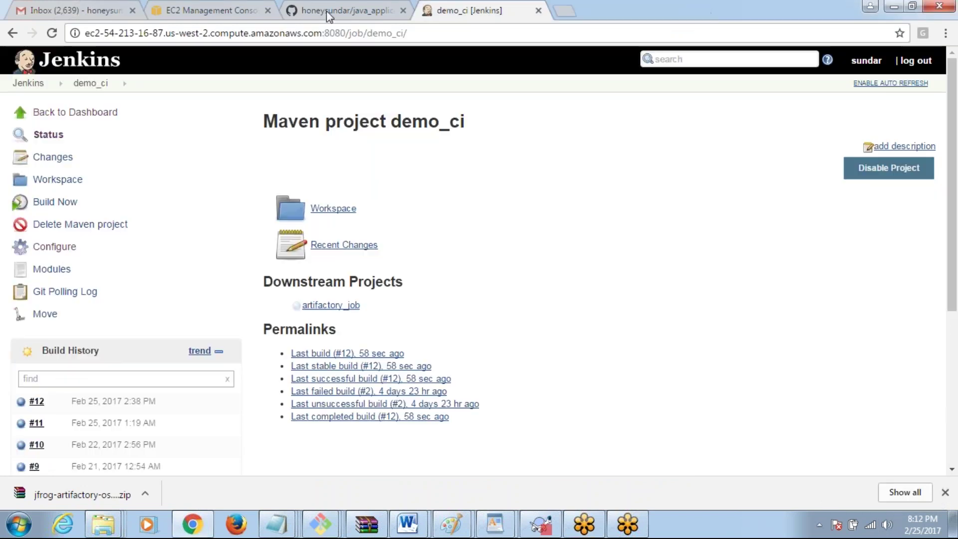
{"action": "left_click", "coordinate": [329, 13]}
{"action": "left_click", "coordinate": [194, 7]}
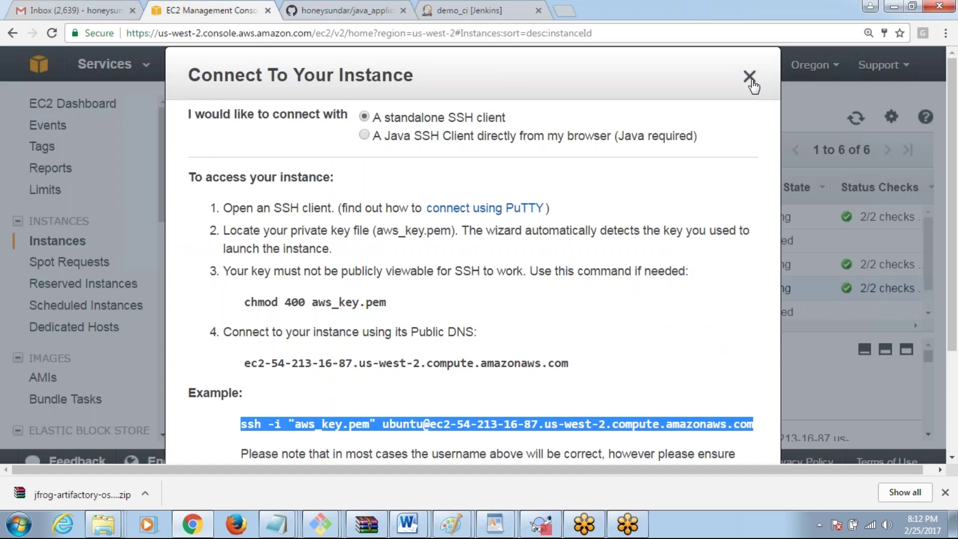
{"action": "left_click", "coordinate": [457, 15]}
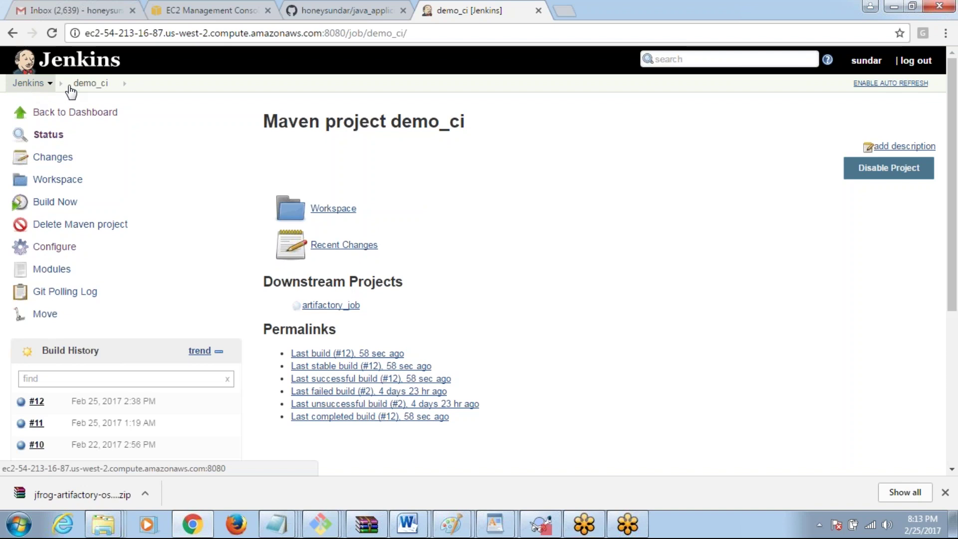
{"action": "left_click", "coordinate": [26, 84]}
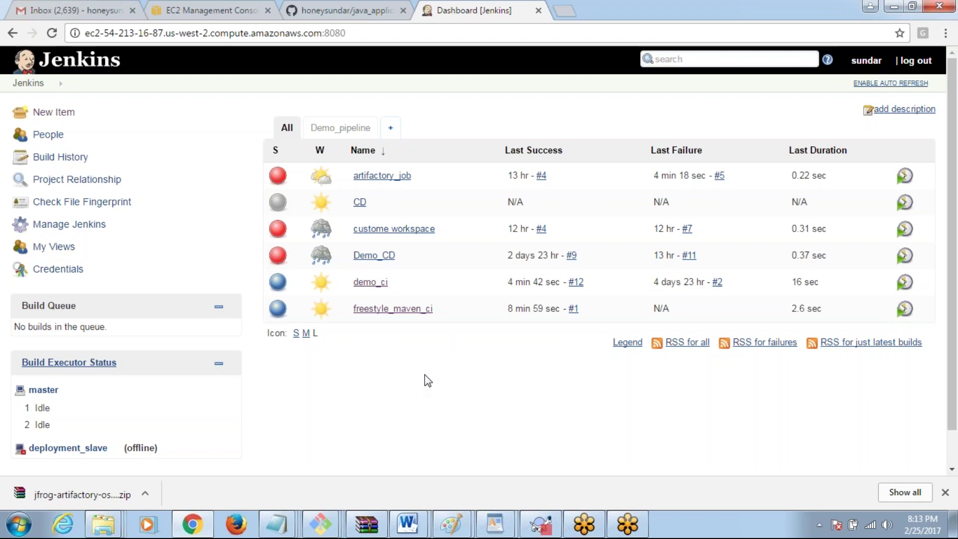
{"action": "left_click", "coordinate": [385, 311]}
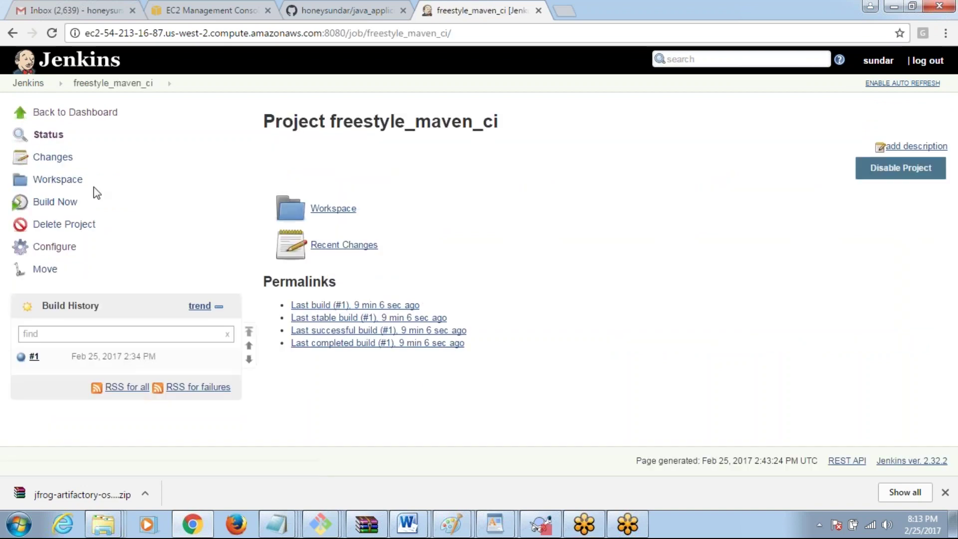
Add an Execute shell build step to freestyle_maven_ci's configuration
{"action": "left_click", "coordinate": [53, 249]}
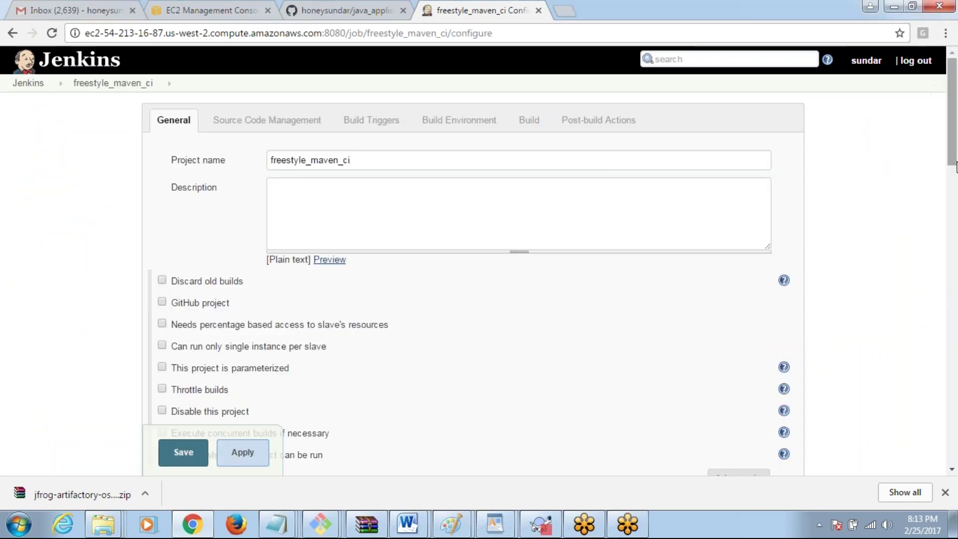
{"action": "scroll", "coordinate": [954, 194], "scroll_direction": "down", "scroll_amount": 1}
{"action": "left_click_drag", "start_coordinate": [954, 194], "coordinate": [952, 443]}
{"action": "left_click", "coordinate": [225, 329]}
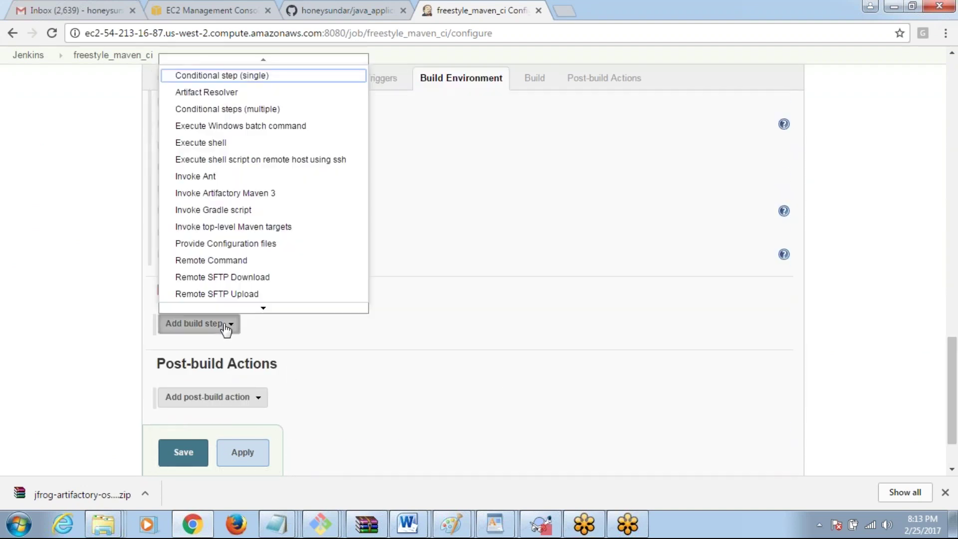
{"action": "left_click", "coordinate": [227, 144]}
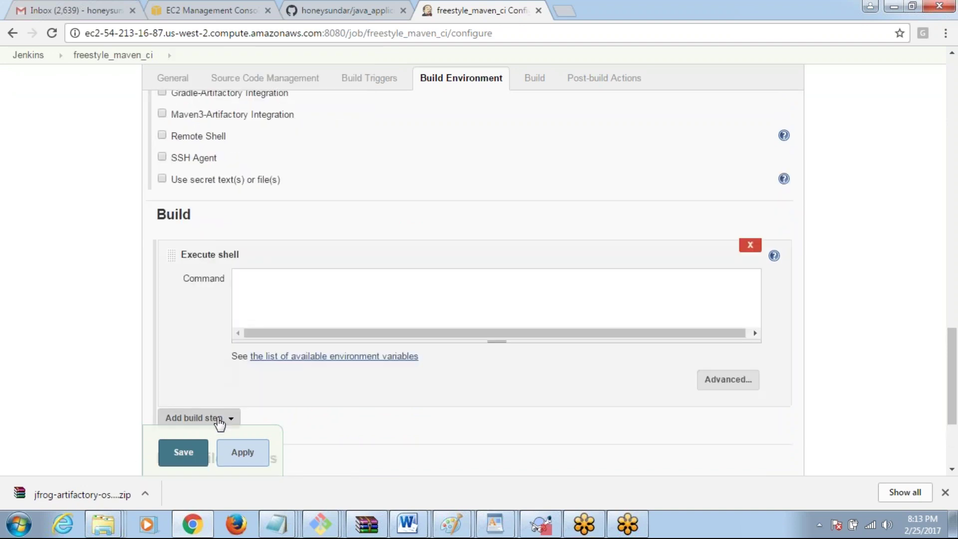
{"action": "left_click", "coordinate": [220, 420]}
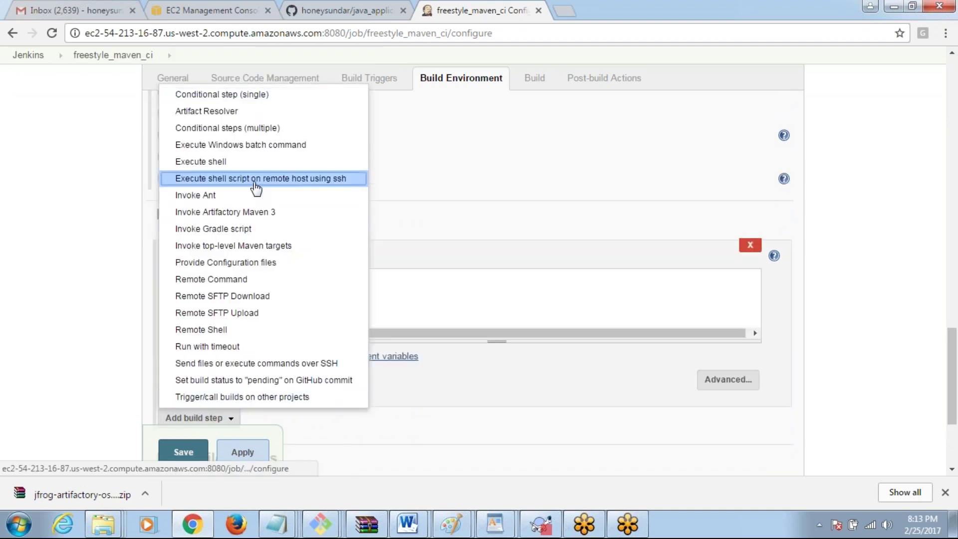
{"action": "left_click", "coordinate": [252, 162]}
Enter 'mvn clean install' as the shell command, apply it, and open a new browser tab
{"action": "left_click", "coordinate": [424, 292]}
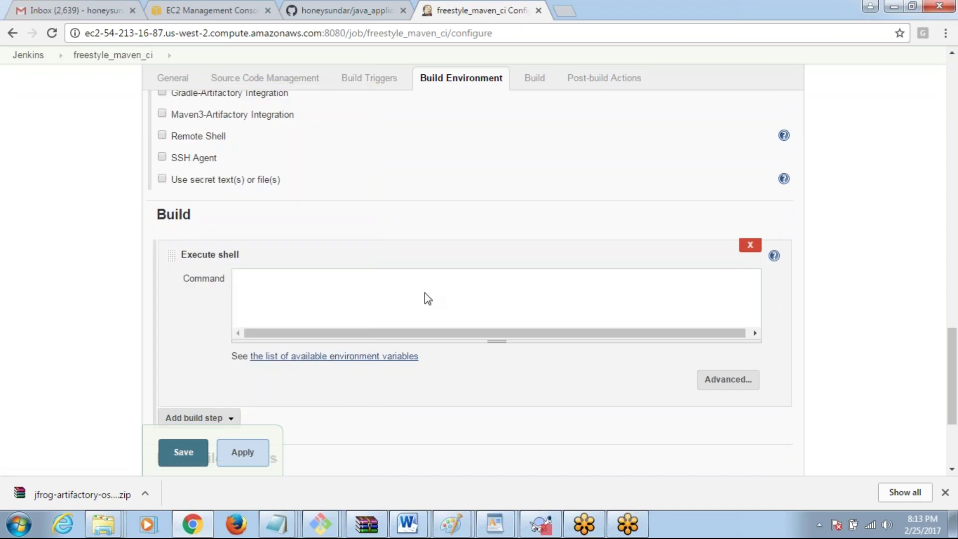
{"action": "type", "text": "mvn"}
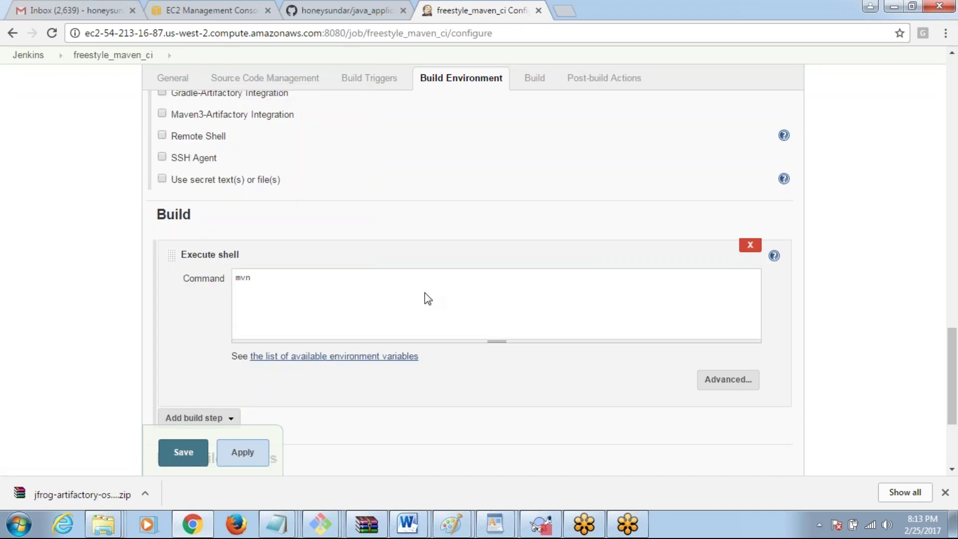
{"action": "type", "text": " clean install"}
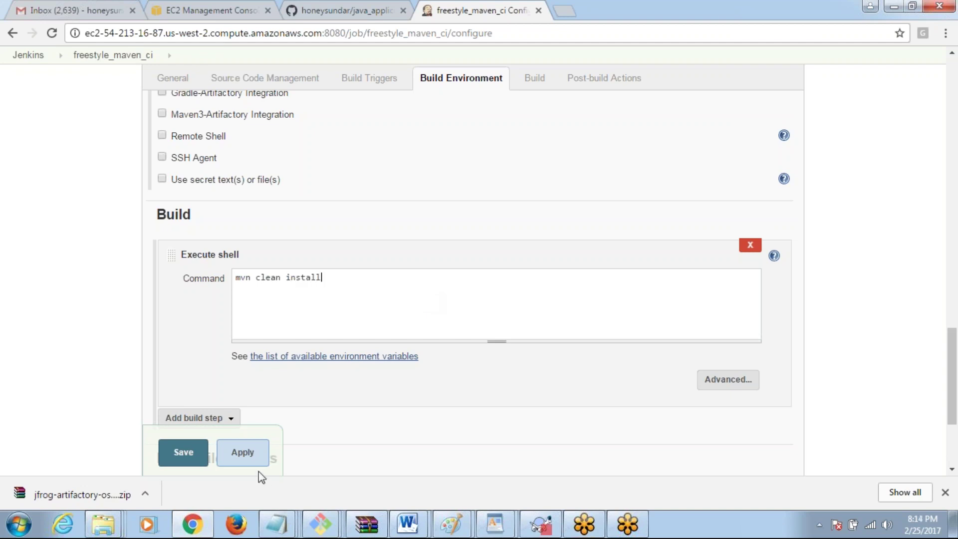
{"action": "left_click", "coordinate": [247, 456]}
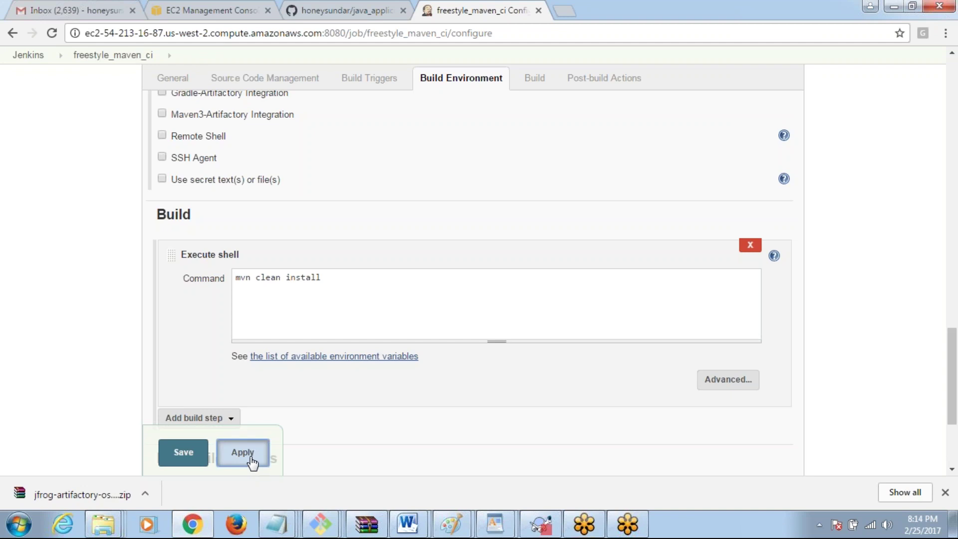
{"action": "left_click", "coordinate": [335, 34]}
{"action": "key", "text": "ctrl+c"}
{"action": "left_click", "coordinate": [570, 14]}
Load the Jenkins dashboard in the new tab by trimming the pasted job address
{"action": "key", "text": "ctrl+v"}
{"action": "key", "text": "Return"}
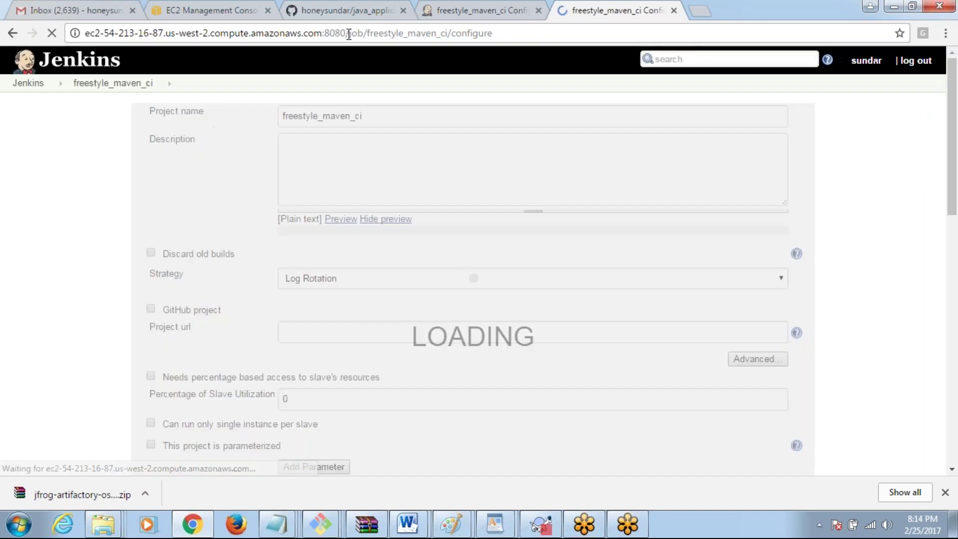
{"action": "left_click_drag", "start_coordinate": [346, 34], "coordinate": [575, 38]}
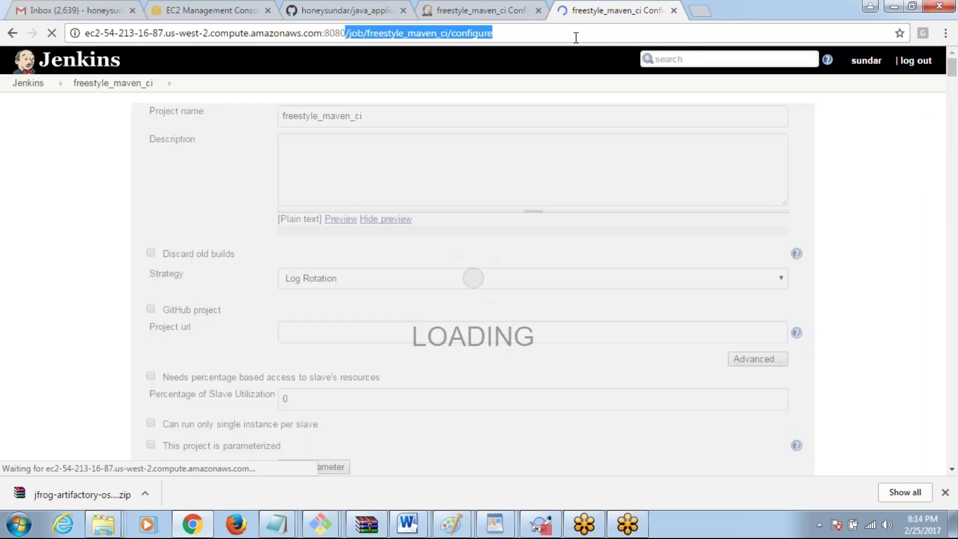
{"action": "key", "text": "BackSpace"}
{"action": "key", "text": "Return"}
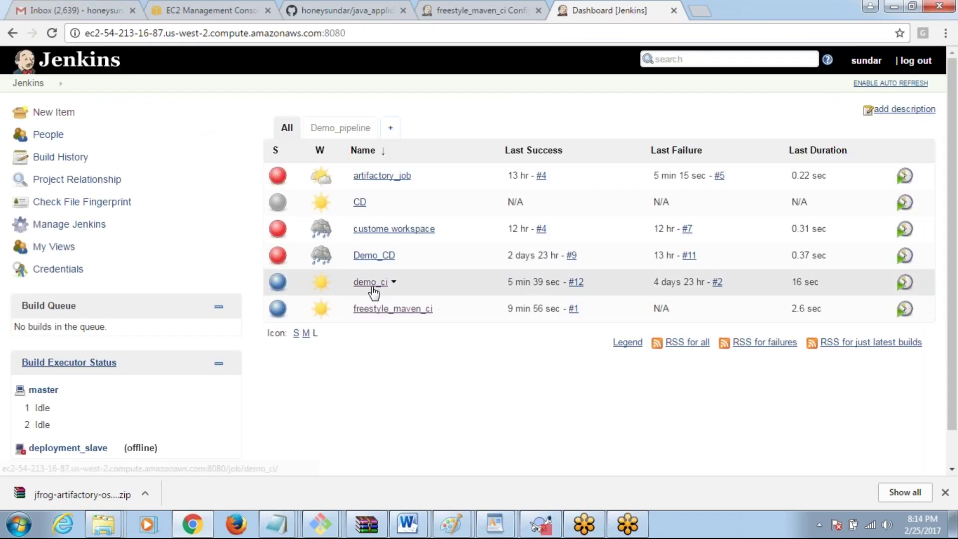
Open demo_ci's configuration to view its Build section with pom.xml and goal install
{"action": "left_click", "coordinate": [370, 283]}
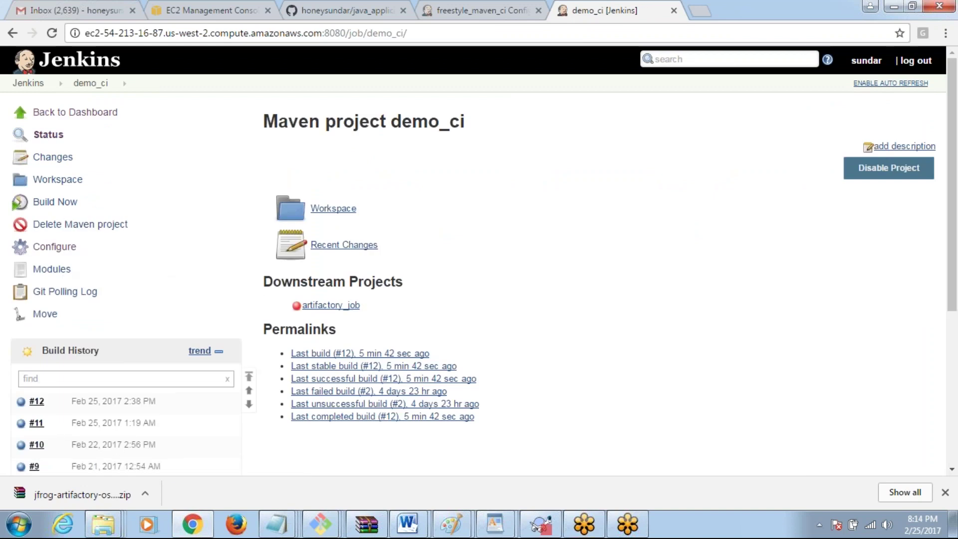
{"action": "left_click", "coordinate": [66, 248]}
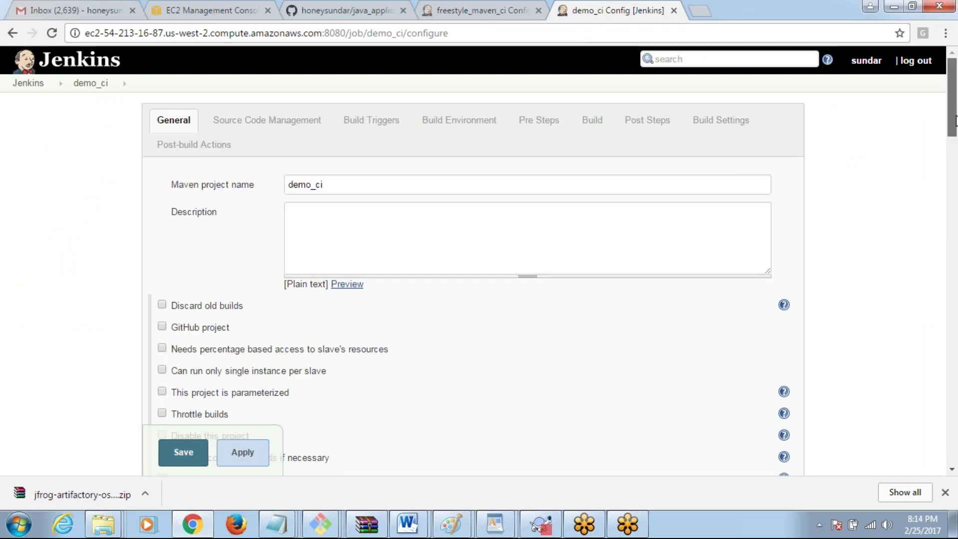
{"action": "left_click_drag", "start_coordinate": [955, 120], "coordinate": [955, 384]}
{"action": "left_click_drag", "start_coordinate": [333, 311], "coordinate": [265, 312]}
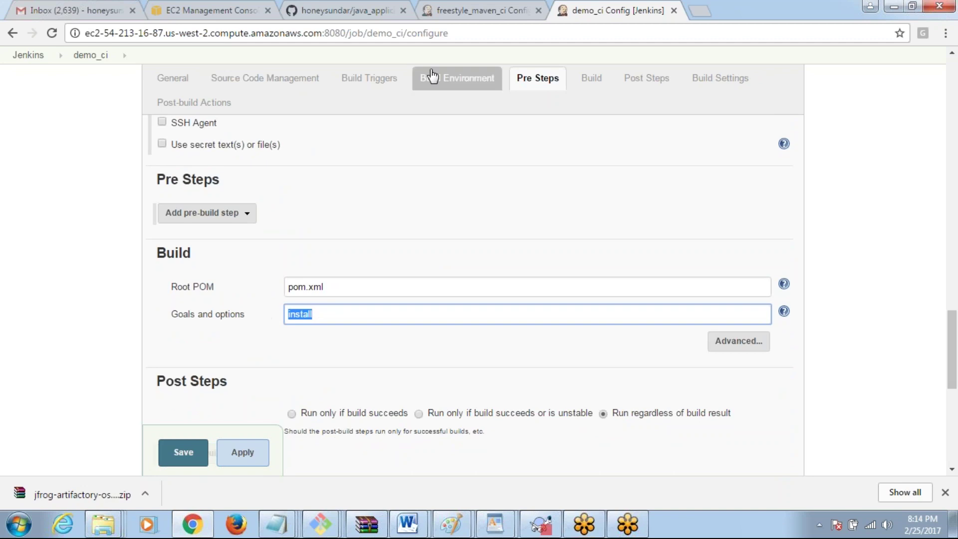
{"action": "left_click", "coordinate": [479, 7]}
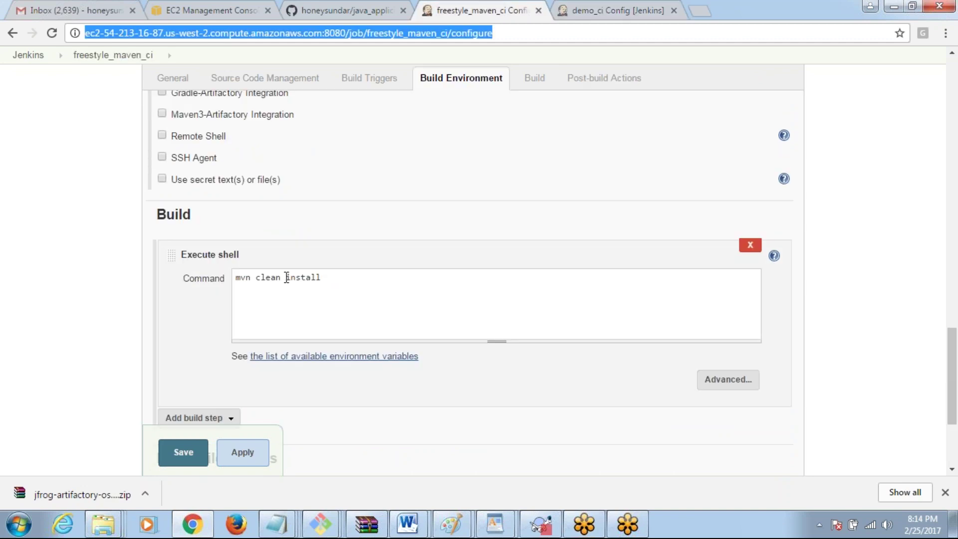
Shorten the shell command to 'mvn install', compare with demo_ci's Root POM, and save
{"action": "left_click", "coordinate": [286, 277]}
{"action": "key", "text": "BackSpace"}
{"action": "key", "text": "BackSpace"}
{"action": "key", "text": "BackSpace"}
{"action": "key", "text": "BackSpace"}
{"action": "key", "text": "BackSpace"}
{"action": "key", "text": "BackSpace"}
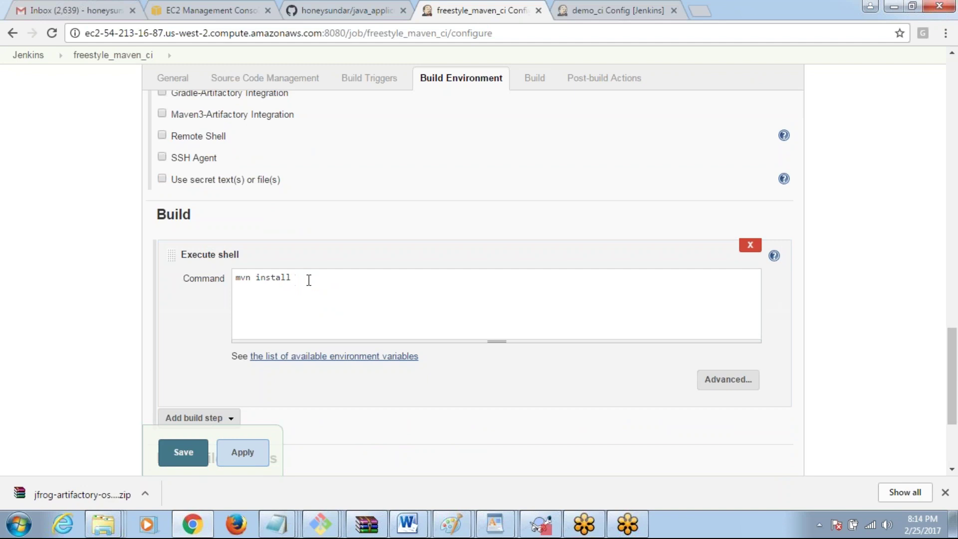
{"action": "left_click", "coordinate": [619, 15]}
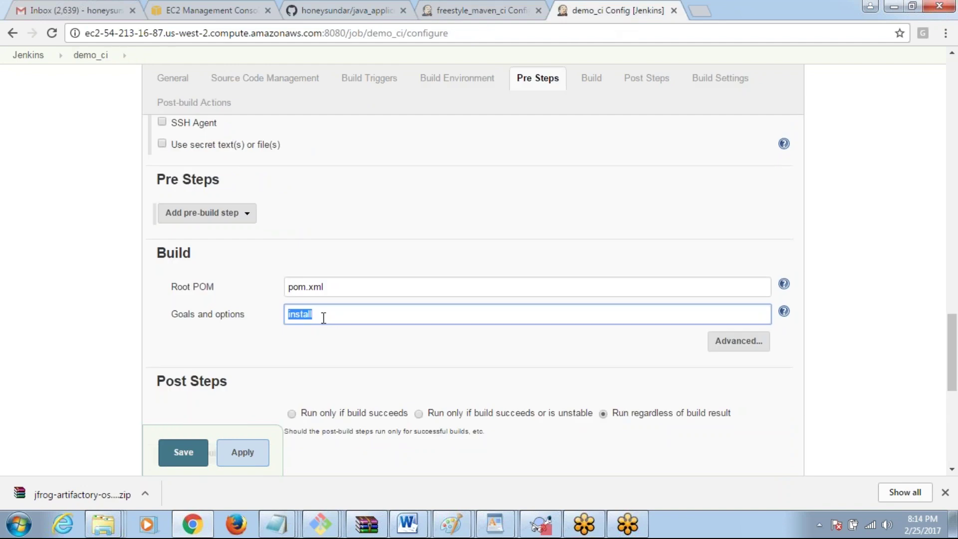
{"action": "left_click", "coordinate": [339, 290]}
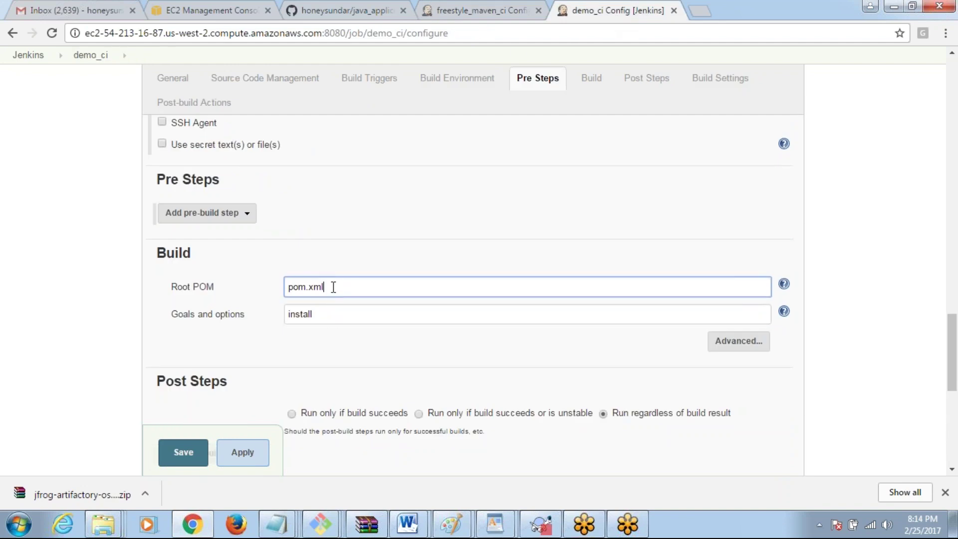
{"action": "left_click", "coordinate": [494, 11]}
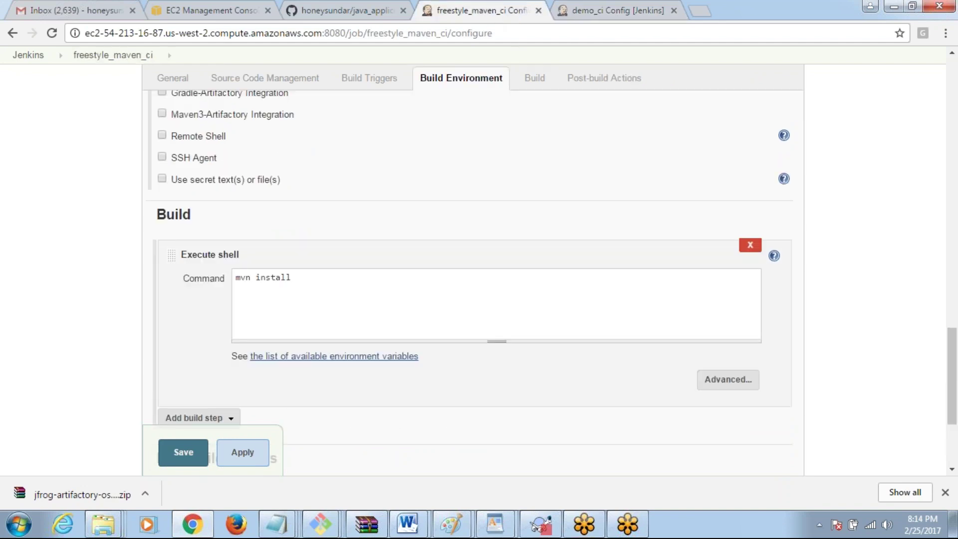
{"action": "left_click_drag", "start_coordinate": [294, 277], "coordinate": [234, 277]}
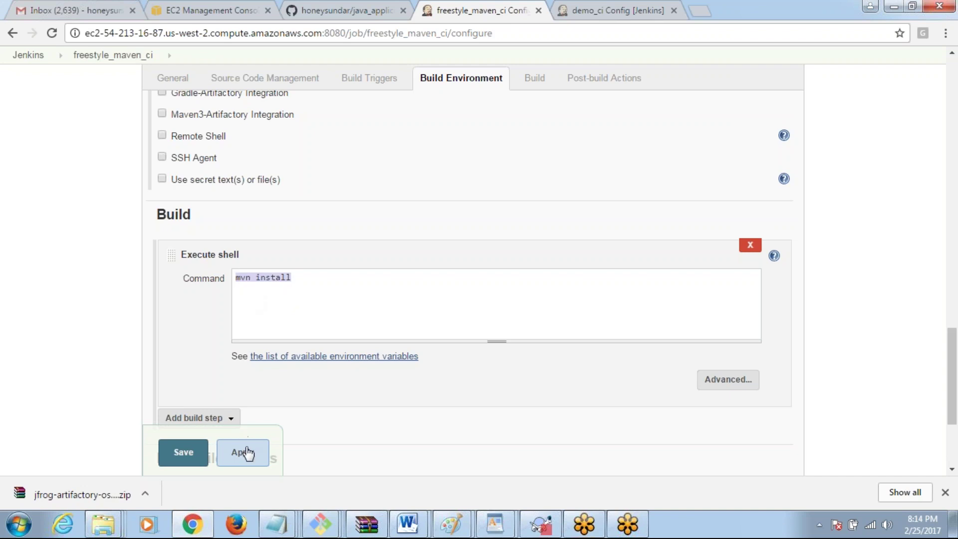
{"action": "left_click", "coordinate": [197, 453]}
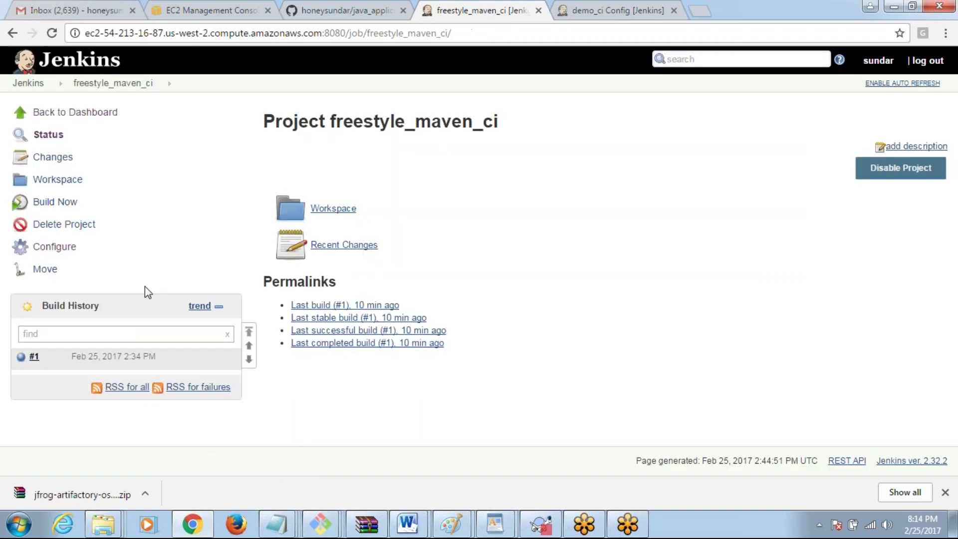
Run freestyle_maven_ci build #2, confirm BUILD SUCCESS in its console, and save demo_ci unchanged
{"action": "left_click", "coordinate": [65, 203]}
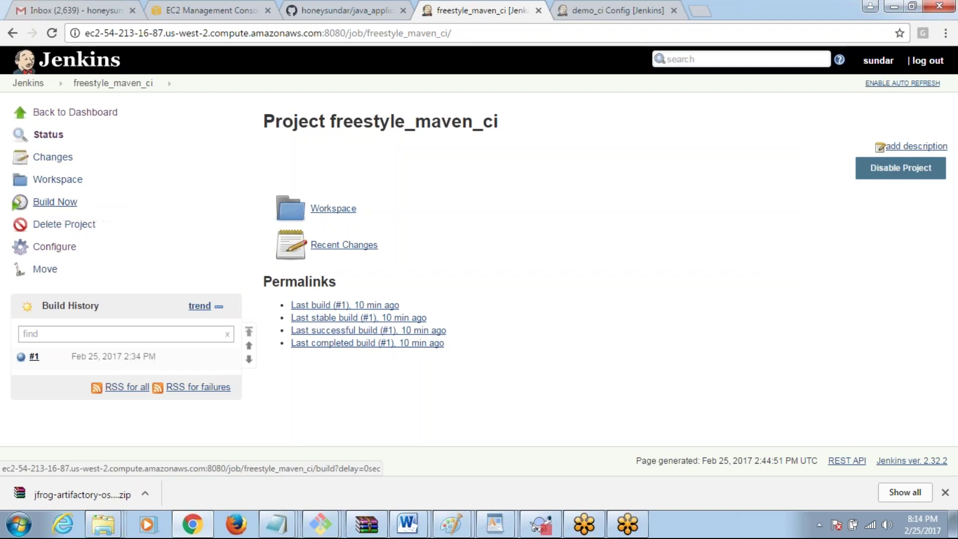
{"action": "left_click", "coordinate": [103, 349]}
{"action": "left_click", "coordinate": [77, 181]}
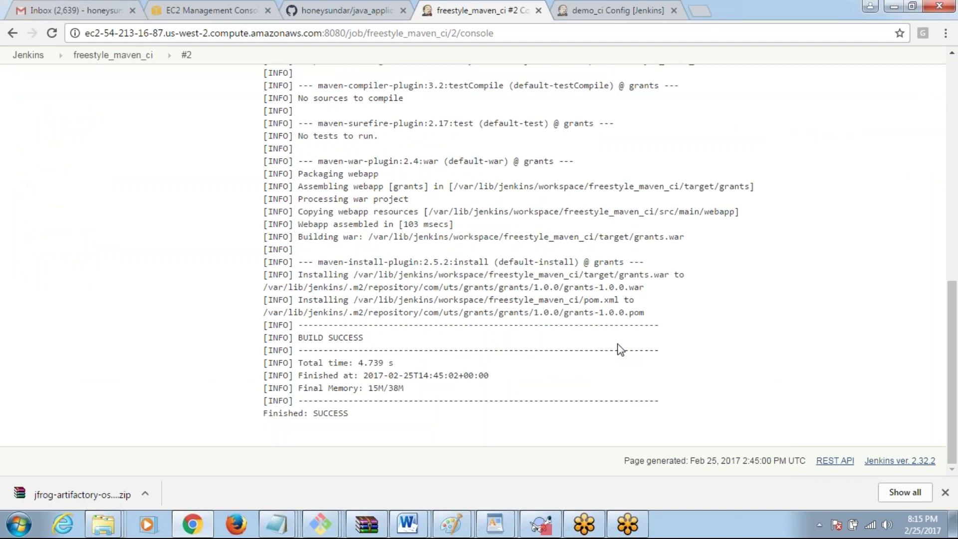
{"action": "left_click", "coordinate": [578, 11]}
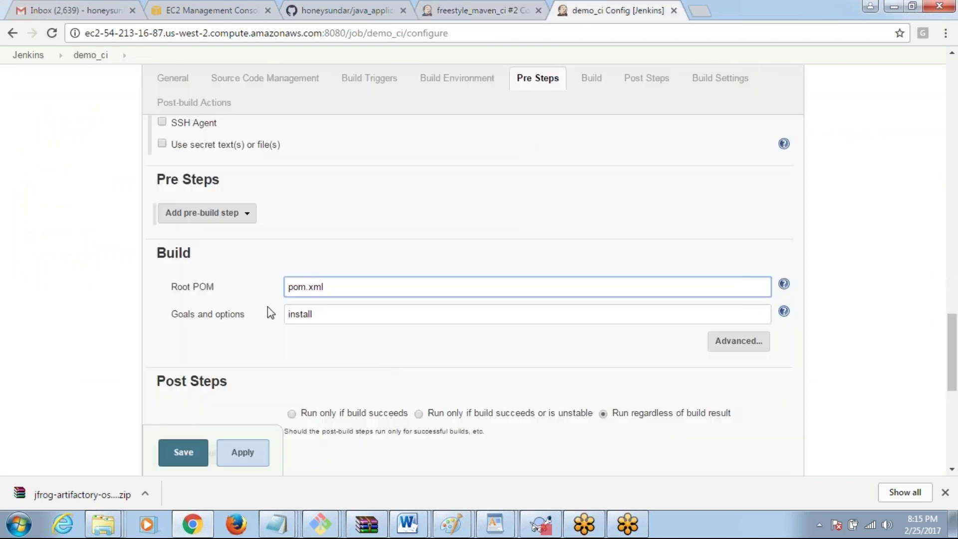
{"action": "left_click", "coordinate": [199, 453]}
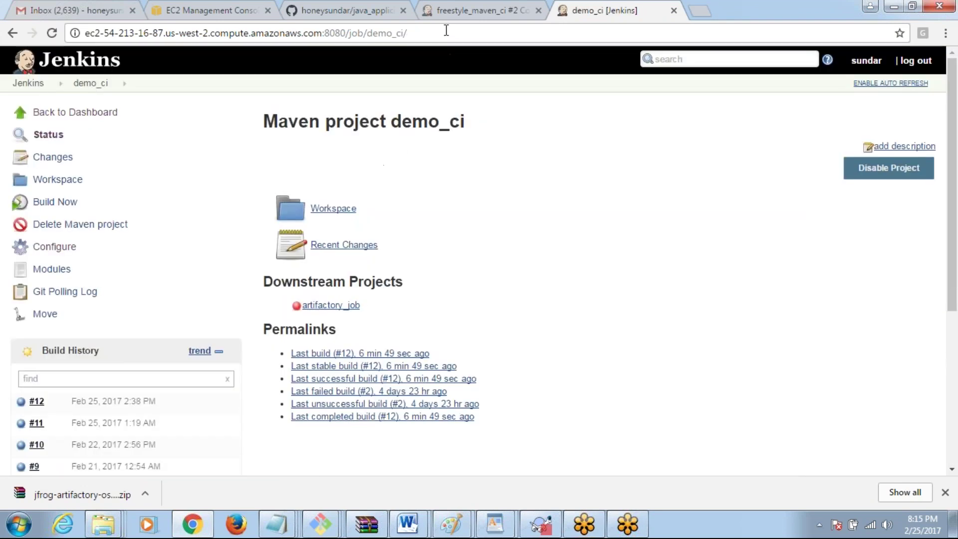
Browse freestyle_maven_ci's workspace to see the built grants.war, then return to the project page
{"action": "left_click", "coordinate": [457, 10]}
{"action": "left_click", "coordinate": [125, 56]}
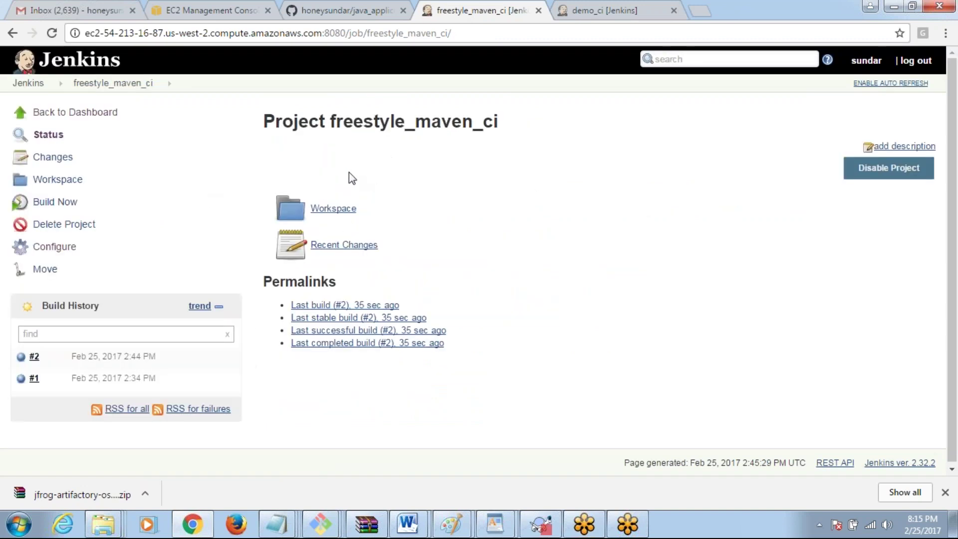
{"action": "left_click", "coordinate": [320, 211]}
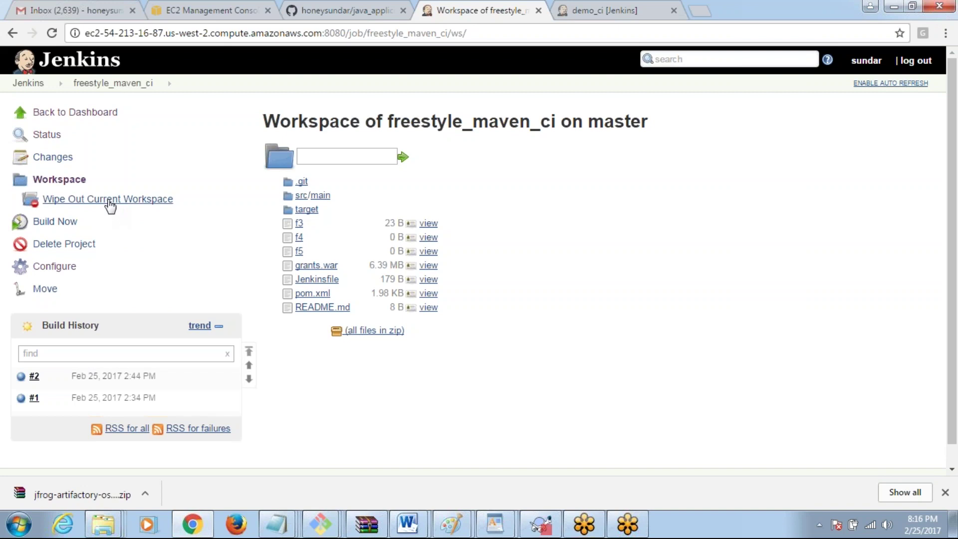
{"action": "left_click", "coordinate": [86, 84]}
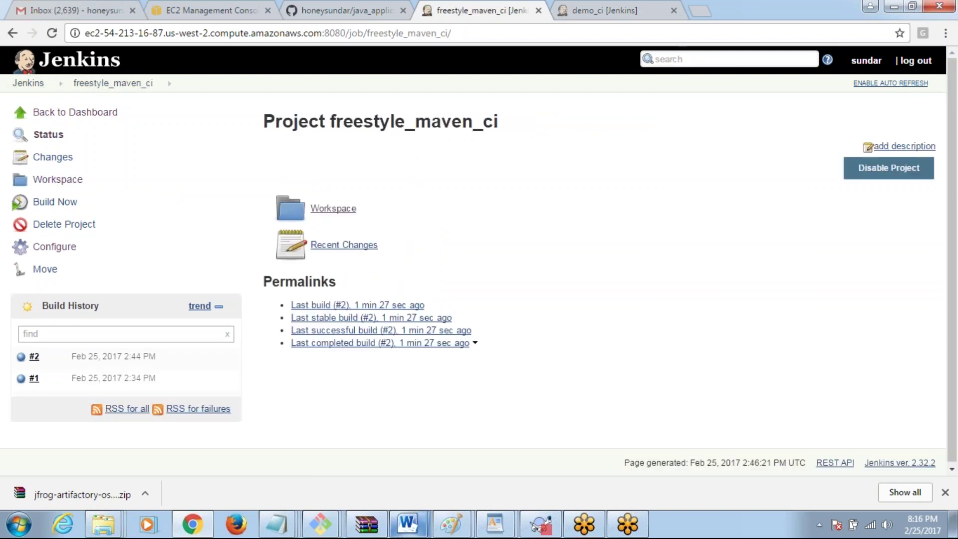
In Paint, draw a horizontal divider line across the comparison notes below the lists
{"action": "mouse_move", "coordinate": [452, 527]}
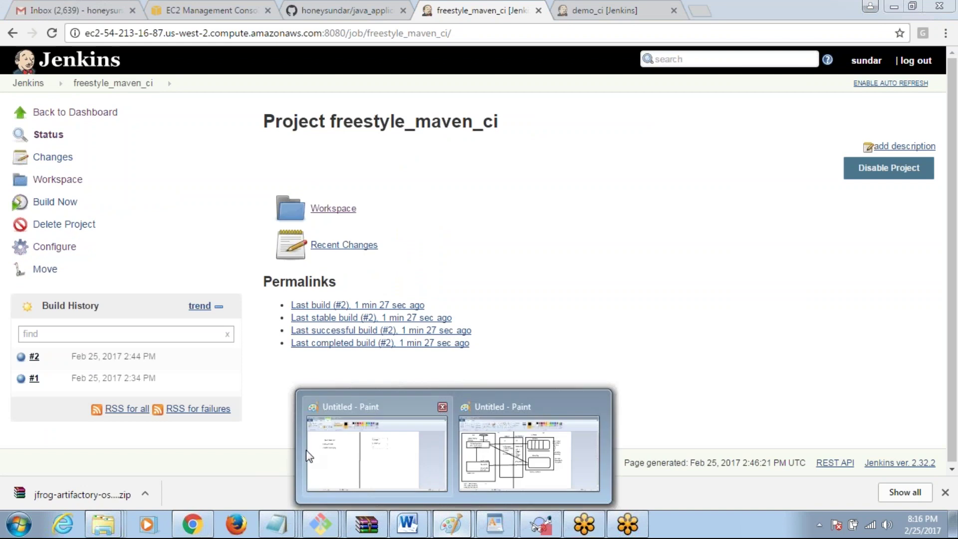
{"action": "left_click", "coordinate": [350, 461]}
{"action": "left_click", "coordinate": [214, 239]}
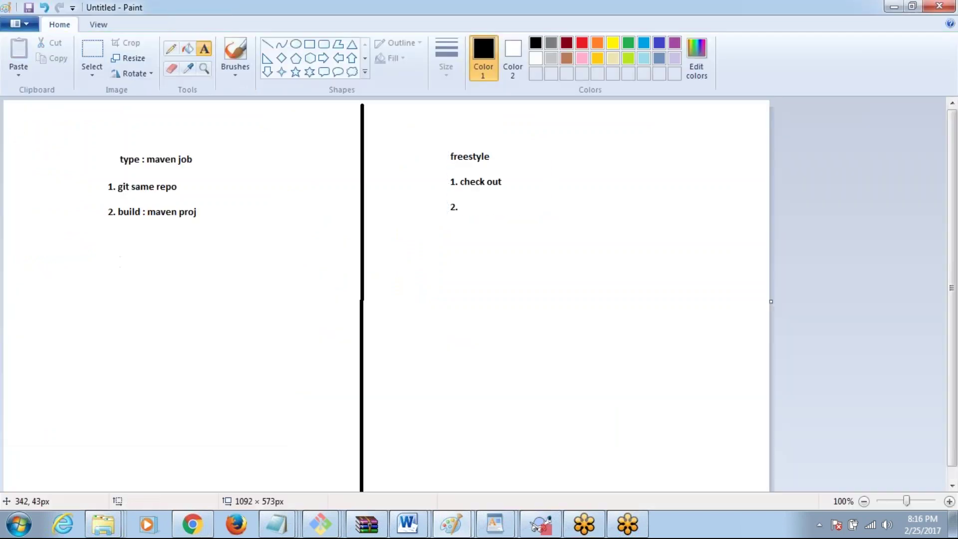
{"action": "left_click", "coordinate": [268, 49]}
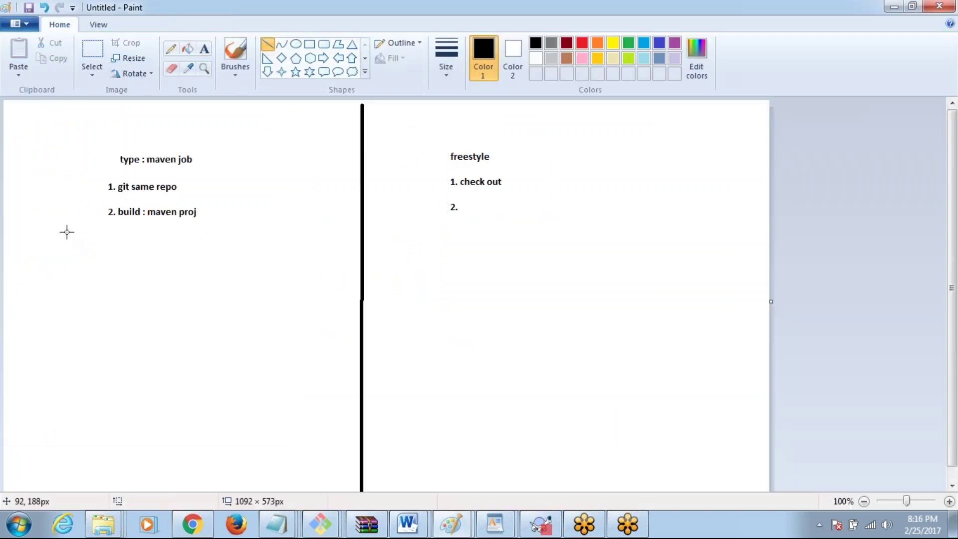
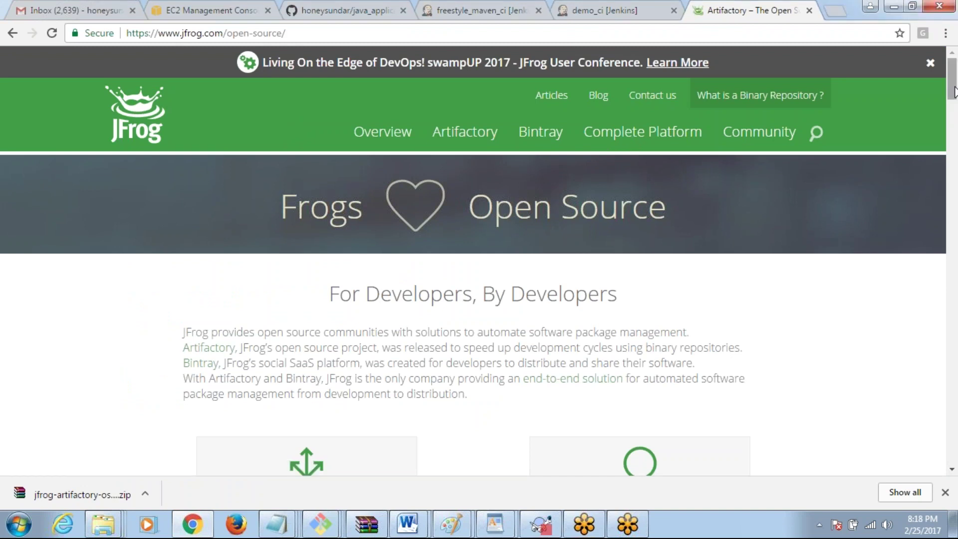
Show the downloaded jfrog-artifactory-oss-5.1.0 zip in its folder, then go to the EC2 Management Console
{"action": "scroll", "coordinate": [956, 111], "scroll_direction": "down", "scroll_amount": 5}
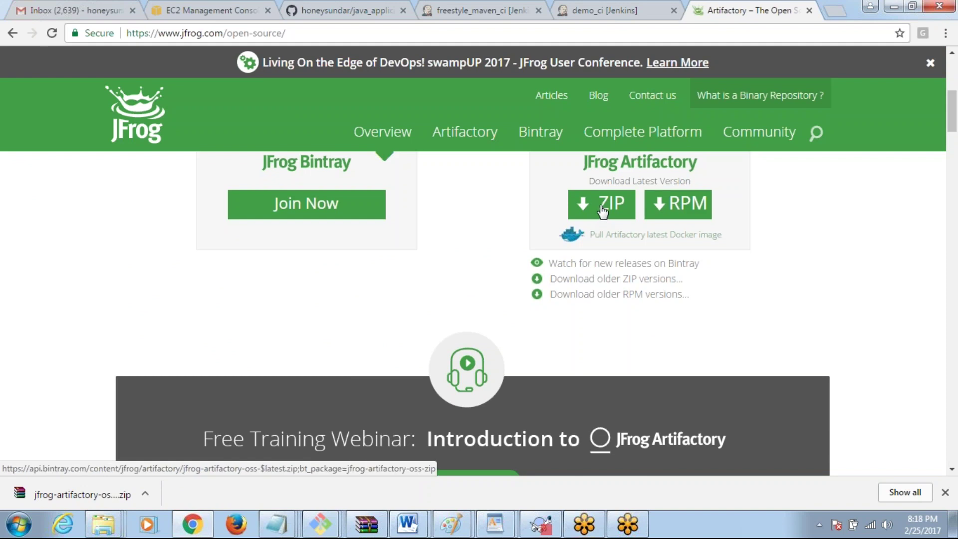
{"action": "right_click", "coordinate": [77, 494]}
{"action": "left_click", "coordinate": [131, 456]}
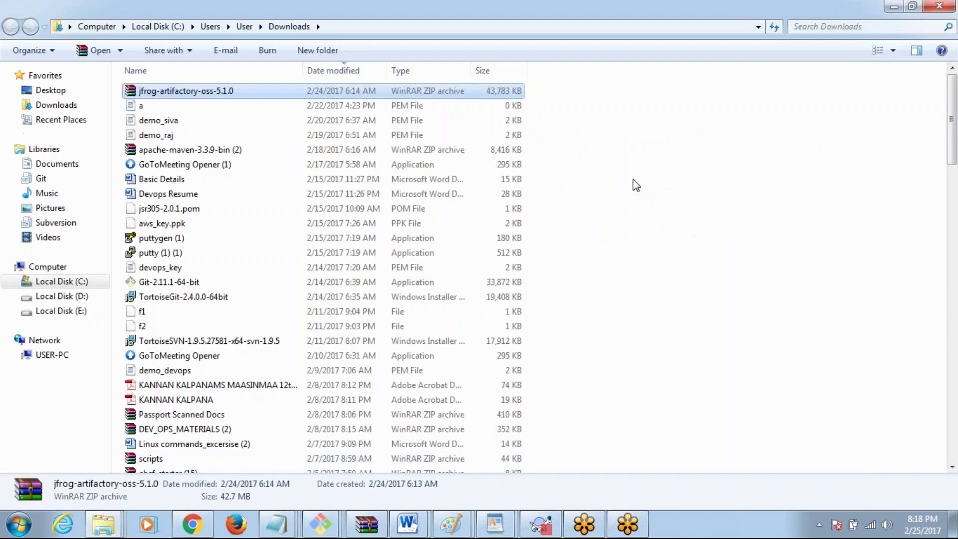
{"action": "key", "text": "alt+Tab"}
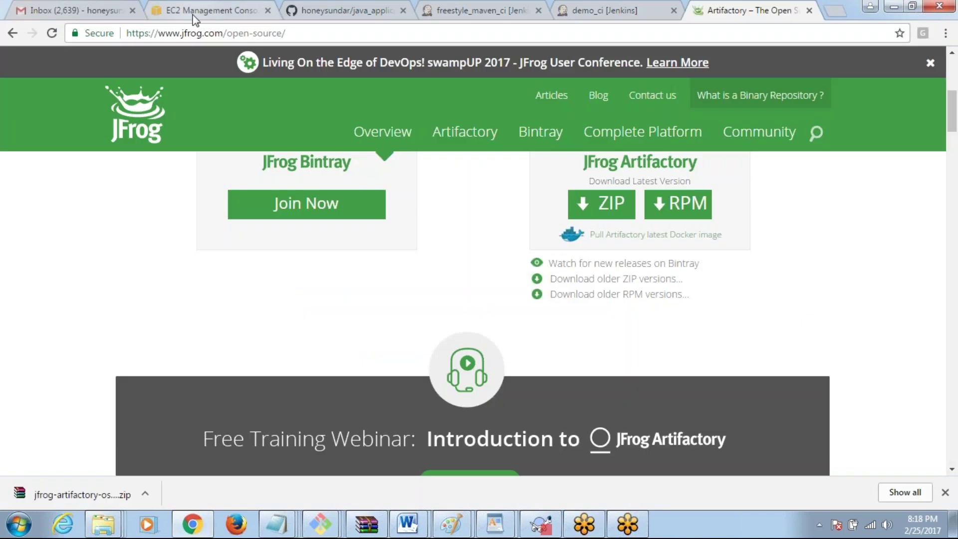
{"action": "left_click", "coordinate": [193, 12]}
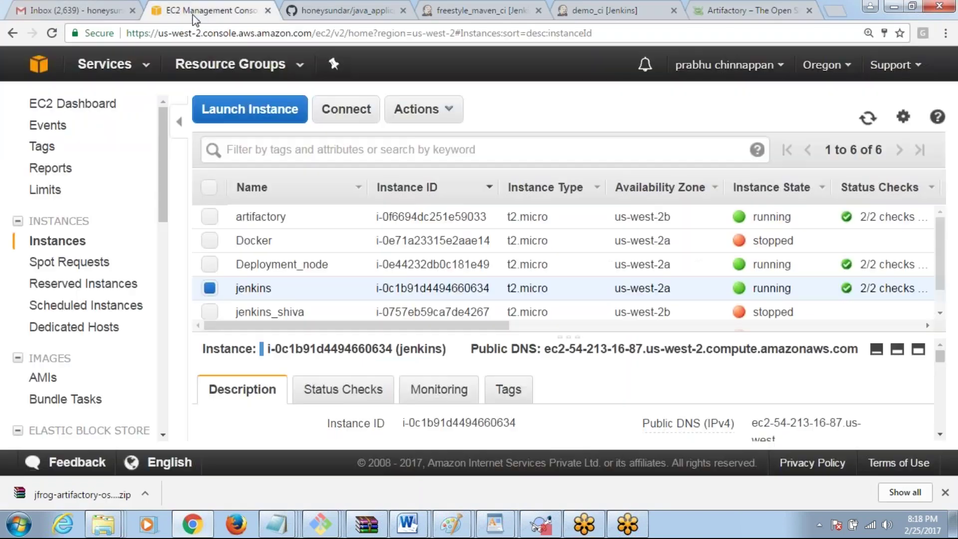
Select only the artifactory instance and copy its example ssh command from the Connect instructions
{"action": "left_click", "coordinate": [211, 217]}
{"action": "left_click", "coordinate": [210, 287]}
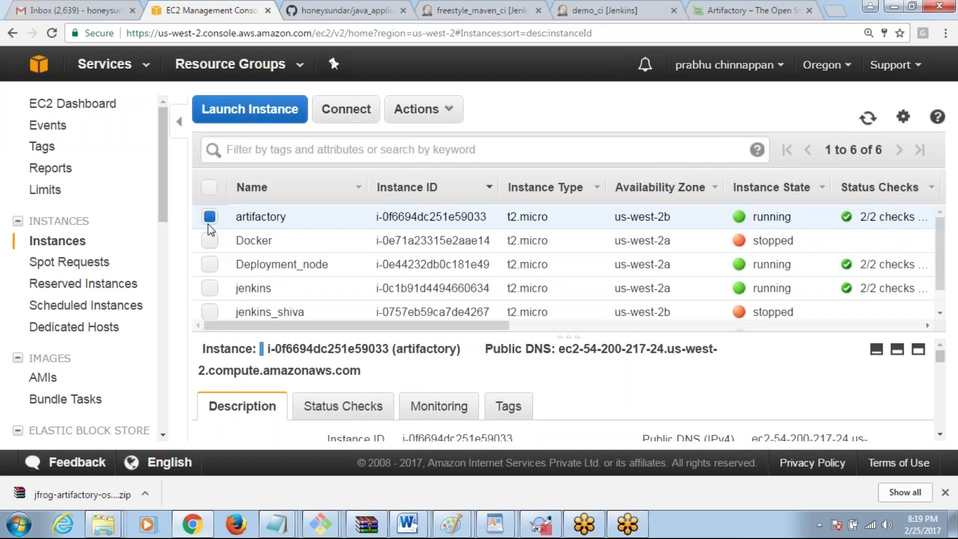
{"action": "left_click", "coordinate": [341, 116]}
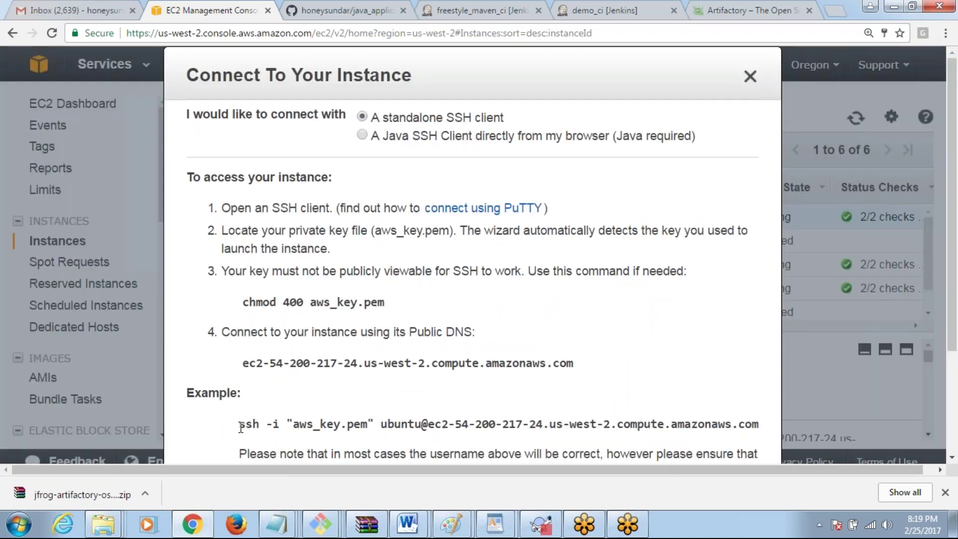
{"action": "left_click_drag", "start_coordinate": [240, 423], "coordinate": [758, 421]}
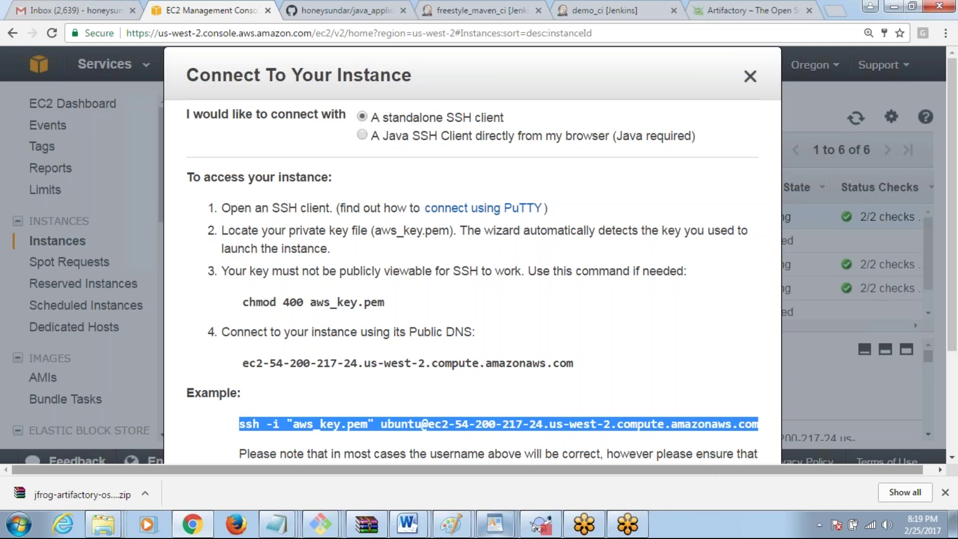
Bring the Ubuntu terminal to the front
{"action": "left_click", "coordinate": [326, 526]}
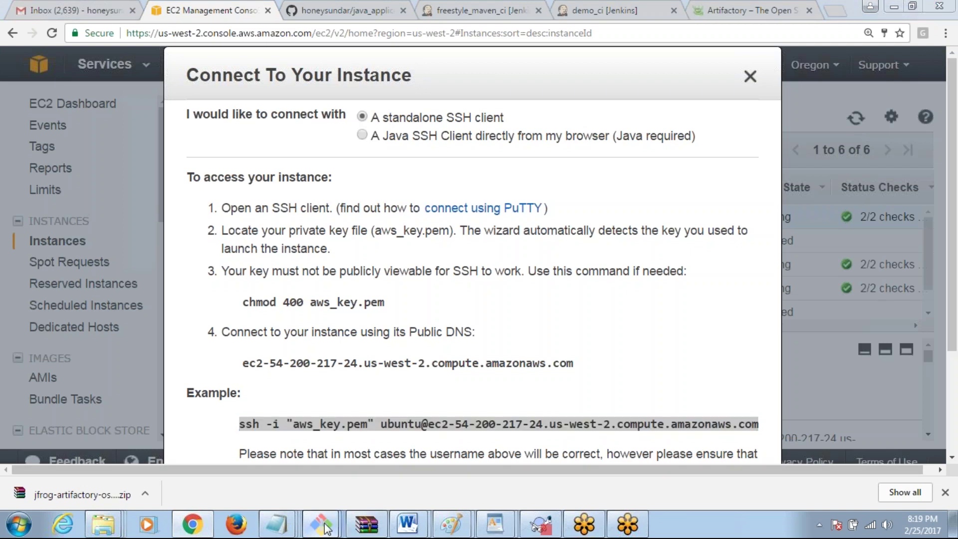
{"action": "mouse_move", "coordinate": [325, 528]}
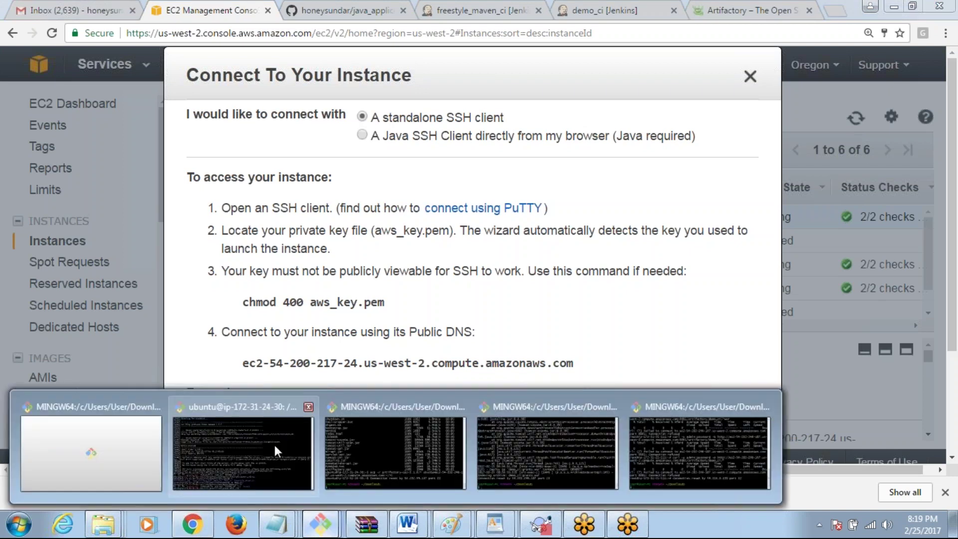
{"action": "left_click", "coordinate": [273, 442]}
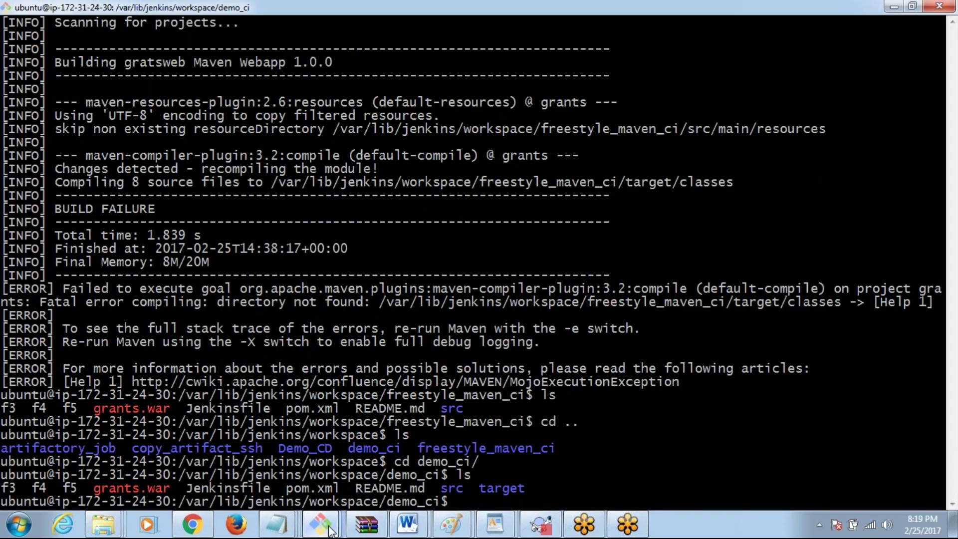
SSH into the artifactory instance from Git Bash, trust the host with 'yes', and list files
{"action": "mouse_move", "coordinate": [327, 527]}
{"action": "left_click", "coordinate": [377, 469]}
{"action": "key", "text": "Return"}
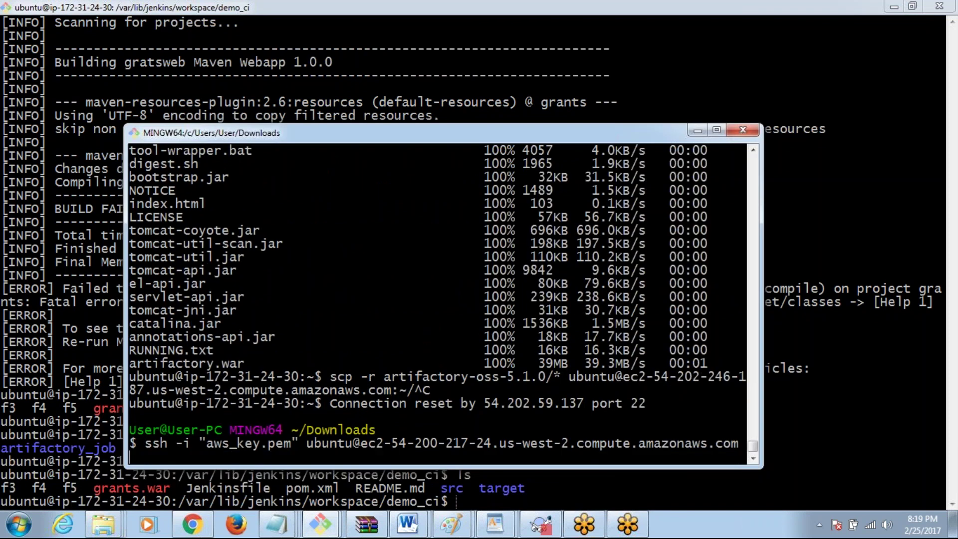
{"action": "type", "text": "yes"}
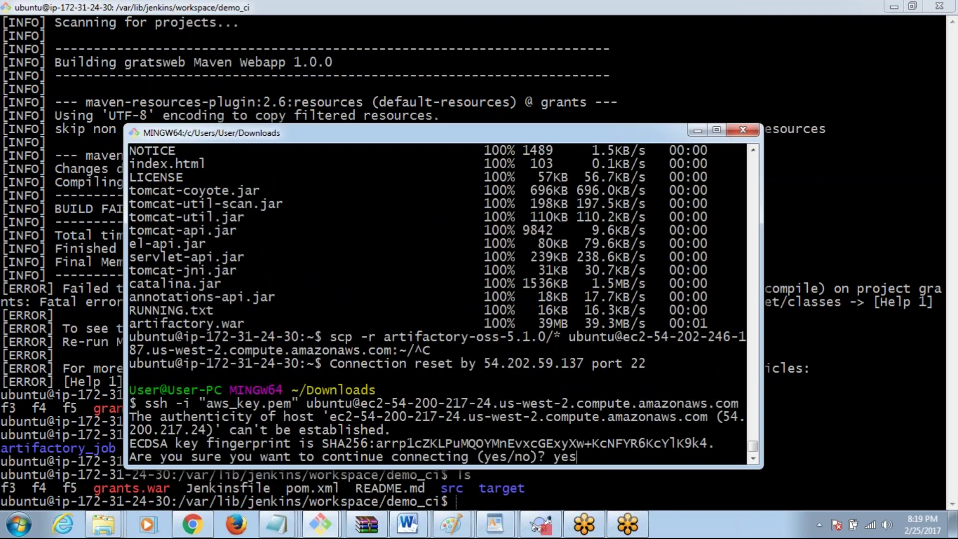
{"action": "key", "text": "Return"}
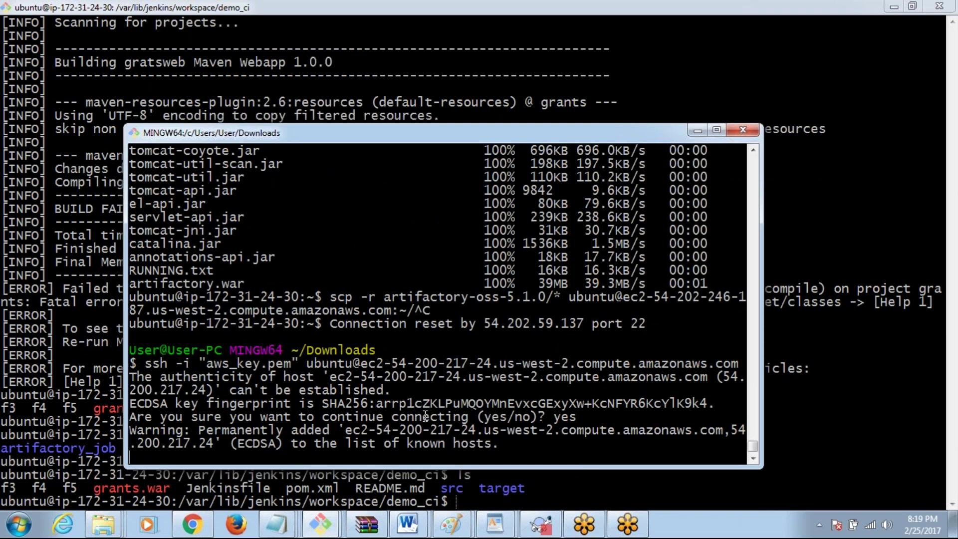
{"action": "type", "text": "ls"}
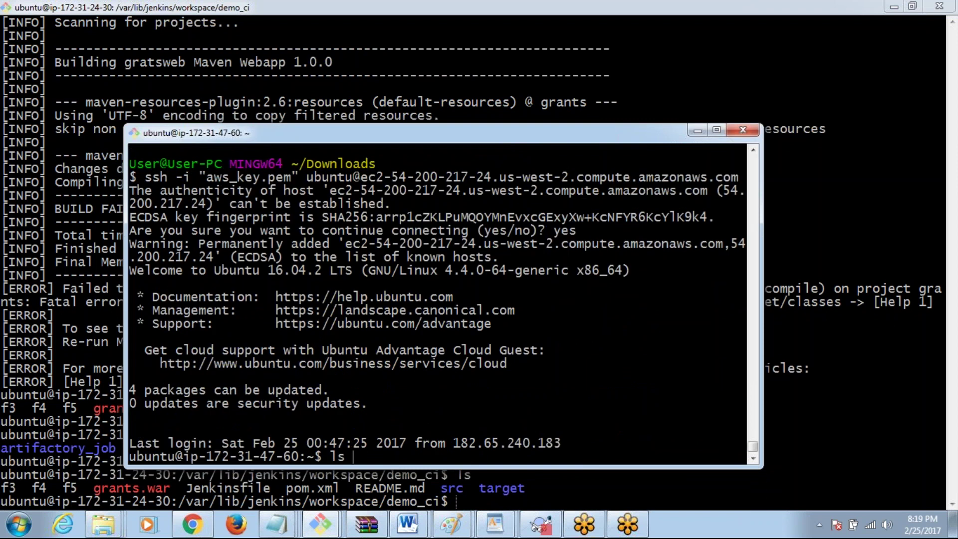
{"action": "key", "text": "Return"}
Unzip jfrog-artifactory-oss-5.1.0.zip, overwriting COPYING.AFFERO and README.txt, then all remaining files
{"action": "double_click", "coordinate": [317, 429]}
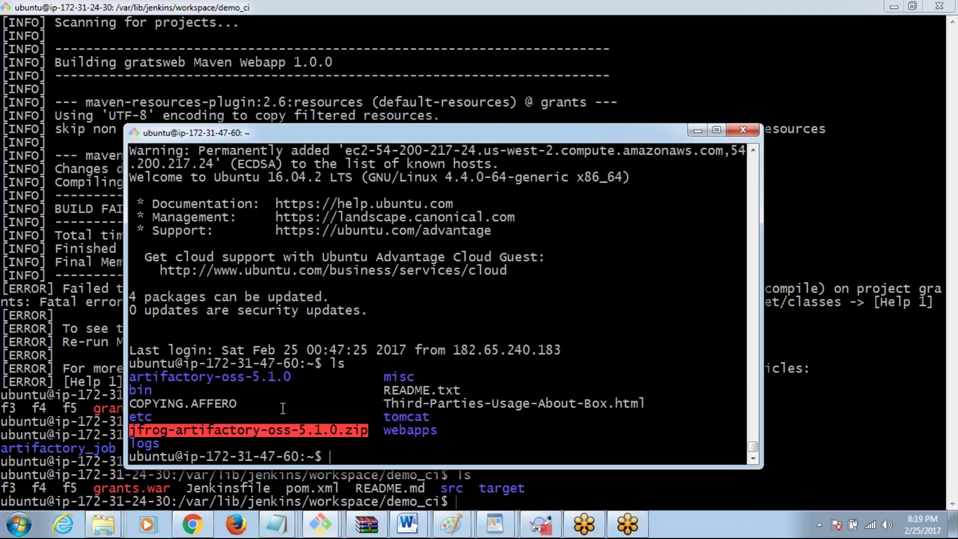
{"action": "type", "text": "unzip "}
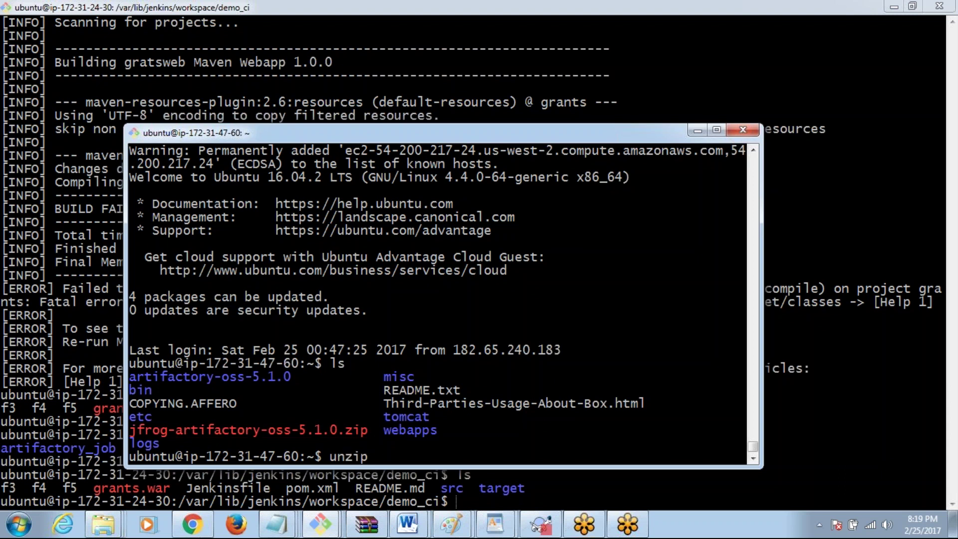
{"action": "type", "text": "jf"}
{"action": "key", "text": "Tab"}
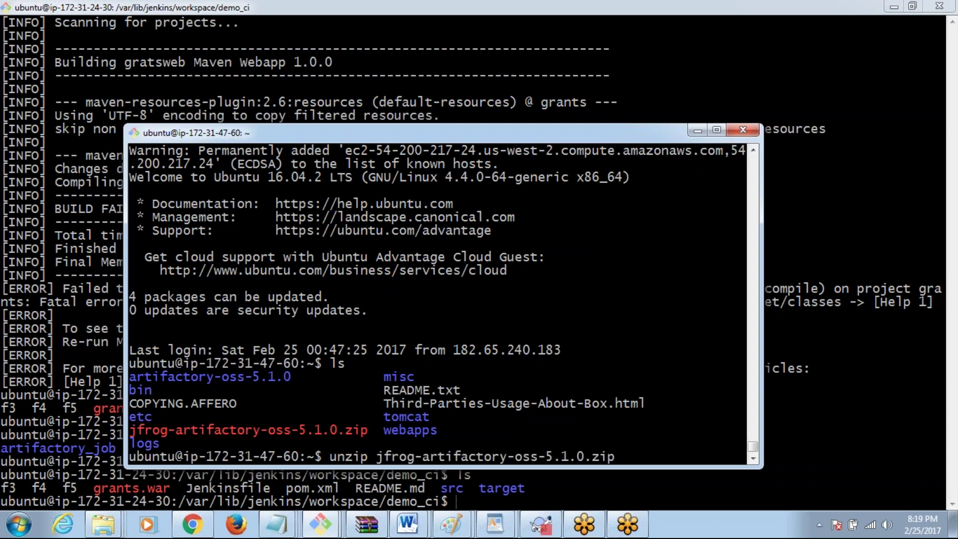
{"action": "key", "text": "Return"}
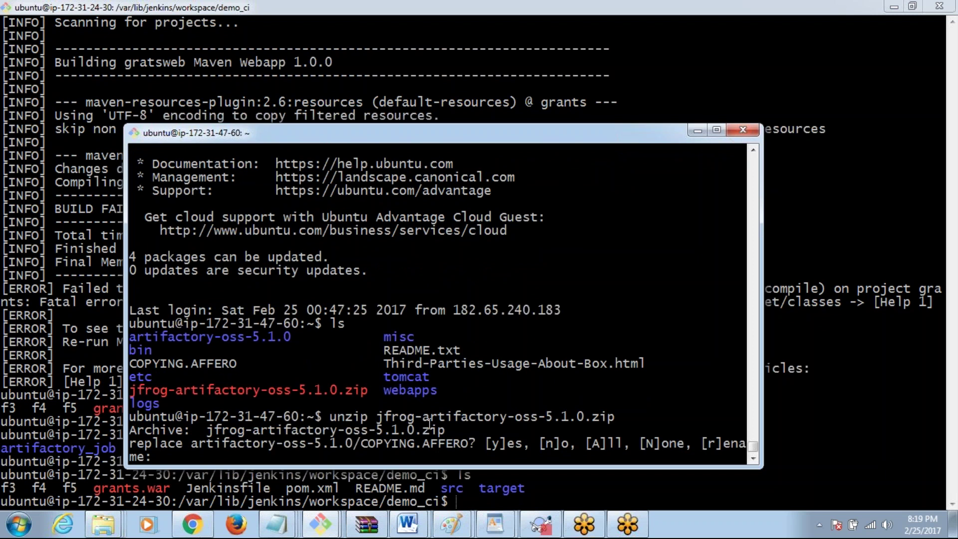
{"action": "type", "text": "Y"}
{"action": "key", "text": "Return"}
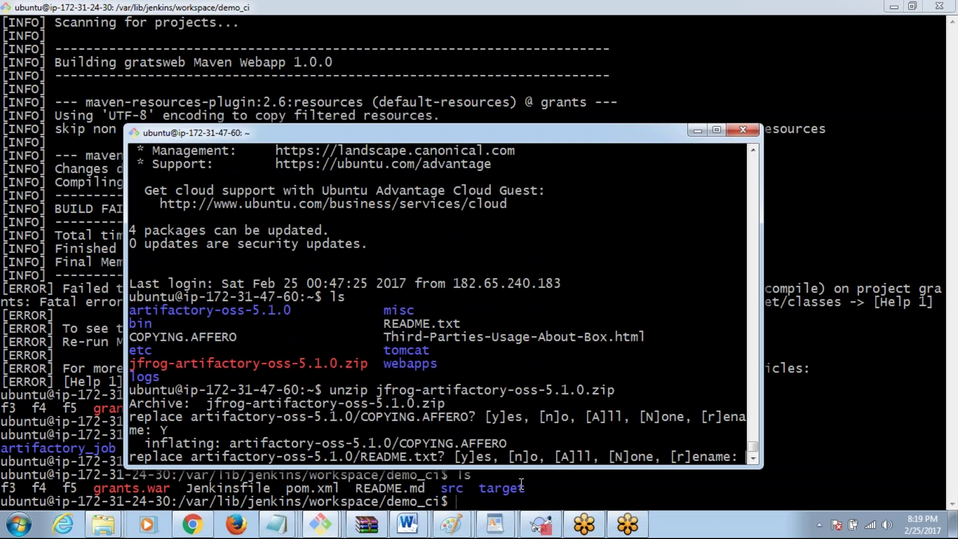
{"action": "type", "text": "Y"}
{"action": "key", "text": "Return"}
{"action": "type", "text": "A]ll, [N]one, [r]ename: A"}
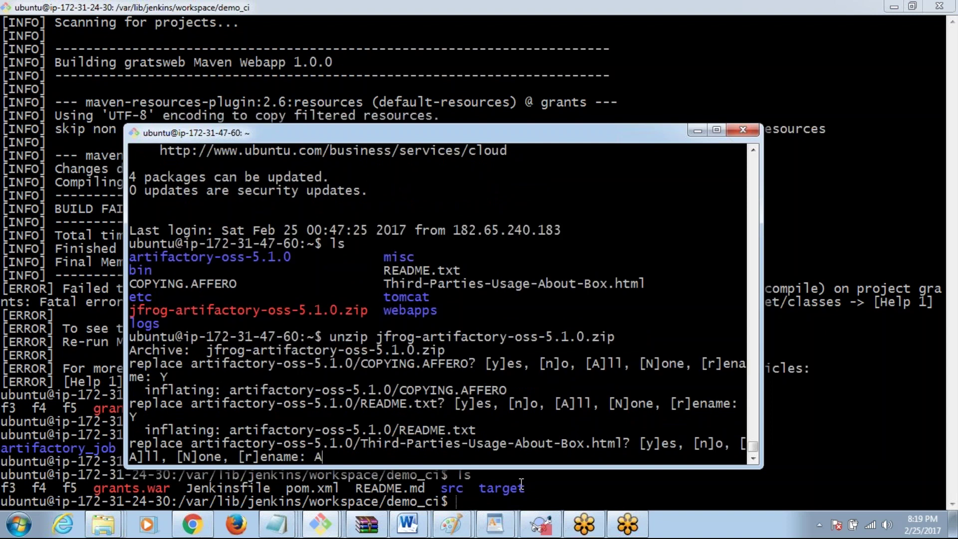
{"action": "key", "text": "Return"}
Change into the artifactory-oss-5.1.0/bin/ folder
{"action": "type", "text": "ls"}
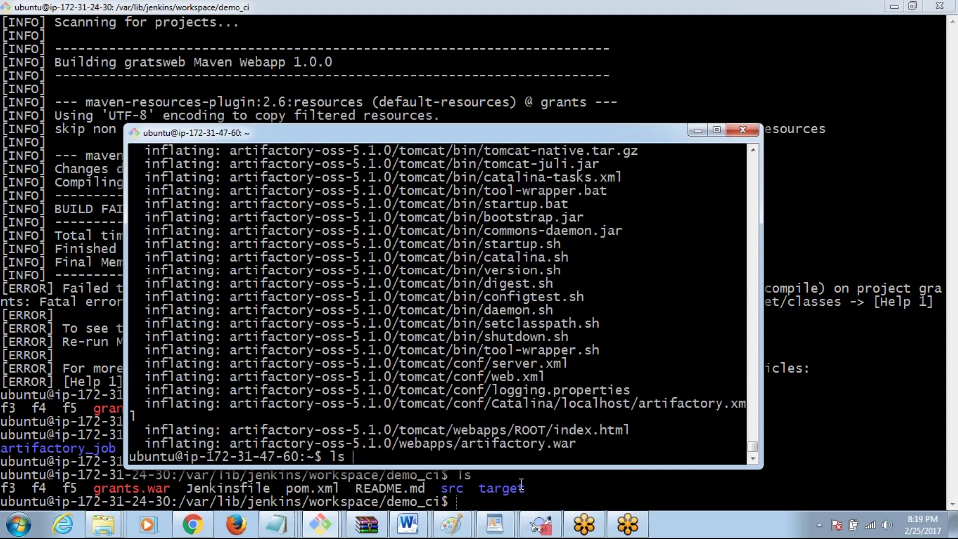
{"action": "key", "text": "Return"}
{"action": "double_click", "coordinate": [224, 382]}
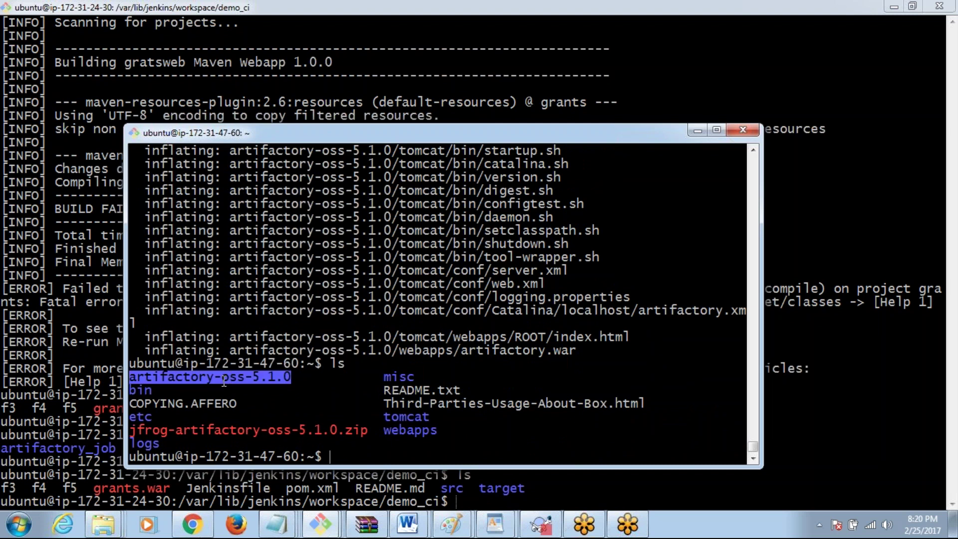
{"action": "type", "text": "cd a"}
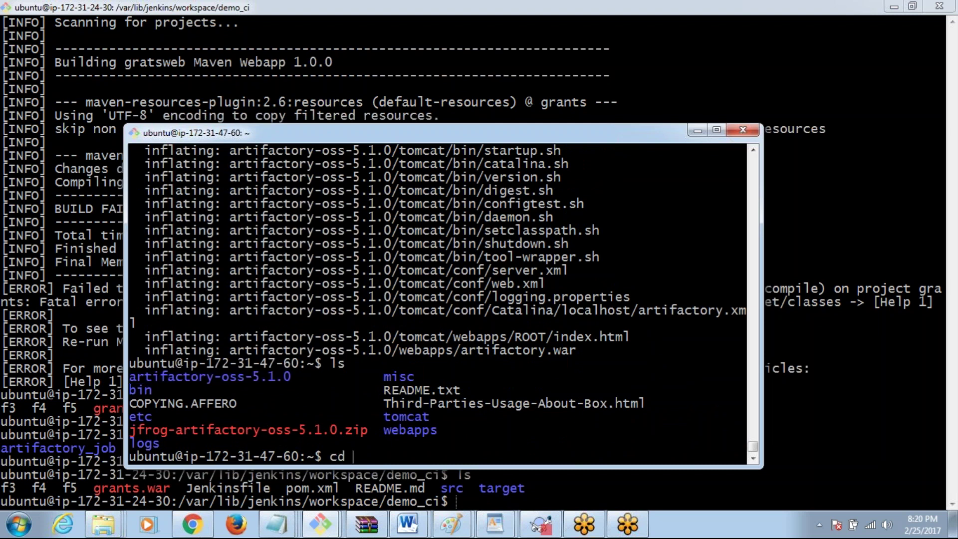
{"action": "type", "text": "r"}
{"action": "key", "text": "Tab"}
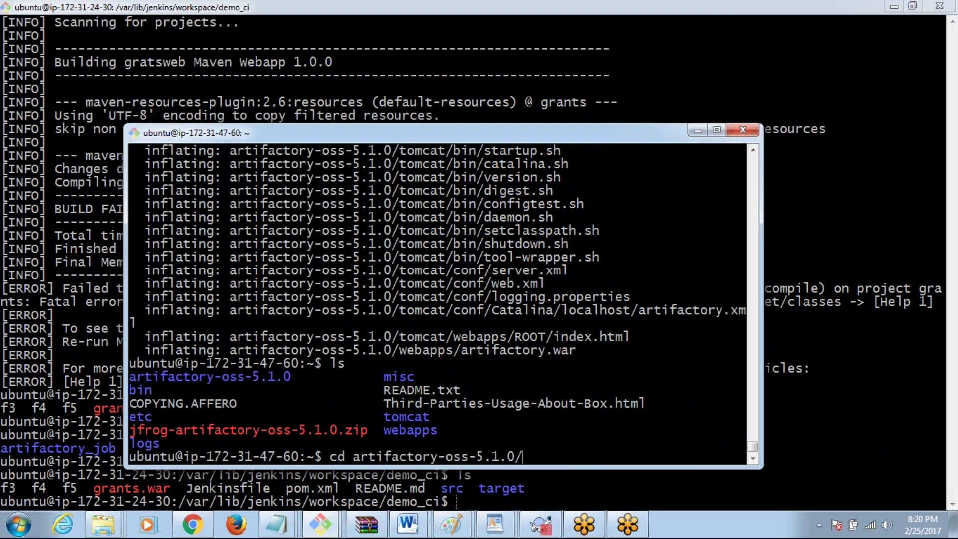
{"action": "type", "text": "bin/"}
{"action": "key", "text": "Return"}
Start Artifactory by running sh artifactory.sh from the bin folder
{"action": "type", "text": "ls"}
{"action": "key", "text": "Return"}
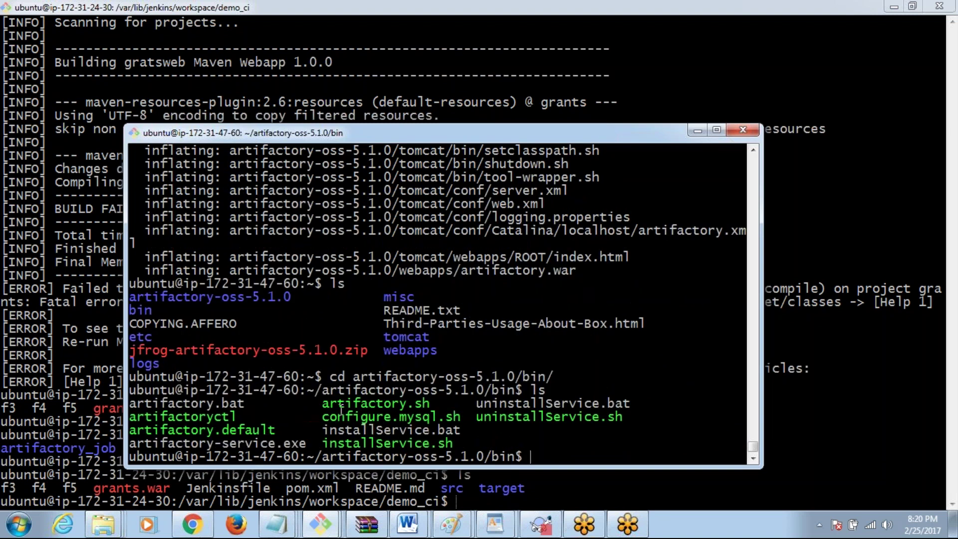
{"action": "double_click", "coordinate": [348, 403]}
{"action": "type", "text": "sh artifactory.sh"}
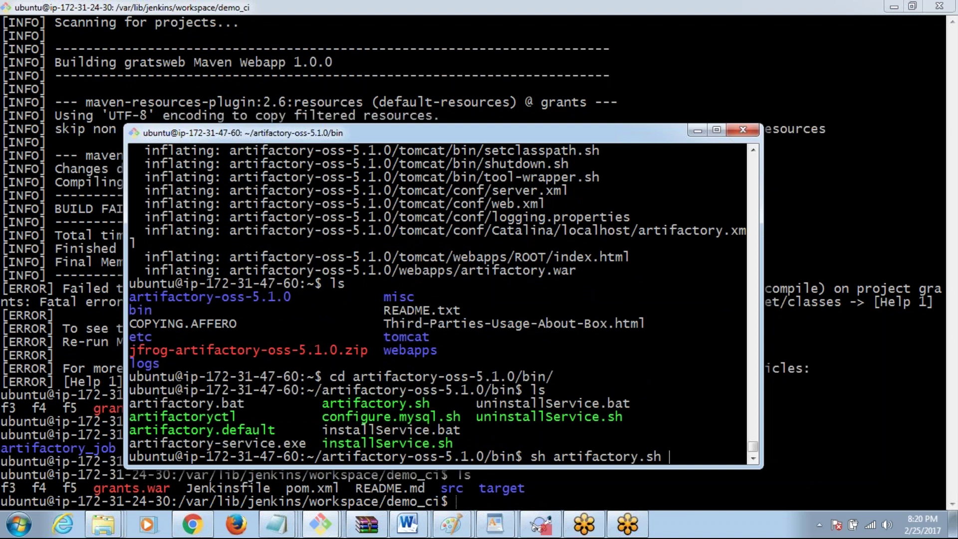
{"action": "key", "text": "Return"}
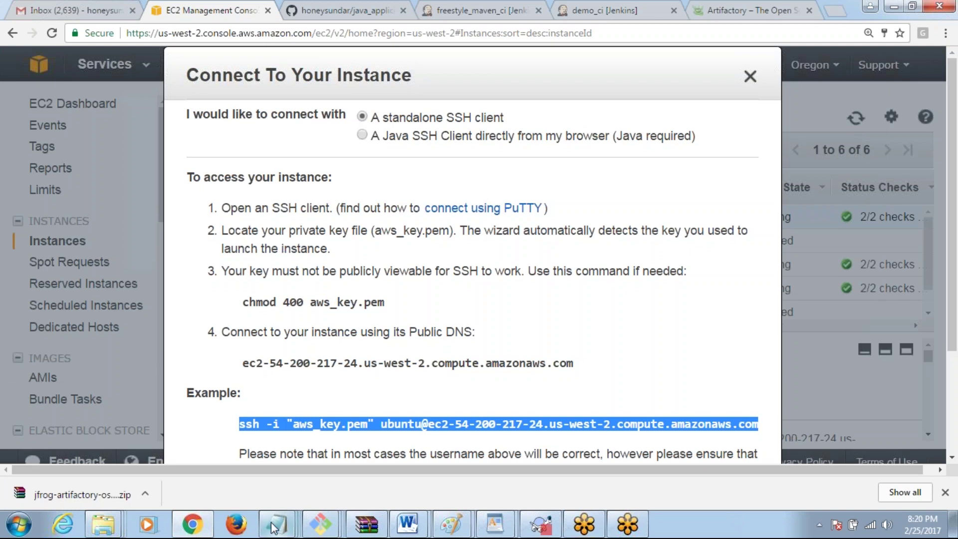
Add the line scp -i "aws_key.pem" artifact.zip user@server:~/home/unbutu to the tomcat-users.xml notes
{"action": "mouse_move", "coordinate": [273, 527]}
{"action": "left_click", "coordinate": [276, 449]}
{"action": "left_click", "coordinate": [274, 382]}
{"action": "type", "text": "scp "}
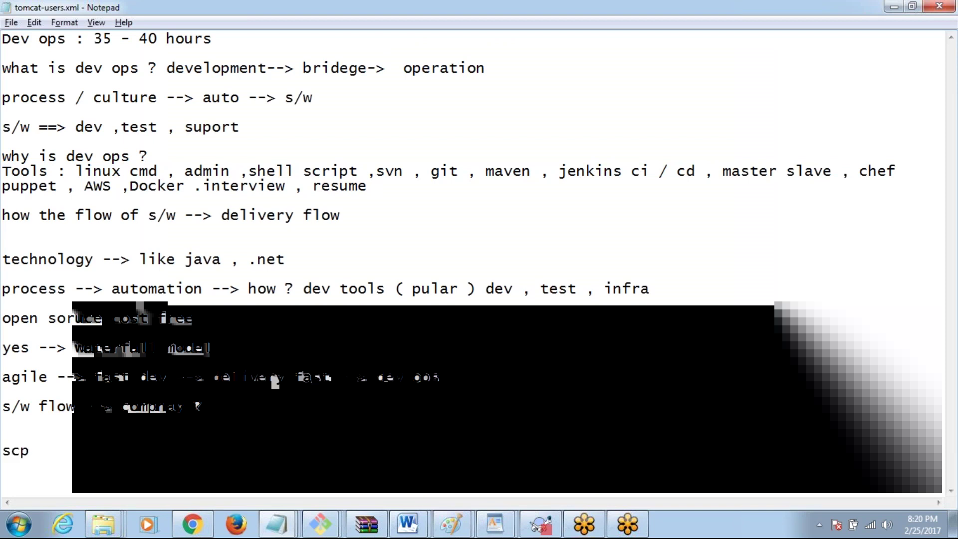
{"action": "type", "text": "sorces"}
{"action": "key", "text": "BackSpace"}
{"action": "key", "text": "BackSpace"}
{"action": "key", "text": "BackSpace"}
{"action": "key", "text": "BackSpace"}
{"action": "key", "text": "BackSpace"}
{"action": "key", "text": "BackSpace"}
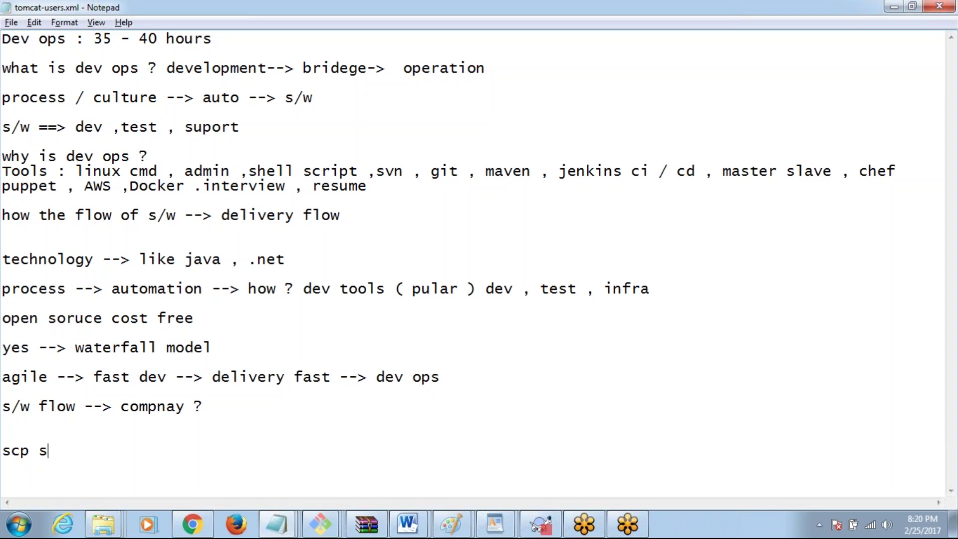
{"action": "type", "text": "artifact"}
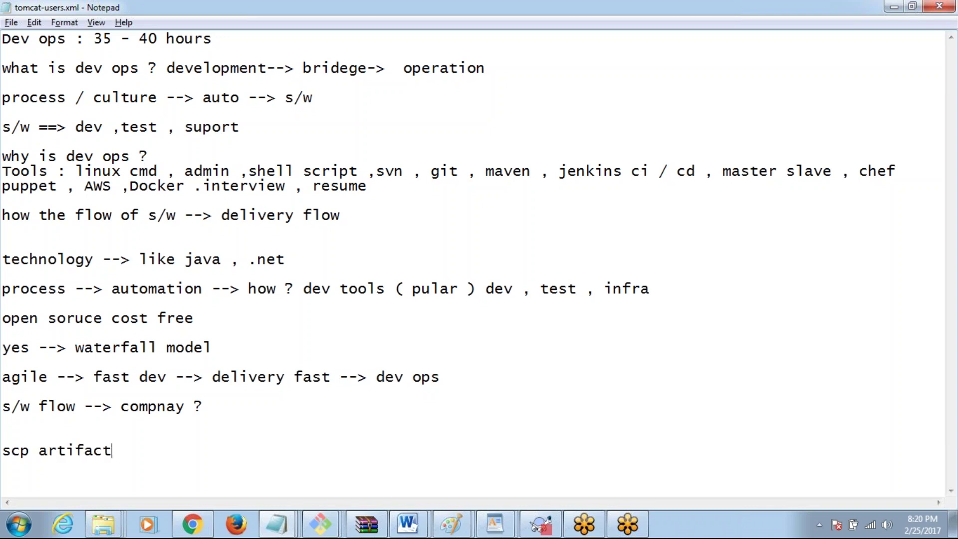
{"action": "type", "text": ".zip user"}
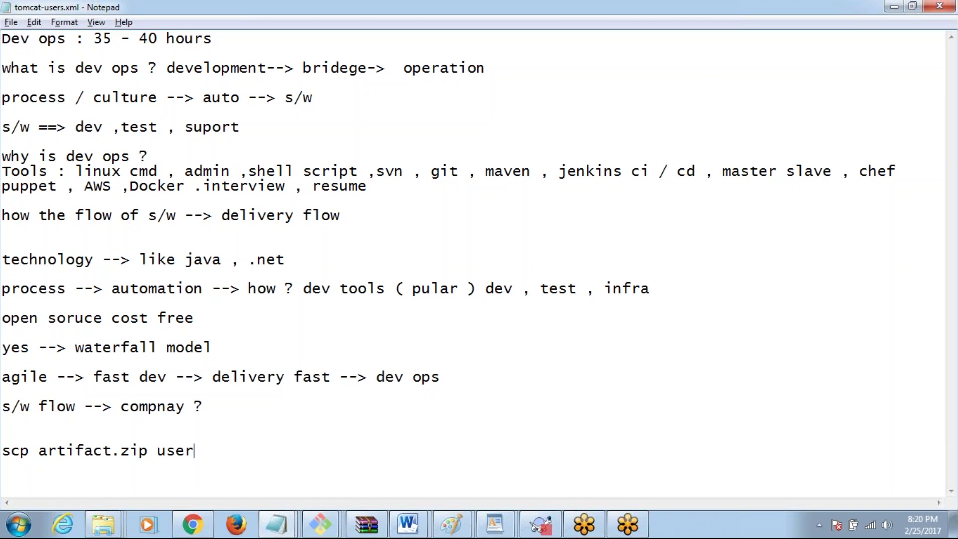
{"action": "type", "text": "@server"}
{"action": "key", "text": "BackSpace"}
{"action": "type", "text": ":~/"}
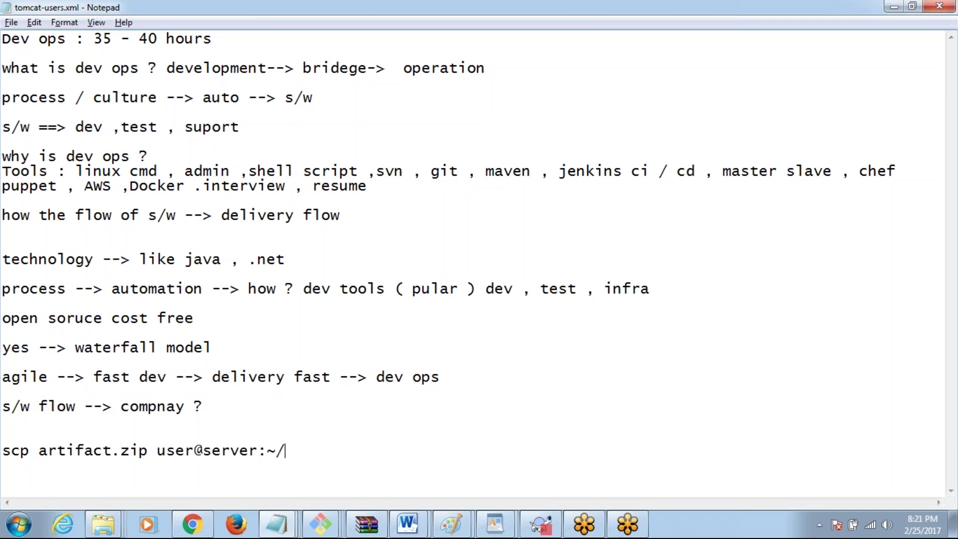
{"action": "type", "text": "home/unbutu"}
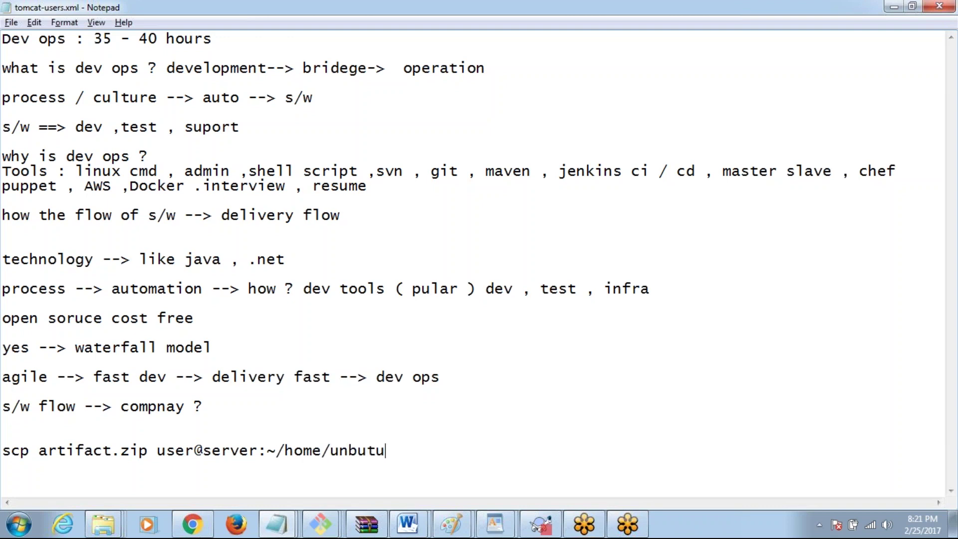
{"action": "key", "text": "Left"}
{"action": "key", "text": "Left"}
{"action": "key", "text": "Left"}
{"action": "key", "text": "Left"}
{"action": "key", "text": "Left"}
{"action": "key", "text": "Left"}
{"action": "type", "text": "-i "}
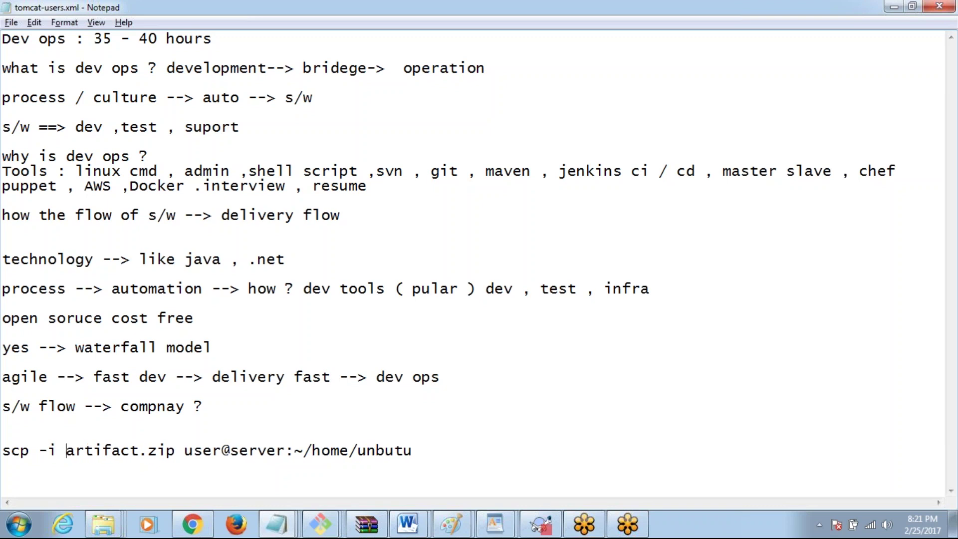
{"action": "type", "text": "\"\"aws_k"}
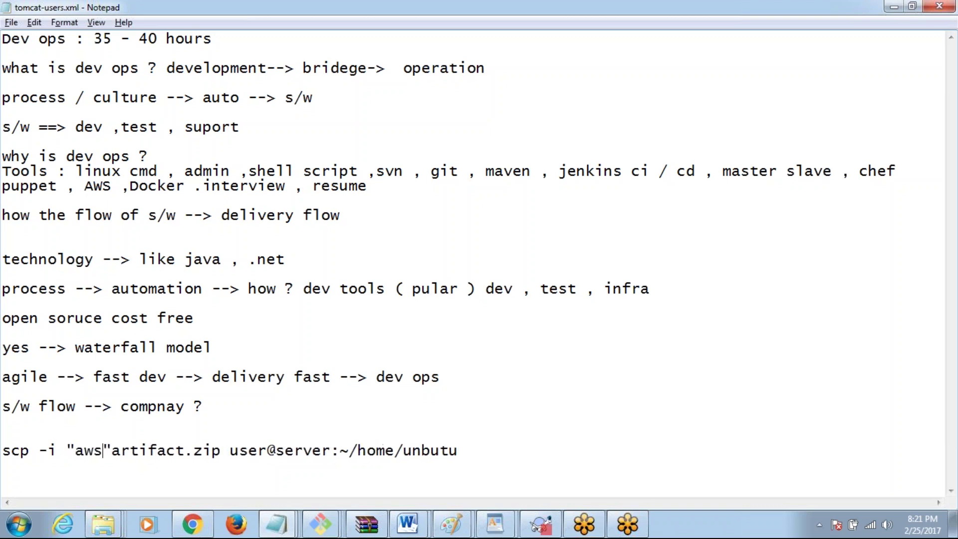
{"action": "type", "text": "ey.pem"}
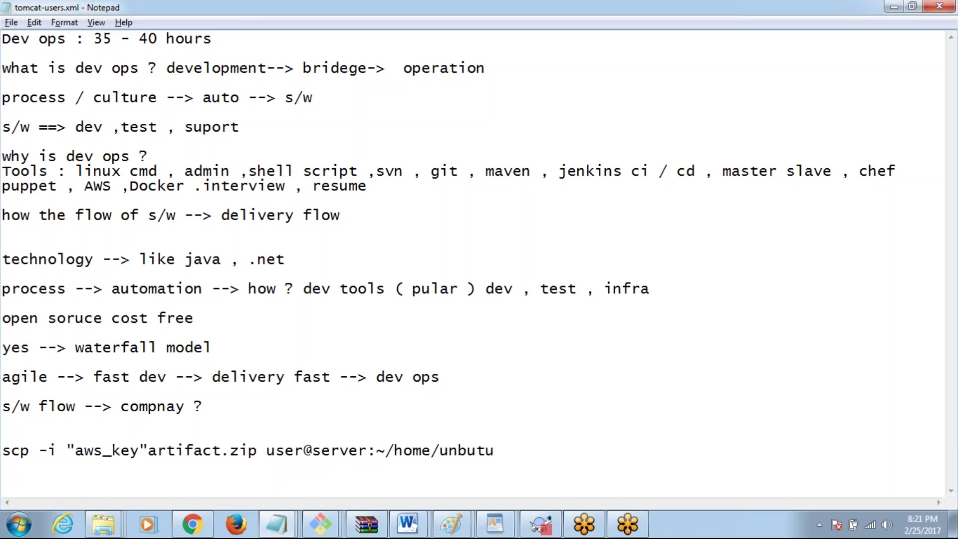
{"action": "key", "text": "BackSpace"}
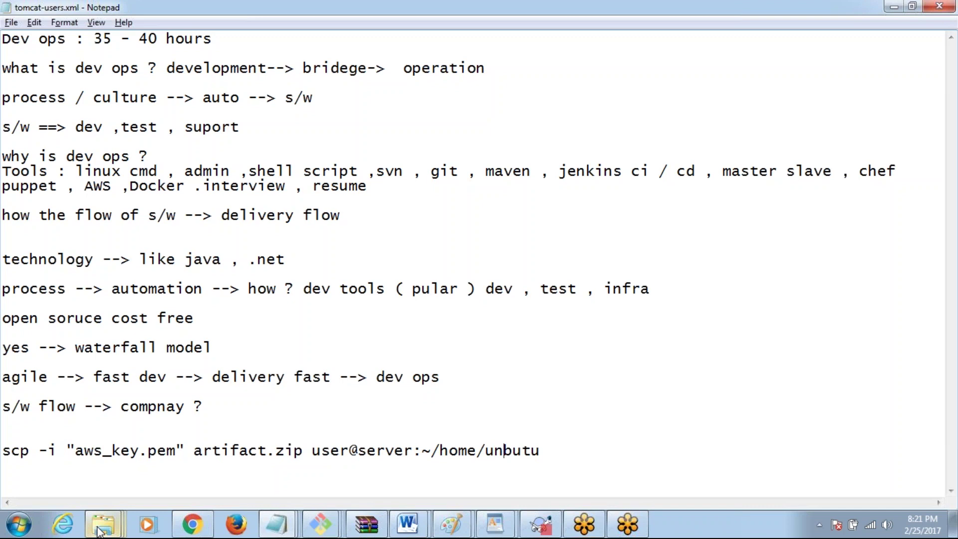
{"action": "mouse_move", "coordinate": [99, 532]}
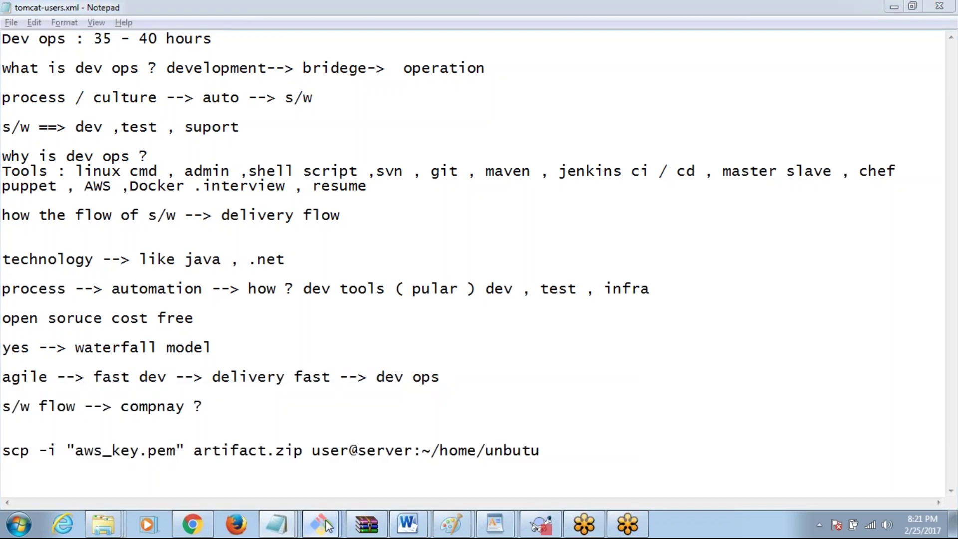
Clear the Git Bash terminal screen
{"action": "mouse_move", "coordinate": [327, 524]}
{"action": "left_click", "coordinate": [522, 460]}
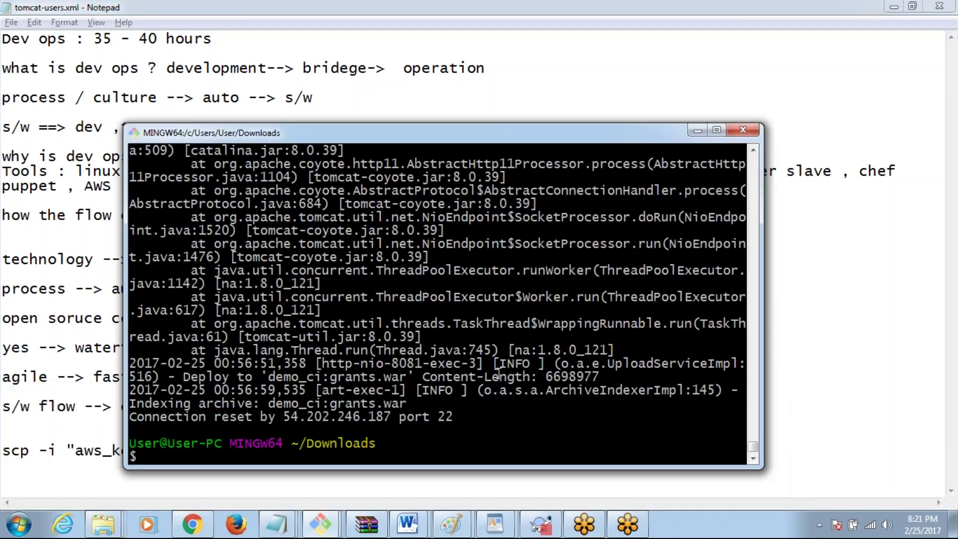
{"action": "type", "text": "celar"}
{"action": "key", "text": "Return"}
{"action": "key", "text": "Up"}
{"action": "key", "text": "Return"}
{"action": "type", "text": "clear"}
{"action": "key", "text": "Return"}
Start the command scp jfrog-artifactory-oss-5.1.0.zip using Tab completion
{"action": "type", "text": "scp art"}
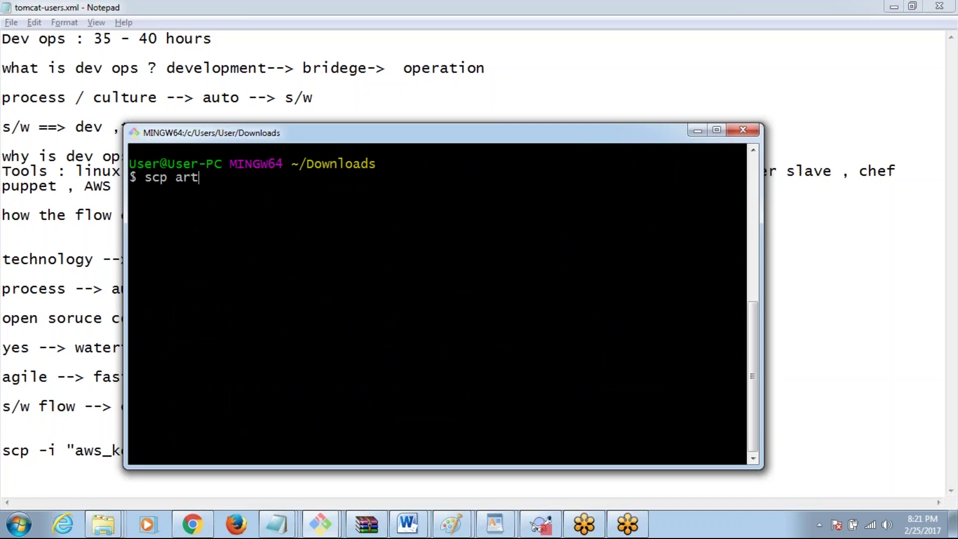
{"action": "key", "text": "BackSpace"}
{"action": "key", "text": "BackSpace"}
{"action": "key", "text": "BackSpace"}
{"action": "type", "text": "jfr"}
{"action": "key", "text": "Tab"}
{"action": "key", "text": "Tab"}
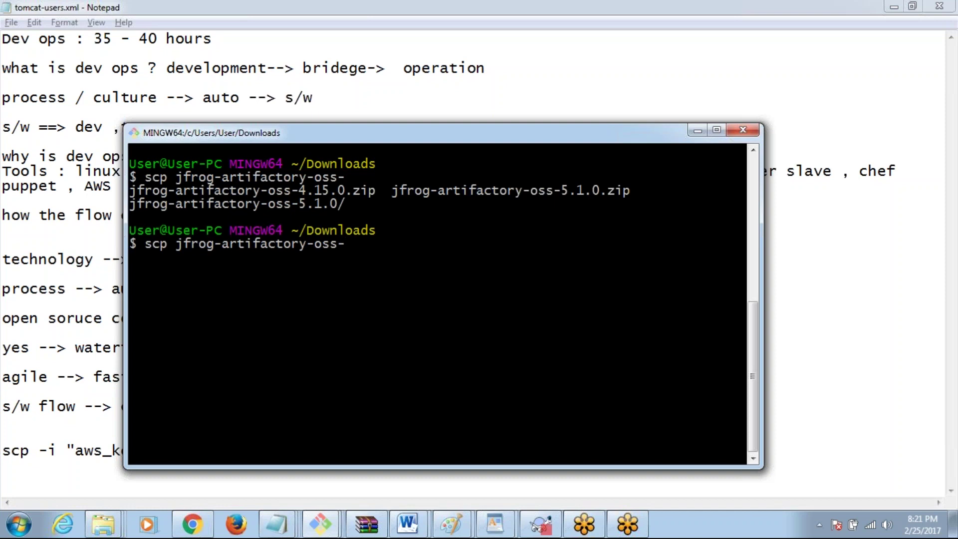
{"action": "type", "text": "5"}
{"action": "key", "text": "Tab"}
{"action": "type", "text": "."}
{"action": "key", "text": "Tab"}
{"action": "left_click", "coordinate": [192, 523]}
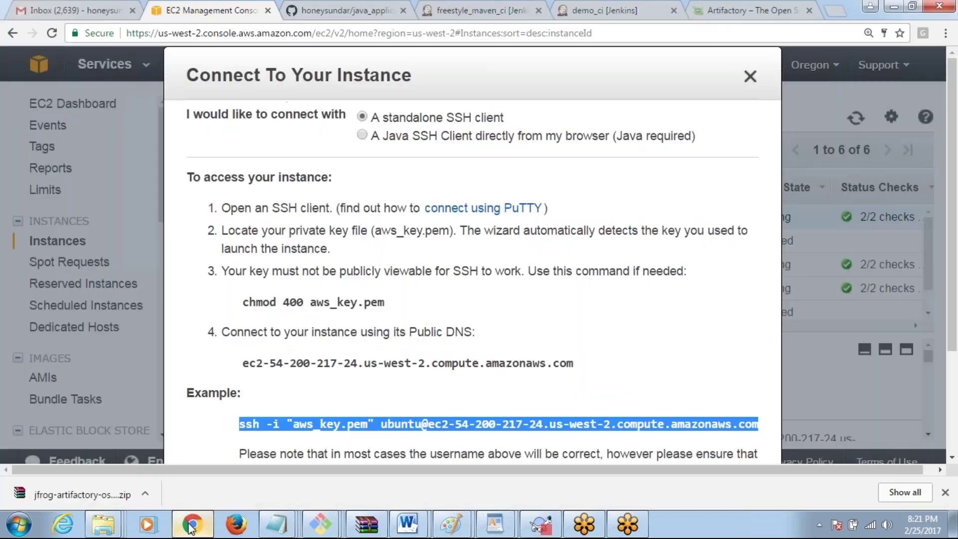
{"action": "left_click", "coordinate": [550, 383]}
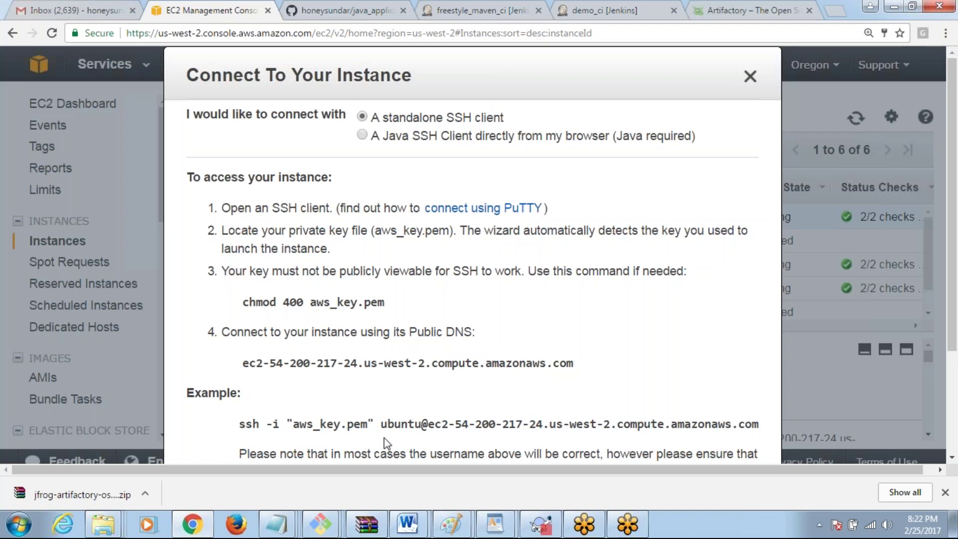
{"action": "left_click_drag", "start_coordinate": [381, 424], "coordinate": [757, 427]}
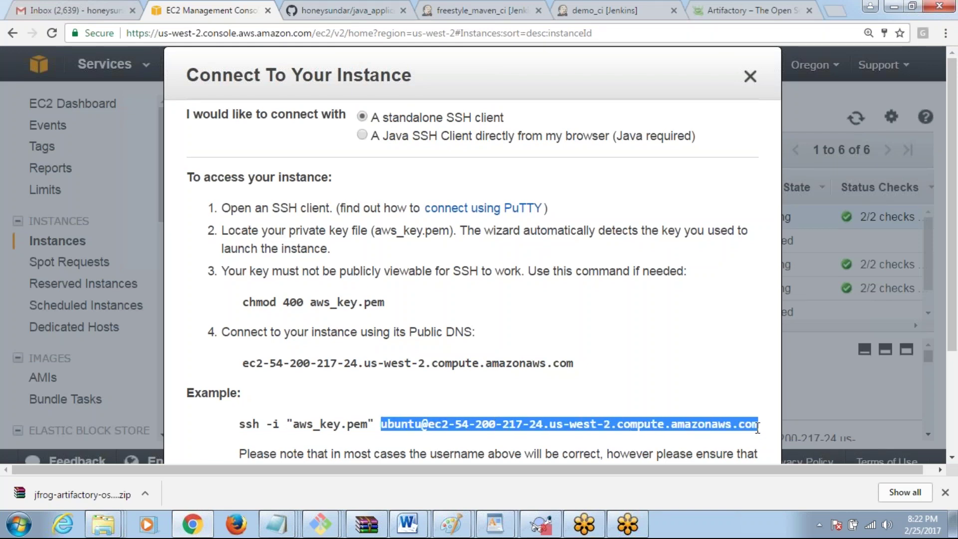
Complete the scp command with the pasted ubuntu address and -i "aws_key.pem" after scp
{"action": "key", "text": "ctrl+c"}
{"action": "key", "text": "alt+Tab"}
{"action": "key", "text": "shift+Insert"}
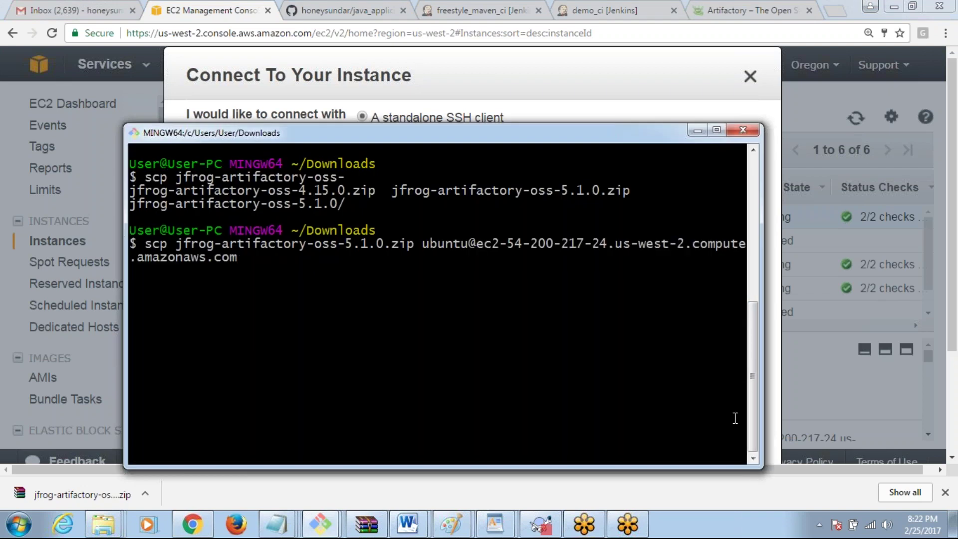
{"action": "key", "text": "Left"}
{"action": "key", "text": "Left"}
{"action": "key", "text": "Left"}
{"action": "key", "text": "Left"}
{"action": "key", "text": "Left"}
{"action": "key", "text": "Left"}
{"action": "key", "text": "Left"}
{"action": "key", "text": "Left"}
{"action": "key", "text": "Left"}
{"action": "key", "text": "Left"}
{"action": "key", "text": "Left"}
{"action": "key", "text": "Left"}
{"action": "key", "text": "Left"}
{"action": "key", "text": "Left"}
{"action": "key", "text": "Left"}
{"action": "key", "text": "Left"}
{"action": "key", "text": "Left"}
{"action": "key", "text": "Left"}
{"action": "key", "text": "Left"}
{"action": "key", "text": "Left"}
{"action": "key", "text": "Left"}
{"action": "key", "text": "Left"}
{"action": "key", "text": "Left"}
{"action": "key", "text": "Left"}
{"action": "key", "text": "Left"}
{"action": "type", "text": "-i "}
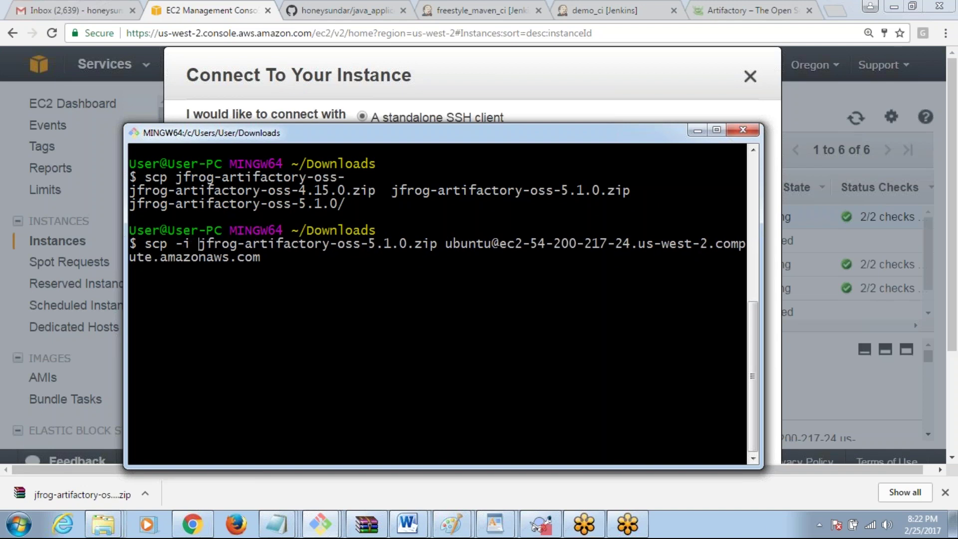
{"action": "type", "text": "\"aws\""}
{"action": "key", "text": "Left"}
{"action": "type", "text": "aws"}
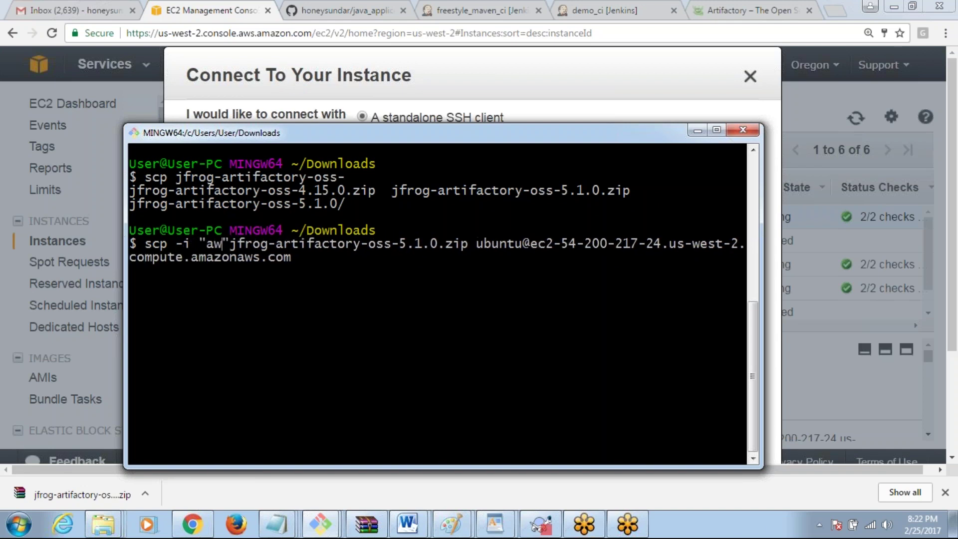
{"action": "type", "text": "_"}
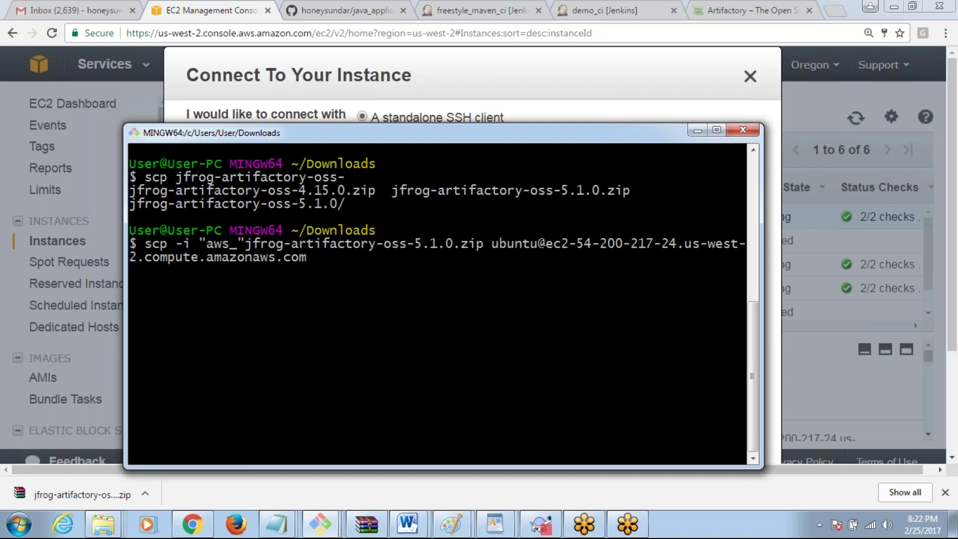
{"action": "type", "text": "key.pe"}
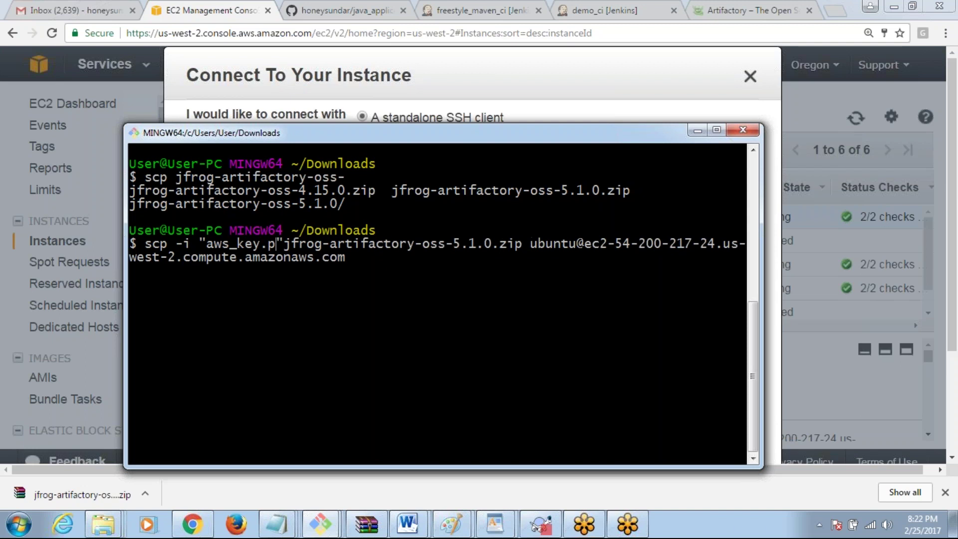
{"action": "type", "text": "m\""}
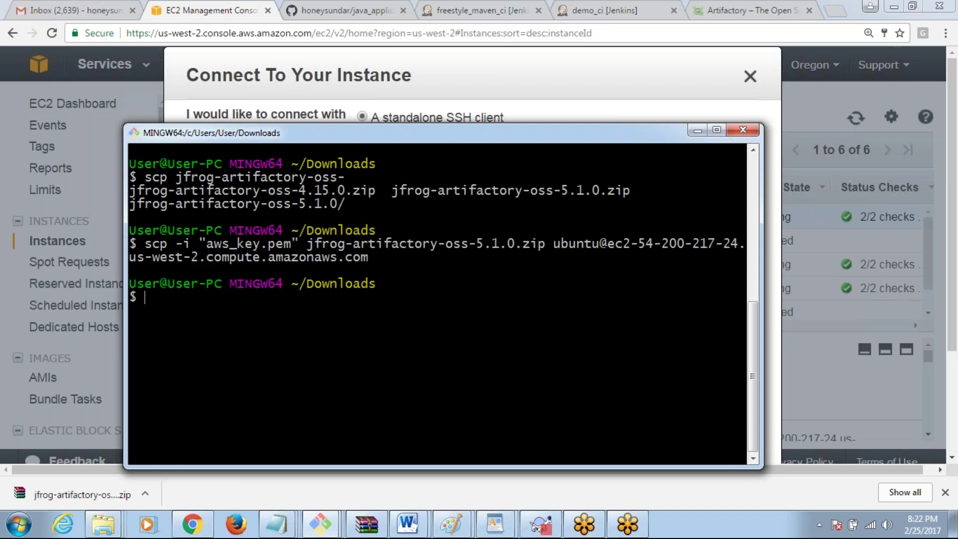
Clear the stray text, recall the full scp upload command, and run it
{"action": "type", "text": "scpscp "}
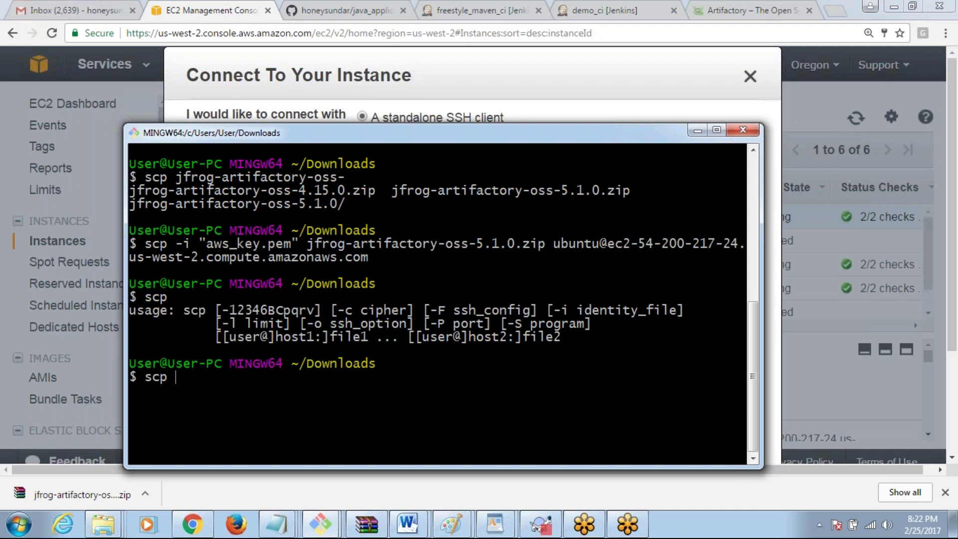
{"action": "type", "text": "-i"}
{"action": "key", "text": "BackSpace"}
{"action": "key", "text": "BackSpace"}
{"action": "key", "text": "BackSpace"}
{"action": "key", "text": "BackSpace"}
{"action": "key", "text": "BackSpace"}
{"action": "key", "text": "BackSpace"}
{"action": "key", "text": "BackSpace"}
{"action": "type", "text": "clear"}
{"action": "key", "text": "Up"}
{"action": "key", "text": "Up"}
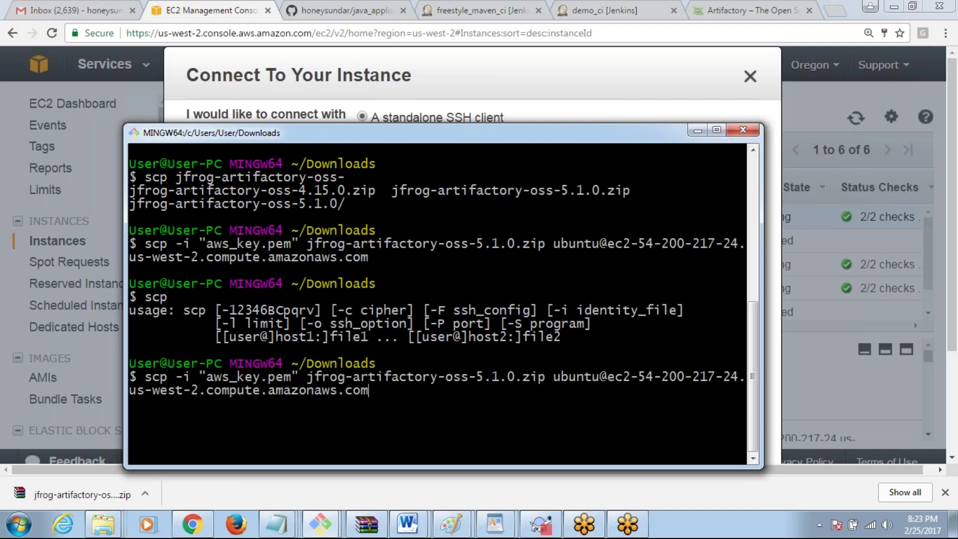
{"action": "key", "text": "Return"}
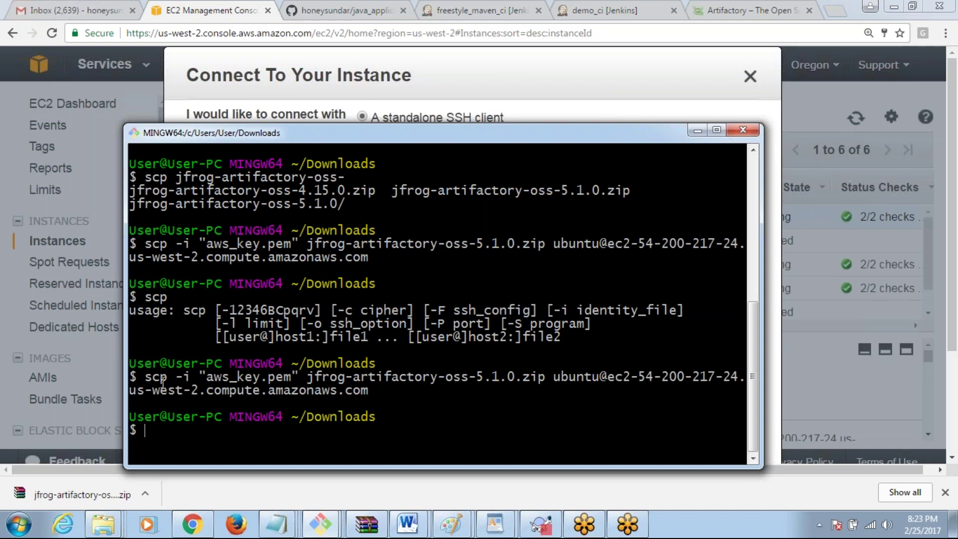
Recall the scp command again, then cancel it with Ctrl+C
{"action": "key", "text": "Up"}
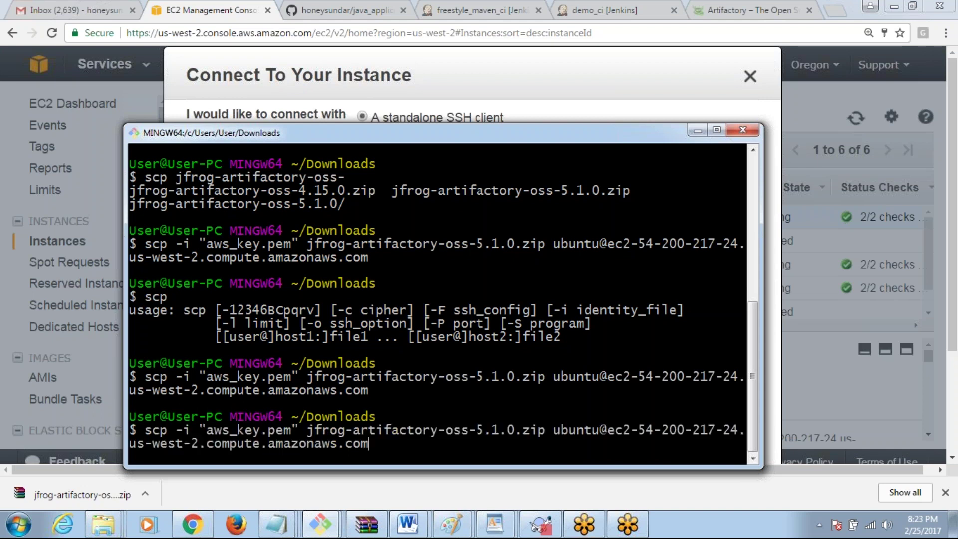
{"action": "key", "text": "alt+Tab"}
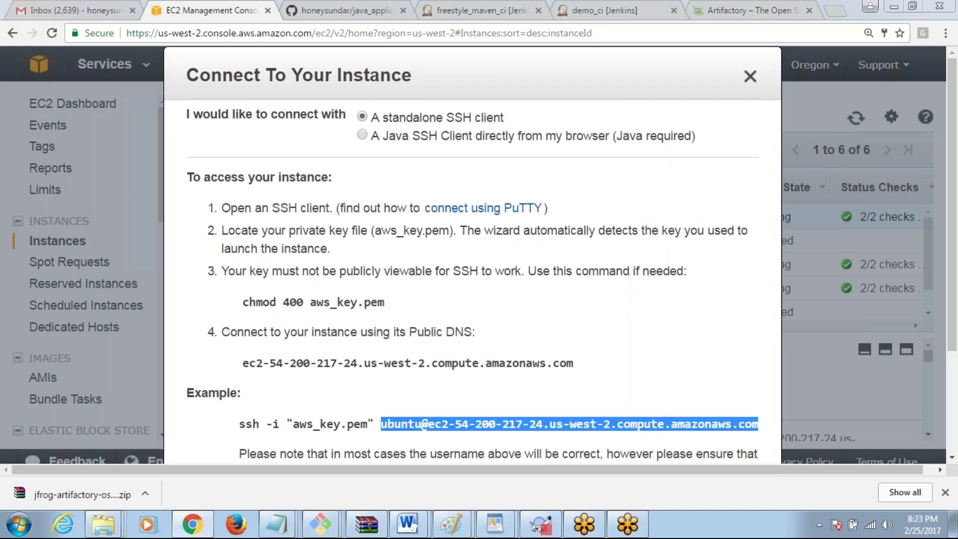
{"action": "key", "text": "alt+Tab"}
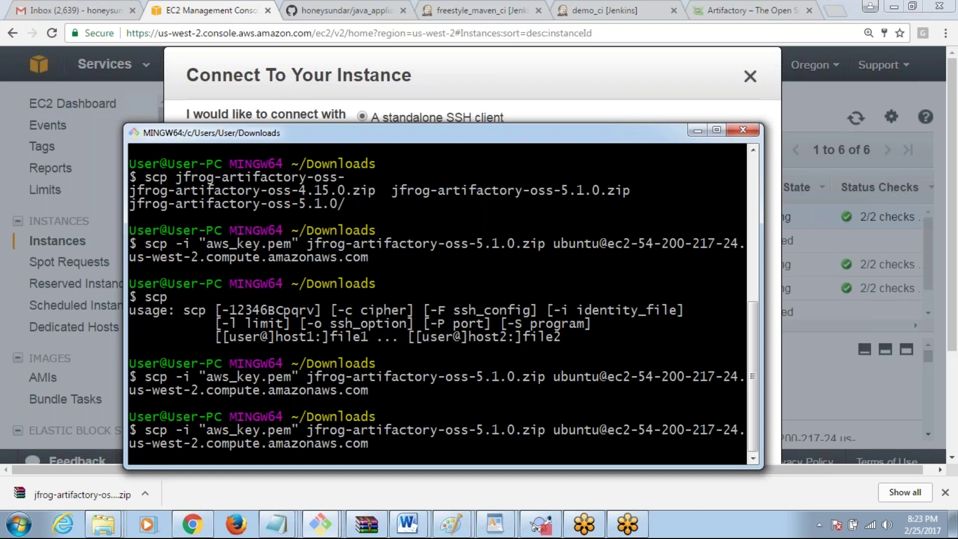
{"action": "key", "text": "alt+Tab"}
{"action": "key", "text": "Escape"}
{"action": "key", "text": "ctrl+c"}
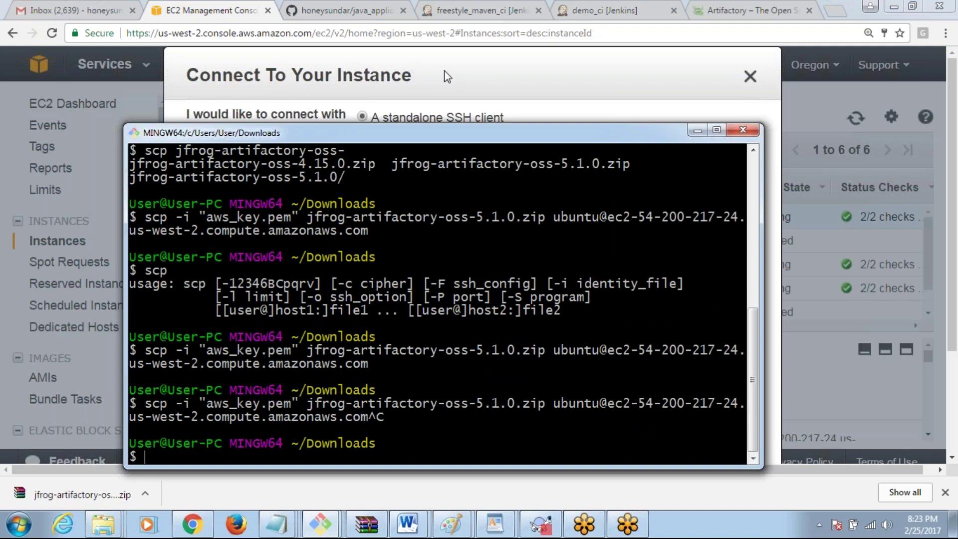
Reopen the instance's connection instructions, reselect the ubuntu login address, and begin typing scp jf in Git Bash
{"action": "left_click", "coordinate": [444, 70]}
{"action": "left_click", "coordinate": [752, 77]}
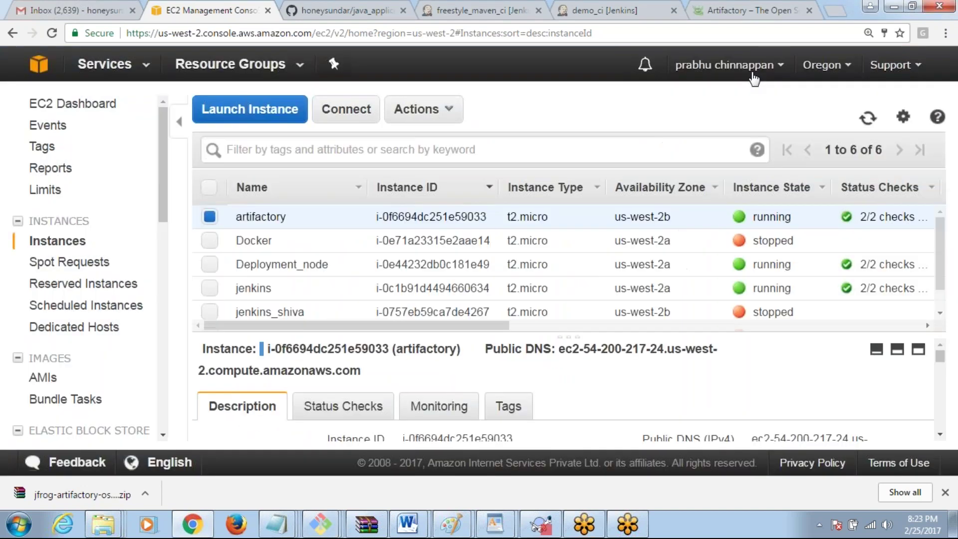
{"action": "left_click", "coordinate": [346, 109]}
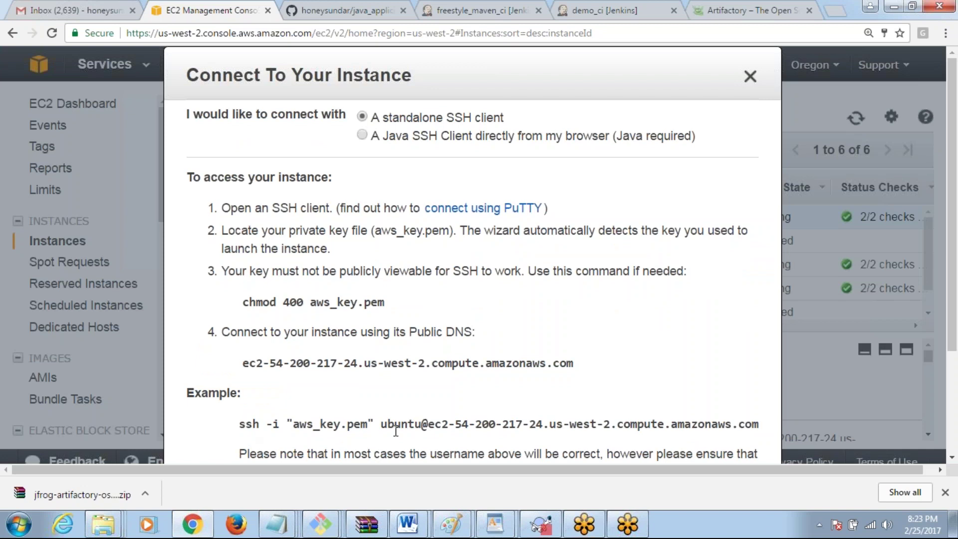
{"action": "left_click_drag", "start_coordinate": [381, 424], "coordinate": [759, 424]}
{"action": "key", "text": "alt+Tab"}
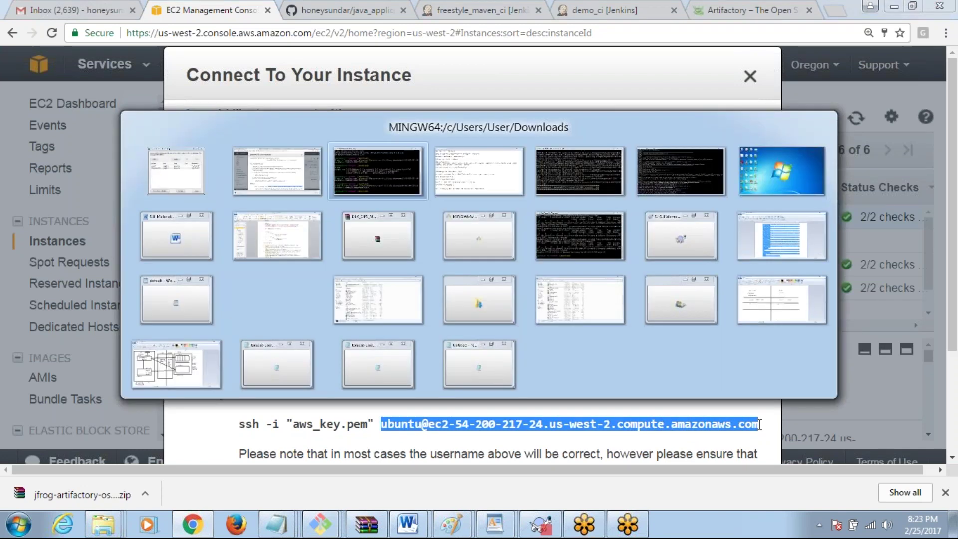
{"action": "type", "text": "scp"}
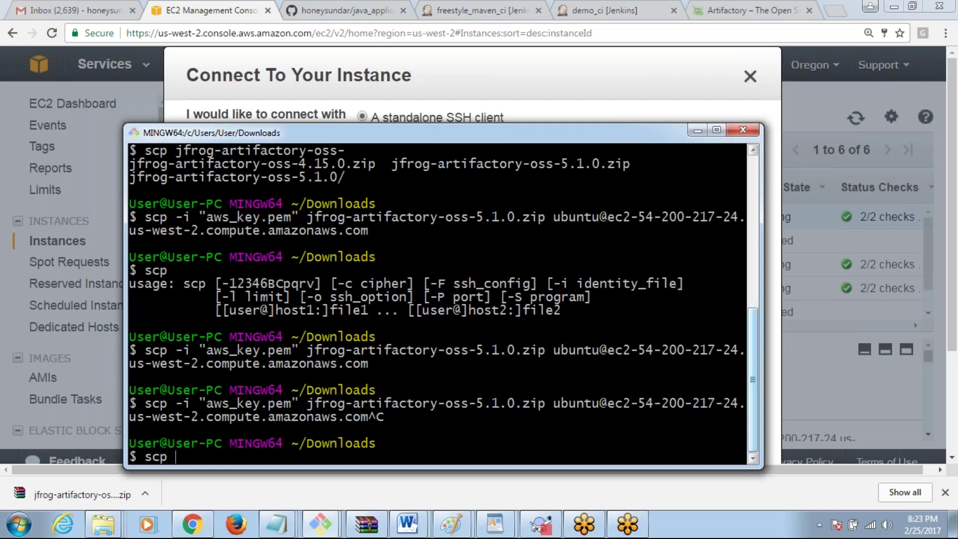
{"action": "type", "text": " jf"}
Run scp with aws_key.pem unquoted for jfrog-artifactory-oss-5.1.0.zip to the ubuntu address
{"action": "key", "text": "Tab"}
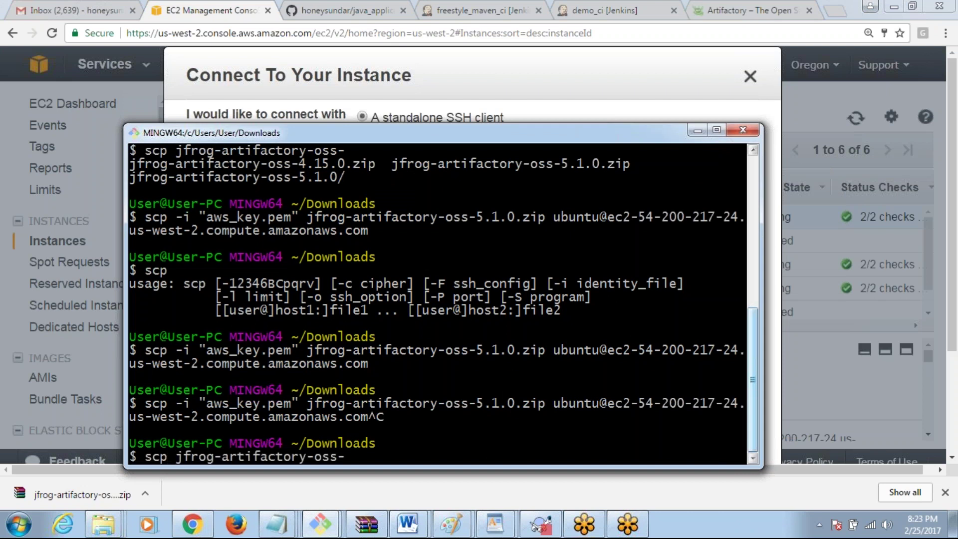
{"action": "type", "text": "5.1.0."}
{"action": "key", "text": "Tab"}
{"action": "key", "text": "Up"}
{"action": "key", "text": "ctrl+w"}
{"action": "key", "text": "ctrl+w"}
{"action": "key", "text": "ctrl+w"}
{"action": "key", "text": "ctrl+y"}
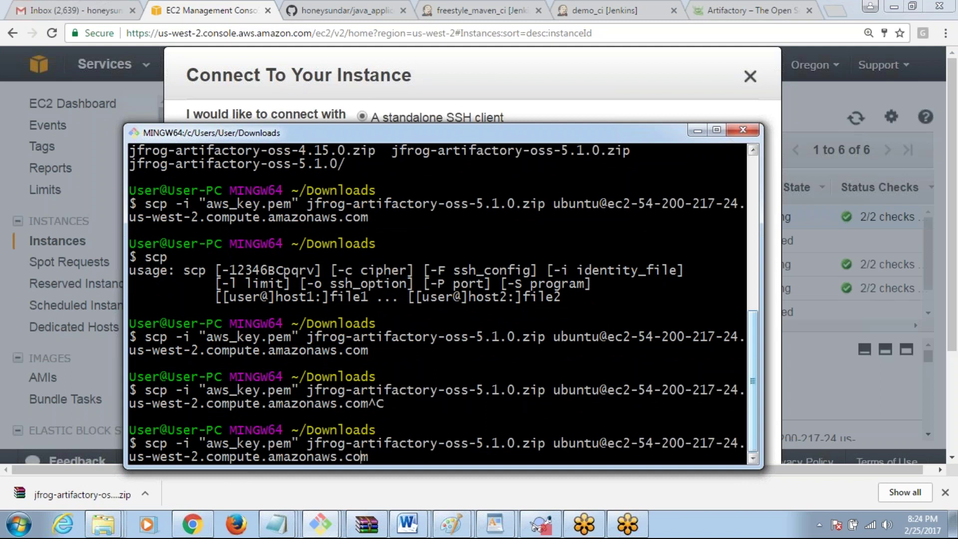
{"action": "key", "text": "Left"}
{"action": "key", "text": "Left"}
{"action": "key", "text": "Left"}
{"action": "key", "text": "Left"}
{"action": "key", "text": "Left"}
{"action": "key", "text": "Left"}
{"action": "key", "text": "Left"}
{"action": "key", "text": "Left"}
{"action": "key", "text": "Left"}
{"action": "key", "text": "Left"}
{"action": "key", "text": "Left"}
{"action": "key", "text": "Left"}
{"action": "key", "text": "Left"}
{"action": "key", "text": "Left"}
{"action": "key", "text": "Left"}
{"action": "key", "text": "Left"}
{"action": "key", "text": "Left"}
{"action": "key", "text": "Left"}
{"action": "key", "text": "Left"}
{"action": "key", "text": "Left"}
{"action": "key", "text": "Left"}
{"action": "key", "text": "Left"}
{"action": "key", "text": "Left"}
{"action": "key", "text": "Left"}
{"action": "key", "text": "Left"}
{"action": "key", "text": "Left"}
{"action": "key", "text": "Left"}
{"action": "key", "text": "Left"}
{"action": "key", "text": "Left"}
{"action": "key", "text": "Left"}
{"action": "key", "text": "Left"}
{"action": "key", "text": "Left"}
{"action": "key", "text": "Left"}
{"action": "key", "text": "Left"}
{"action": "key", "text": "Left"}
{"action": "key", "text": "Left"}
{"action": "key", "text": "Left"}
{"action": "key", "text": "Left"}
{"action": "key", "text": "Left"}
{"action": "key", "text": "Left"}
{"action": "key", "text": "Left"}
{"action": "key", "text": "Left"}
{"action": "key", "text": "Left"}
{"action": "key", "text": "Left"}
{"action": "key", "text": "Left"}
{"action": "key", "text": "Left"}
{"action": "key", "text": "Left"}
{"action": "key", "text": "Left"}
{"action": "key", "text": "Left"}
{"action": "key", "text": "Left"}
{"action": "key", "text": "Left"}
{"action": "key", "text": "Left"}
{"action": "key", "text": "Left"}
{"action": "key", "text": "Left"}
{"action": "key", "text": "Left"}
{"action": "key", "text": "Left"}
{"action": "key", "text": "BackSpace"}
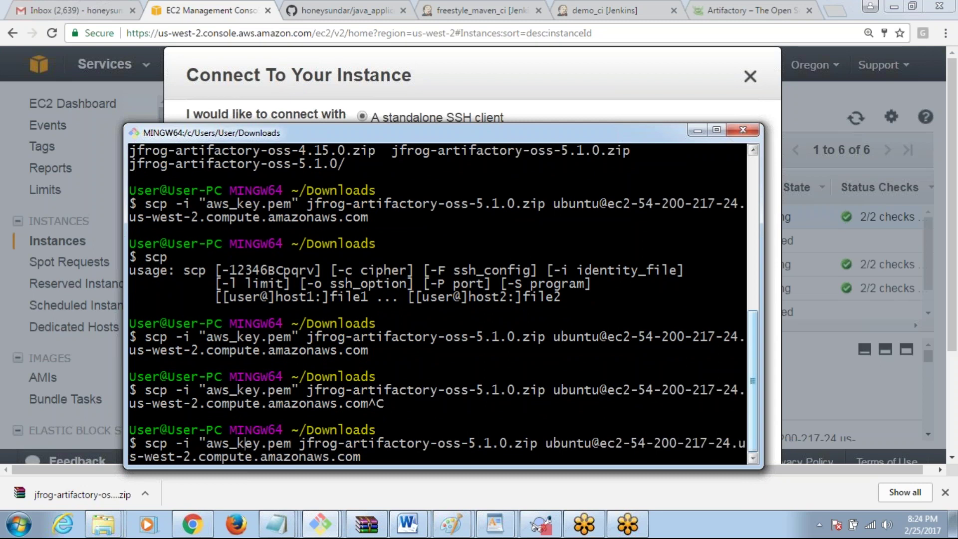
{"action": "key", "text": "Right"}
{"action": "key", "text": "Right"}
{"action": "key", "text": "BackSpace"}
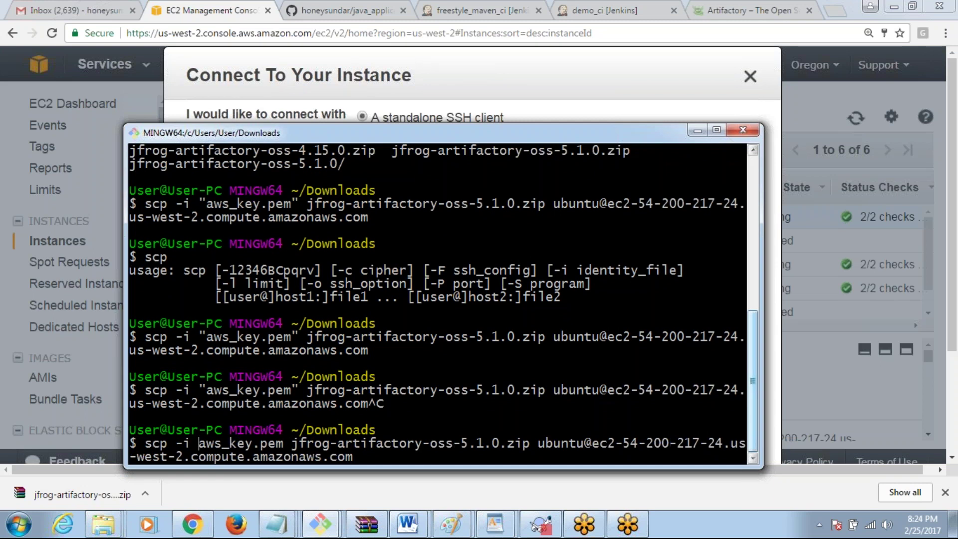
{"action": "key", "text": "Return"}
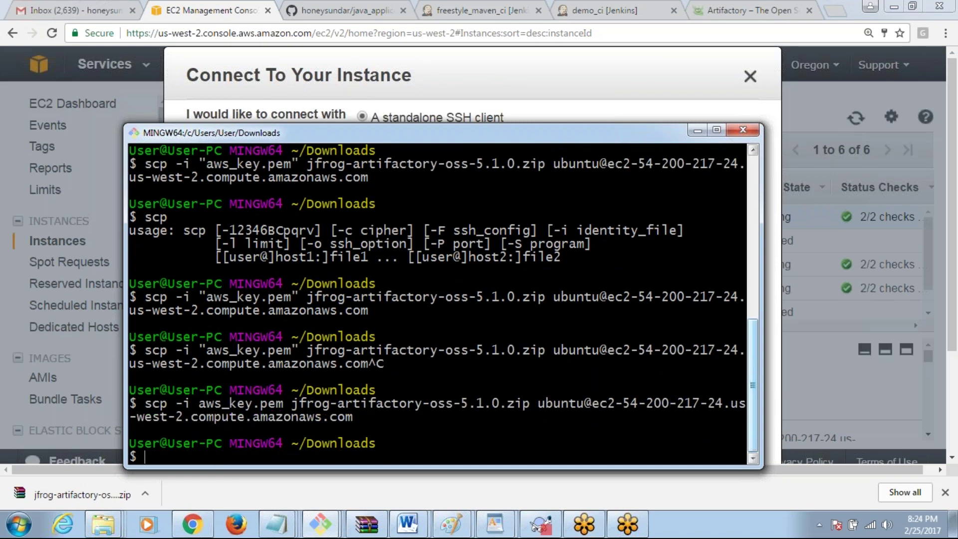
Check the identity_file usage and fix the key file name ending to .pem
{"action": "key", "text": "Up"}
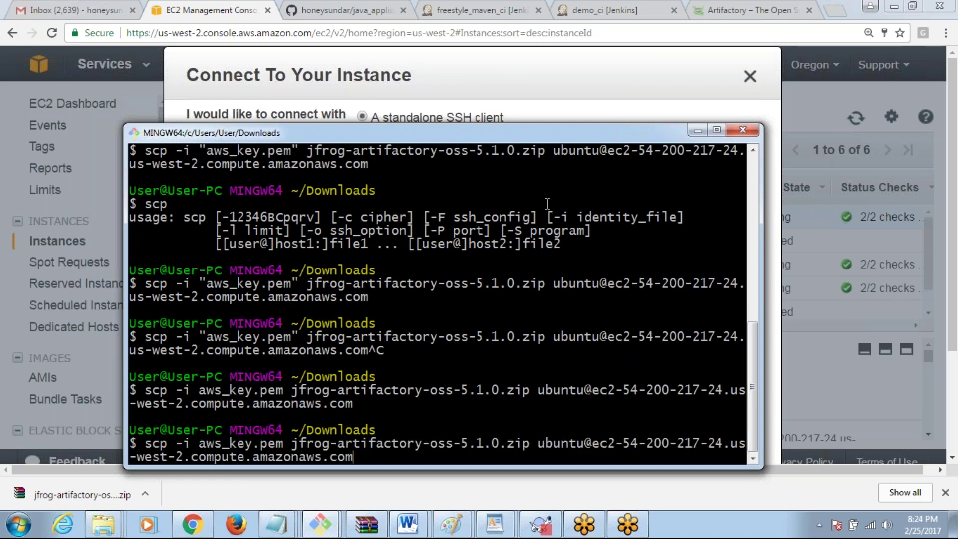
{"action": "left_click_drag", "start_coordinate": [553, 218], "coordinate": [677, 218]}
{"action": "left_click", "coordinate": [230, 390]}
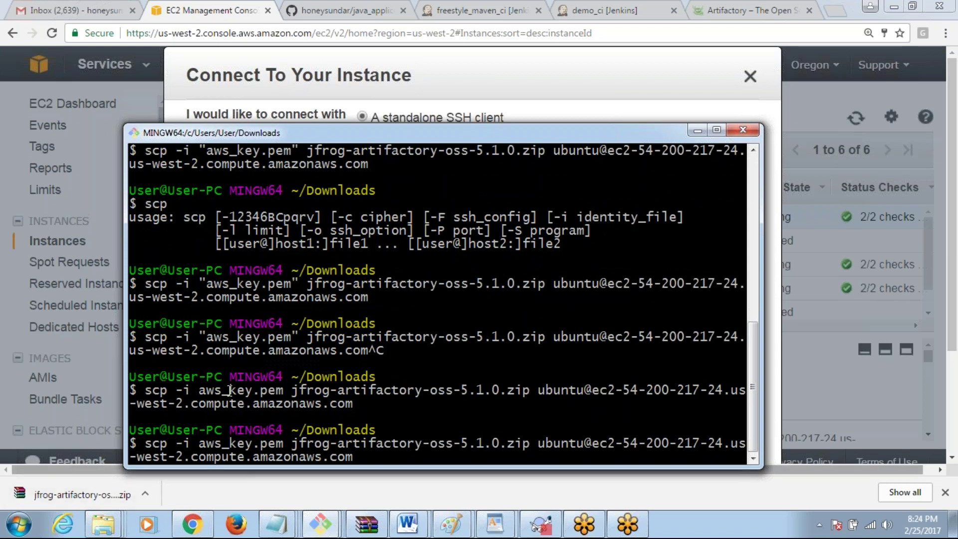
{"action": "key", "text": "Up"}
{"action": "key", "text": "Up"}
{"action": "key", "text": "Left"}
{"action": "key", "text": "Left"}
{"action": "key", "text": "Left"}
{"action": "key", "text": "Left"}
{"action": "key", "text": "Left"}
{"action": "key", "text": "Left"}
{"action": "key", "text": "Left"}
{"action": "key", "text": "Left"}
{"action": "key", "text": "Left"}
{"action": "key", "text": "Left"}
{"action": "key", "text": "Left"}
{"action": "key", "text": "Left"}
{"action": "key", "text": "Left"}
{"action": "key", "text": "Left"}
{"action": "key", "text": "Left"}
{"action": "key", "text": "Left"}
{"action": "key", "text": "Left"}
{"action": "key", "text": "Left"}
{"action": "key", "text": "Left"}
{"action": "key", "text": "Left"}
{"action": "key", "text": "Left"}
{"action": "key", "text": "Left"}
{"action": "key", "text": "Left"}
{"action": "key", "text": "Left"}
{"action": "key", "text": "Left"}
{"action": "key", "text": "Left"}
{"action": "key", "text": "Left"}
{"action": "key", "text": "Left"}
{"action": "key", "text": "Left"}
{"action": "key", "text": "Left"}
{"action": "key", "text": "Left"}
{"action": "key", "text": "Left"}
{"action": "key", "text": "Left"}
{"action": "key", "text": "Left"}
{"action": "key", "text": "Left"}
{"action": "key", "text": "Left"}
{"action": "key", "text": "Left"}
{"action": "key", "text": "Left"}
{"action": "key", "text": "Left"}
{"action": "key", "text": "BackSpace"}
{"action": "key", "text": "BackSpace"}
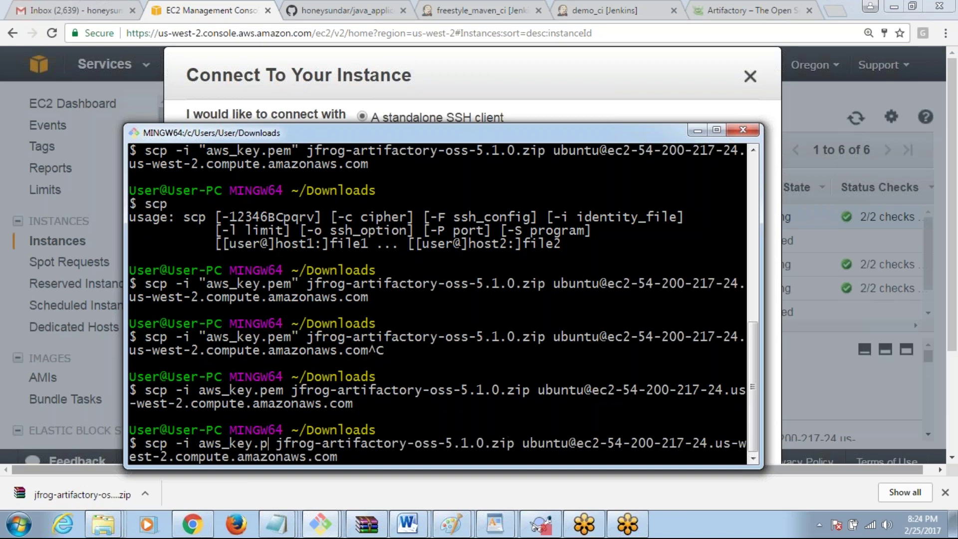
{"action": "type", "text": "em"}
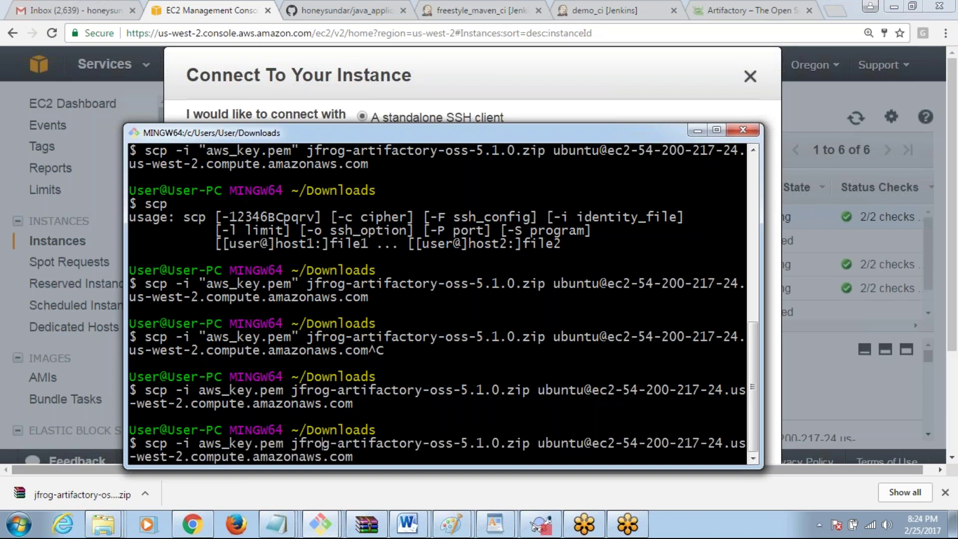
Append :~/ to the recalled scp command and run the upload to the home directory
{"action": "key", "text": "ctrl+e"}
{"action": "key", "text": "ctrl+u"}
{"action": "key", "text": "Up"}
{"action": "type", "text": ":~/"}
{"action": "key", "text": "Return"}
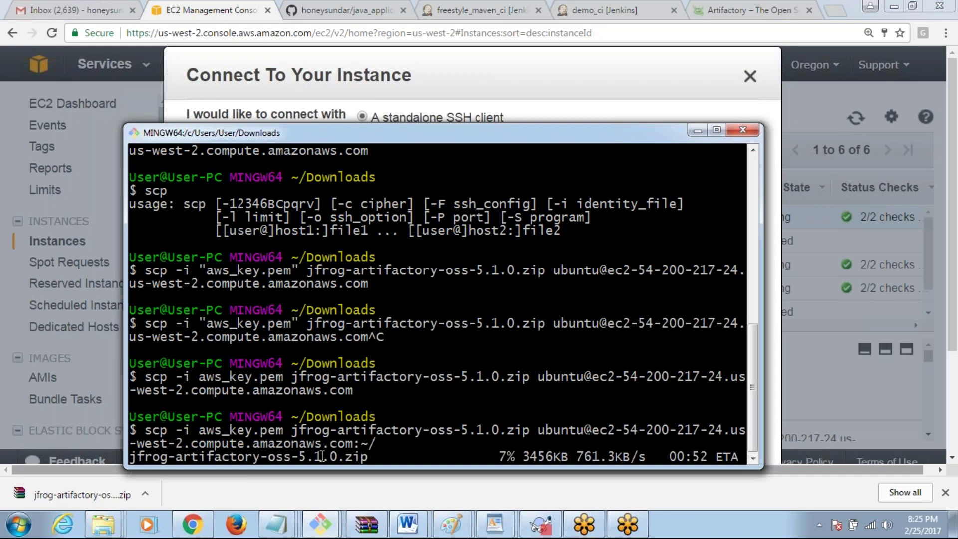
{"action": "left_click", "coordinate": [318, 532]}
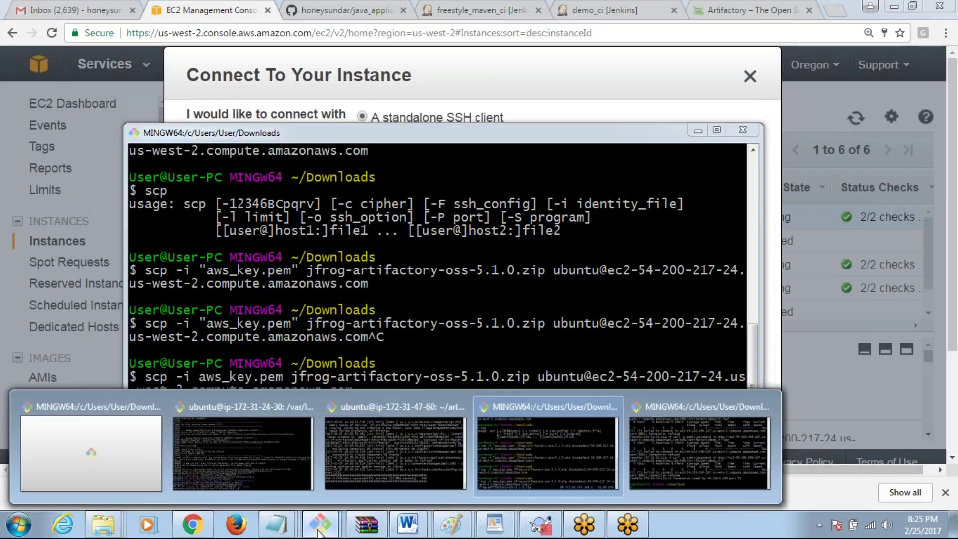
Check the Jenkins and Artifactory terminals for Artifactory's started message, then return to the EC2 connection details
{"action": "left_click", "coordinate": [243, 451]}
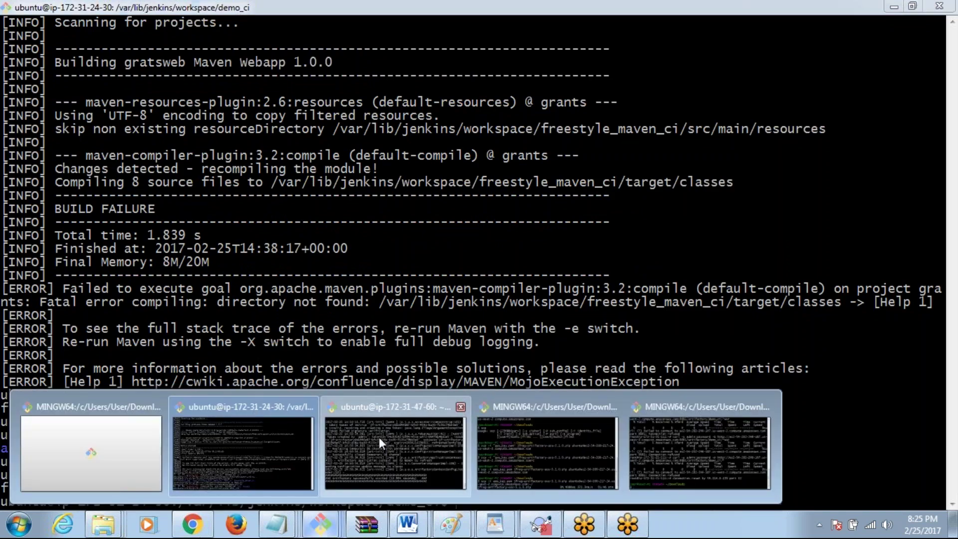
{"action": "left_click", "coordinate": [378, 437]}
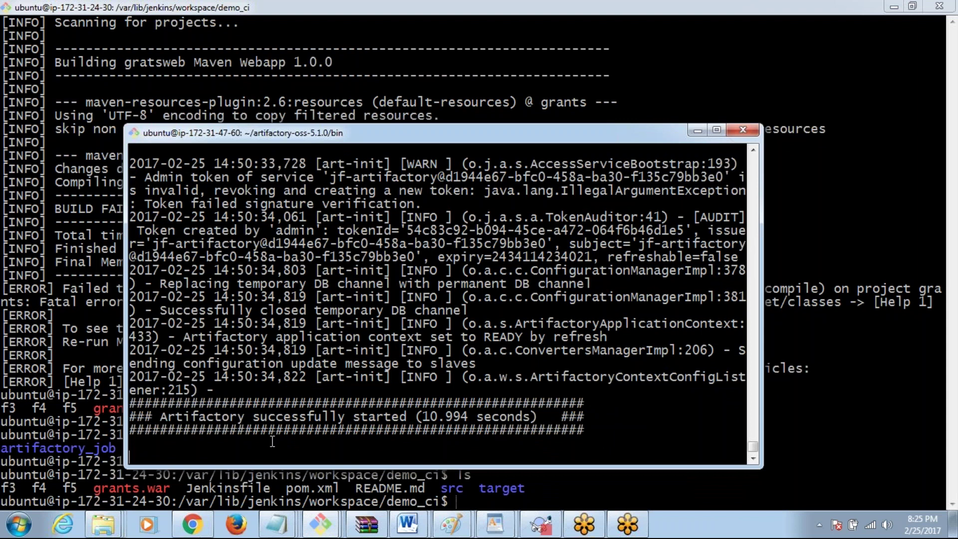
{"action": "left_click", "coordinate": [194, 533]}
Copy the instance's Public DNS and load it with :8081 in another browser tab
{"action": "left_click", "coordinate": [363, 383]}
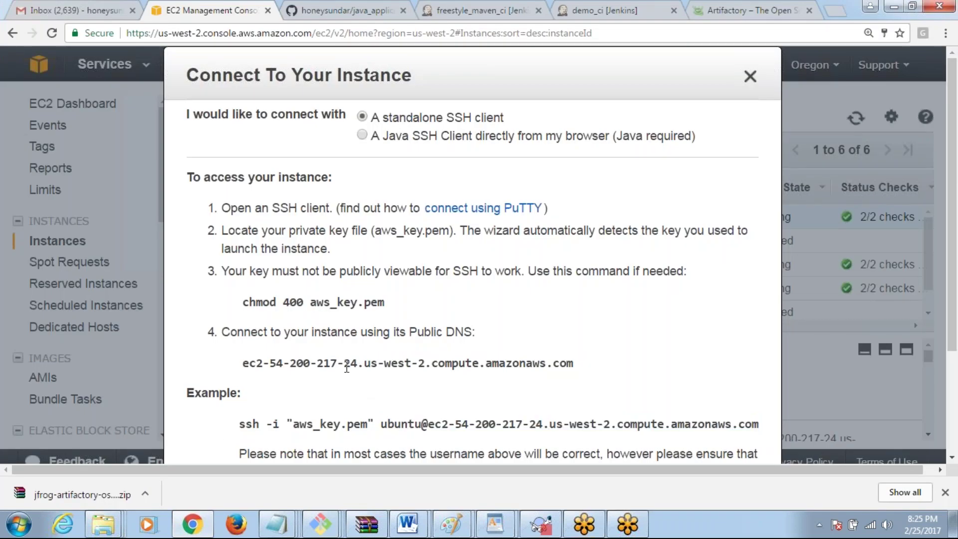
{"action": "left_click_drag", "start_coordinate": [242, 363], "coordinate": [574, 363]}
{"action": "key", "text": "ctrl+c"}
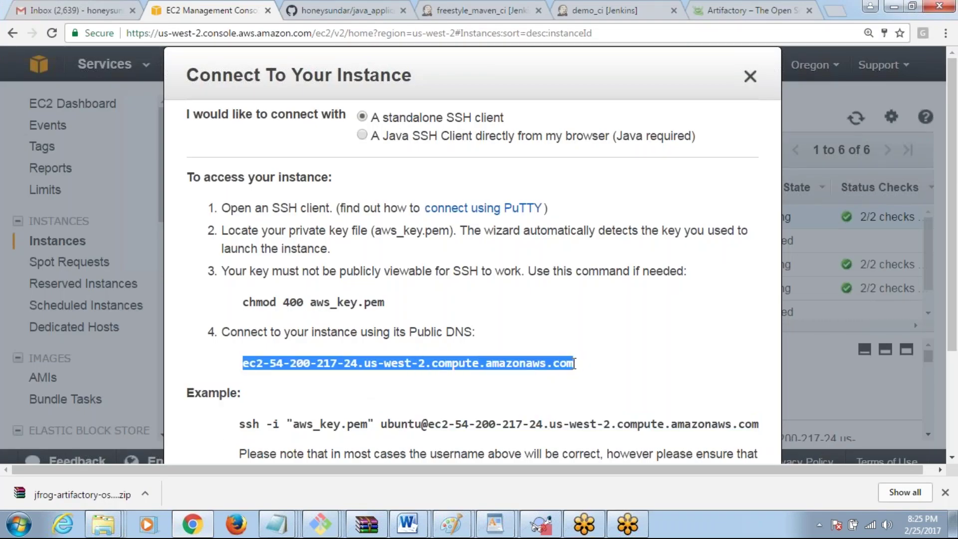
{"action": "left_click", "coordinate": [508, 9]}
{"action": "left_click", "coordinate": [321, 7]}
{"action": "left_click", "coordinate": [387, 33]}
{"action": "key", "text": "ctrl+v"}
{"action": "type", "text": ":"}
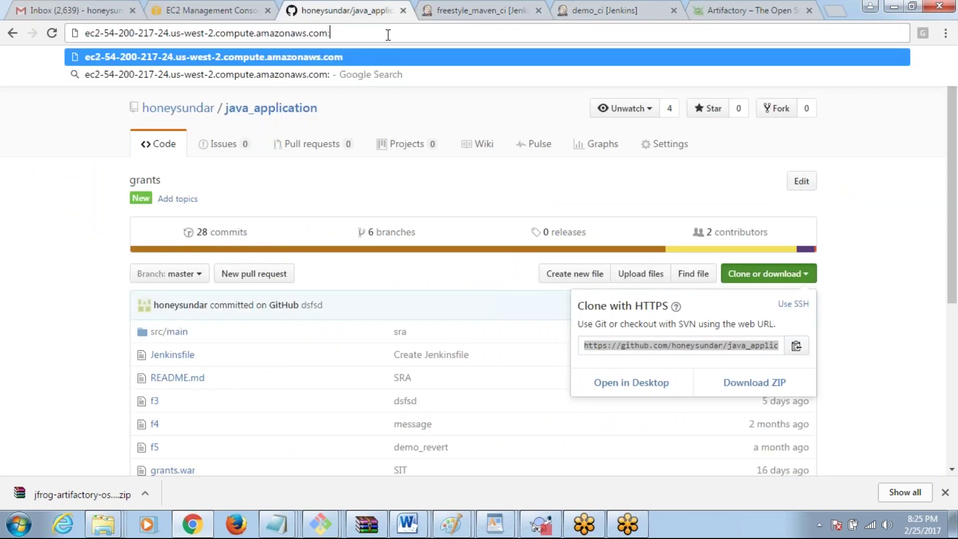
{"action": "type", "text": "8081"}
{"action": "key", "text": "Return"}
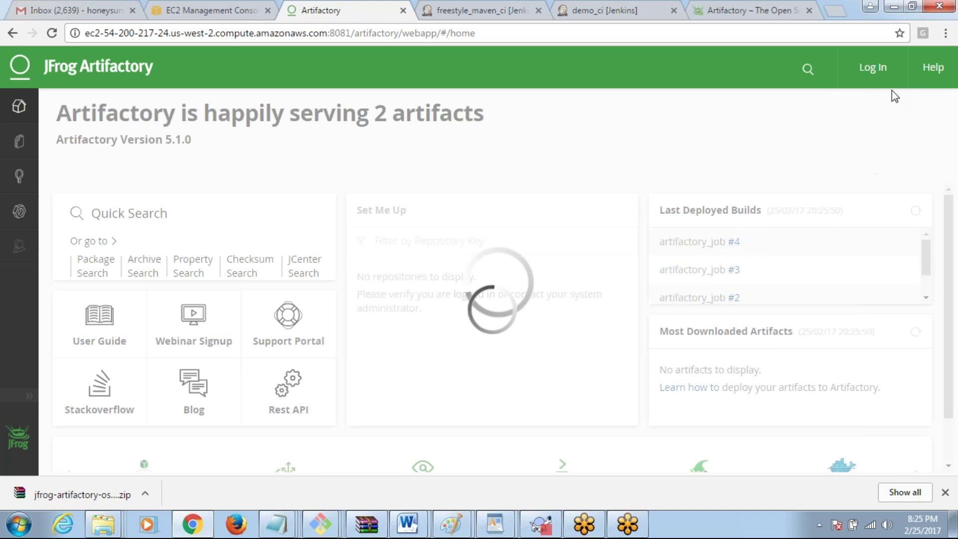
Log in to Artifactory with the saved admin username and the account password
{"action": "left_click", "coordinate": [867, 74]}
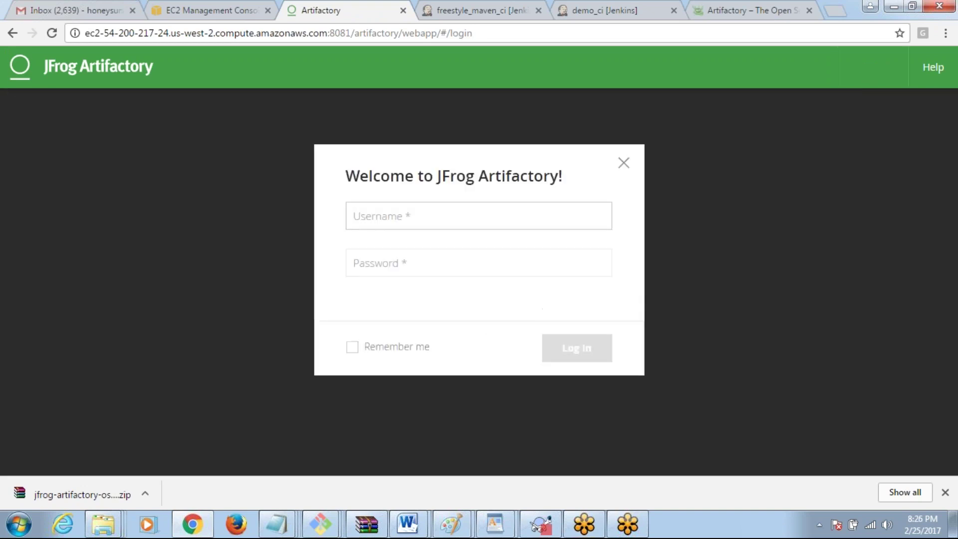
{"action": "left_click", "coordinate": [485, 221]}
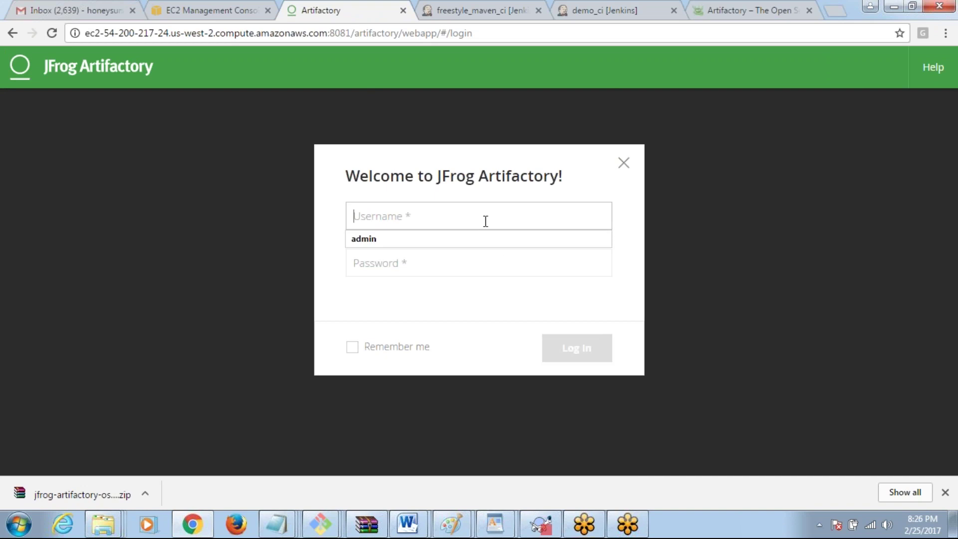
{"action": "left_click", "coordinate": [445, 238]}
{"action": "left_click", "coordinate": [422, 263]}
{"action": "type", "text": "password"}
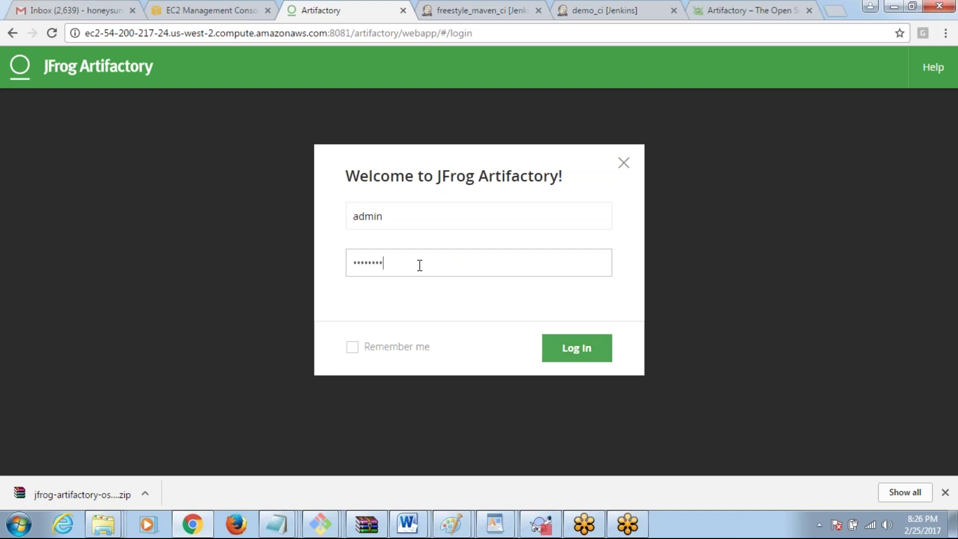
{"action": "key", "text": "Return"}
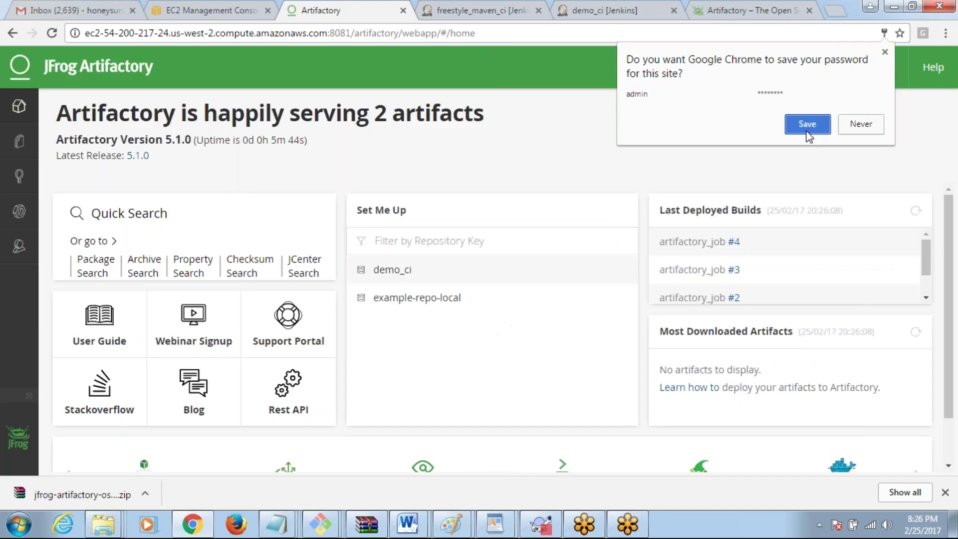
Let Chrome save the login credentials, then bring up the Admin menu
{"action": "left_click", "coordinate": [807, 123]}
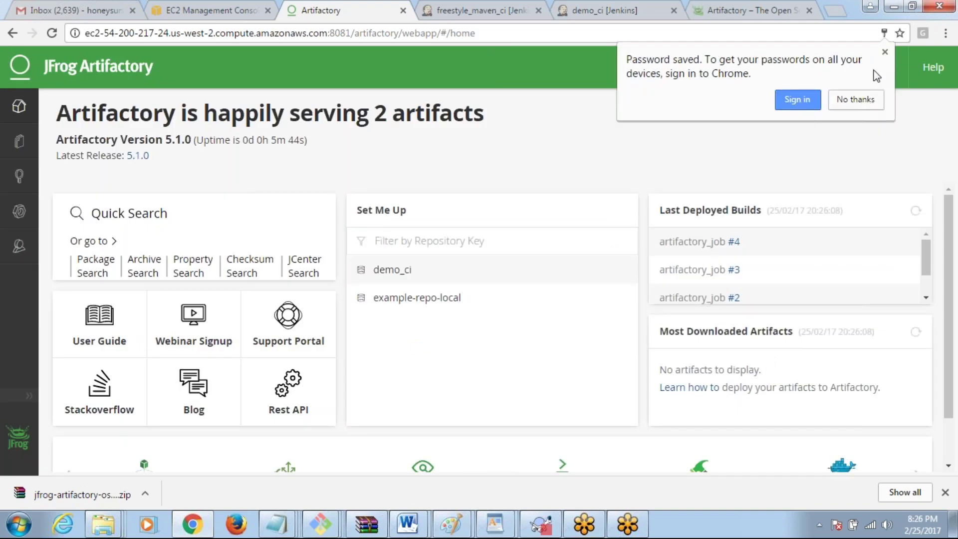
{"action": "left_click", "coordinate": [885, 53]}
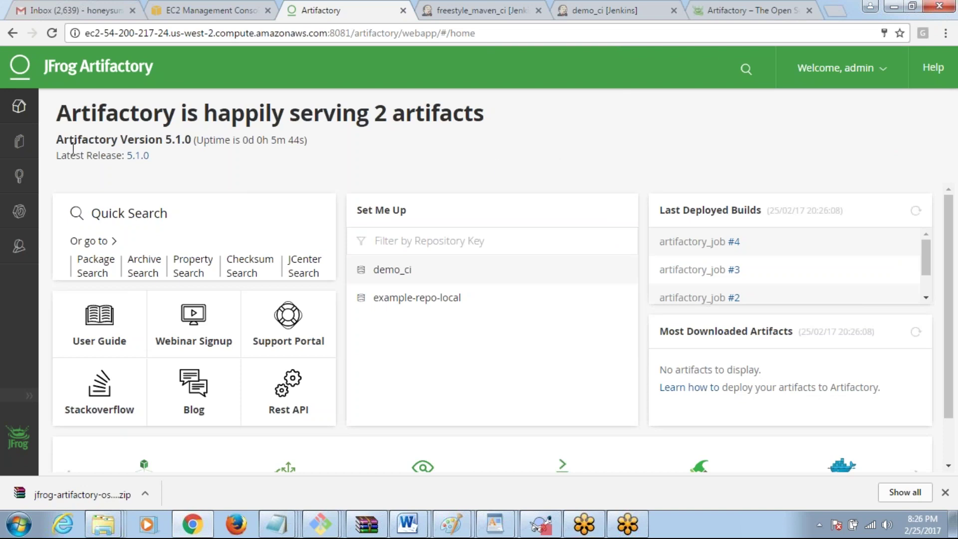
{"action": "mouse_move", "coordinate": [18, 259]}
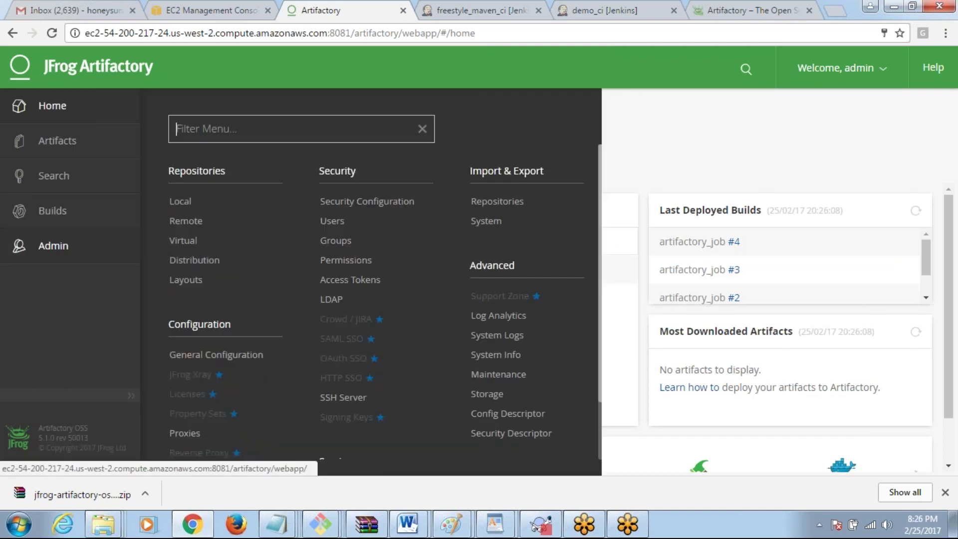
Delete the existing demo_ci local repository
{"action": "left_click", "coordinate": [180, 201]}
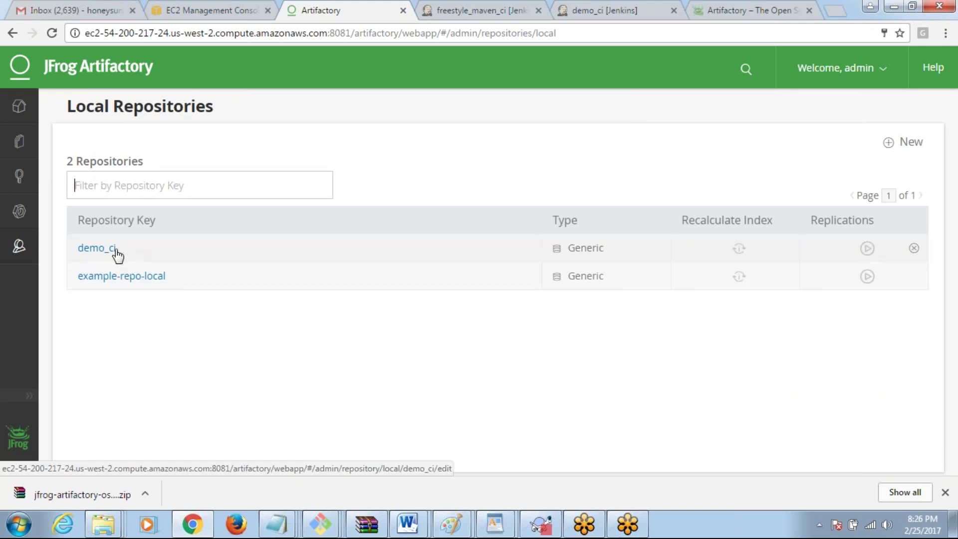
{"action": "left_click", "coordinate": [913, 250]}
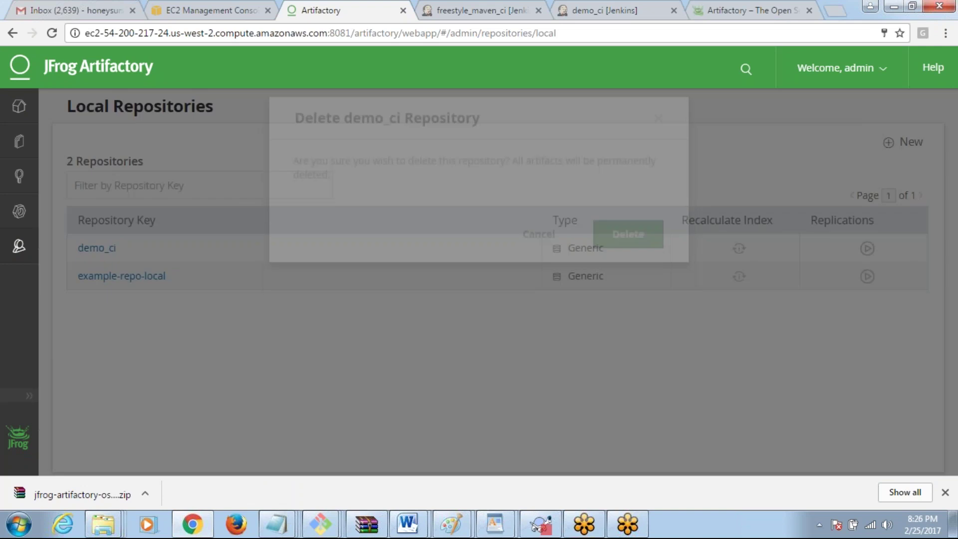
{"action": "left_click", "coordinate": [628, 232]}
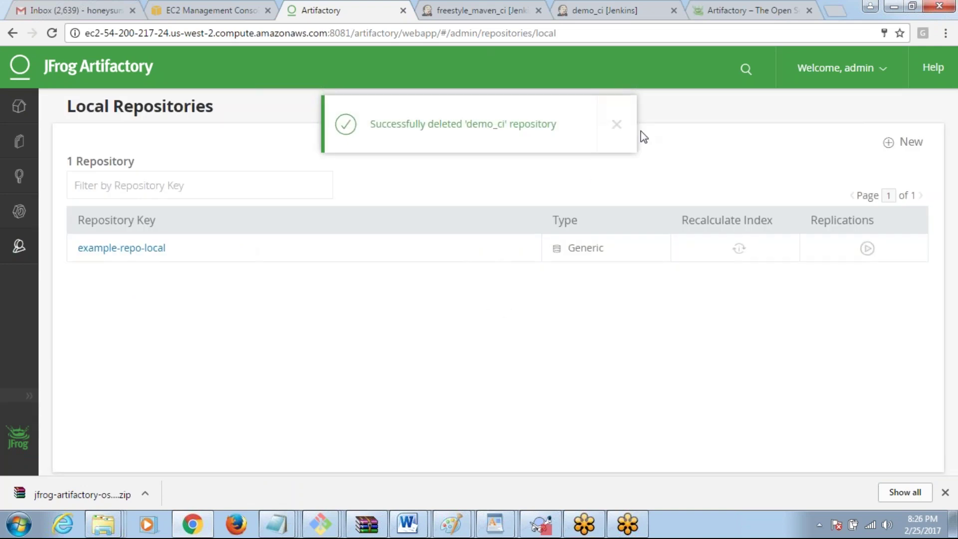
{"action": "left_click", "coordinate": [619, 123]}
Create a Generic local repository with key demo_siva, then select the server's host address
{"action": "left_click", "coordinate": [886, 143]}
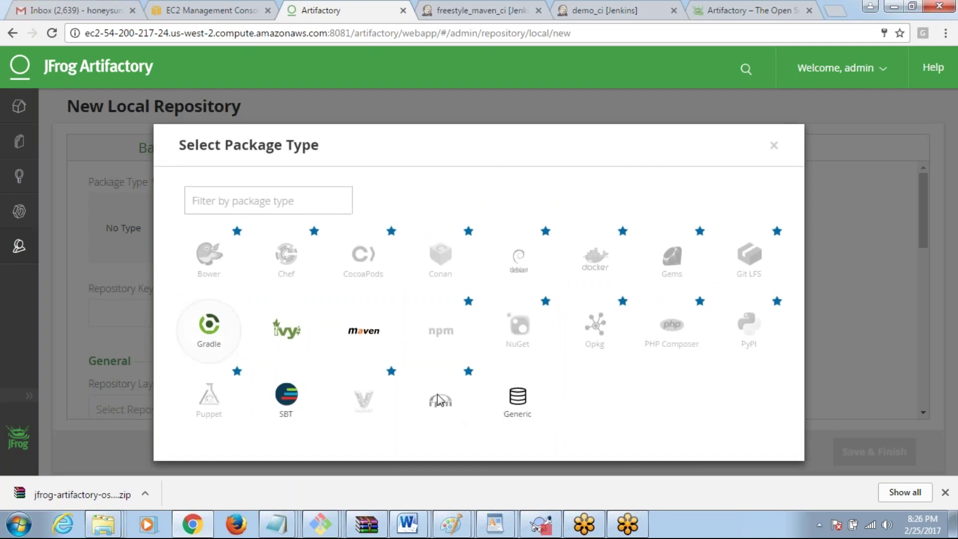
{"action": "left_click", "coordinate": [517, 395]}
{"action": "left_click", "coordinate": [235, 317]}
{"action": "type", "text": "demo_"}
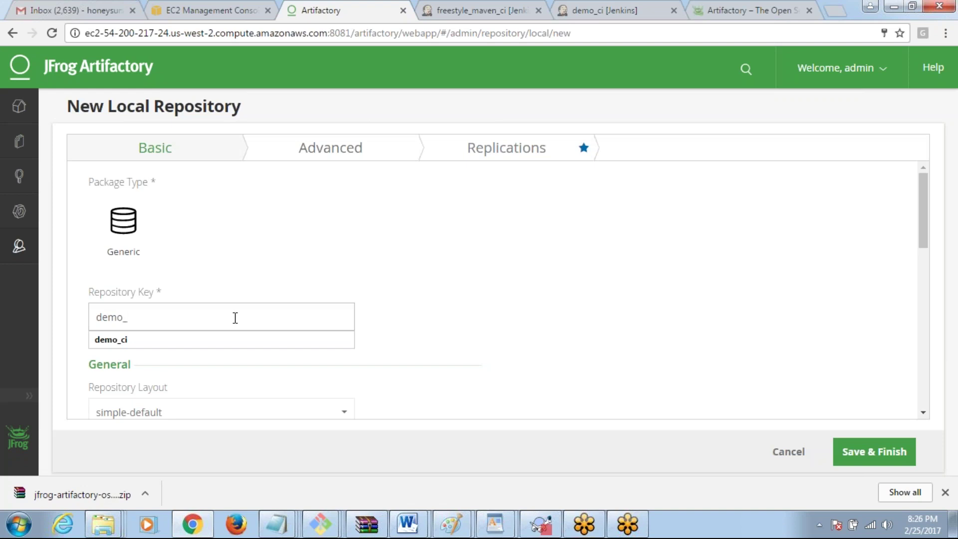
{"action": "type", "text": "siva"}
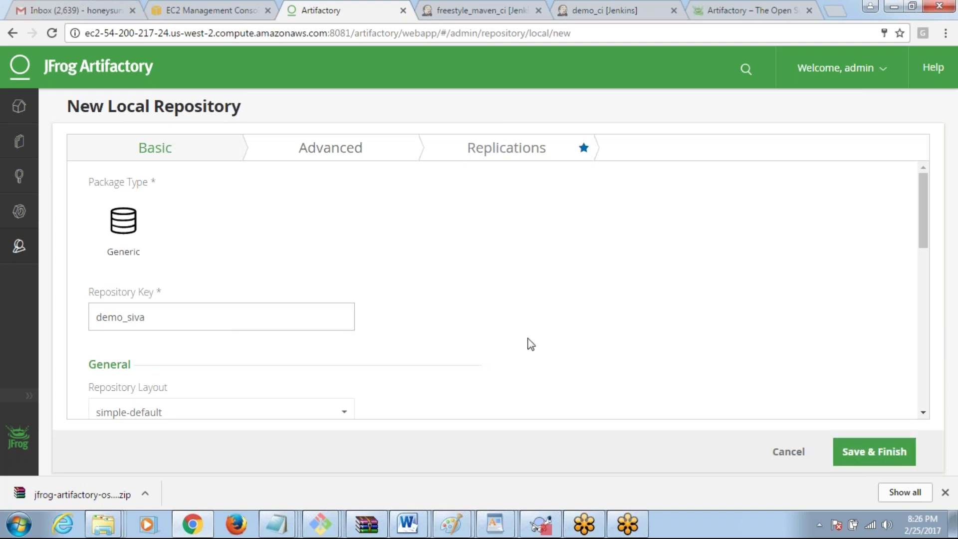
{"action": "left_click", "coordinate": [871, 464]}
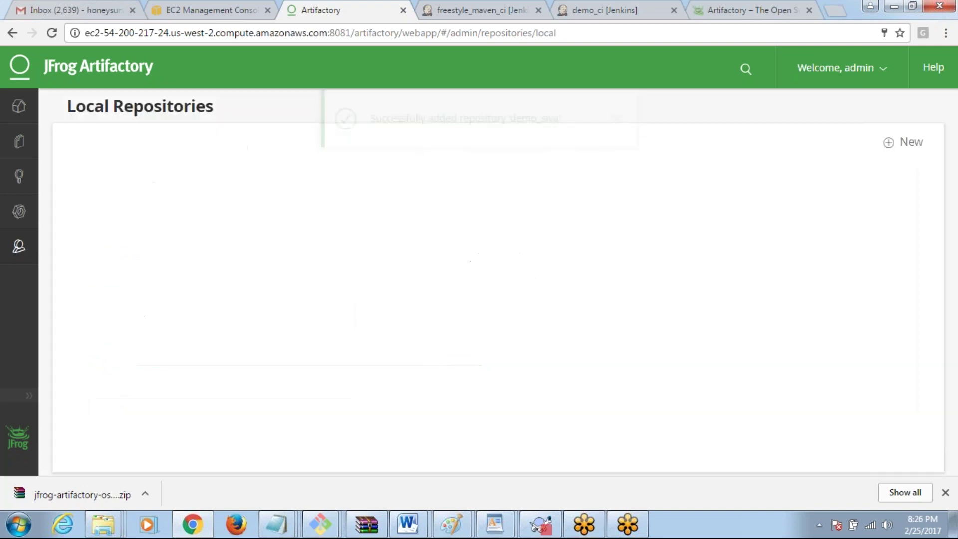
{"action": "left_click", "coordinate": [614, 126]}
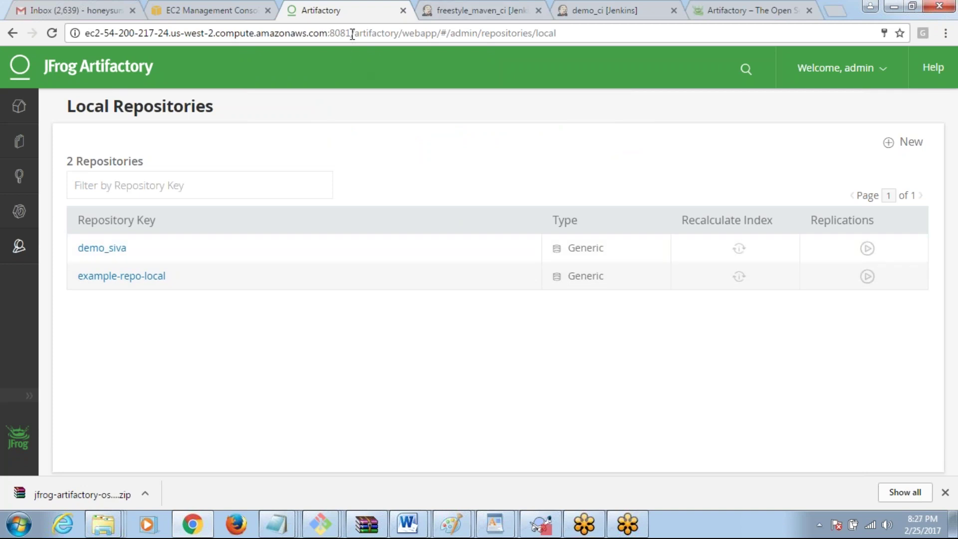
{"action": "left_click_drag", "start_coordinate": [352, 34], "coordinate": [82, 34]}
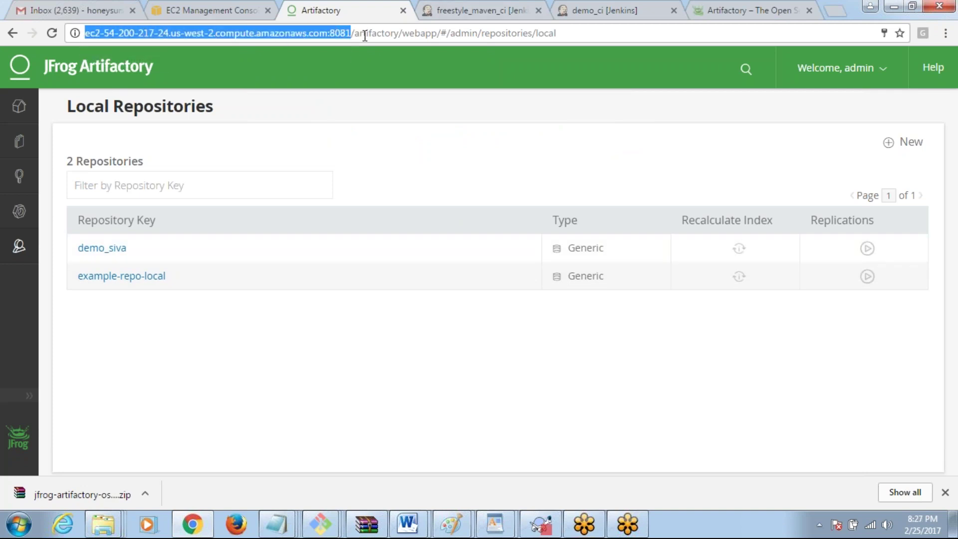
Go from the dashboard to Manage Plugins and show the Available plugins
{"action": "left_click", "coordinate": [442, 15]}
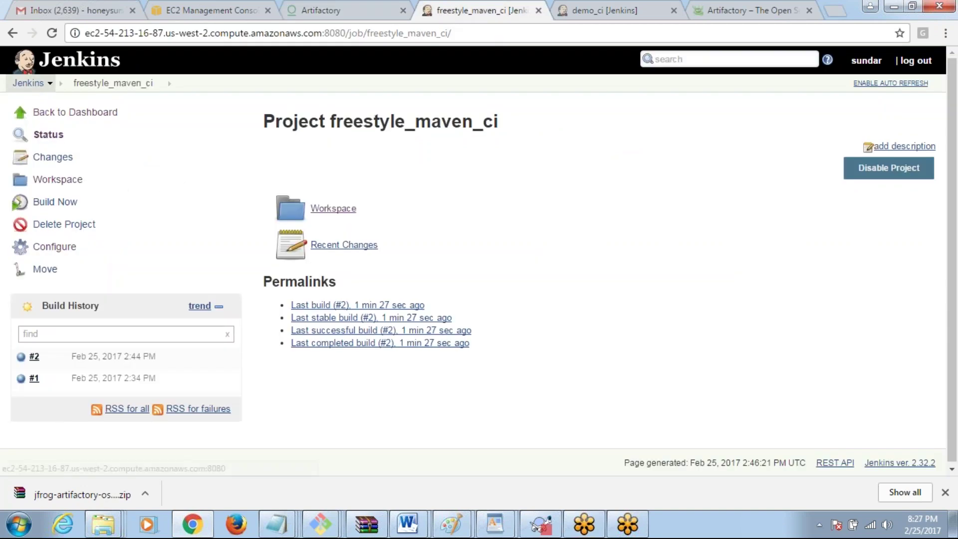
{"action": "left_click", "coordinate": [28, 83]}
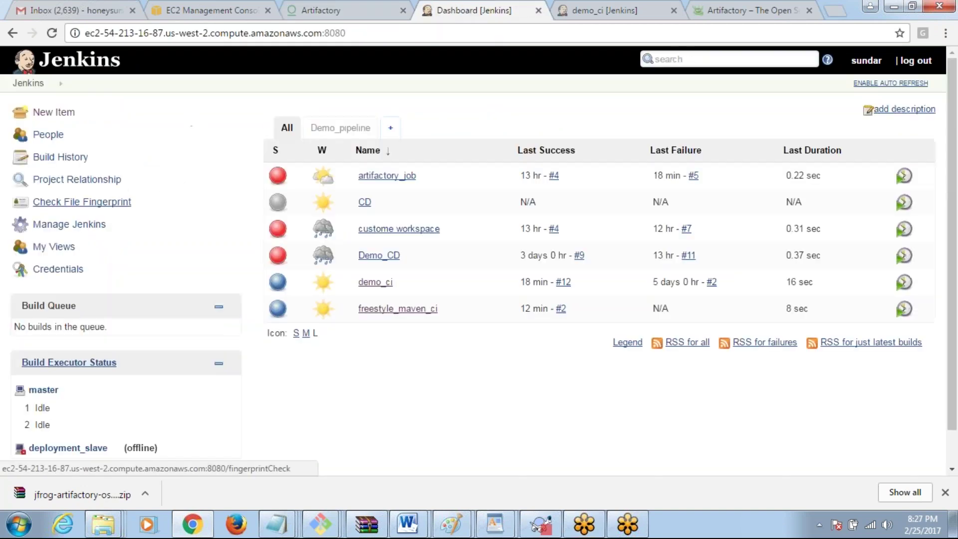
{"action": "left_click", "coordinate": [69, 224]}
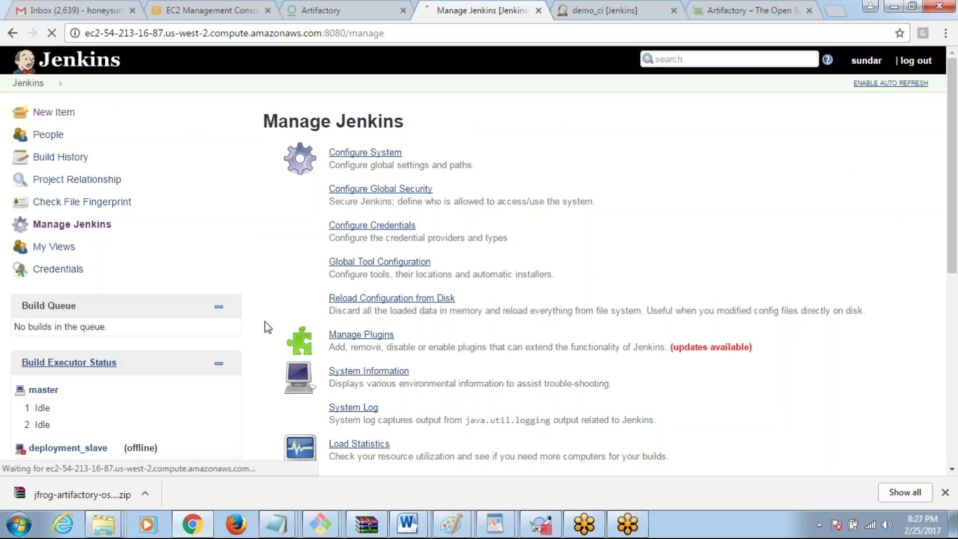
{"action": "left_click", "coordinate": [316, 381]}
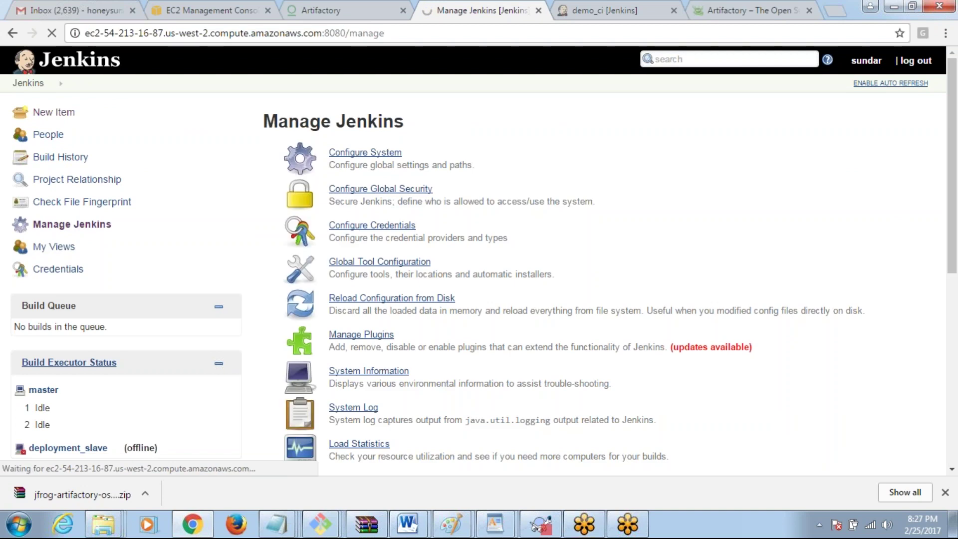
{"action": "left_click", "coordinate": [350, 151]}
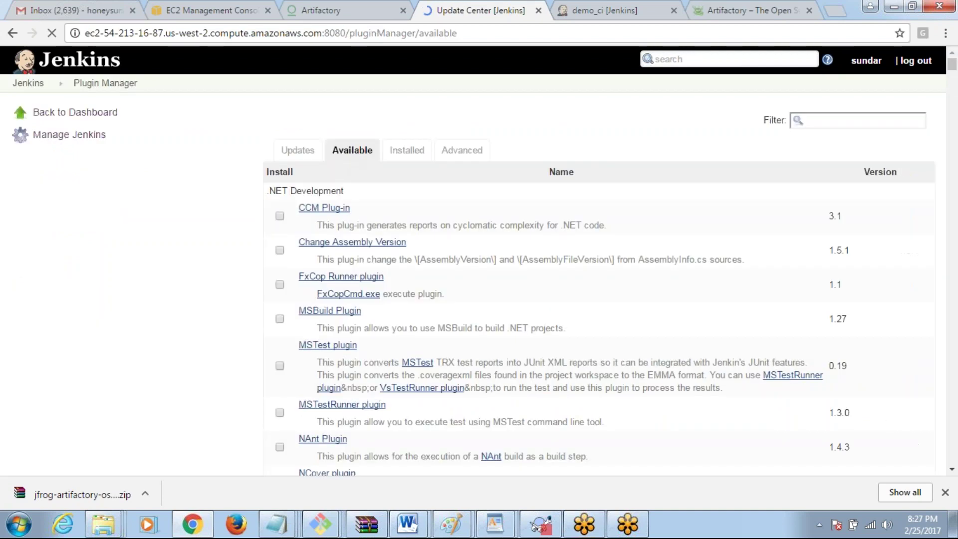
Search the Available plugins page for 'artifactory'
{"action": "key", "text": "ctrl+f"}
{"action": "type", "text": "artifact"}
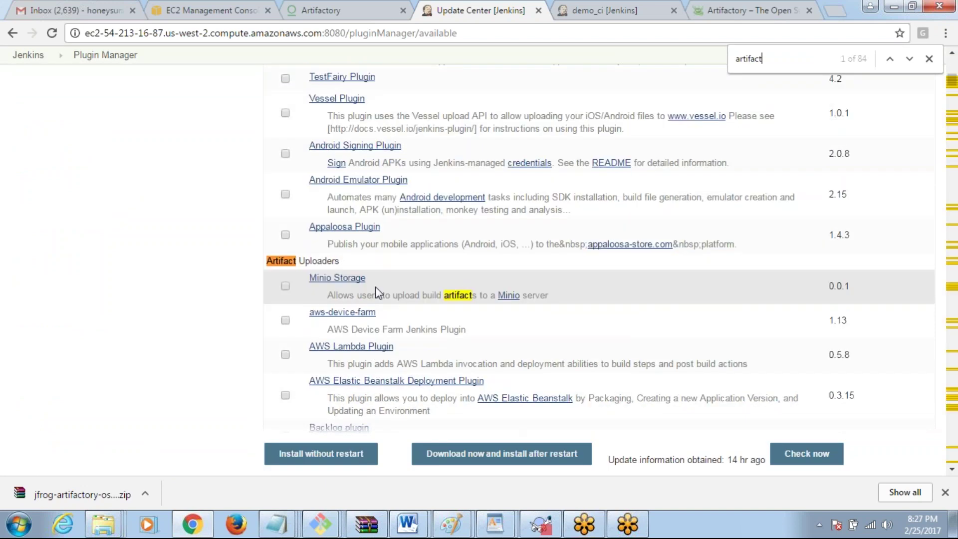
{"action": "type", "text": "ot"}
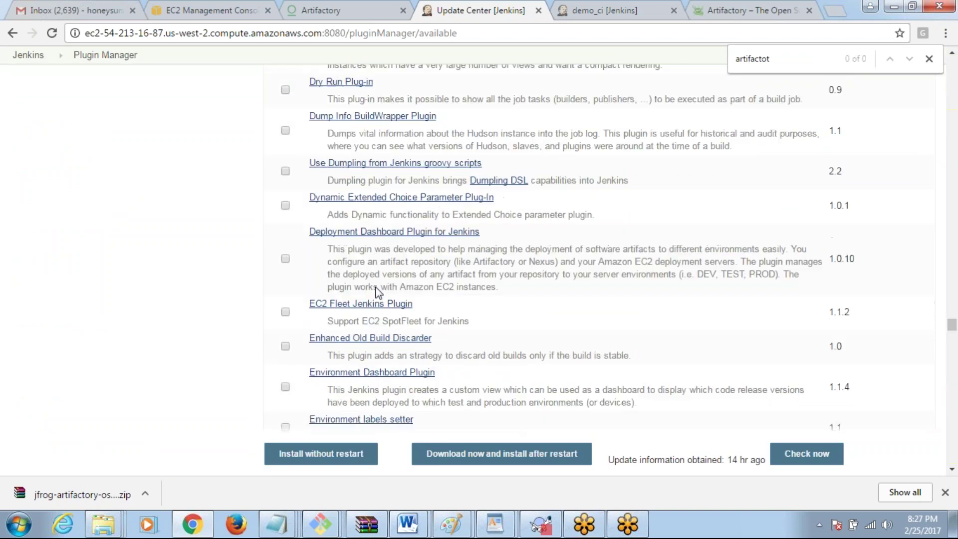
{"action": "key", "text": "BackSpace"}
{"action": "type", "text": "ry"}
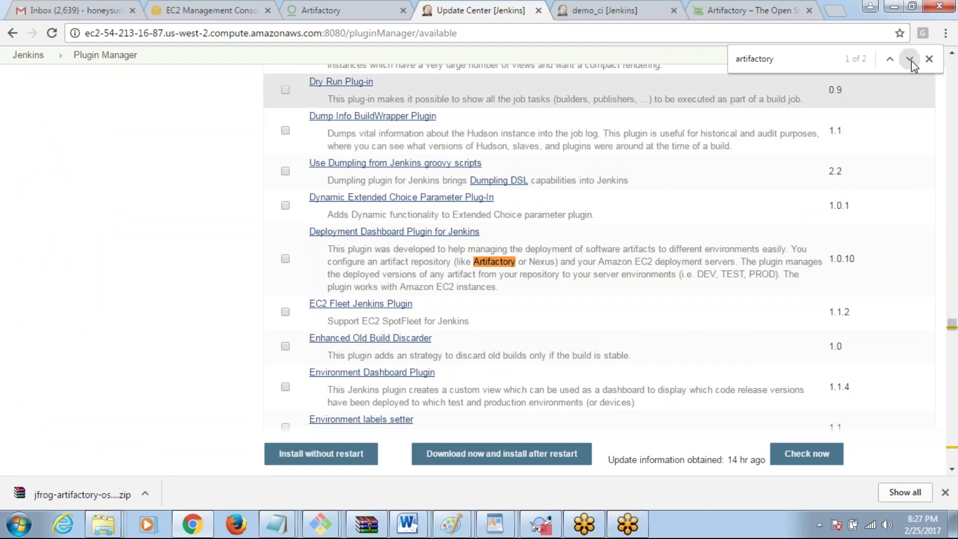
{"action": "left_click", "coordinate": [909, 59]}
{"action": "left_click", "coordinate": [910, 59]}
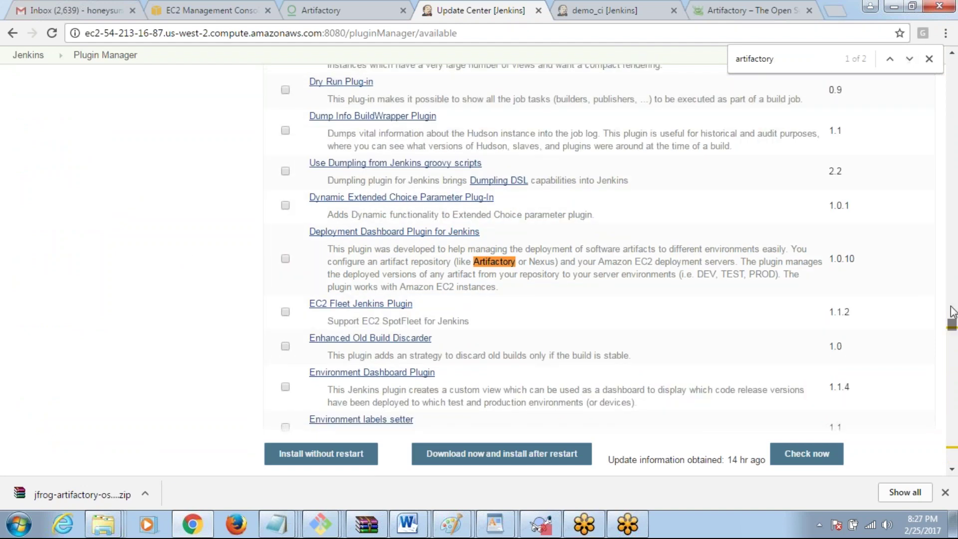
{"action": "left_click", "coordinate": [956, 250]}
{"action": "scroll", "coordinate": [698, 225], "scroll_direction": "up", "scroll_amount": 20}
Find Artifactory Plugin 2.9.1 among installed plugins, then go back to Manage Jenkins
{"action": "left_click", "coordinate": [407, 150]}
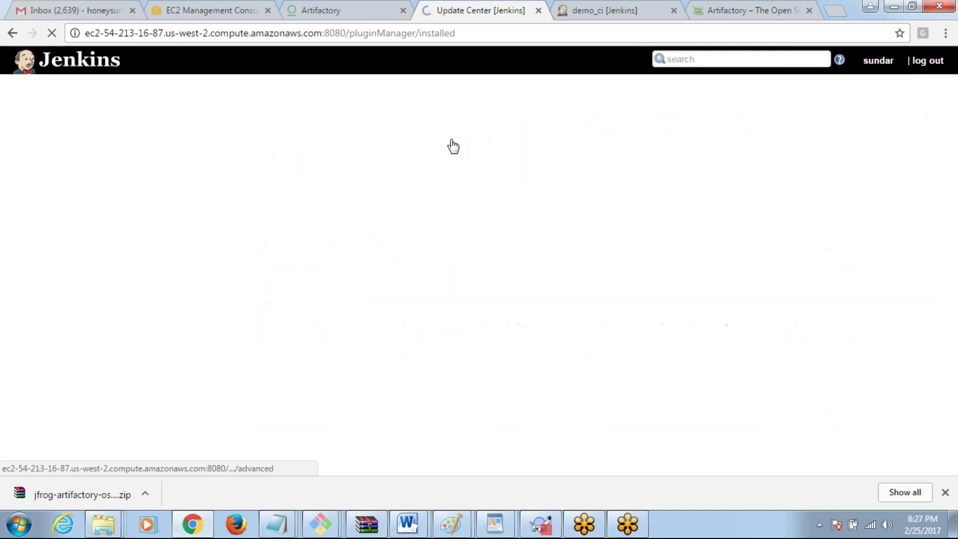
{"action": "key", "text": "ctrl+f"}
{"action": "type", "text": "artifac"}
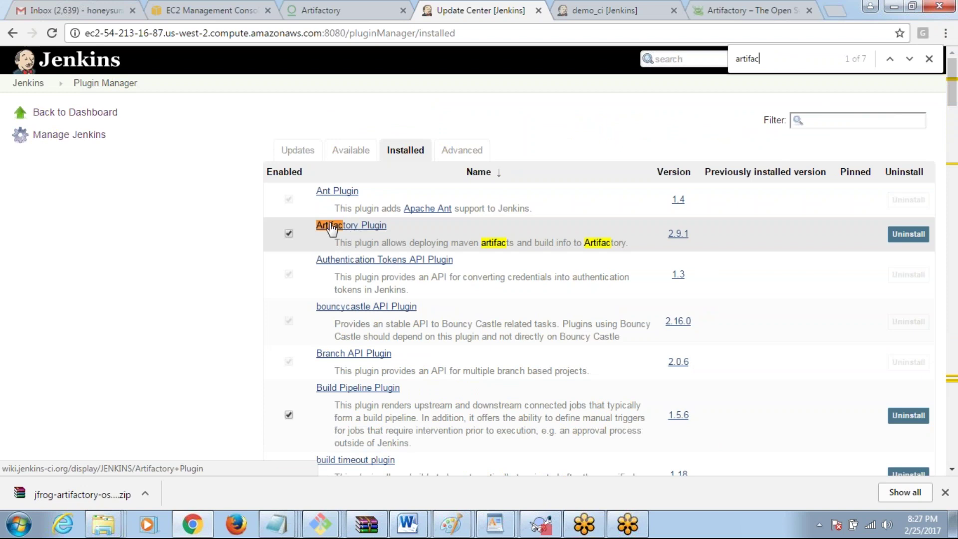
{"action": "left_click", "coordinate": [28, 83]}
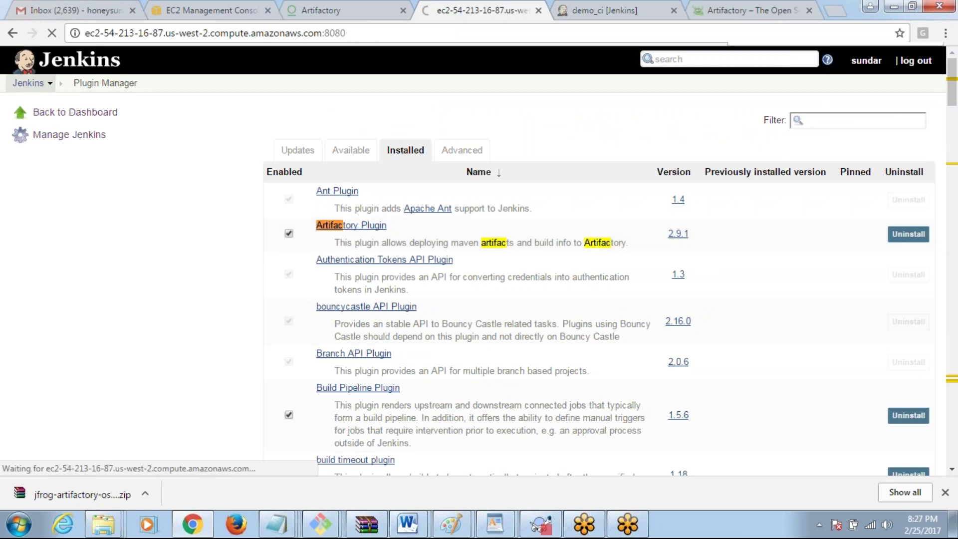
{"action": "left_click", "coordinate": [63, 229]}
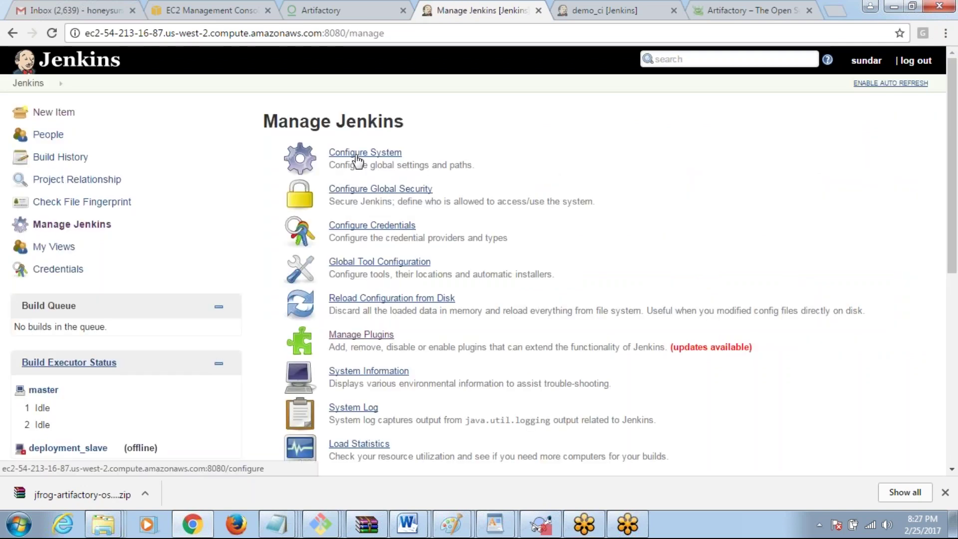
In Configure System, replace the old Artifactory server with a new one with Server ID 'artifactory'
{"action": "left_click", "coordinate": [358, 159]}
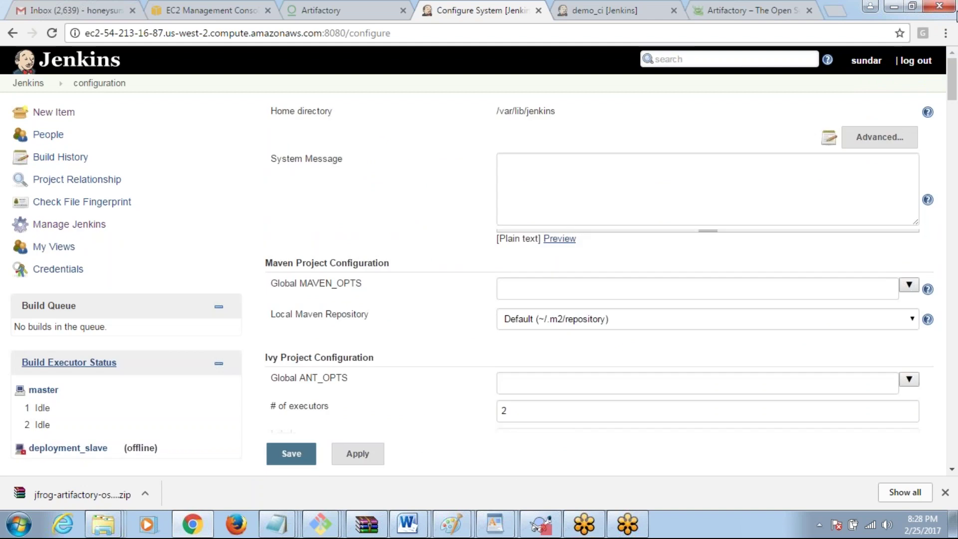
{"action": "left_click_drag", "start_coordinate": [955, 87], "coordinate": [951, 224]}
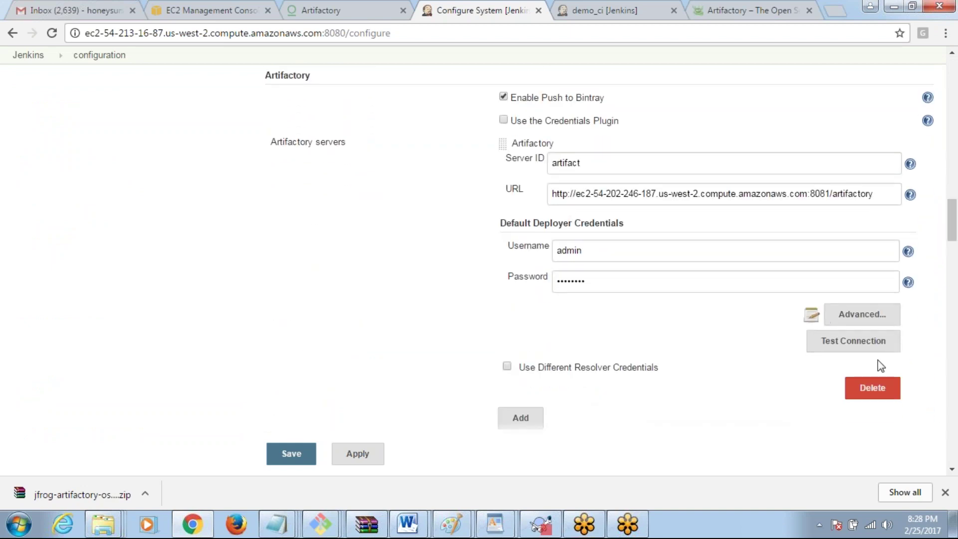
{"action": "left_click", "coordinate": [874, 388]}
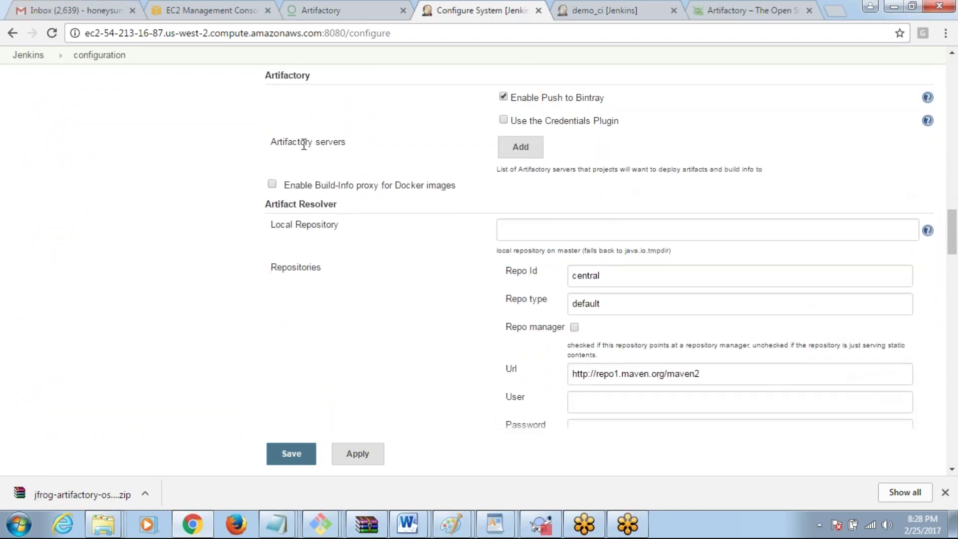
{"action": "left_click", "coordinate": [517, 146]}
{"action": "left_click", "coordinate": [581, 168]}
{"action": "type", "text": "artifactory"}
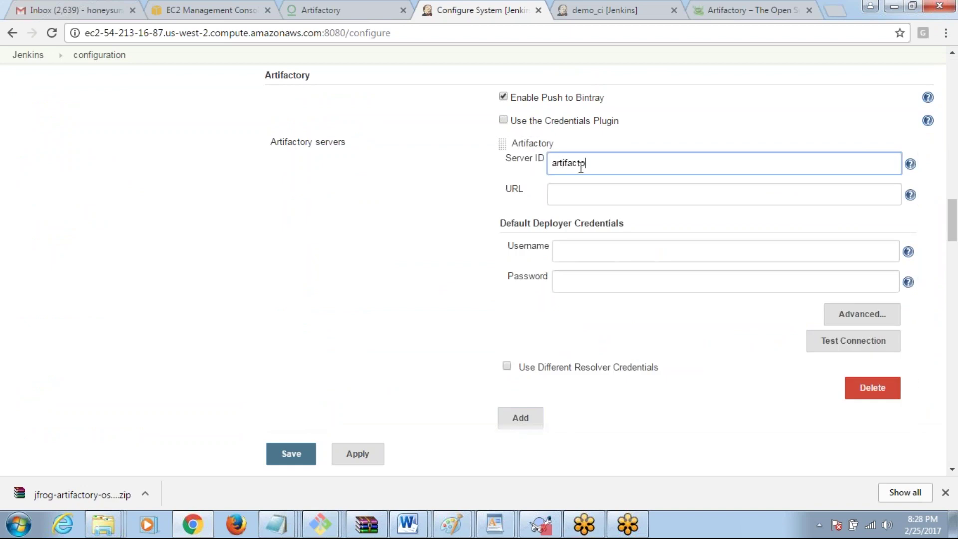
Set the server URL to the new host's :8081/artifactory address
{"action": "left_click", "coordinate": [576, 199]}
{"action": "type", "text": "http://ec2-54-200-217-24.us-west-2.compute.amazonaws.com:8081"}
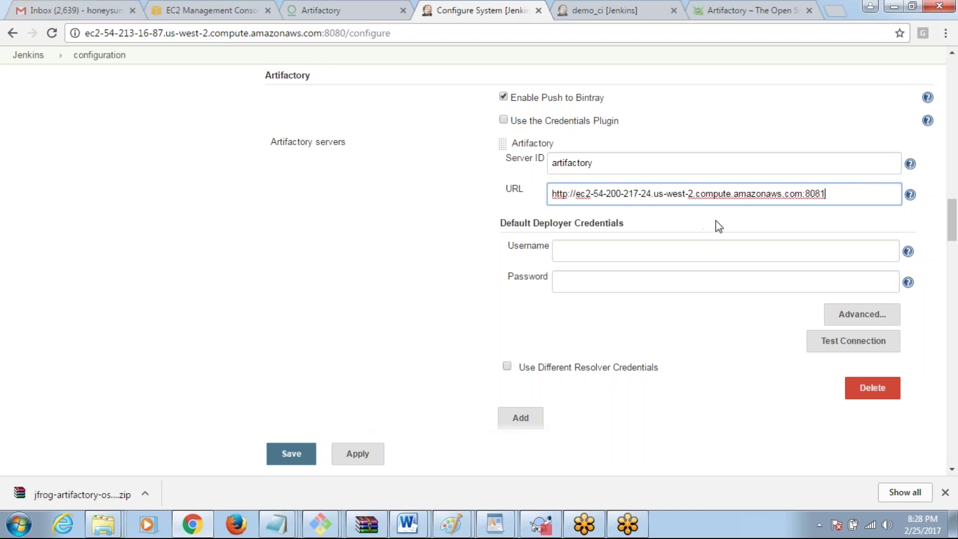
{"action": "left_click", "coordinate": [385, 11]}
{"action": "left_click", "coordinate": [420, 36]}
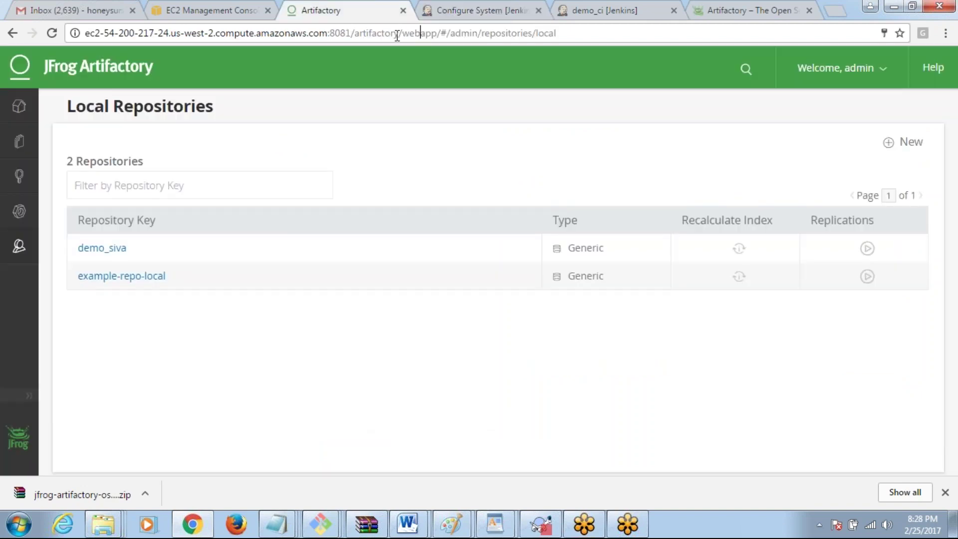
{"action": "left_click_drag", "start_coordinate": [400, 34], "coordinate": [87, 22]}
{"action": "key", "text": "ctrl+c"}
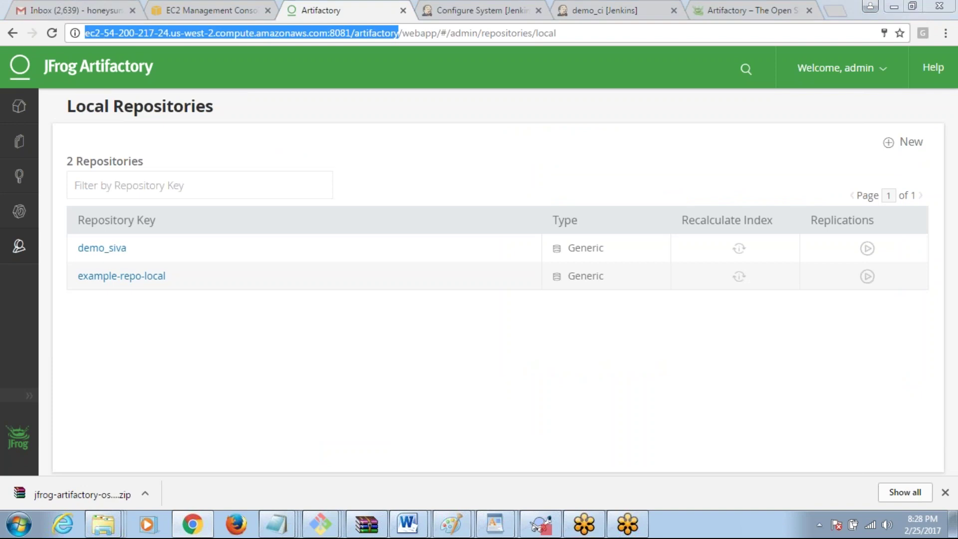
{"action": "key", "text": "alt+Tab"}
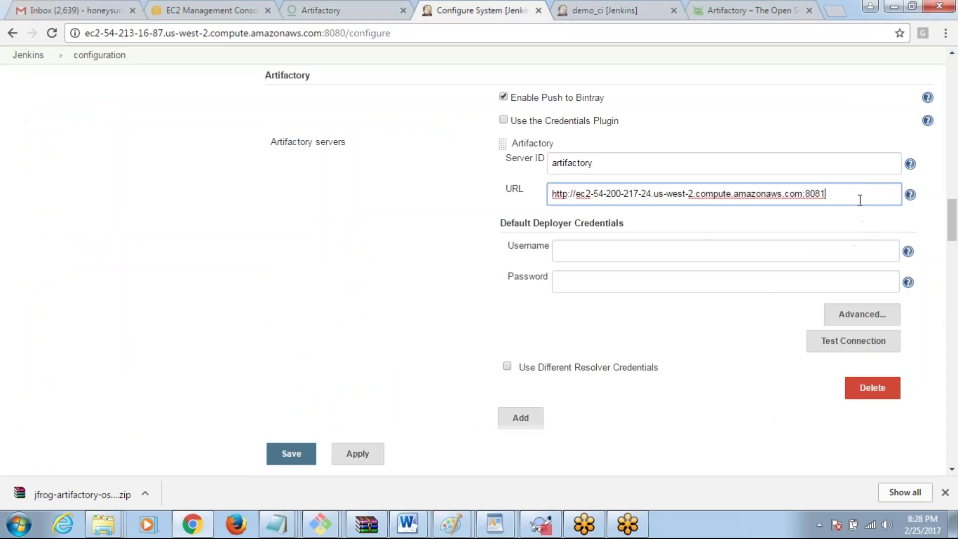
{"action": "left_click_drag", "start_coordinate": [848, 196], "coordinate": [465, 219]}
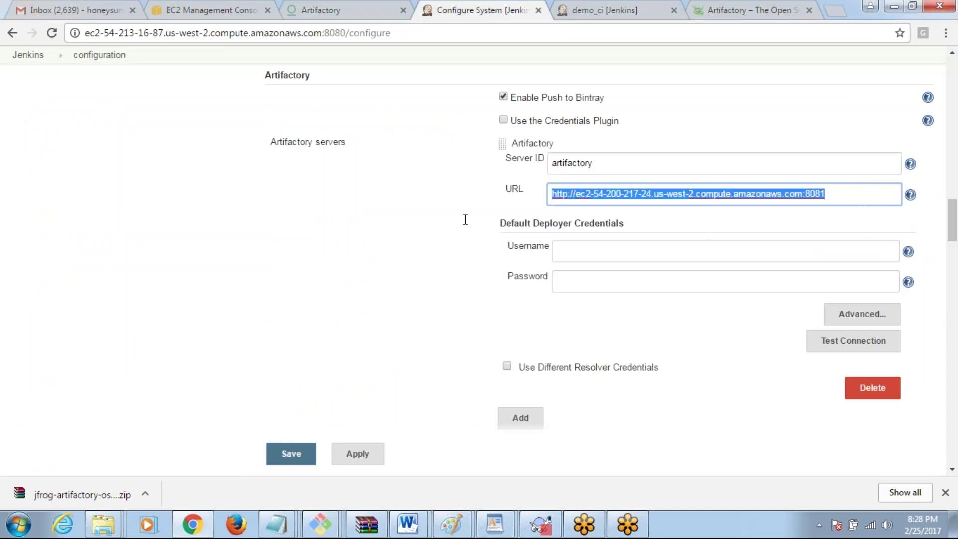
{"action": "key", "text": "ctrl+v"}
Enter deployer username admin and the password, test the connection, and apply
{"action": "left_click", "coordinate": [563, 259]}
{"action": "type", "text": "admin"}
{"action": "key", "text": "Tab"}
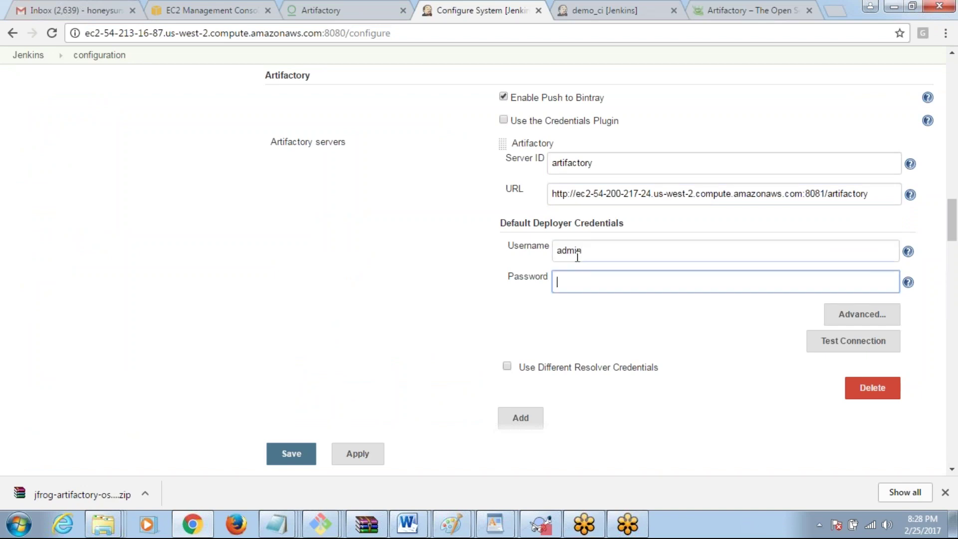
{"action": "type", "text": "passwor"}
{"action": "left_click", "coordinate": [842, 344]}
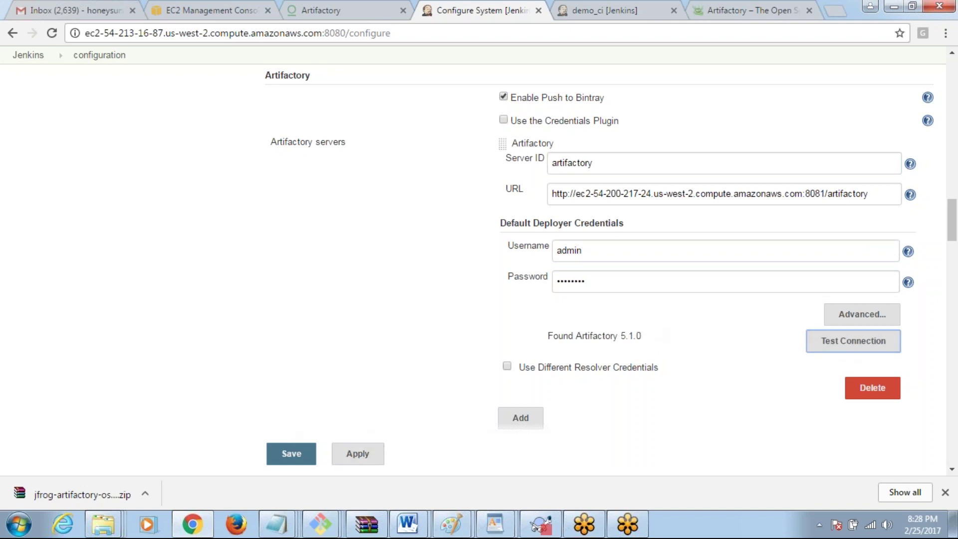
{"action": "left_click", "coordinate": [365, 456]}
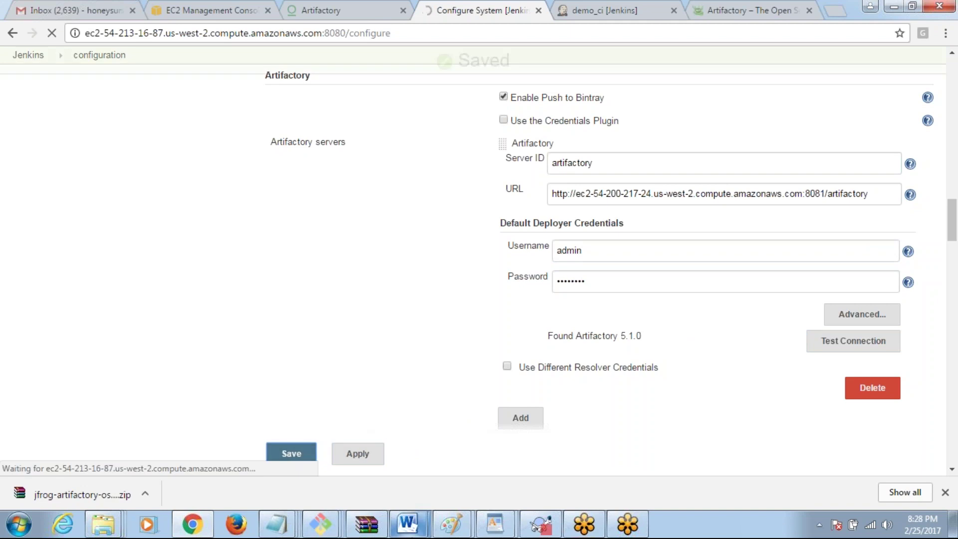
Look over the Paint sketch of the maven and freestyle job flow, then return to Jenkins
{"action": "mouse_move", "coordinate": [446, 525]}
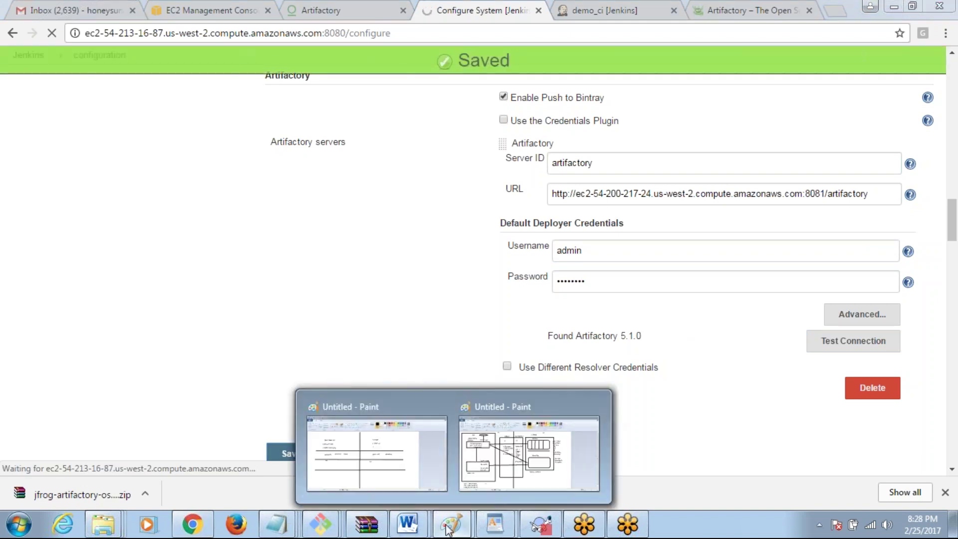
{"action": "left_click", "coordinate": [371, 461]}
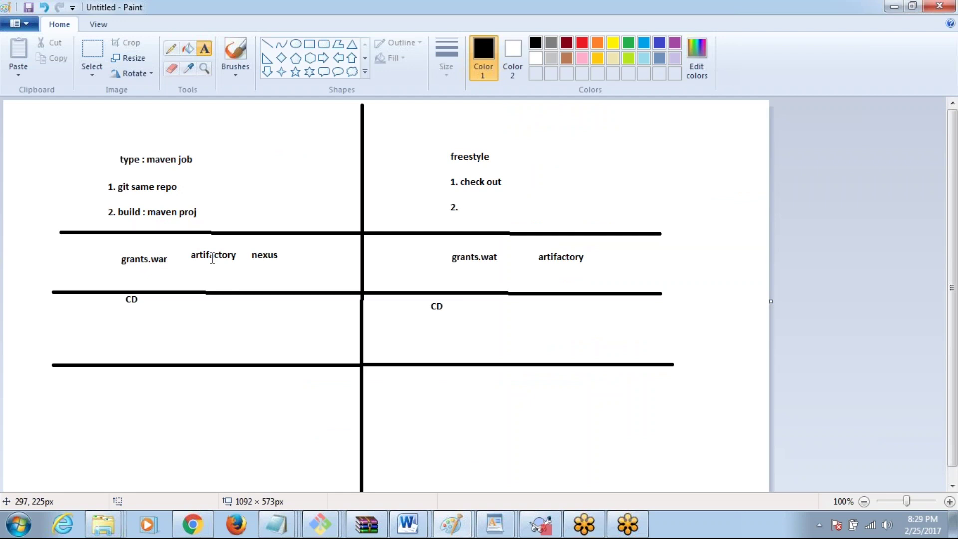
{"action": "left_click", "coordinate": [192, 524]}
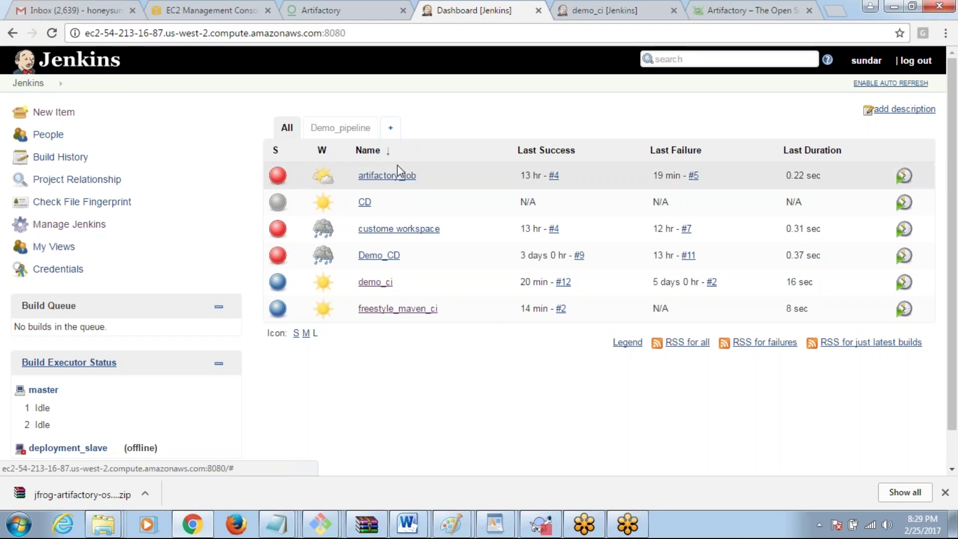
Delete the artifactory_job project from the dashboard
{"action": "left_click", "coordinate": [420, 177]}
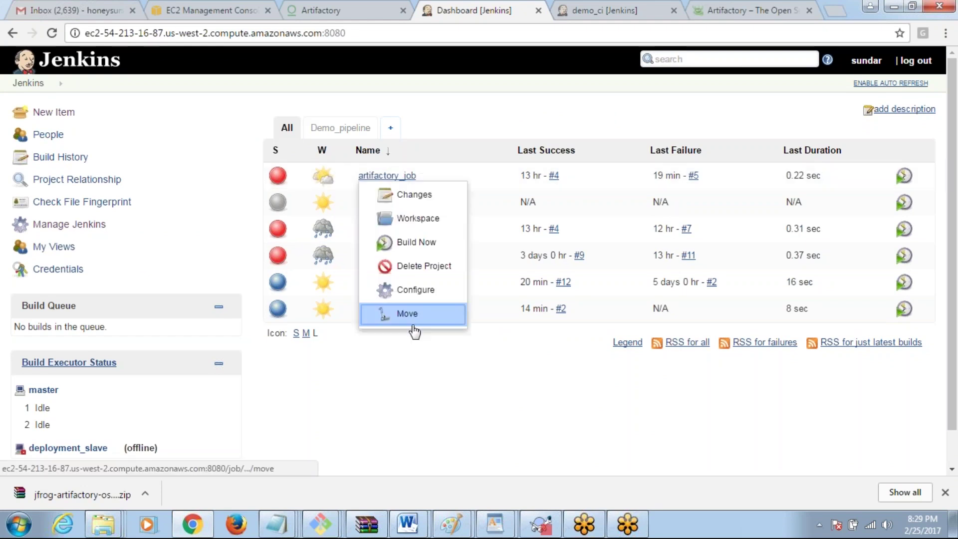
{"action": "left_click", "coordinate": [410, 272]}
{"action": "left_click", "coordinate": [530, 127]}
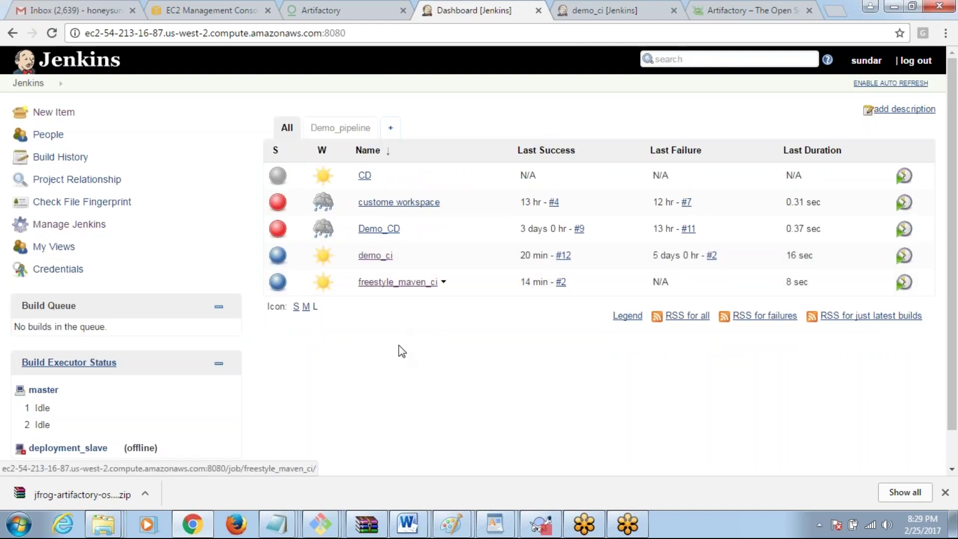
Create a new freestyle project named artifactory_ci
{"action": "left_click", "coordinate": [59, 113]}
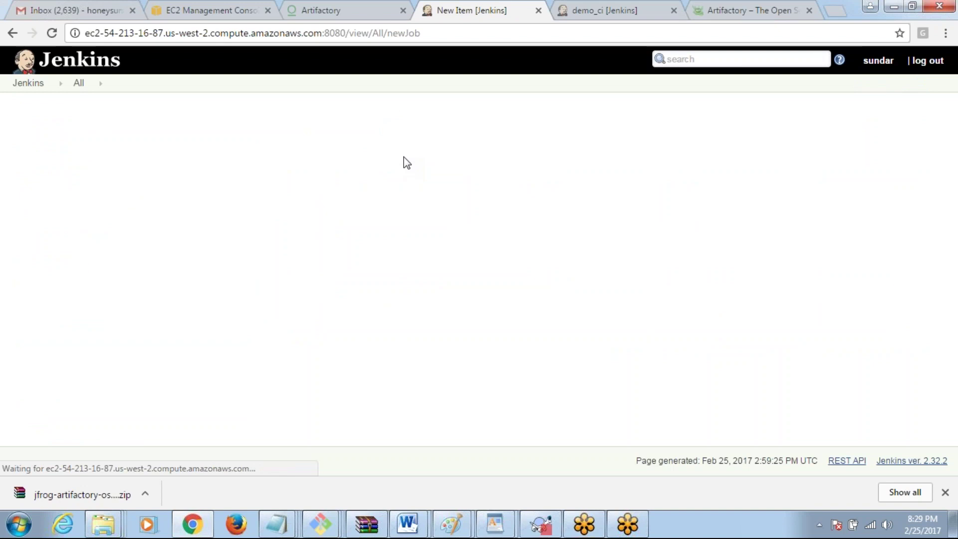
{"action": "type", "text": "art"}
{"action": "left_click", "coordinate": [293, 172]}
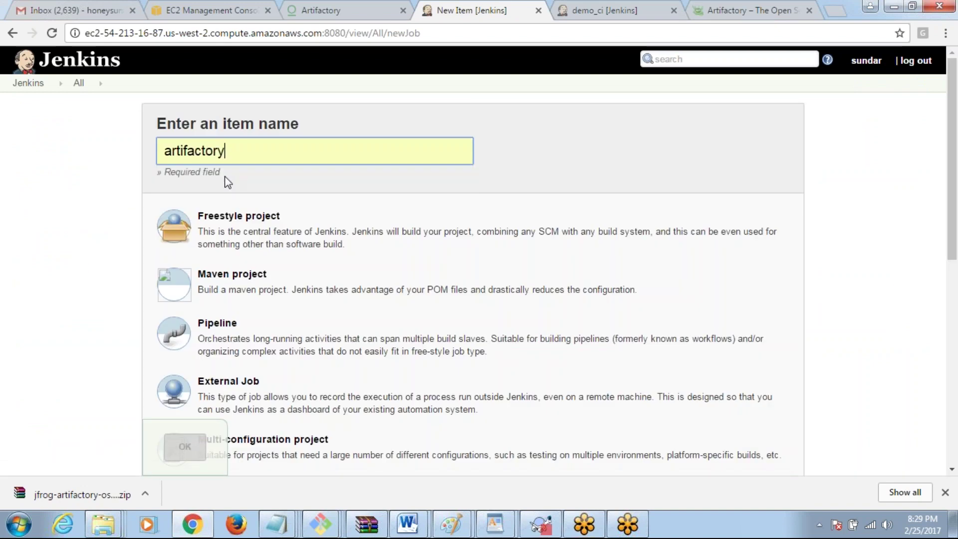
{"action": "type", "text": "_ci"}
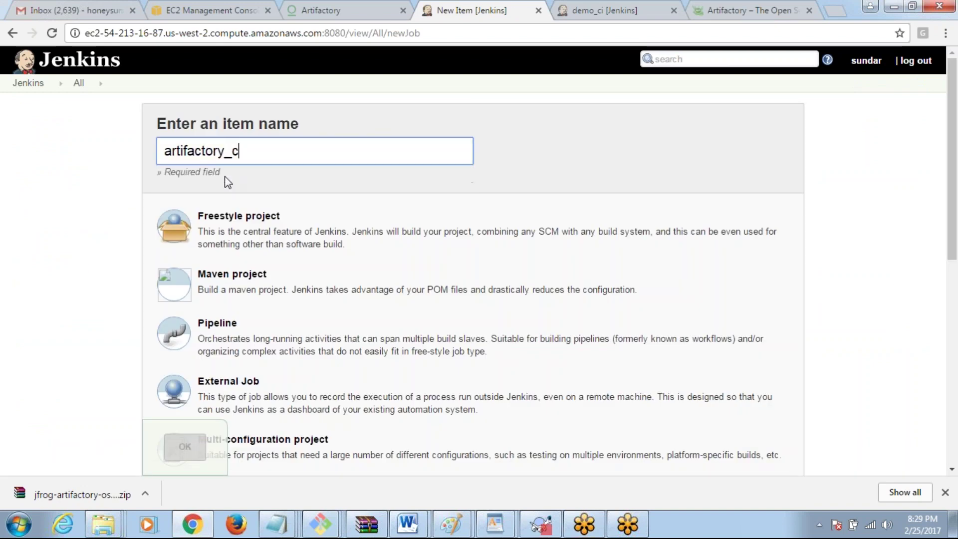
{"action": "left_click", "coordinate": [244, 218]}
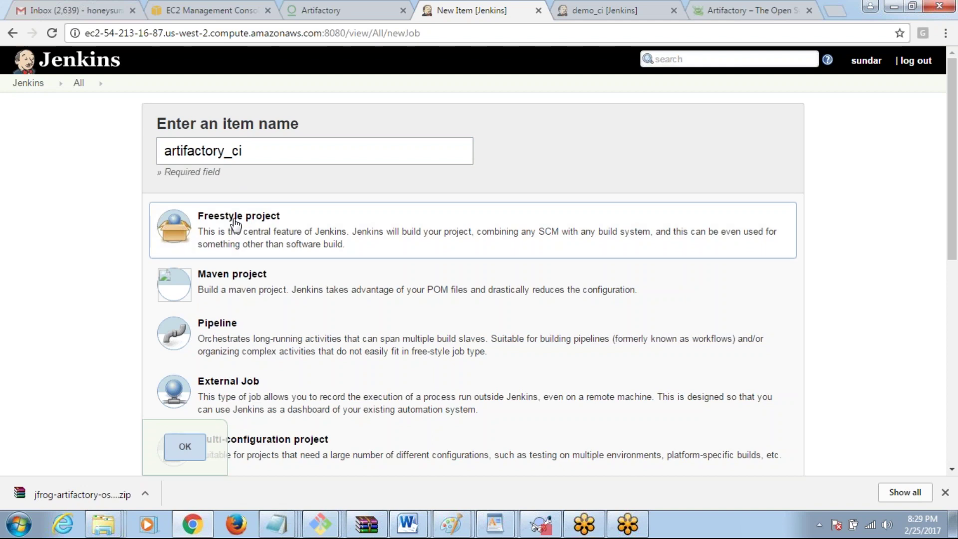
{"action": "left_click", "coordinate": [184, 446]}
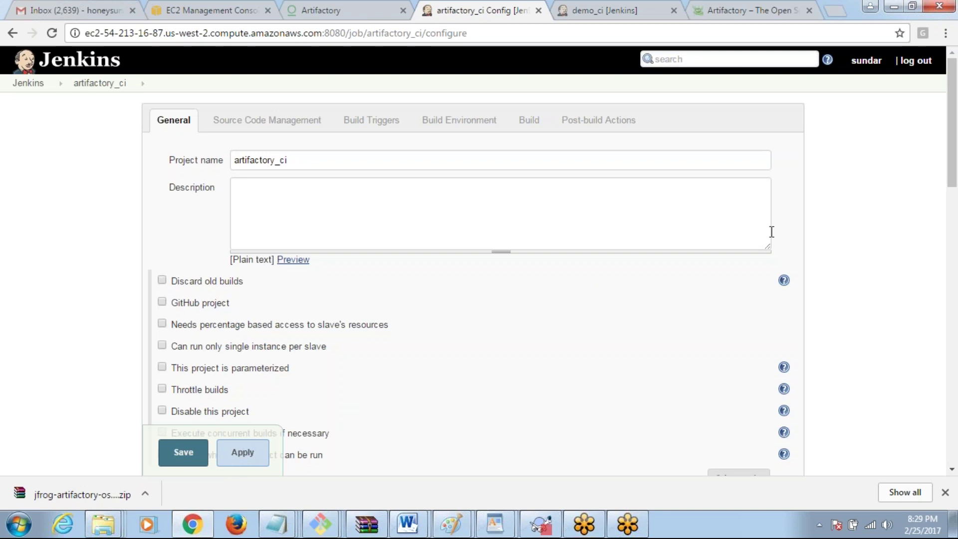
Tick Generic-Artifactory Integration under artifactory_ci's Build Environment settings
{"action": "left_click_drag", "start_coordinate": [954, 89], "coordinate": [935, 357]}
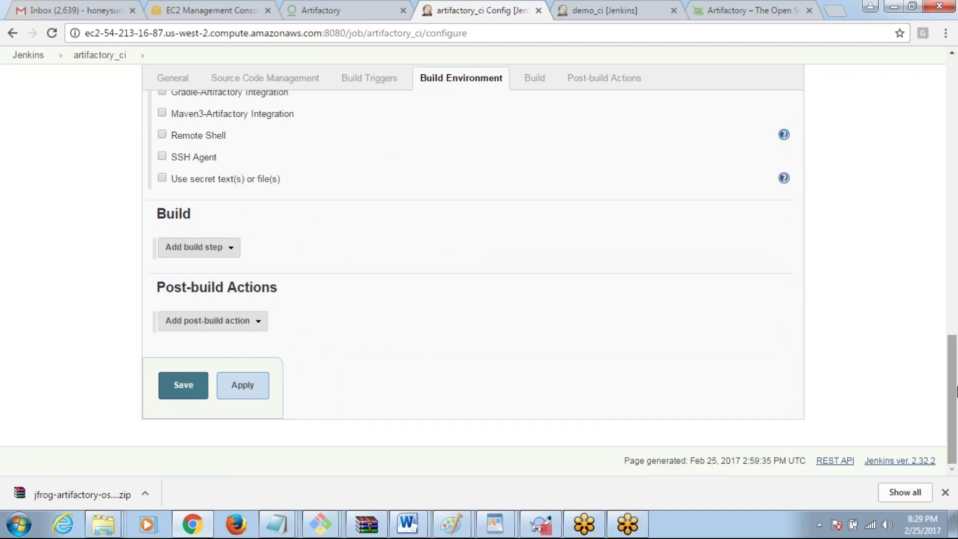
{"action": "scroll", "coordinate": [953, 390], "scroll_direction": "up", "scroll_amount": 2}
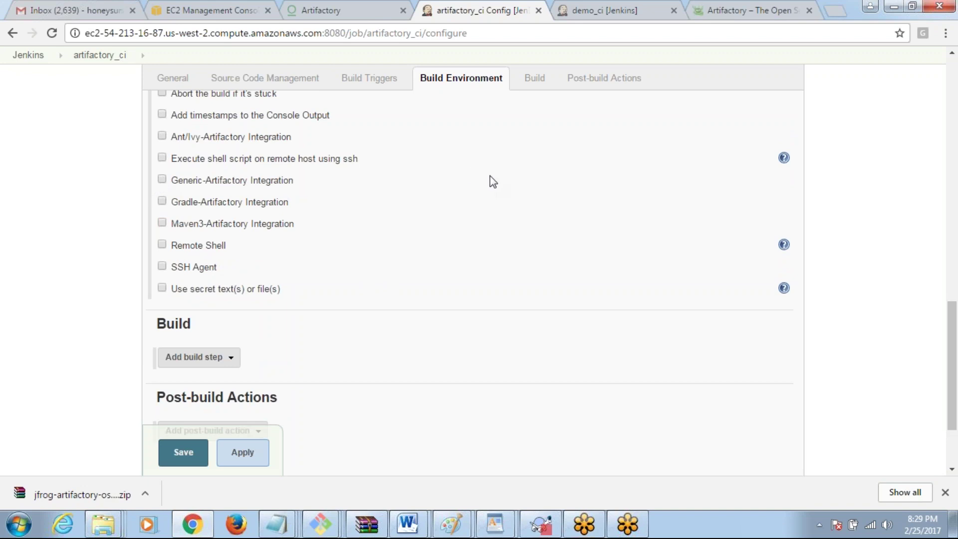
{"action": "scroll", "coordinate": [952, 363], "scroll_direction": "up", "scroll_amount": 4}
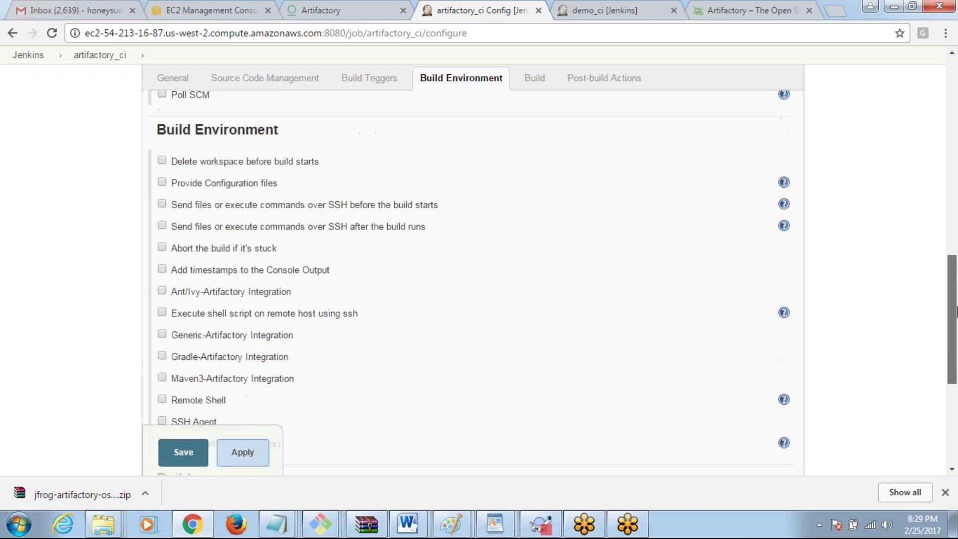
{"action": "left_click_drag", "start_coordinate": [305, 194], "coordinate": [160, 102]}
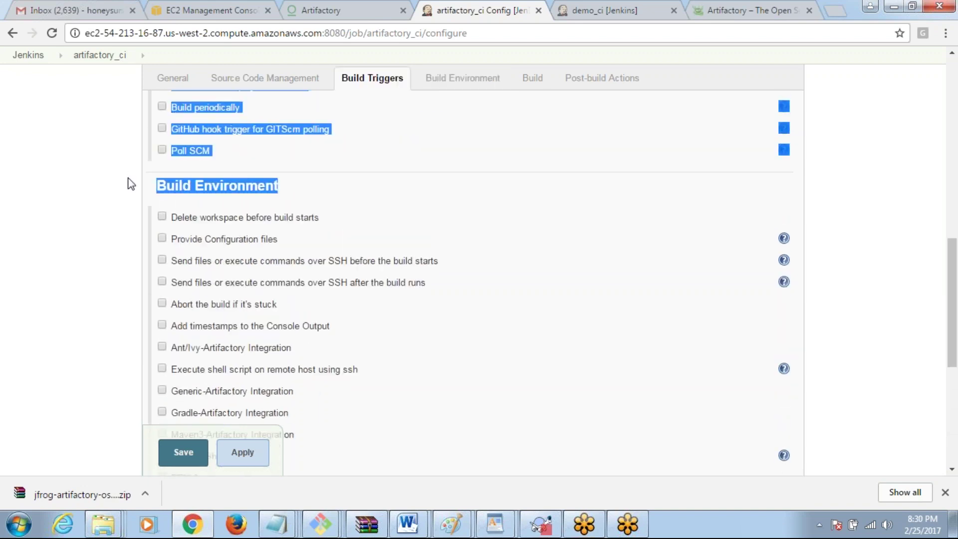
{"action": "left_click", "coordinate": [477, 94]}
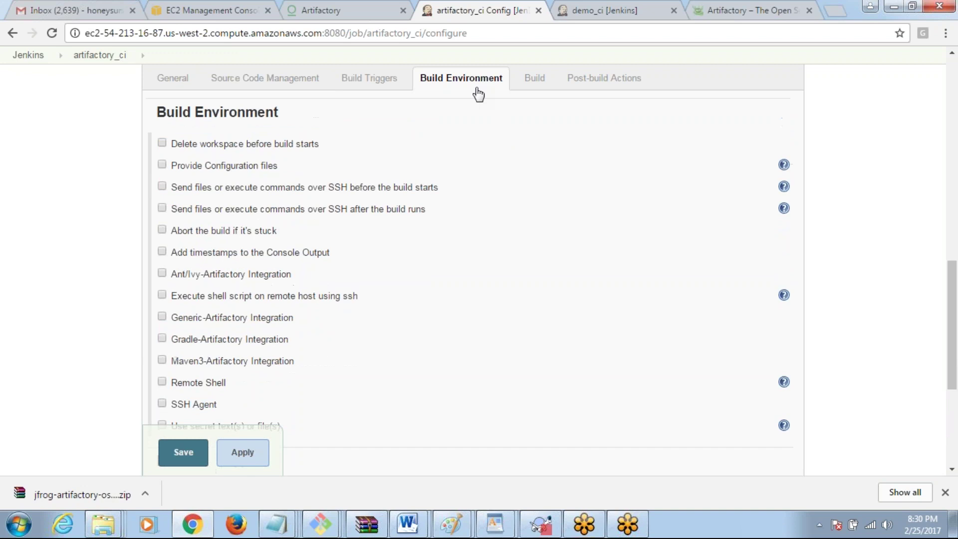
{"action": "left_click", "coordinate": [162, 316]}
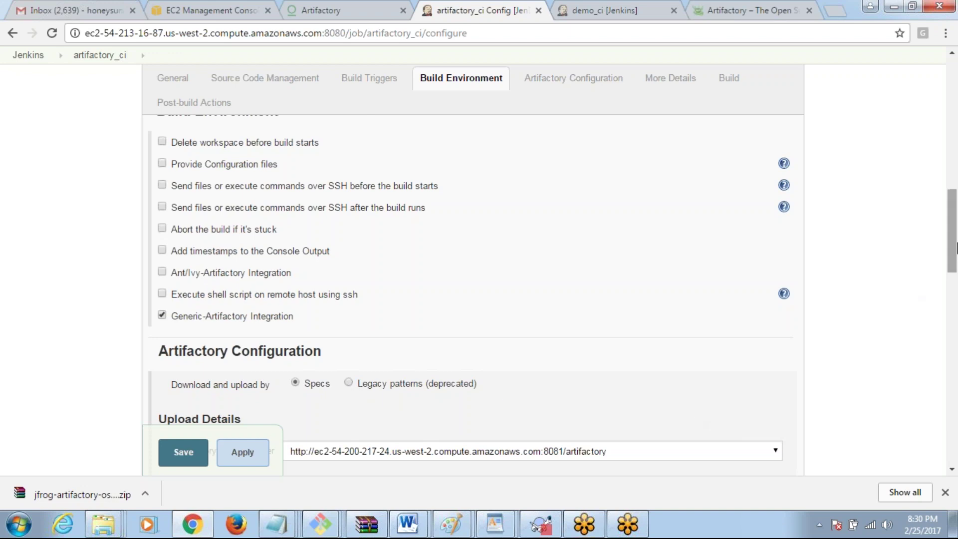
{"action": "left_click_drag", "start_coordinate": [953, 262], "coordinate": [953, 309]}
Switch to Legacy patterns, refresh repositories, and set demo_siva as the target repository
{"action": "left_click", "coordinate": [348, 138]}
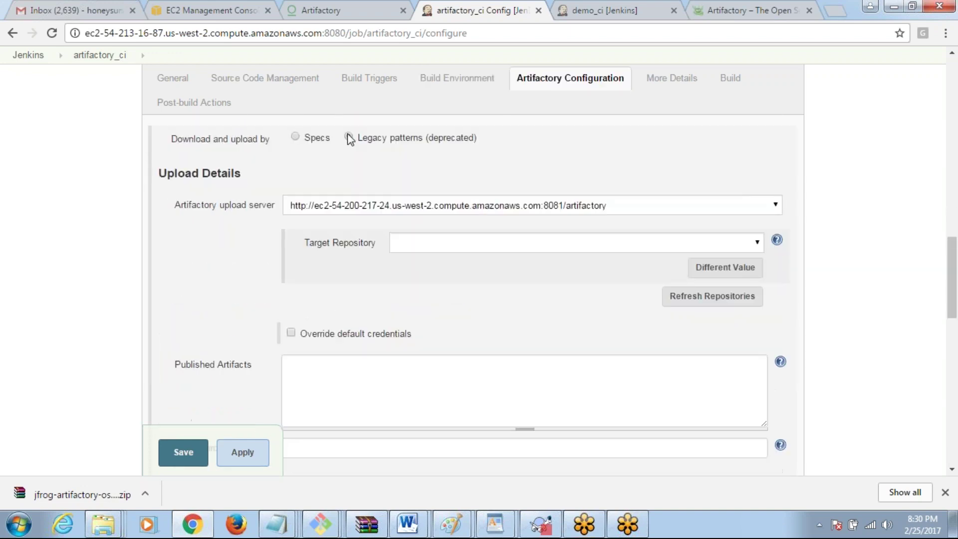
{"action": "left_click", "coordinate": [691, 302]}
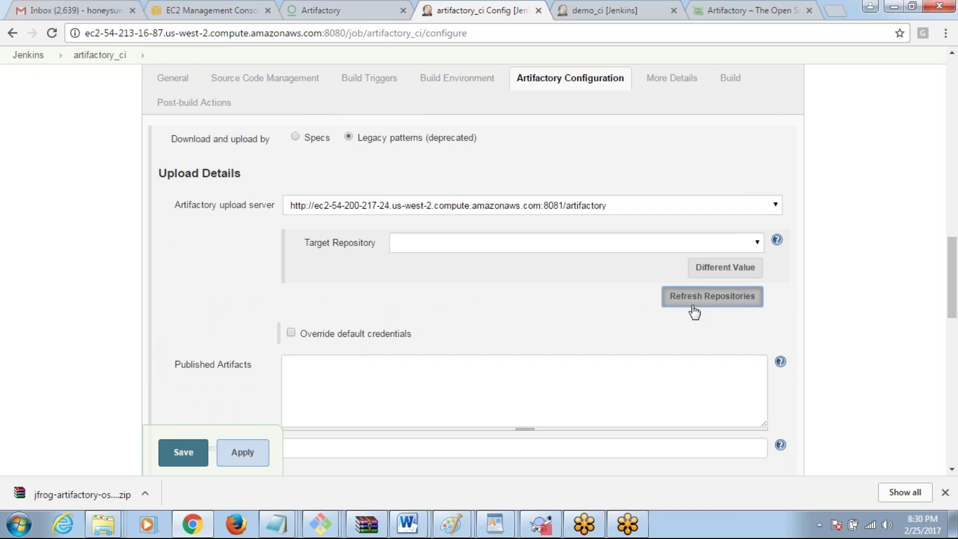
{"action": "left_click", "coordinate": [481, 252]}
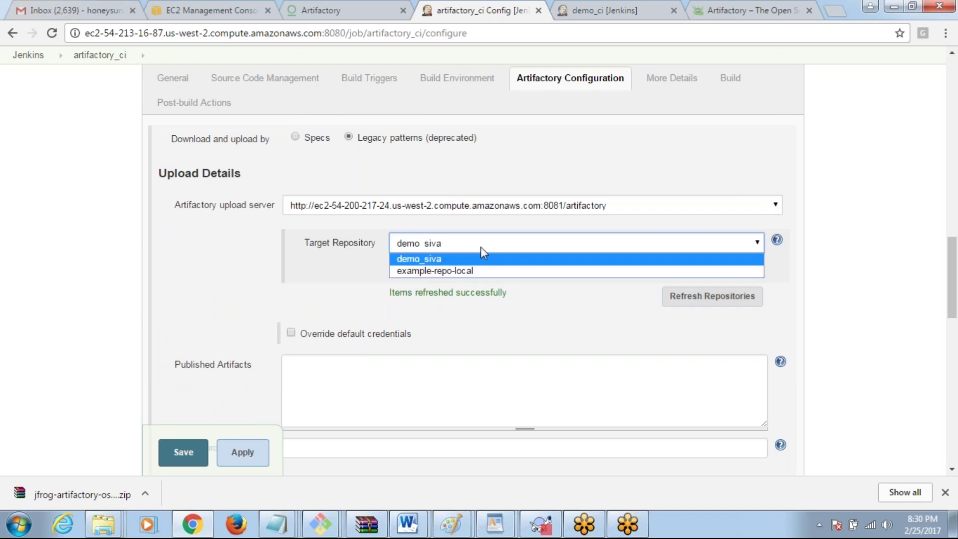
{"action": "left_click", "coordinate": [468, 259]}
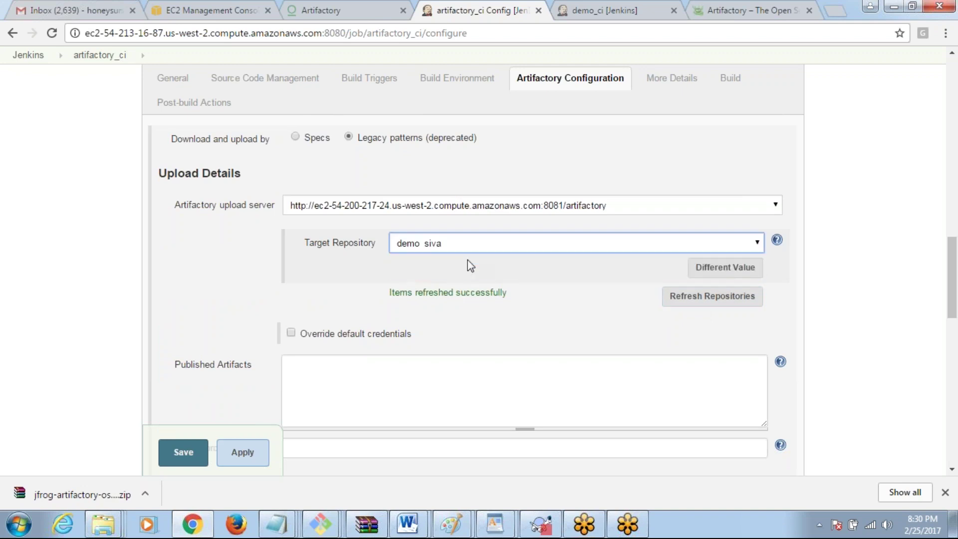
Open the Published Artifacts help and highlight the WORKSPACE variable in its example
{"action": "left_click", "coordinate": [371, 378]}
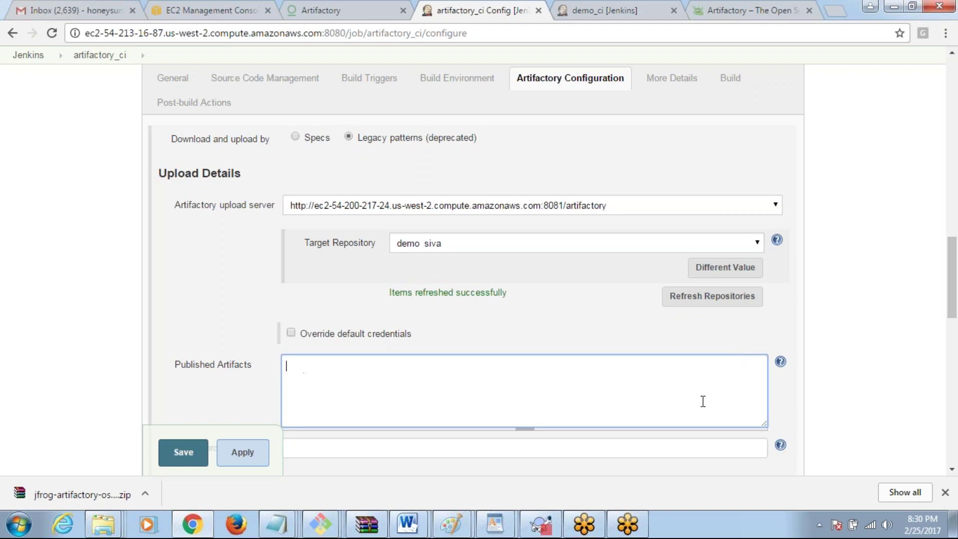
{"action": "left_click", "coordinate": [780, 361]}
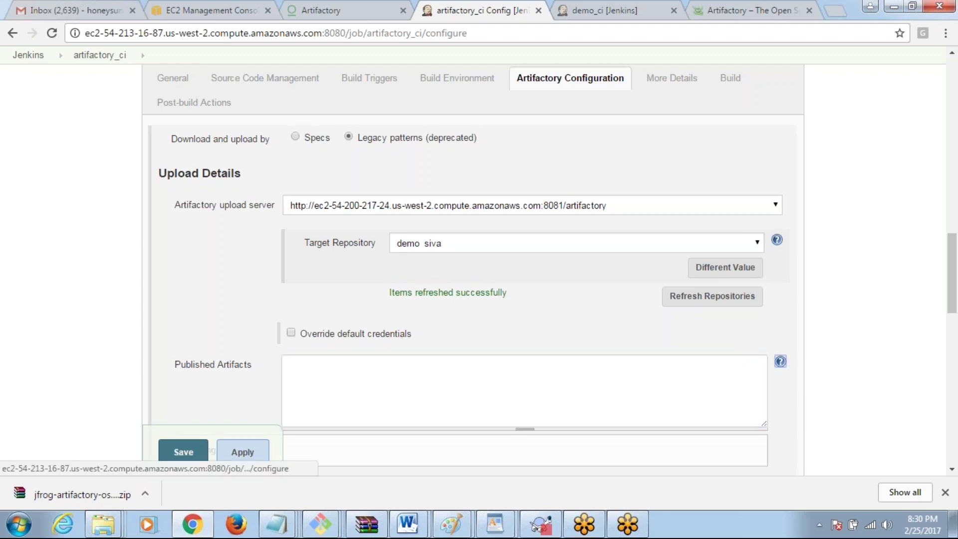
{"action": "scroll", "coordinate": [952, 320], "scroll_direction": "down", "scroll_amount": 2}
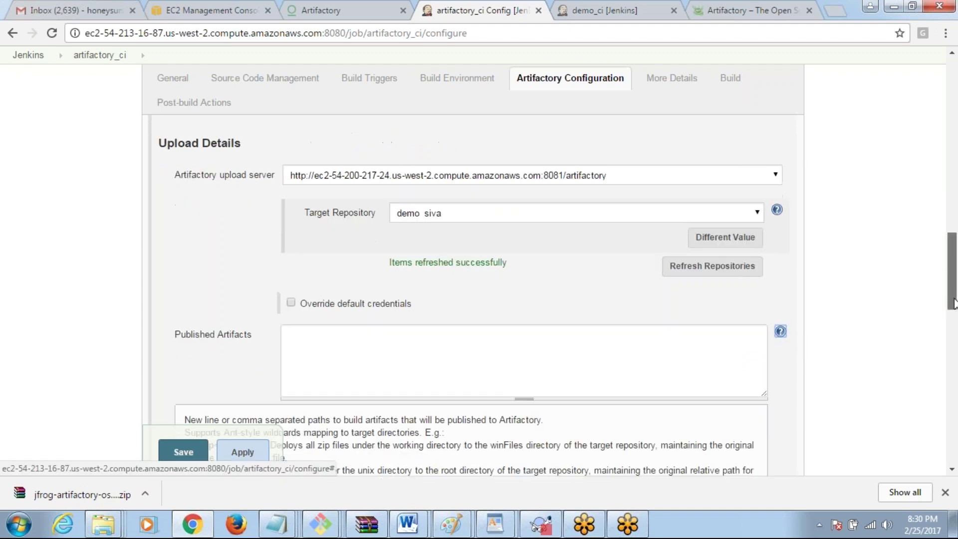
{"action": "left_click_drag", "start_coordinate": [953, 319], "coordinate": [953, 339]}
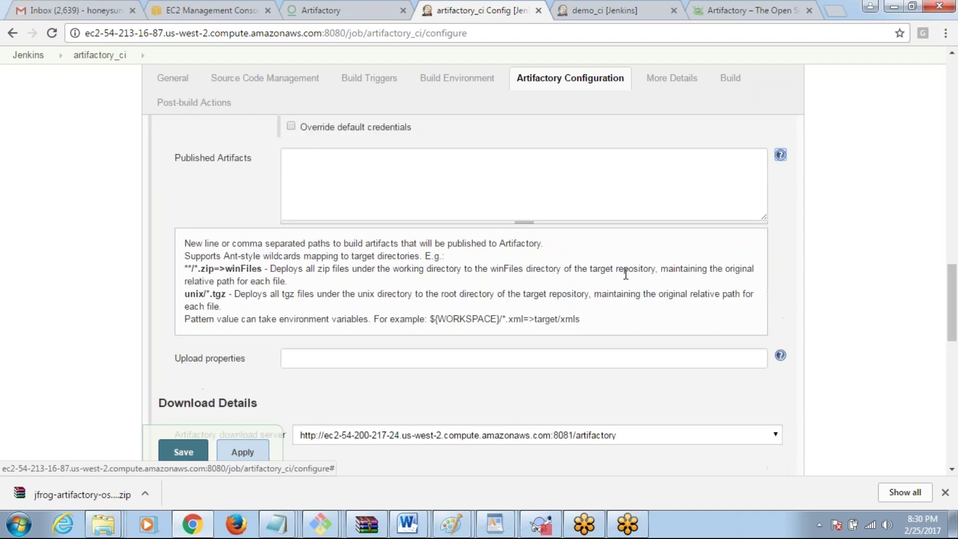
{"action": "left_click_drag", "start_coordinate": [436, 318], "coordinate": [491, 318]}
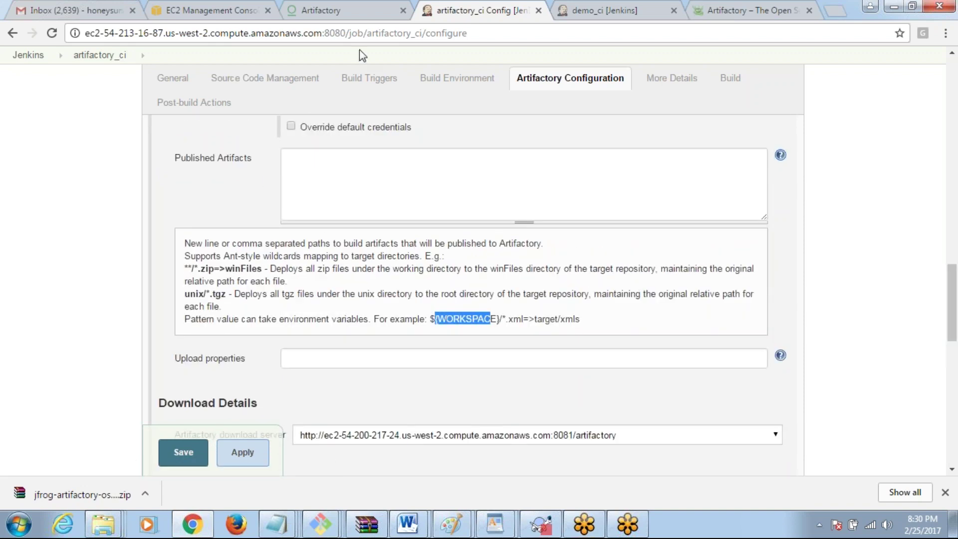
{"action": "left_click", "coordinate": [457, 535]}
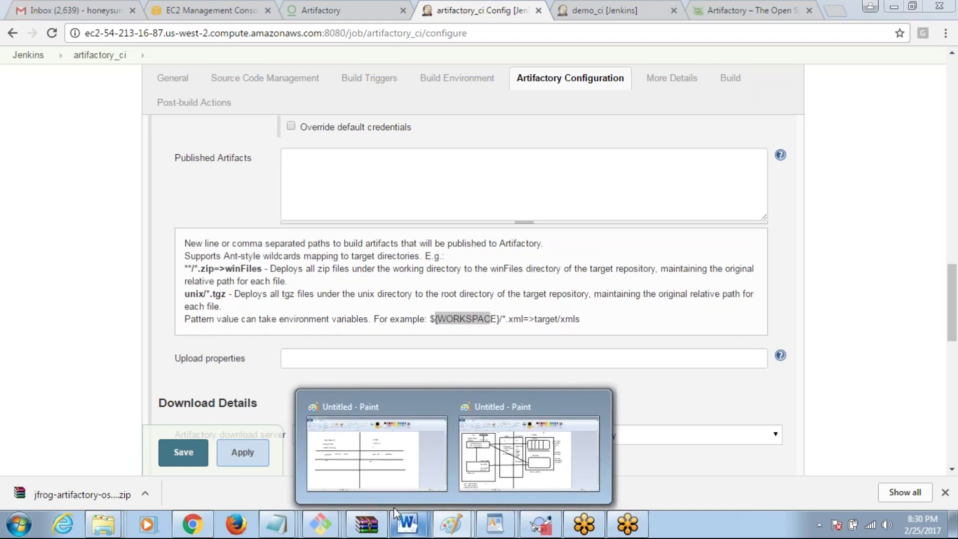
{"action": "left_click", "coordinate": [355, 474]}
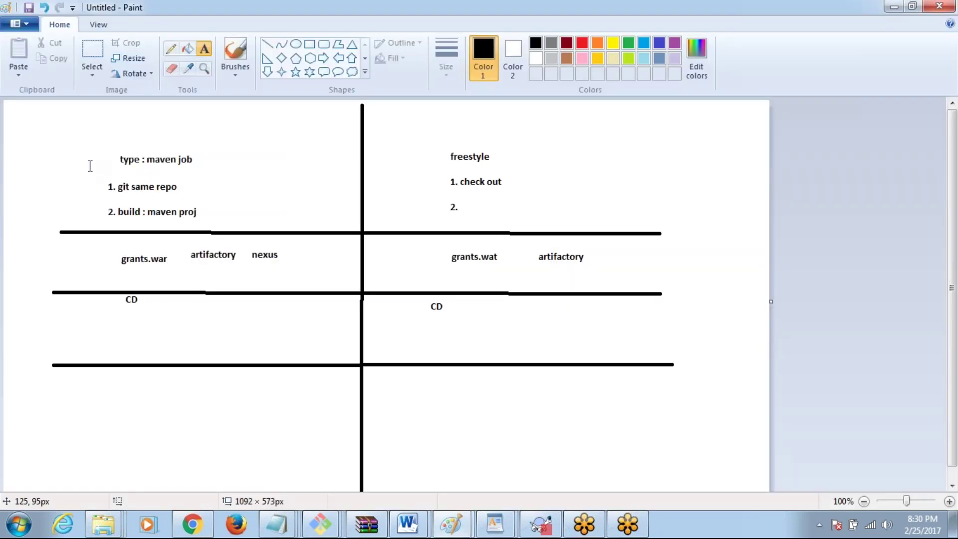
{"action": "left_click_drag", "start_coordinate": [91, 155], "coordinate": [231, 221]}
{"action": "left_click_drag", "start_coordinate": [91, 243], "coordinate": [286, 279]}
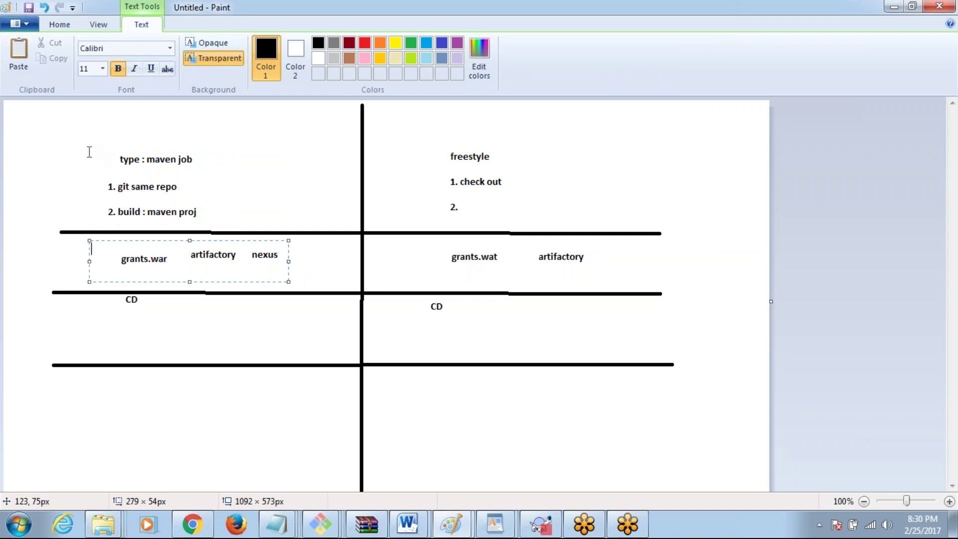
{"action": "left_click_drag", "start_coordinate": [89, 150], "coordinate": [243, 220]}
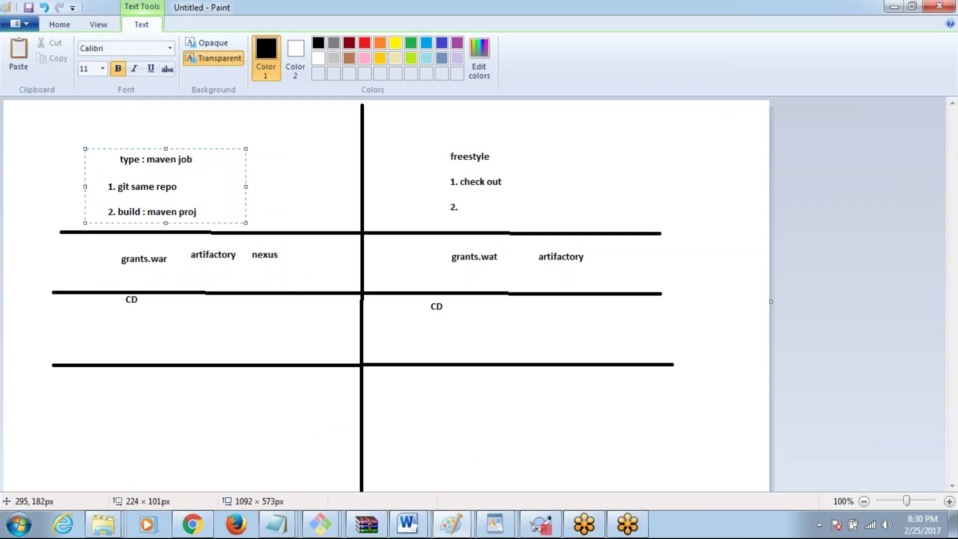
Apply and save the artifactory_ci job configuration
{"action": "key", "text": "alt+Tab"}
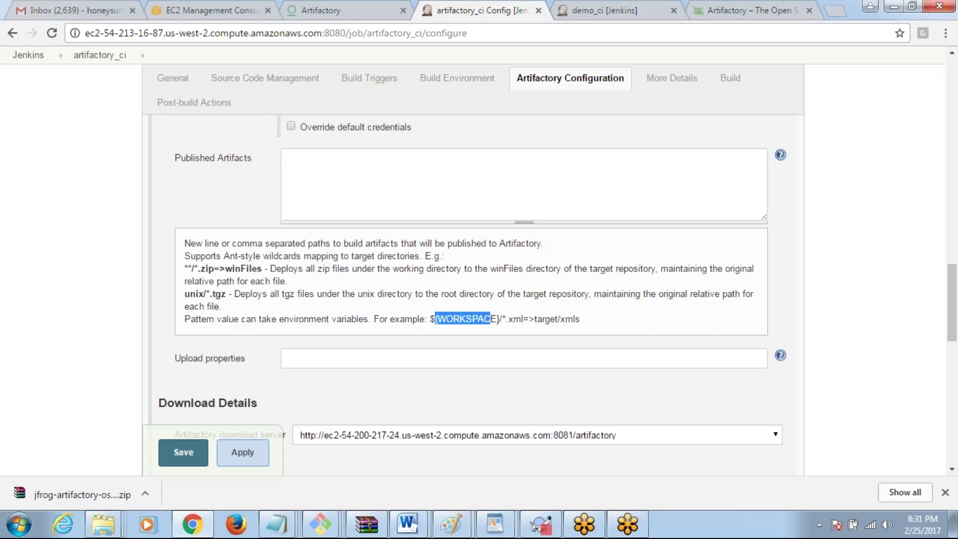
{"action": "left_click", "coordinate": [237, 453]}
{"action": "left_click", "coordinate": [173, 454]}
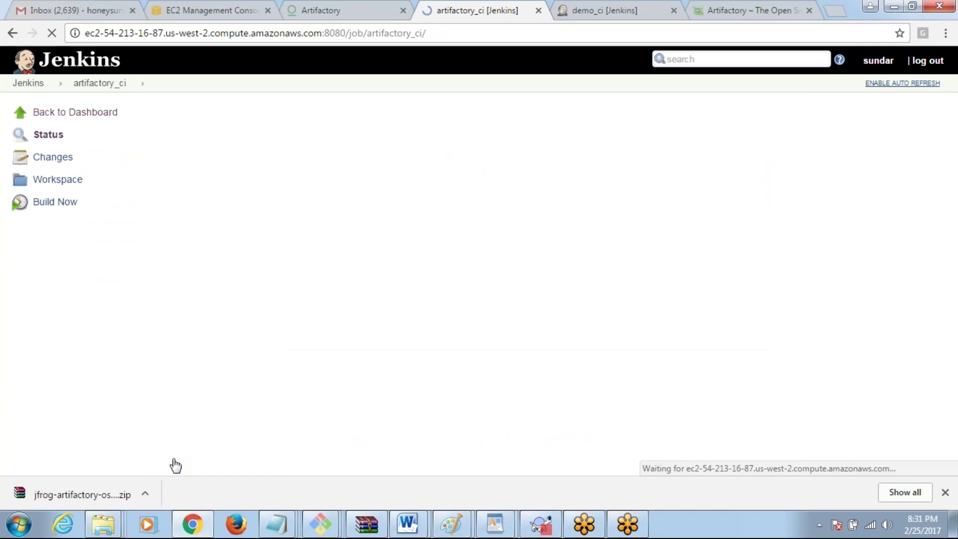
Go from the dashboard to the freestyle_maven_ci job and open its configuration
{"action": "left_click", "coordinate": [21, 84]}
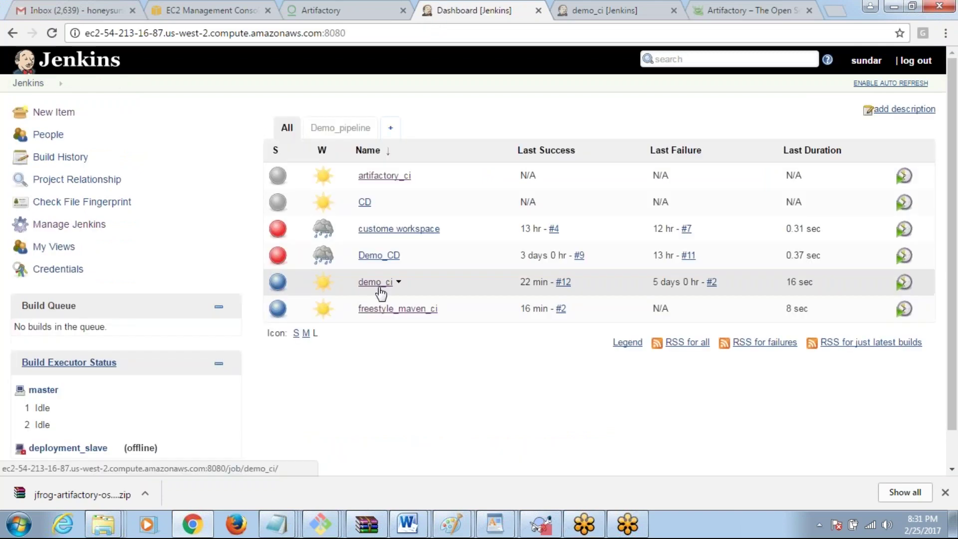
{"action": "left_click", "coordinate": [380, 311]}
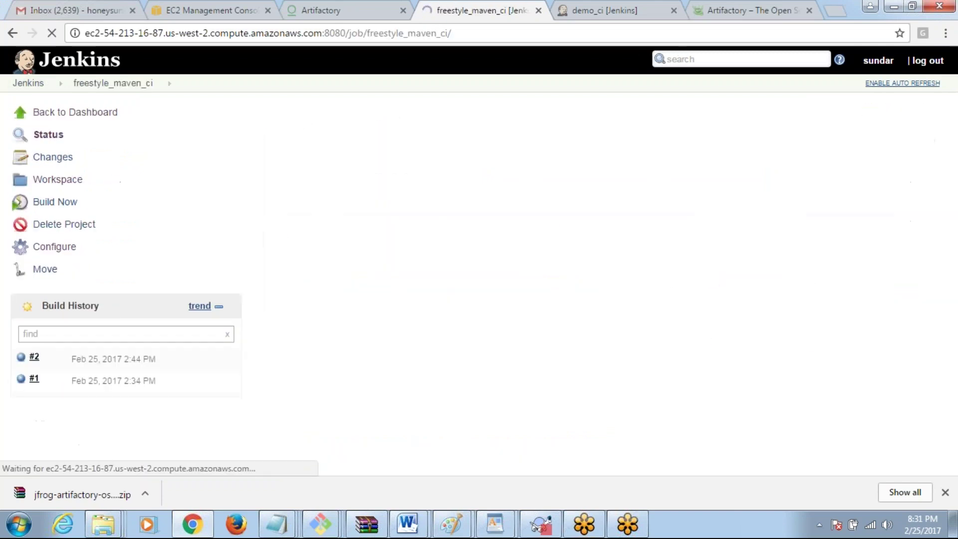
{"action": "left_click", "coordinate": [54, 246]}
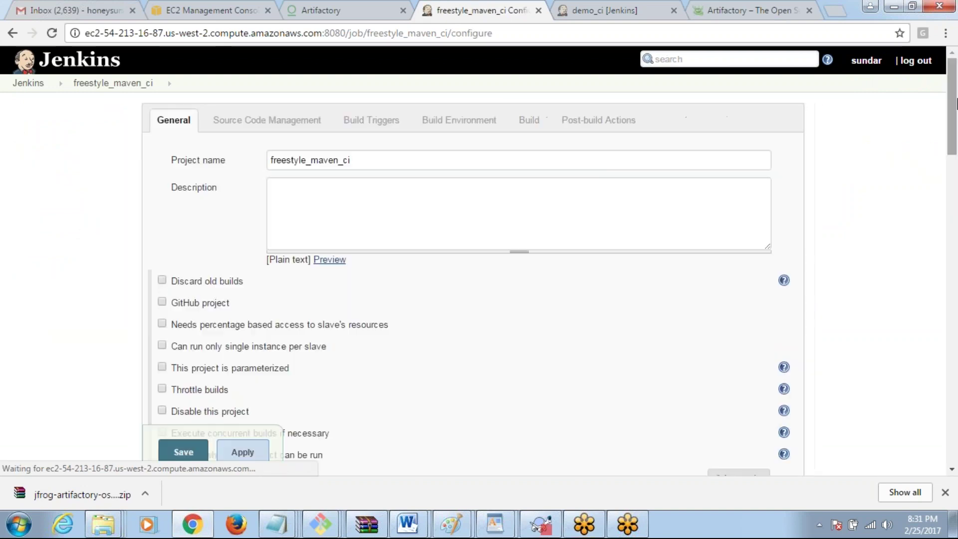
Enable Use custom workspace with Directory /var/kib/jenkins, then bring the SSH terminal forward
{"action": "left_click_drag", "start_coordinate": [952, 117], "coordinate": [953, 155]}
{"action": "left_click", "coordinate": [738, 208]}
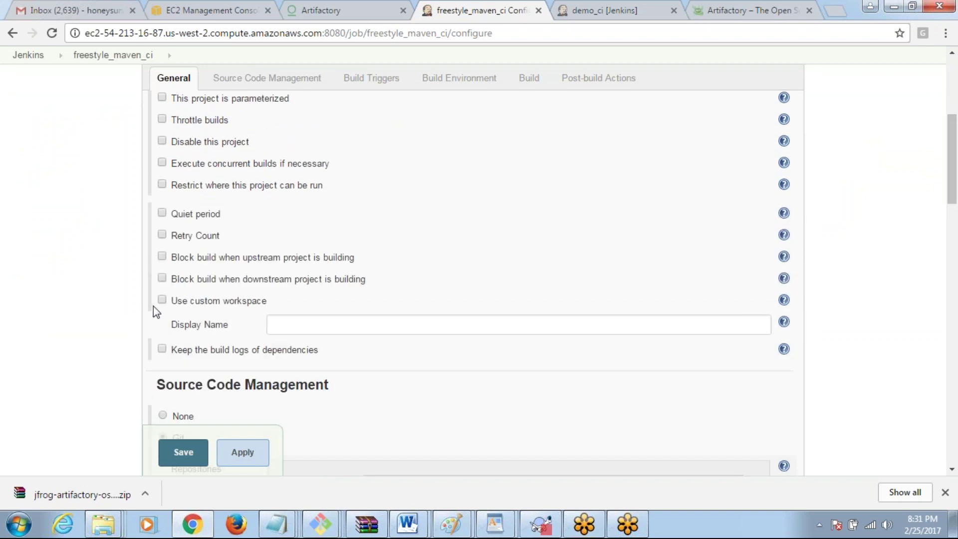
{"action": "left_click", "coordinate": [159, 300]}
{"action": "left_click", "coordinate": [282, 325]}
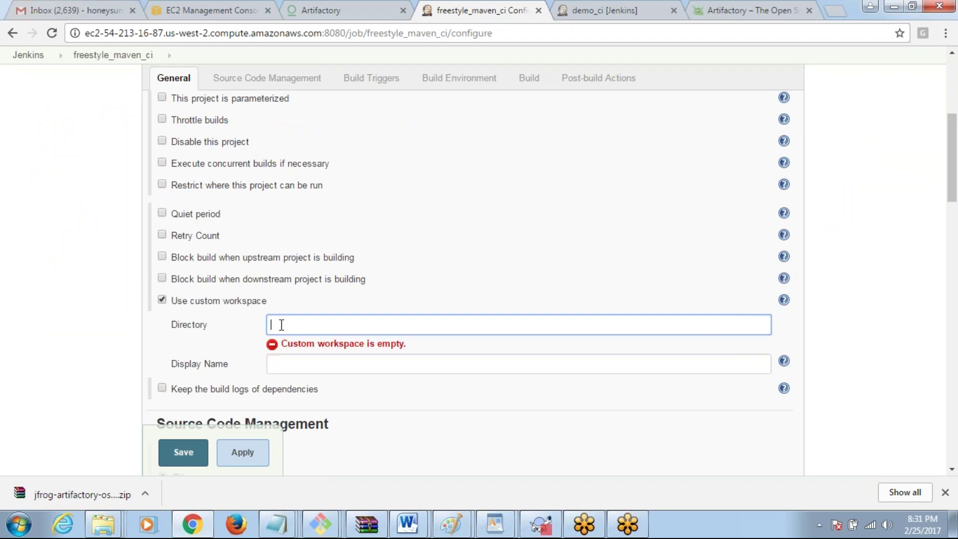
{"action": "type", "text": "/var/kib/jenkins"}
{"action": "left_click", "coordinate": [322, 531]}
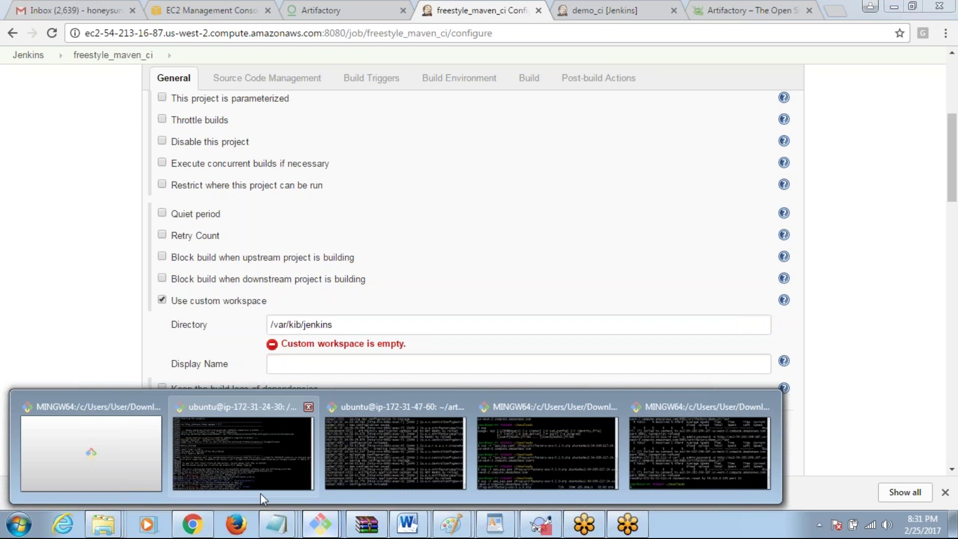
{"action": "left_click", "coordinate": [260, 493]}
Run pwd in the SSH terminal and copy the /var/lib/jenkins/workspace part of the output
{"action": "type", "text": "pwd"}
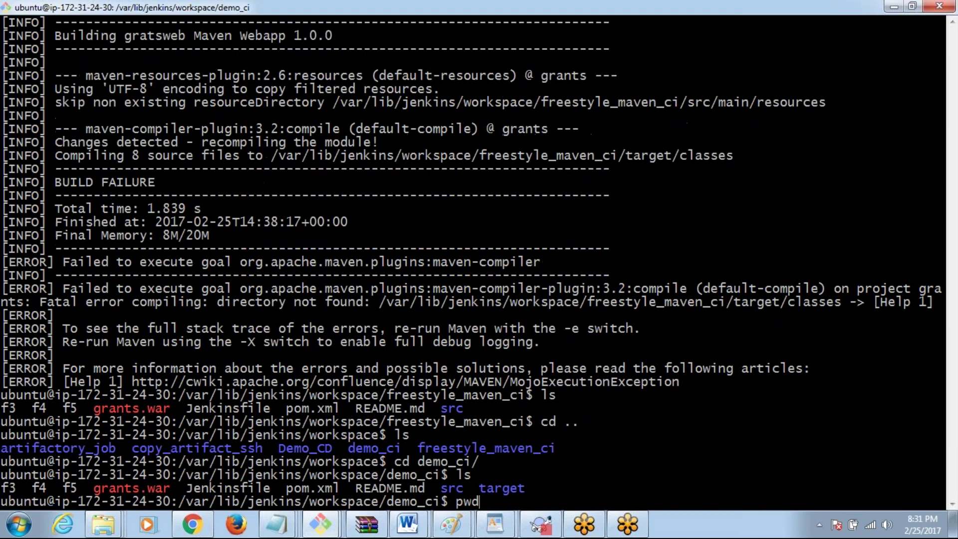
{"action": "key", "text": "Return"}
{"action": "left_click_drag", "start_coordinate": [6, 486], "coordinate": [200, 488]}
{"action": "key", "text": "ctrl+c"}
{"action": "left_click", "coordinate": [200, 487]}
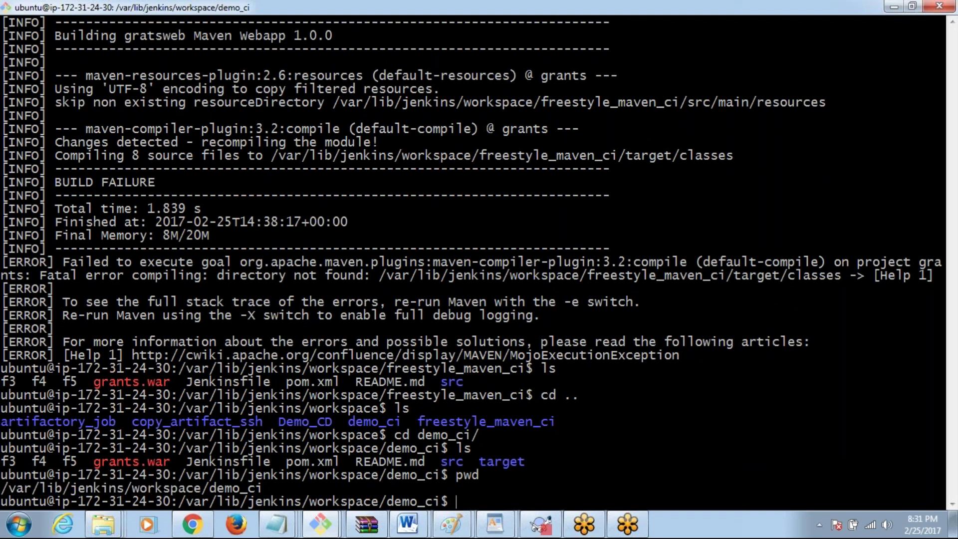
Set Directory to /var/lib/jenkins/workspace/custom_ws_ci and Display Name to ci, then apply and save
{"action": "key", "text": "alt+Tab"}
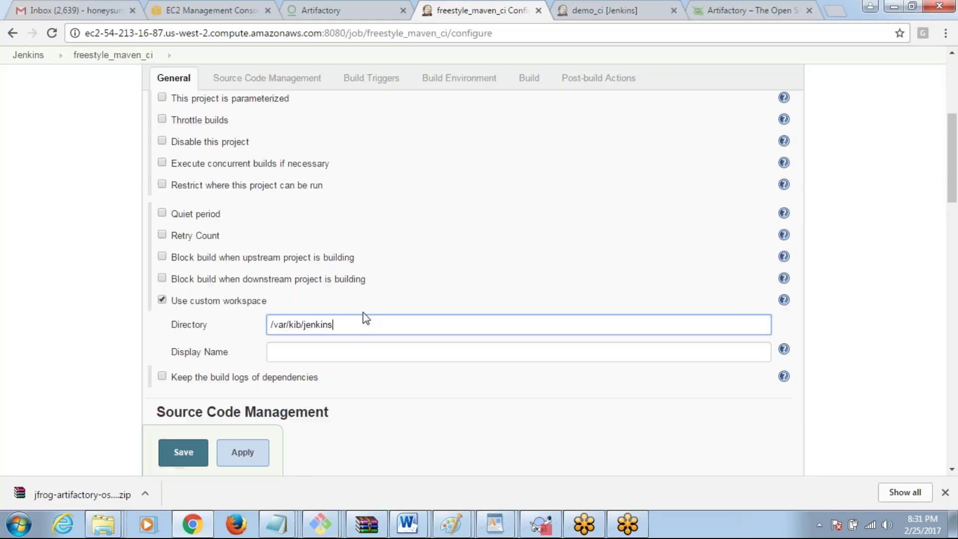
{"action": "left_click_drag", "start_coordinate": [366, 322], "coordinate": [211, 325]}
{"action": "key", "text": "ctrl+v"}
{"action": "type", "text": "/custom"}
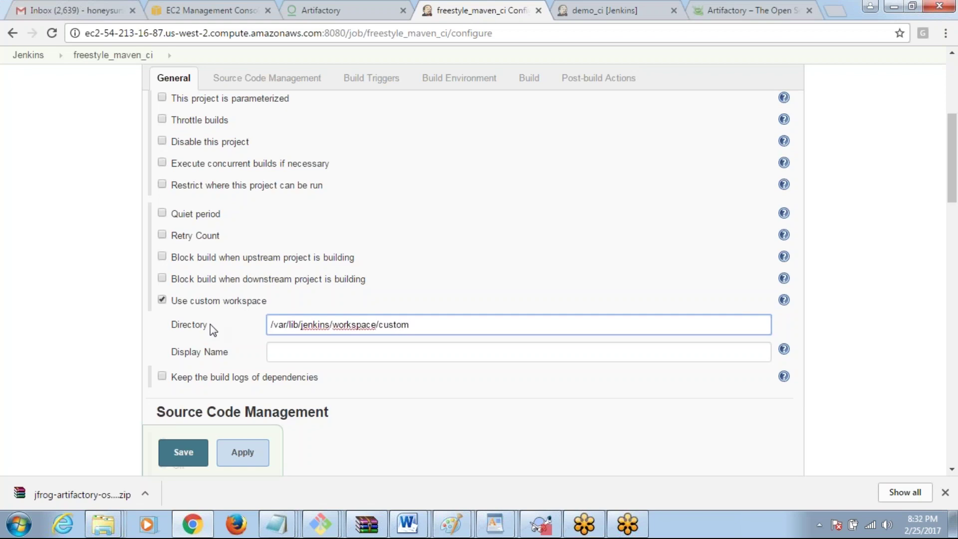
{"action": "type", "text": "_ws_ci"}
{"action": "left_click_drag", "start_coordinate": [464, 329], "coordinate": [241, 335]}
{"action": "left_click", "coordinate": [288, 356]}
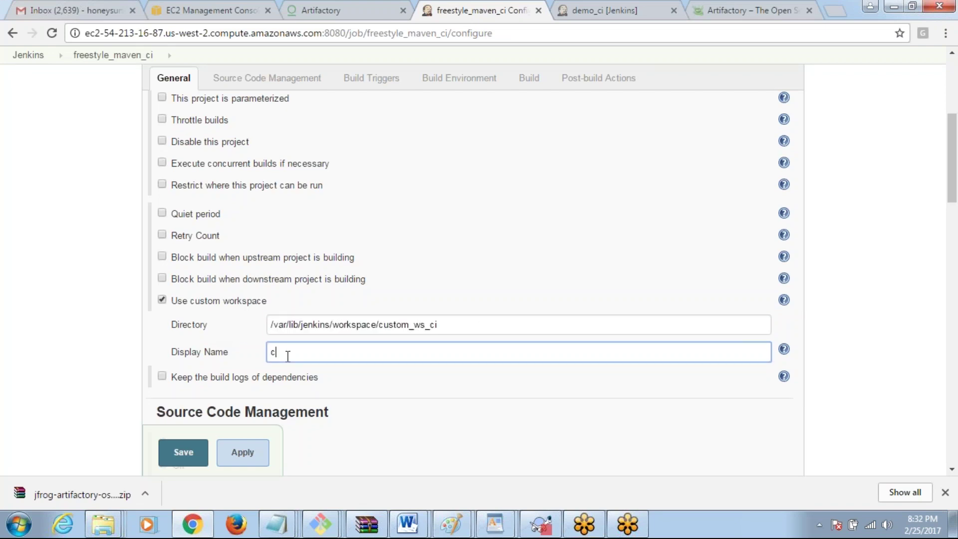
{"action": "left_click", "coordinate": [245, 452]}
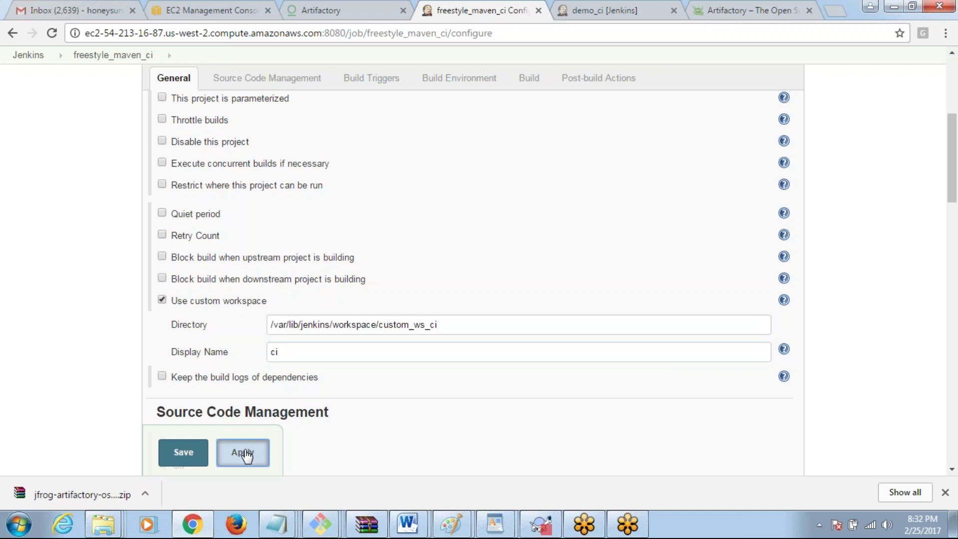
{"action": "left_click", "coordinate": [197, 452]}
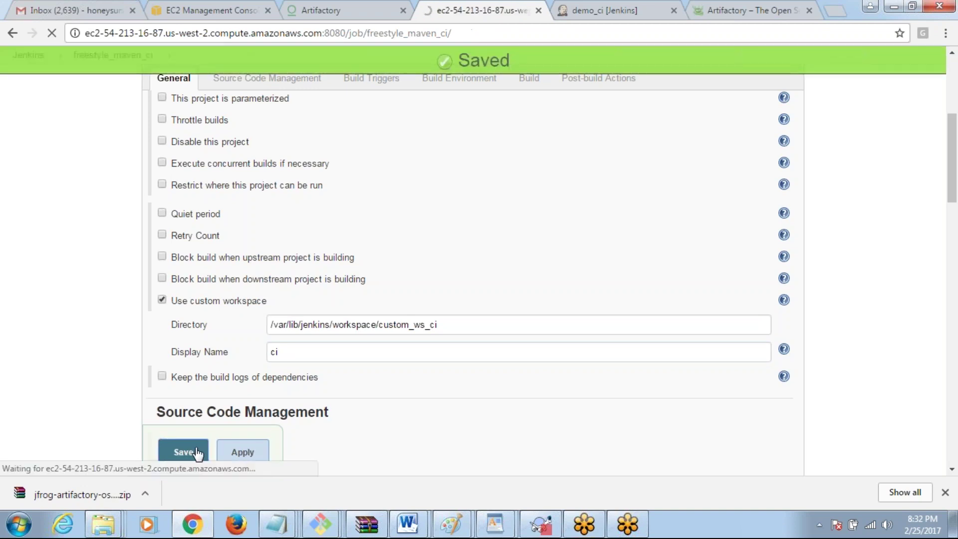
Start a new build of ci and open the console output of build #3
{"action": "left_click", "coordinate": [70, 202]}
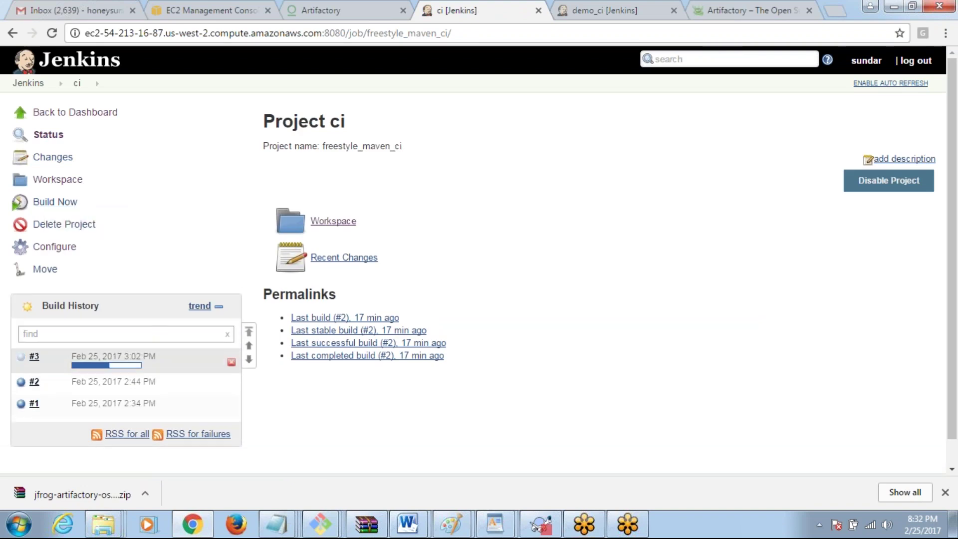
{"action": "left_click", "coordinate": [128, 357]}
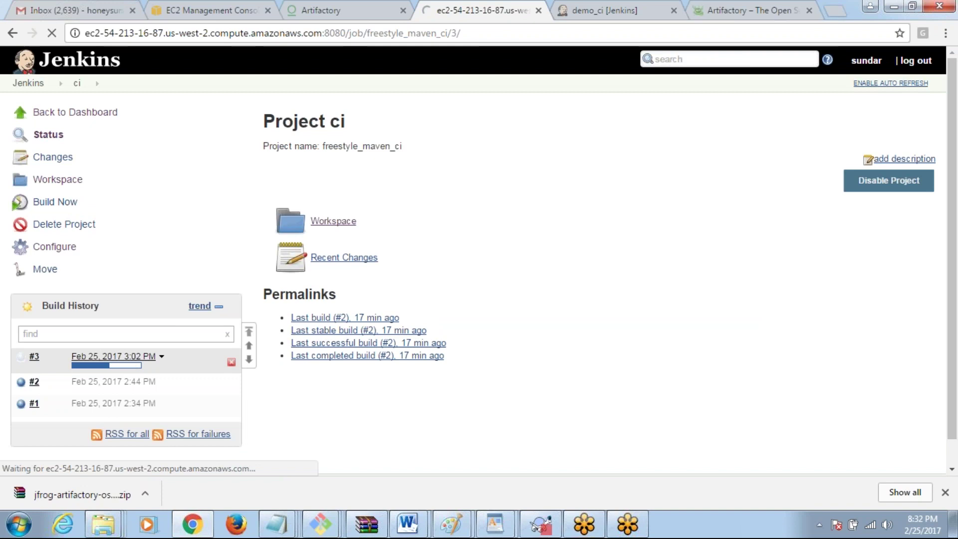
{"action": "left_click", "coordinate": [80, 180]}
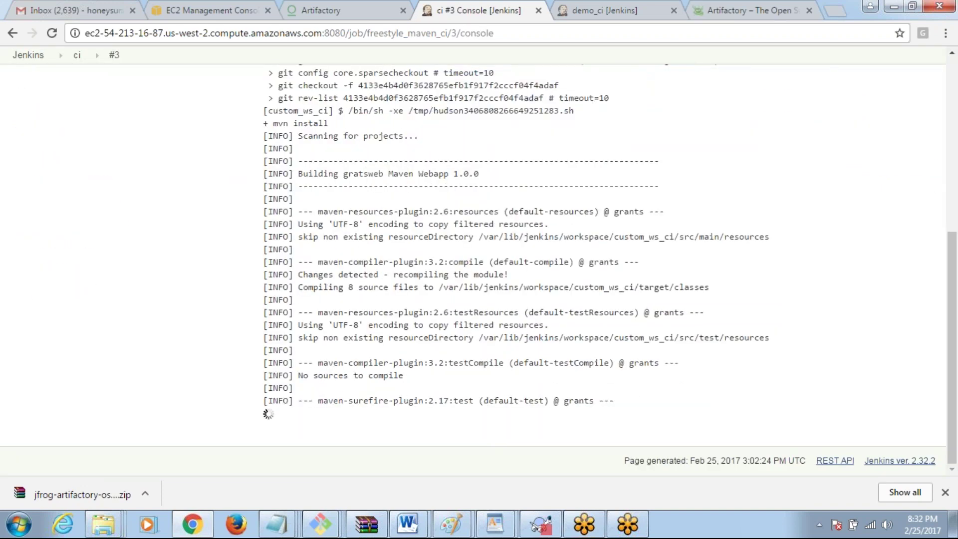
In the SSH terminal, run cd .. to move up to /var/lib/jenkins/workspace
{"action": "key", "text": "alt+Tab"}
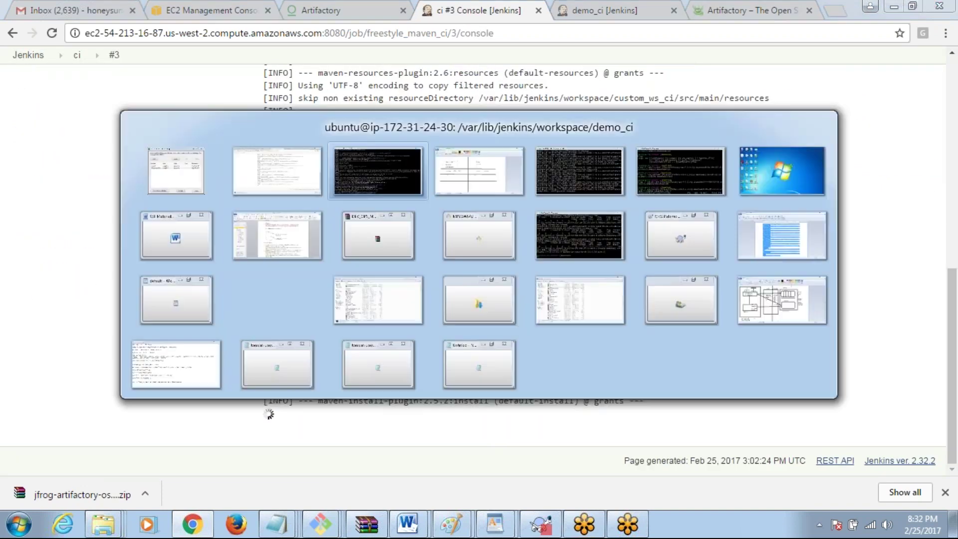
{"action": "key", "text": "alt+Tab"}
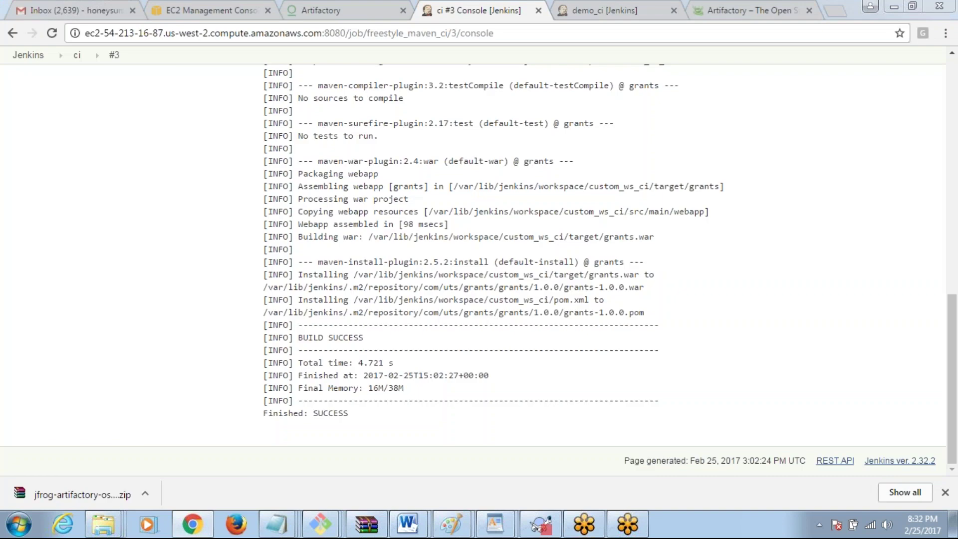
{"action": "key", "text": "alt+Tab"}
{"action": "type", "text": "cd"}
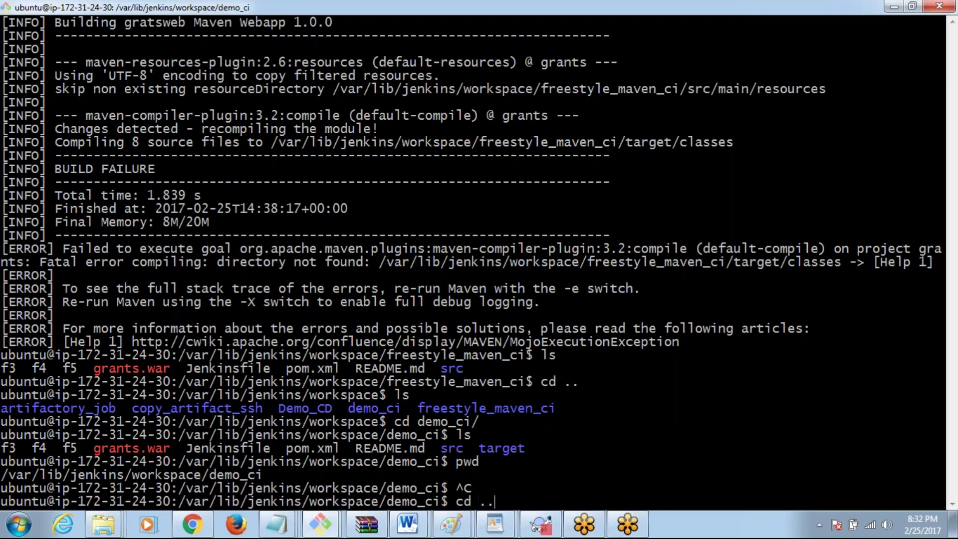
{"action": "type", "text": " .."}
{"action": "key", "text": "Return"}
List the Jenkins workspace, enter custom_ws_ci, and list its files
{"action": "type", "text": "ls"}
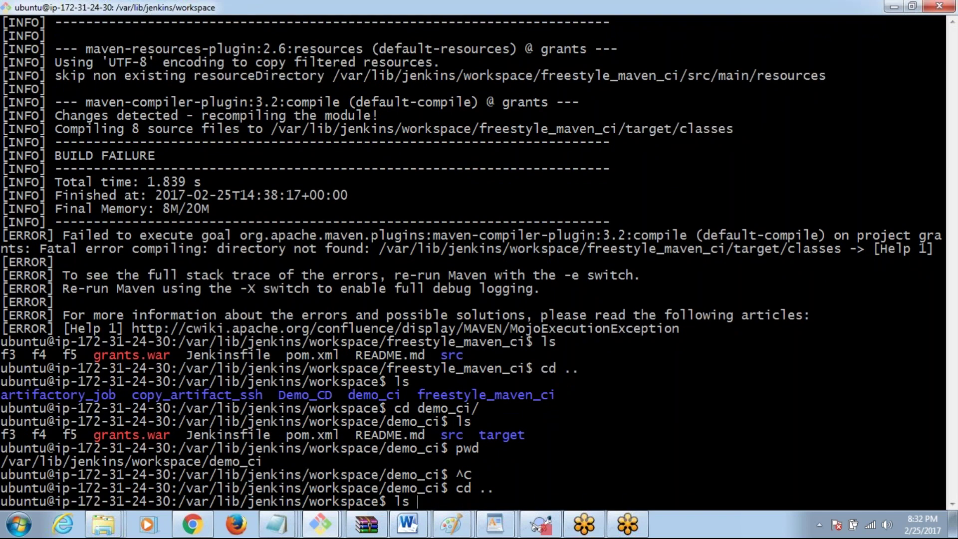
{"action": "key", "text": "Return"}
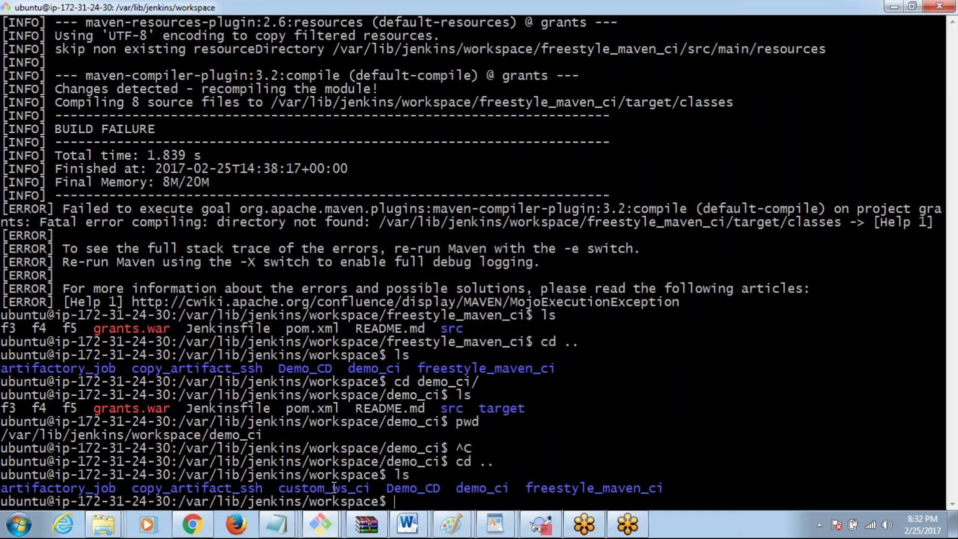
{"action": "type", "text": "cd cu"}
{"action": "key", "text": "Tab"}
{"action": "key", "text": "Return"}
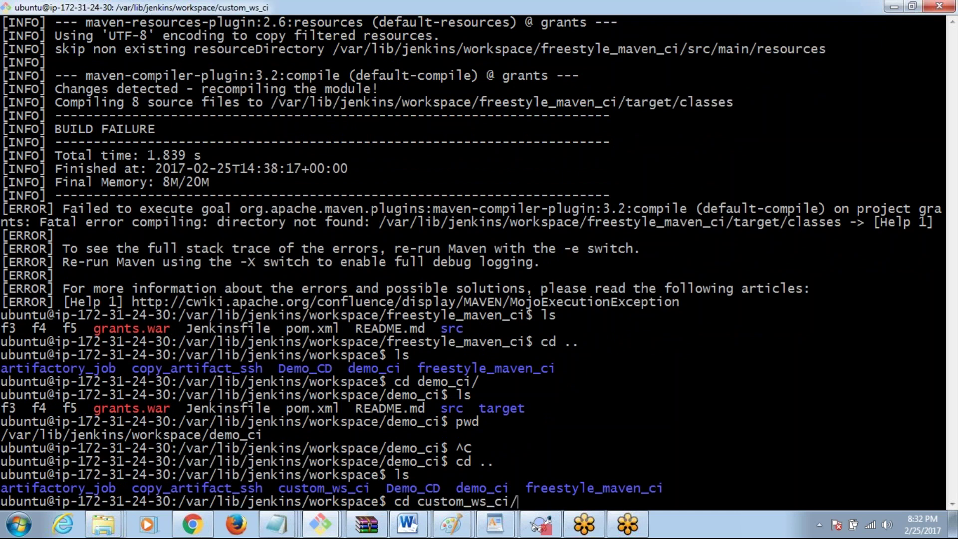
{"action": "type", "text": "ls"}
{"action": "key", "text": "Return"}
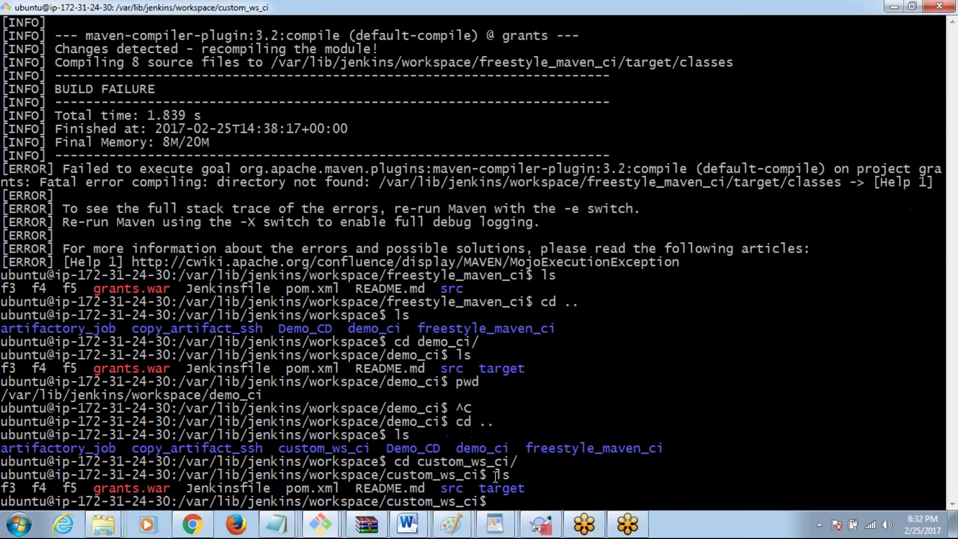
Enter the target folder, list it to find grants.war, and go back up to custom_ws_ci
{"action": "double_click", "coordinate": [501, 488]}
{"action": "type", "text": "cd tar"}
{"action": "key", "text": "Tab"}
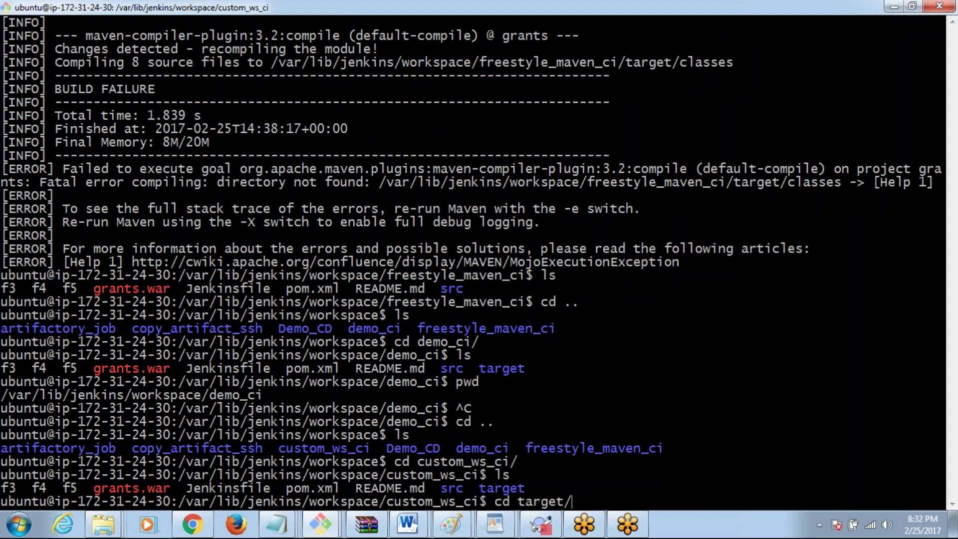
{"action": "key", "text": "Return"}
{"action": "type", "text": "ls"}
{"action": "key", "text": "Return"}
{"action": "double_click", "coordinate": [311, 488]}
{"action": "type", "text": "cd "}
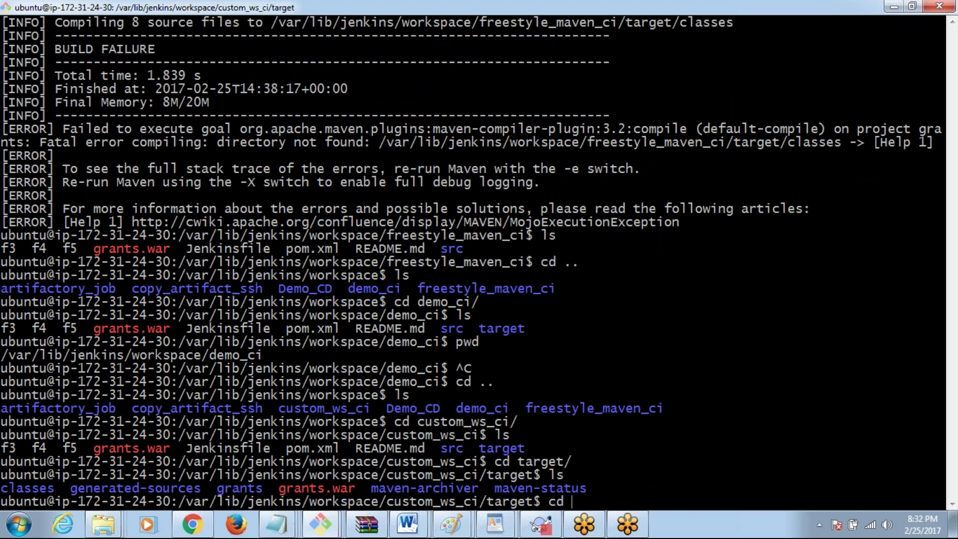
{"action": "type", "text": ".."}
{"action": "key", "text": "Return"}
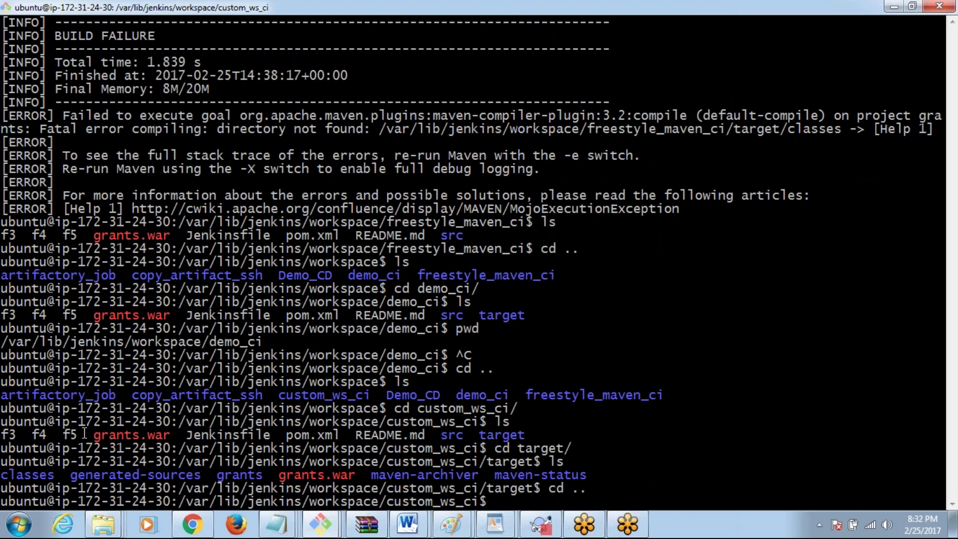
Highlight grants.war in the custom_ws_ci and target listings, then type pwd
{"action": "double_click", "coordinate": [126, 434]}
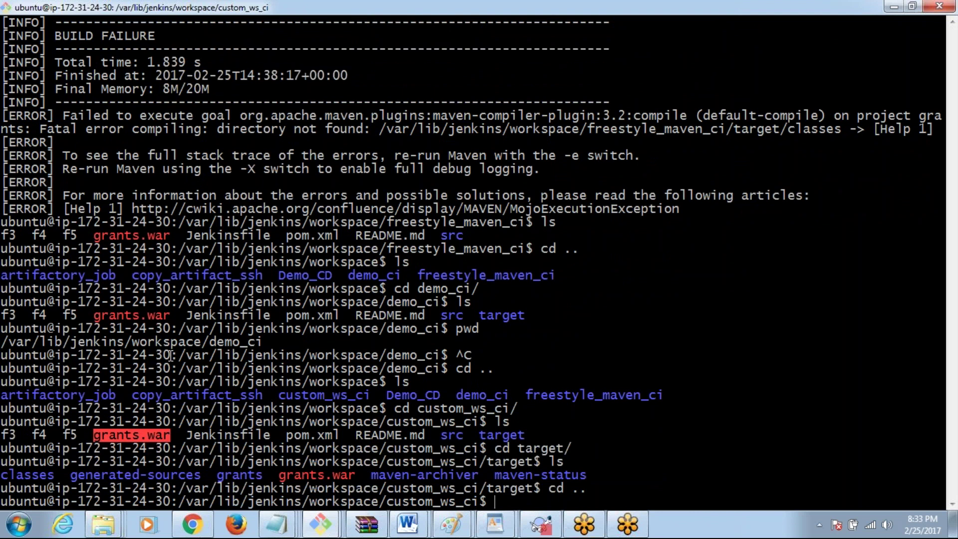
{"action": "left_click", "coordinate": [453, 377]}
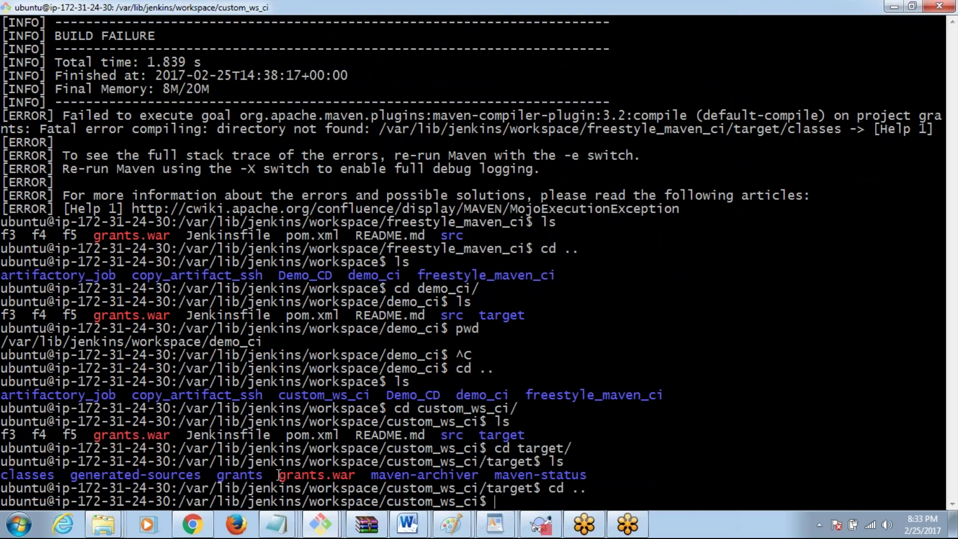
{"action": "double_click", "coordinate": [305, 471]}
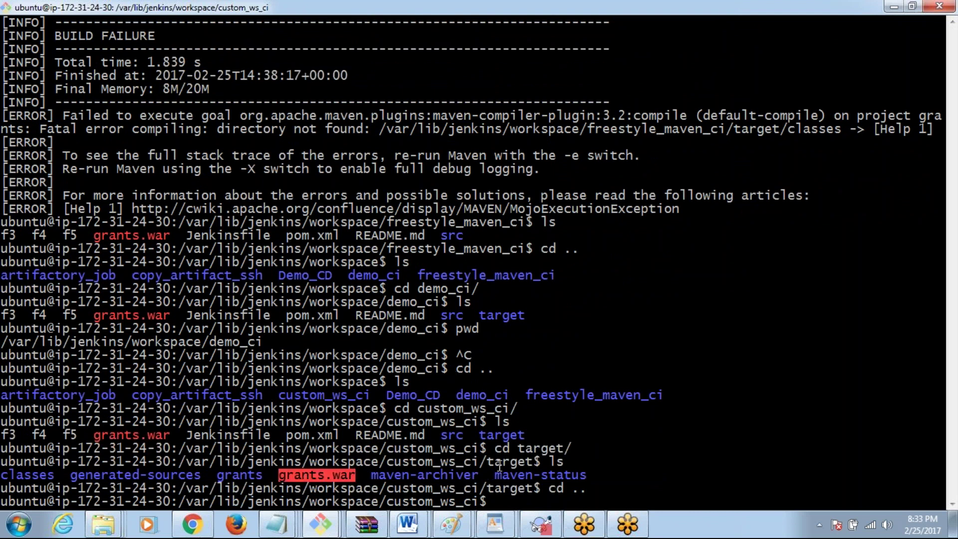
{"action": "left_click", "coordinate": [401, 411]}
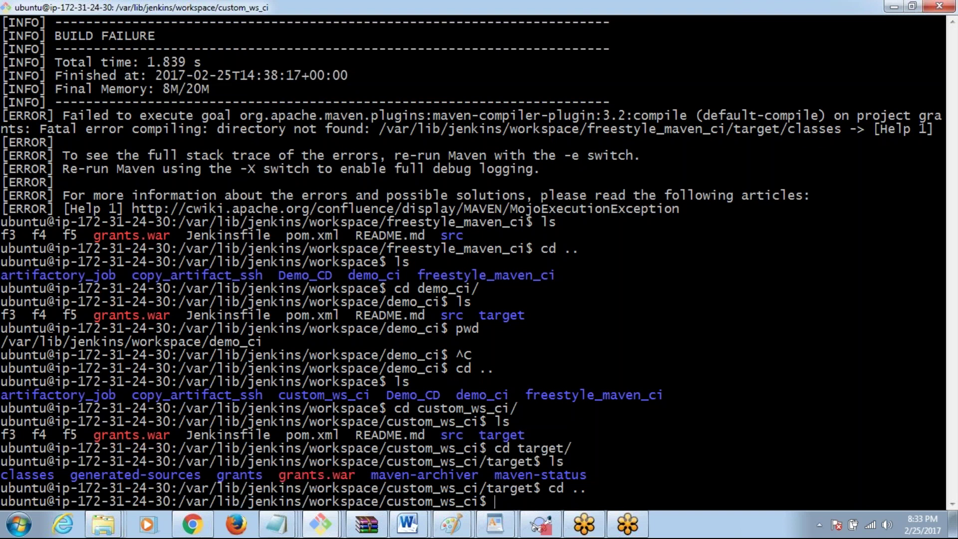
{"action": "type", "text": "pwd"}
{"action": "key", "text": "alt+Tab"}
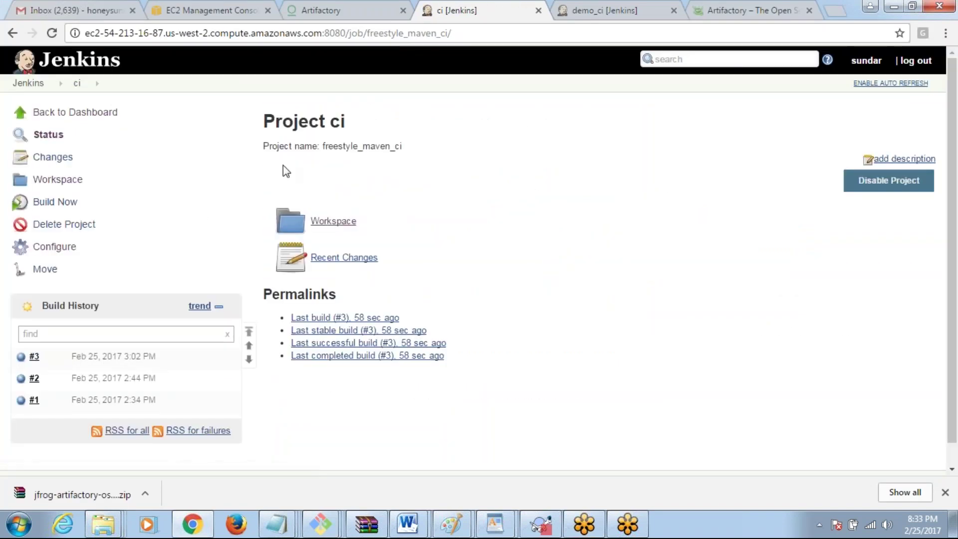
Open the freestyle_maven_ci project configuration
{"action": "left_click_drag", "start_coordinate": [361, 126], "coordinate": [224, 171]}
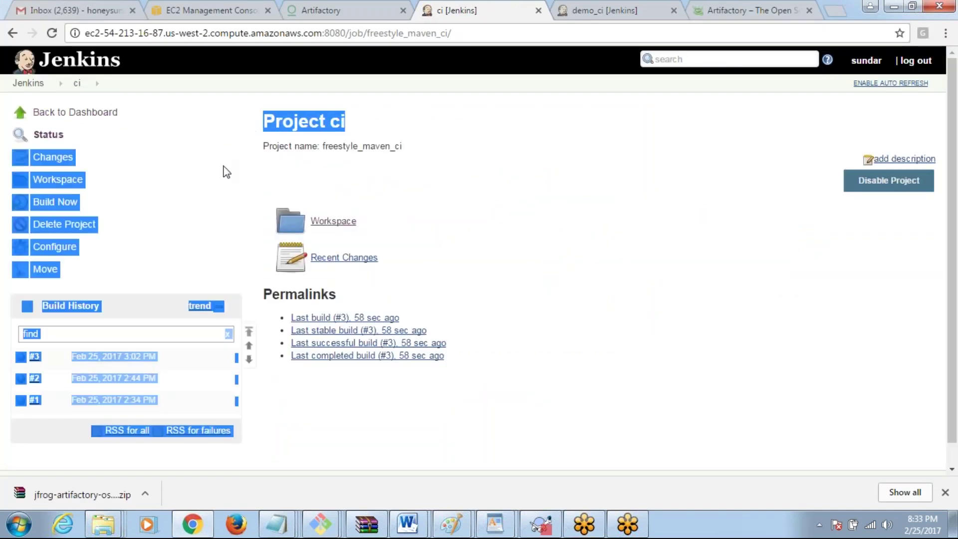
{"action": "left_click", "coordinate": [226, 171]}
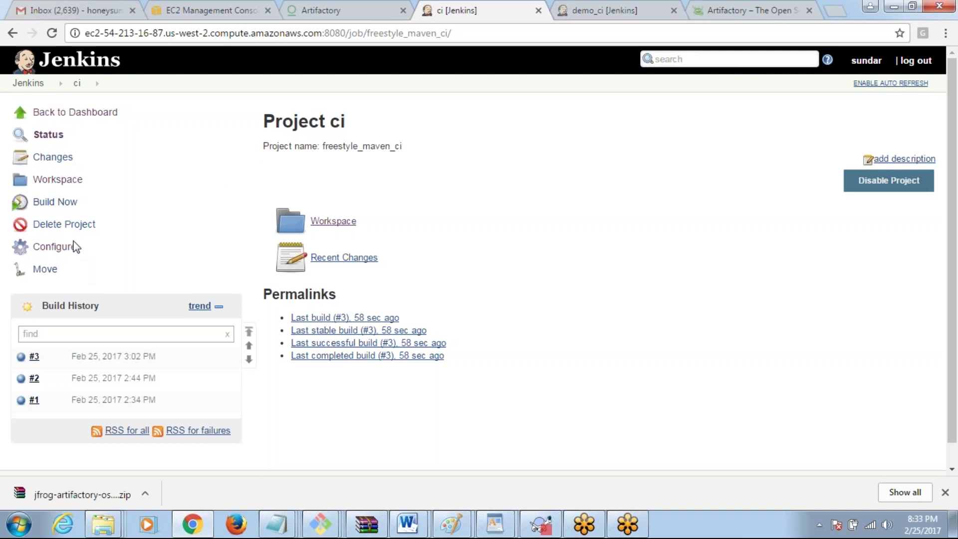
{"action": "left_click", "coordinate": [58, 246]}
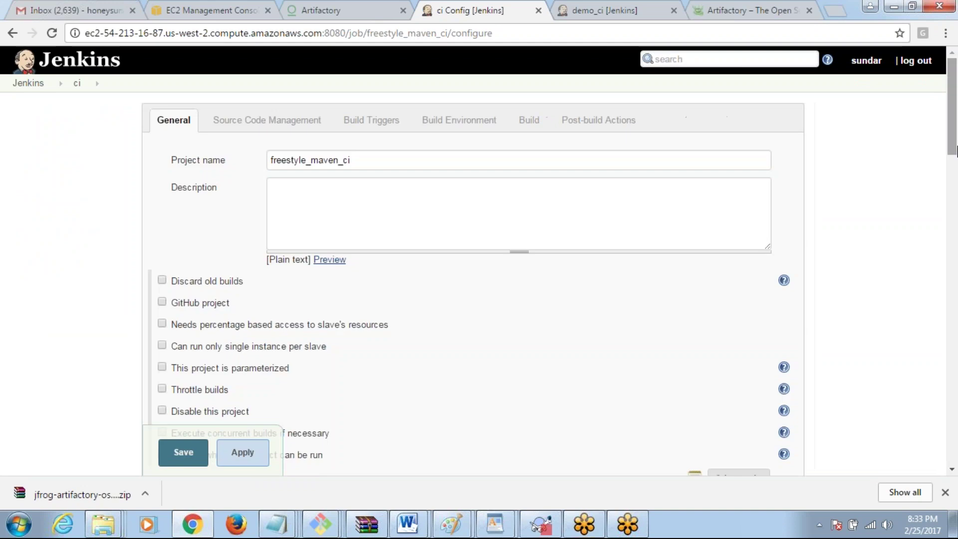
Add a Build other projects post-build action targeting artifactory_ci, then apply and save
{"action": "left_click_drag", "start_coordinate": [955, 149], "coordinate": [954, 459]}
{"action": "left_click", "coordinate": [233, 325]}
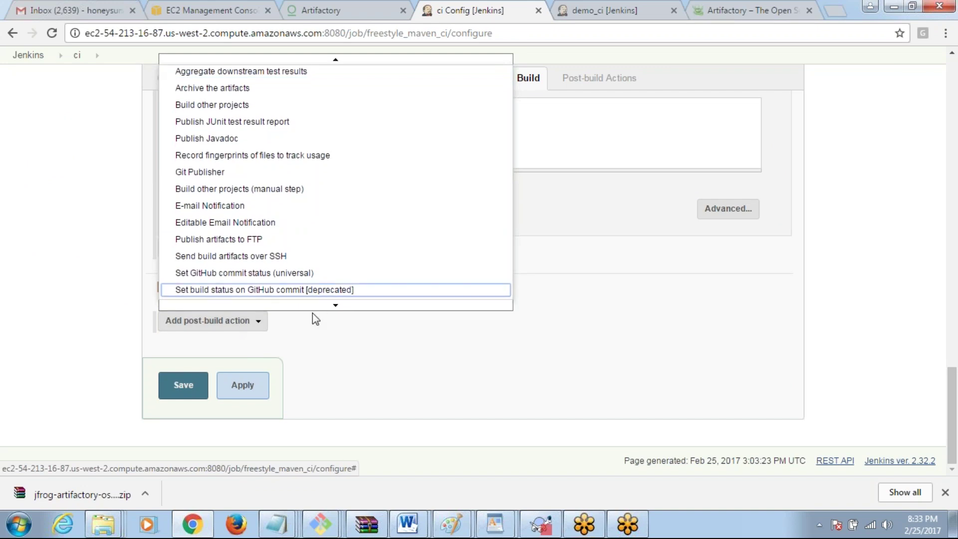
{"action": "scroll", "coordinate": [316, 305], "scroll_direction": "down", "scroll_amount": 1}
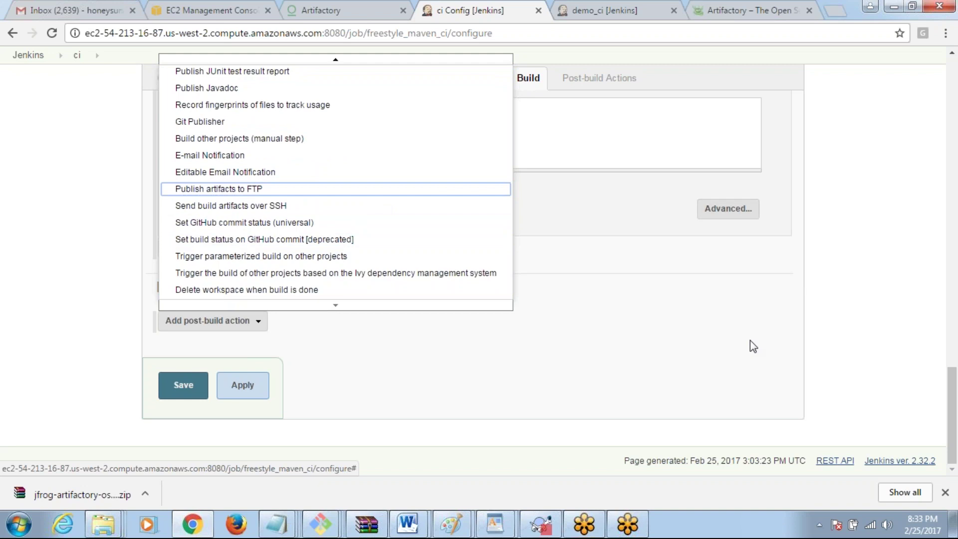
{"action": "left_click", "coordinate": [745, 344]}
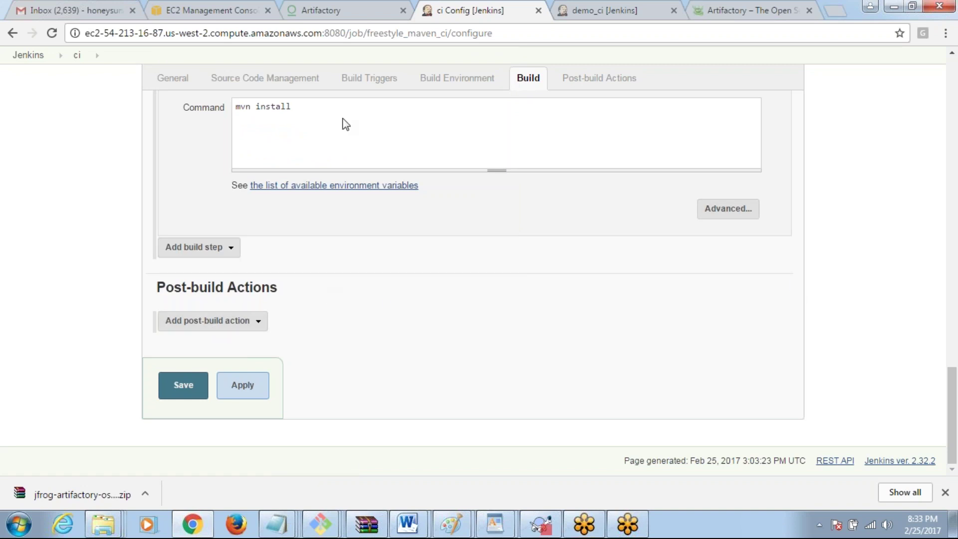
{"action": "left_click", "coordinate": [211, 324]}
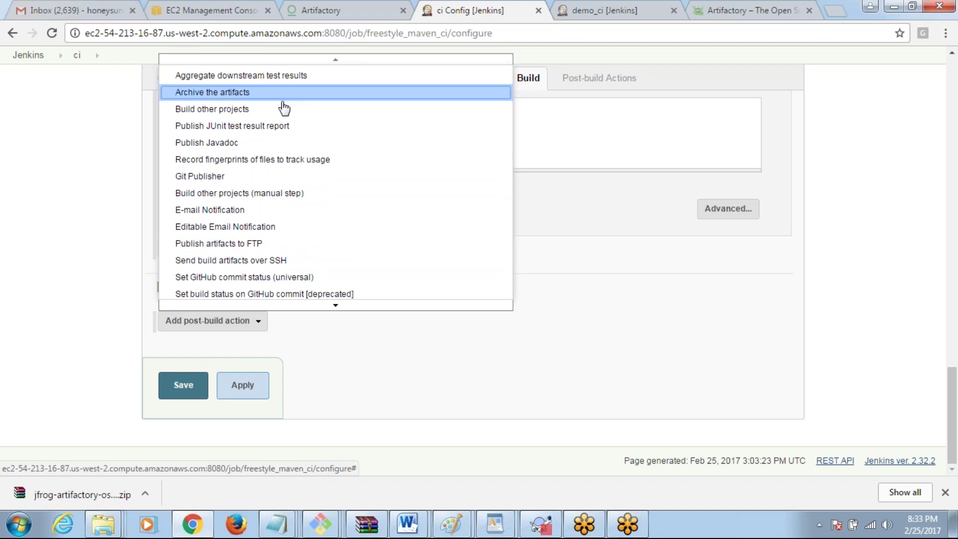
{"action": "left_click", "coordinate": [264, 110]}
{"action": "left_click", "coordinate": [290, 317]}
{"action": "type", "text": "art"}
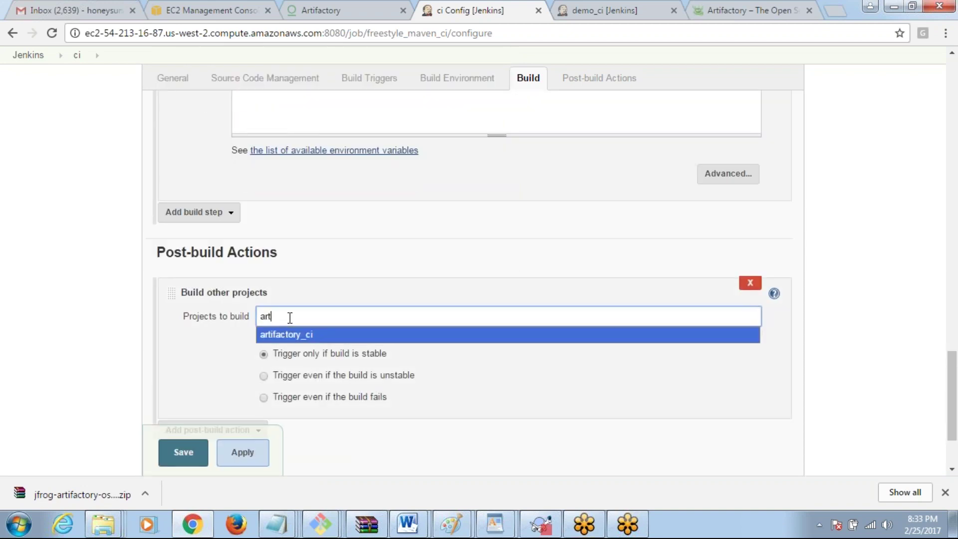
{"action": "left_click", "coordinate": [287, 330]}
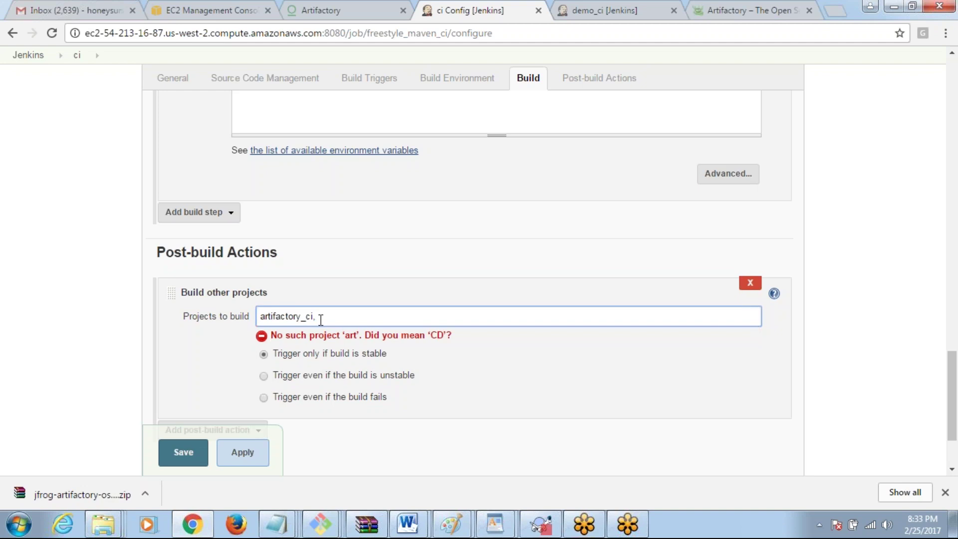
{"action": "left_click", "coordinate": [243, 456]}
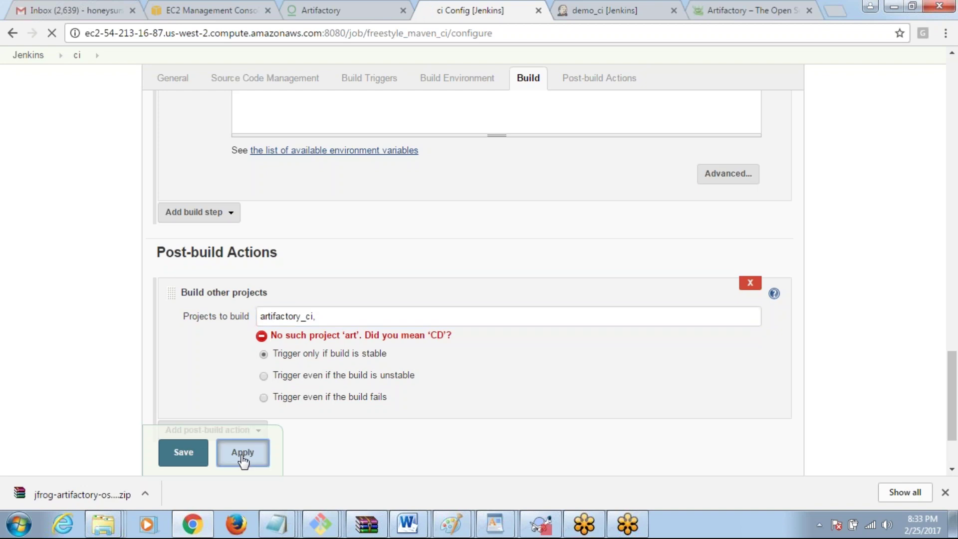
{"action": "left_click", "coordinate": [183, 452]}
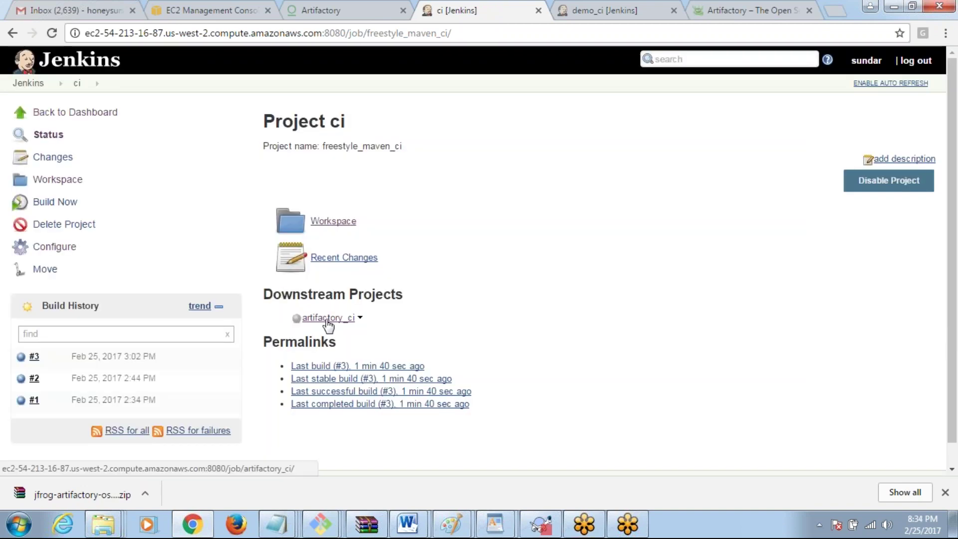
Open the artifactory_ci configuration and expand its Advanced project options
{"action": "left_click", "coordinate": [326, 319]}
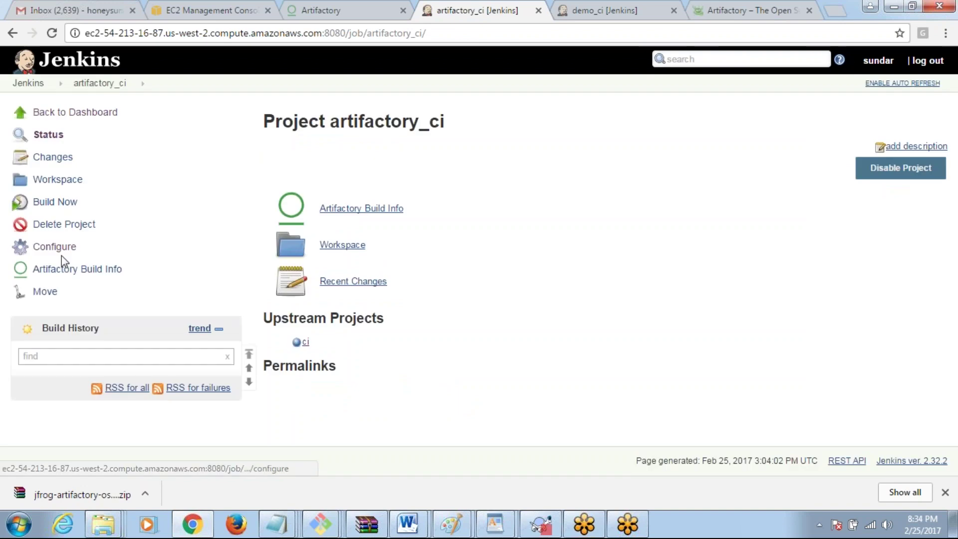
{"action": "left_click", "coordinate": [54, 247]}
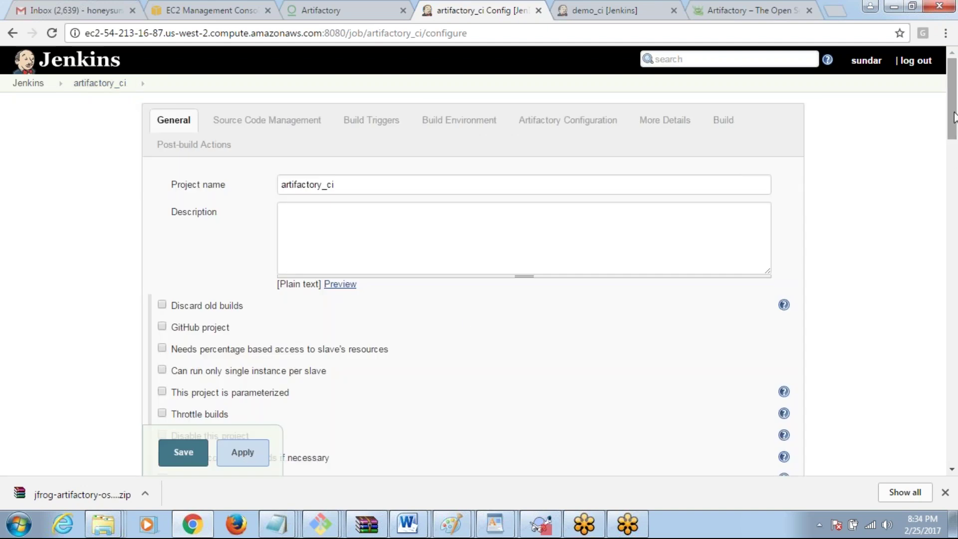
{"action": "left_click_drag", "start_coordinate": [954, 125], "coordinate": [953, 141]}
{"action": "scroll", "coordinate": [748, 284], "scroll_direction": "down", "scroll_amount": 3}
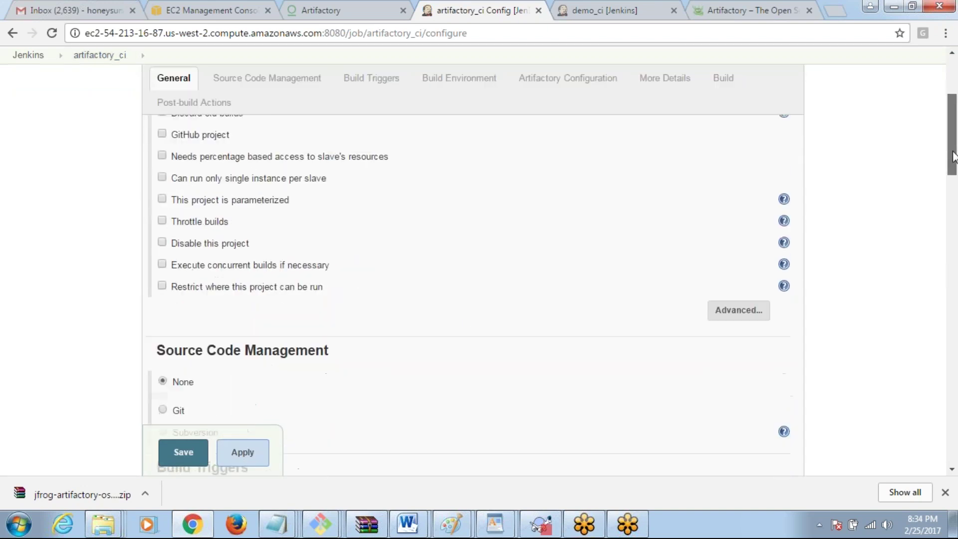
{"action": "left_click", "coordinate": [746, 289]}
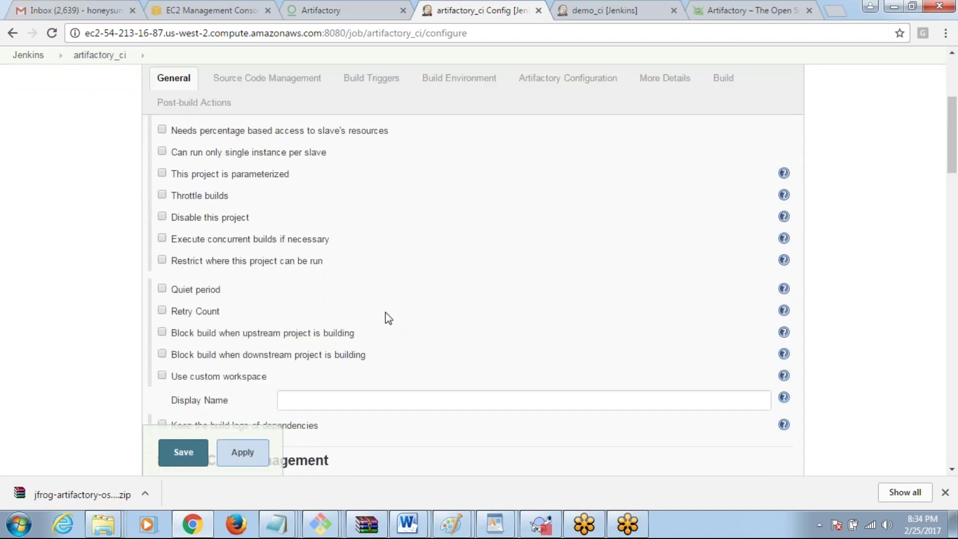
Tick Use custom workspace, clear the mistaken Directory text, and bring up the ubuntu server terminal
{"action": "left_click", "coordinate": [164, 375]}
{"action": "left_click", "coordinate": [443, 397]}
{"action": "type", "text": "grants.war"}
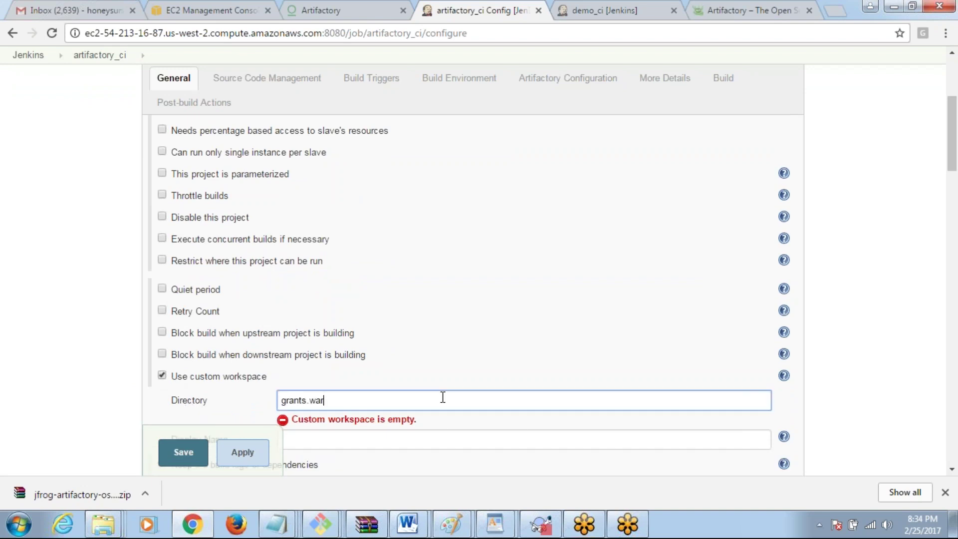
{"action": "key", "text": "ctrl+a"}
{"action": "key", "text": "BackSpace"}
{"action": "left_click", "coordinate": [326, 533]}
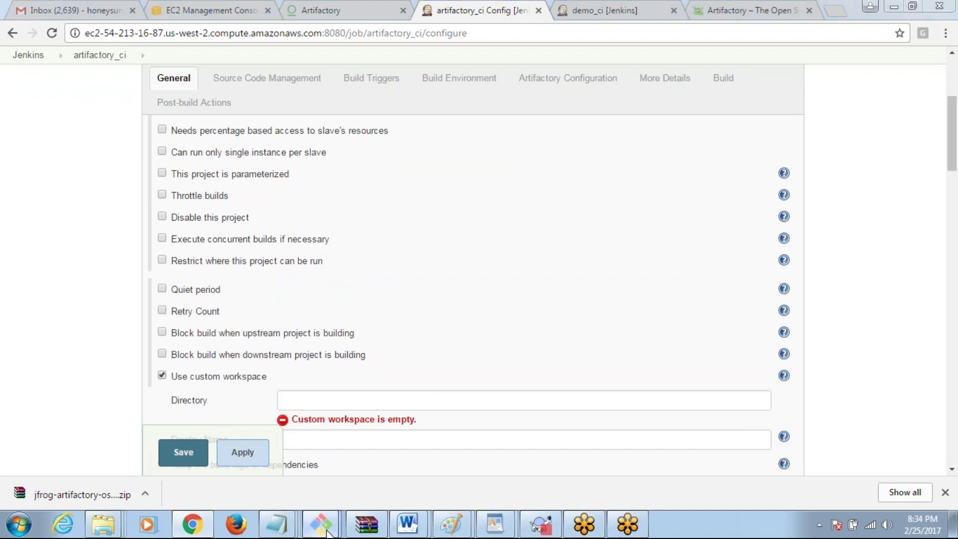
{"action": "left_click", "coordinate": [223, 462]}
Copy /var/lib/jenkins/workspace/custom_ws_ci from the prompt and cancel the half-typed pwd
{"action": "left_click_drag", "start_coordinate": [201, 484], "coordinate": [478, 491]}
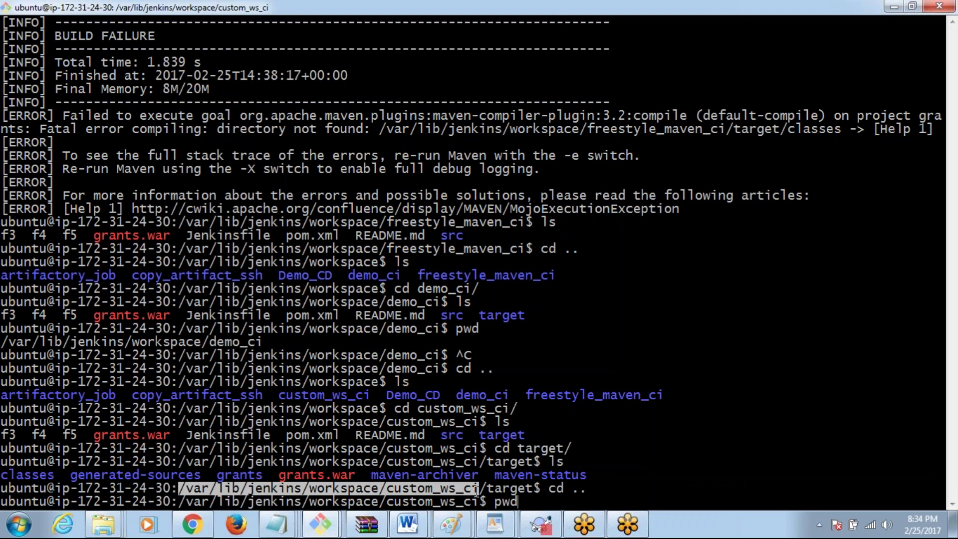
{"action": "left_click", "coordinate": [478, 488]}
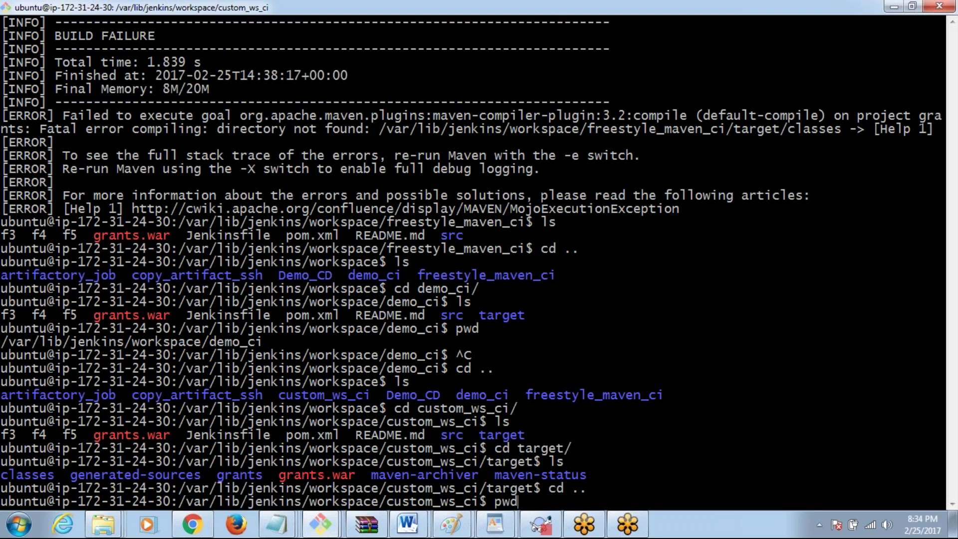
{"action": "key", "text": "ctrl+c"}
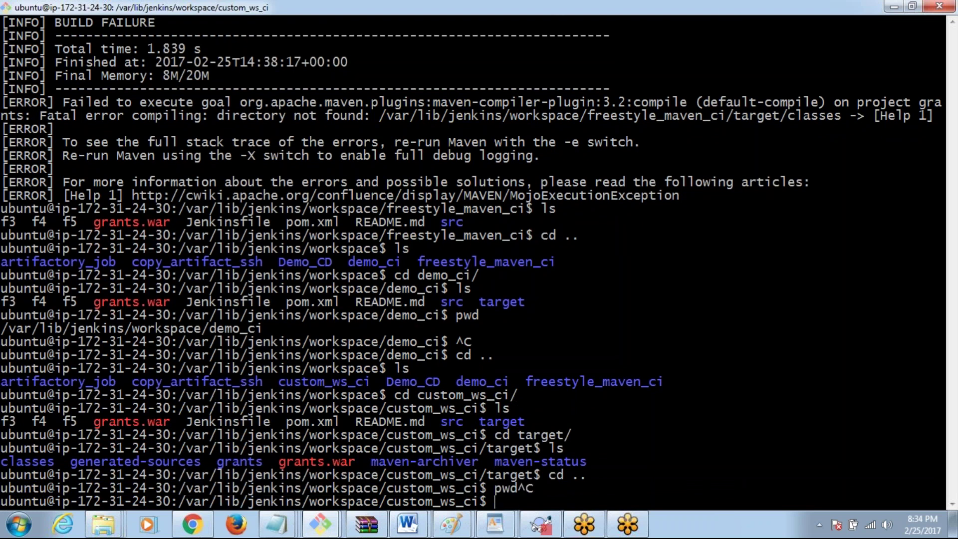
Paste the custom_ws_ci path into artifactory_ci's Directory, set display name demo_ci, and apply
{"action": "key", "text": "alt+Tab"}
{"action": "left_click", "coordinate": [364, 443]}
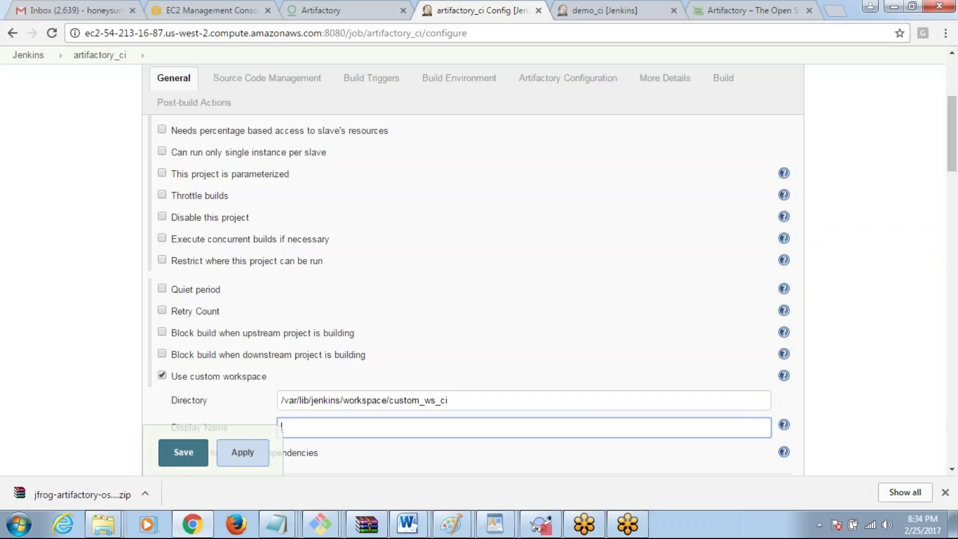
{"action": "type", "text": "demo_ci"}
{"action": "left_click", "coordinate": [249, 452]}
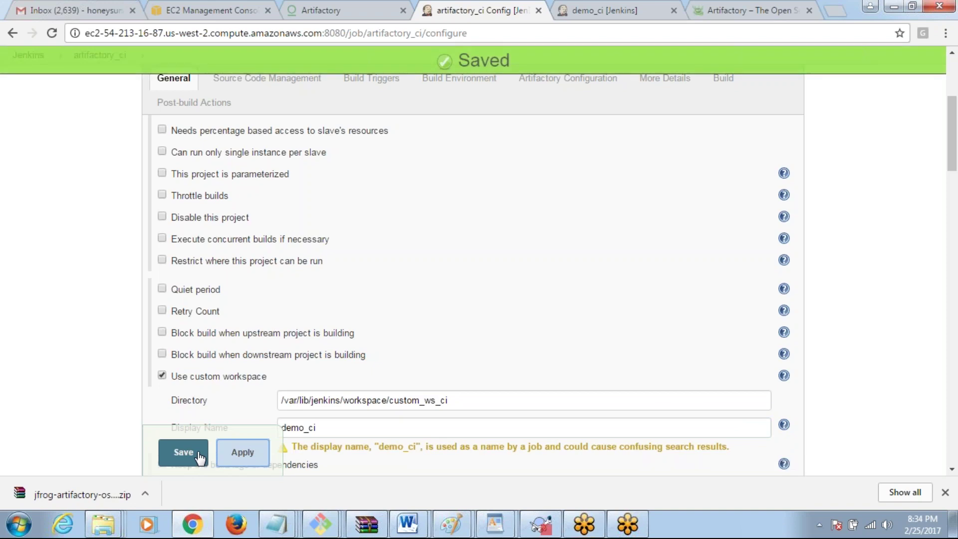
{"action": "left_click", "coordinate": [326, 429]}
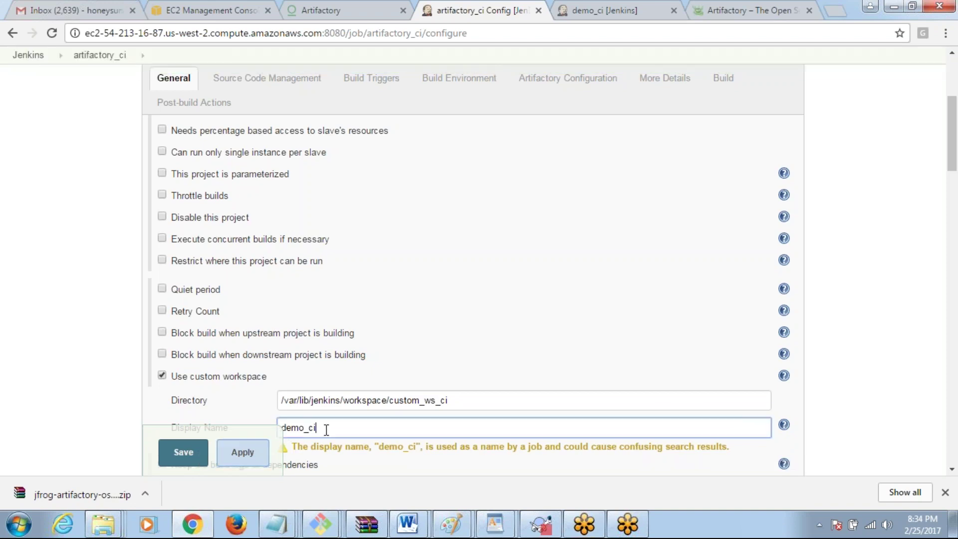
{"action": "left_click", "coordinate": [242, 452]}
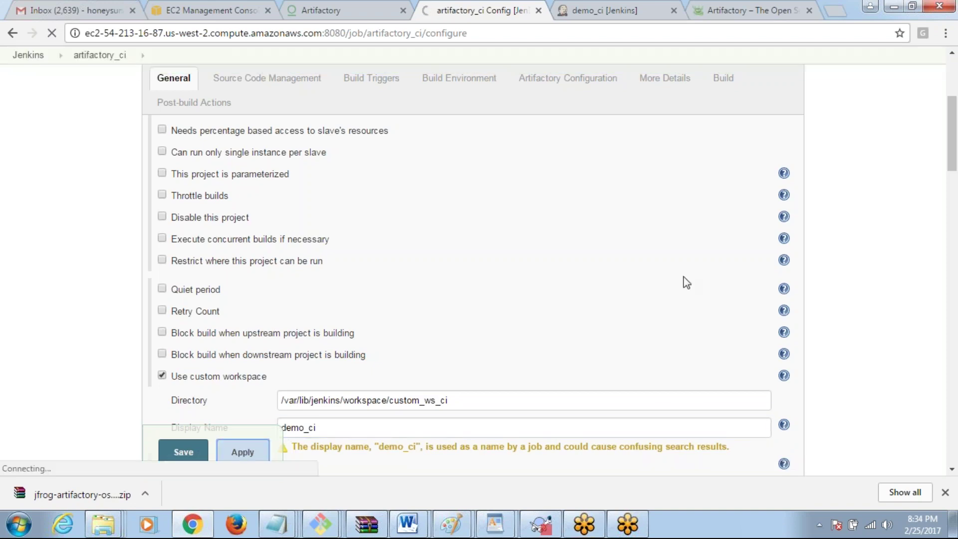
Select the workspace directory path, then bring back the Paint pipeline diagram and finish its pending text
{"action": "left_click_drag", "start_coordinate": [955, 160], "coordinate": [950, 247]}
{"action": "scroll", "coordinate": [950, 246], "scroll_direction": "up", "scroll_amount": 5}
{"action": "left_click_drag", "start_coordinate": [448, 149], "coordinate": [280, 149]}
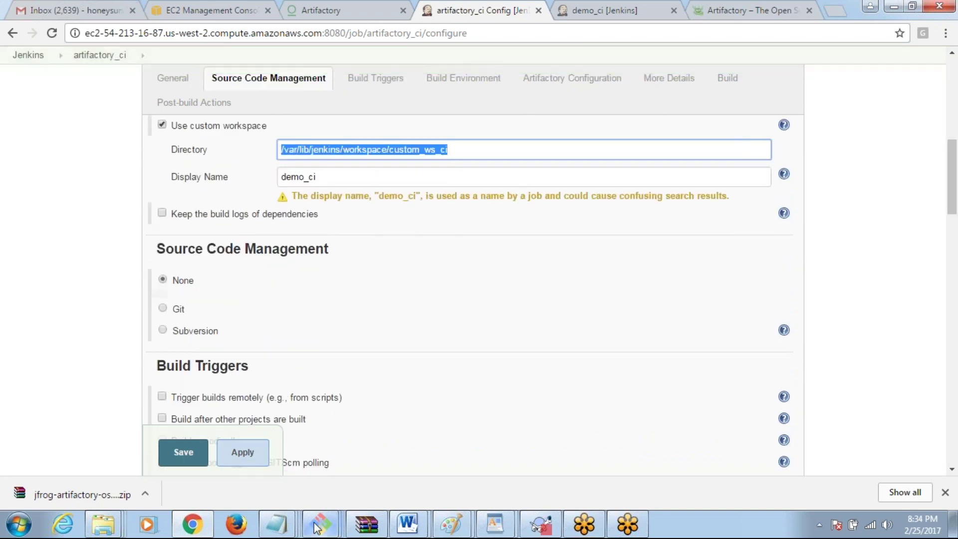
{"action": "mouse_move", "coordinate": [451, 523]}
{"action": "left_click", "coordinate": [371, 450]}
{"action": "left_click", "coordinate": [266, 179]}
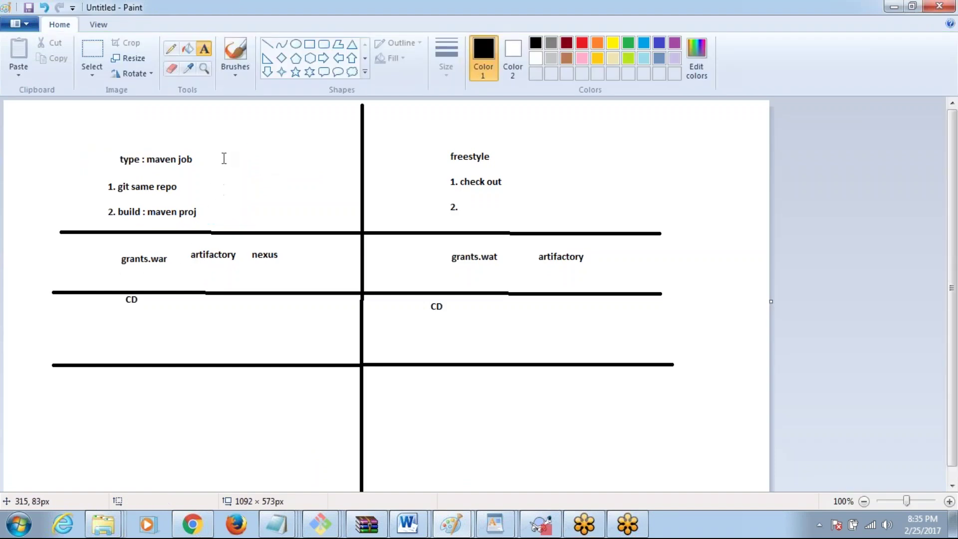
Pick the Line shape in Paint to draw straight connectors on the pipeline diagram
{"action": "left_click", "coordinate": [267, 44]}
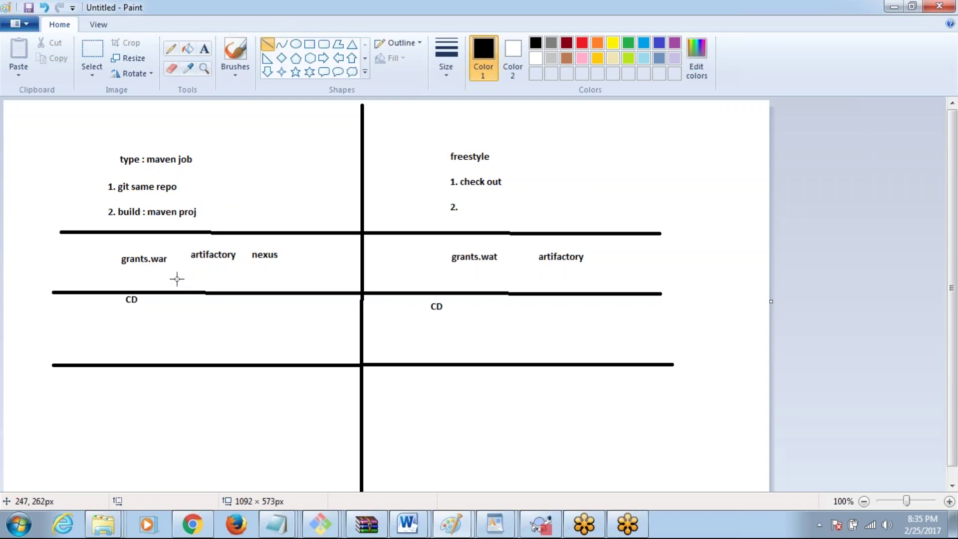
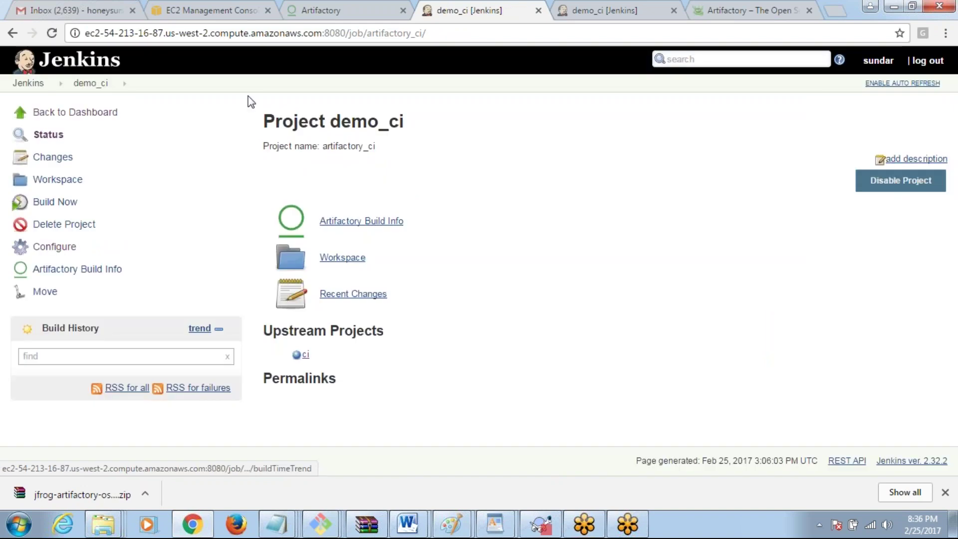
From the Jenkins dashboard, open the configuration page of the Demo_pipeline view
{"action": "left_click", "coordinate": [35, 85]}
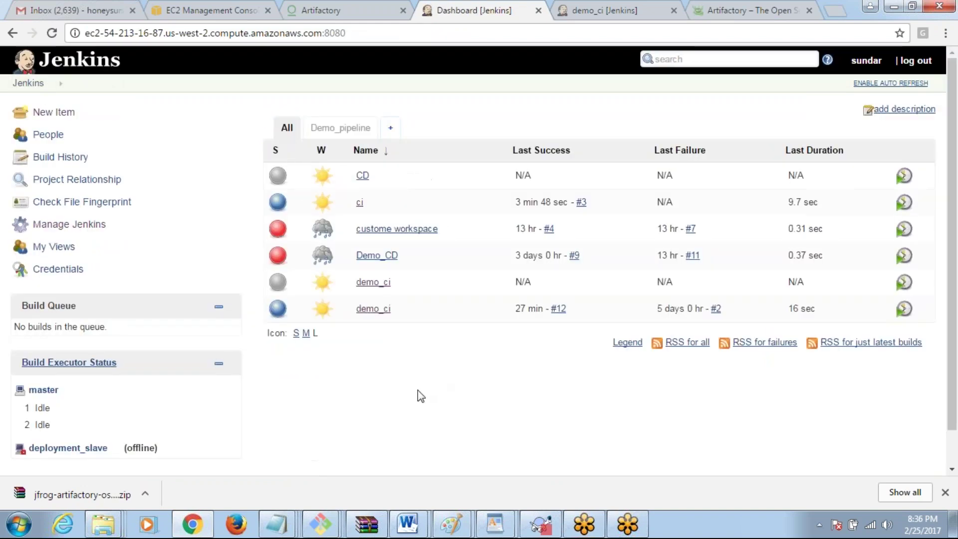
{"action": "left_click", "coordinate": [356, 131]}
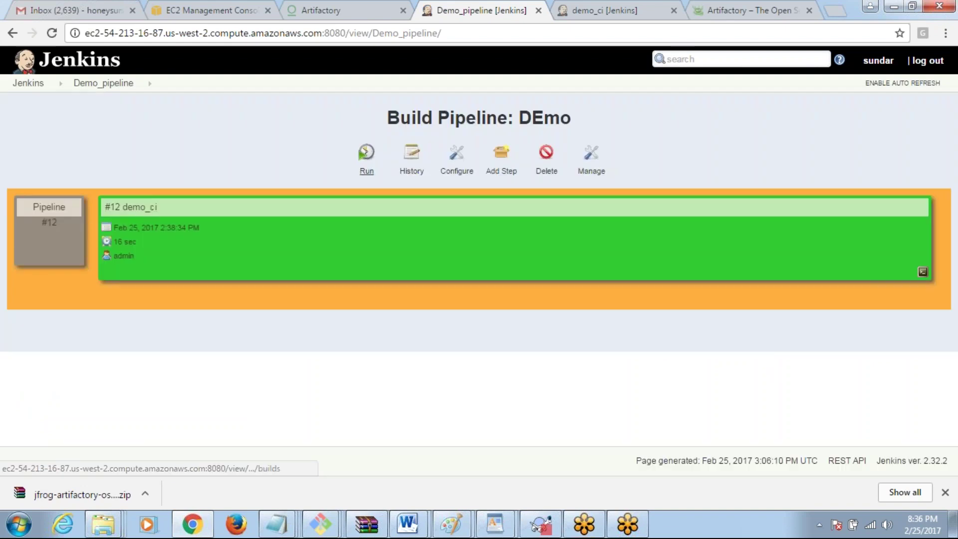
{"action": "left_click", "coordinate": [456, 165]}
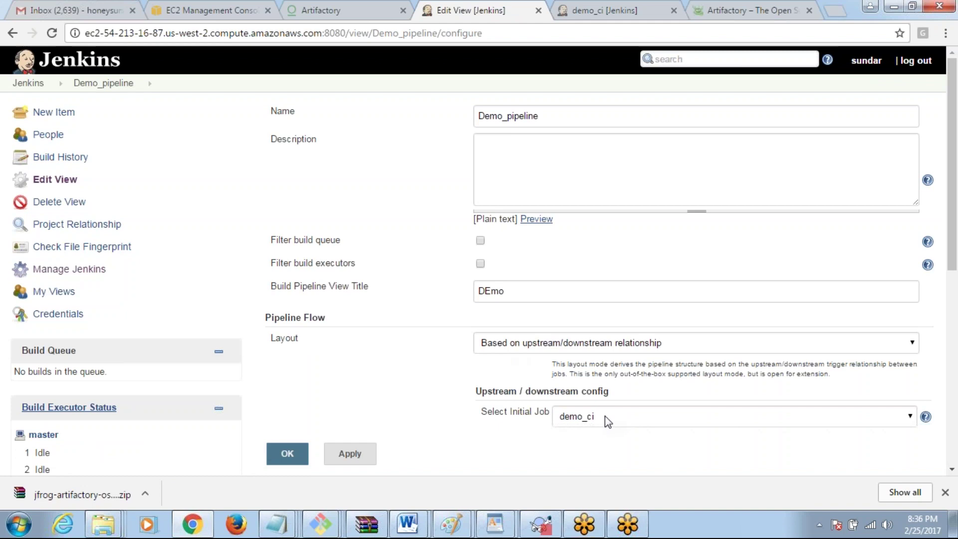
Try demo_ci » gratsweb Maven Webapp, then ci, as initial job, then leave without saving
{"action": "left_click", "coordinate": [602, 415]}
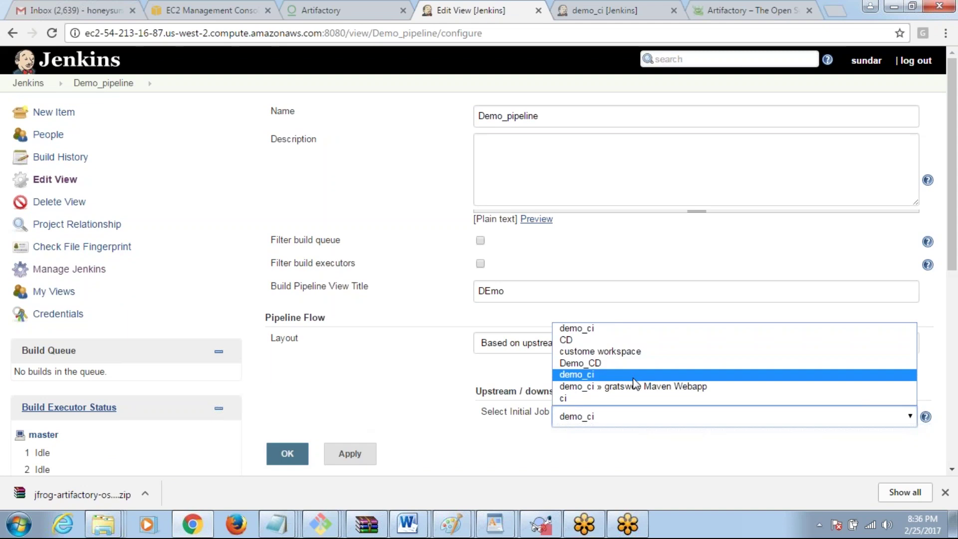
{"action": "left_click", "coordinate": [616, 415]}
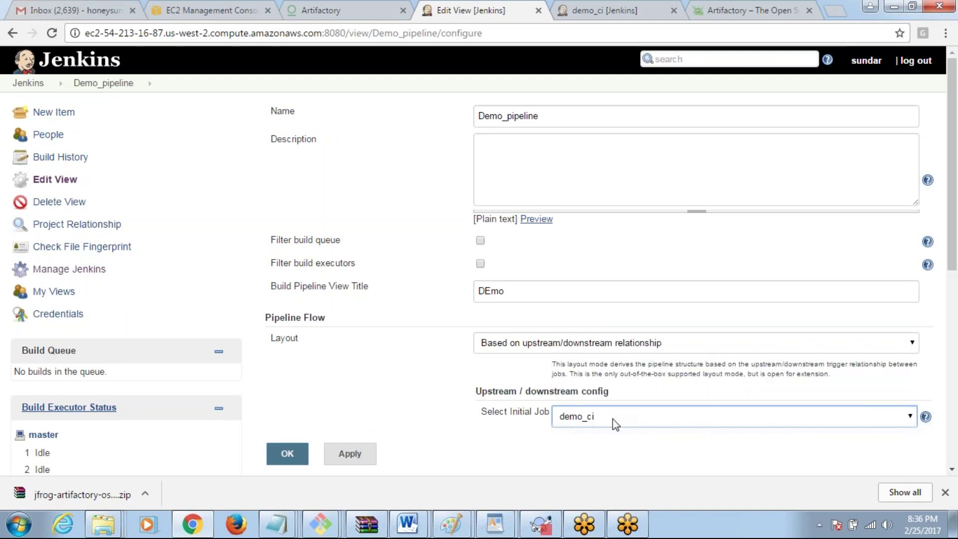
{"action": "left_click", "coordinate": [613, 420]}
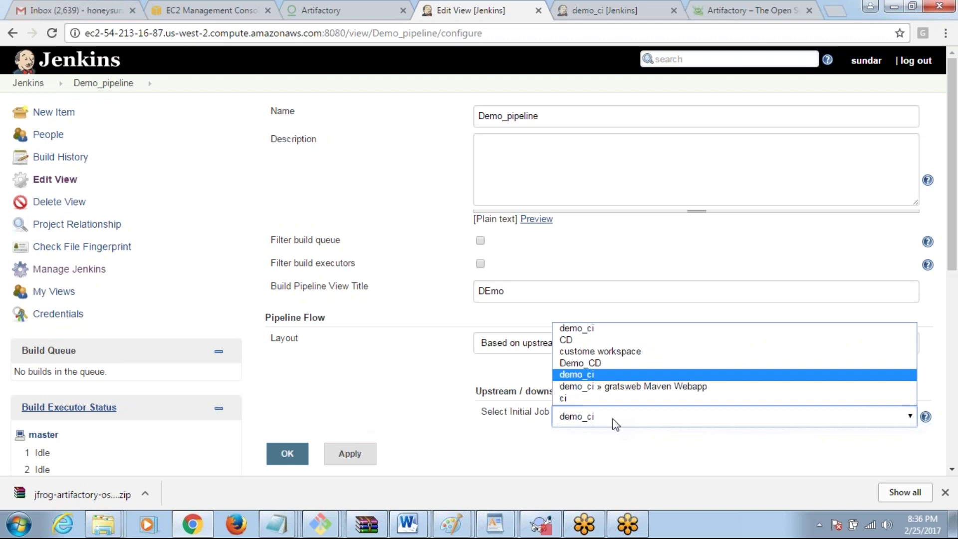
{"action": "left_click", "coordinate": [620, 388]}
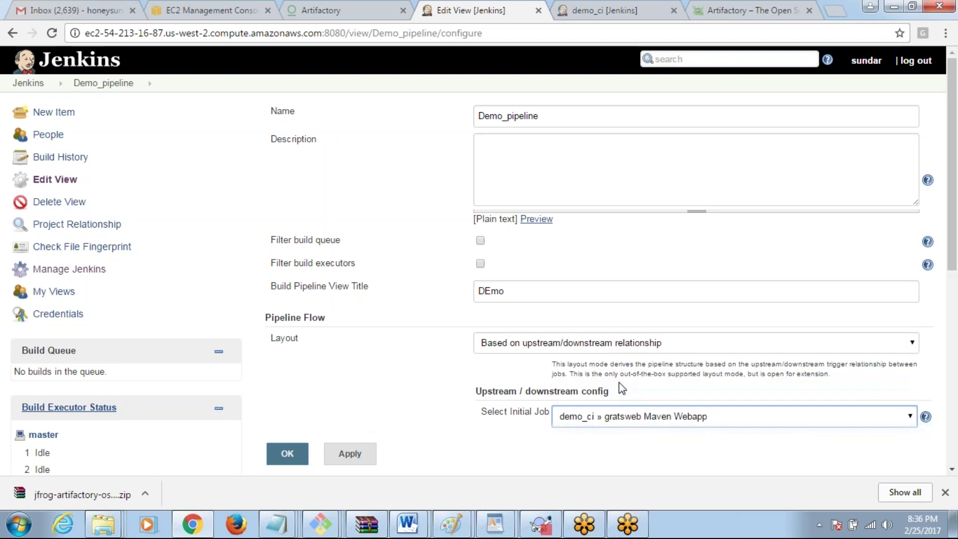
{"action": "left_click", "coordinate": [717, 416]}
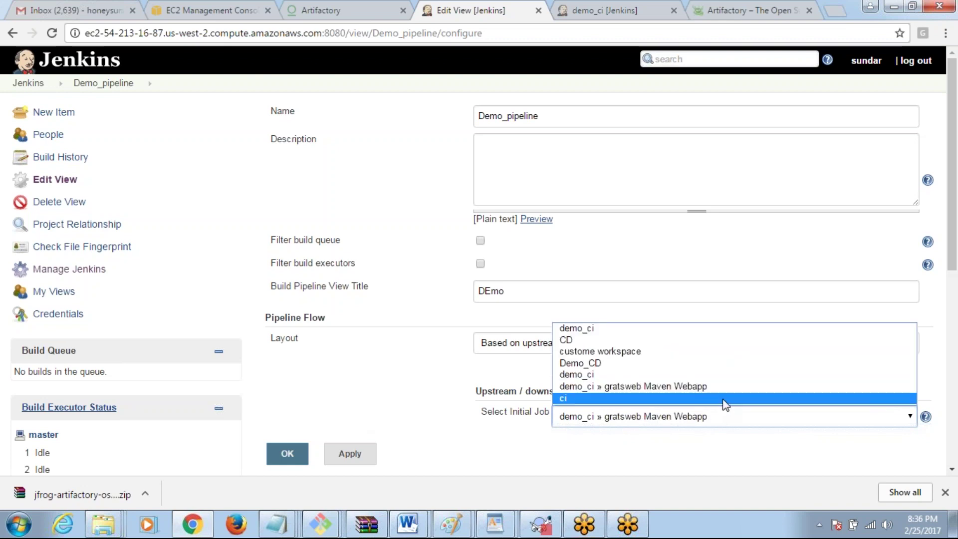
{"action": "left_click", "coordinate": [688, 398]}
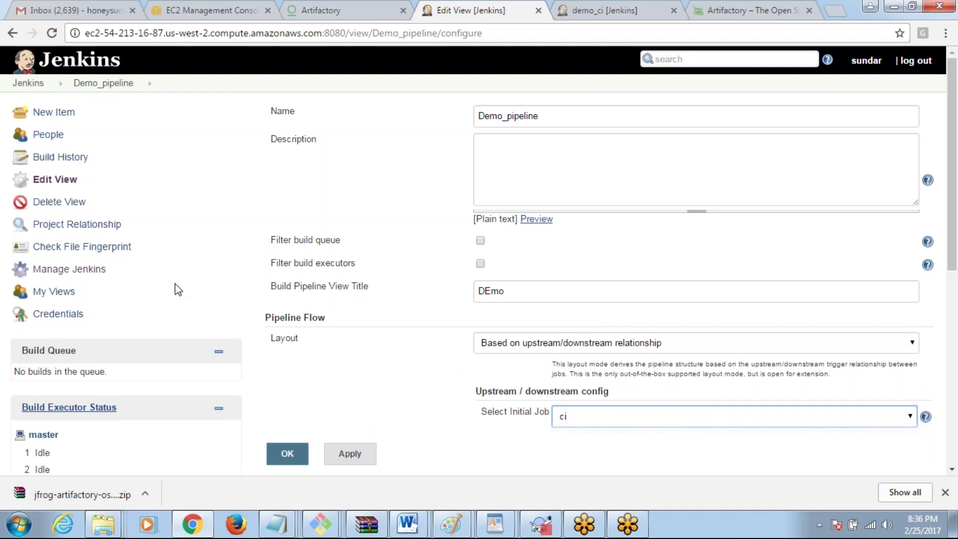
{"action": "left_click", "coordinate": [28, 83]}
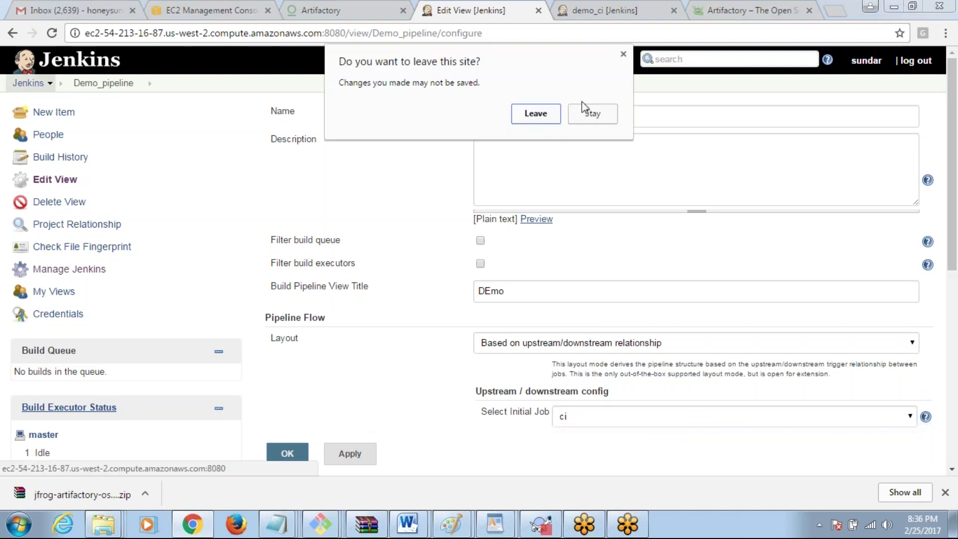
{"action": "left_click", "coordinate": [535, 114]}
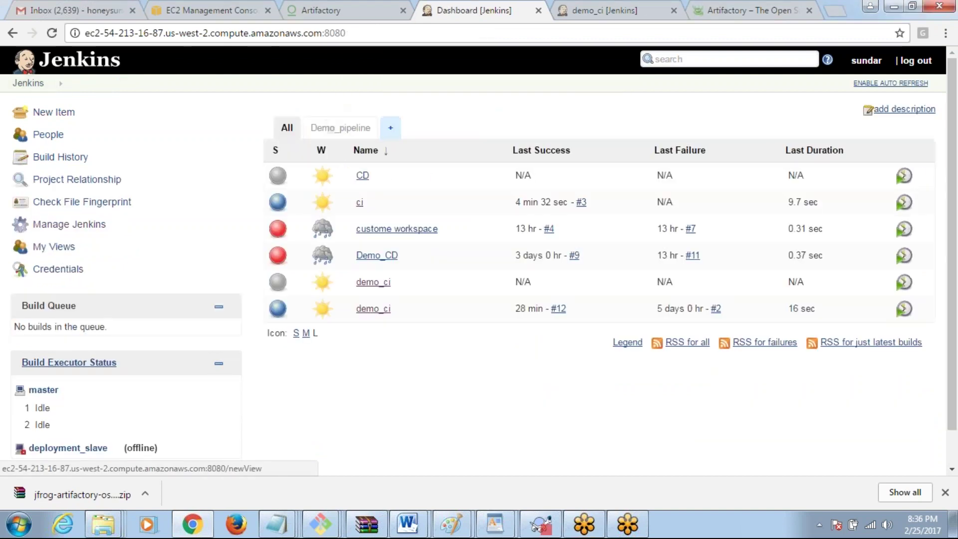
Create a new Build Pipeline View named demo_artifactory_pipeline
{"action": "left_click", "coordinate": [390, 128]}
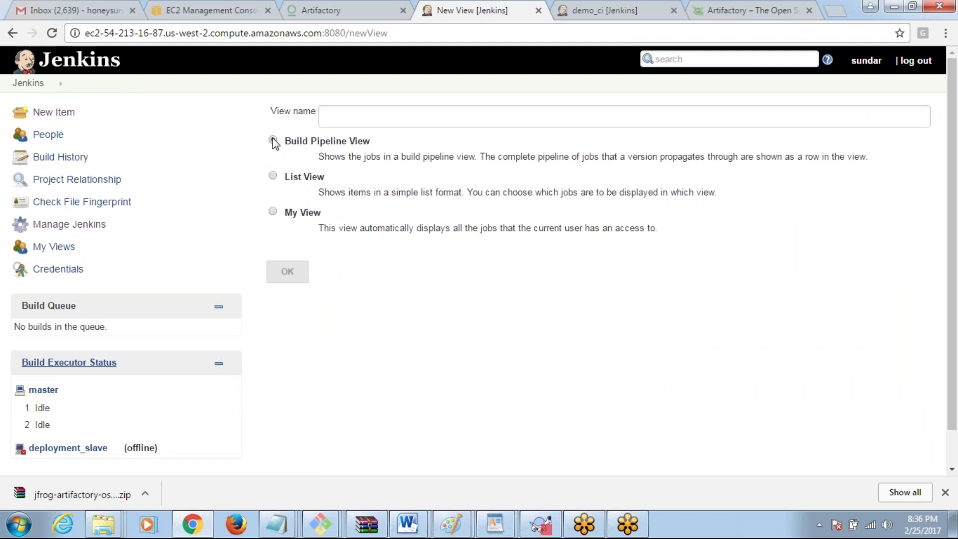
{"action": "left_click", "coordinate": [273, 141]}
{"action": "left_click", "coordinate": [338, 110]}
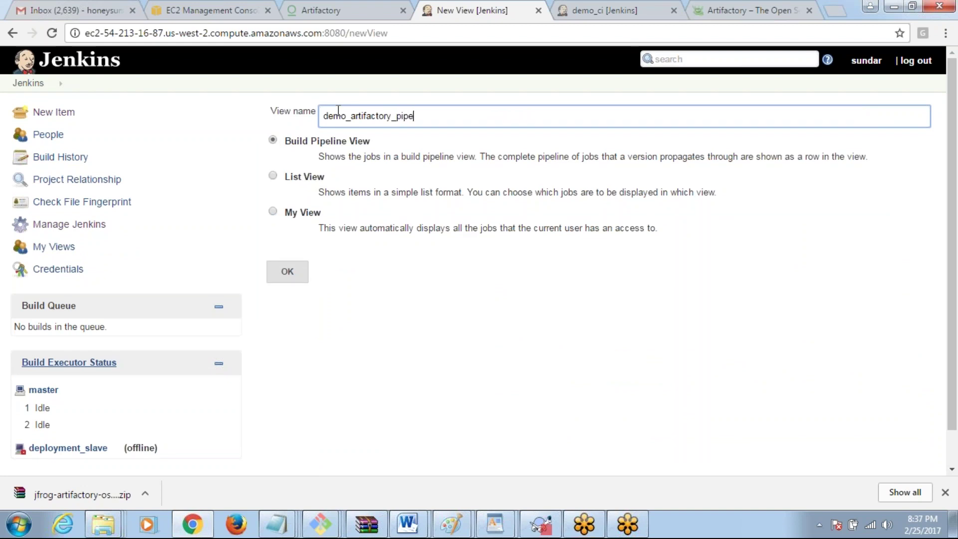
{"action": "left_click", "coordinate": [303, 265]}
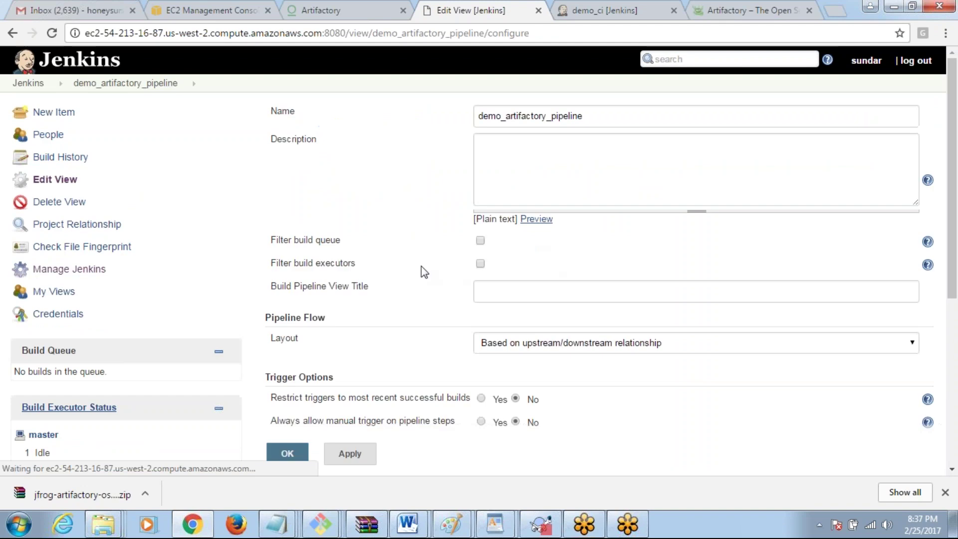
Check the view's initial job list, then show the dashboard in the other browser tab
{"action": "left_click", "coordinate": [612, 417]}
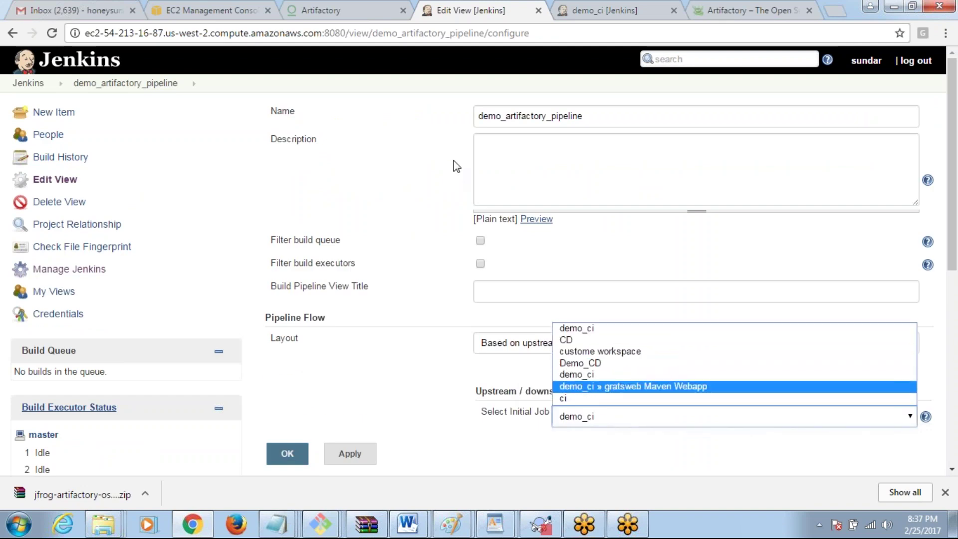
{"action": "left_click", "coordinate": [613, 10]}
{"action": "left_click", "coordinate": [614, 10]}
{"action": "left_click", "coordinate": [28, 83]}
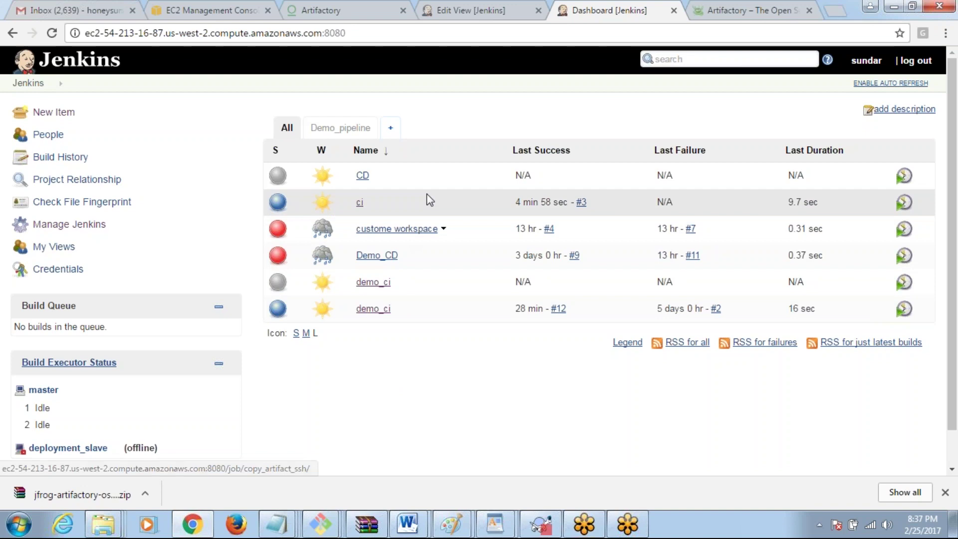
Look at the custome workspace project, then sort jobs by Last Success and open ci
{"action": "left_click", "coordinate": [468, 14]}
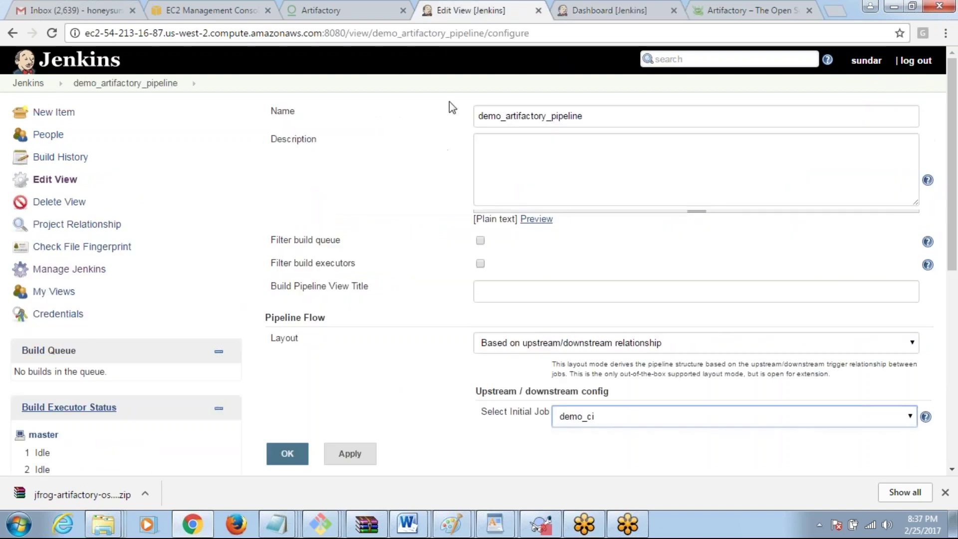
{"action": "left_click", "coordinate": [601, 11]}
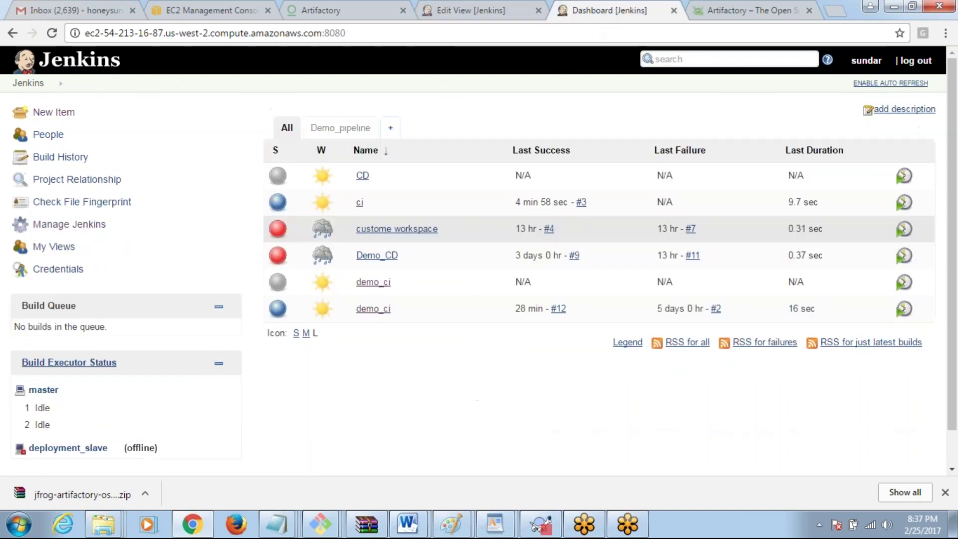
{"action": "left_click", "coordinate": [381, 235]}
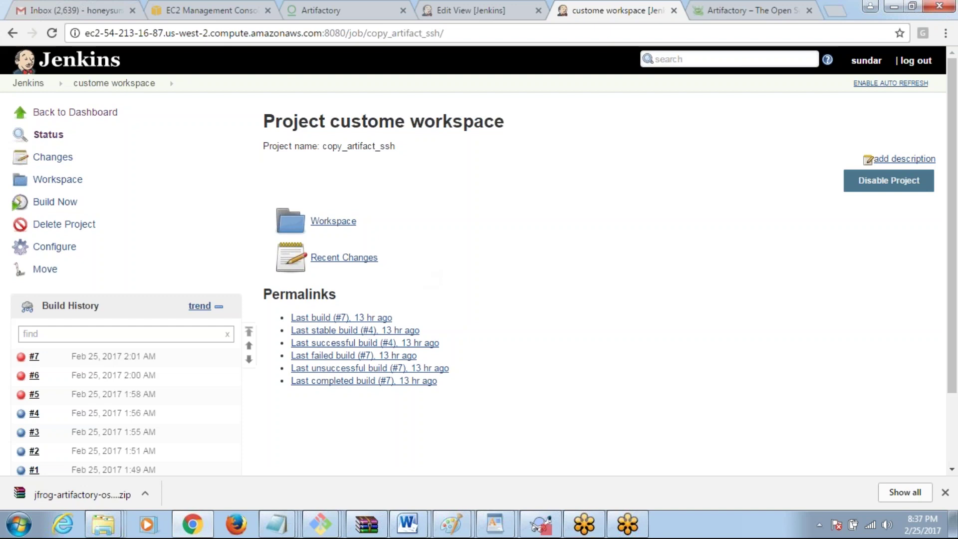
{"action": "left_click", "coordinate": [30, 84]}
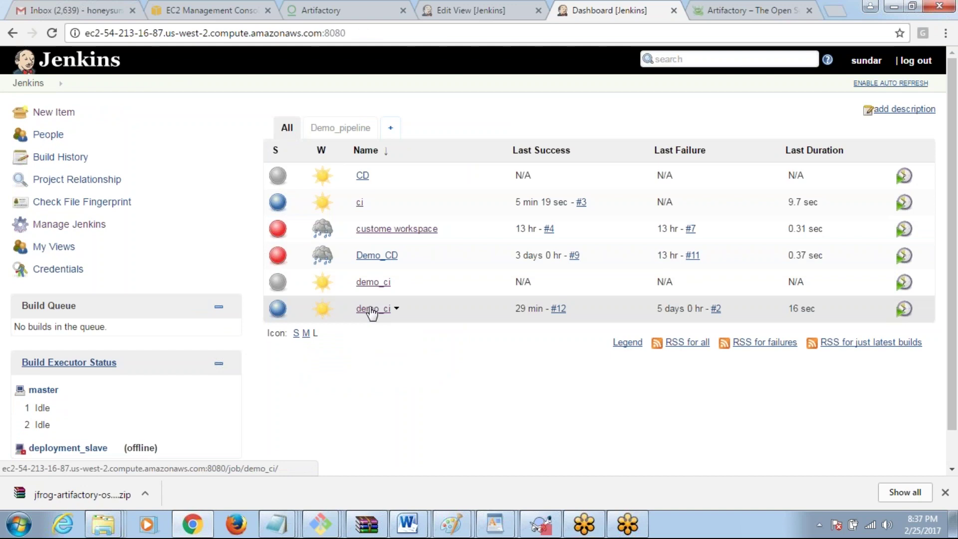
{"action": "left_click", "coordinate": [541, 150]}
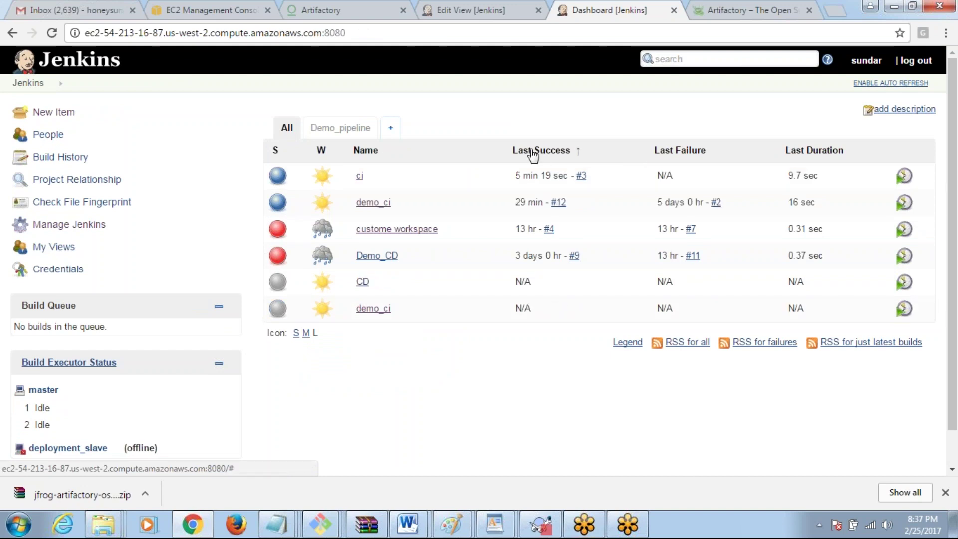
{"action": "left_click", "coordinate": [359, 176]}
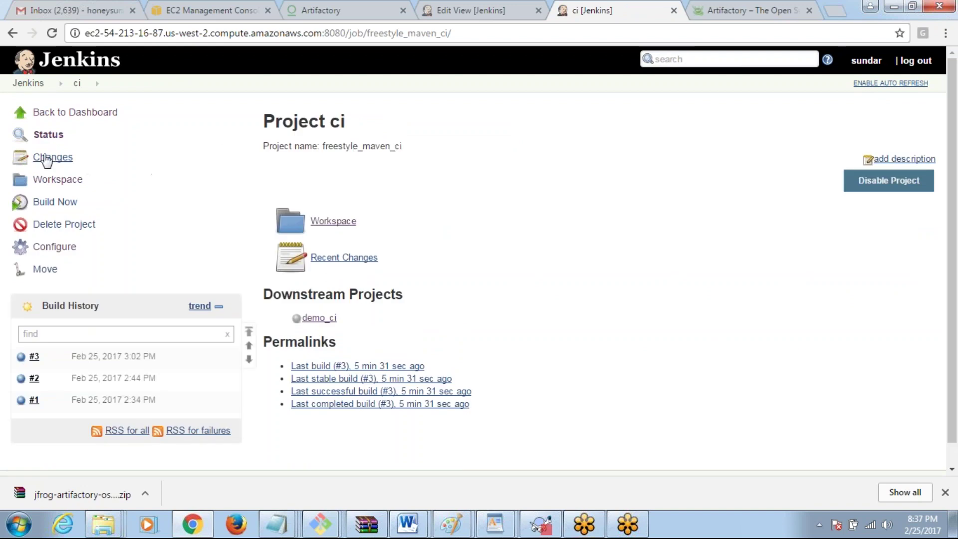
Open the ci job's configuration and expand its General advanced settings
{"action": "left_click", "coordinate": [54, 247]}
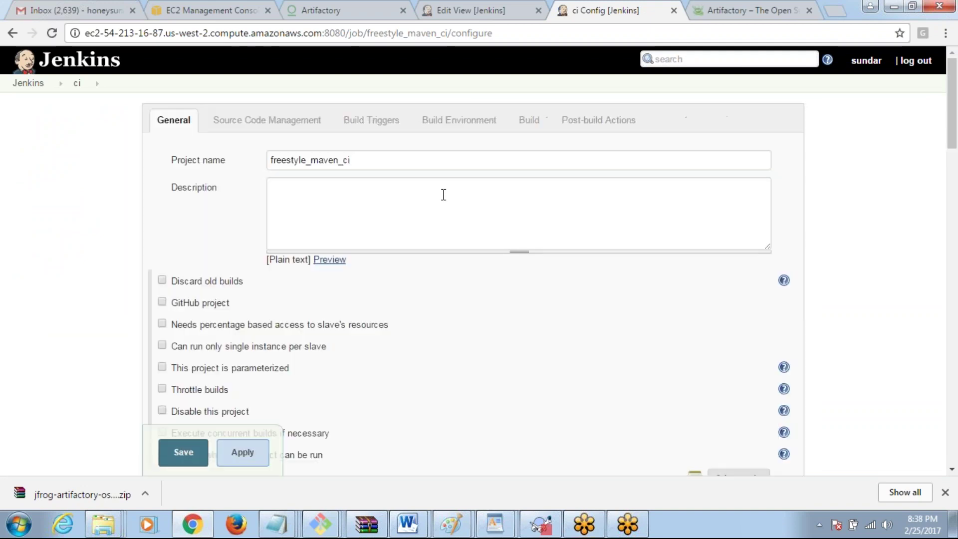
{"action": "left_click_drag", "start_coordinate": [352, 160], "coordinate": [265, 160]}
{"action": "key", "text": "ctrl+c"}
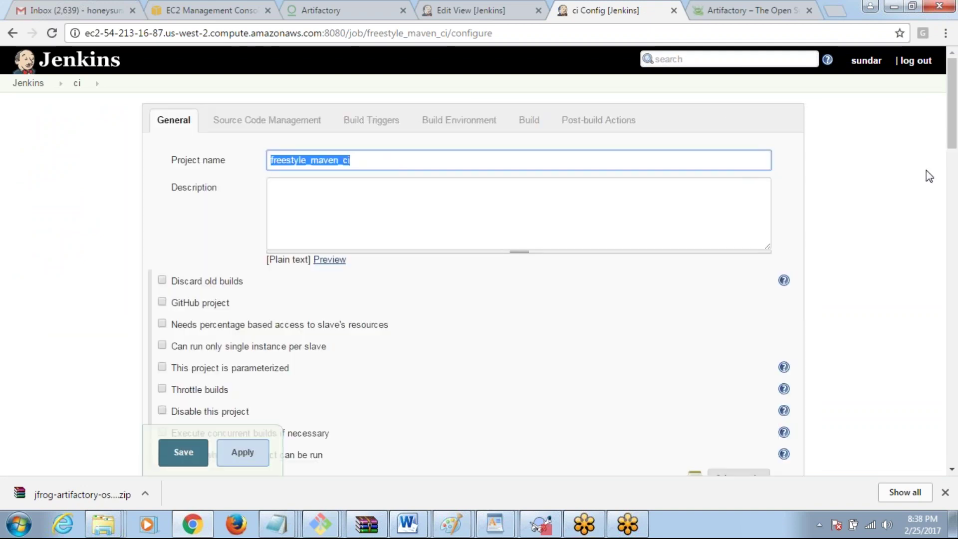
{"action": "scroll", "coordinate": [814, 232], "scroll_direction": "down", "scroll_amount": 5}
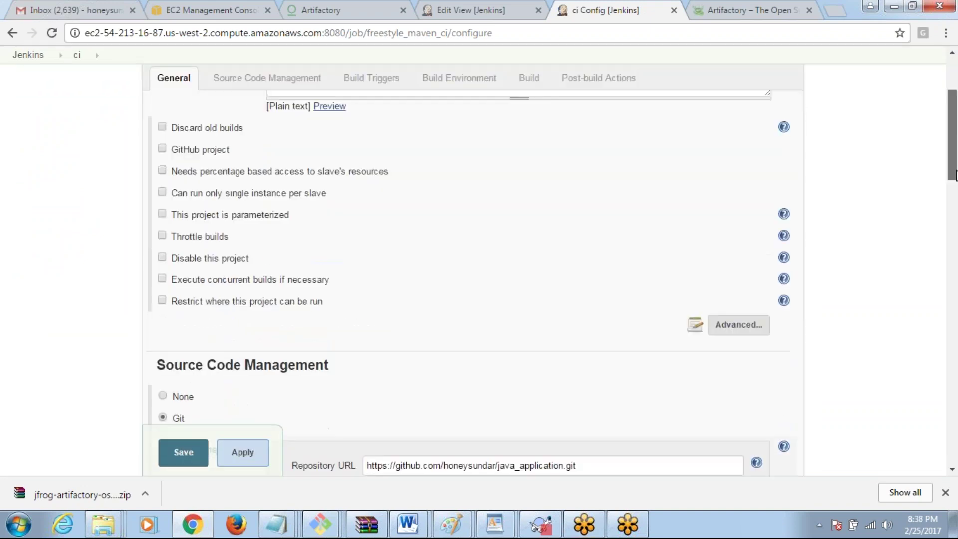
{"action": "left_click", "coordinate": [738, 244]}
Replace the display name 'ci' with freestyle_maven_ci
{"action": "left_click_drag", "start_coordinate": [305, 389], "coordinate": [266, 388]}
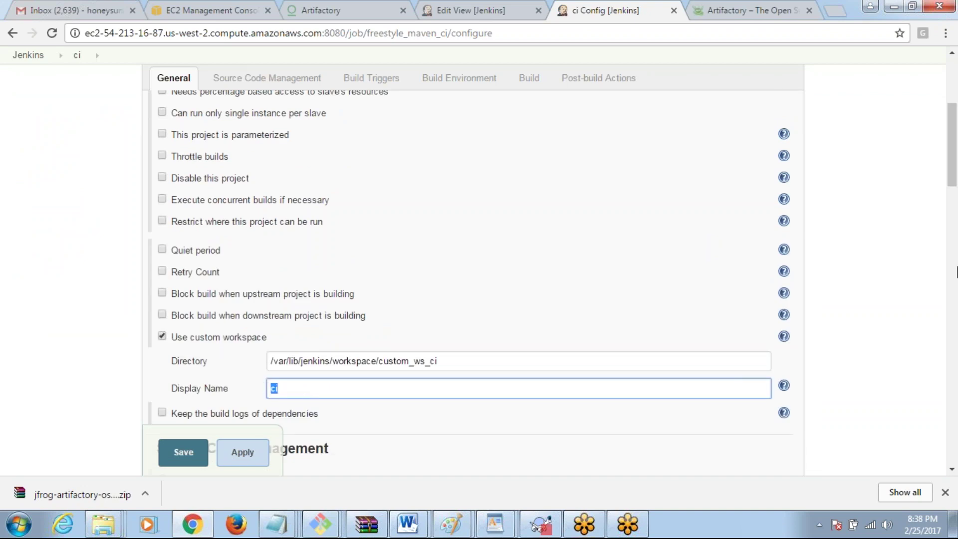
{"action": "left_click_drag", "start_coordinate": [956, 155], "coordinate": [957, 105]}
{"action": "left_click_drag", "start_coordinate": [353, 150], "coordinate": [238, 145]}
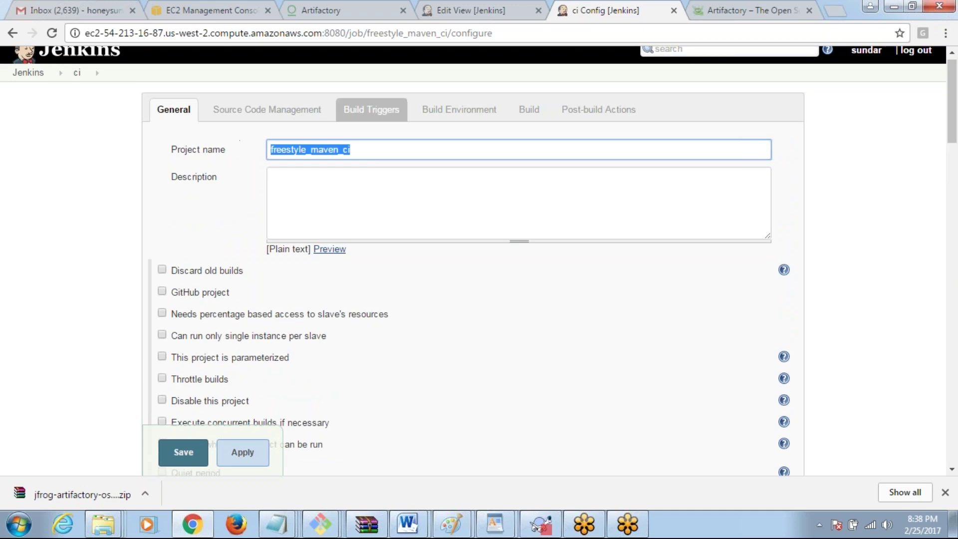
{"action": "left_click_drag", "start_coordinate": [955, 111], "coordinate": [954, 244]}
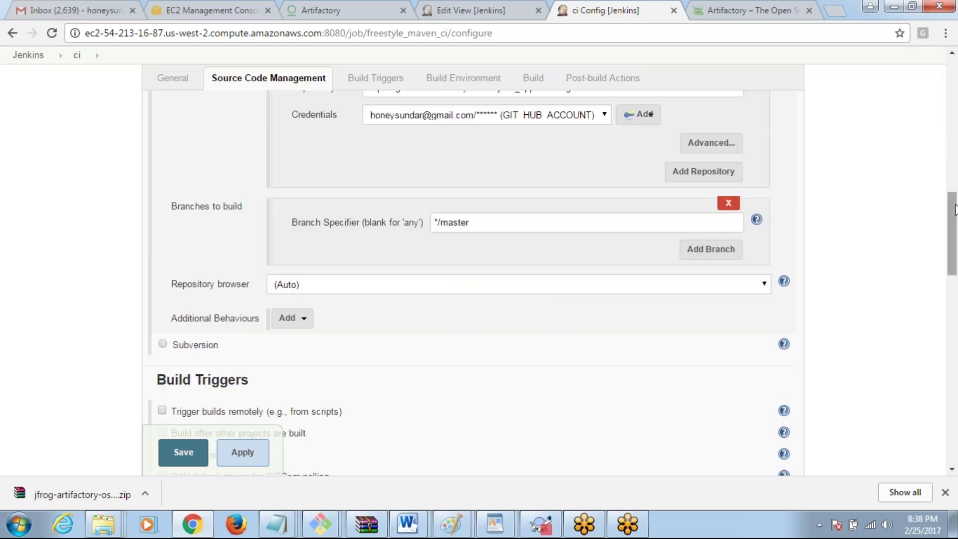
{"action": "left_click_drag", "start_coordinate": [955, 212], "coordinate": [954, 147]}
{"action": "left_click_drag", "start_coordinate": [289, 227], "coordinate": [152, 234]}
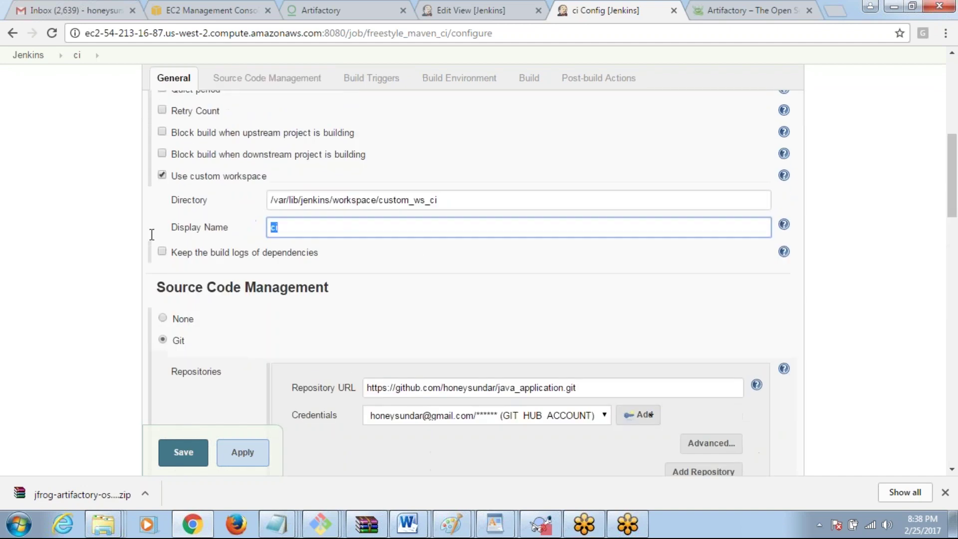
{"action": "key", "text": "ctrl+v"}
Apply and save the job, then reopen the pipeline view's initial job list
{"action": "left_click", "coordinate": [242, 452]}
{"action": "left_click", "coordinate": [196, 458]}
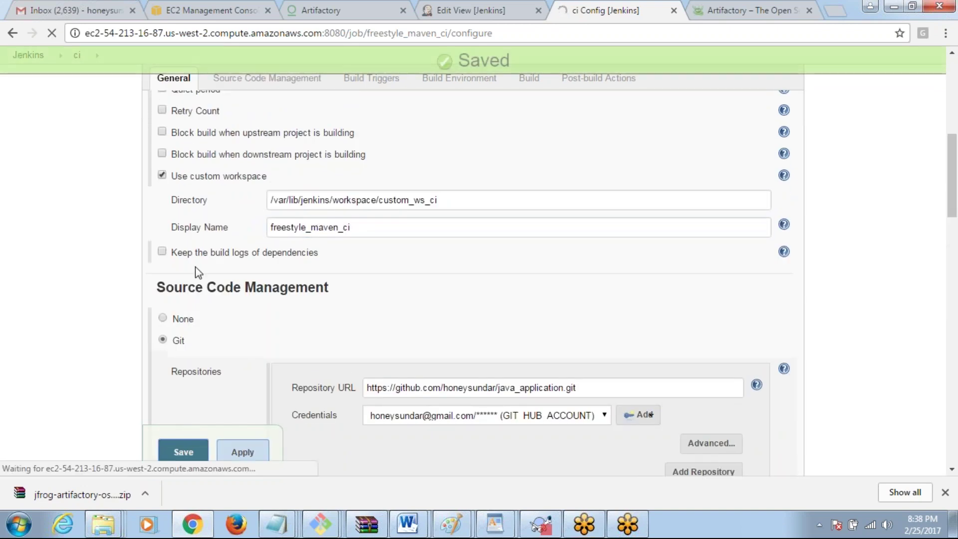
{"action": "key", "text": "ctrl+shift+Tab"}
{"action": "left_click", "coordinate": [606, 415]}
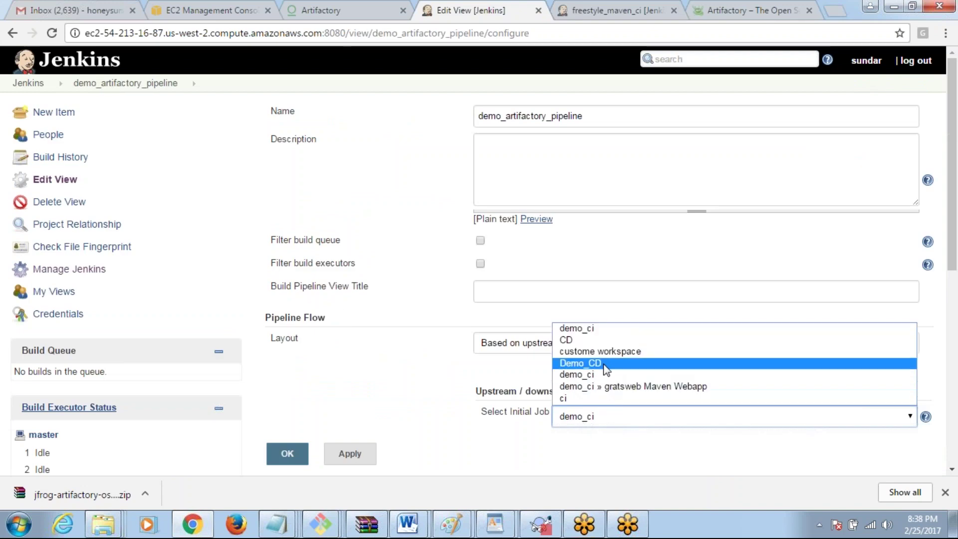
Reload the view settings, pick freestyle_maven_ci as initial job, then apply and save
{"action": "left_click", "coordinate": [586, 398]}
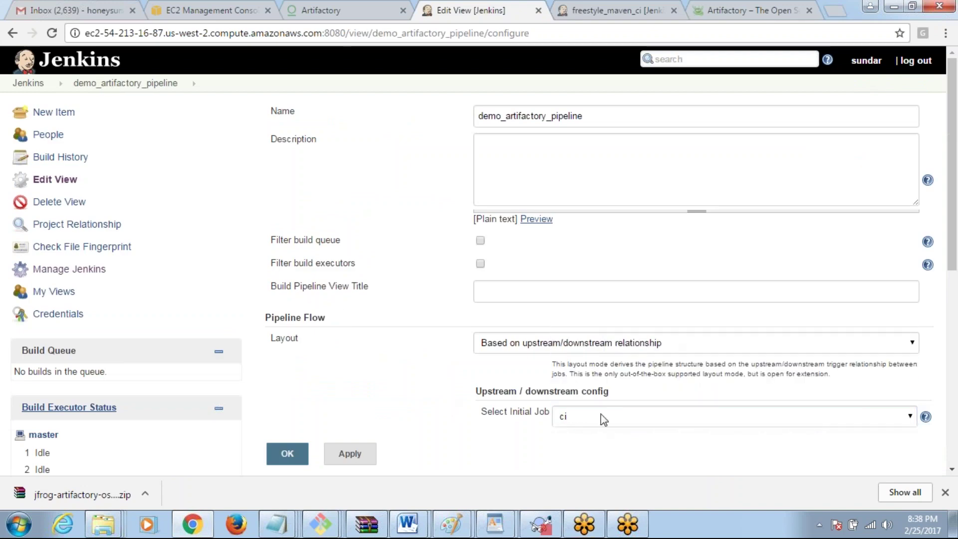
{"action": "left_click", "coordinate": [344, 32]}
{"action": "key", "text": "Return"}
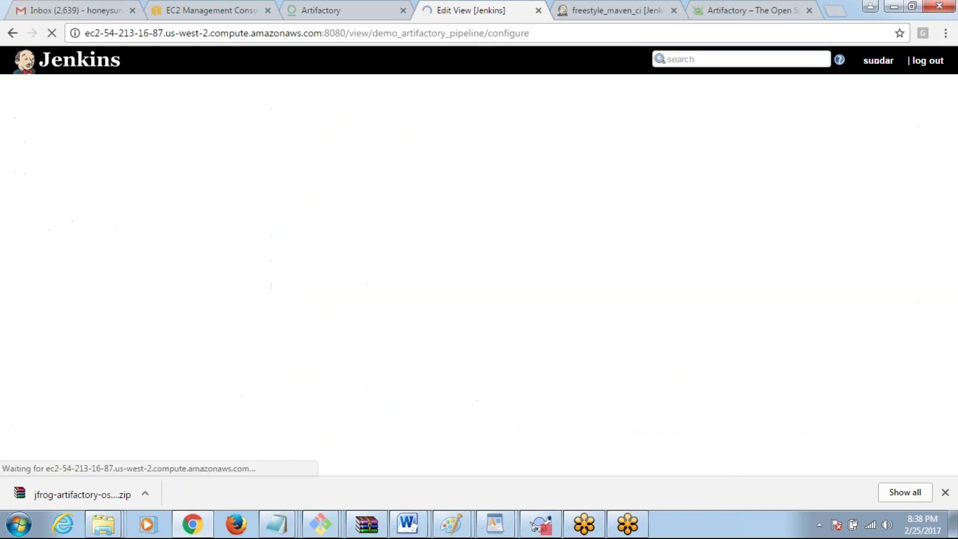
{"action": "left_click", "coordinate": [605, 420]}
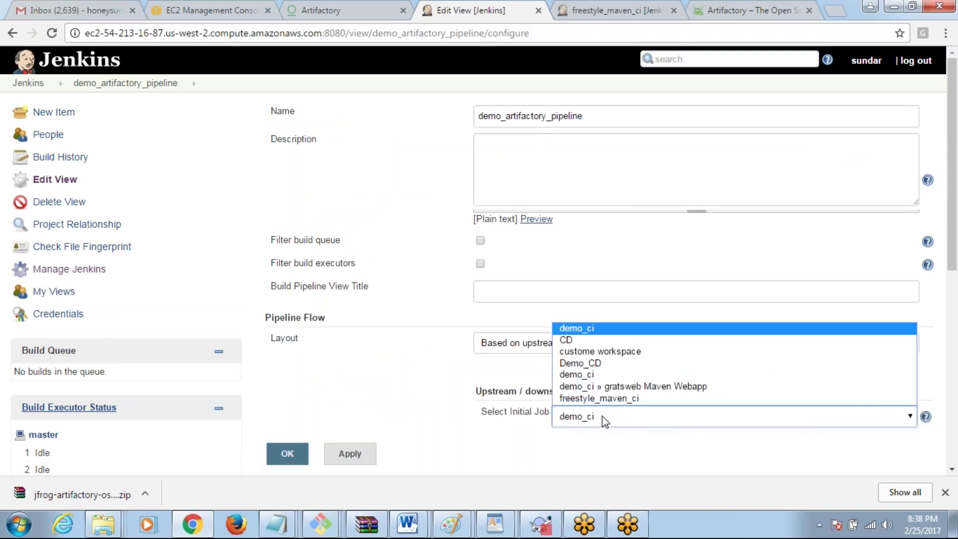
{"action": "left_click", "coordinate": [603, 399]}
{"action": "left_click", "coordinate": [357, 455]}
{"action": "left_click", "coordinate": [289, 454]}
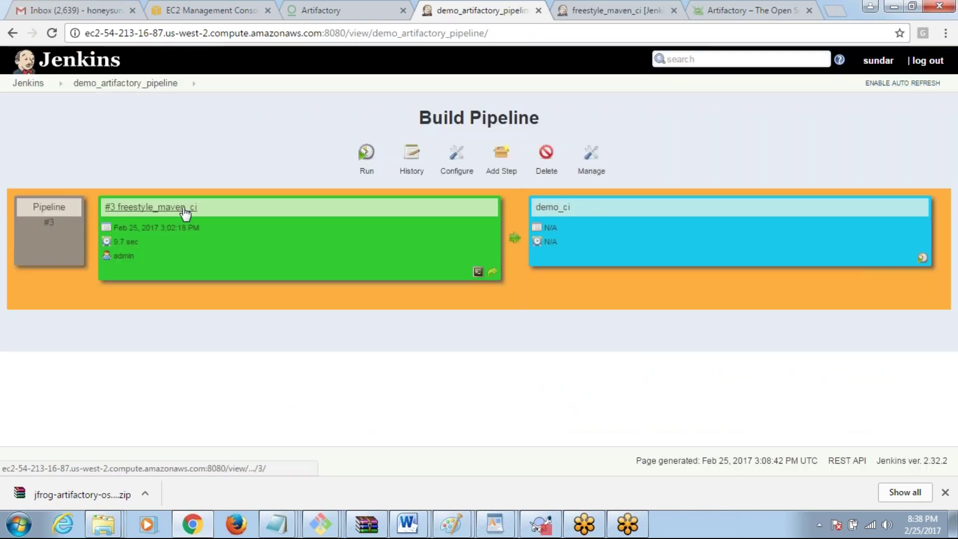
Inspect freestyle_maven_ci build #3, then rerun the pipeline with auto refresh enabled
{"action": "left_click", "coordinate": [186, 211]}
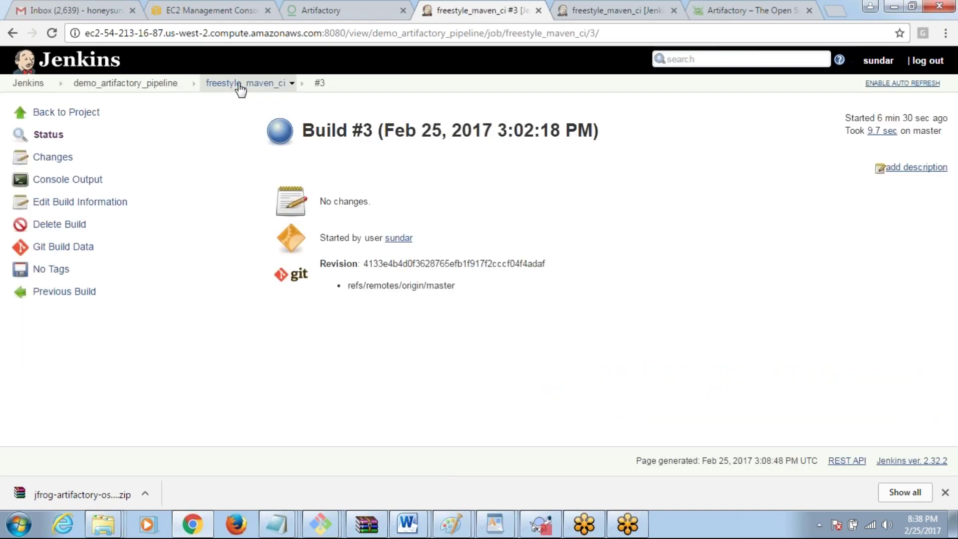
{"action": "left_click", "coordinate": [246, 83]}
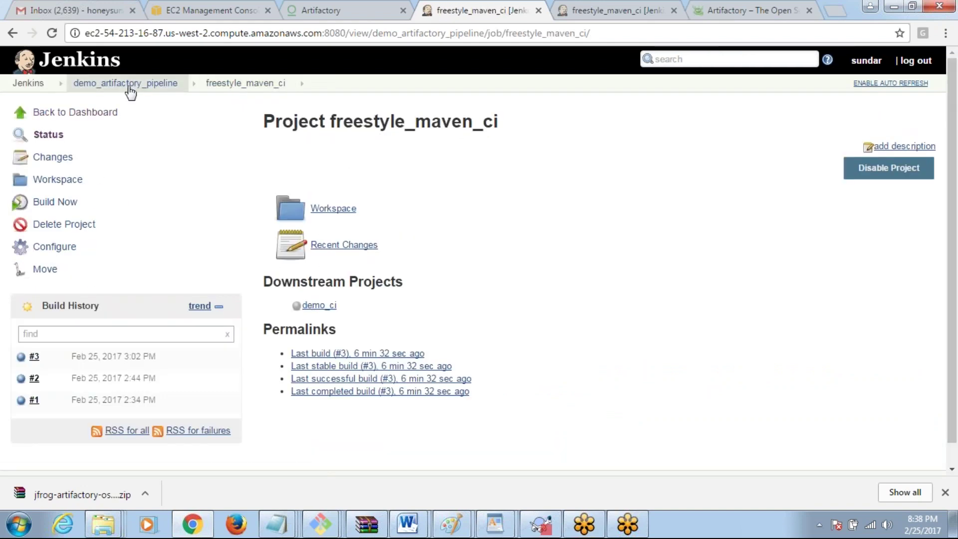
{"action": "left_click", "coordinate": [129, 85]}
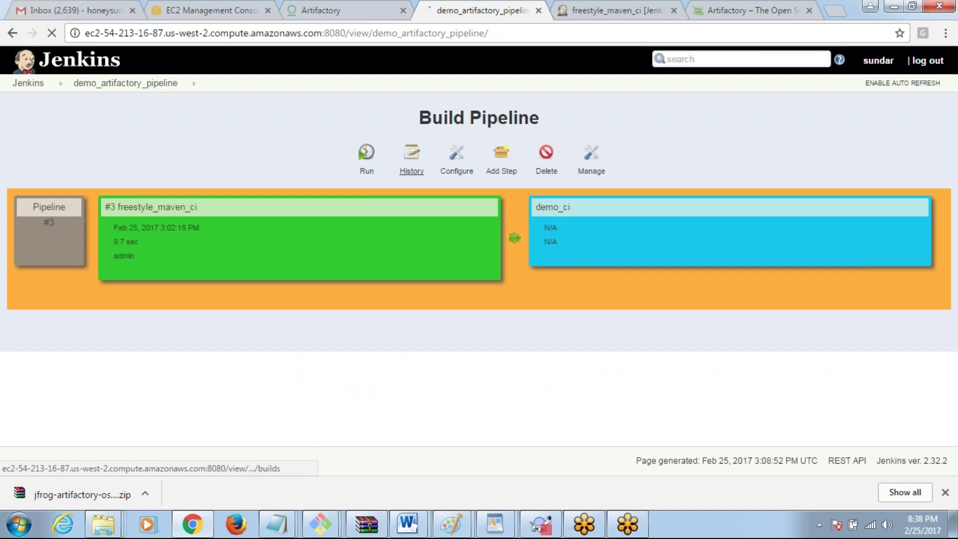
{"action": "left_click", "coordinate": [366, 153]}
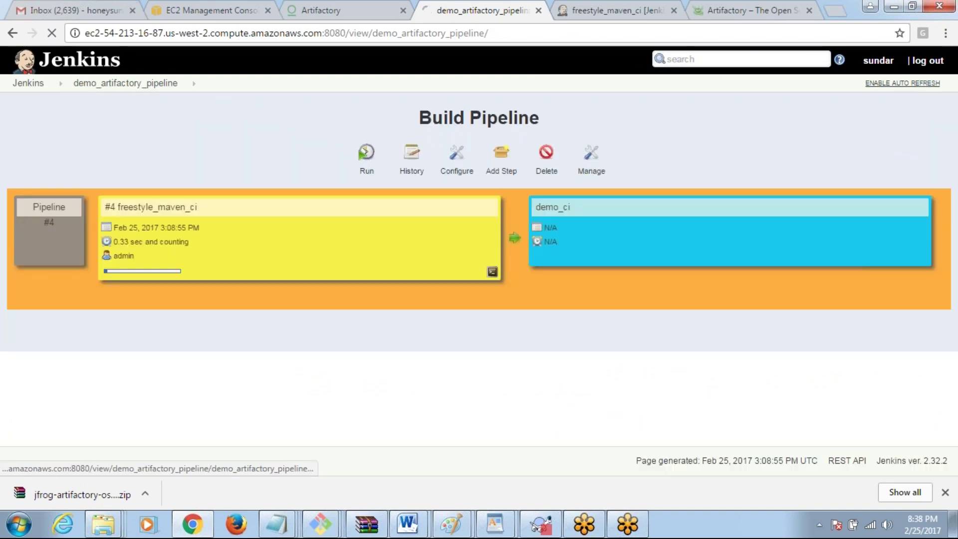
{"action": "left_click", "coordinate": [901, 83]}
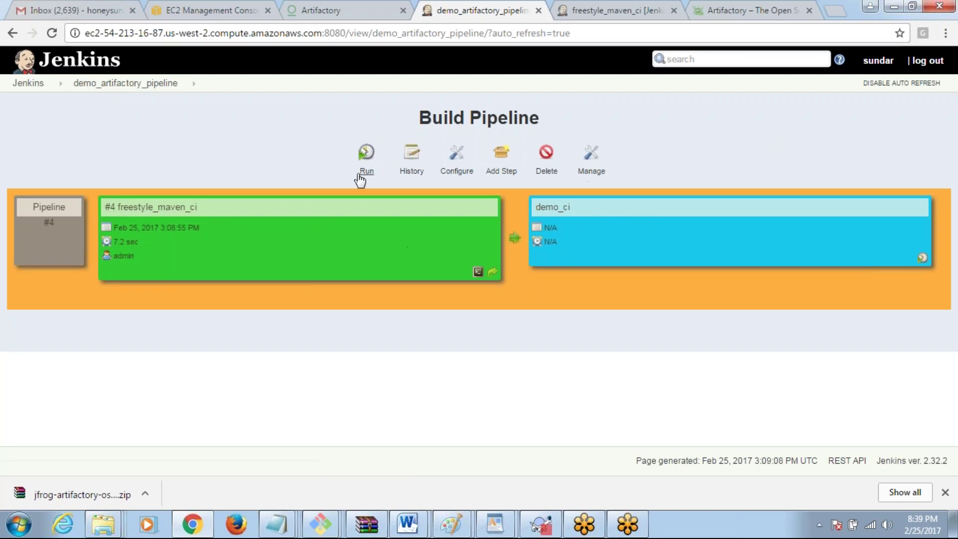
Read the console output of freestyle_maven_ci build #4, then open downstream demo_ci
{"action": "left_click", "coordinate": [181, 214]}
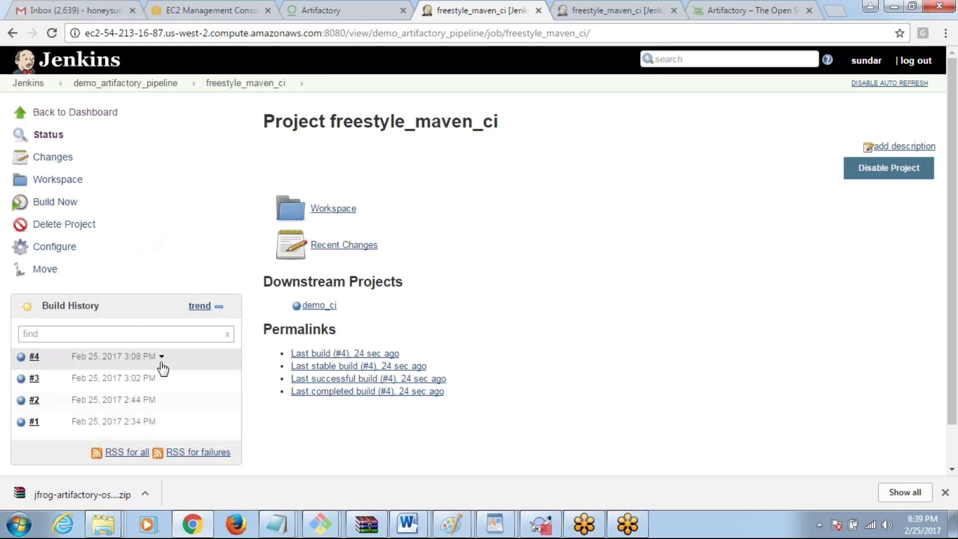
{"action": "left_click", "coordinate": [124, 356]}
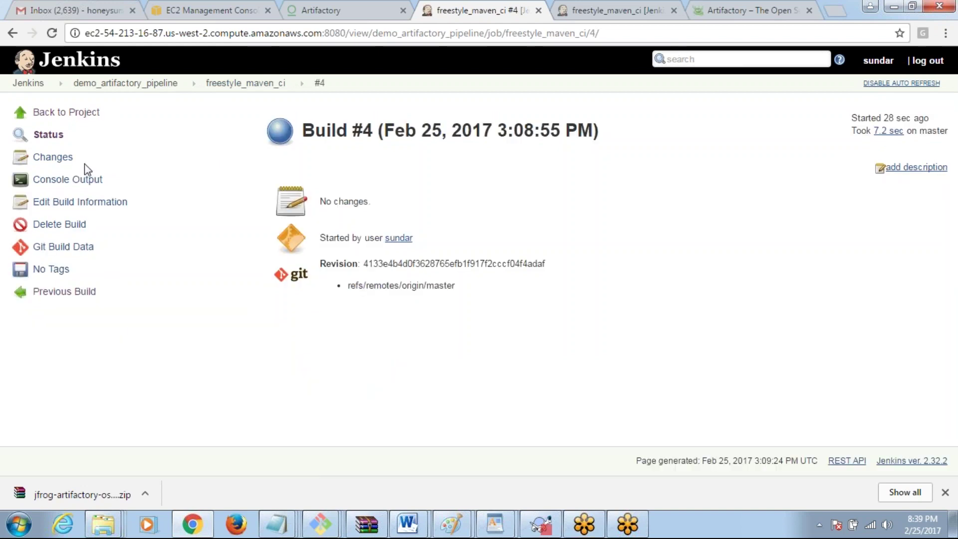
{"action": "left_click", "coordinate": [84, 179]}
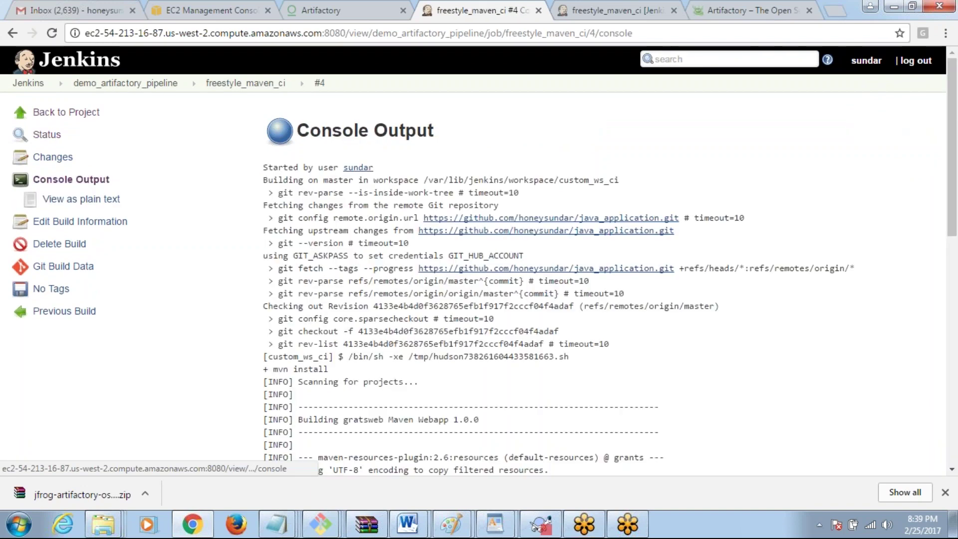
{"action": "scroll", "coordinate": [419, 349], "scroll_direction": "down", "scroll_amount": 10}
{"action": "left_click", "coordinate": [417, 401]}
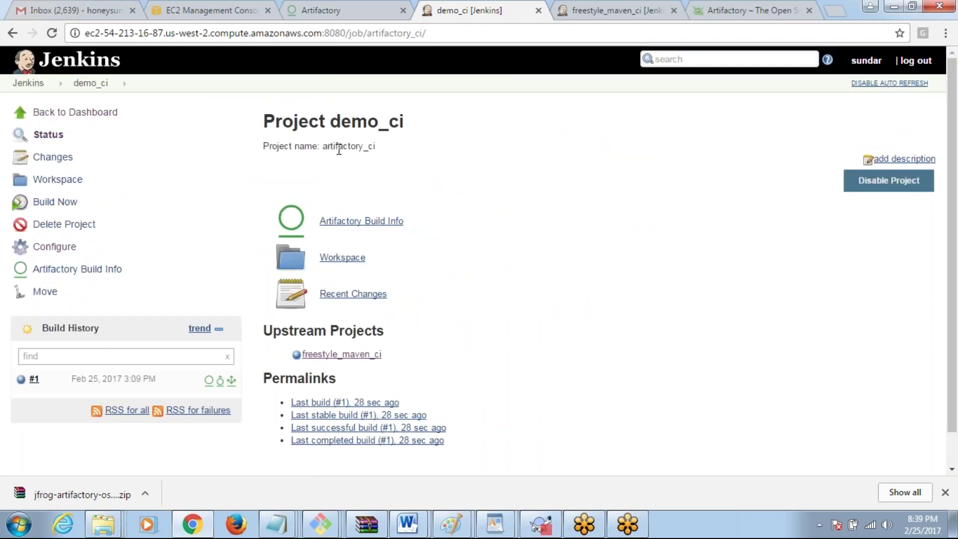
Change the demo_ci job's display name to artifactory_upload and apply it
{"action": "left_click", "coordinate": [54, 247]}
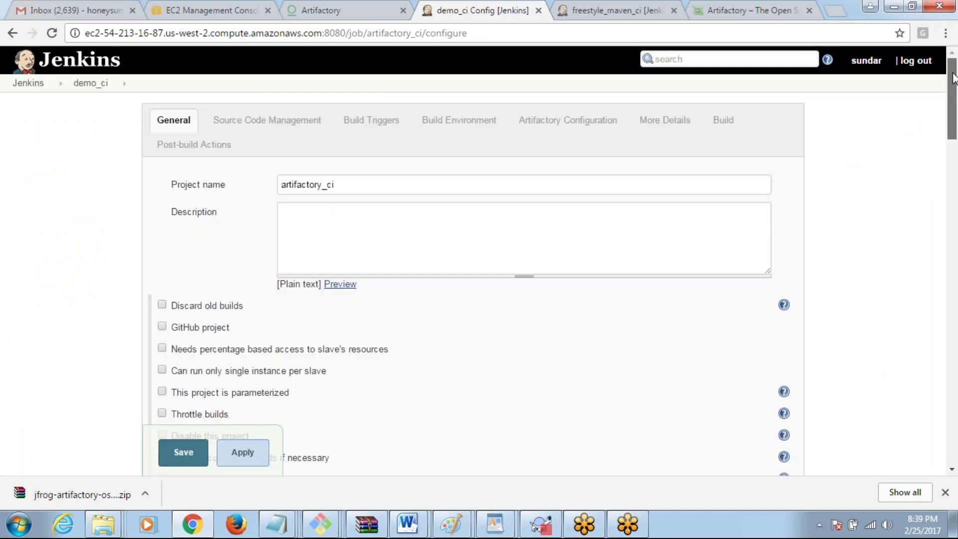
{"action": "left_click_drag", "start_coordinate": [953, 77], "coordinate": [955, 158]}
{"action": "scroll", "coordinate": [737, 225], "scroll_direction": "up", "scroll_amount": 4}
{"action": "left_click", "coordinate": [737, 225]}
{"action": "left_click_drag", "start_coordinate": [324, 368], "coordinate": [210, 372]}
{"action": "key", "text": "BackSpace"}
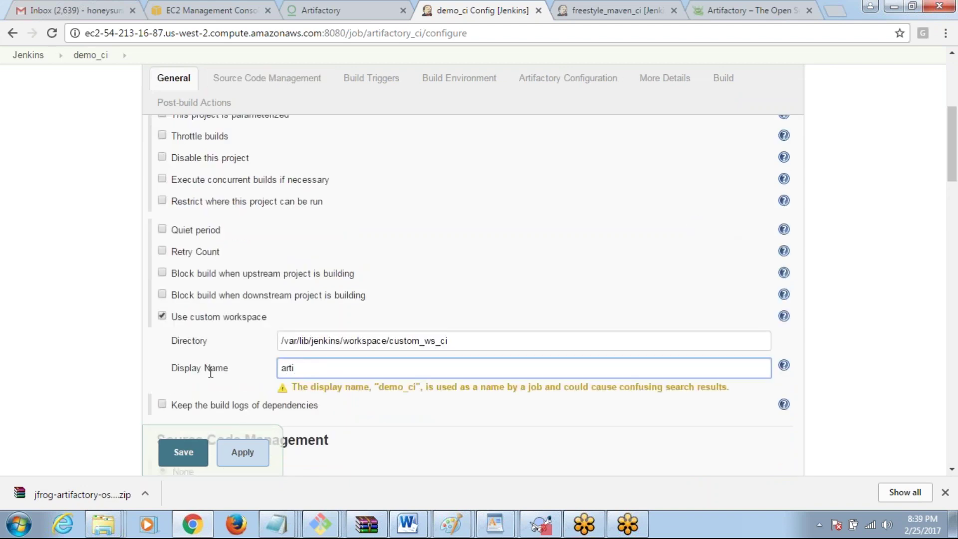
{"action": "type", "text": "artifactory_upload"}
{"action": "left_click", "coordinate": [236, 451]}
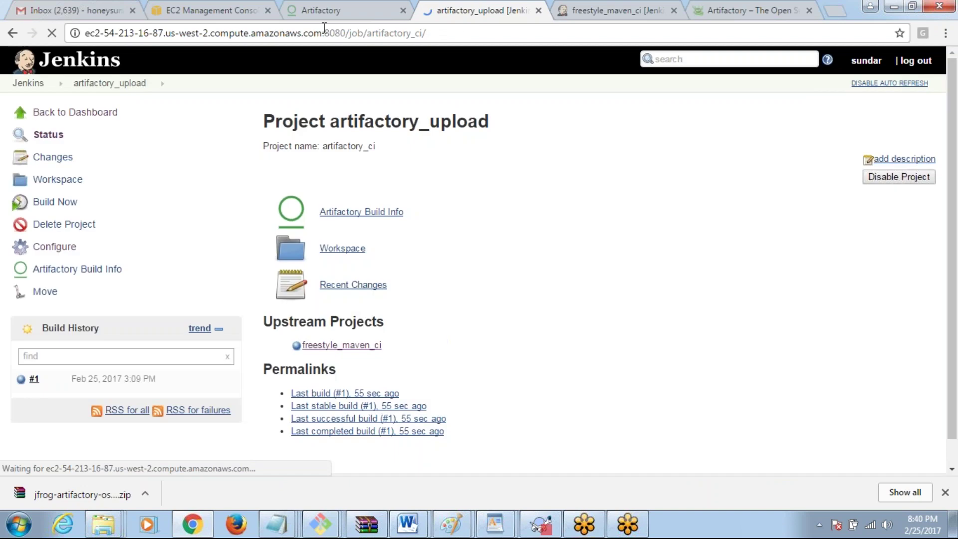
Open the demo_artifactory_pipeline view, then switch to Artifactory's local repositories list
{"action": "left_click", "coordinate": [327, 11]}
{"action": "left_click", "coordinate": [482, 11]}
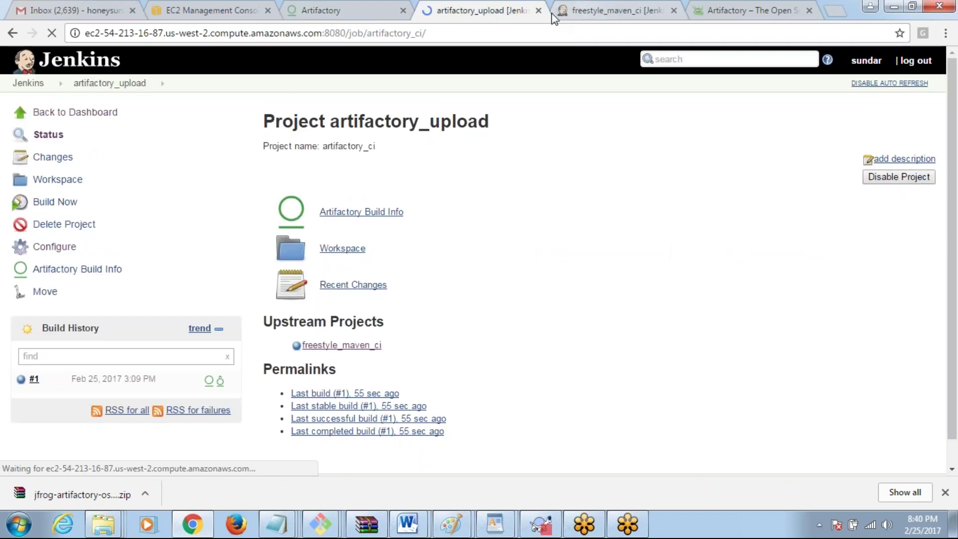
{"action": "left_click", "coordinate": [37, 85]}
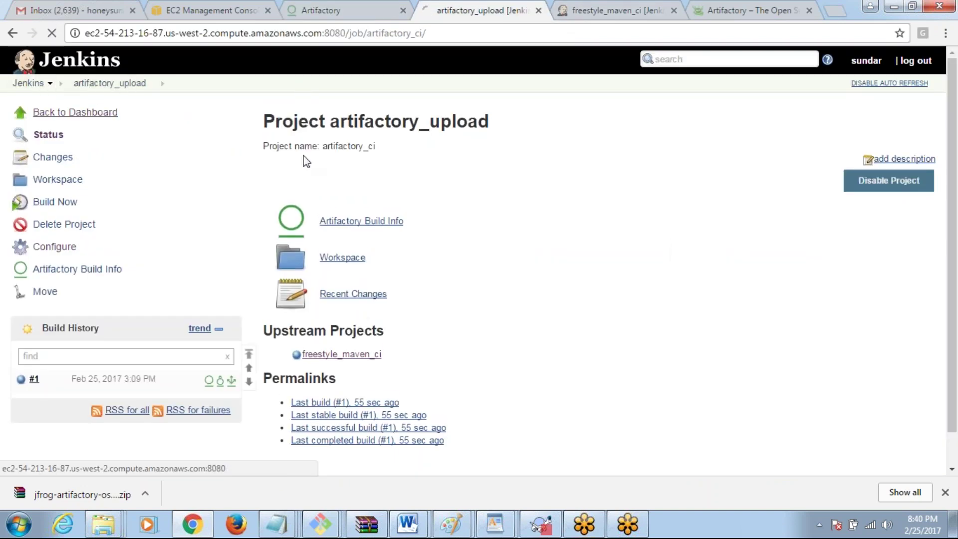
{"action": "left_click", "coordinate": [439, 127]}
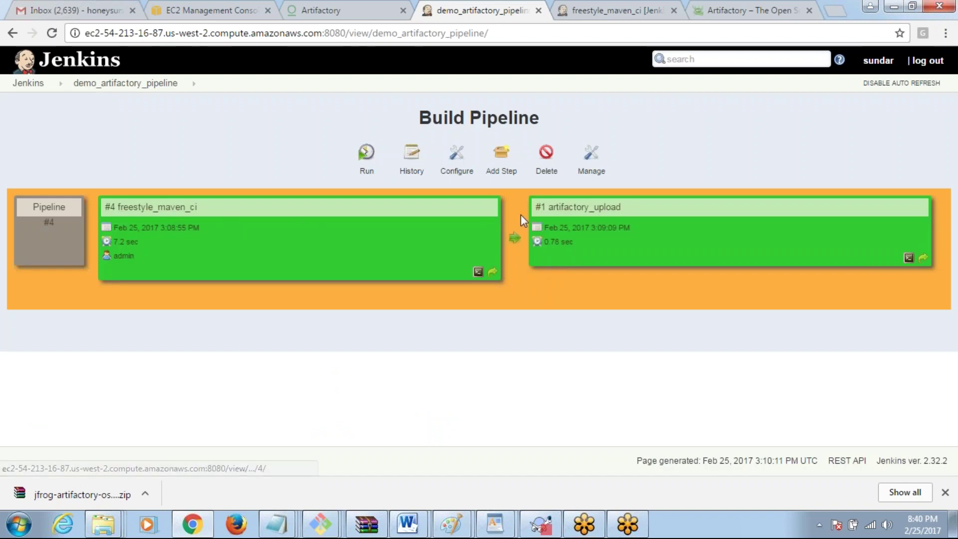
{"action": "left_click", "coordinate": [334, 15]}
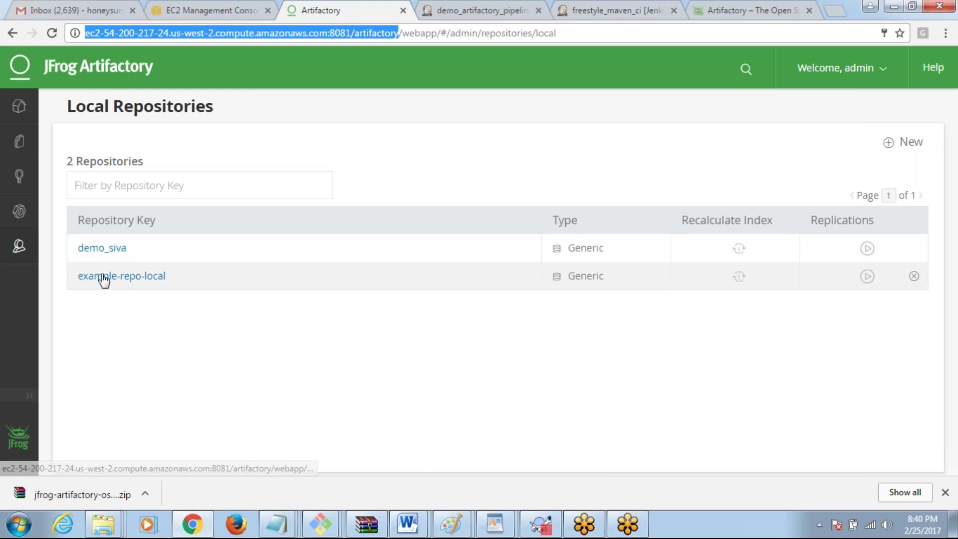
Expand demo_siva in the Artifactory browser to find grants.war, then return to the Jenkins pipeline
{"action": "left_click", "coordinate": [102, 248]}
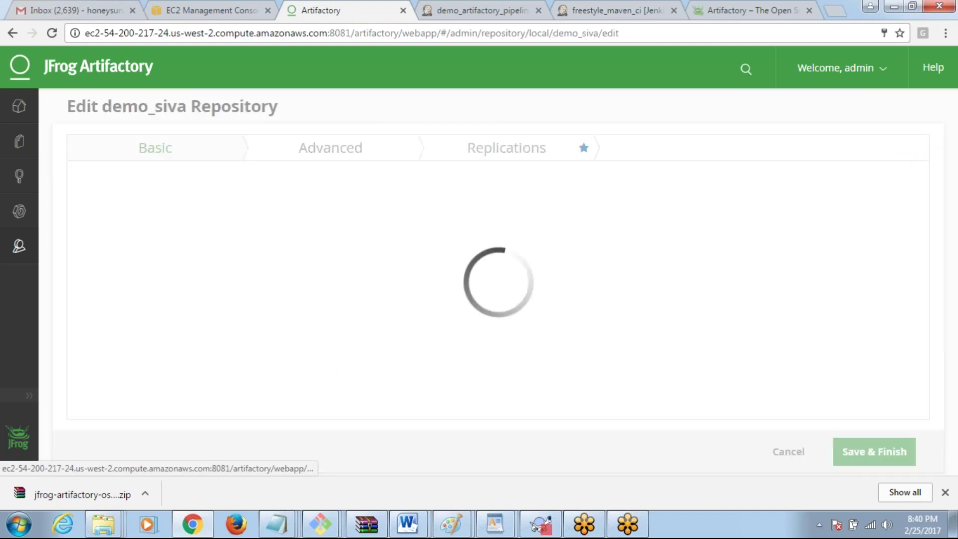
{"action": "left_click", "coordinate": [19, 144]}
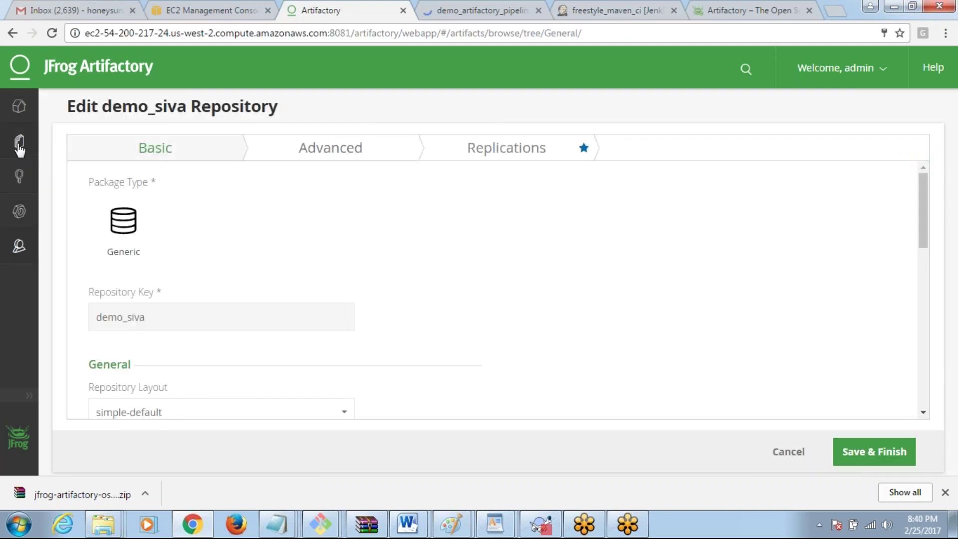
{"action": "left_click", "coordinate": [123, 171]}
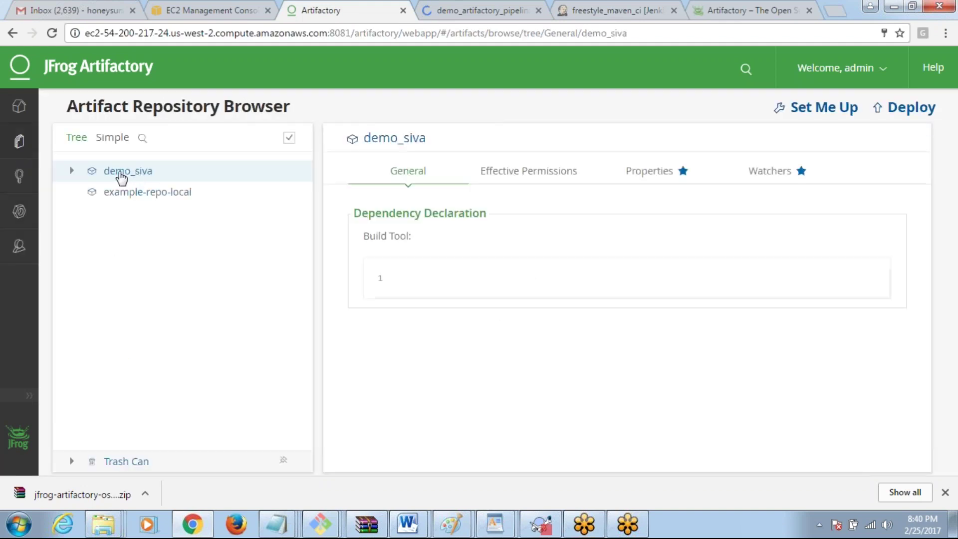
{"action": "left_click", "coordinate": [72, 171]}
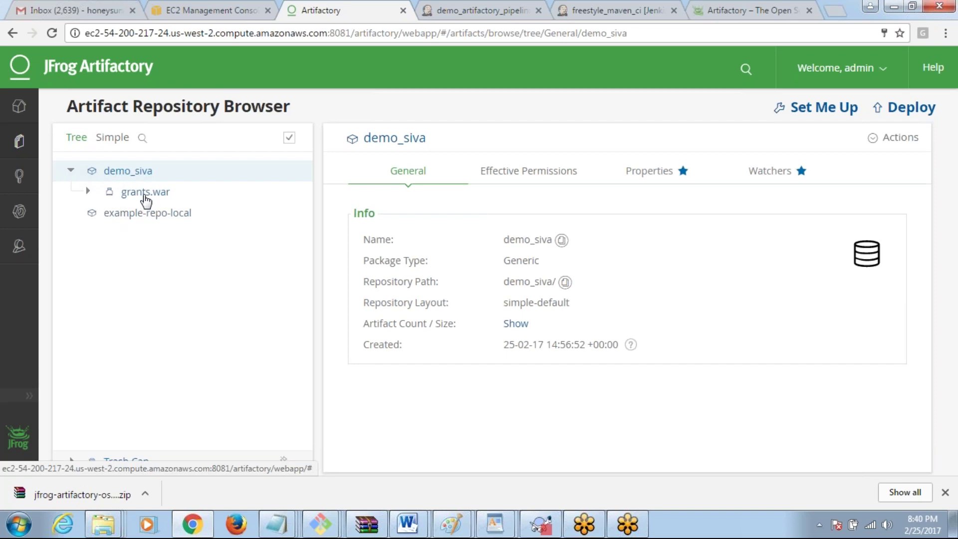
{"action": "left_click", "coordinate": [432, 9]}
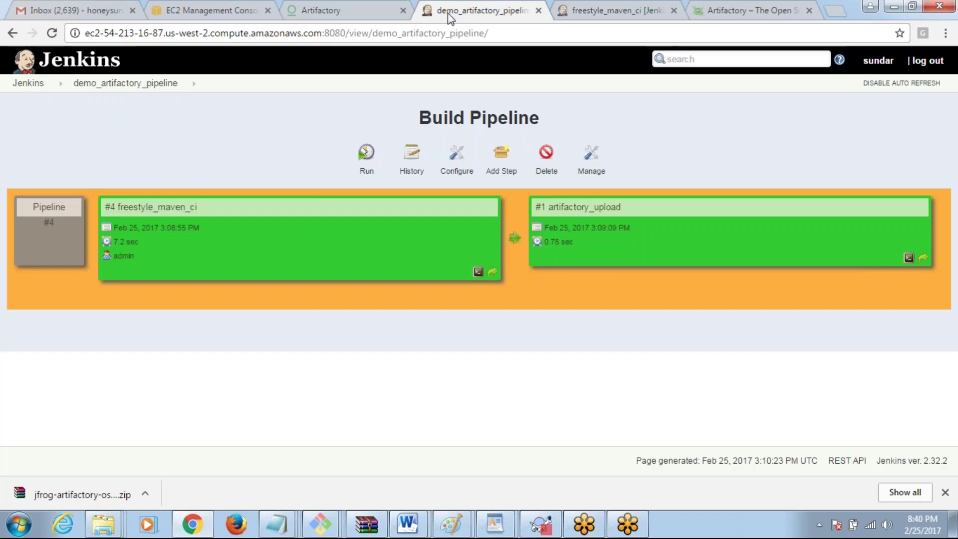
{"action": "left_click", "coordinate": [149, 208]}
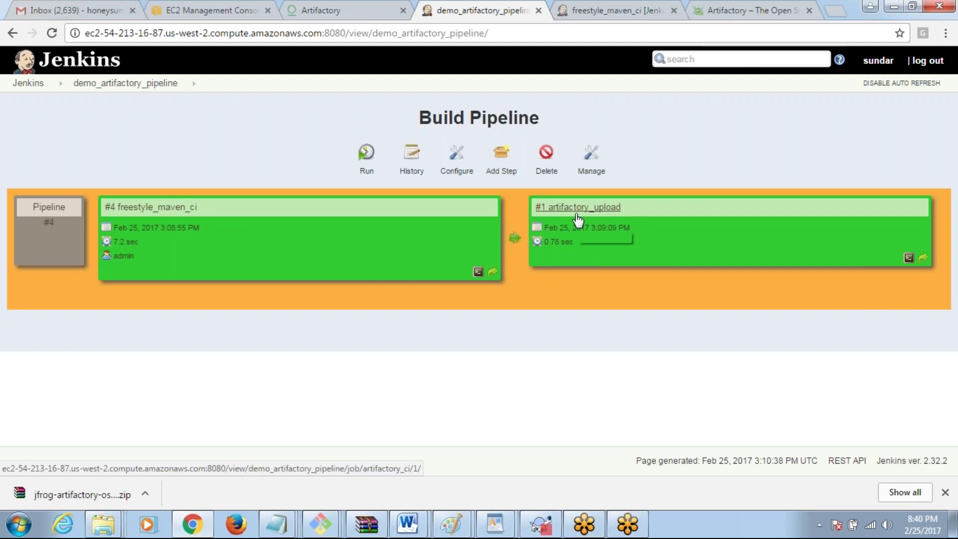
{"action": "left_click", "coordinate": [329, 13]}
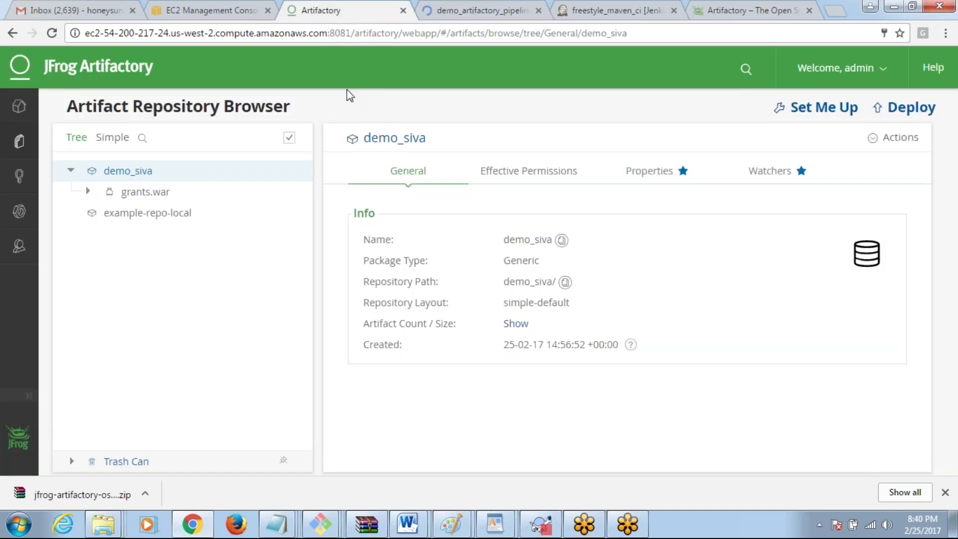
{"action": "left_click", "coordinate": [453, 14]}
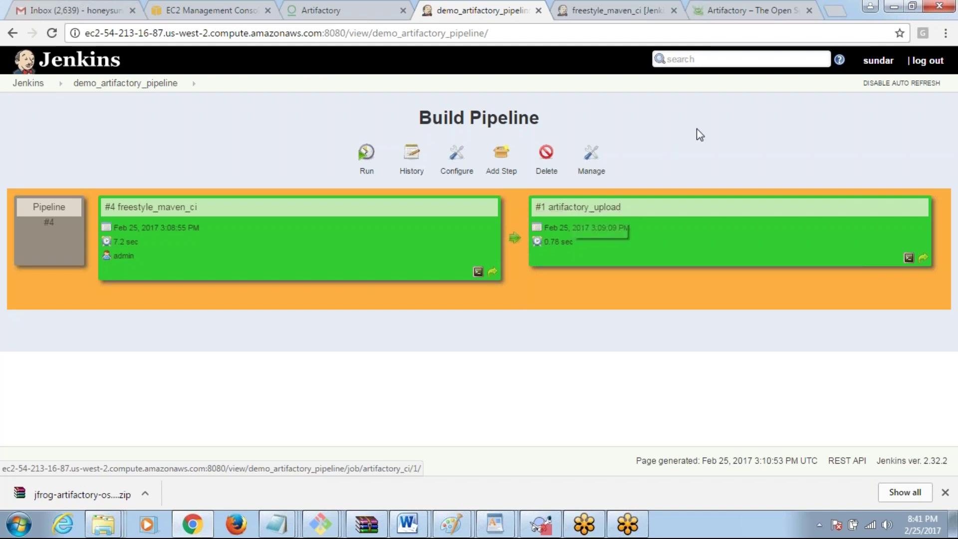
{"action": "left_click", "coordinate": [621, 15]}
{"action": "left_click", "coordinate": [497, 15]}
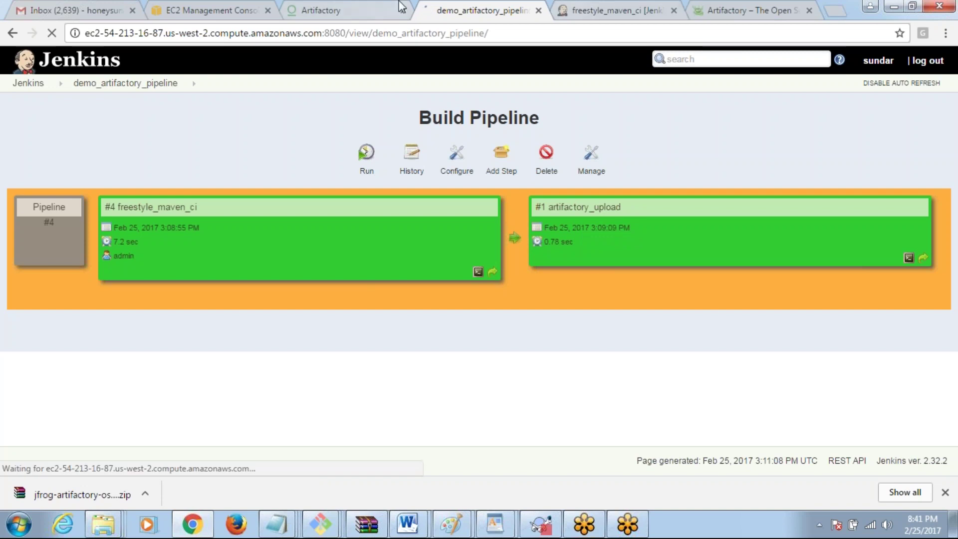
Copy Deployment_node's public DNS name from its EC2 connection details and return to Jenkins
{"action": "left_click", "coordinate": [193, 15]}
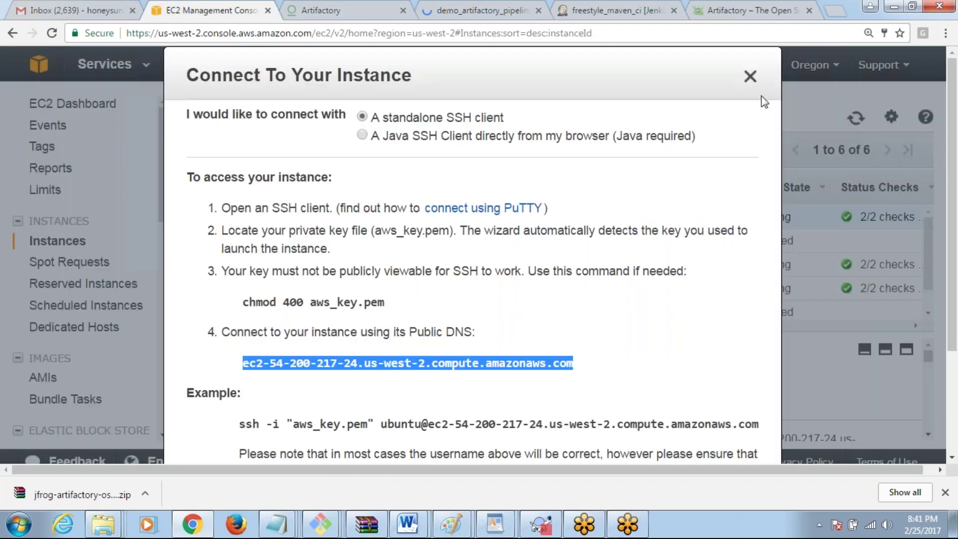
{"action": "left_click", "coordinate": [751, 80]}
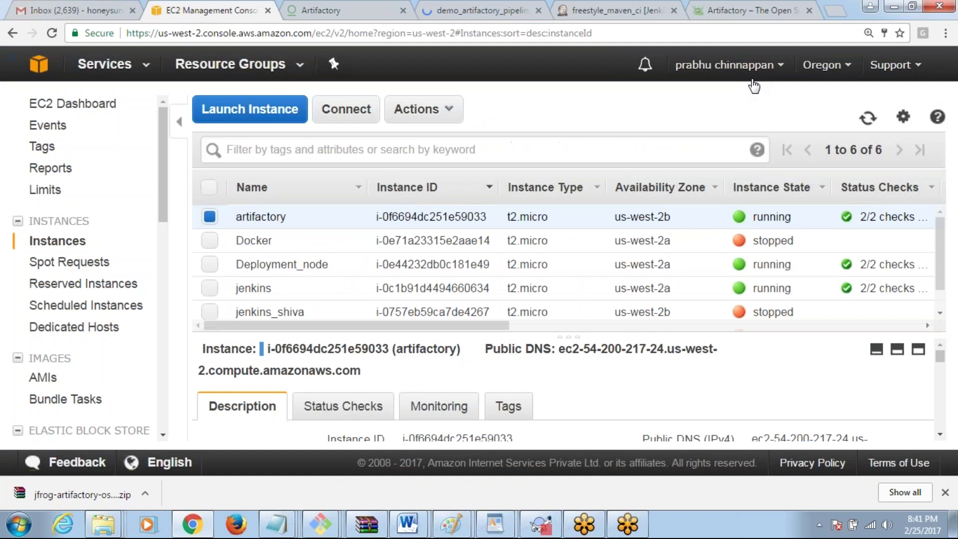
{"action": "left_click", "coordinate": [210, 264]}
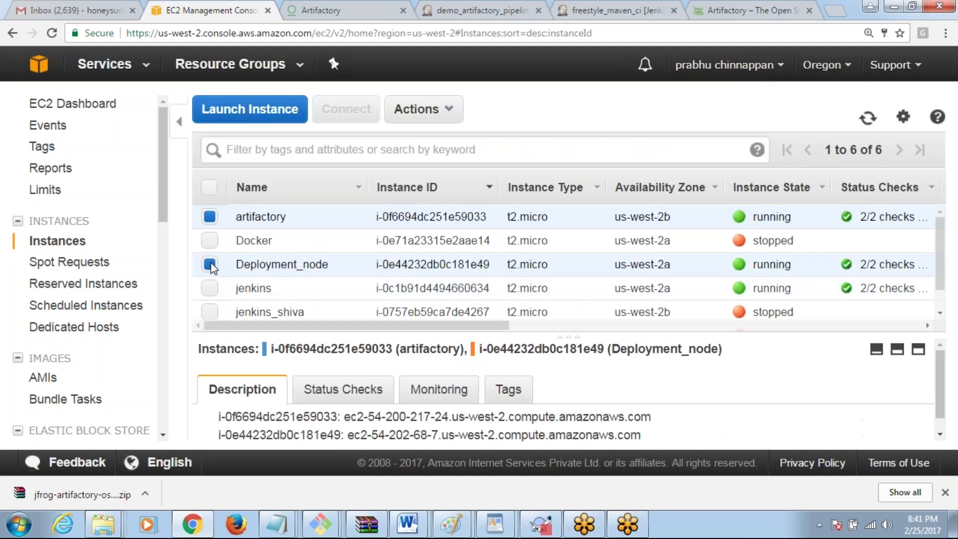
{"action": "left_click", "coordinate": [210, 216]}
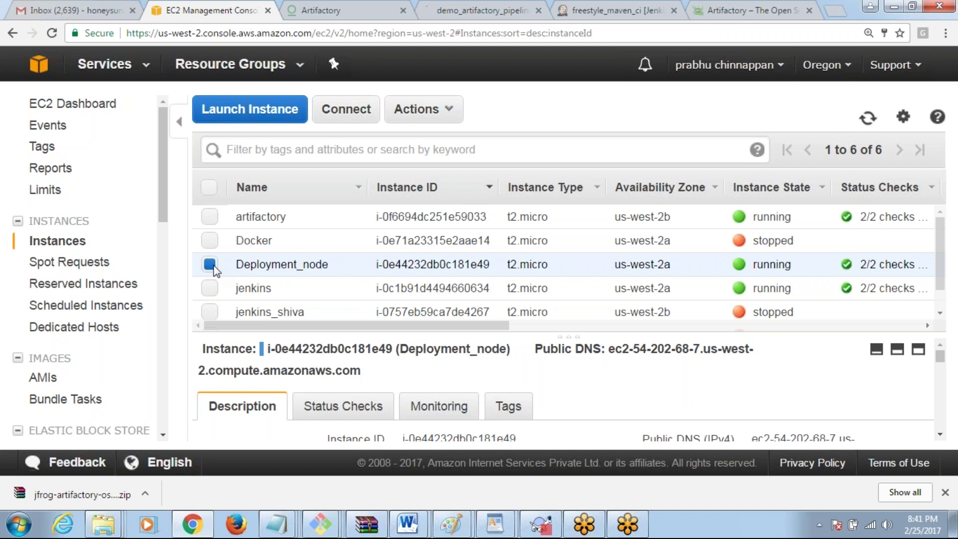
{"action": "left_click", "coordinate": [349, 112]}
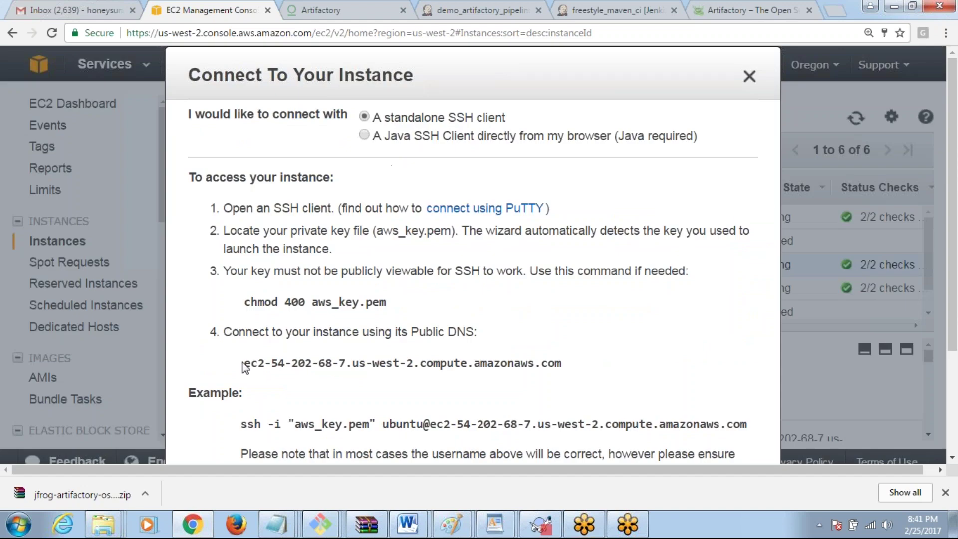
{"action": "left_click_drag", "start_coordinate": [244, 362], "coordinate": [562, 364]}
{"action": "key", "text": "ctrl+c"}
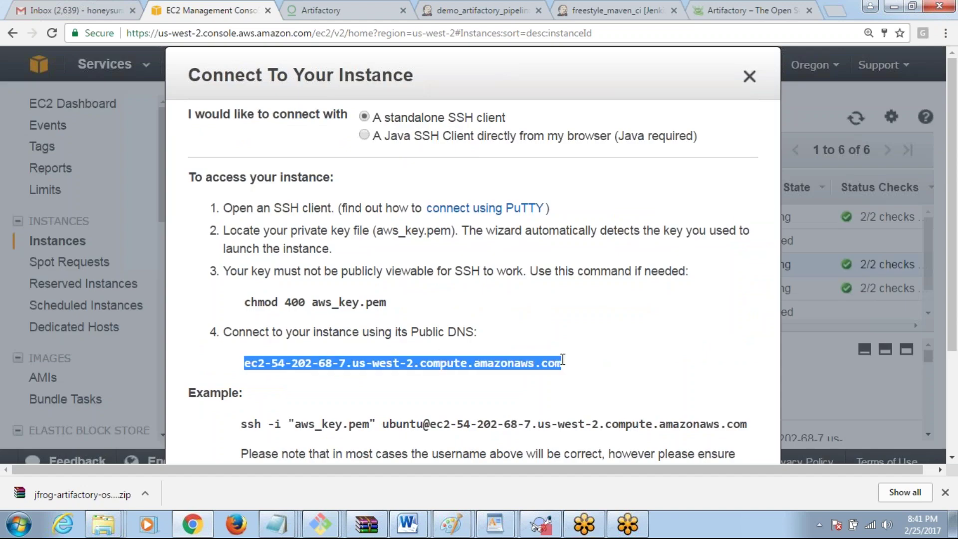
{"action": "left_click", "coordinate": [749, 77]}
{"action": "left_click", "coordinate": [640, 21]}
Open the offline deployment_slave agent from the dashboard and attempt to launch it
{"action": "left_click", "coordinate": [38, 81]}
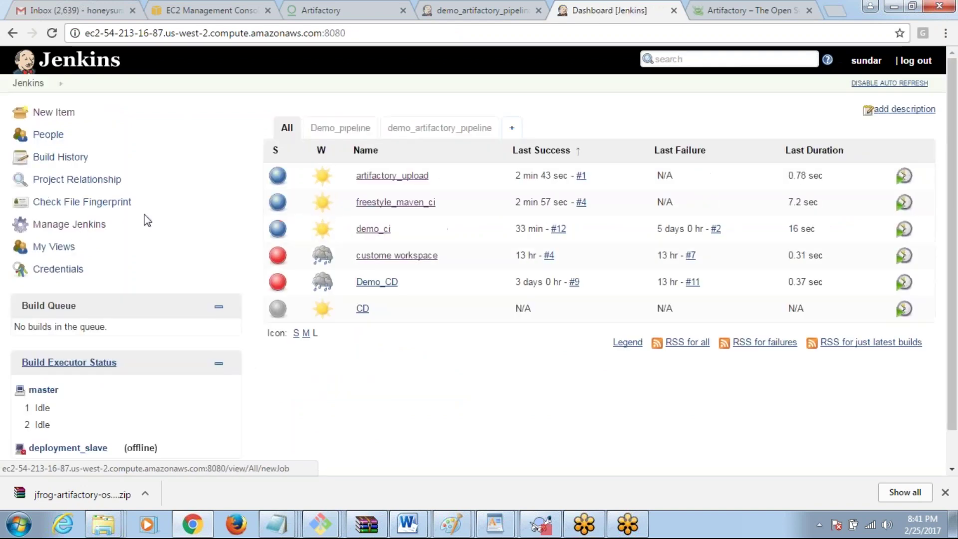
{"action": "left_click", "coordinate": [64, 451]}
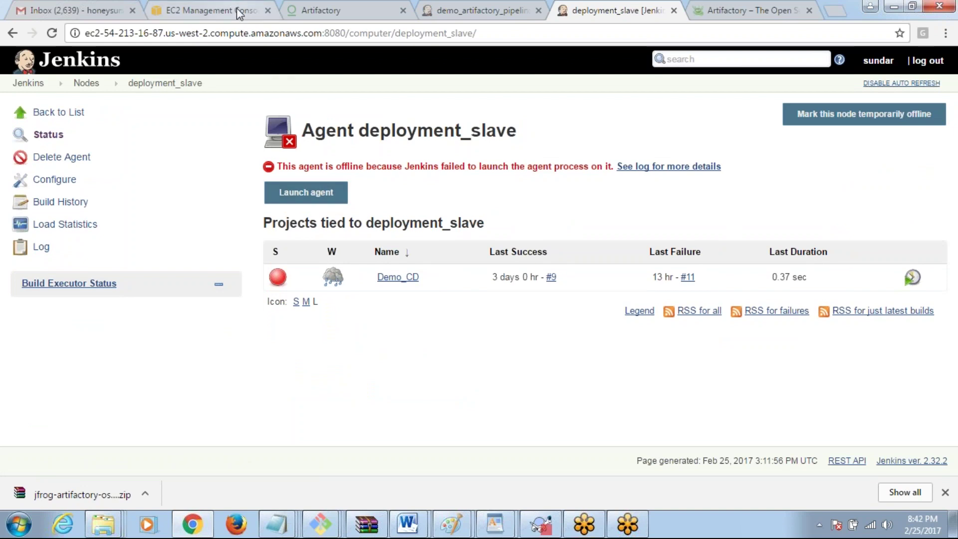
{"action": "left_click", "coordinate": [306, 192]}
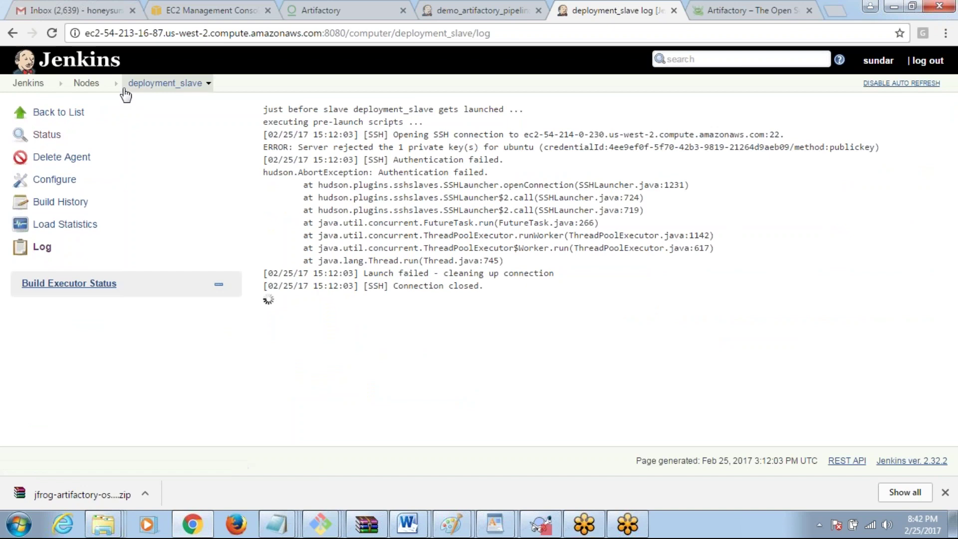
Replace deployment_slave's SSH host with ec2-54-202-68-7.us-west-2.compute.amazonaws.com and save the configuration
{"action": "left_click", "coordinate": [55, 179]}
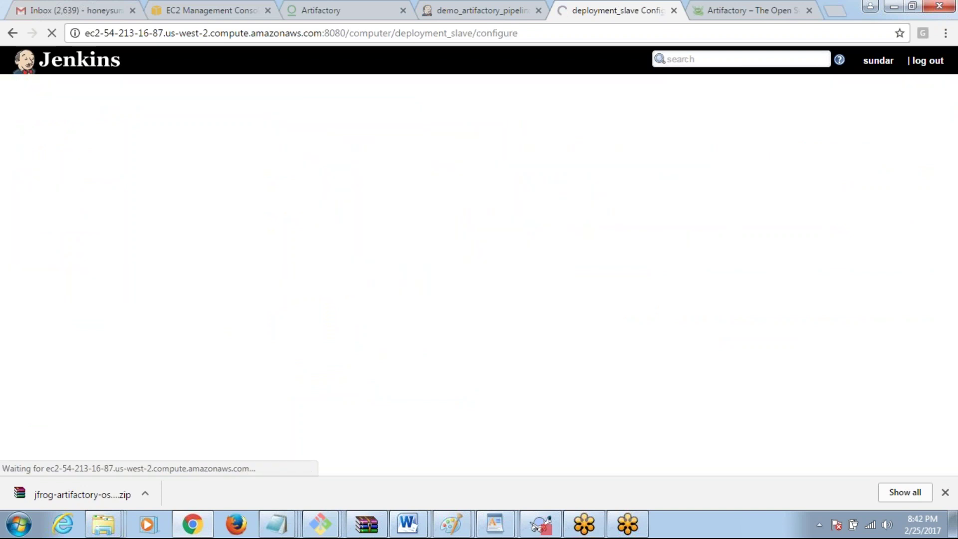
{"action": "left_click", "coordinate": [672, 328]}
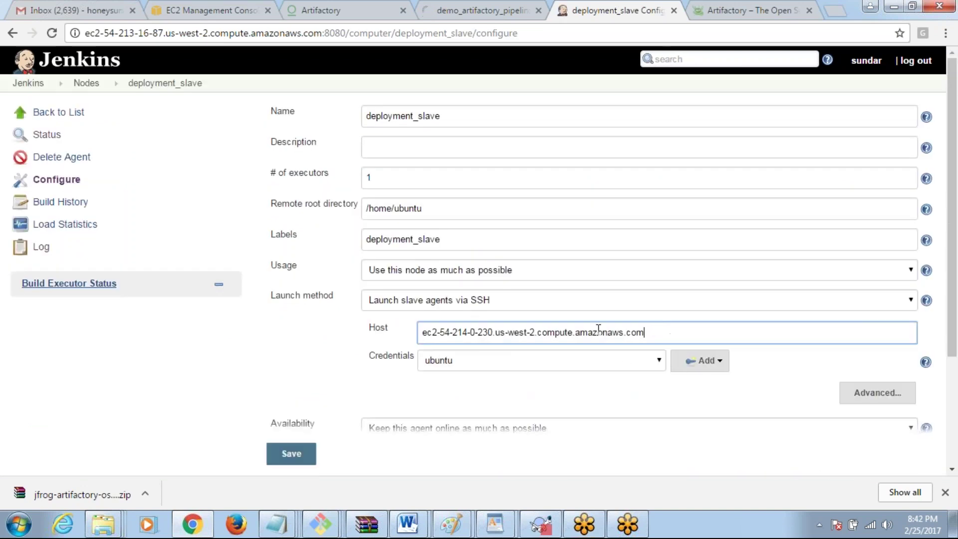
{"action": "left_click_drag", "start_coordinate": [645, 332], "coordinate": [398, 336]}
{"action": "key", "text": "ctrl+v"}
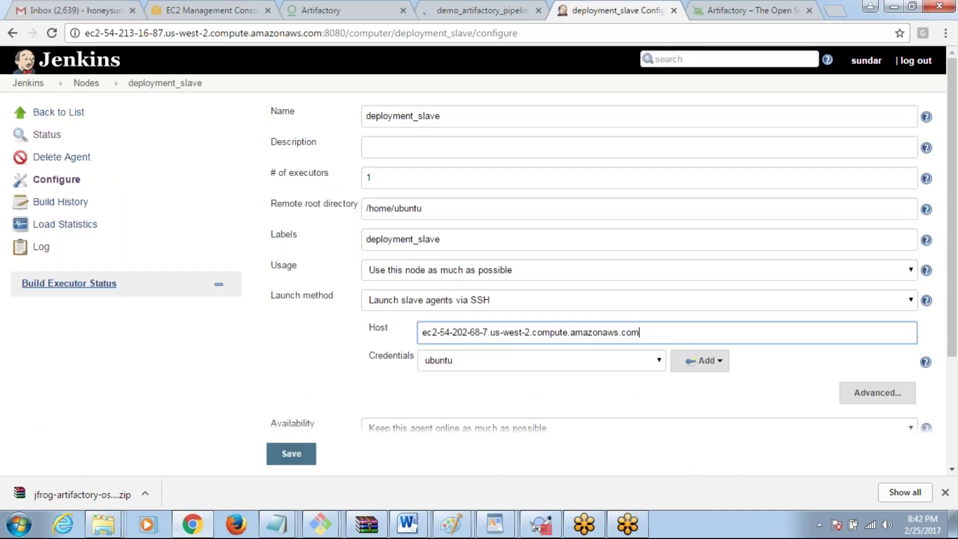
{"action": "left_click", "coordinate": [327, 342]}
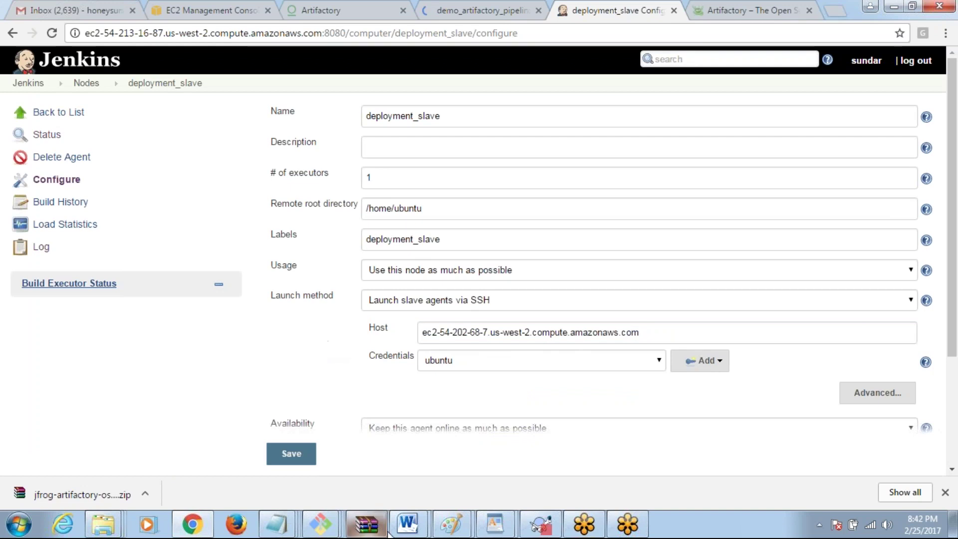
{"action": "left_click", "coordinate": [304, 464]}
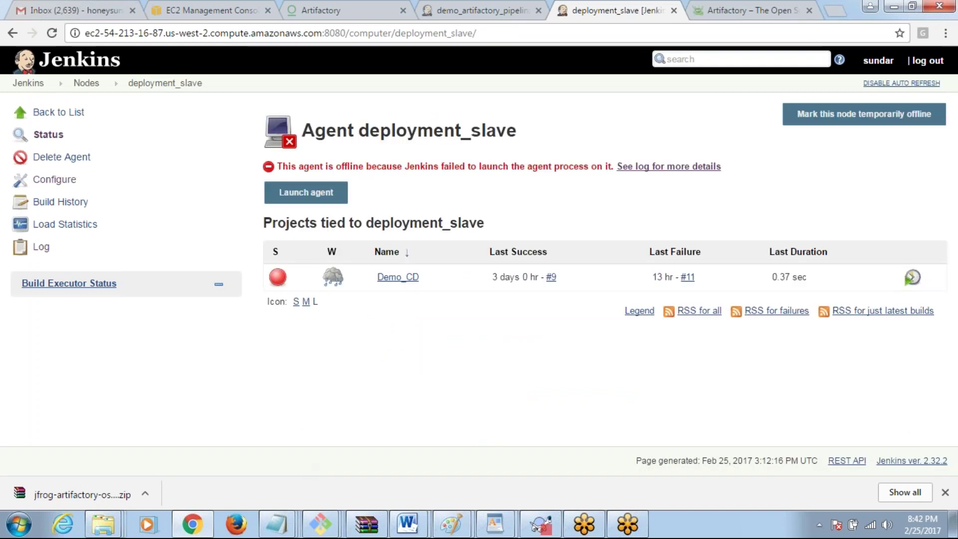
Relaunch deployment_slave with the new host and confirm it shows online in the Nodes list
{"action": "left_click", "coordinate": [320, 198]}
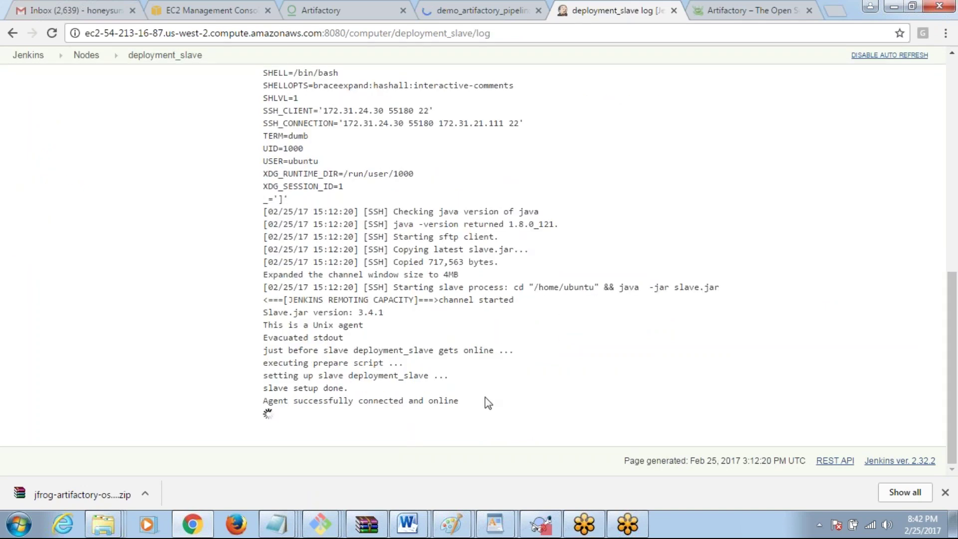
{"action": "left_click", "coordinate": [85, 56]}
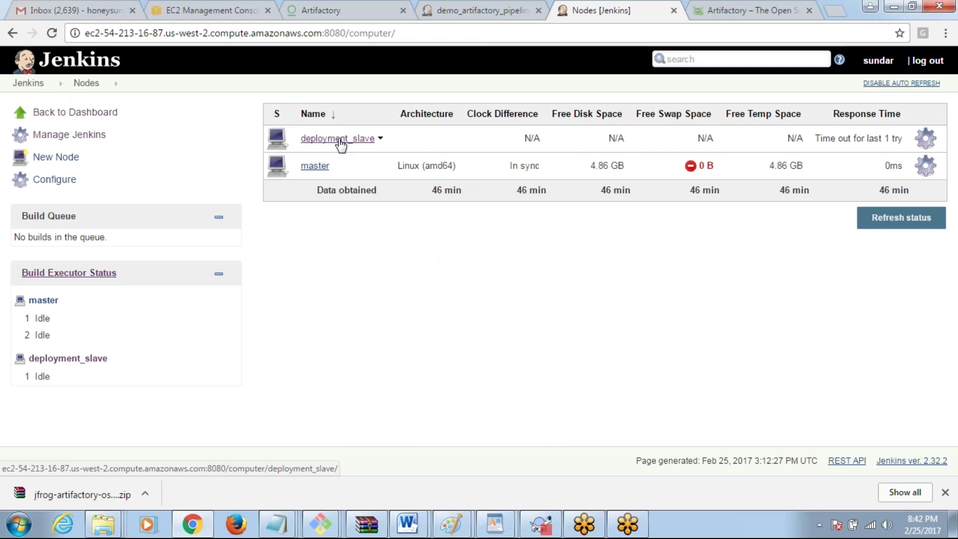
{"action": "left_click", "coordinate": [231, 11]}
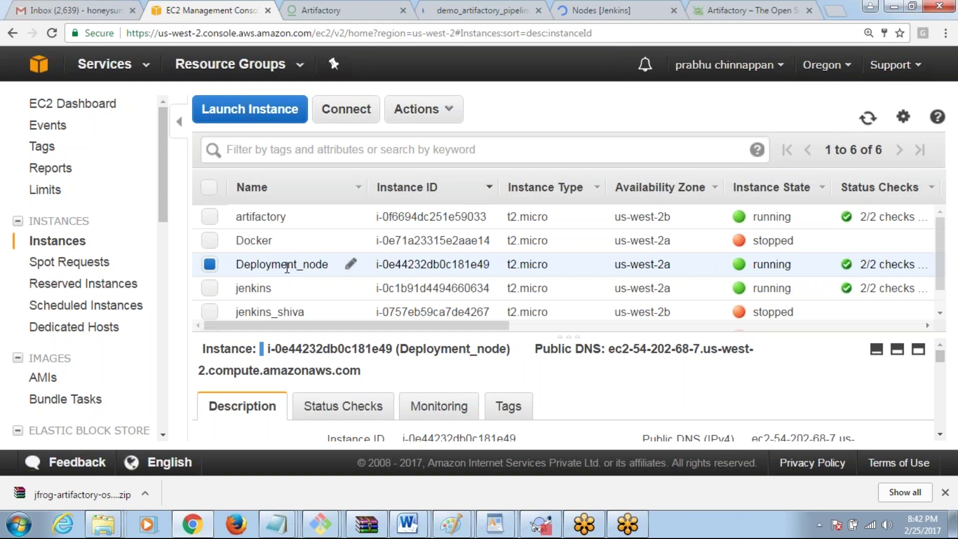
{"action": "left_click", "coordinate": [501, 11]}
{"action": "left_click", "coordinate": [584, 12]}
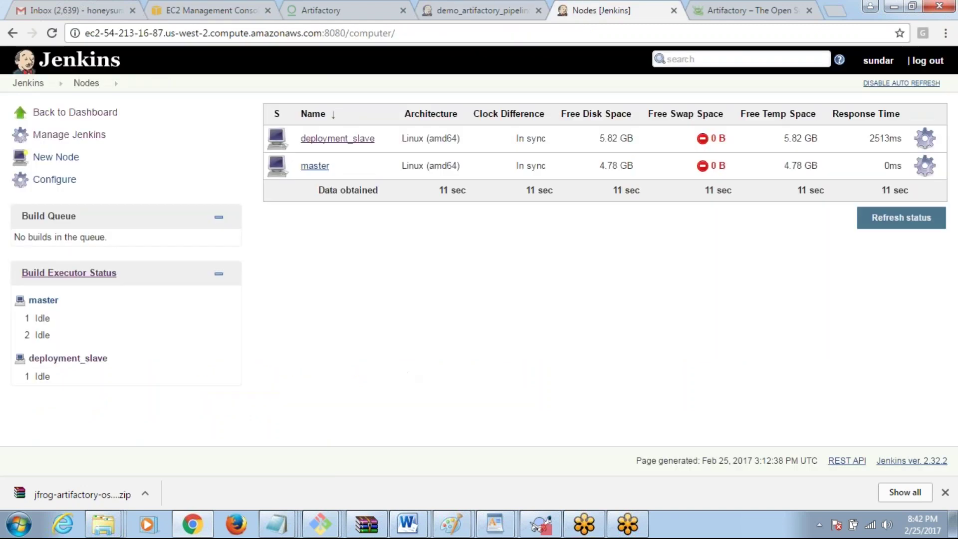
{"action": "left_click", "coordinate": [450, 11]}
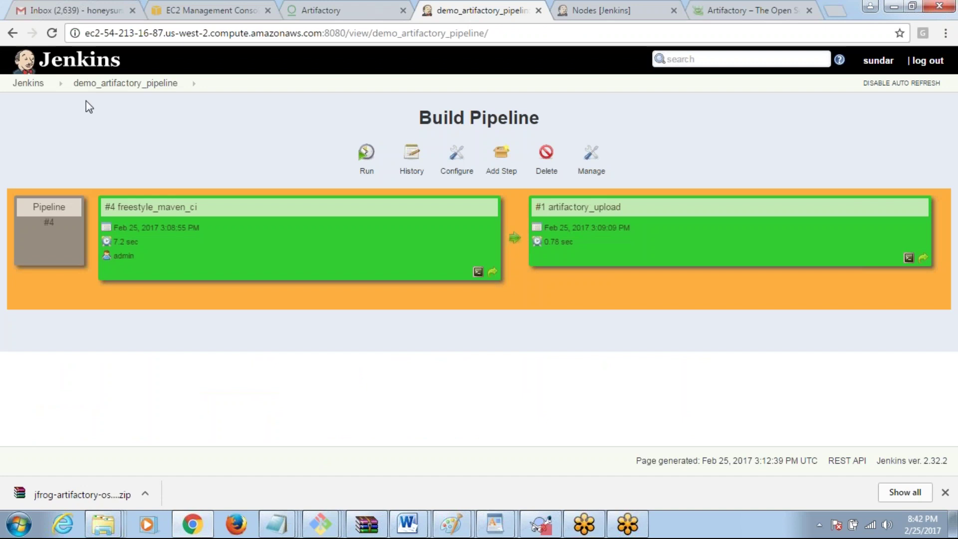
{"action": "left_click", "coordinate": [28, 84]}
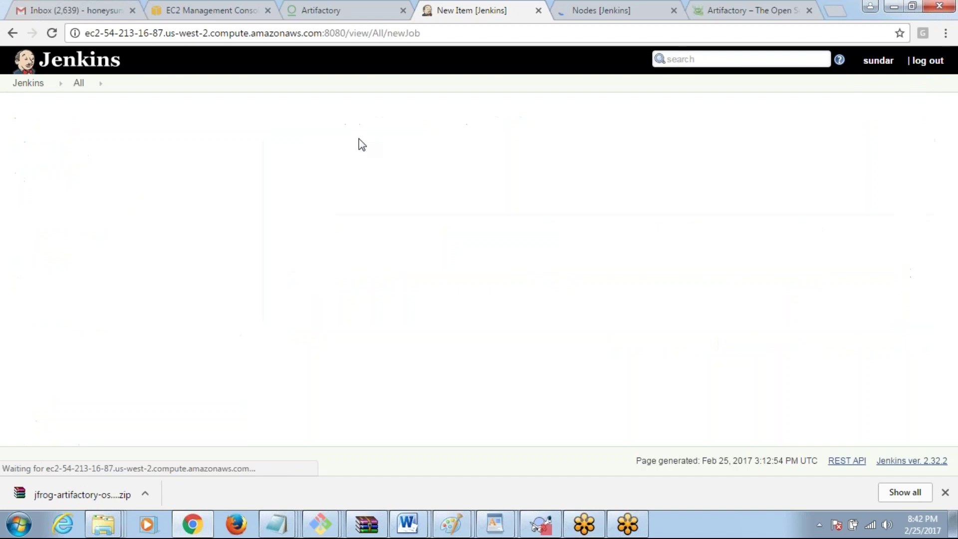
Name the new item tomcat_java_apps_deployment, choose Freestyle project, and create it
{"action": "type", "text": "demo_d"}
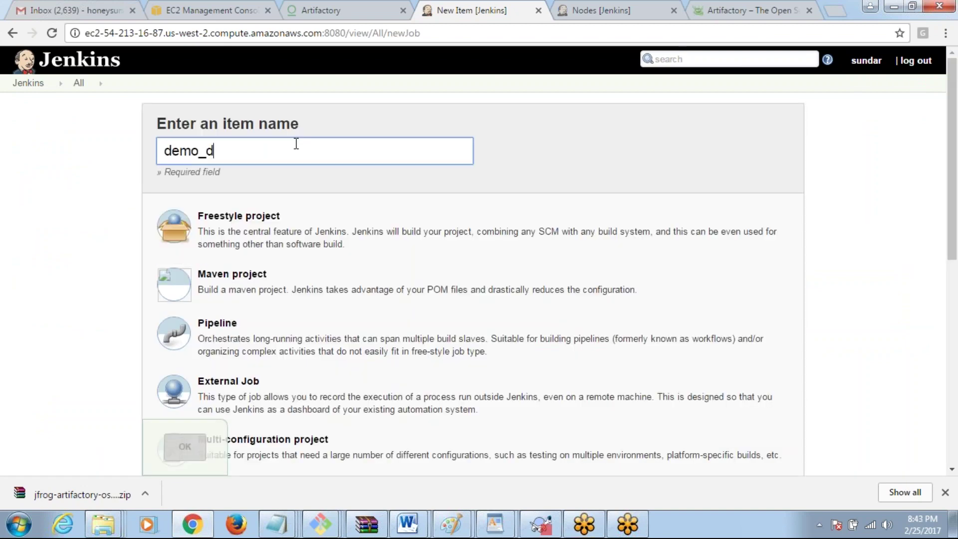
{"action": "type", "text": "eployment_tomcat"}
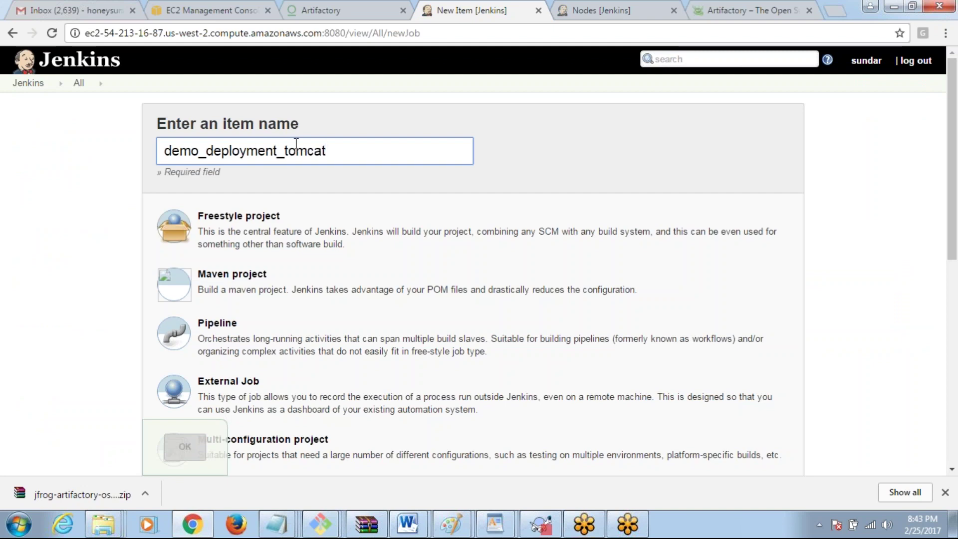
{"action": "type", "text": "_java_apps"}
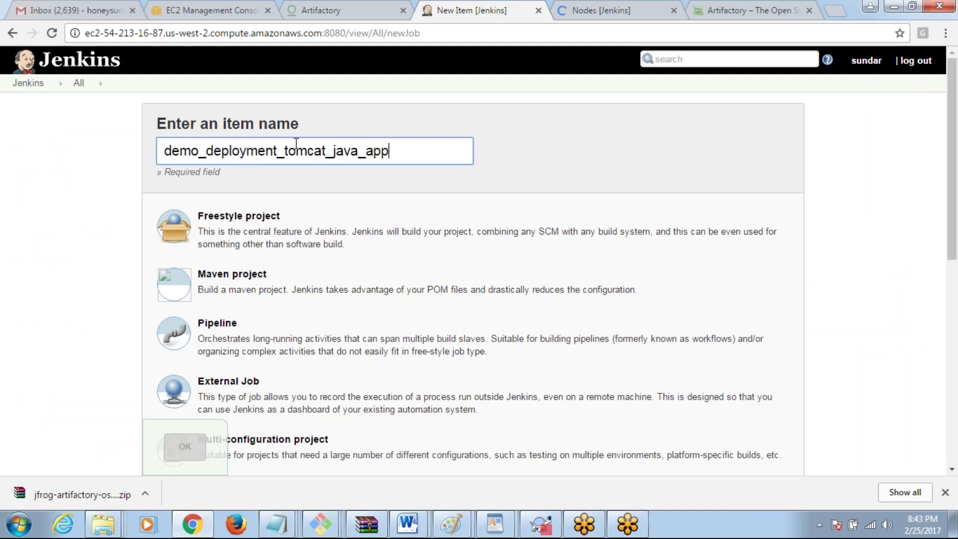
{"action": "left_click_drag", "start_coordinate": [209, 152], "coordinate": [128, 150]}
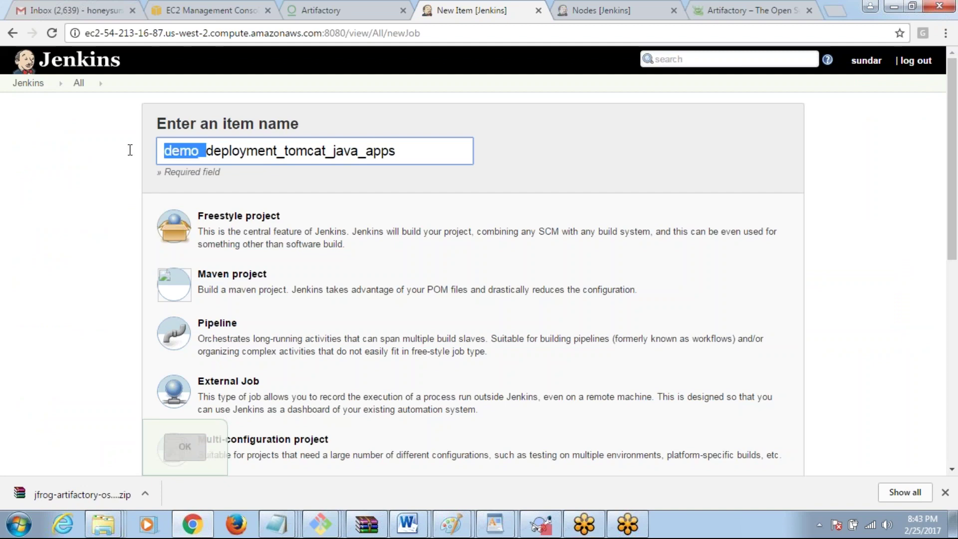
{"action": "key", "text": "BackSpace"}
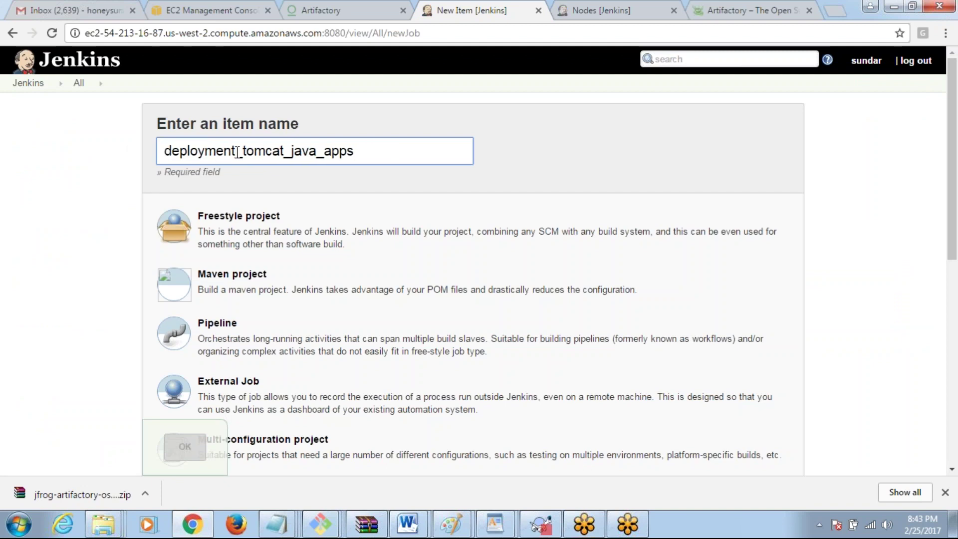
{"action": "left_click_drag", "start_coordinate": [234, 151], "coordinate": [147, 152]}
{"action": "key", "text": "BackSpace"}
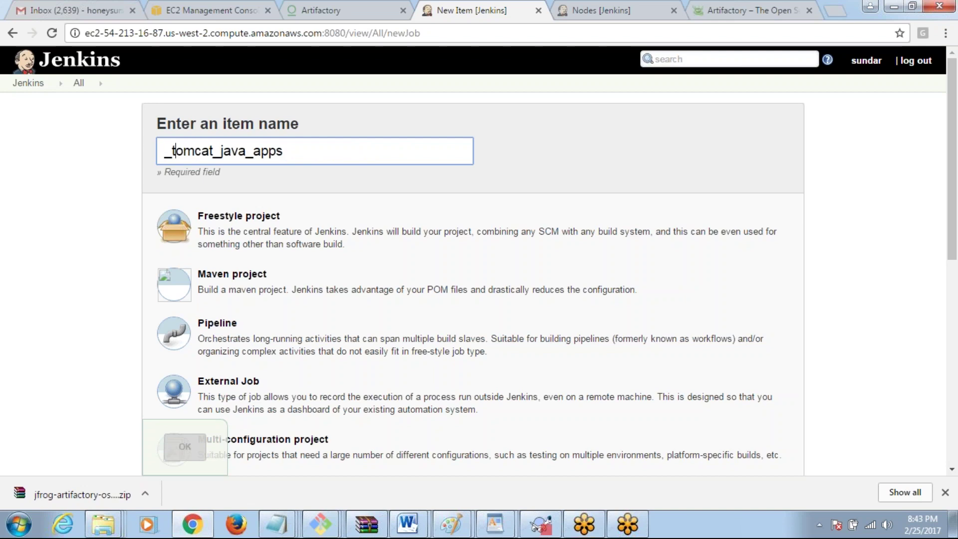
{"action": "key", "text": "Delete"}
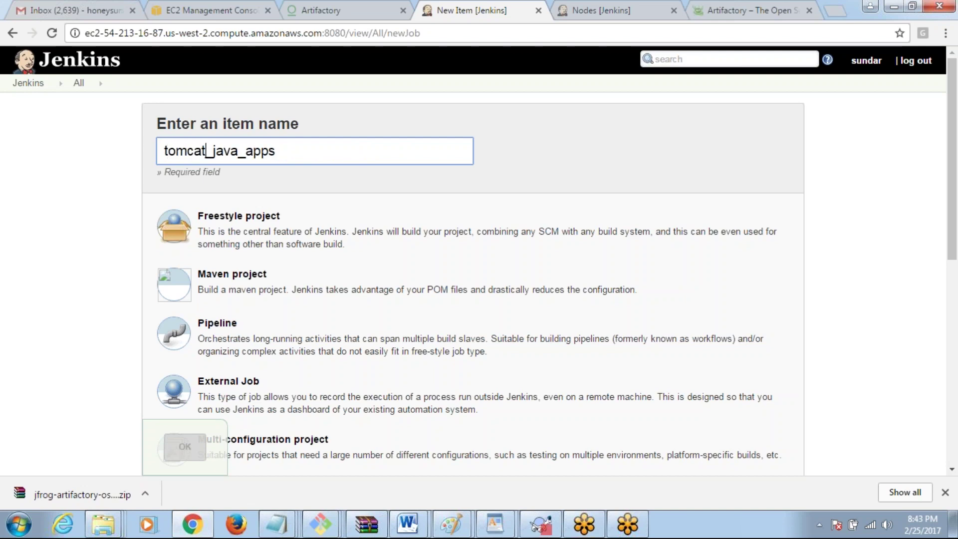
{"action": "type", "text": "_deployment"}
{"action": "left_click", "coordinate": [161, 231]}
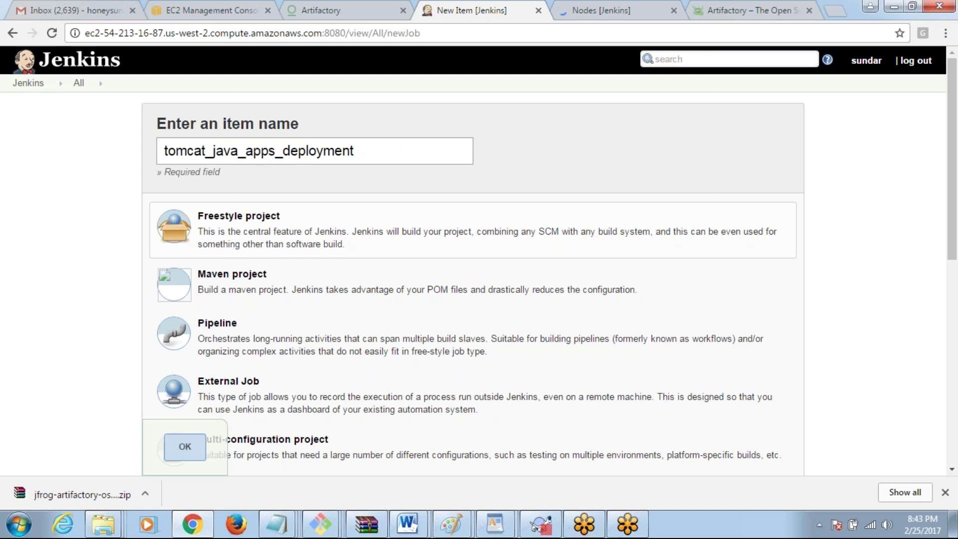
{"action": "left_click", "coordinate": [185, 447]}
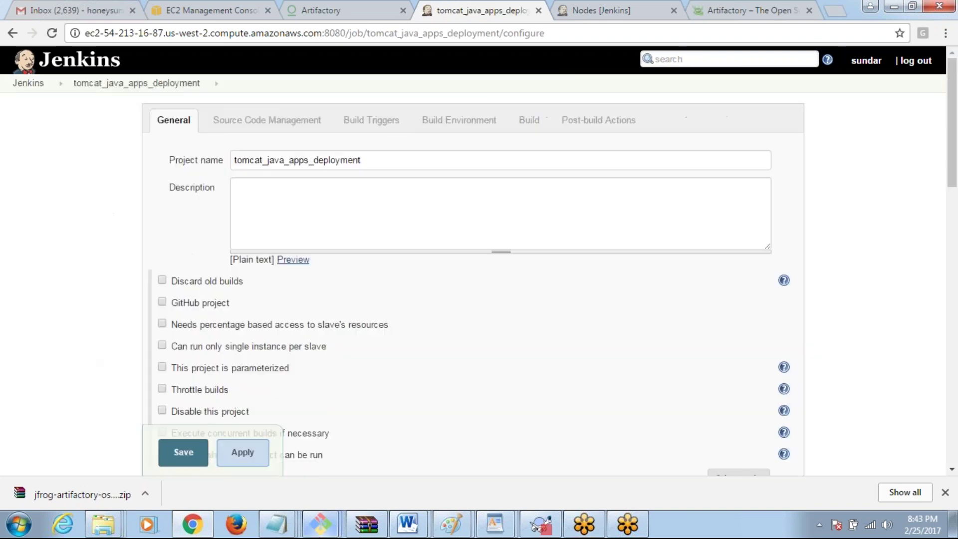
Select the jenkins and artifactory instances alongside Deployment_node in the EC2 Instances list
{"action": "left_click", "coordinate": [180, 10]}
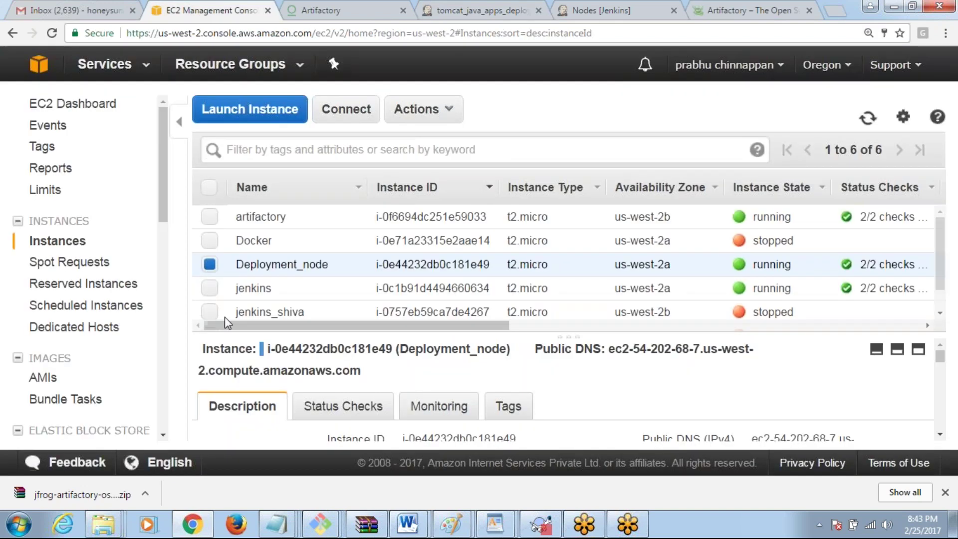
{"action": "left_click", "coordinate": [216, 287]}
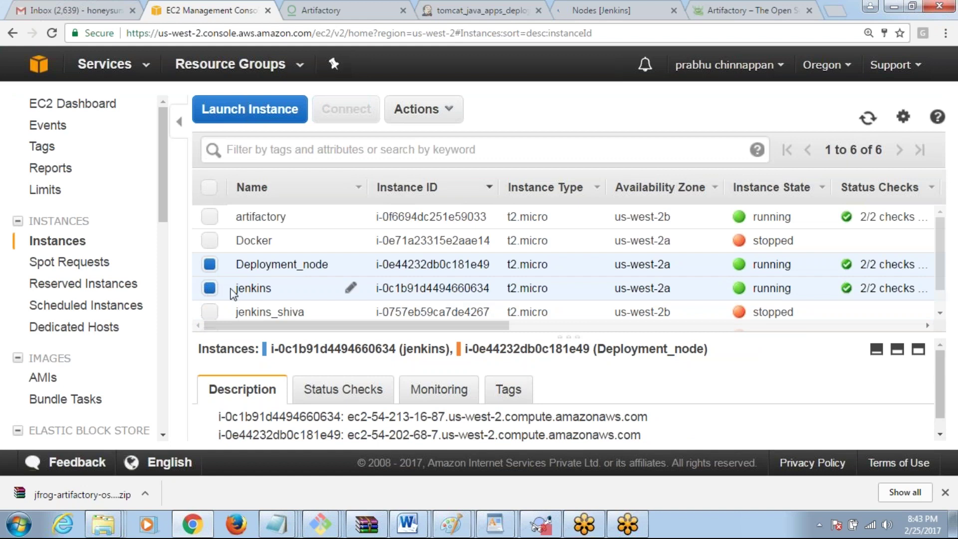
{"action": "left_click", "coordinate": [211, 220]}
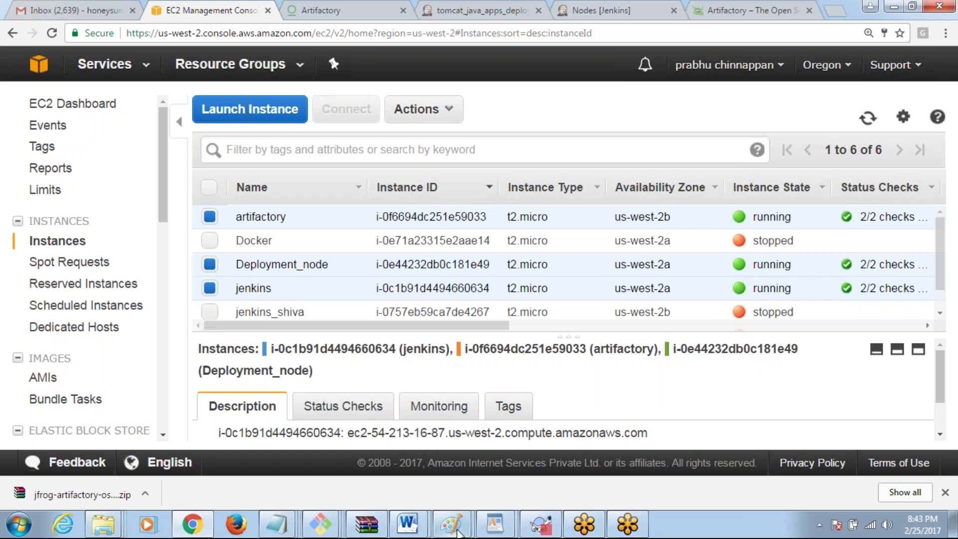
Add 'Artifactory server' beside grants.war and 'jenkins server' at the diagram's top-left
{"action": "mouse_move", "coordinate": [452, 524]}
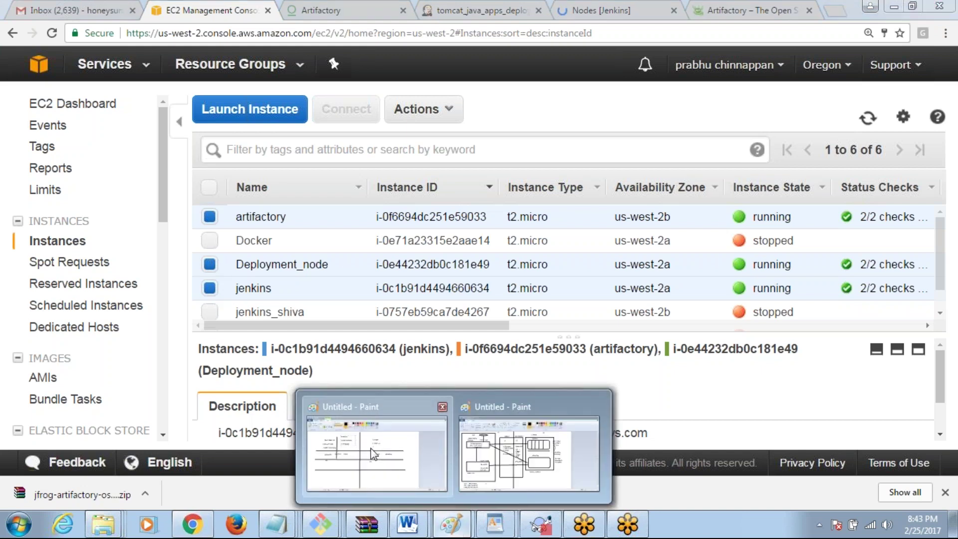
{"action": "left_click", "coordinate": [387, 448]}
{"action": "left_click", "coordinate": [124, 306]}
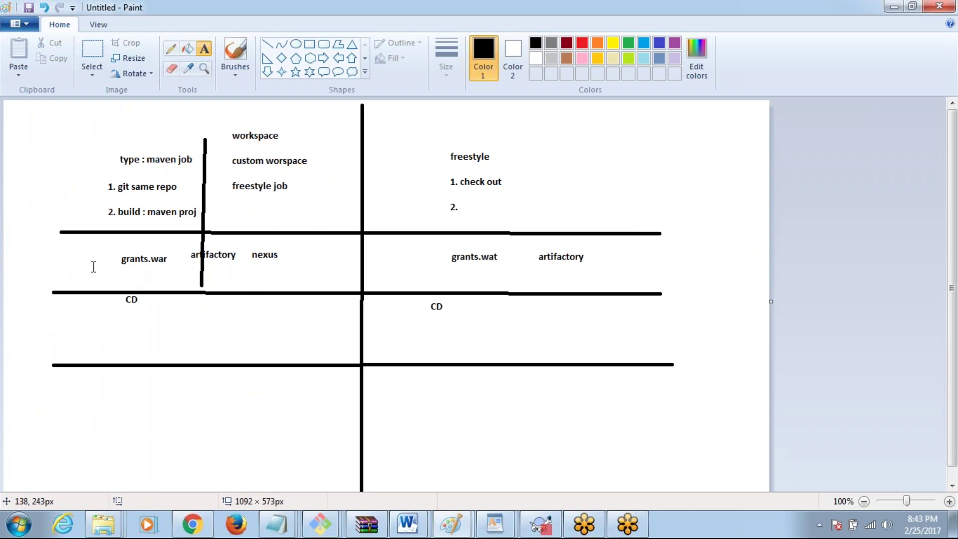
{"action": "left_click", "coordinate": [57, 242]}
{"action": "type", "text": "Artifactory server"}
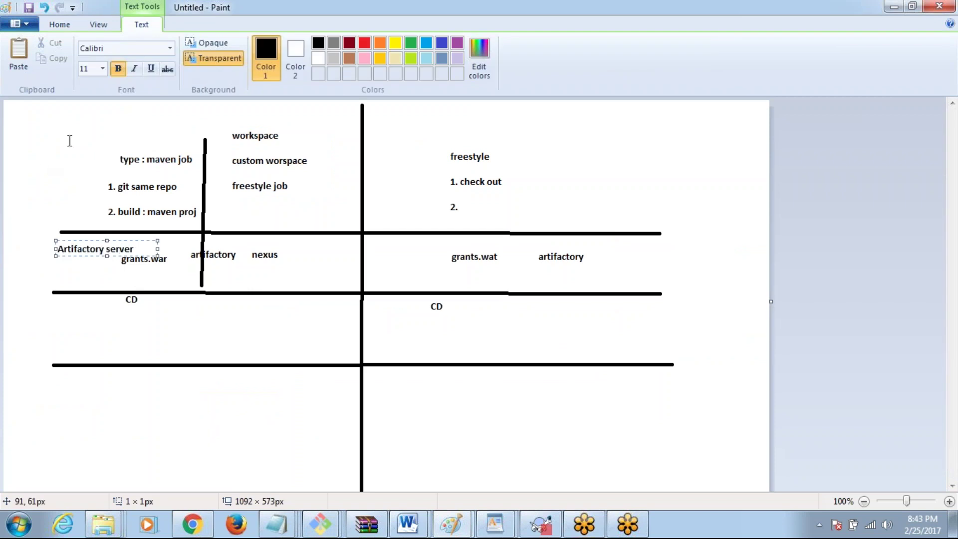
{"action": "left_click", "coordinate": [65, 128]}
{"action": "type", "text": "jenkins server"}
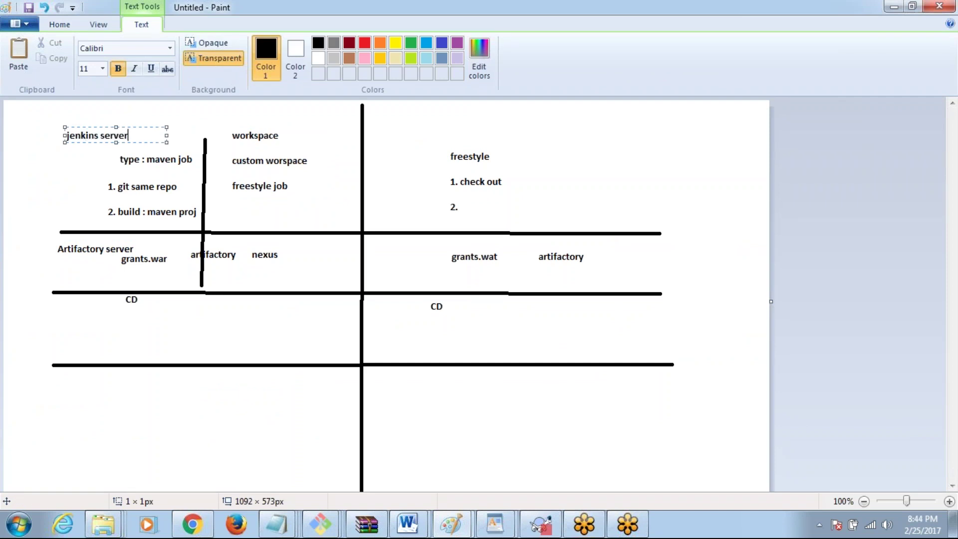
{"action": "left_click", "coordinate": [57, 306]}
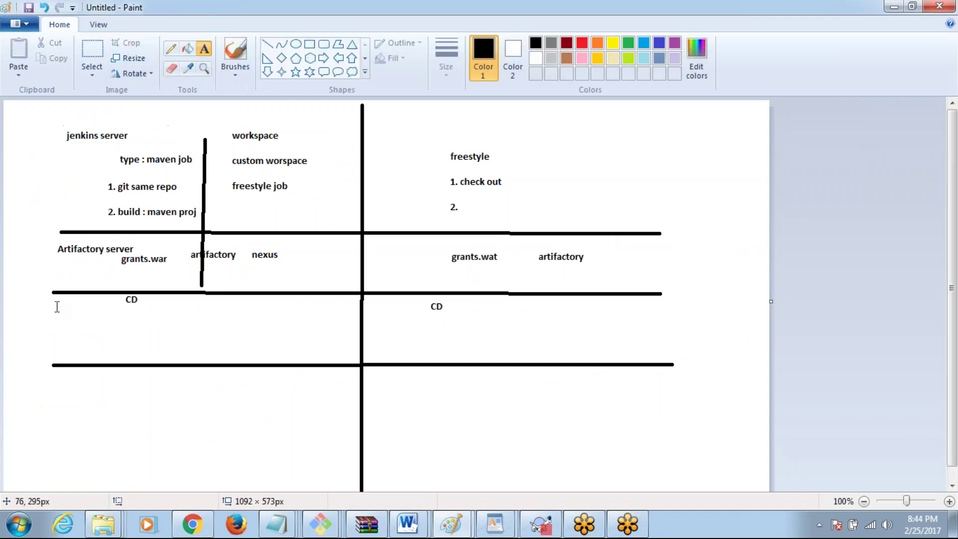
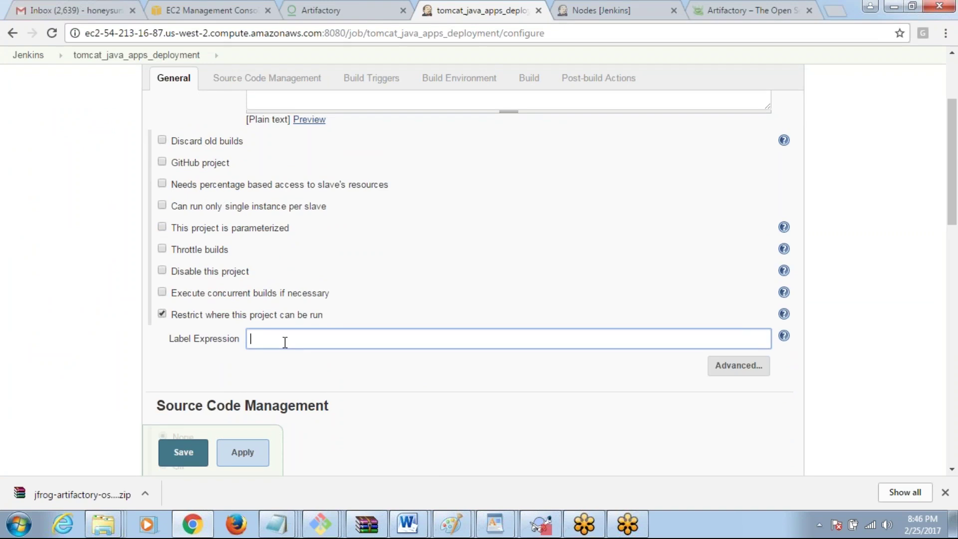
Restrict tomcat_java_apps_deployment to run on the deployment_slave label
{"action": "left_click", "coordinate": [578, 11]}
{"action": "left_click", "coordinate": [489, 10]}
{"action": "type", "text": "de"}
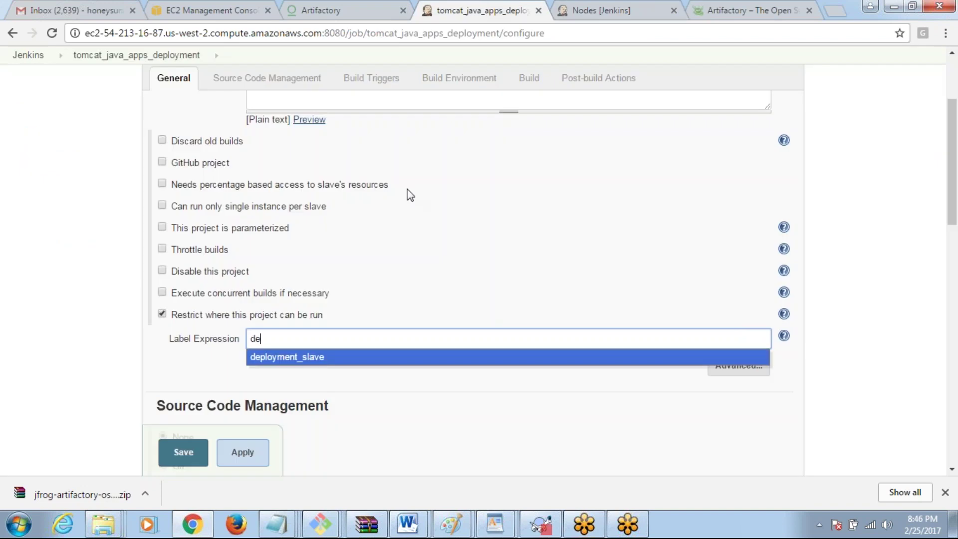
{"action": "left_click", "coordinate": [297, 362]}
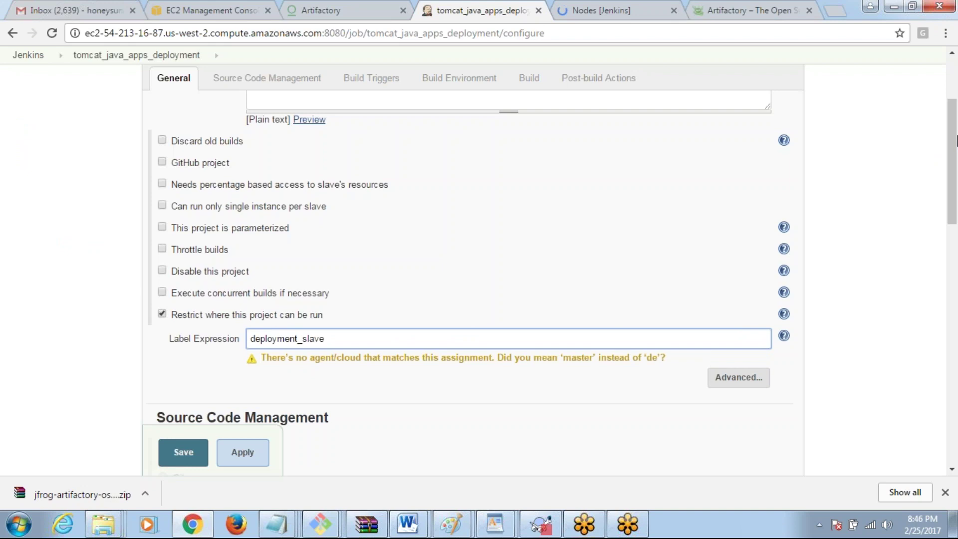
{"action": "left_click_drag", "start_coordinate": [951, 188], "coordinate": [951, 189]}
{"action": "scroll", "coordinate": [951, 189], "scroll_direction": "down", "scroll_amount": 12}
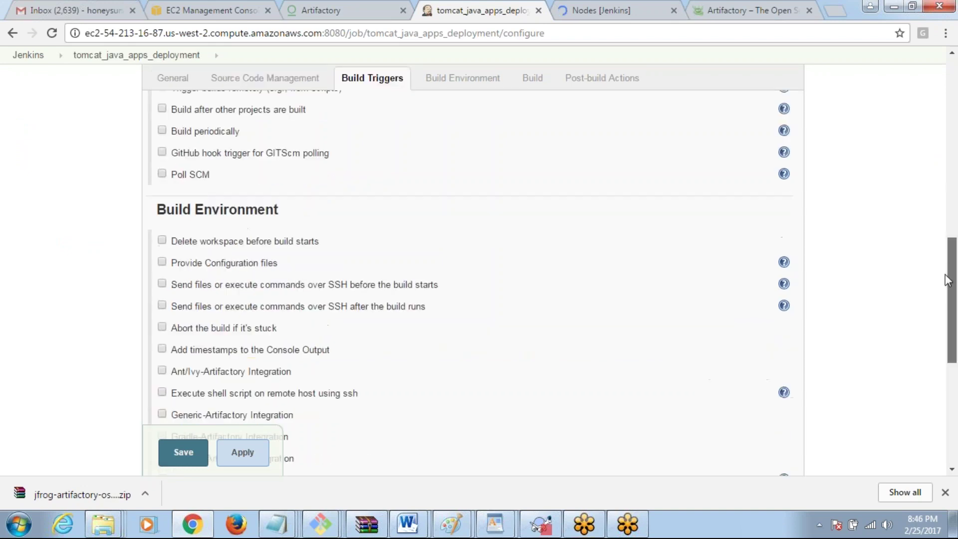
{"action": "scroll", "coordinate": [941, 327], "scroll_direction": "down", "scroll_amount": 4}
Add an Execute shell step running sudo apt install for tomcat8, tomcat8-user and tomcat-admin
{"action": "left_click", "coordinate": [194, 260]}
{"action": "left_click", "coordinate": [200, 359]}
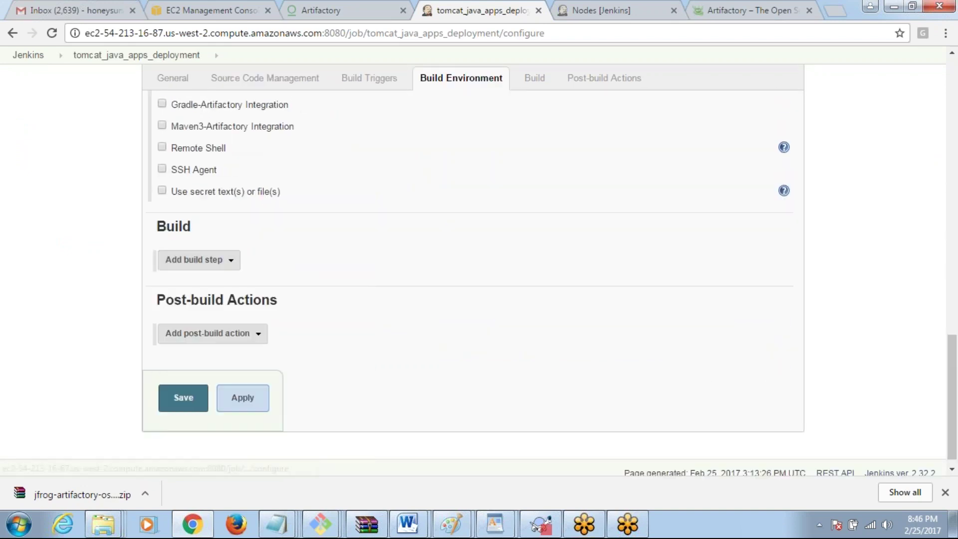
{"action": "left_click", "coordinate": [257, 292]}
{"action": "type", "text": "su"}
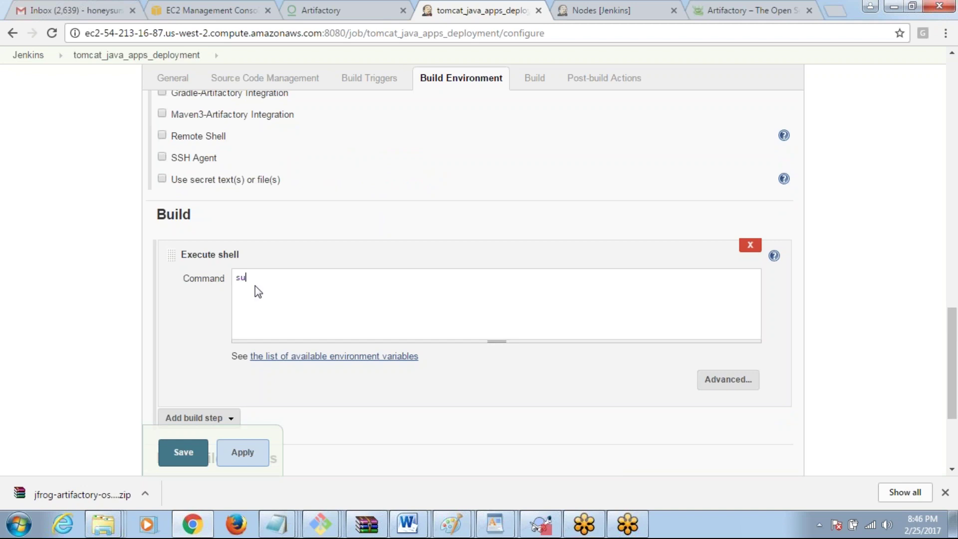
{"action": "type", "text": "do apt install tomcat8"}
{"action": "key", "text": "Return"}
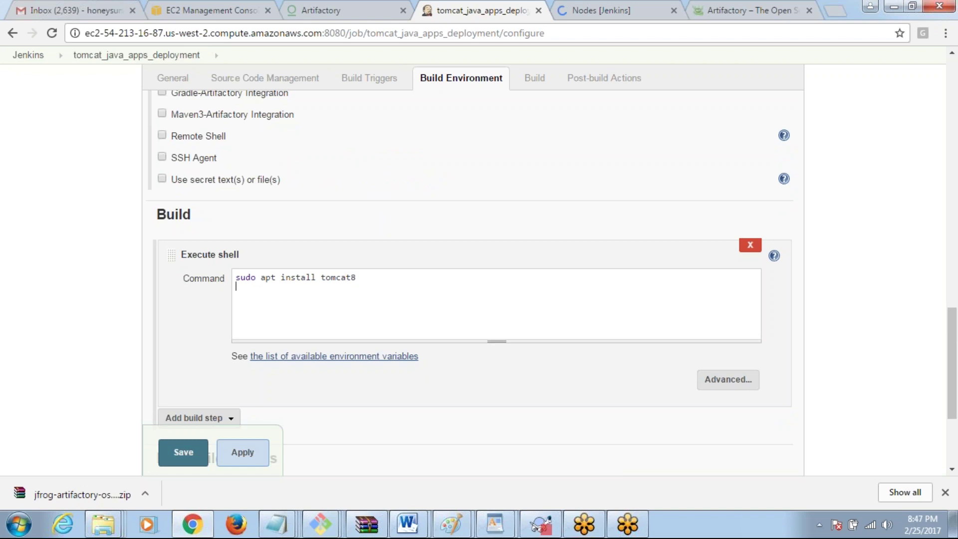
{"action": "type", "text": "sudo apt install tomcat"}
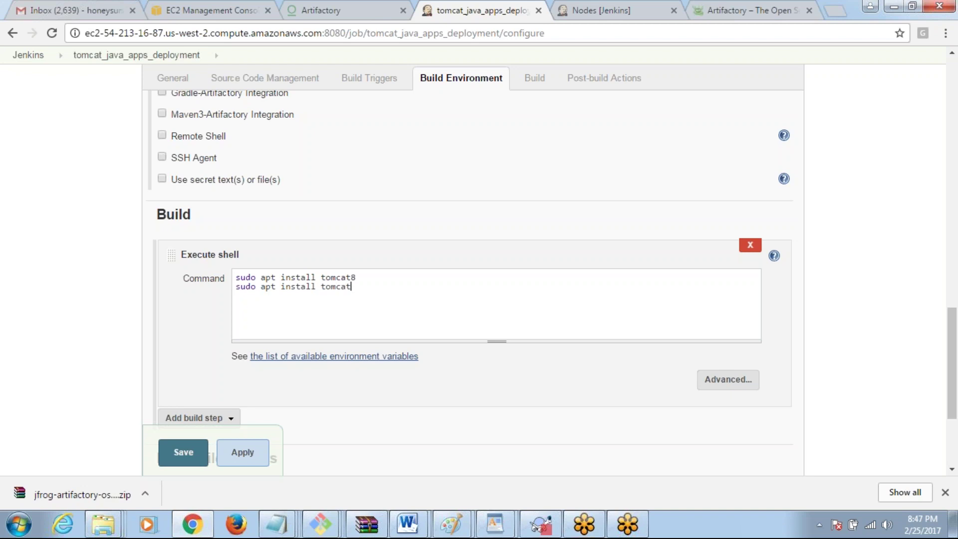
{"action": "type", "text": "8-user"}
{"action": "key", "text": "Return"}
{"action": "type", "text": "sudo apt install t"}
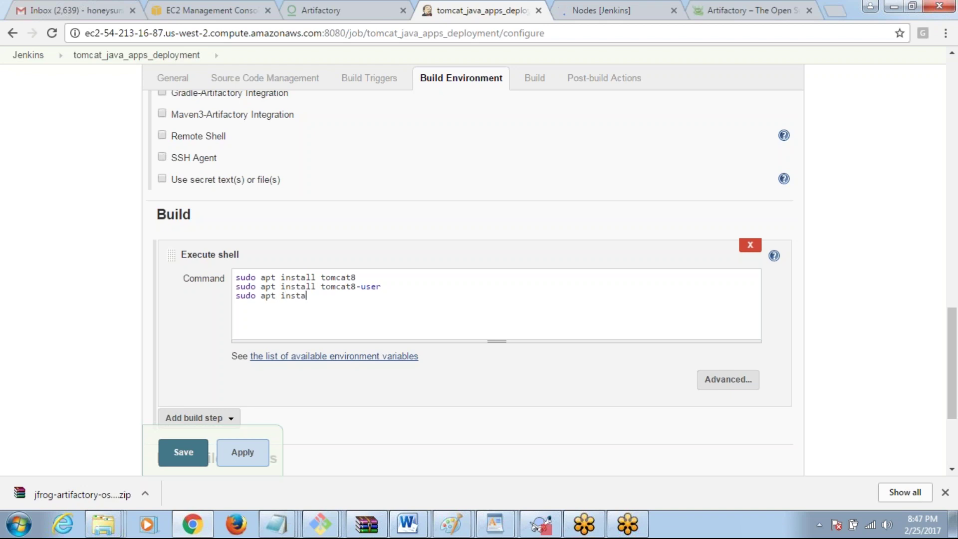
{"action": "type", "text": "omcat-"}
{"action": "type", "text": "admin"}
Remove a stray scp line from the shell commands, then apply and save the job
{"action": "type", "text": "scp"}
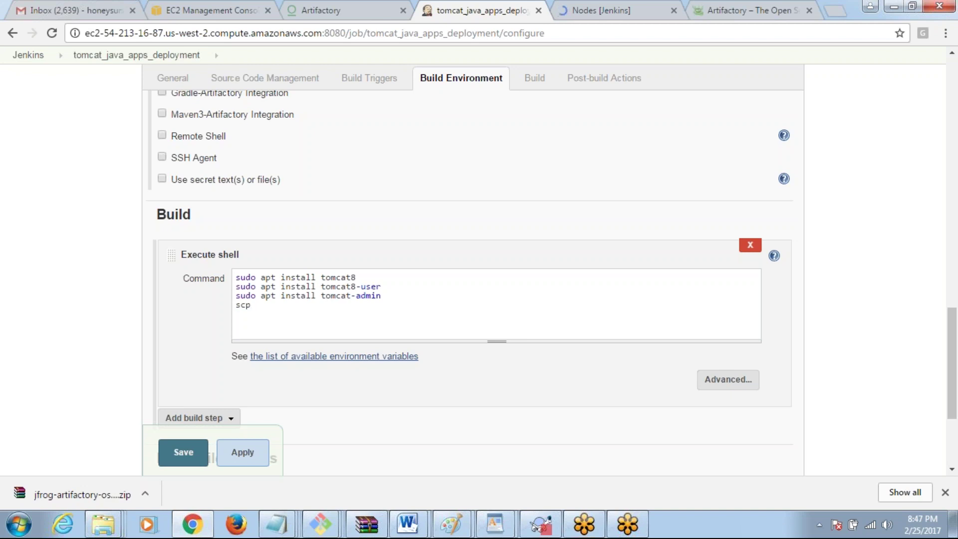
{"action": "key", "text": "BackSpace"}
{"action": "key", "text": "BackSpace"}
{"action": "key", "text": "BackSpace"}
{"action": "key", "text": "BackSpace"}
{"action": "type", "text": "scp"}
{"action": "key", "text": "BackSpace"}
{"action": "key", "text": "BackSpace"}
{"action": "key", "text": "BackSpace"}
{"action": "key", "text": "BackSpace"}
{"action": "left_click", "coordinate": [384, 296]}
{"action": "left_click", "coordinate": [242, 458]}
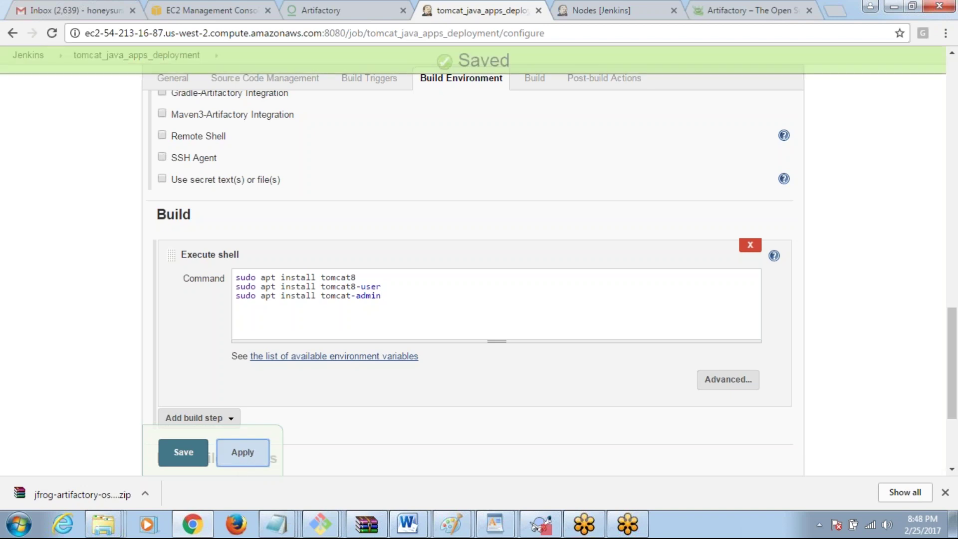
{"action": "left_click", "coordinate": [180, 449]}
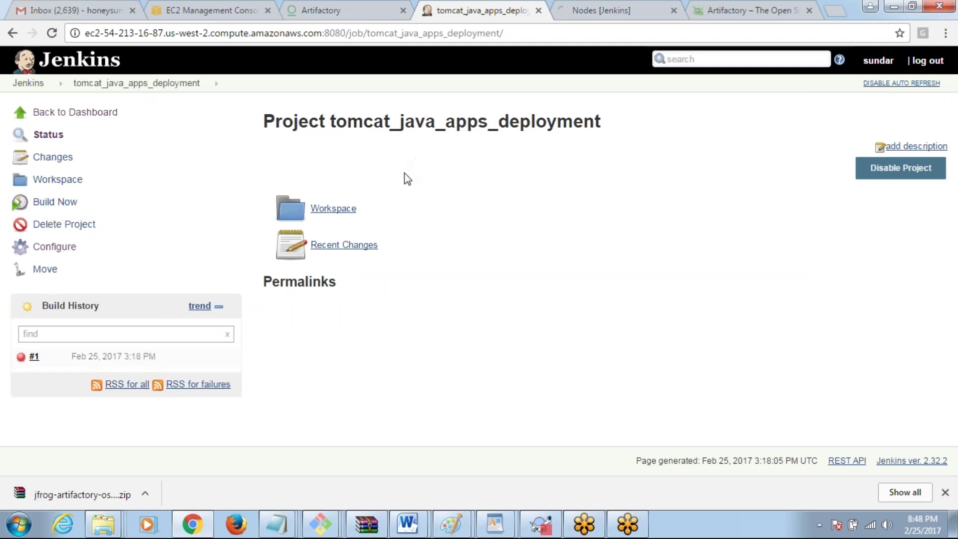
Trace build #1's failure in its console to apt not locating tomcat-admin, then return to the project
{"action": "left_click", "coordinate": [90, 357]}
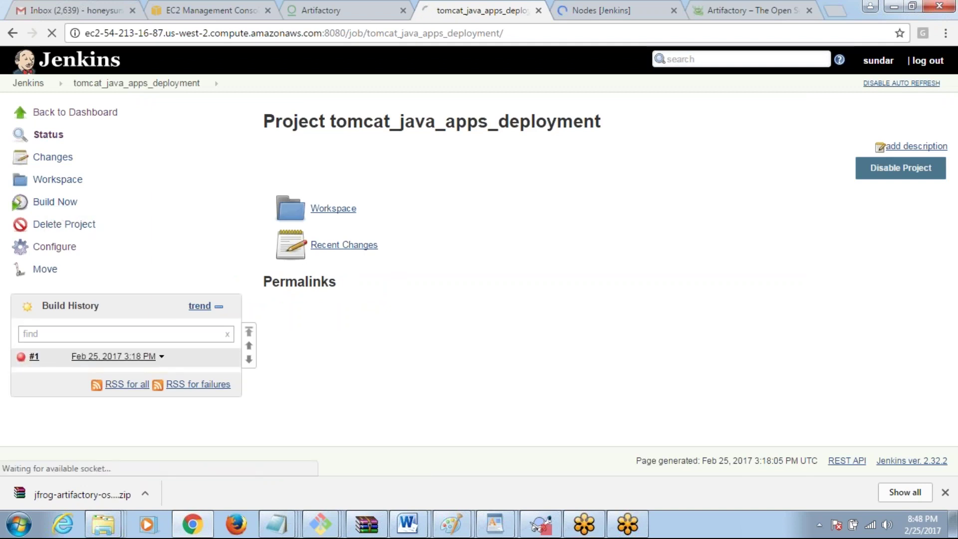
{"action": "left_click", "coordinate": [60, 180]}
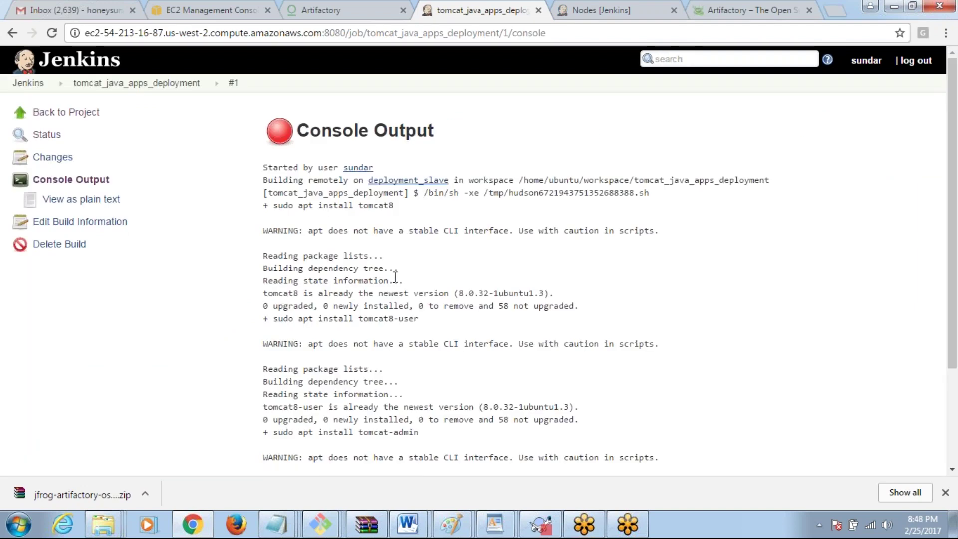
{"action": "scroll", "coordinate": [395, 277], "scroll_direction": "down", "scroll_amount": 2}
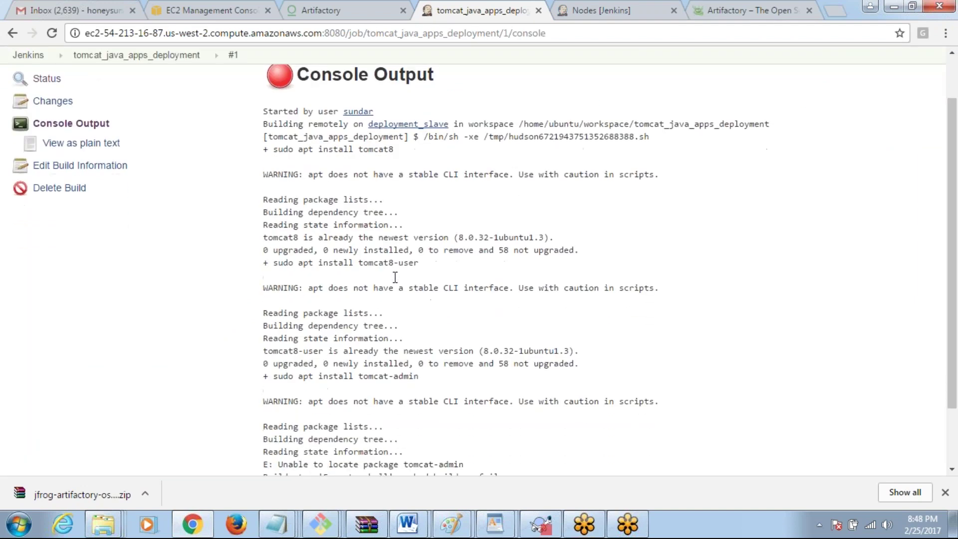
{"action": "scroll", "coordinate": [395, 277], "scroll_direction": "down", "scroll_amount": 3}
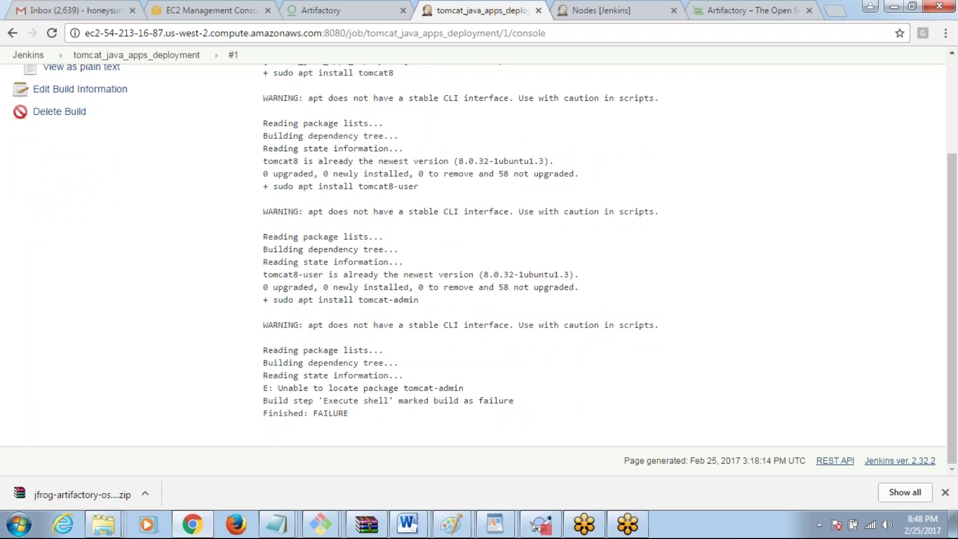
{"action": "double_click", "coordinate": [362, 326]}
{"action": "left_click", "coordinate": [152, 56]}
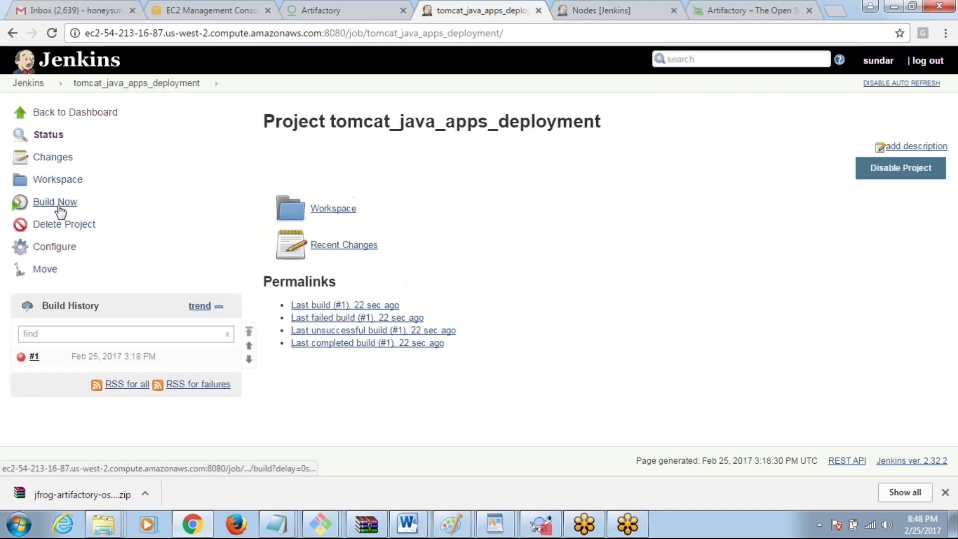
Change tomcat-admin to tomcat8-admin in the shell step, save, and run Build Now
{"action": "left_click", "coordinate": [56, 248]}
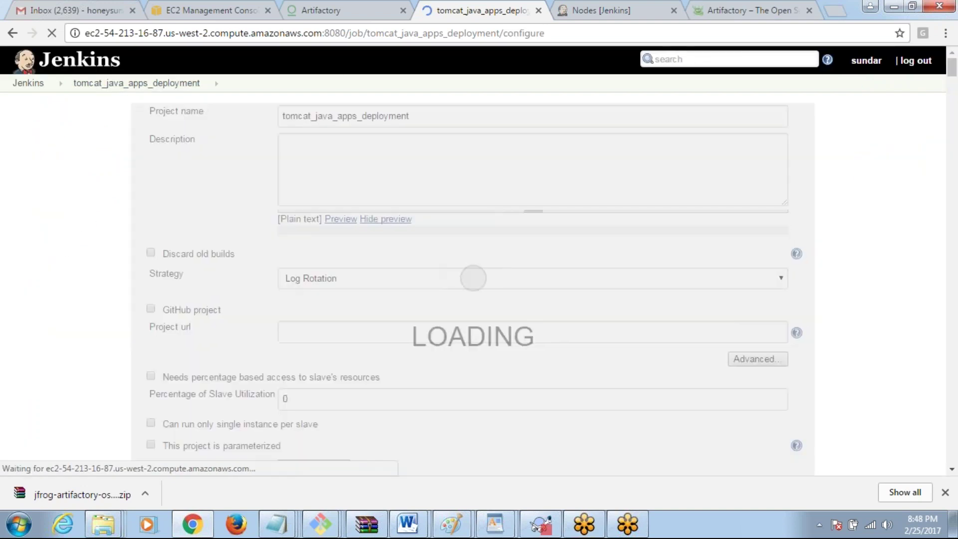
{"action": "scroll", "coordinate": [473, 269], "scroll_direction": "down", "scroll_amount": 6}
{"action": "scroll", "coordinate": [323, 354], "scroll_direction": "down", "scroll_amount": 10}
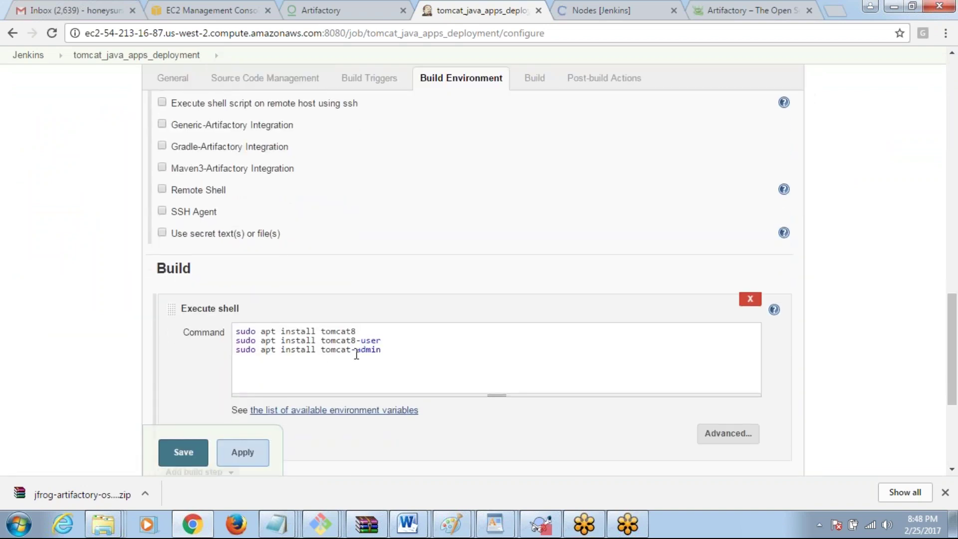
{"action": "left_click", "coordinate": [352, 351]}
{"action": "type", "text": "8"}
{"action": "left_click", "coordinate": [242, 458]}
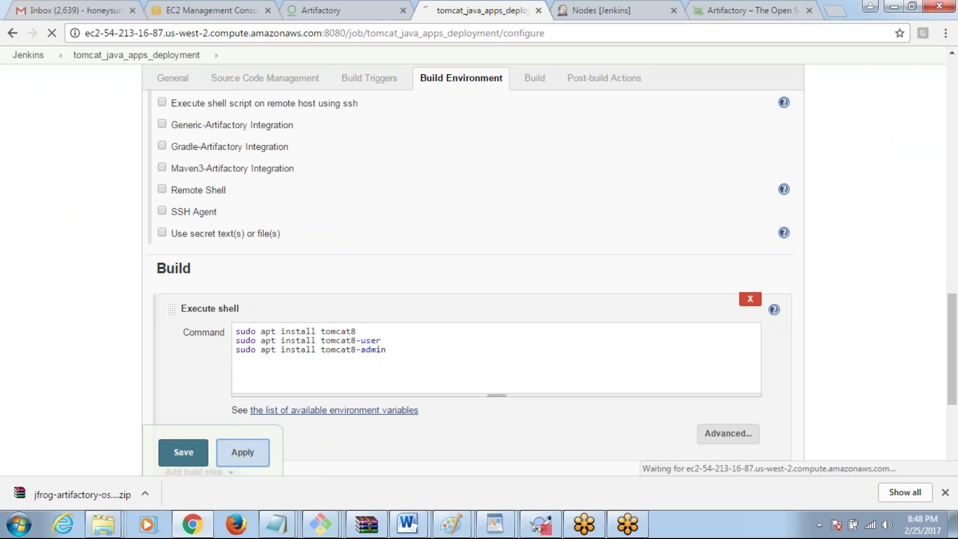
{"action": "left_click", "coordinate": [188, 451]}
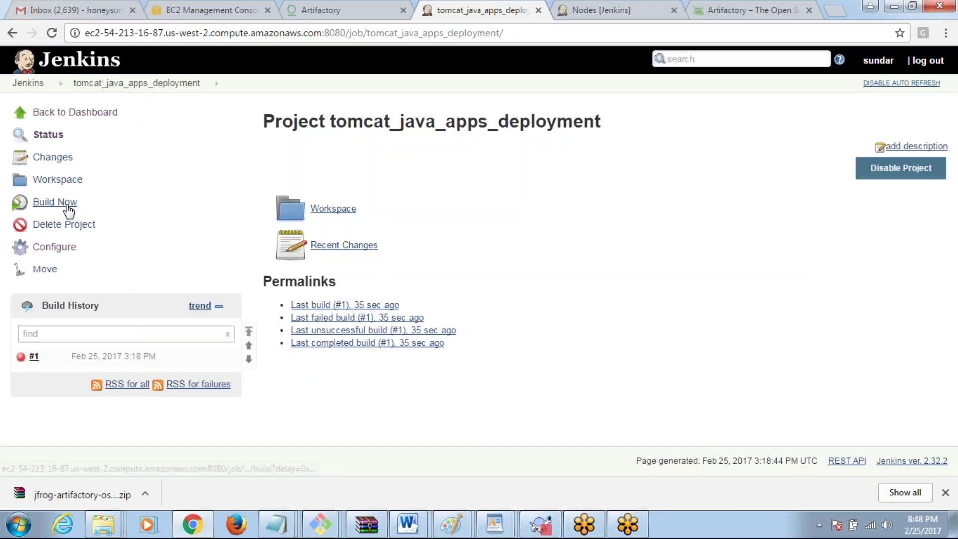
{"action": "left_click", "coordinate": [175, 210]}
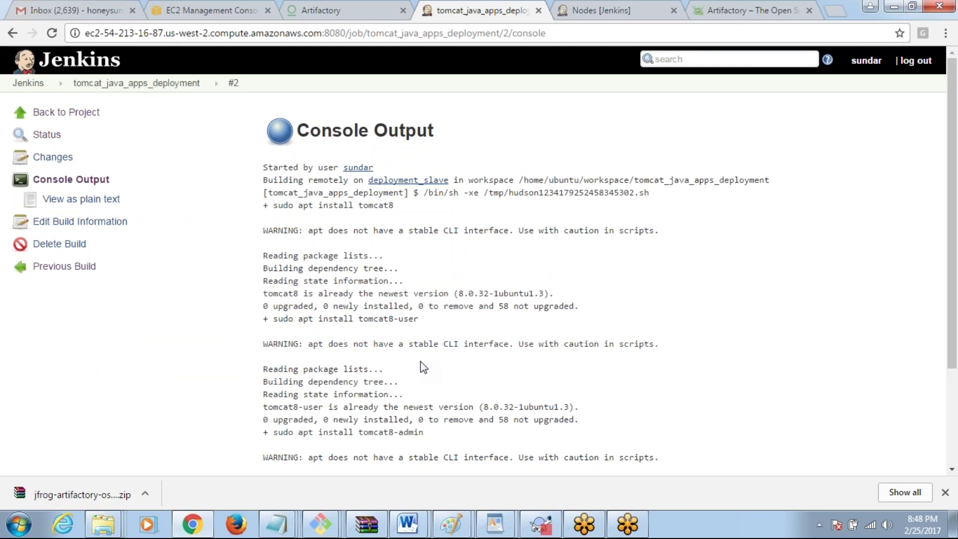
Switch to the EC2 console listing the running artifactory and Deployment_node instances
{"action": "key", "text": "ctrl+shift+Tab"}
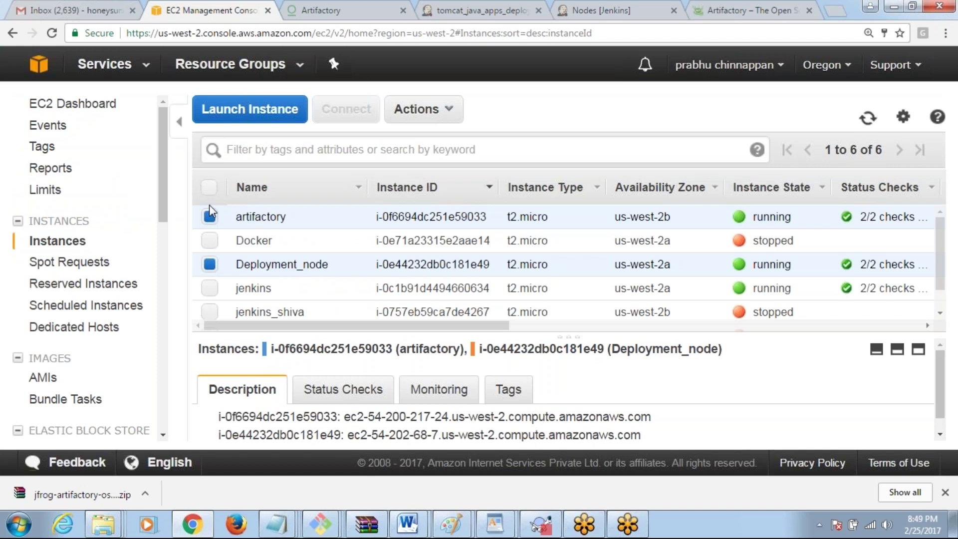
Load the deployment node's Tomcat server address in the JFrog tab
{"action": "key", "text": "ctrl+9"}
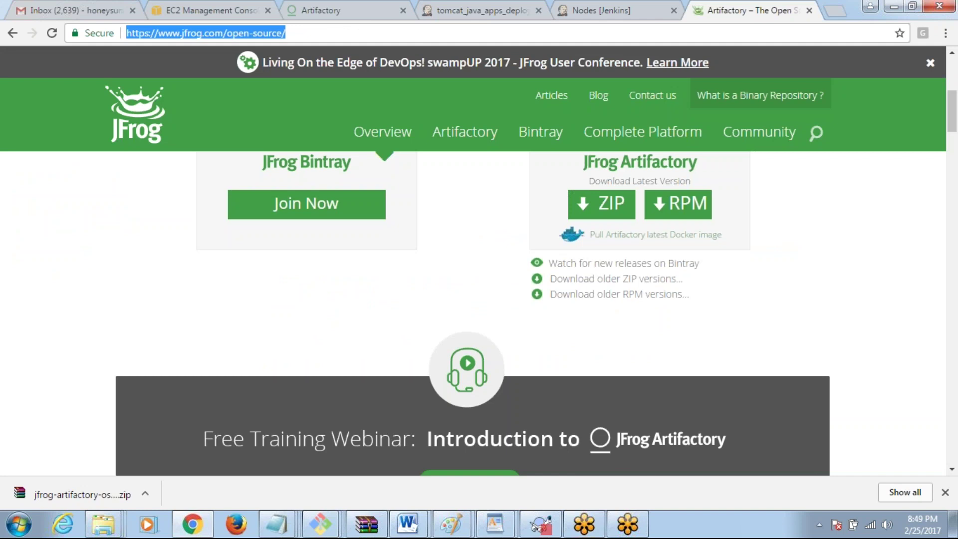
{"action": "type", "text": "ec2-54-202-68-7.us-west-2.compute.amazonaws.com:8080"}
{"action": "key", "text": "Return"}
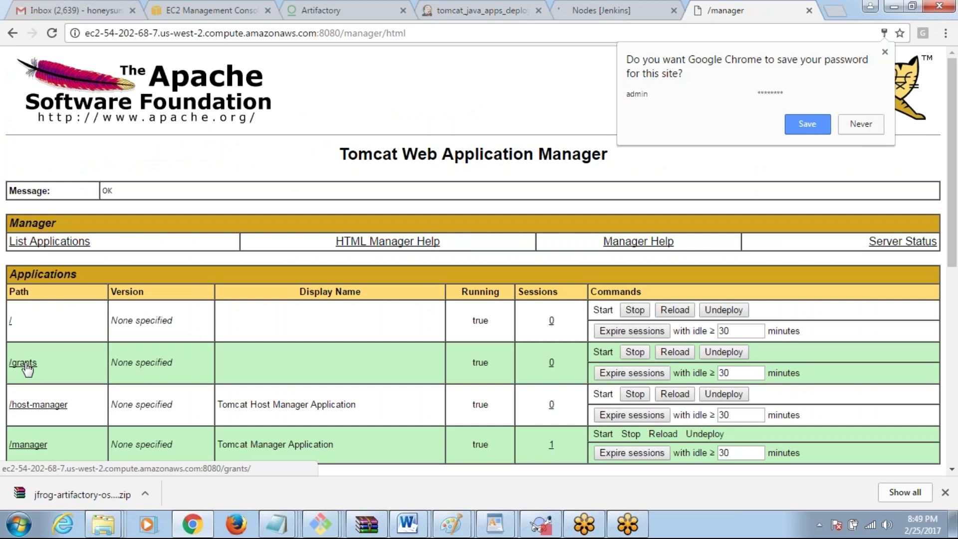
Dismiss the save-password prompt so the Tomcat Manager shows /grants running
{"action": "key", "text": "alt+Left"}
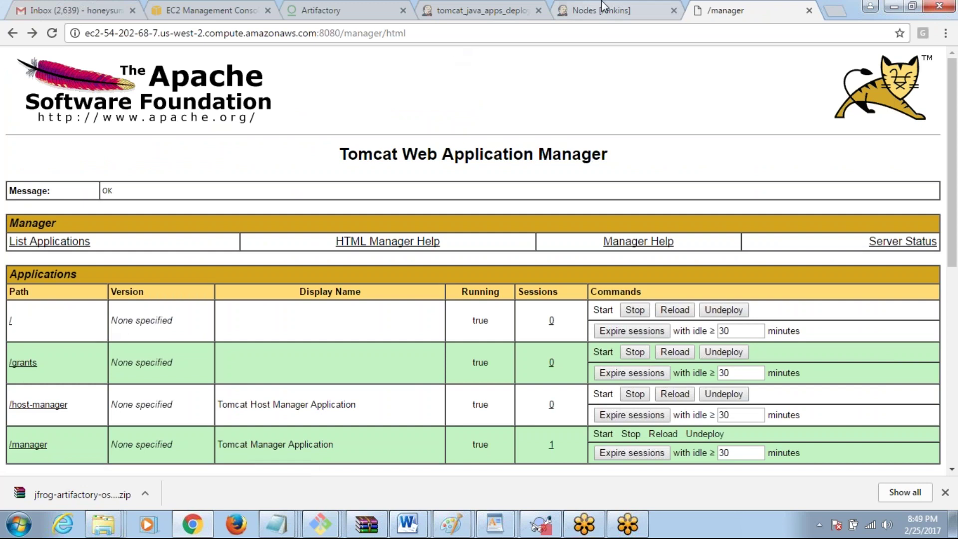
Verify Publish Over SSH 1.17 is among the installed plugins, then return to Manage Jenkins
{"action": "left_click", "coordinate": [500, 14]}
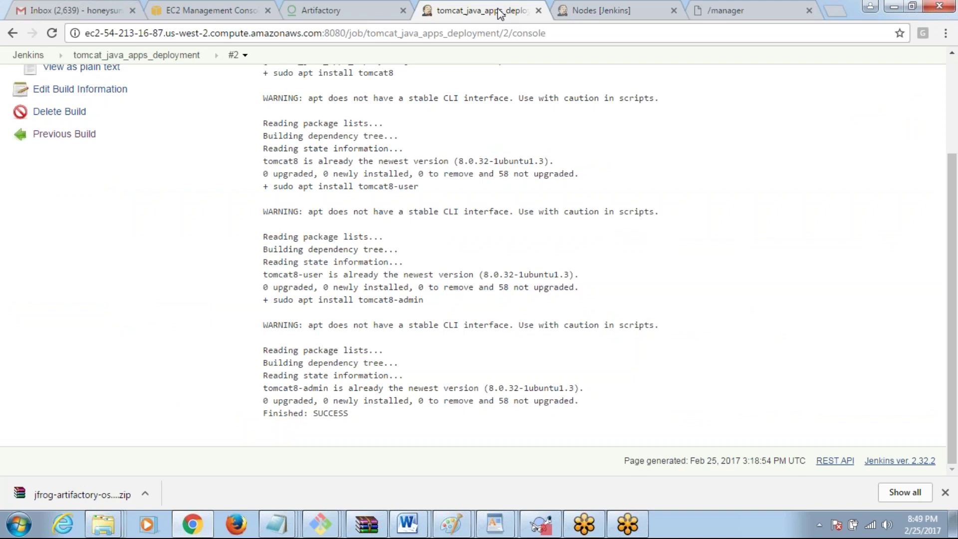
{"action": "key", "text": "alt+Left"}
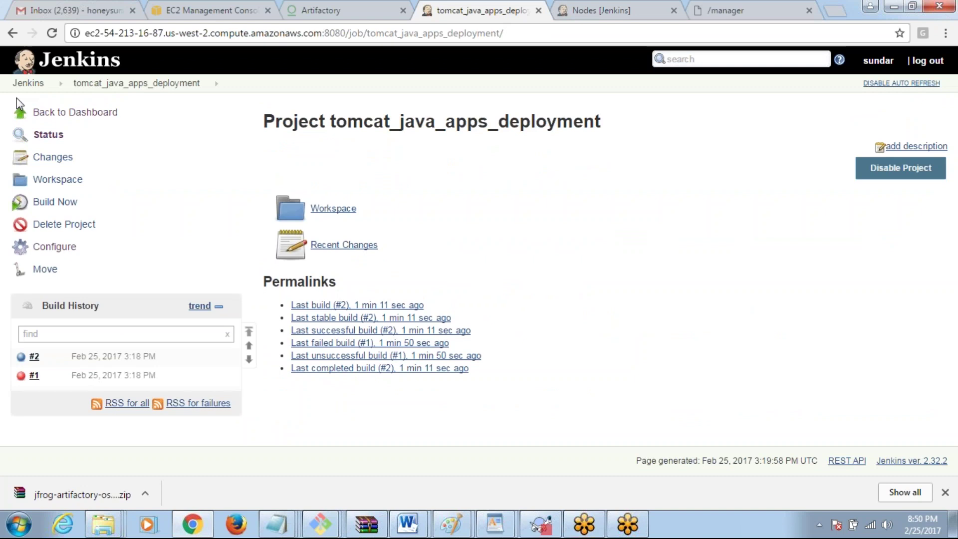
{"action": "left_click", "coordinate": [23, 111]}
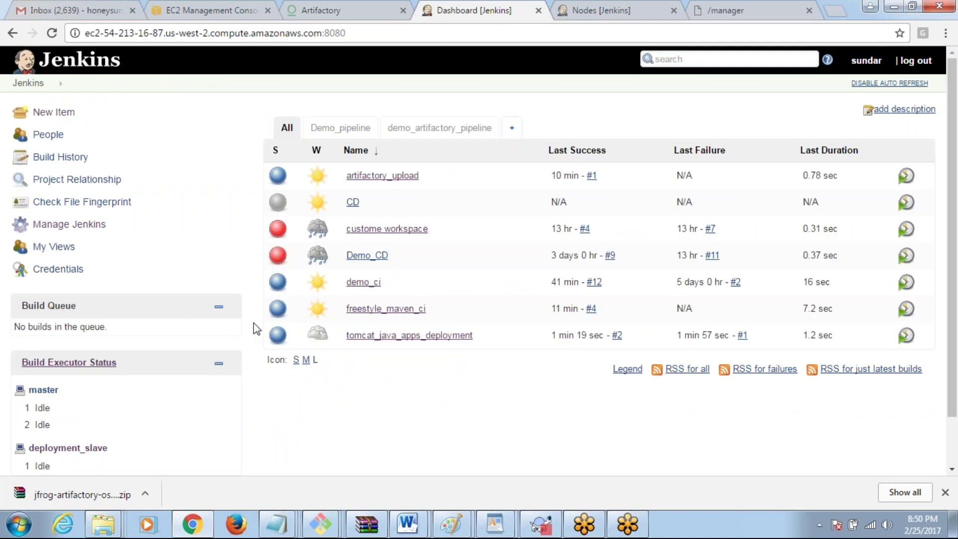
{"action": "left_click", "coordinate": [69, 224]}
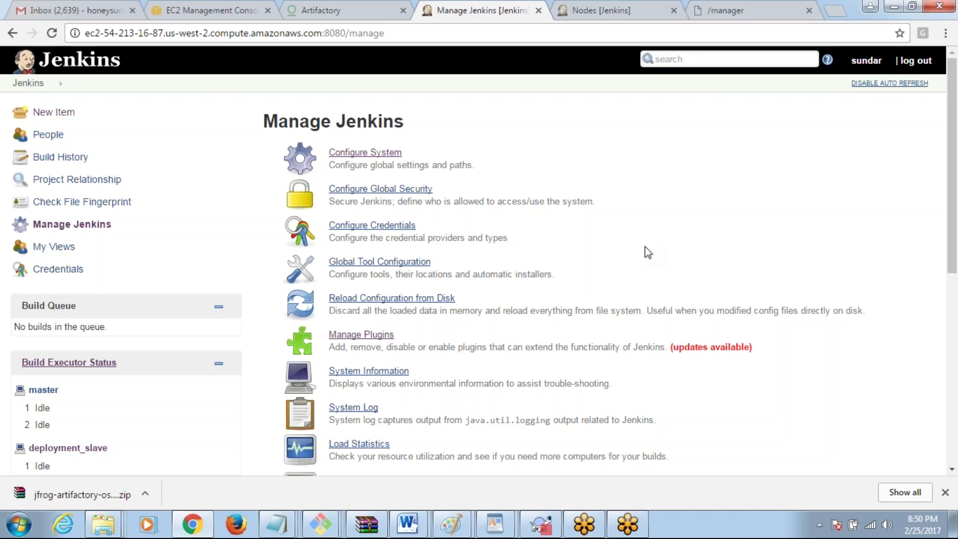
{"action": "left_click", "coordinate": [362, 334]}
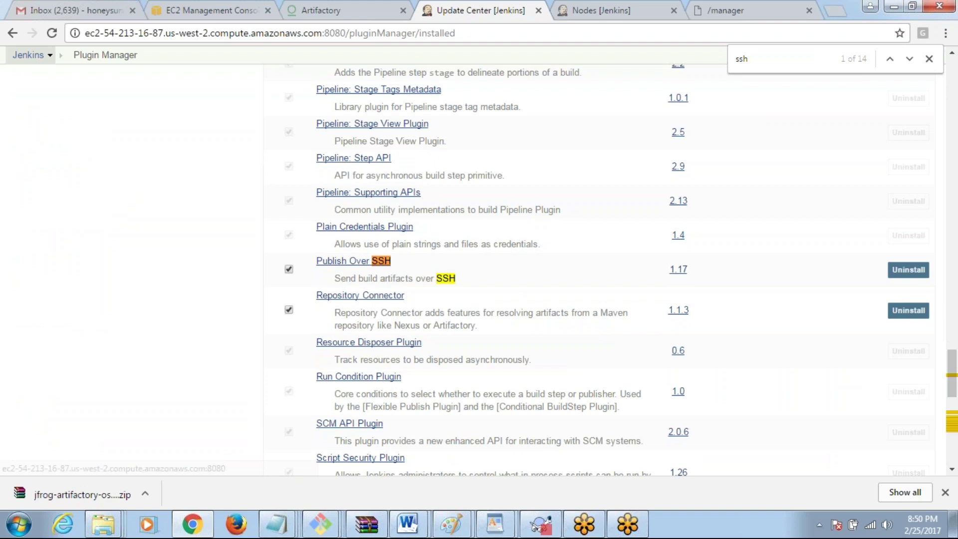
{"action": "left_click", "coordinate": [28, 55]}
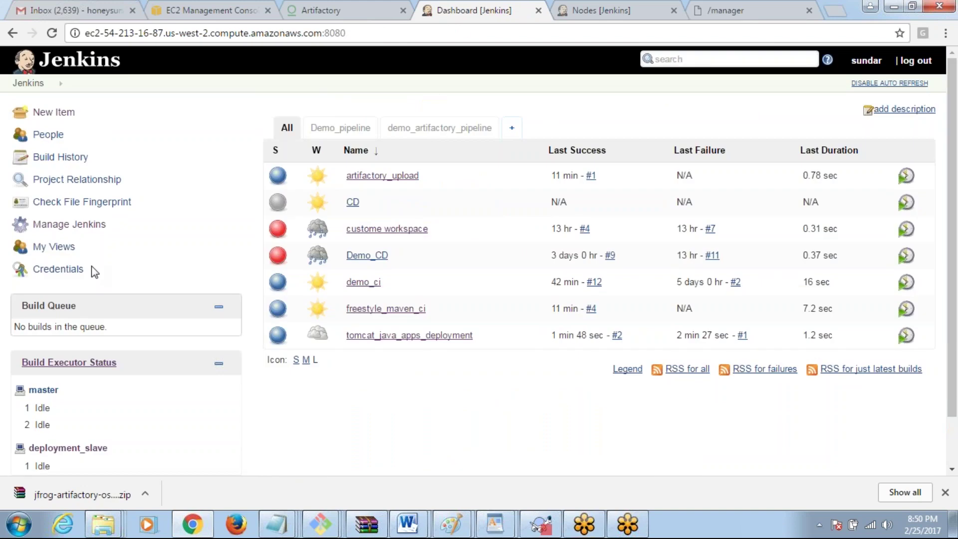
{"action": "left_click", "coordinate": [69, 225]}
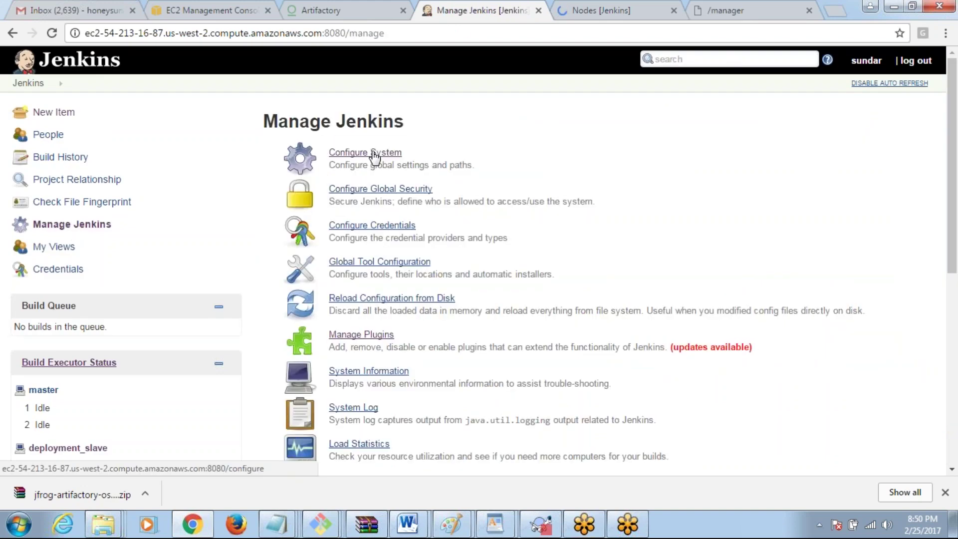
Set the ssh_server Hostname to ec2-54-202-68-7.us-west-2.compute.amazonaws.com in Configure System
{"action": "left_click", "coordinate": [374, 158]}
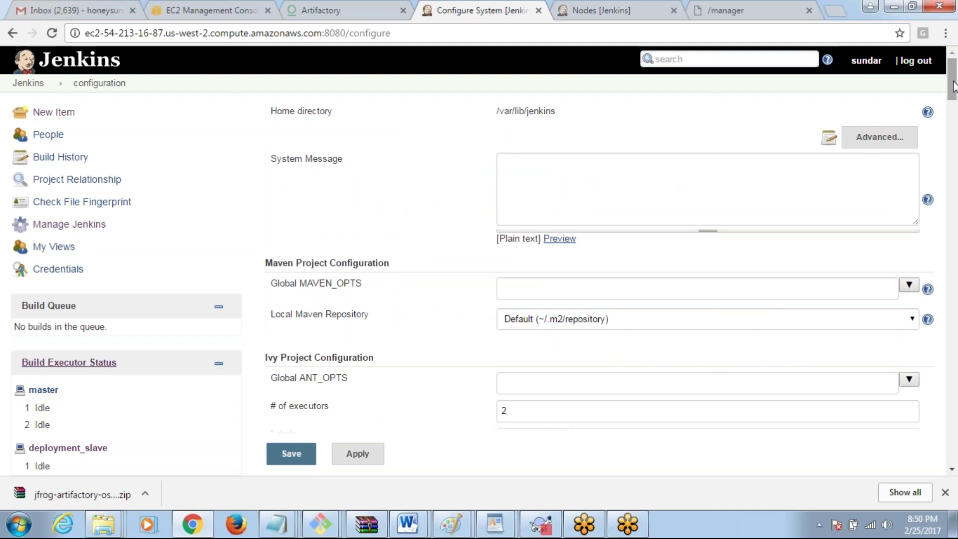
{"action": "left_click_drag", "start_coordinate": [953, 86], "coordinate": [949, 442]}
{"action": "left_click", "coordinate": [829, 246]}
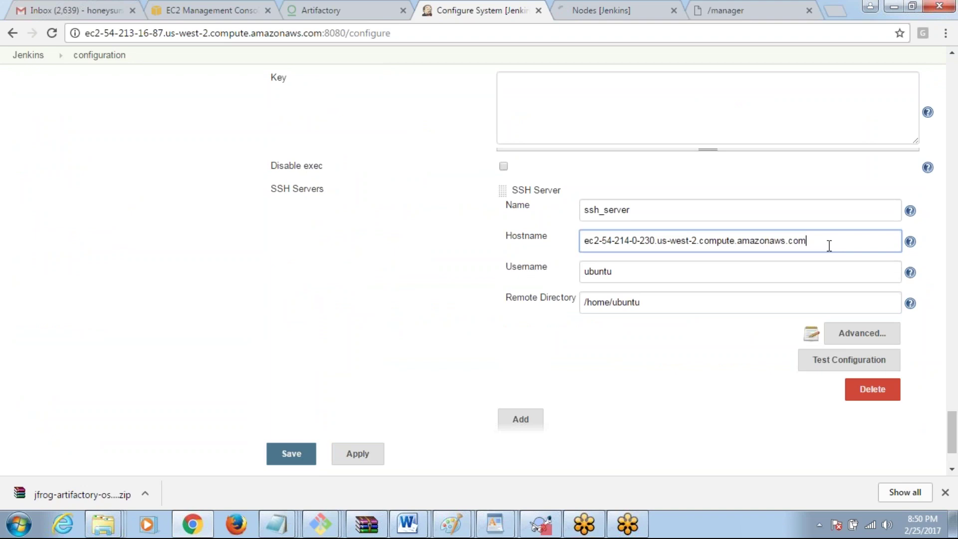
{"action": "key", "text": "ctrl+2"}
{"action": "left_click", "coordinate": [553, 380]}
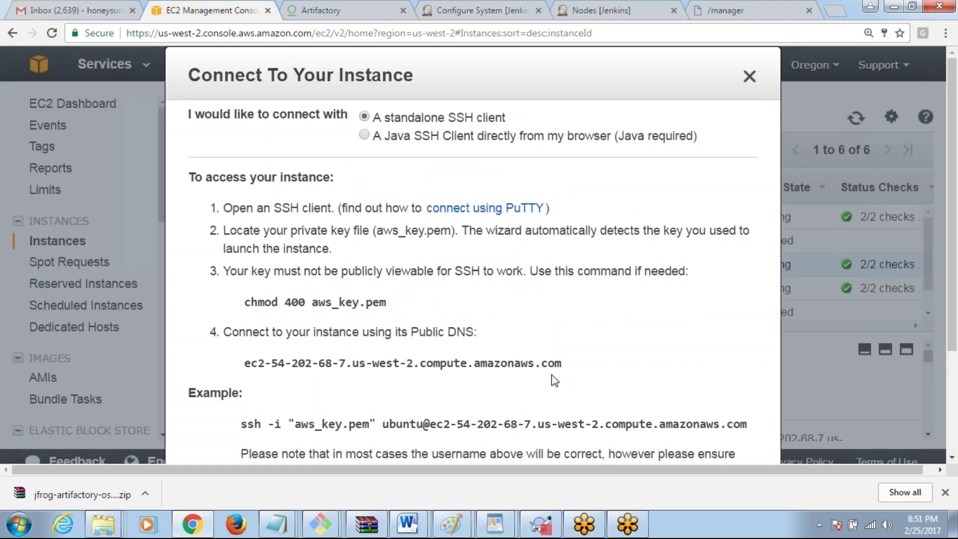
{"action": "left_click_drag", "start_coordinate": [554, 380], "coordinate": [247, 365]}
{"action": "key", "text": "ctrl+c"}
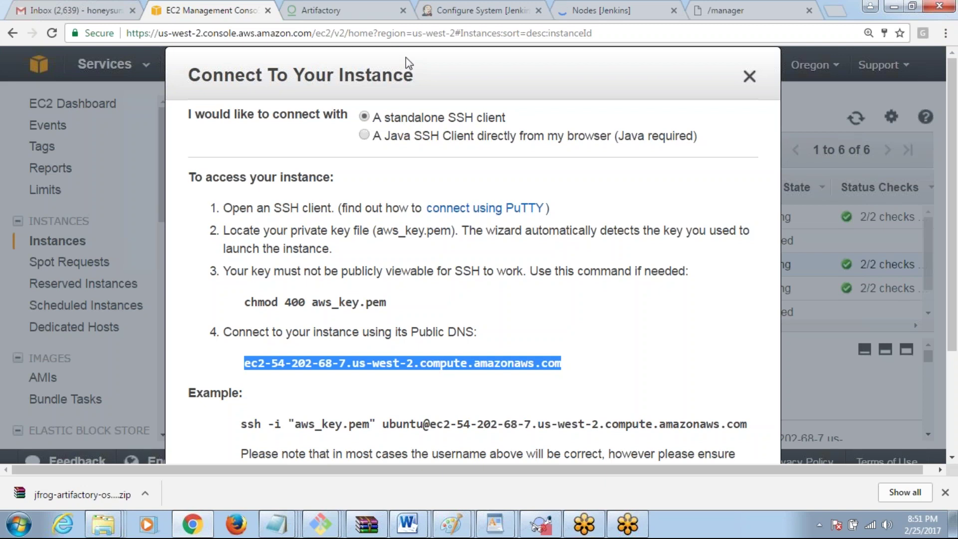
{"action": "left_click", "coordinate": [595, 11]}
{"action": "left_click", "coordinate": [482, 10]}
{"action": "left_click_drag", "start_coordinate": [803, 240], "coordinate": [581, 240]}
{"action": "key", "text": "ctrl+v"}
Check the Username and Remote Directory fields, then bring the Downloads folder window forward
{"action": "left_click", "coordinate": [629, 272]}
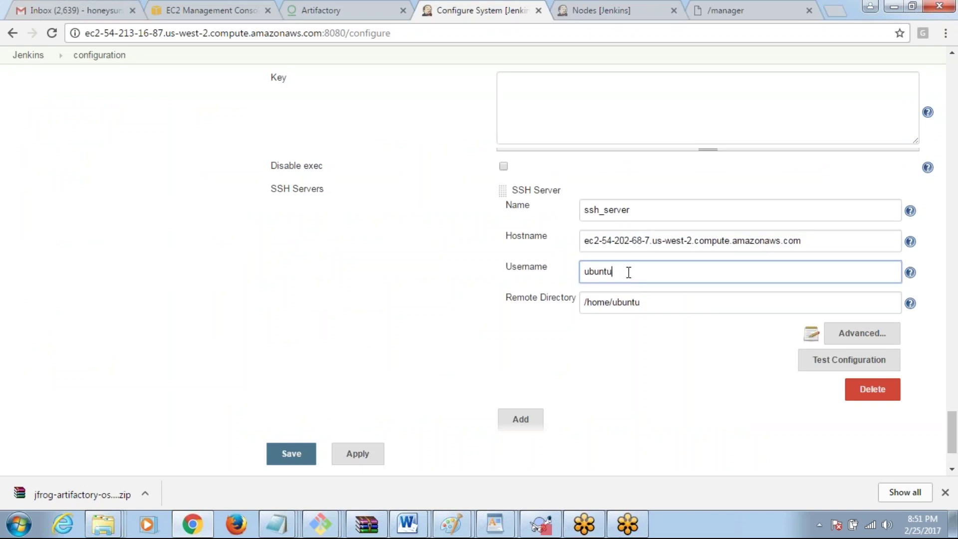
{"action": "left_click", "coordinate": [662, 301]}
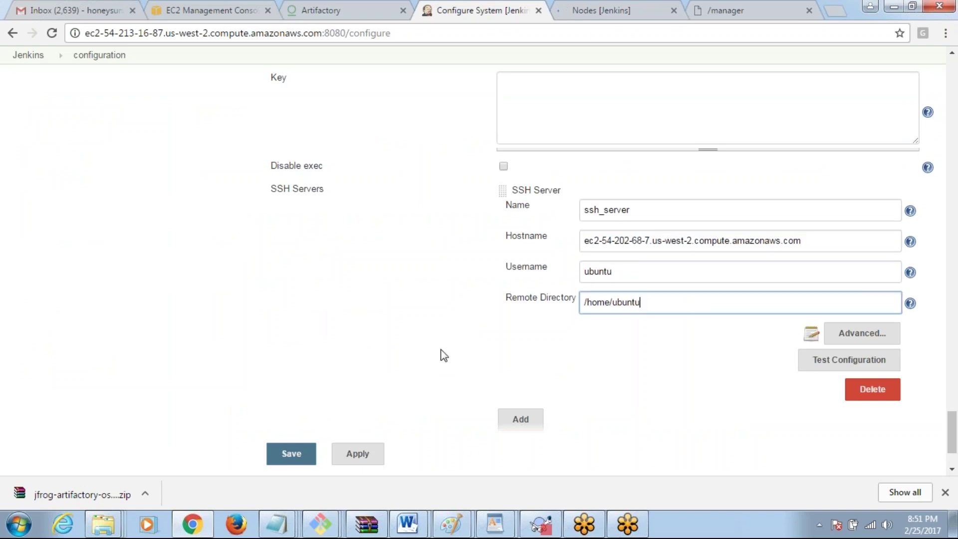
{"action": "left_click", "coordinate": [319, 526]}
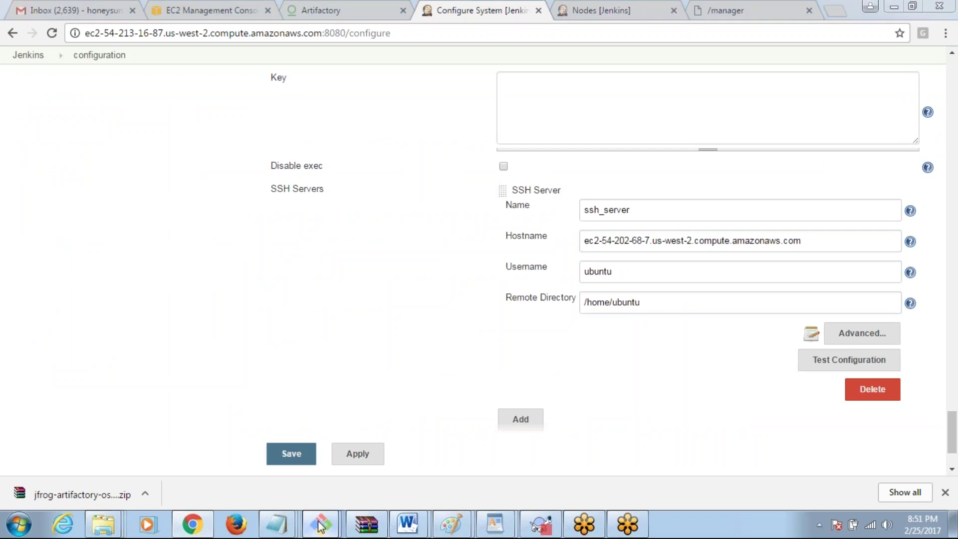
{"action": "left_click", "coordinate": [644, 306]}
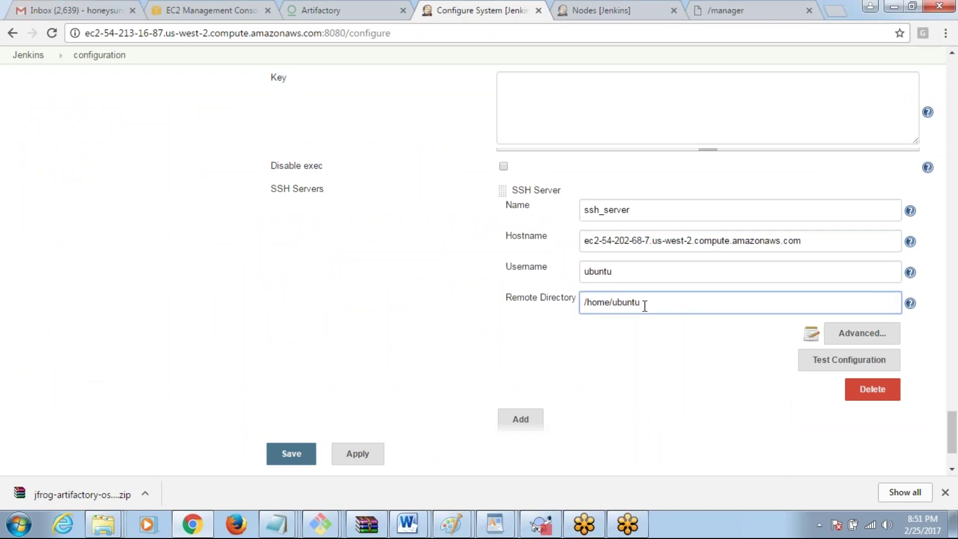
{"action": "left_click", "coordinate": [320, 525]}
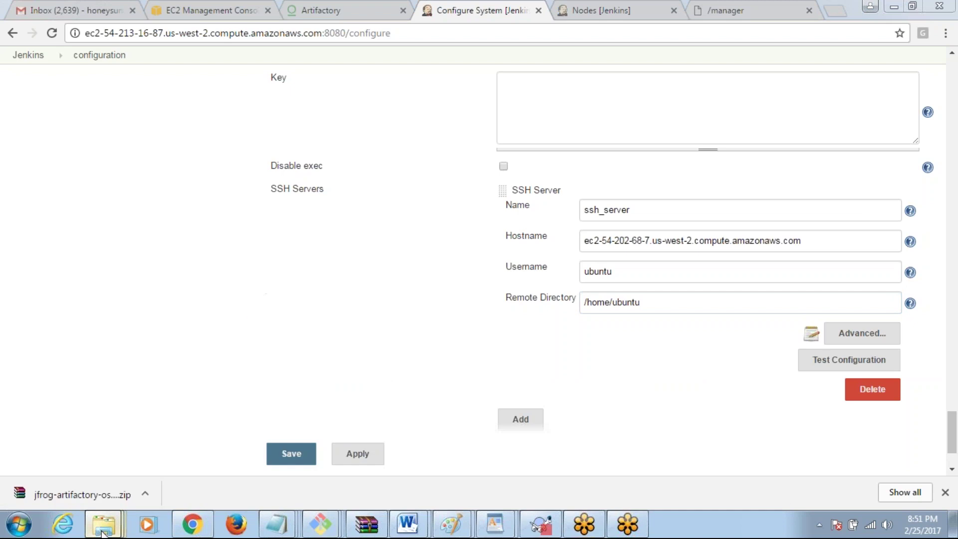
{"action": "mouse_move", "coordinate": [103, 533]}
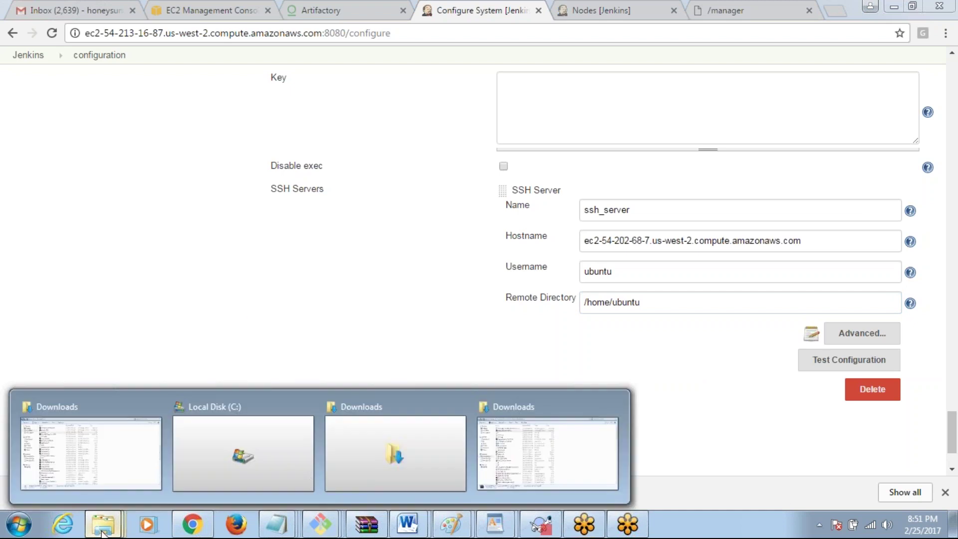
{"action": "left_click", "coordinate": [103, 457]}
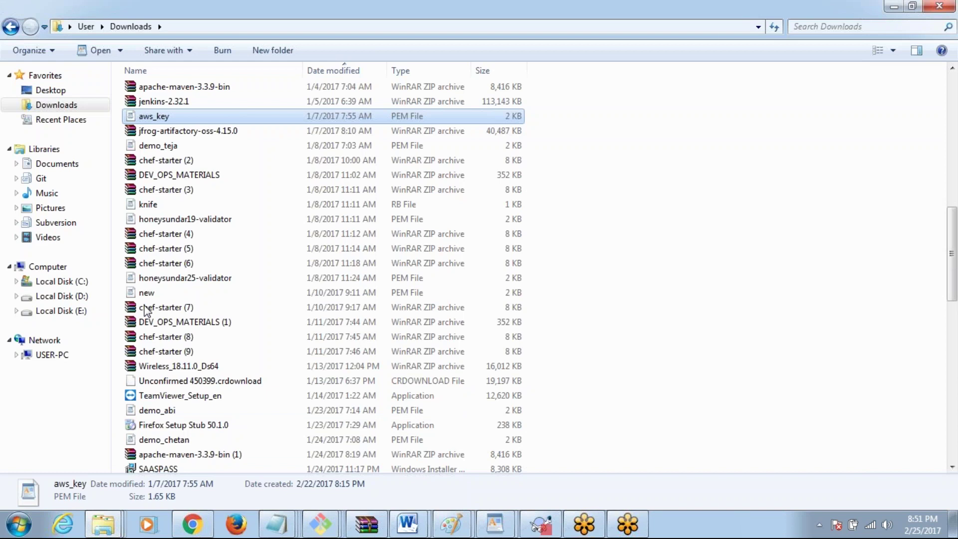
Browse C:\chef\chef-repo\cookbooks\java_application to its recipes folder
{"action": "left_click", "coordinate": [55, 282]}
{"action": "double_click", "coordinate": [147, 120]}
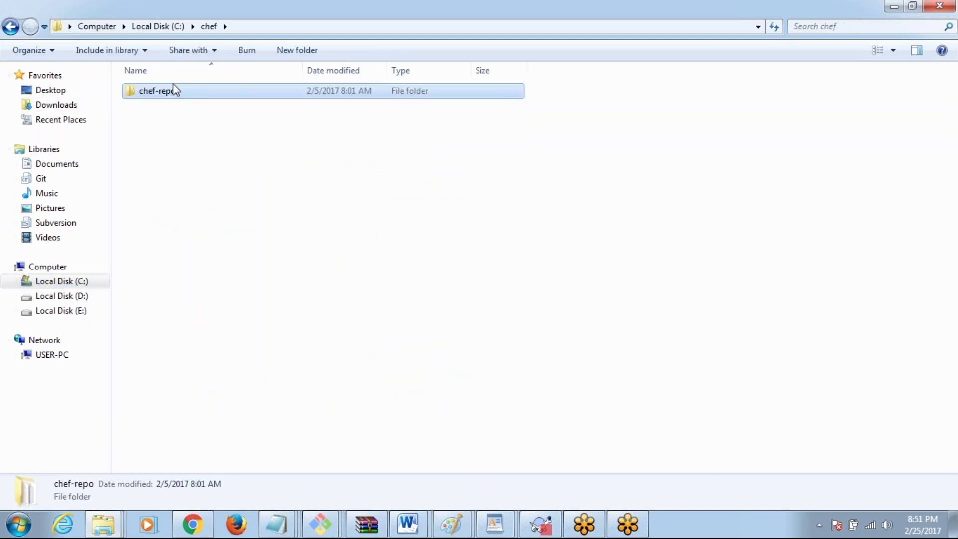
{"action": "double_click", "coordinate": [173, 91]}
{"action": "left_click", "coordinate": [176, 125]}
{"action": "double_click", "coordinate": [176, 124]}
{"action": "double_click", "coordinate": [156, 124]}
{"action": "double_click", "coordinate": [159, 92]}
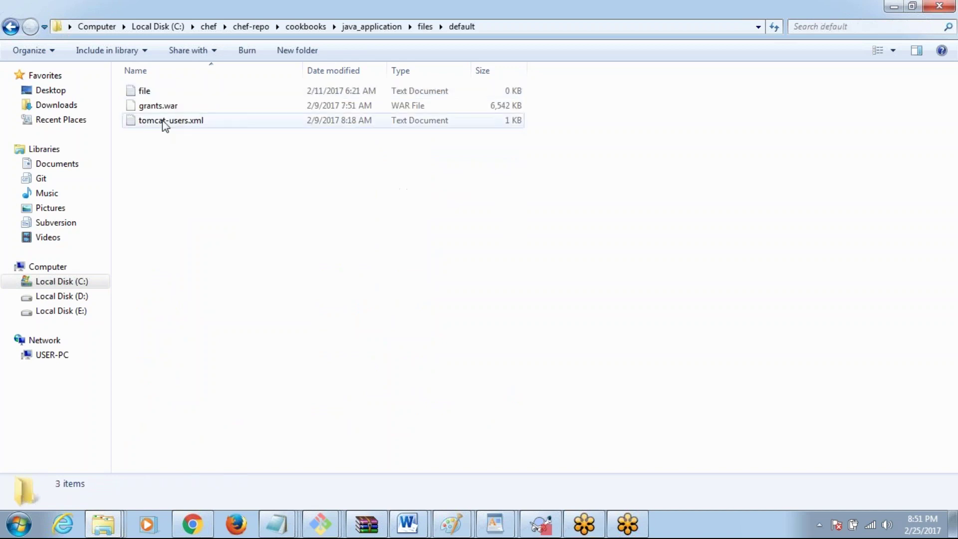
{"action": "left_click", "coordinate": [376, 30]}
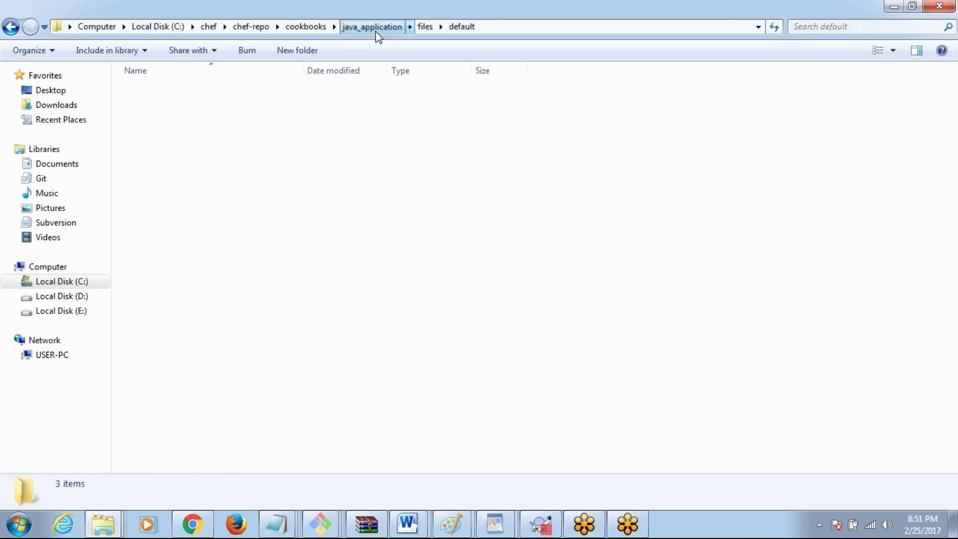
{"action": "double_click", "coordinate": [172, 164]}
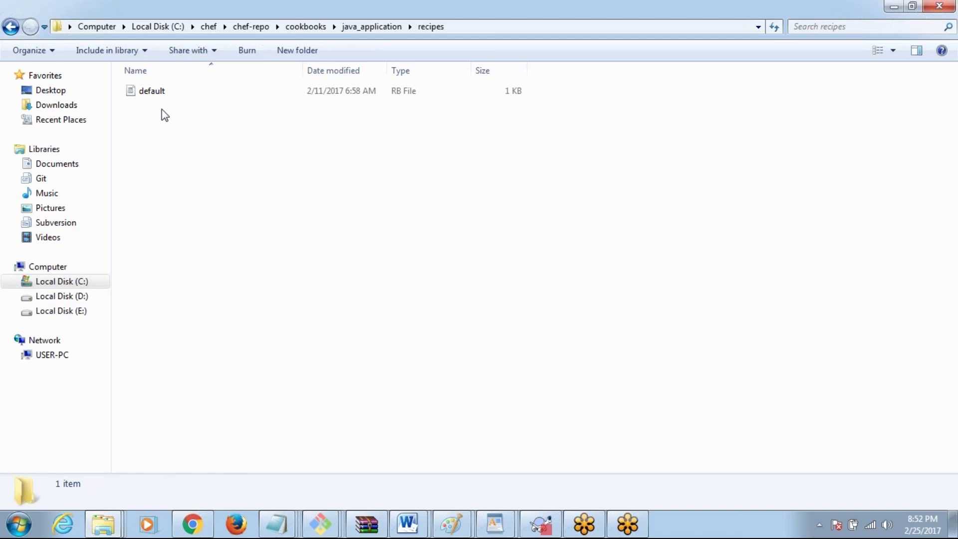
Open the default recipe and select its /var/lib/tomcat8/webapps path
{"action": "left_click", "coordinate": [157, 96]}
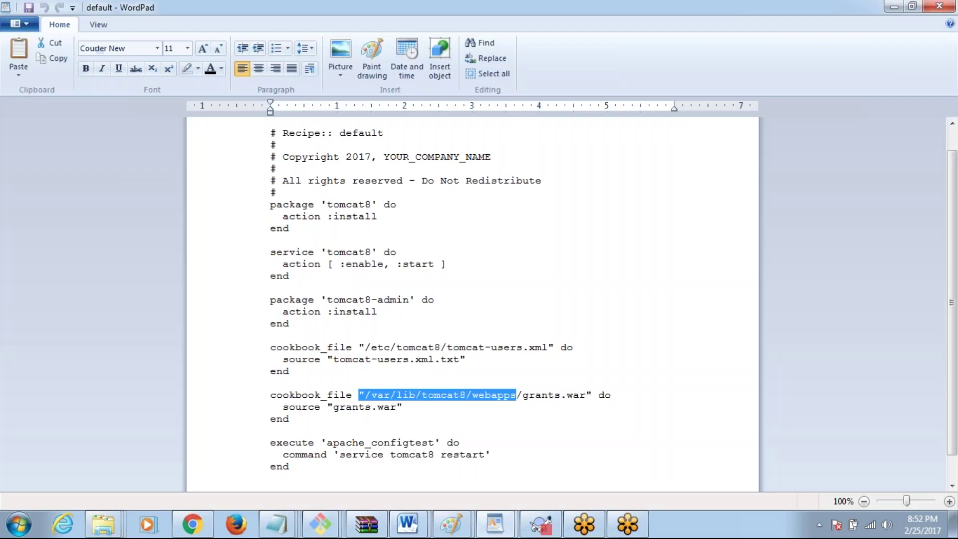
{"action": "left_click", "coordinate": [369, 395]}
{"action": "left_click_drag", "start_coordinate": [359, 394], "coordinate": [506, 392]}
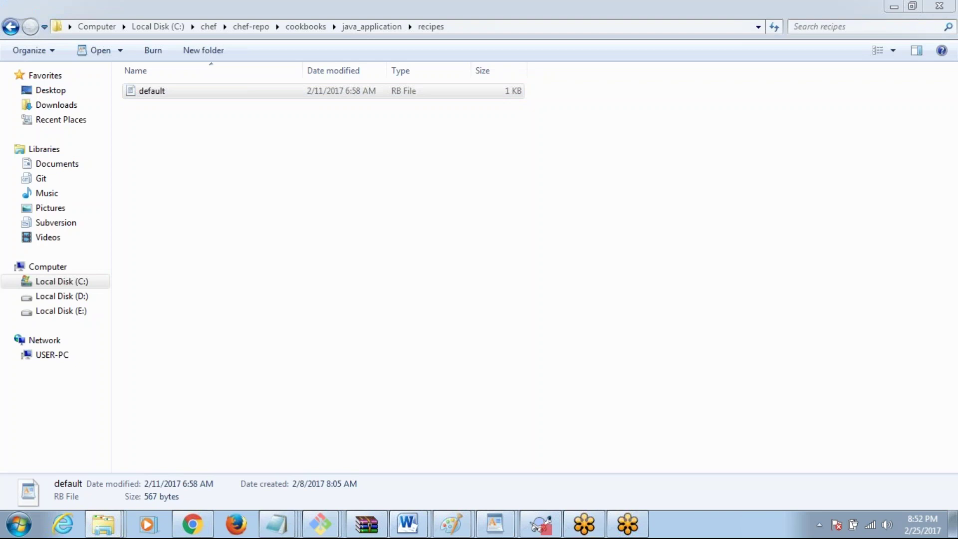
Clean up the pasted Remote Directory path by removing a stray leading quote
{"action": "key", "text": "alt+Tab"}
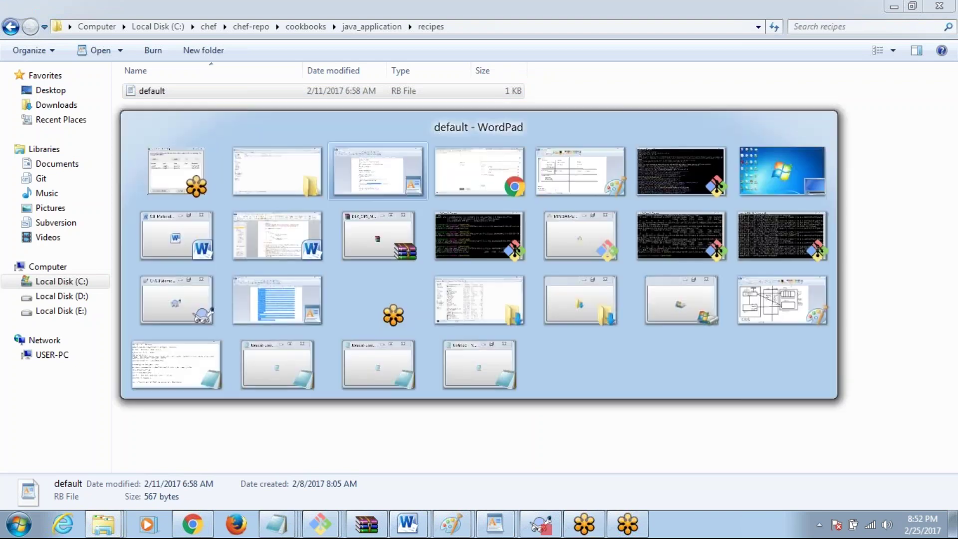
{"action": "key", "text": "alt+Tab"}
{"action": "key", "text": "Left"}
{"action": "key", "text": "Left"}
{"action": "key", "text": "Left"}
{"action": "key", "text": "Left"}
{"action": "key", "text": "Left"}
{"action": "key", "text": "Left"}
{"action": "key", "text": "Left"}
{"action": "key", "text": "Left"}
{"action": "key", "text": "Left"}
{"action": "key", "text": "Left"}
{"action": "key", "text": "Left"}
{"action": "key", "text": "Left"}
{"action": "key", "text": "Left"}
{"action": "key", "text": "Left"}
{"action": "key", "text": "Left"}
{"action": "key", "text": "Left"}
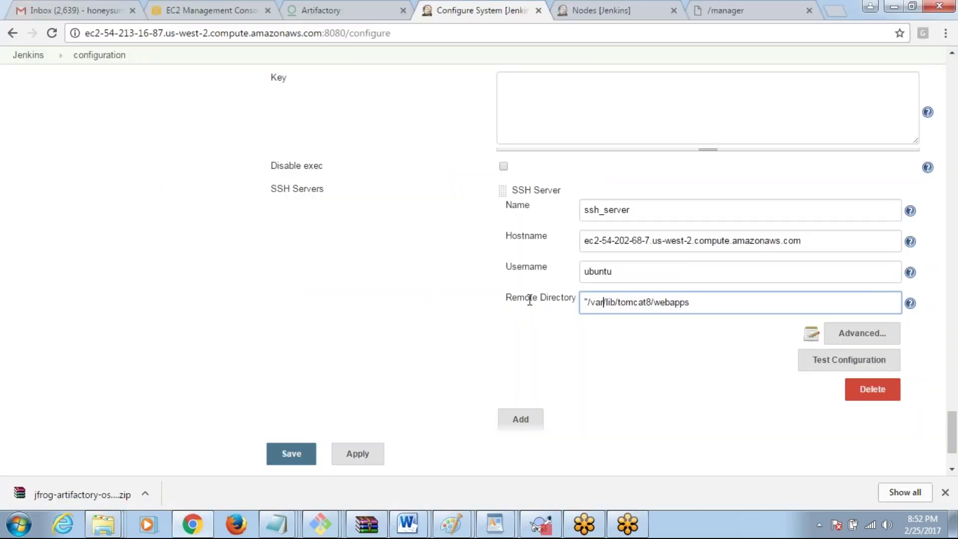
{"action": "key", "text": "Left"}
{"action": "key", "text": "Left"}
{"action": "key", "text": "Left"}
{"action": "key", "text": "Left"}
{"action": "key", "text": "BackSpace"}
{"action": "left_click_drag", "start_coordinate": [715, 305], "coordinate": [552, 310]}
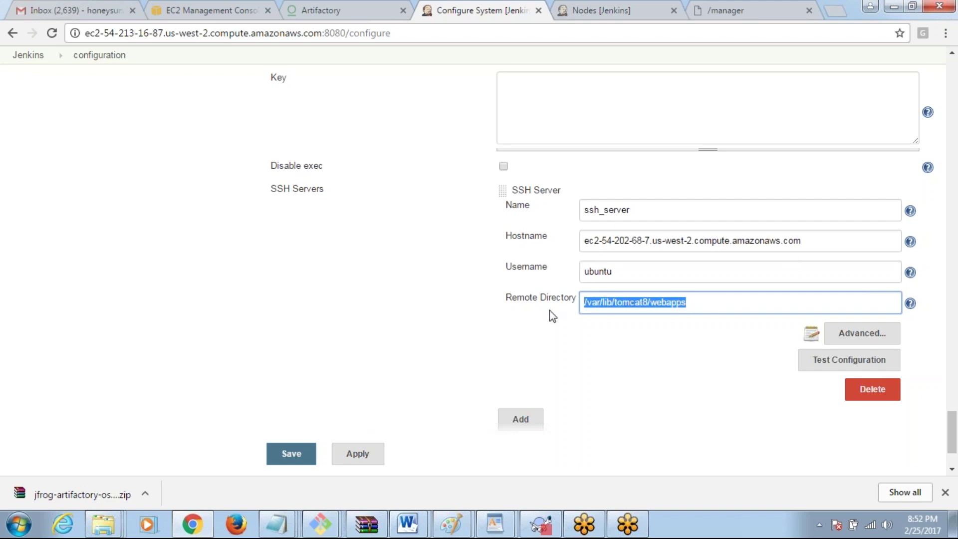
{"action": "left_click", "coordinate": [701, 304]}
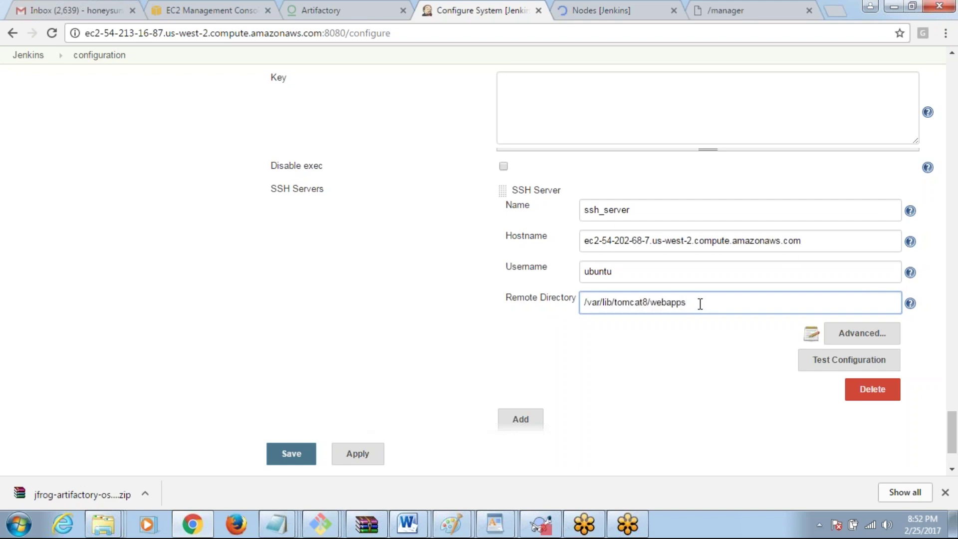
{"action": "left_click_drag", "start_coordinate": [695, 302], "coordinate": [581, 305]}
{"action": "left_click", "coordinate": [698, 302]}
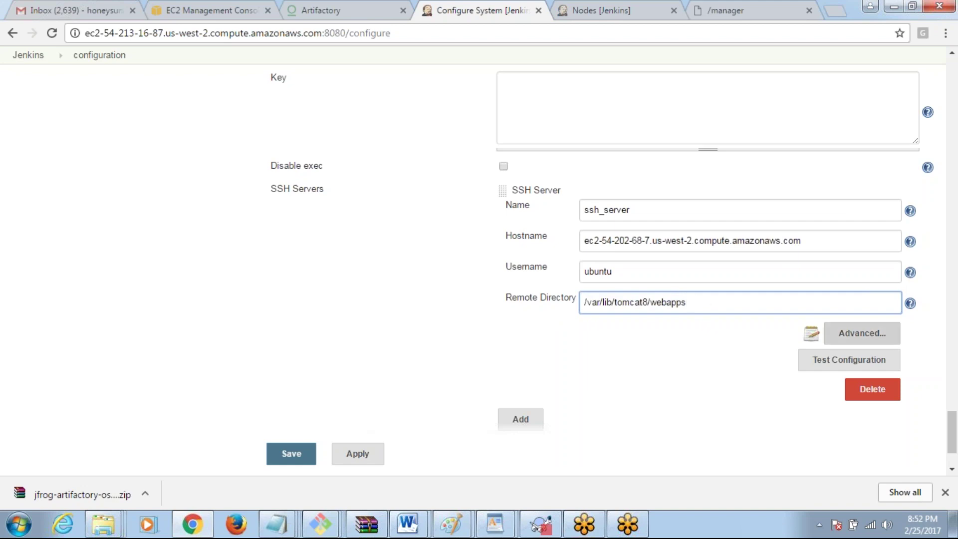
Re-enable key authentication for ssh_server, get a successful connection test, and head back to the dashboard
{"action": "left_click", "coordinate": [829, 358]}
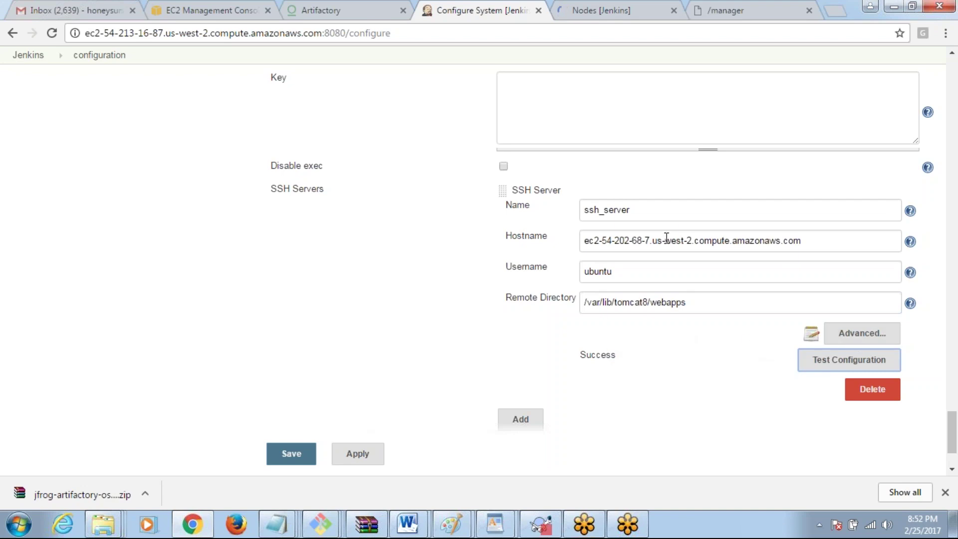
{"action": "left_click", "coordinate": [862, 333]}
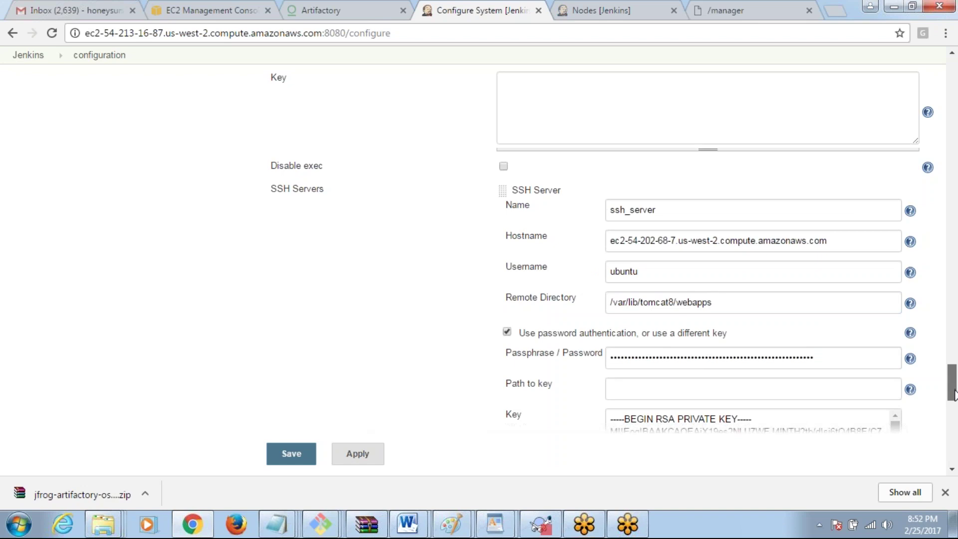
{"action": "left_click_drag", "start_coordinate": [953, 399], "coordinate": [953, 420]}
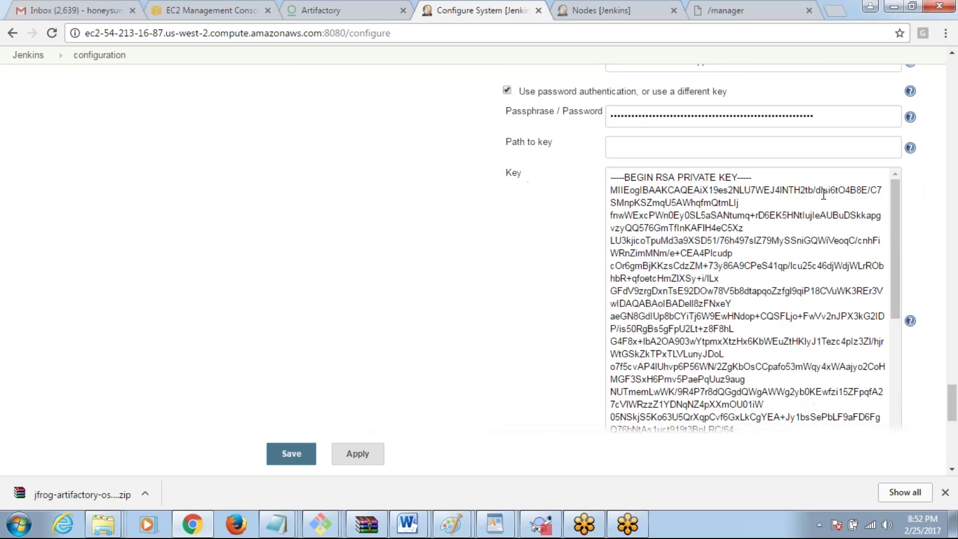
{"action": "left_click", "coordinate": [507, 91]}
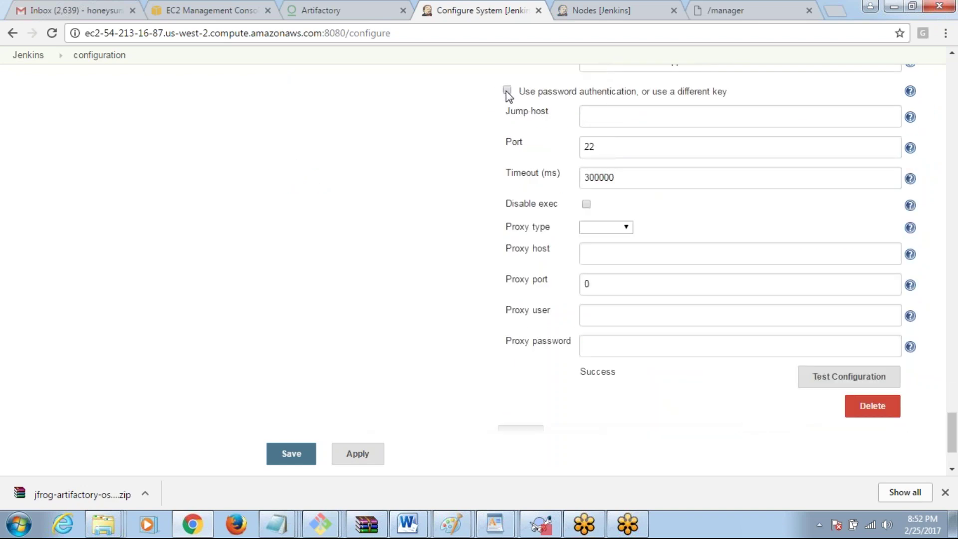
{"action": "left_click", "coordinate": [507, 91]}
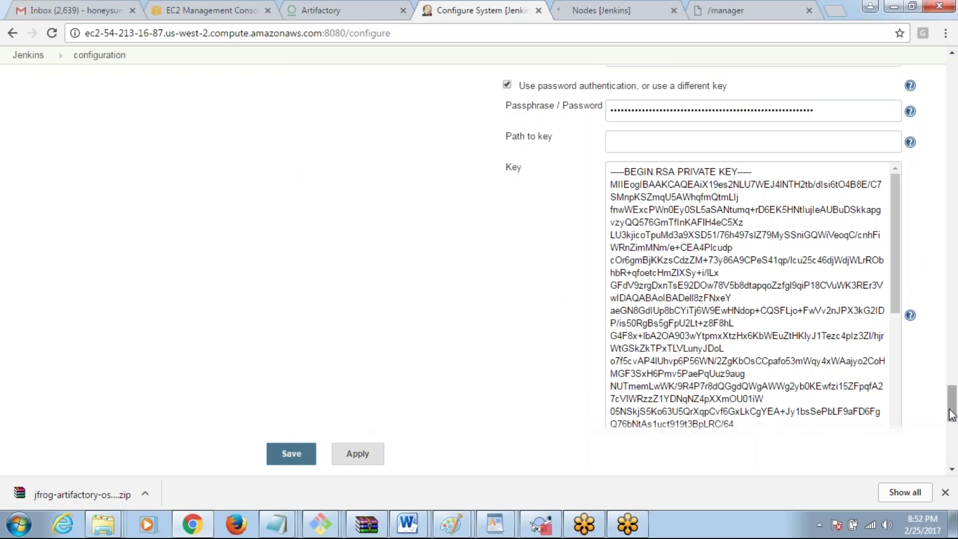
{"action": "left_click_drag", "start_coordinate": [951, 414], "coordinate": [954, 426]}
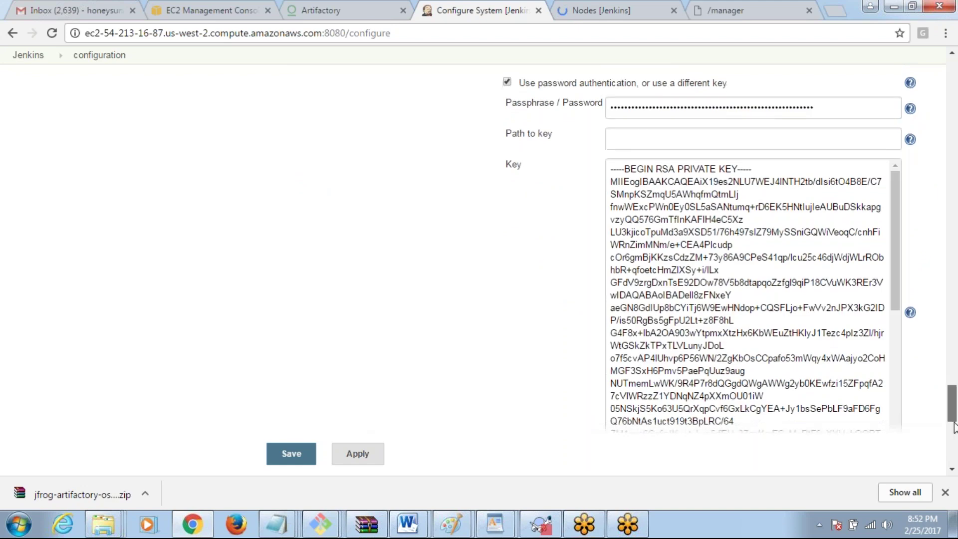
{"action": "scroll", "coordinate": [870, 364], "scroll_direction": "down", "scroll_amount": 10}
{"action": "left_click", "coordinate": [868, 335]}
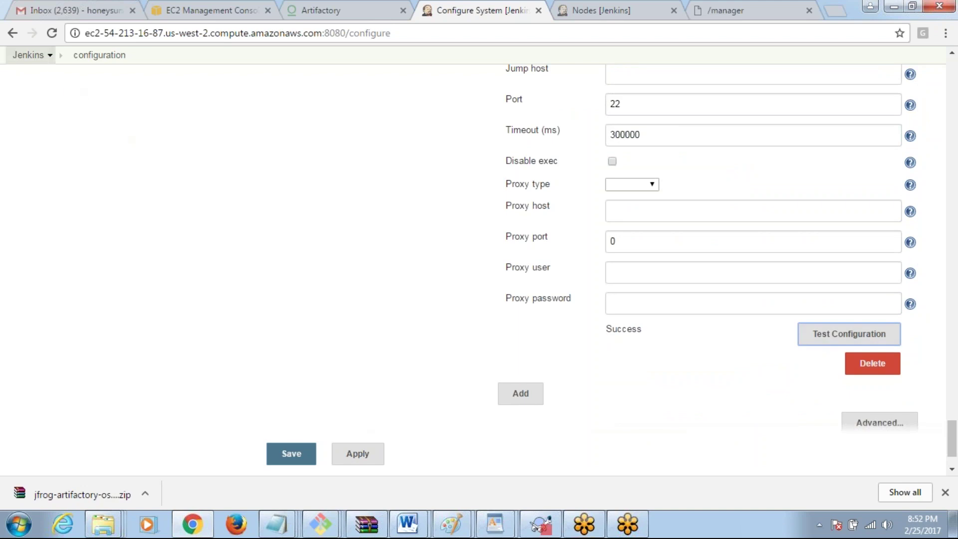
{"action": "left_click", "coordinate": [28, 61]}
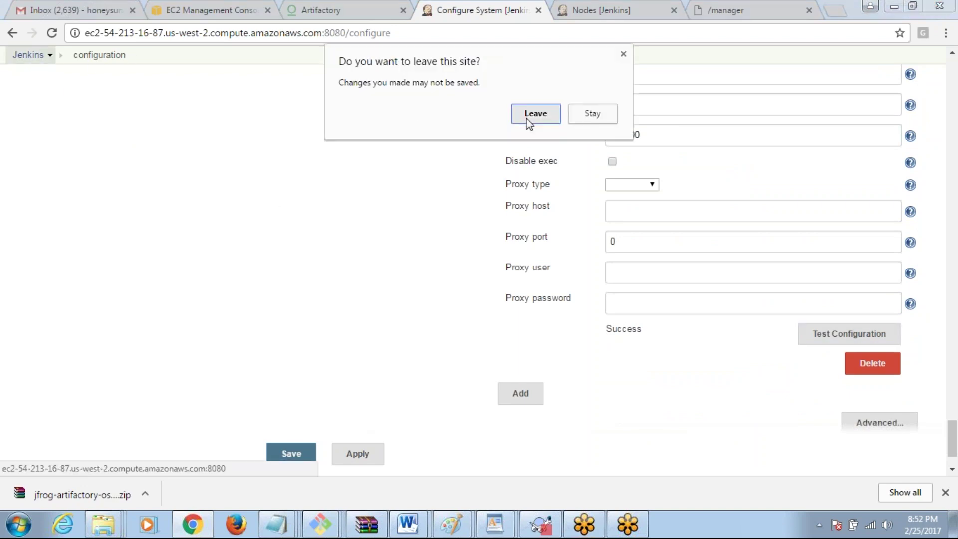
Discard the unsaved changes and reopen Configure System at the ssh_server entry
{"action": "left_click", "coordinate": [527, 120]}
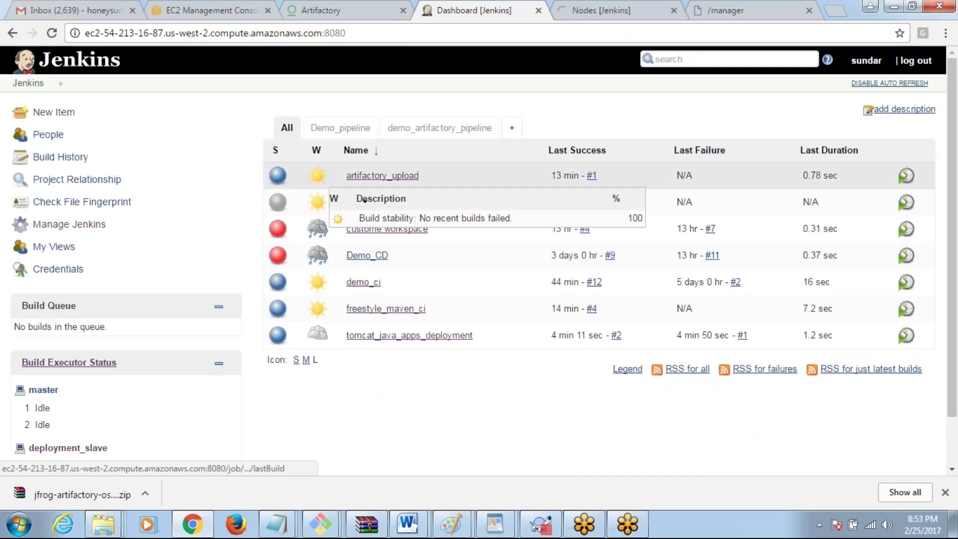
{"action": "left_click", "coordinate": [82, 224]}
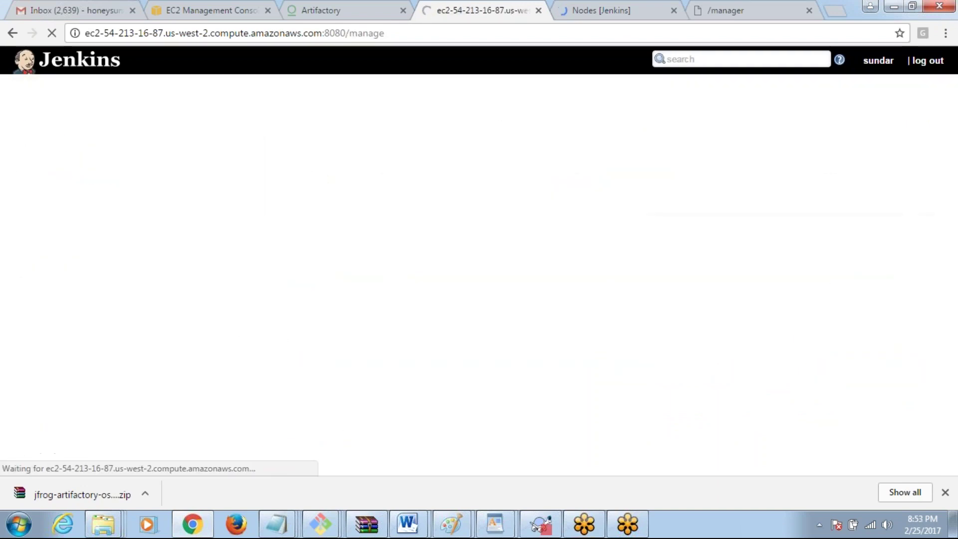
{"action": "left_click", "coordinate": [337, 153]}
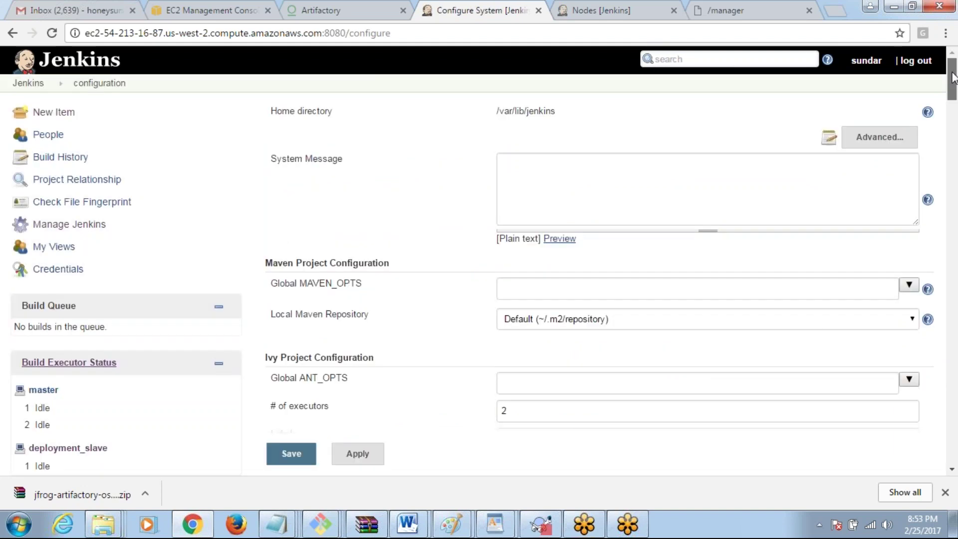
{"action": "left_click_drag", "start_coordinate": [953, 78], "coordinate": [952, 394]}
{"action": "scroll", "coordinate": [279, 151], "scroll_direction": "down", "scroll_amount": 9}
{"action": "scroll", "coordinate": [727, 205], "scroll_direction": "up", "scroll_amount": 2}
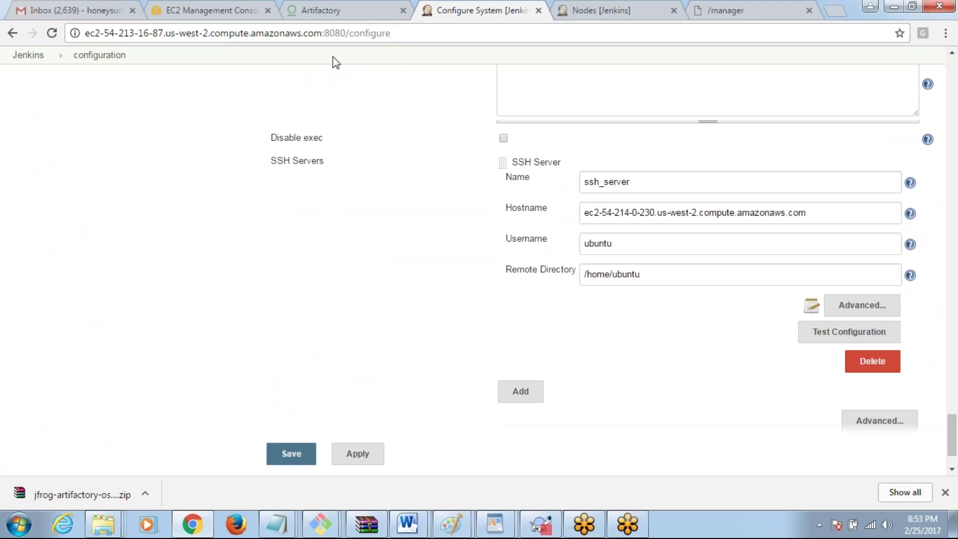
Copy the EC2 public DNS into the ssh_server Hostname as ec2-54-202-68-7.us-west-2.compute.amazonaws.com
{"action": "left_click", "coordinate": [186, 14]}
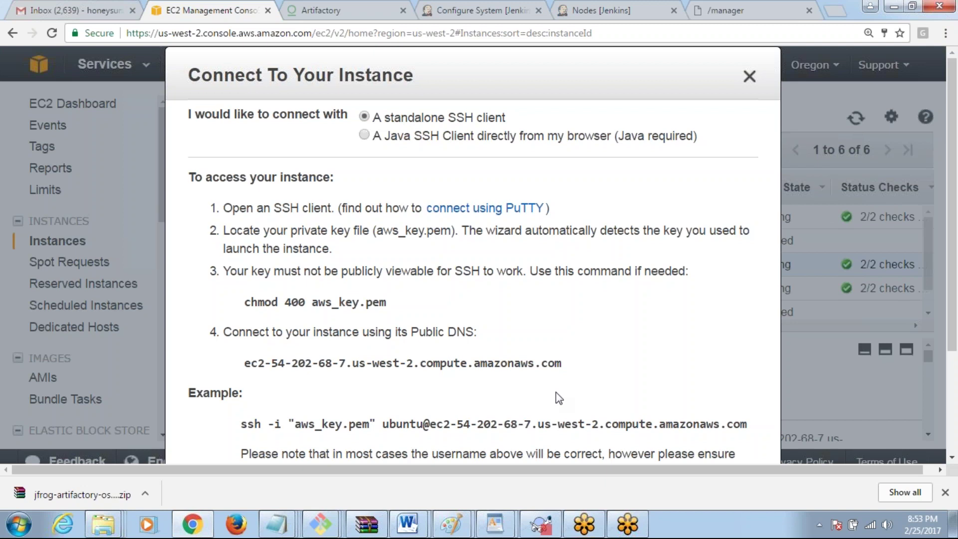
{"action": "left_click_drag", "start_coordinate": [566, 363], "coordinate": [244, 360]}
{"action": "key", "text": "ctrl+c"}
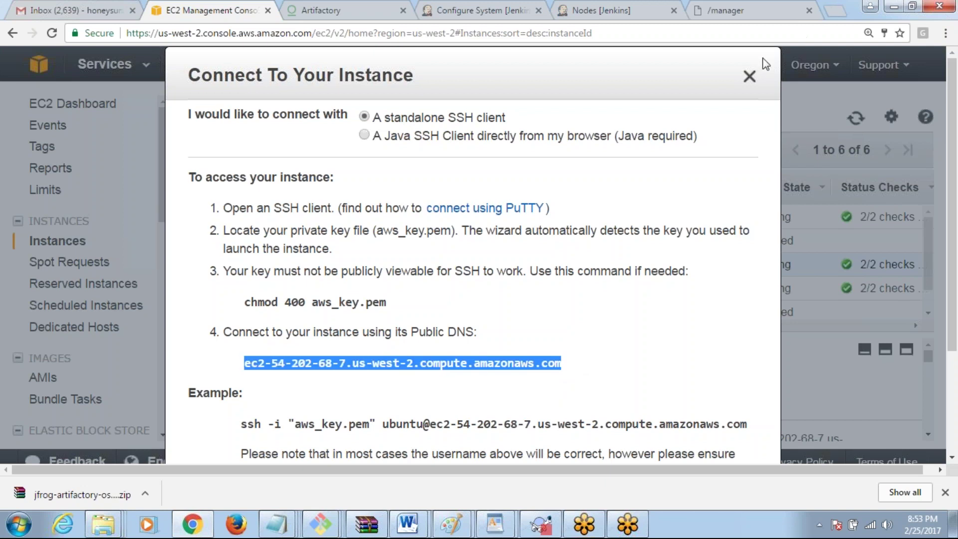
{"action": "left_click", "coordinate": [748, 77]}
{"action": "left_click", "coordinate": [476, 10]}
{"action": "left_click_drag", "start_coordinate": [825, 215], "coordinate": [554, 207]}
{"action": "key", "text": "ctrl+v"}
{"action": "left_click", "coordinate": [674, 278]}
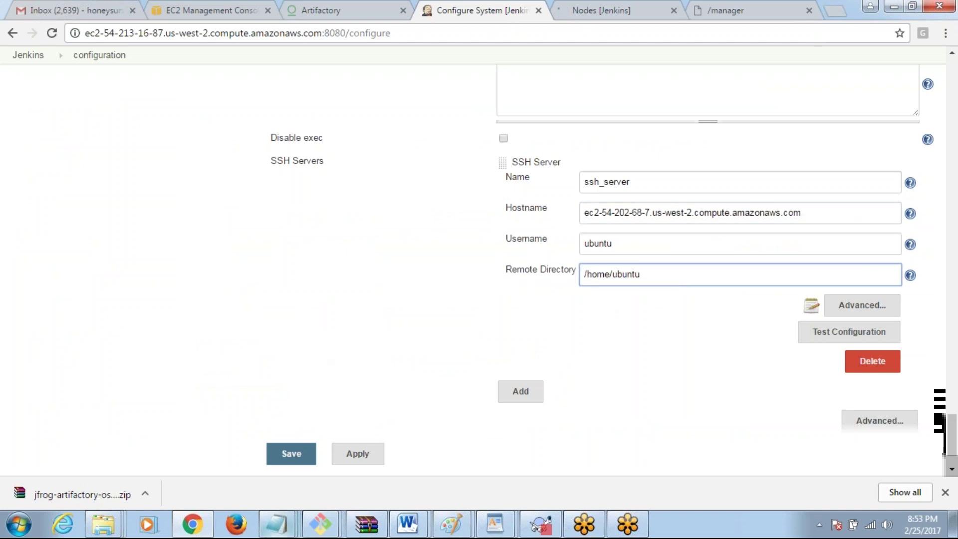
Copy /var/lib/tomcat8/webapps from default.rb and paste it over /home/ubuntu as Remote Directory
{"action": "left_click", "coordinate": [275, 526]}
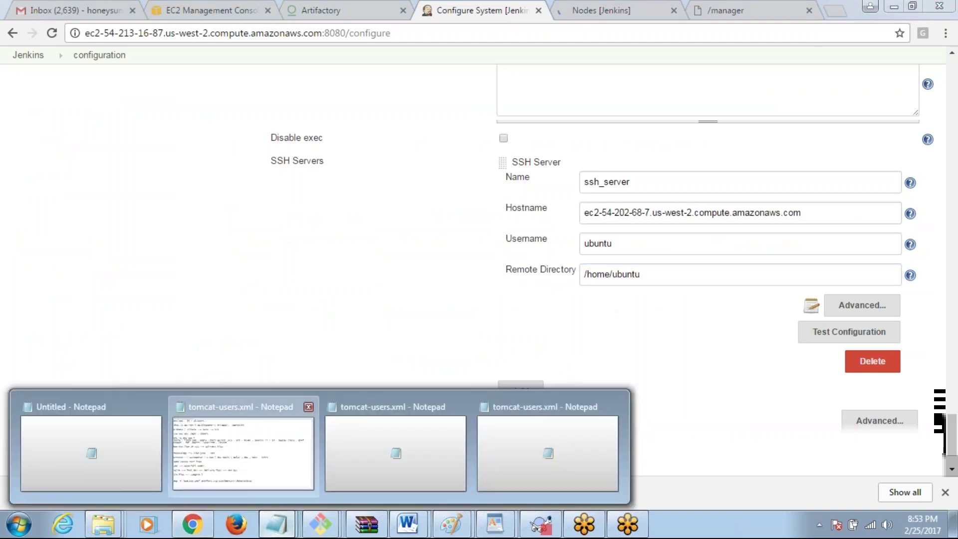
{"action": "left_click", "coordinate": [242, 451]}
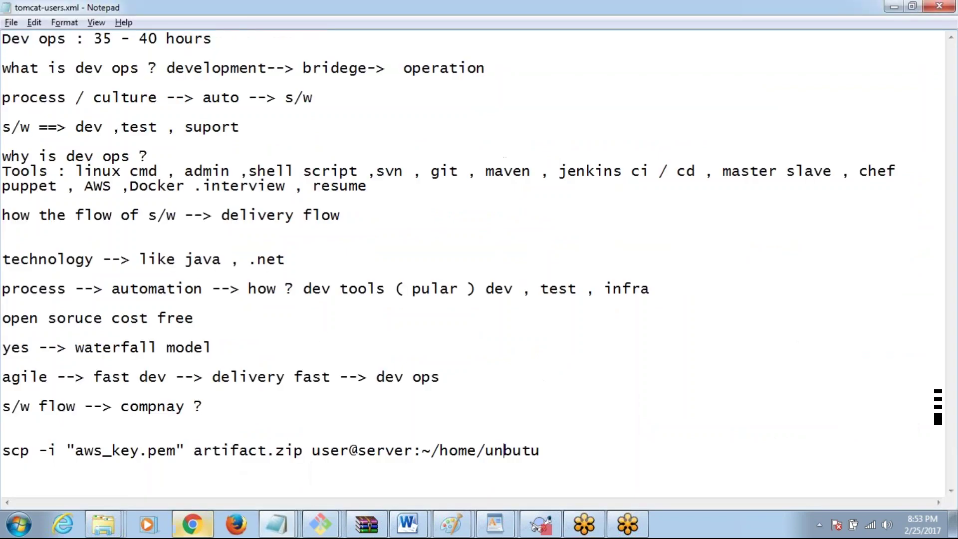
{"action": "left_click", "coordinate": [275, 528]}
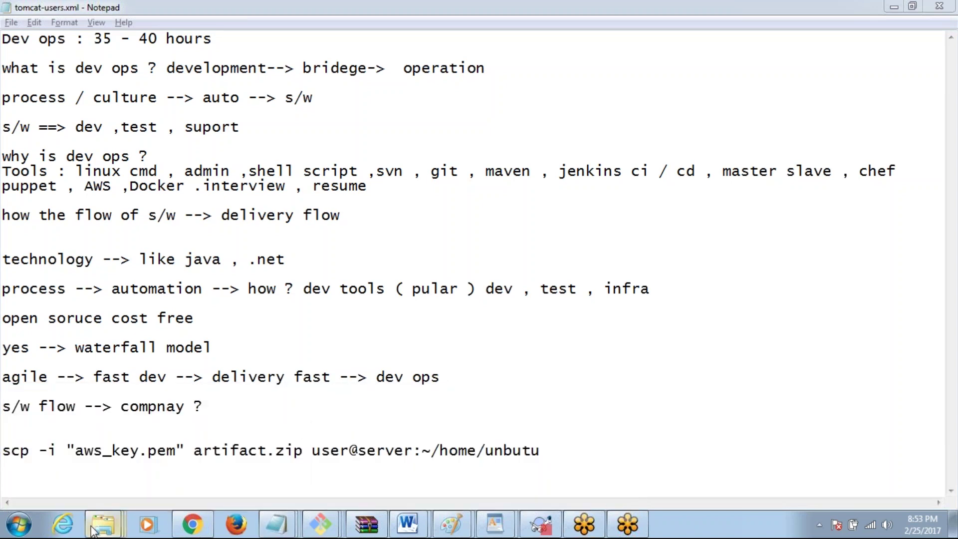
{"action": "mouse_move", "coordinate": [103, 523]}
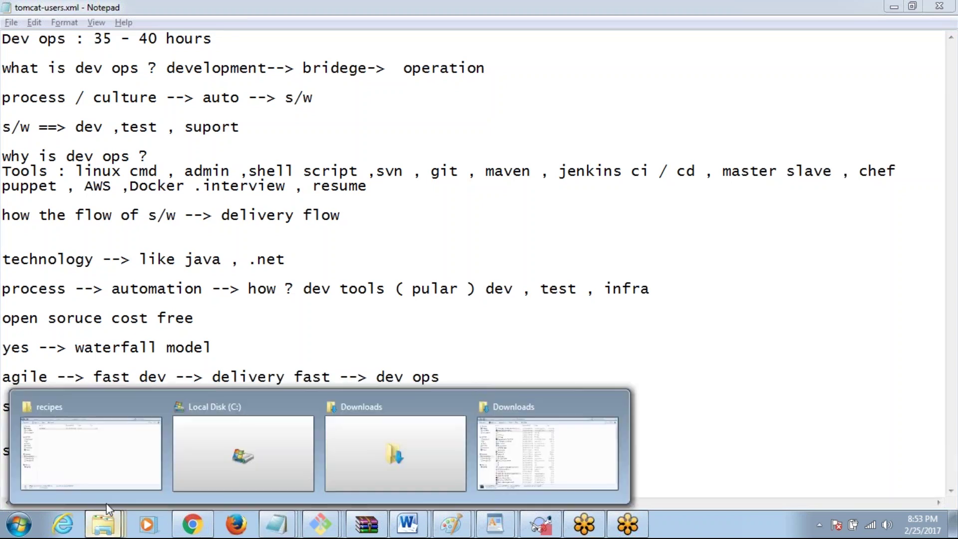
{"action": "left_click", "coordinate": [112, 459]}
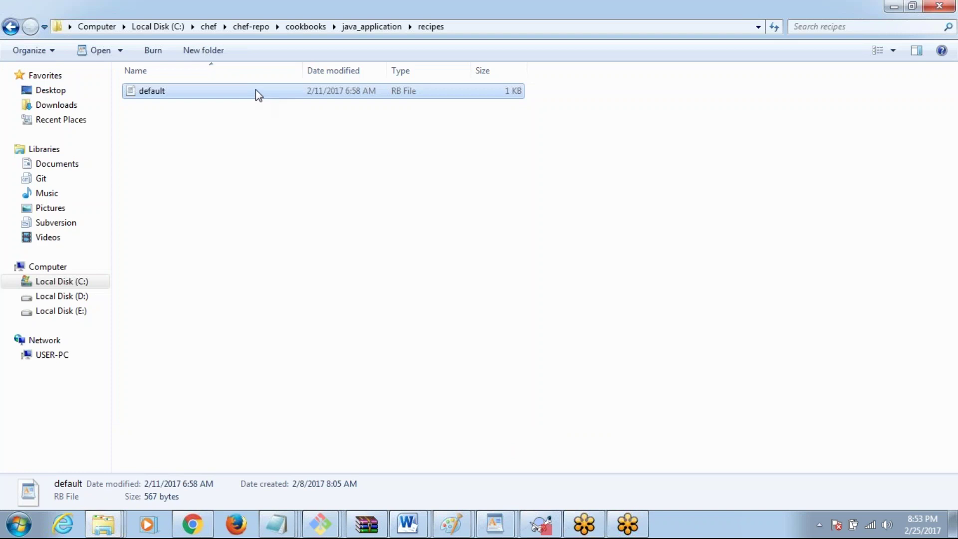
{"action": "key", "text": "alt+Tab"}
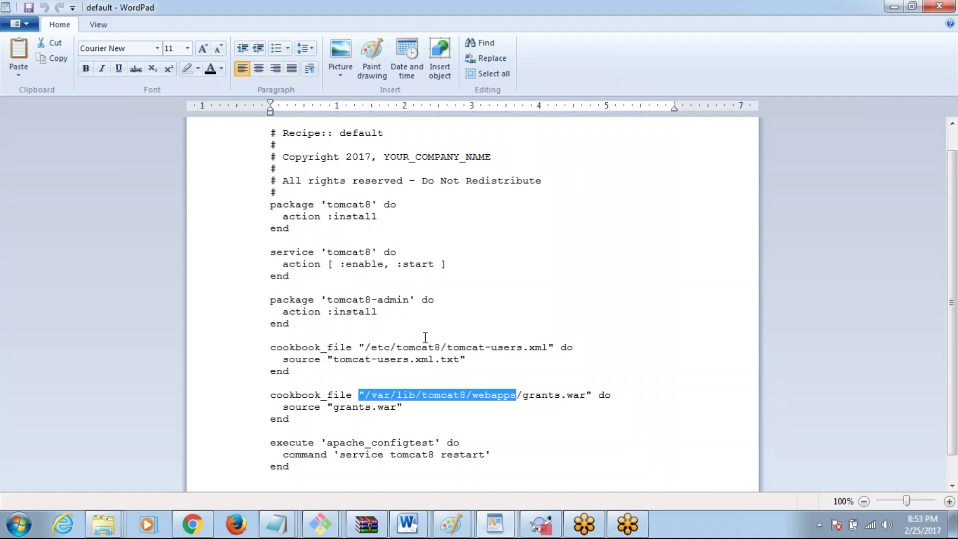
{"action": "key", "text": "alt+Tab"}
{"action": "key", "text": "Tab"}
{"action": "key", "text": "alt+Tab"}
{"action": "left_click_drag", "start_coordinate": [756, 276], "coordinate": [466, 280]}
{"action": "type", "text": "\"/var/lib/tomcat8/webapps"}
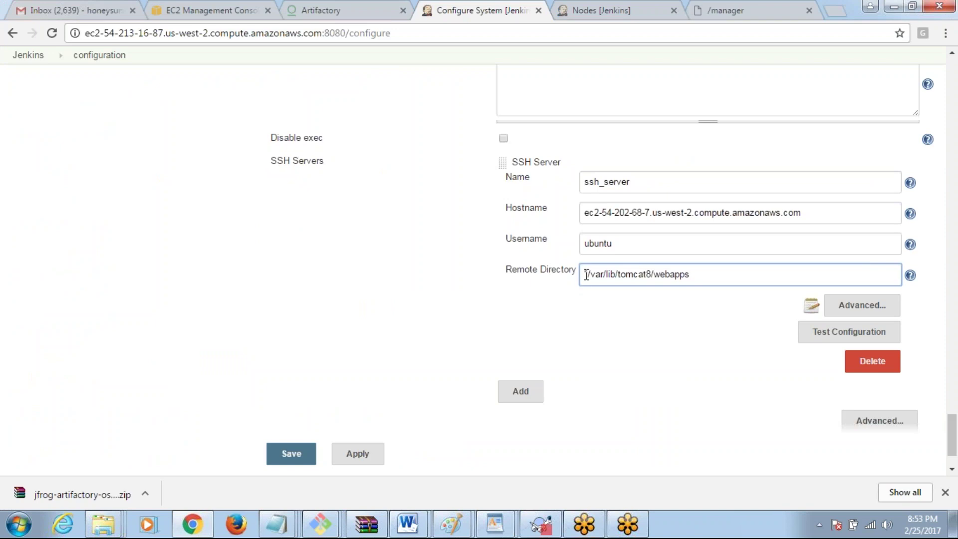
Test the ssh_server connection, then apply and save the system configuration
{"action": "left_click", "coordinate": [812, 333]}
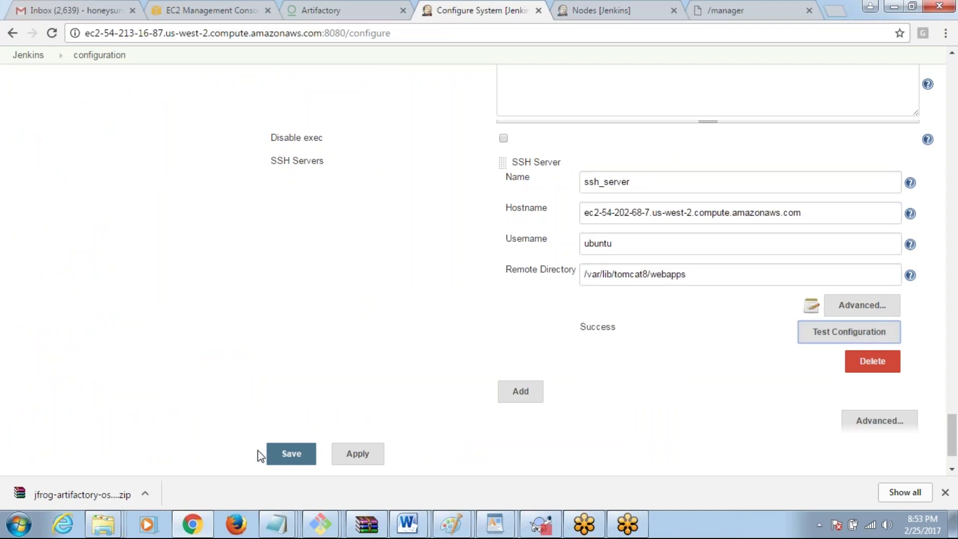
{"action": "left_click", "coordinate": [363, 455]}
{"action": "left_click", "coordinate": [304, 456]}
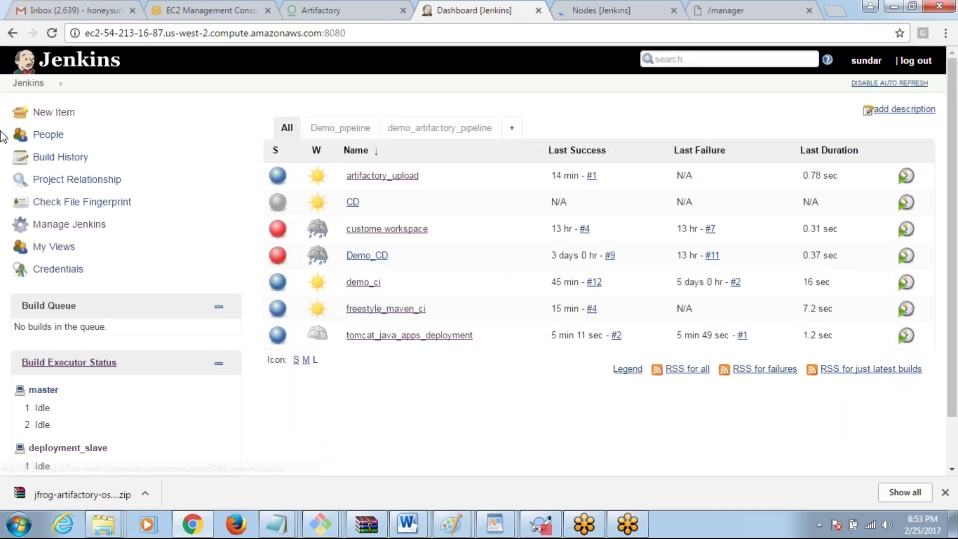
Create a freestyle project named copy_war_to_deployment_server
{"action": "left_click", "coordinate": [53, 112]}
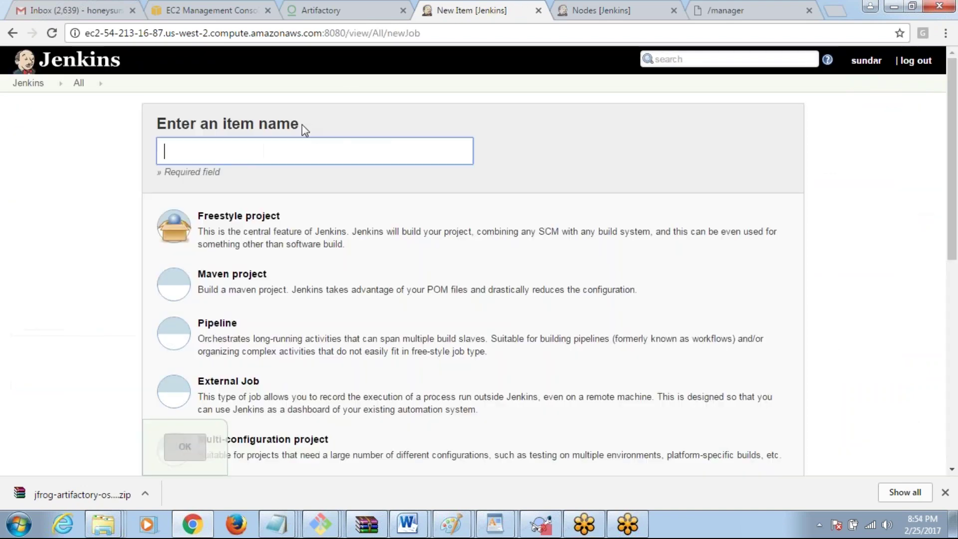
{"action": "type", "text": "copy_war_d"}
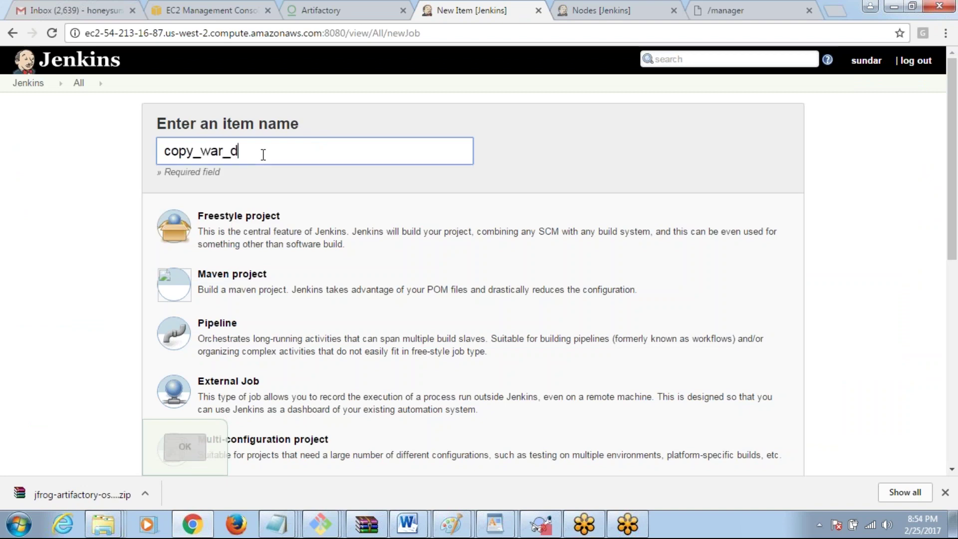
{"action": "key", "text": "BackSpace"}
{"action": "type", "text": "to_seployment"}
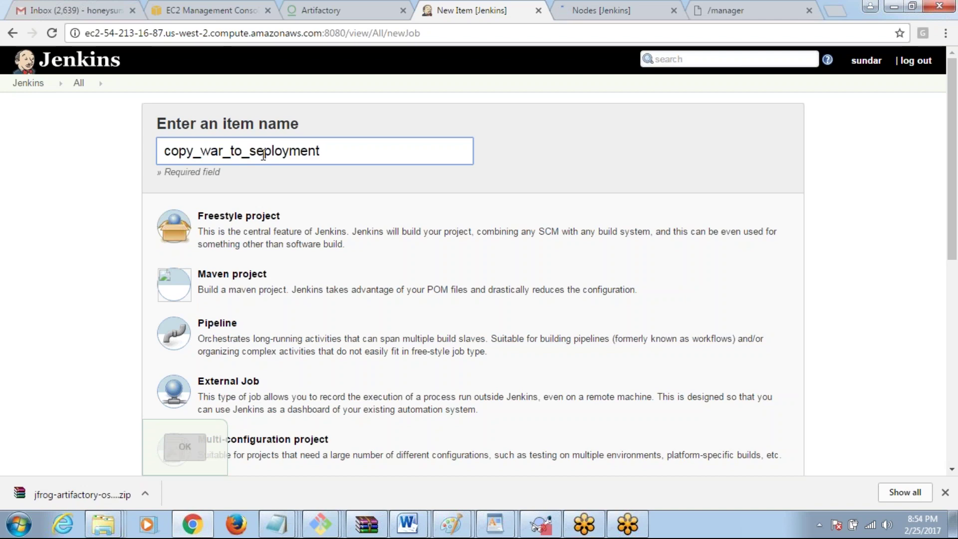
{"action": "key", "text": "Left"}
{"action": "key", "text": "Left"}
{"action": "key", "text": "Left"}
{"action": "key", "text": "Left"}
{"action": "key", "text": "Left"}
{"action": "key", "text": "Left"}
{"action": "key", "text": "Left"}
{"action": "key", "text": "Left"}
{"action": "key", "text": "Left"}
{"action": "key", "text": "BackSpace"}
{"action": "type", "text": "d"}
{"action": "key", "text": "Right"}
{"action": "key", "text": "Right"}
{"action": "key", "text": "Right"}
{"action": "key", "text": "Right"}
{"action": "key", "text": "Right"}
{"action": "key", "text": "Right"}
{"action": "key", "text": "Right"}
{"action": "key", "text": "Right"}
{"action": "key", "text": "Right"}
{"action": "type", "text": "_server"}
{"action": "left_click", "coordinate": [236, 243]}
{"action": "left_click", "coordinate": [184, 450]}
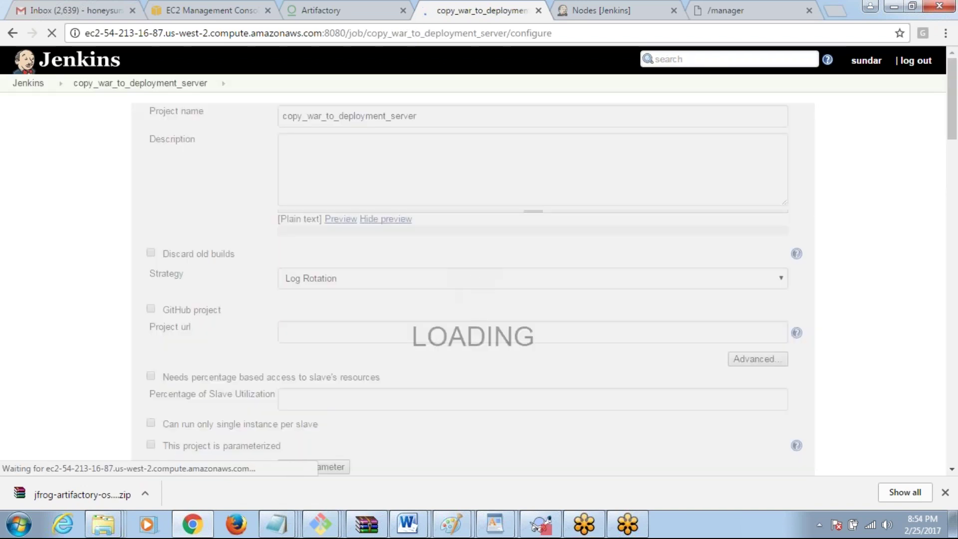
Run pwd in the server terminal to get the workspace directory path
{"action": "mouse_move", "coordinate": [320, 523]}
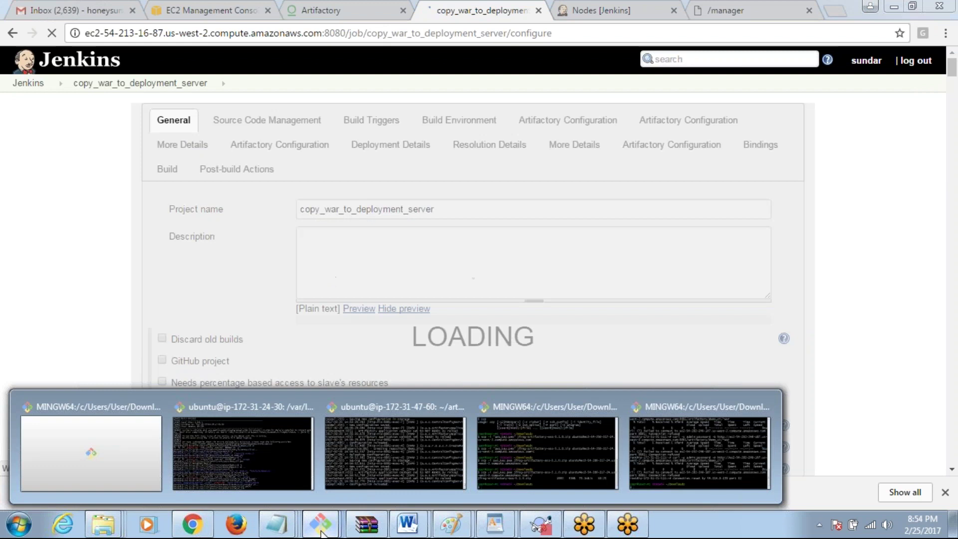
{"action": "left_click", "coordinate": [291, 492]}
{"action": "type", "text": "pwd"}
{"action": "key", "text": "Return"}
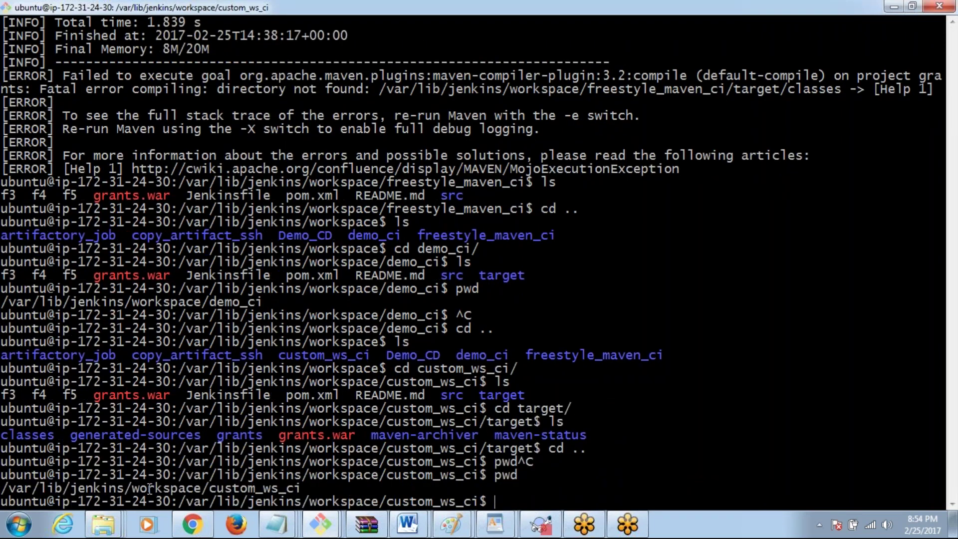
{"action": "left_click_drag", "start_coordinate": [6, 487], "coordinate": [301, 488]}
{"action": "left_click", "coordinate": [301, 488]}
{"action": "key", "text": "ctrl+c"}
{"action": "key", "text": "alt+Tab"}
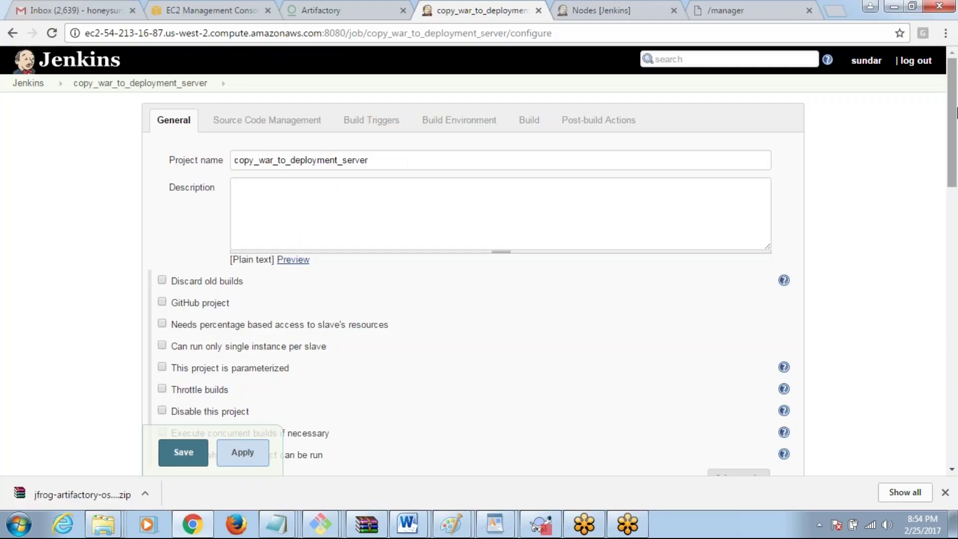
{"action": "scroll", "coordinate": [953, 154], "scroll_direction": "down", "scroll_amount": 1}
Enable a custom workspace with directory /var/lib/jenkins/workspace/custom_ws_ci
{"action": "scroll", "coordinate": [952, 154], "scroll_direction": "down", "scroll_amount": 2}
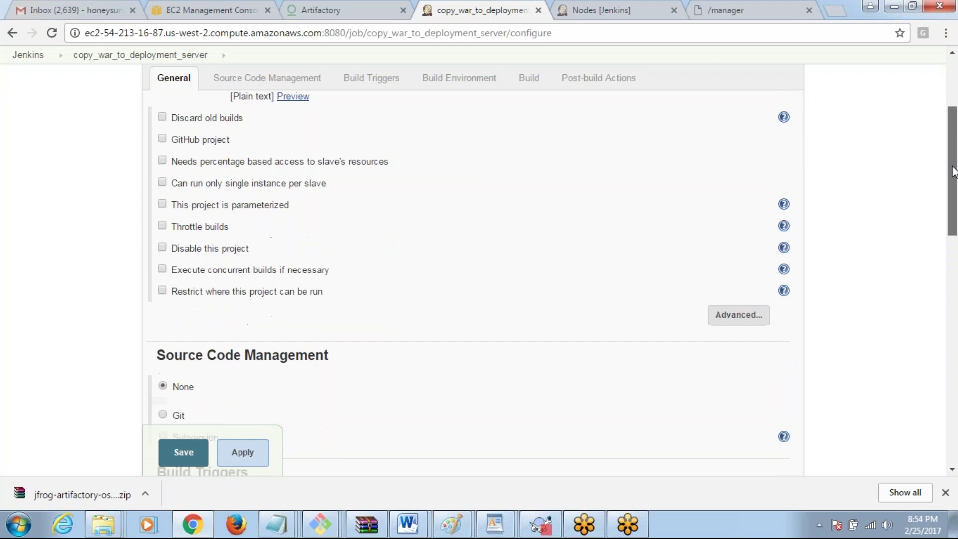
{"action": "left_click", "coordinate": [751, 289]}
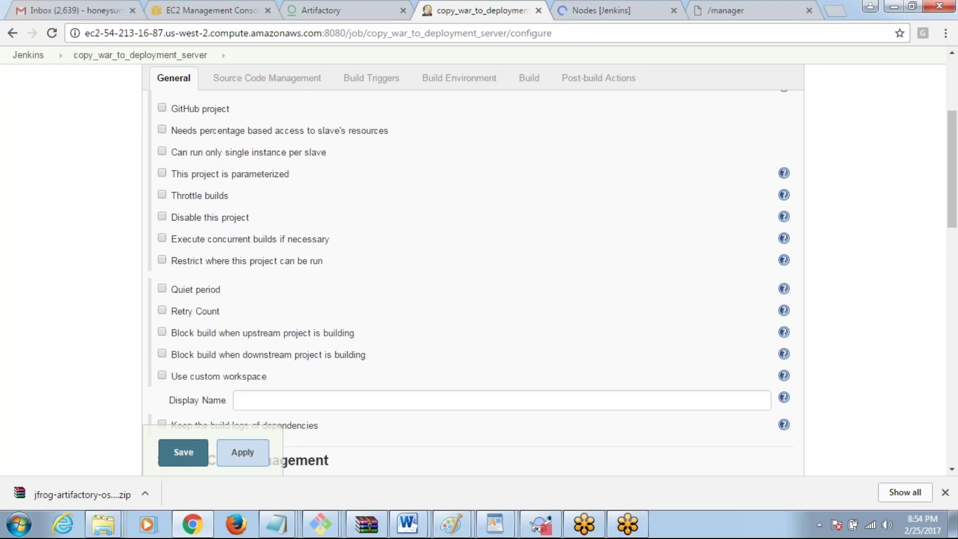
{"action": "left_click", "coordinate": [163, 375]}
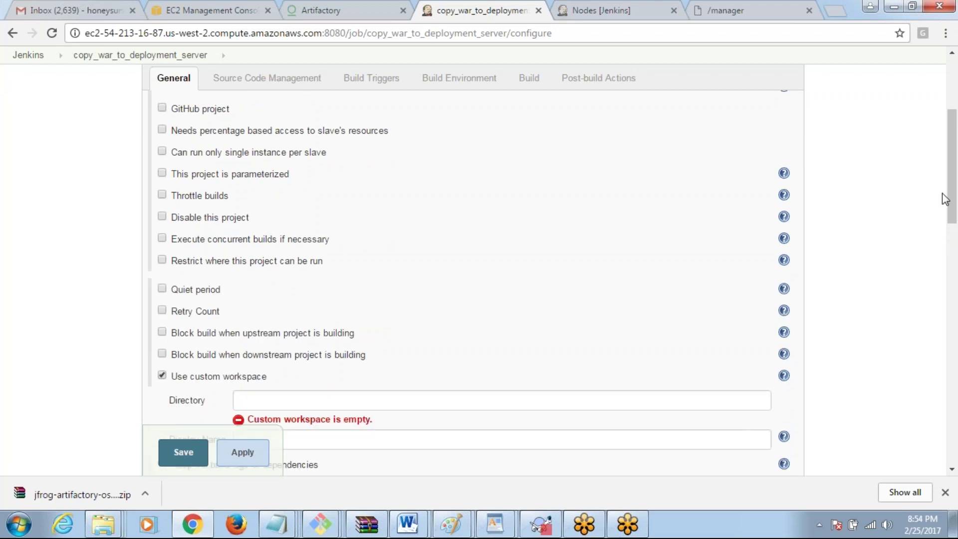
{"action": "scroll", "coordinate": [954, 179], "scroll_direction": "down", "scroll_amount": 1}
{"action": "scroll", "coordinate": [954, 178], "scroll_direction": "down", "scroll_amount": 2}
{"action": "left_click", "coordinate": [475, 285]}
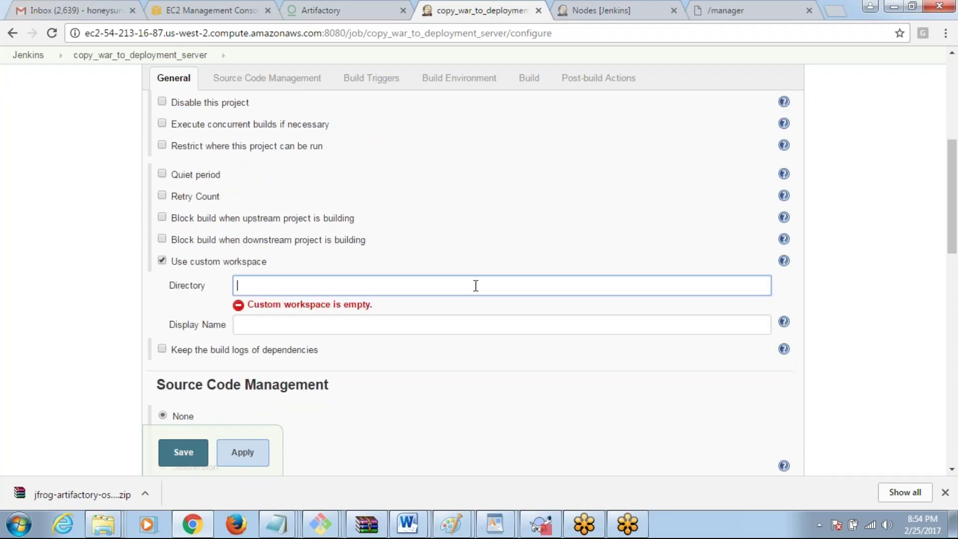
{"action": "key", "text": "ctrl+v"}
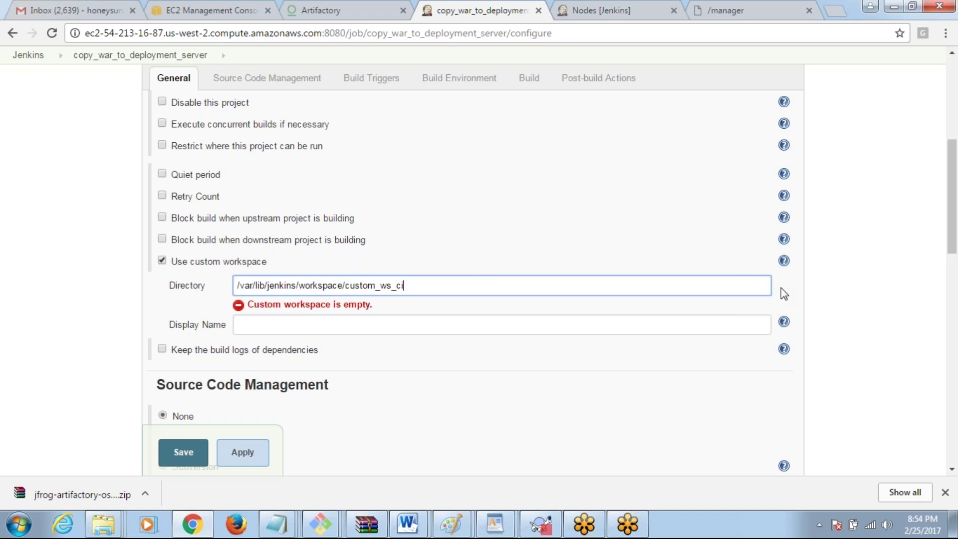
Set the display name to copy_war_to_deployment_server by copying the project name
{"action": "scroll", "coordinate": [955, 196], "scroll_direction": "up", "scroll_amount": 6}
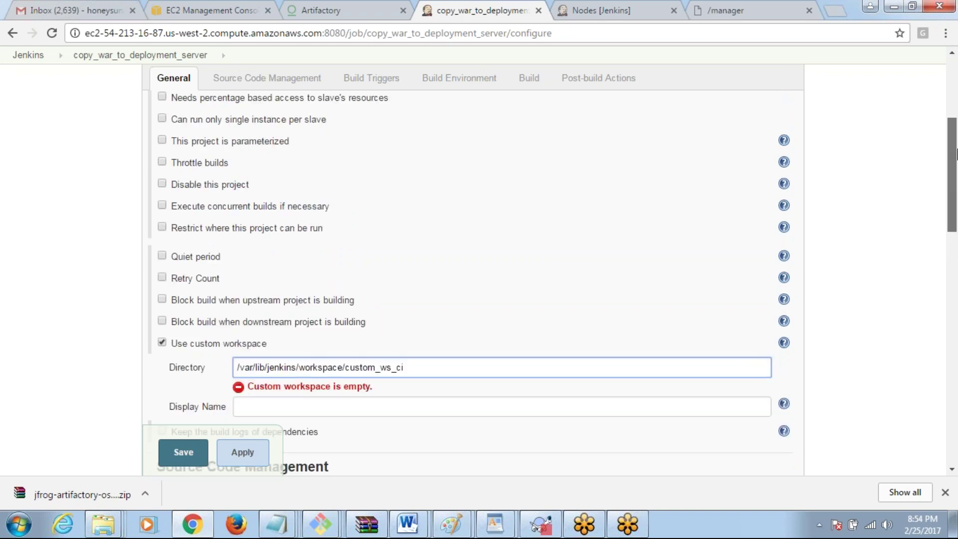
{"action": "left_click_drag", "start_coordinate": [449, 160], "coordinate": [148, 165]}
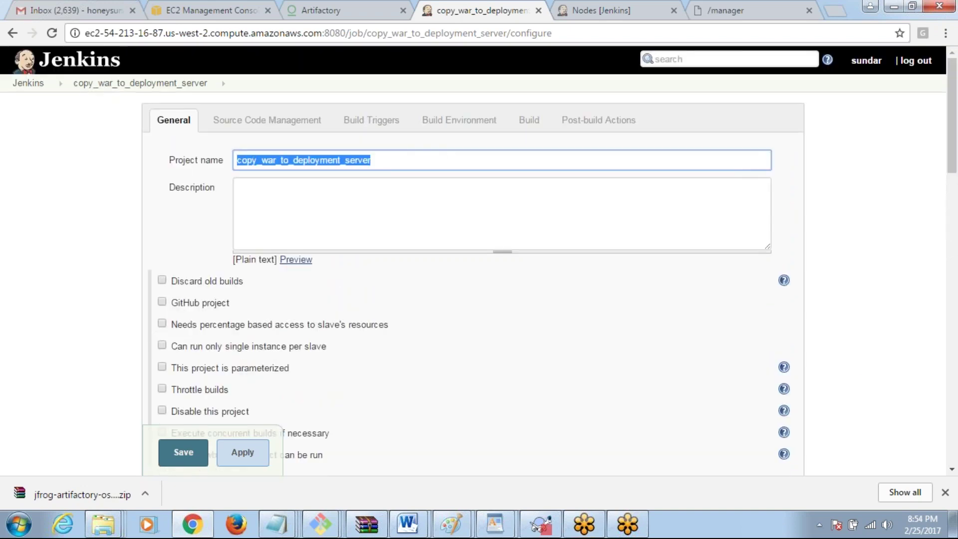
{"action": "left_click_drag", "start_coordinate": [953, 176], "coordinate": [953, 289]}
{"action": "left_click", "coordinate": [449, 145]}
{"action": "key", "text": "ctrl+v"}
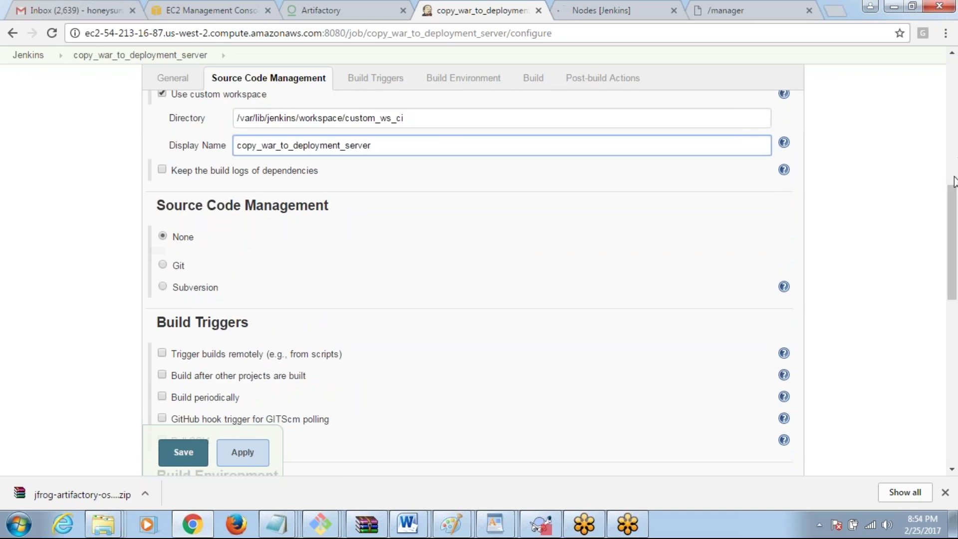
{"action": "left_click_drag", "start_coordinate": [952, 210], "coordinate": [954, 360]}
Add a Send build artifacts over SSH post-build action targeting ssh_server
{"action": "left_click", "coordinate": [205, 373]}
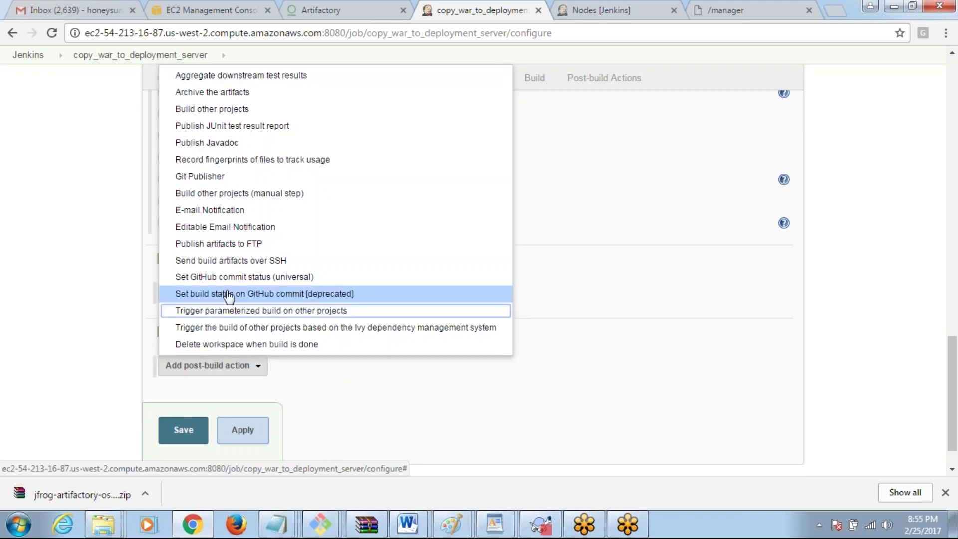
{"action": "left_click", "coordinate": [236, 265]}
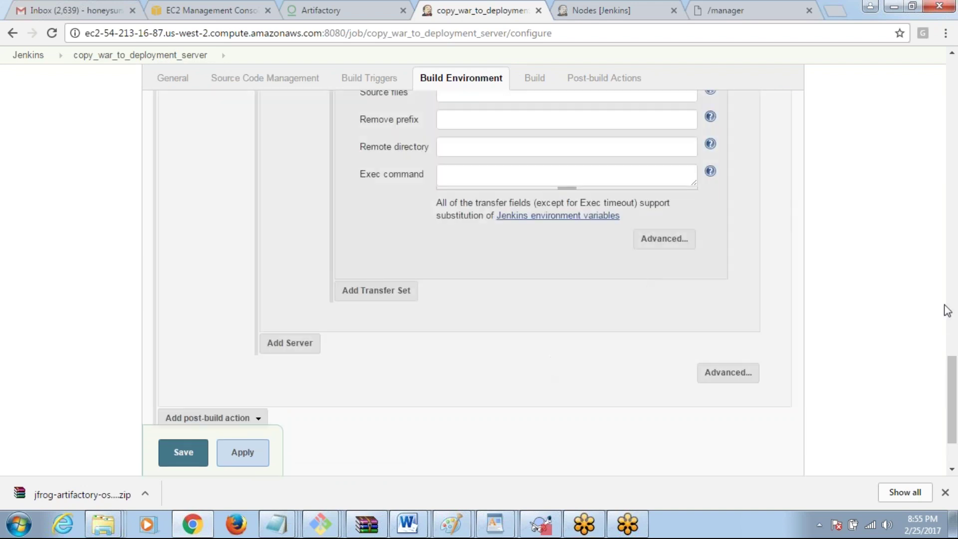
{"action": "scroll", "coordinate": [953, 341], "scroll_direction": "up", "scroll_amount": 4}
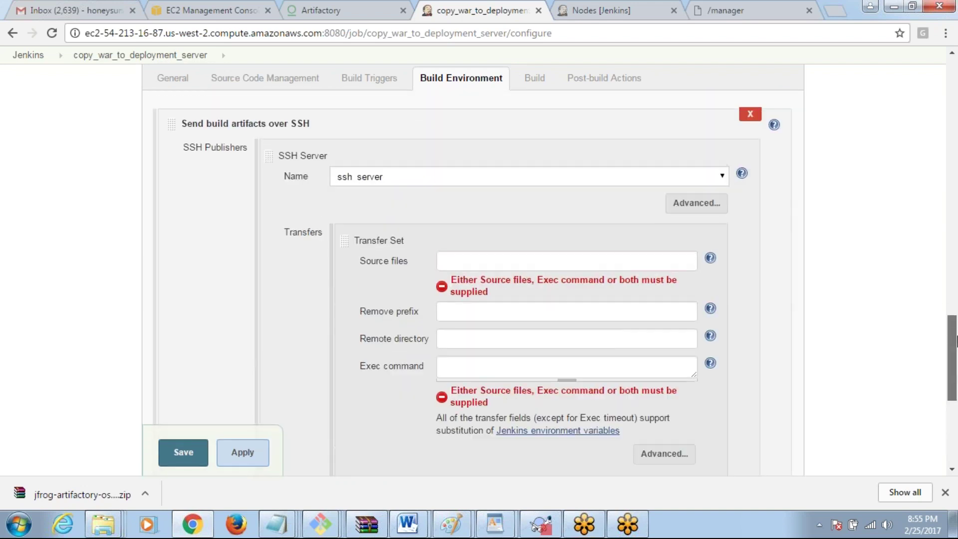
{"action": "left_click", "coordinate": [653, 204]}
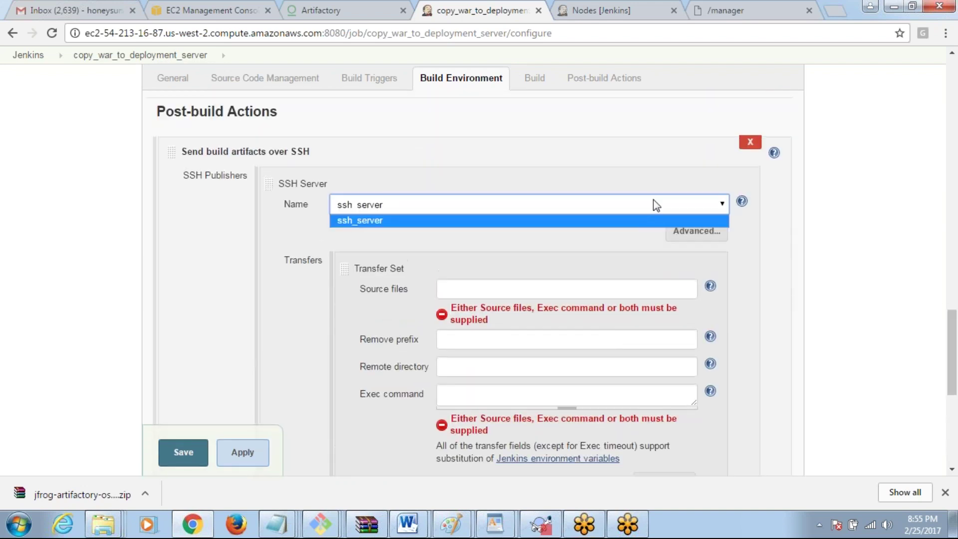
{"action": "left_click", "coordinate": [596, 218]}
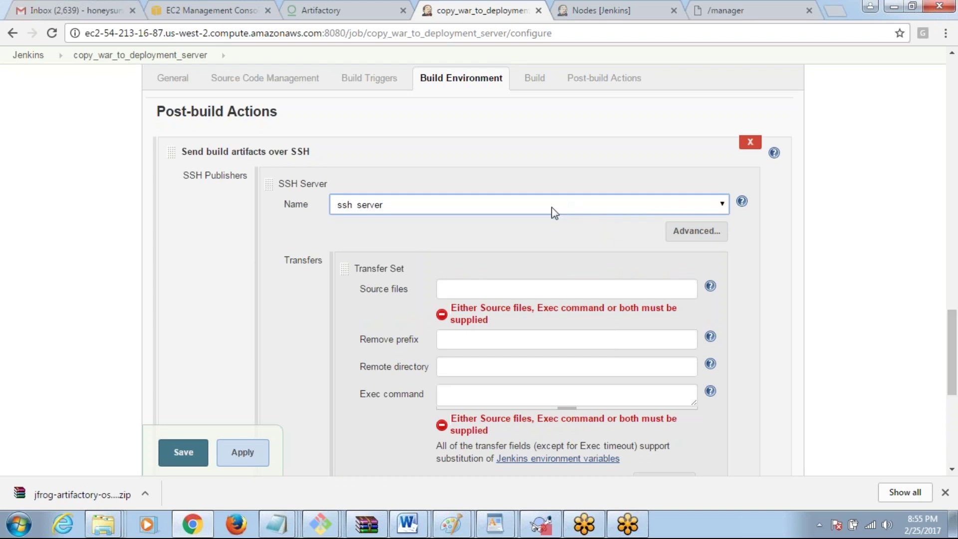
Set Source files to target/*war after checking the workspace's target folder in the terminal
{"action": "left_click", "coordinate": [503, 290]}
{"action": "type", "text": "*war"}
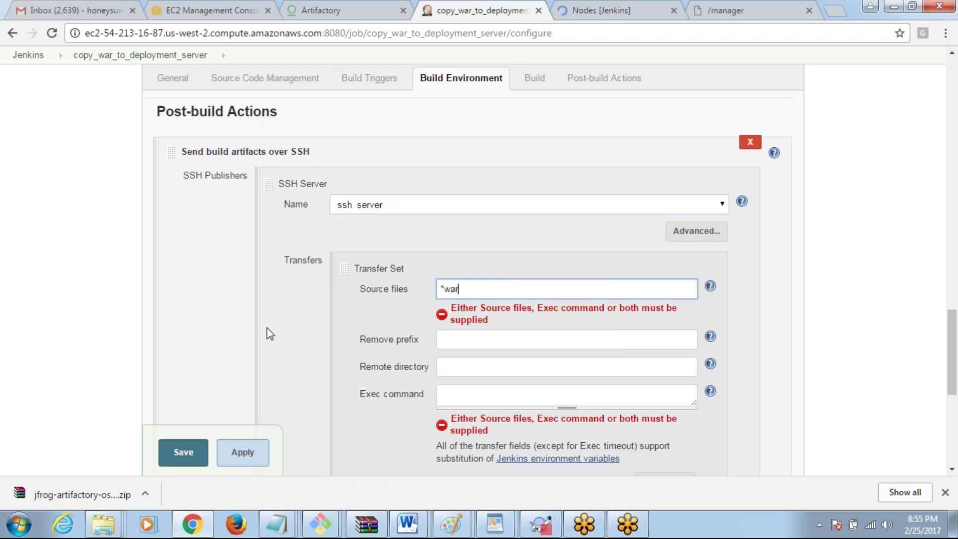
{"action": "left_click", "coordinate": [274, 322]}
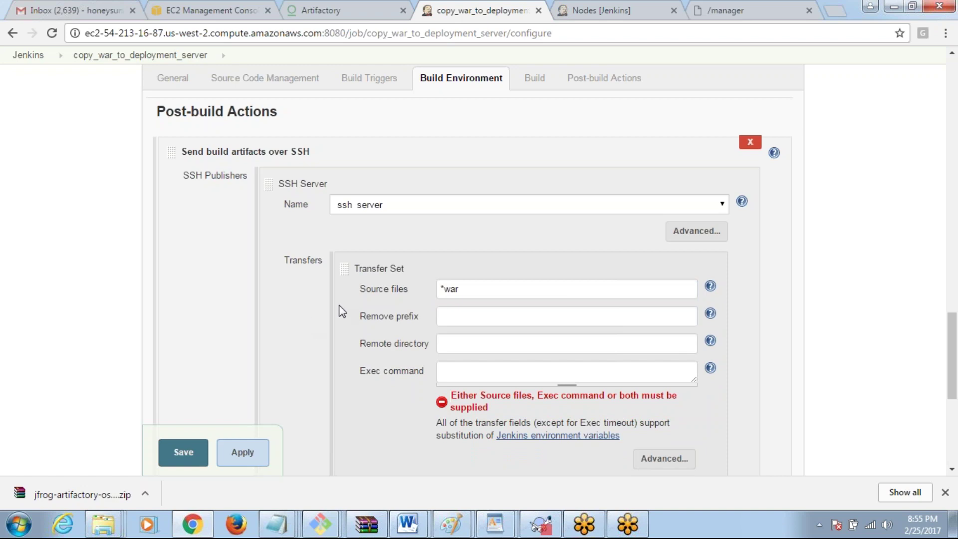
{"action": "left_click", "coordinate": [487, 291]}
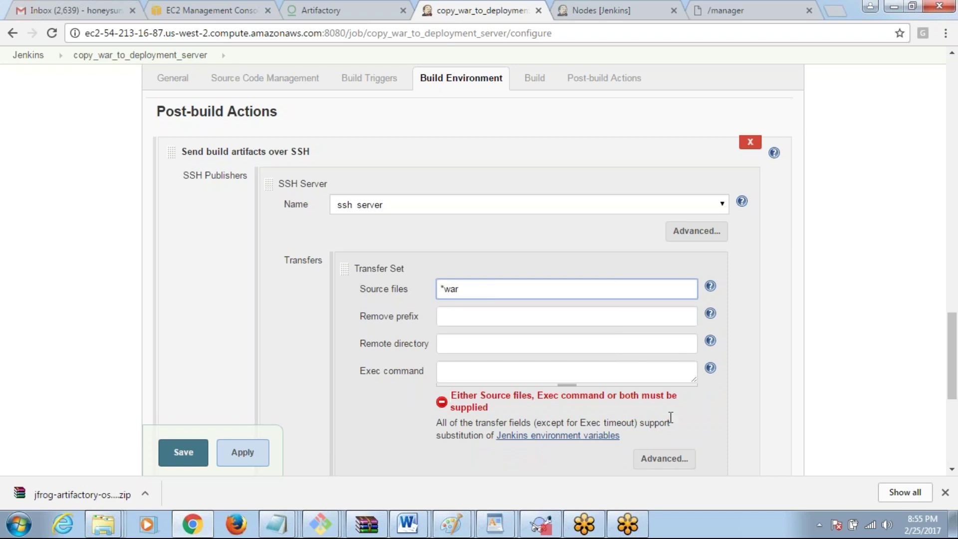
{"action": "left_click", "coordinate": [317, 530]}
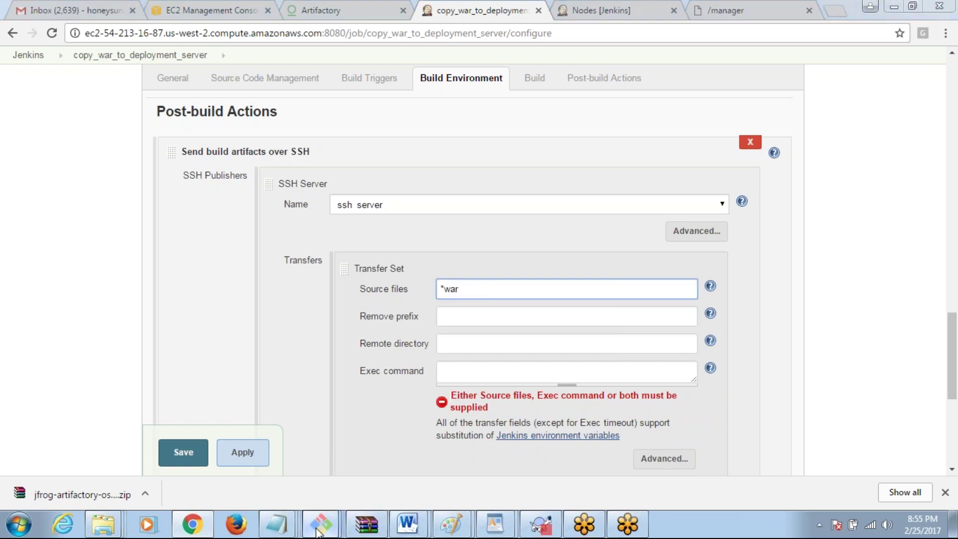
{"action": "left_click", "coordinate": [273, 449]}
{"action": "type", "text": "ls"}
{"action": "key", "text": "Return"}
{"action": "type", "text": "cd ta"}
{"action": "key", "text": "Tab"}
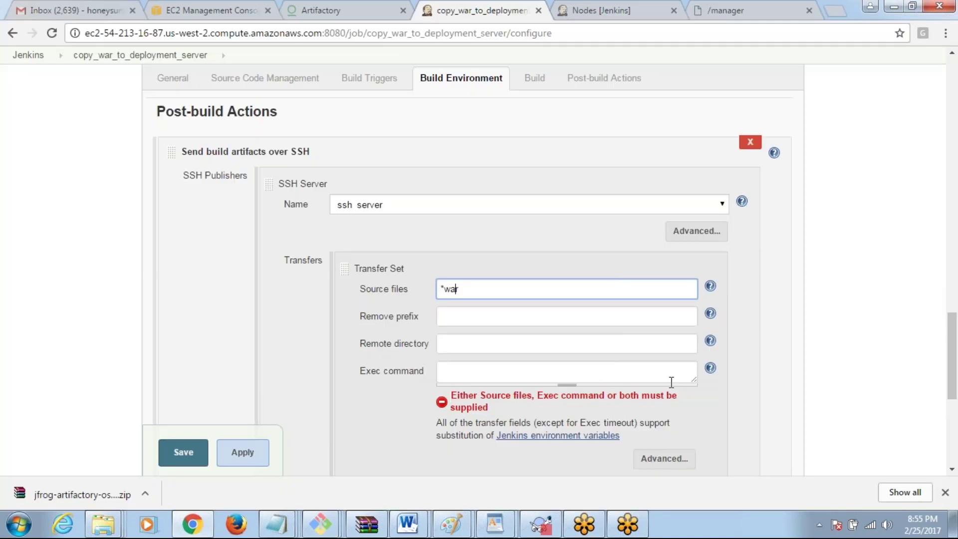
{"action": "type", "text": "target/"}
Set Remove prefix to target, then apply and save the job
{"action": "left_click", "coordinate": [565, 319]}
{"action": "type", "text": "target"}
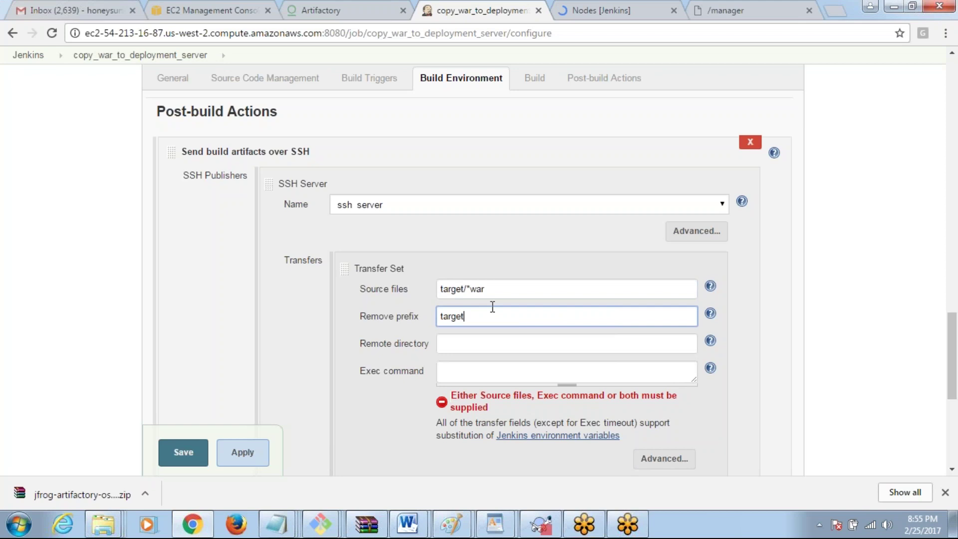
{"action": "left_click_drag", "start_coordinate": [473, 316], "coordinate": [439, 316]}
{"action": "left_click", "coordinate": [286, 305]}
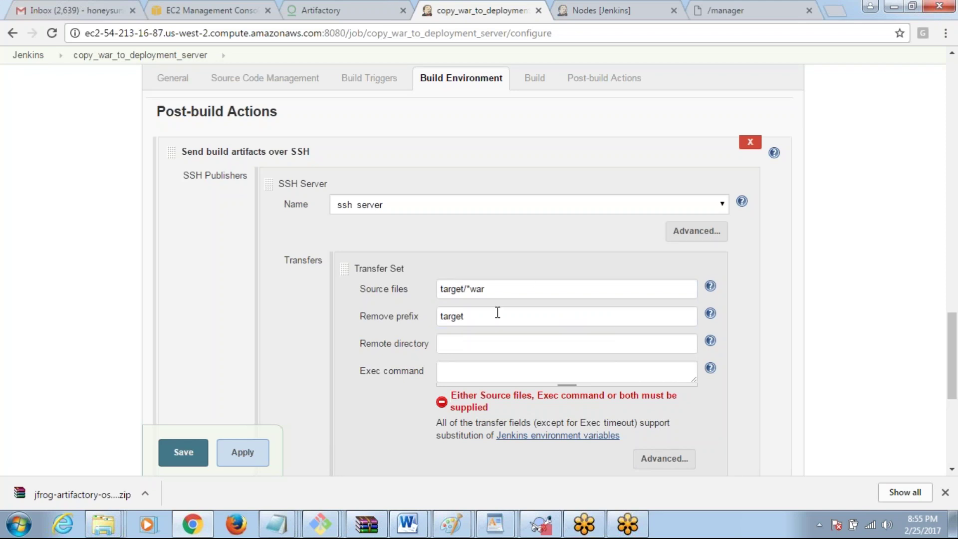
{"action": "left_click", "coordinate": [245, 452]}
{"action": "left_click", "coordinate": [193, 456]}
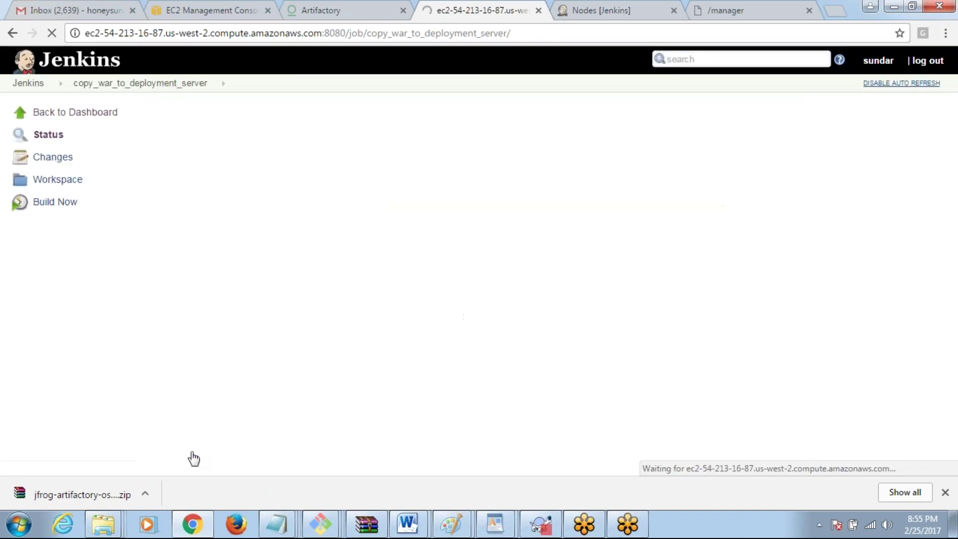
Build the job and read build #1's console: SSH Permission denied, result UNSTABLE
{"action": "left_click", "coordinate": [65, 204]}
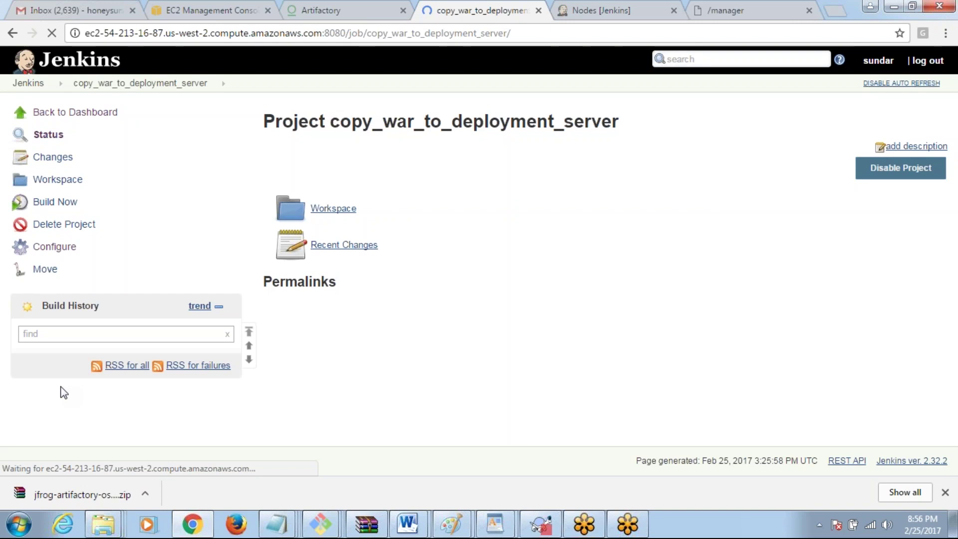
{"action": "left_click", "coordinate": [34, 356]}
{"action": "left_click", "coordinate": [78, 177]}
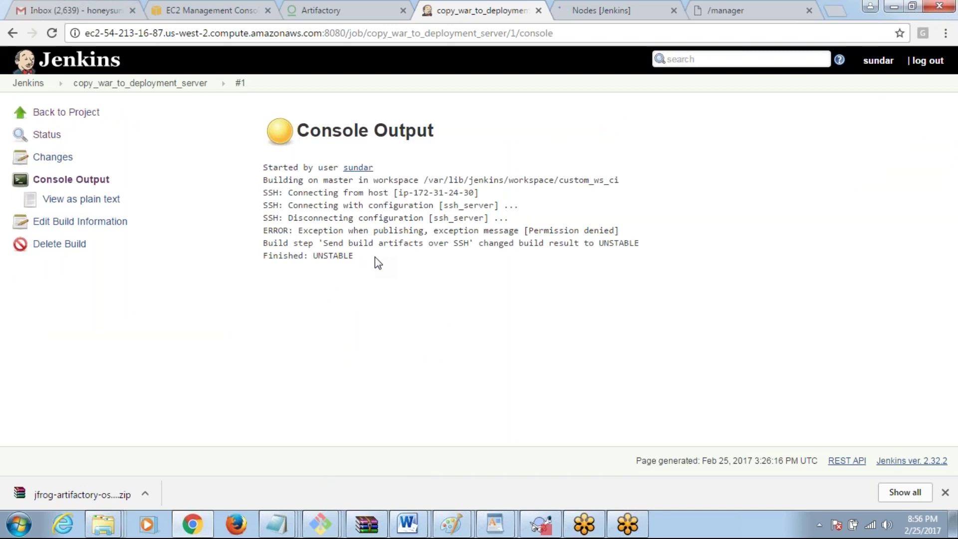
{"action": "key", "text": "alt+Tab"}
Long-list the target folder to check grants.war's owner and permissions, then return to the project page
{"action": "type", "text": "ls"}
{"action": "key", "text": "Return"}
{"action": "type", "text": "ls -l"}
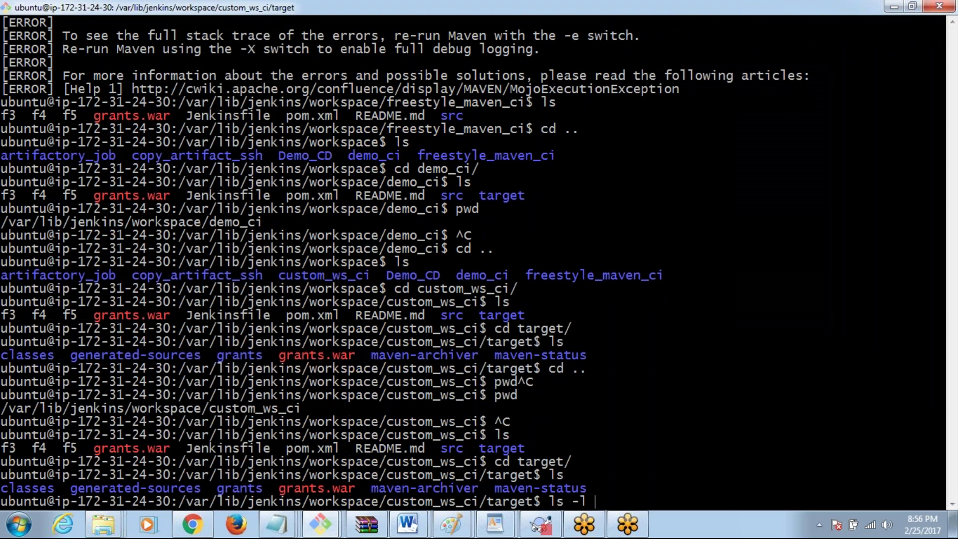
{"action": "key", "text": "Return"}
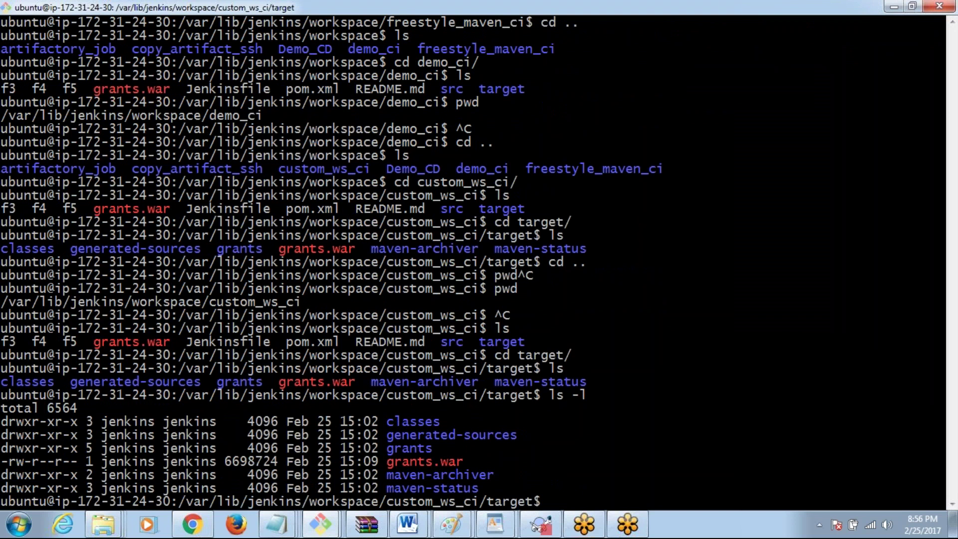
{"action": "key", "text": "alt+Tab"}
{"action": "left_click", "coordinate": [150, 89]}
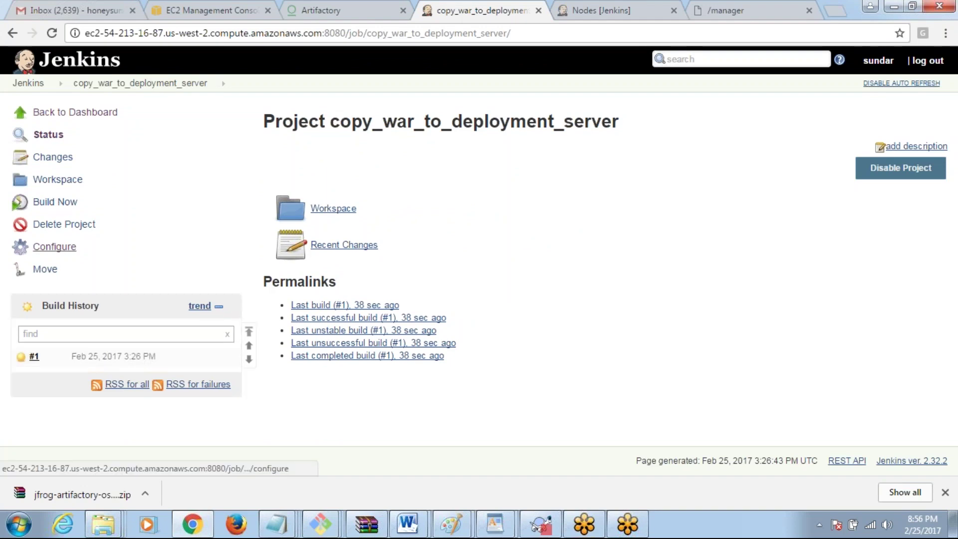
Reopen build #1's console output and highlight the Permission denied ERROR lines
{"action": "left_click", "coordinate": [114, 356]}
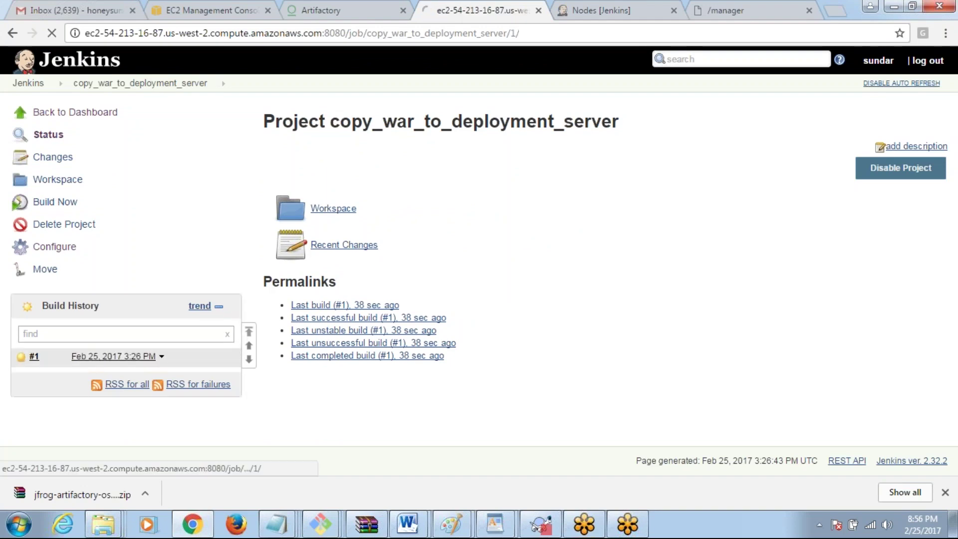
{"action": "left_click", "coordinate": [67, 180]}
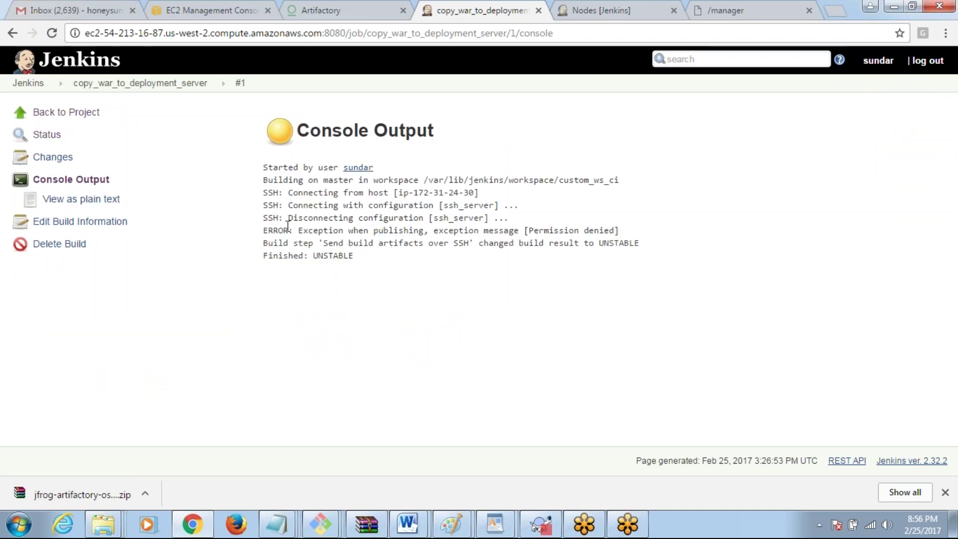
{"action": "left_click_drag", "start_coordinate": [285, 226], "coordinate": [343, 229]}
{"action": "left_click", "coordinate": [325, 247]}
{"action": "left_click_drag", "start_coordinate": [288, 247], "coordinate": [506, 242]}
{"action": "left_click", "coordinate": [518, 244]}
{"action": "left_click_drag", "start_coordinate": [449, 228], "coordinate": [536, 229]}
{"action": "left_click", "coordinate": [568, 225]}
In PuTTY, move up to /var/lib/jenkins/workspace and list it, then reopen the copy_war_to_deployment_server project
{"action": "key", "text": "alt+Tab"}
{"action": "type", "text": "cd .."}
{"action": "key", "text": "Return"}
{"action": "type", "text": "cd "}
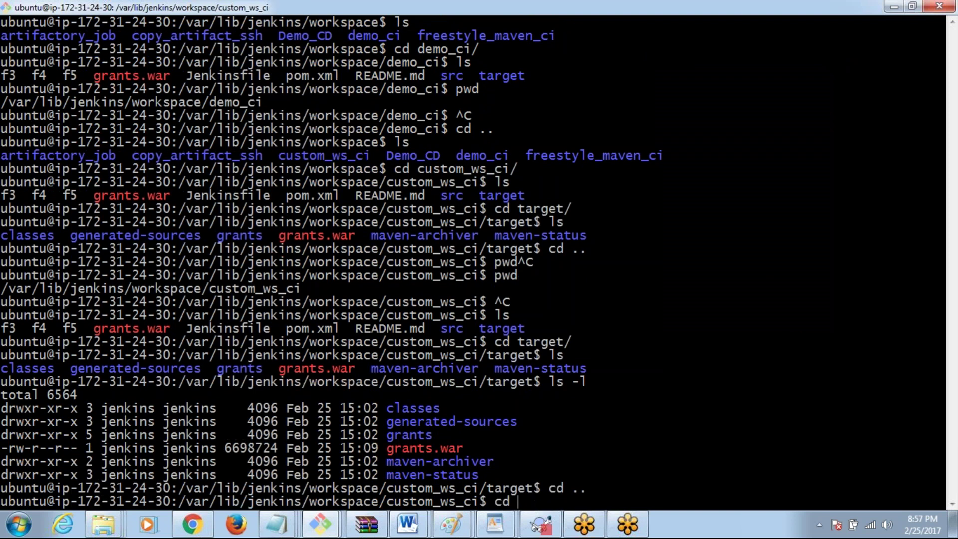
{"action": "type", "text": ".."}
{"action": "key", "text": "Return"}
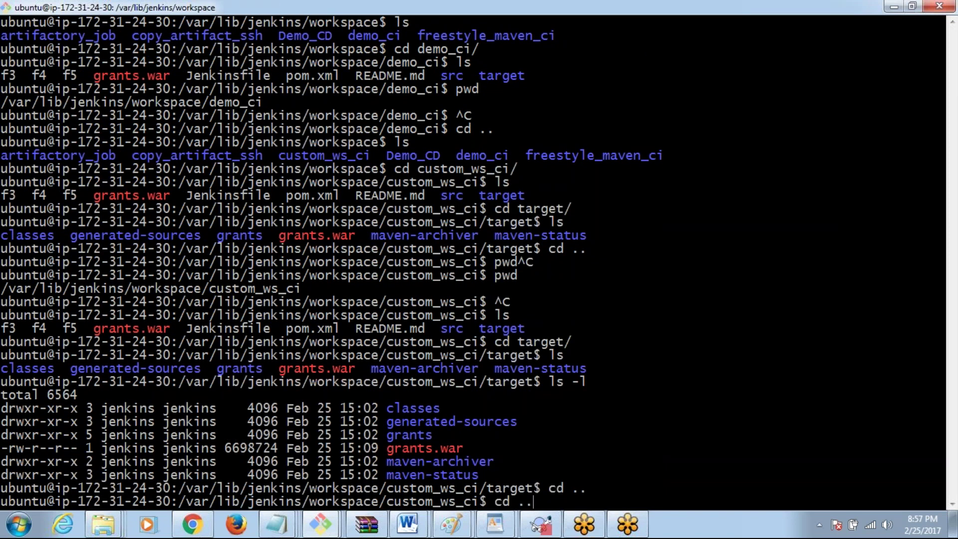
{"action": "type", "text": "ls"}
{"action": "key", "text": "Return"}
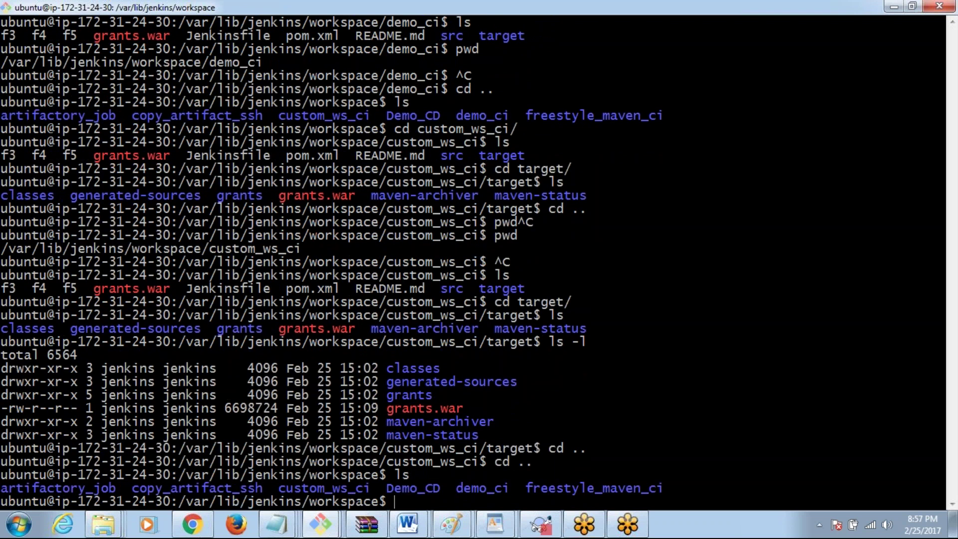
{"action": "key", "text": "alt+Tab"}
{"action": "left_click", "coordinate": [157, 84]}
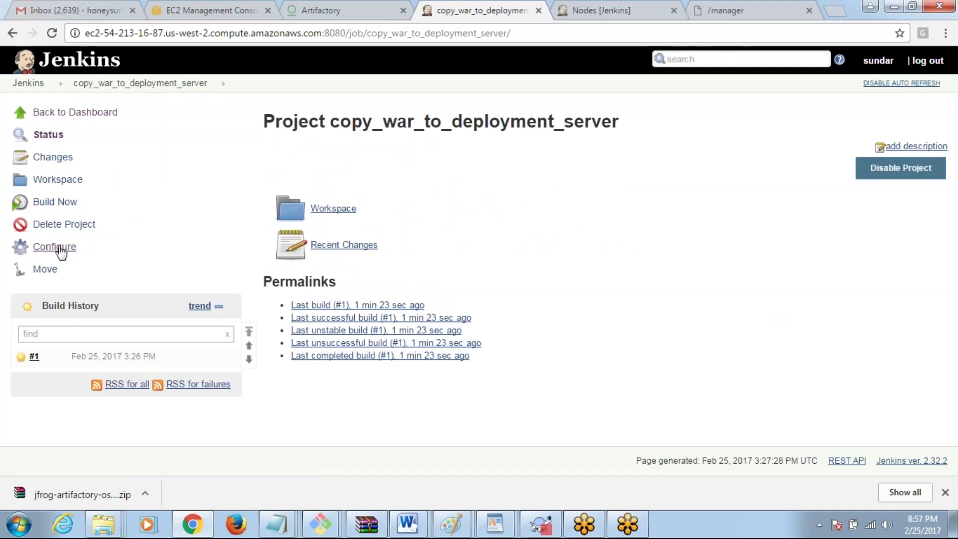
Enable Verbose output in console in the SSH server's advanced options for copy_war_to_deployment_server
{"action": "left_click", "coordinate": [59, 248]}
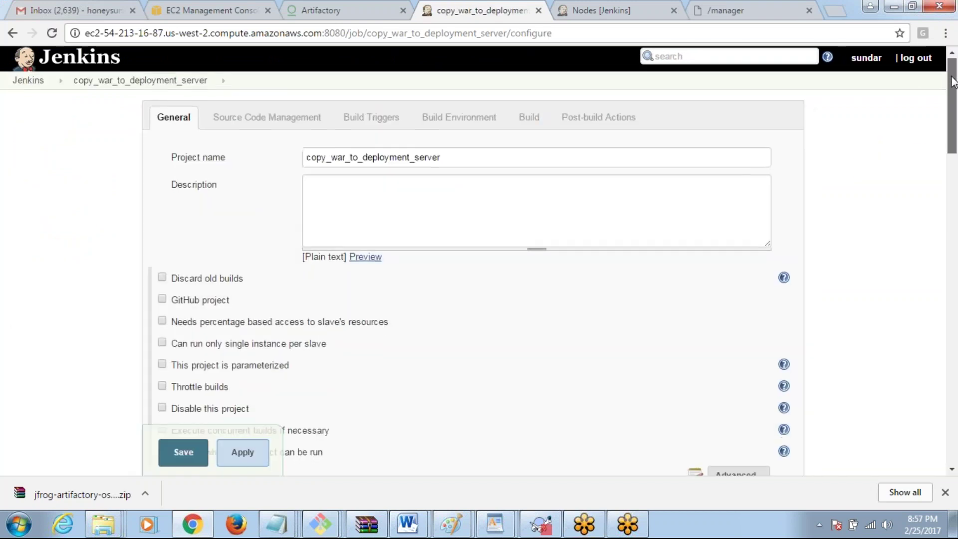
{"action": "left_click_drag", "start_coordinate": [953, 75], "coordinate": [955, 324]}
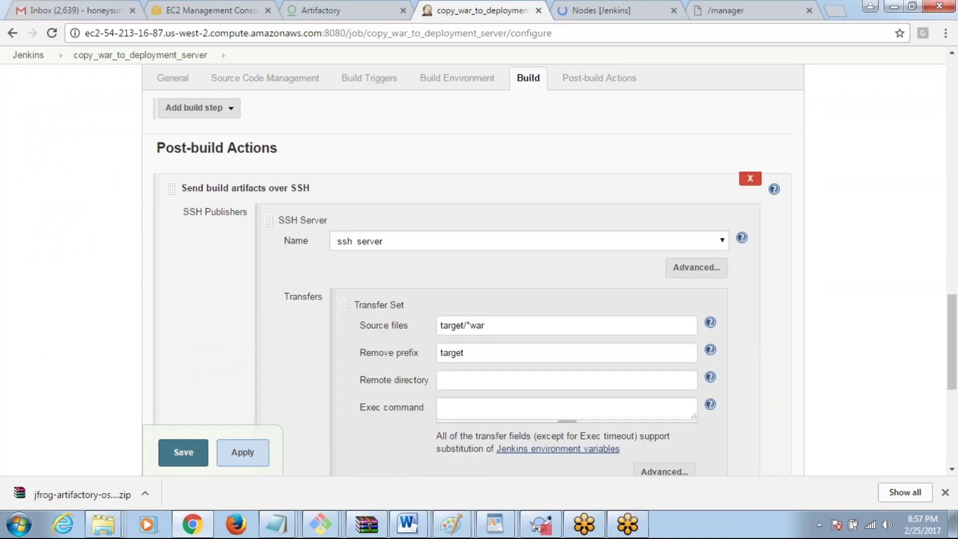
{"action": "left_click", "coordinate": [696, 267]}
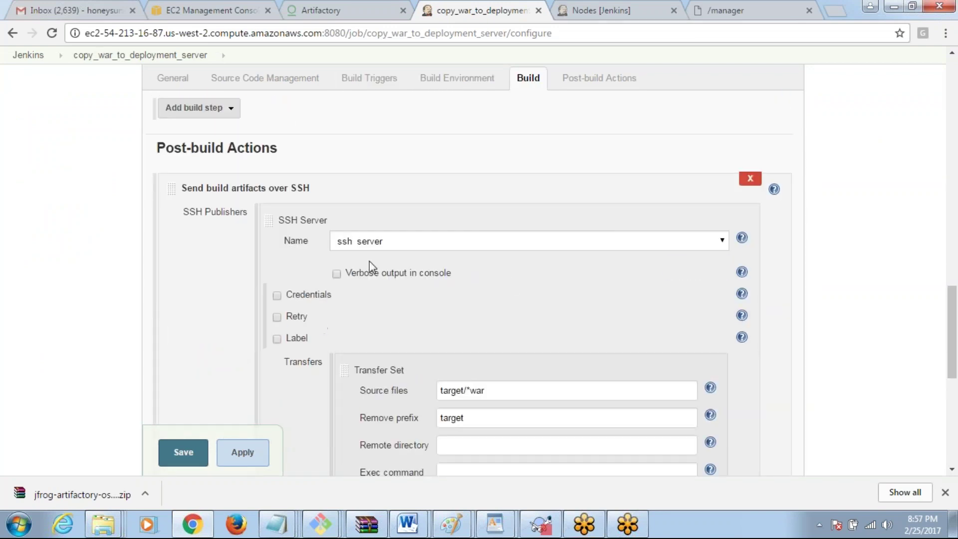
{"action": "left_click", "coordinate": [336, 273]}
{"action": "left_click", "coordinate": [573, 19]}
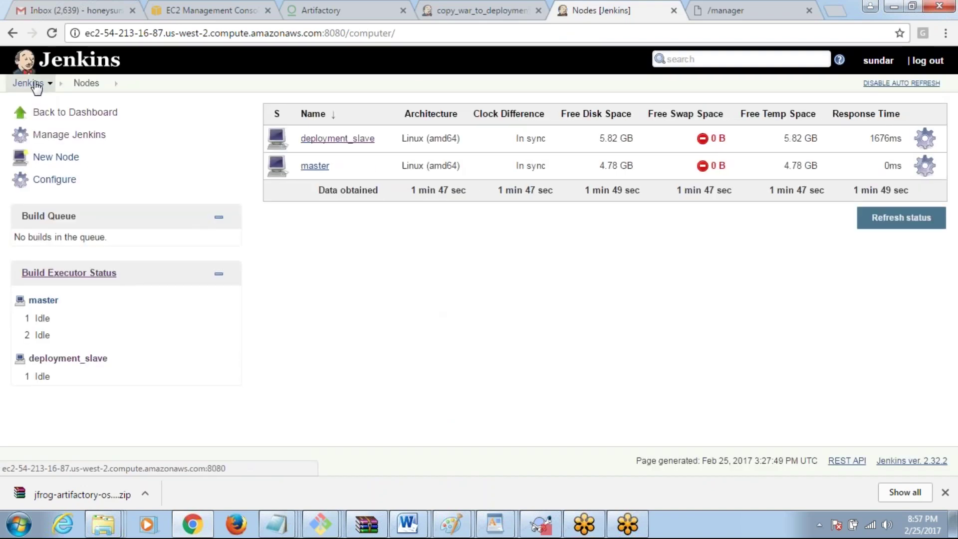
In Configure System, replace ssh_server Username ubuntu with jenkins, copied from the terminal, and apply
{"action": "left_click", "coordinate": [35, 85]}
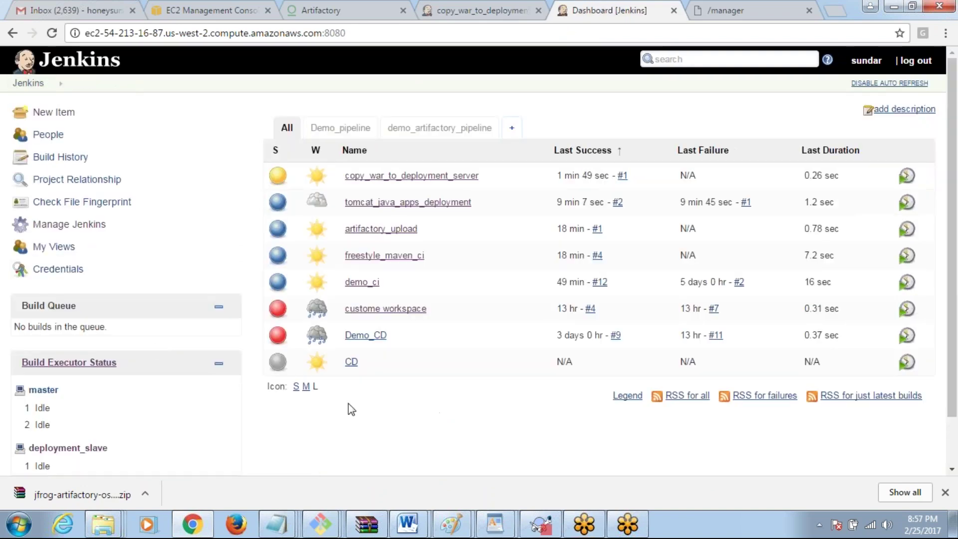
{"action": "left_click", "coordinate": [59, 225]}
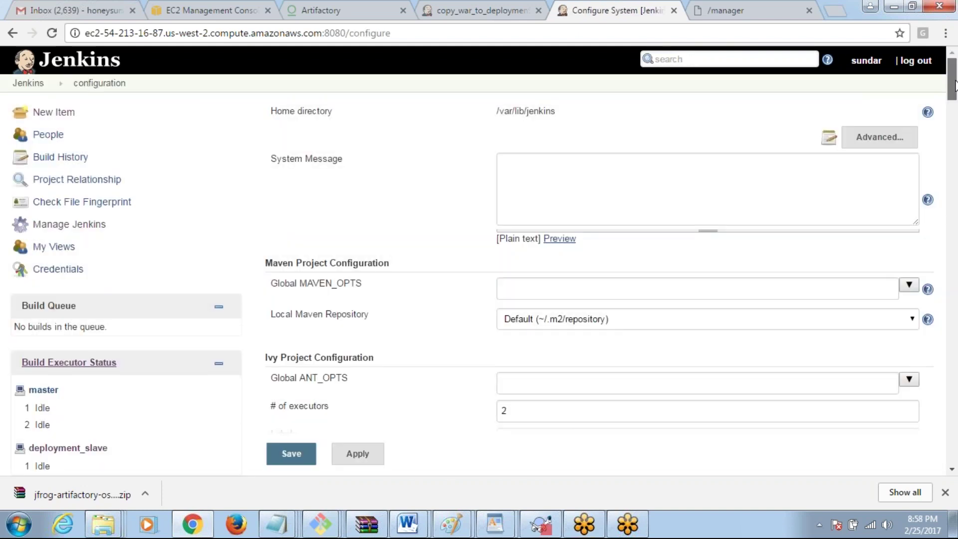
{"action": "scroll", "coordinate": [954, 116], "scroll_direction": "down", "scroll_amount": 1}
{"action": "left_click_drag", "start_coordinate": [954, 116], "coordinate": [953, 444]}
{"action": "left_click_drag", "start_coordinate": [642, 227], "coordinate": [574, 231]}
{"action": "key", "text": "BackSpace"}
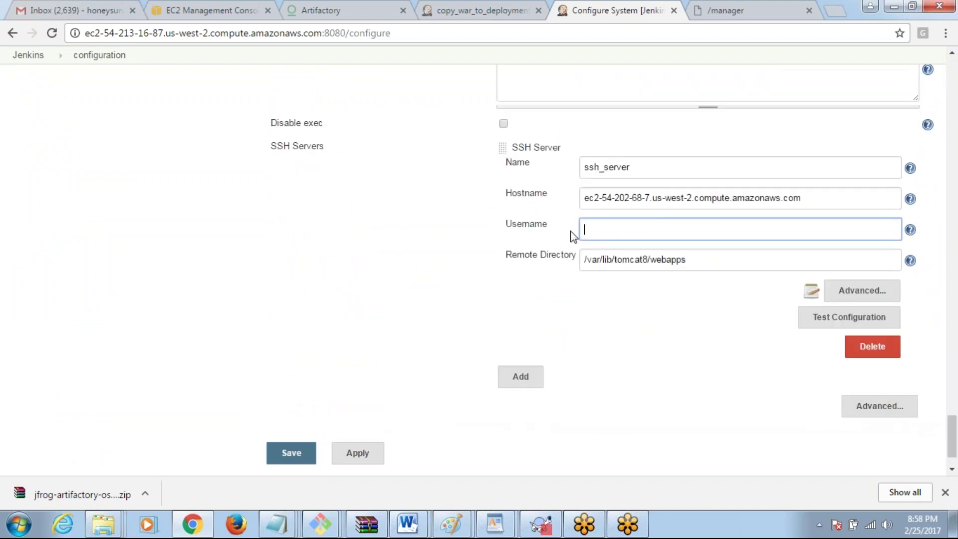
{"action": "key", "text": "alt+Tab"}
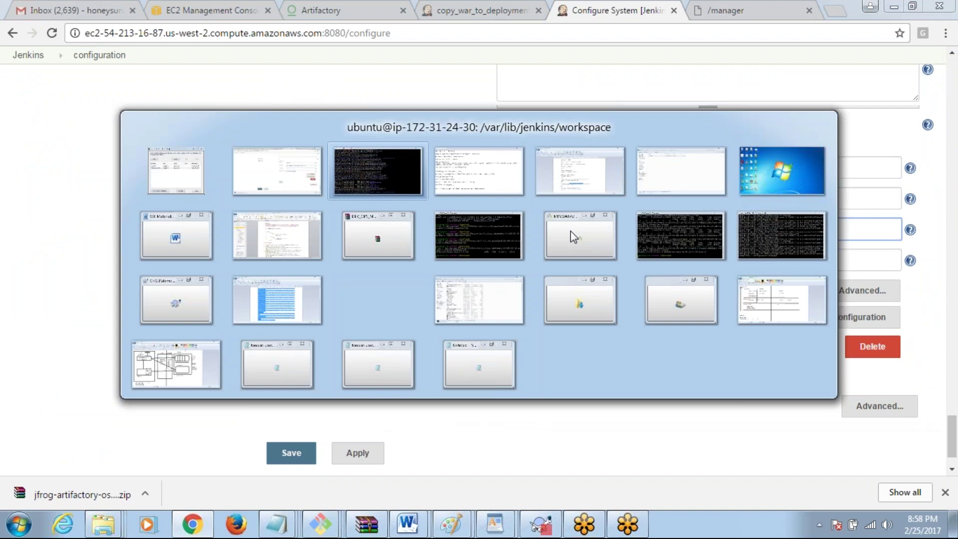
{"action": "double_click", "coordinate": [129, 368]}
{"action": "left_click", "coordinate": [394, 502]}
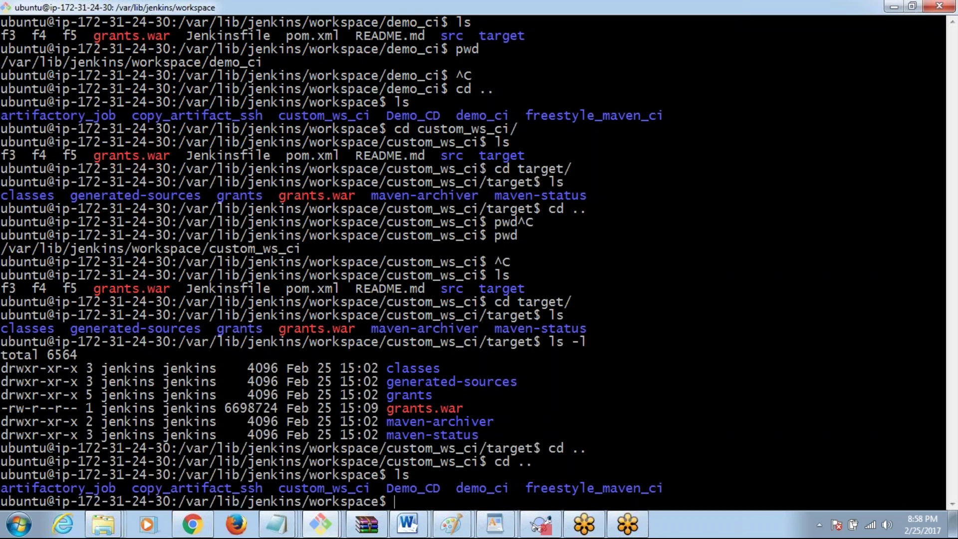
{"action": "key", "text": "alt+Tab"}
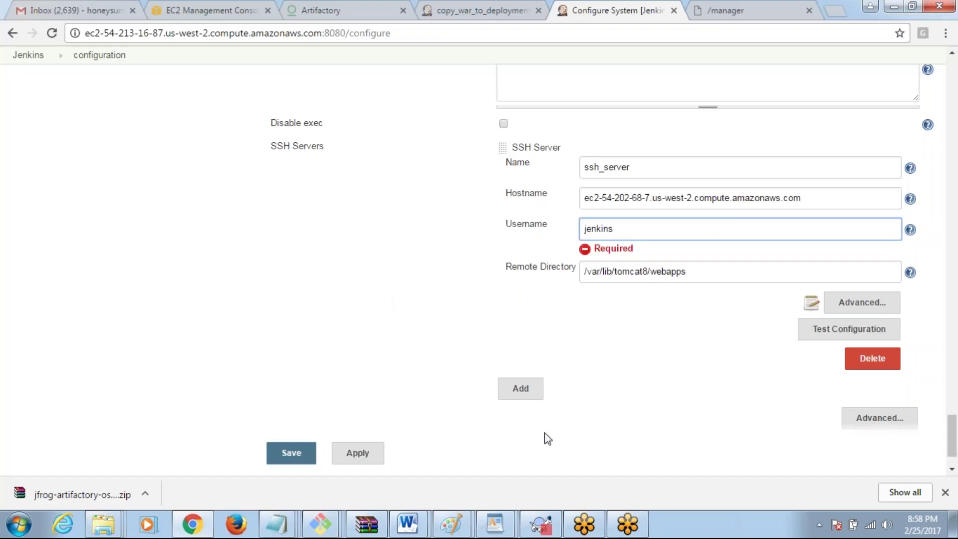
{"action": "left_click", "coordinate": [358, 462]}
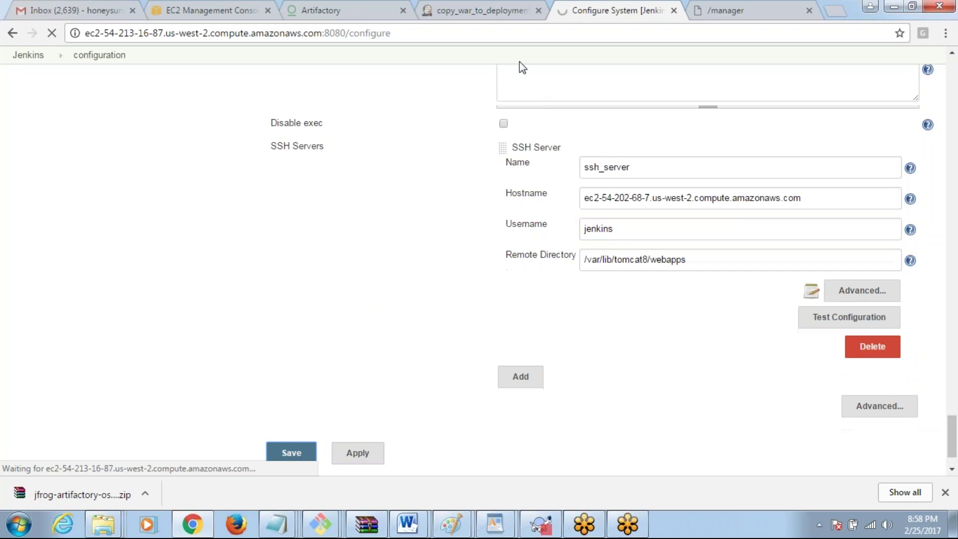
Reload the copy_war_to_deployment_server configuration page, confirming the reload prompt
{"action": "left_click", "coordinate": [491, 15]}
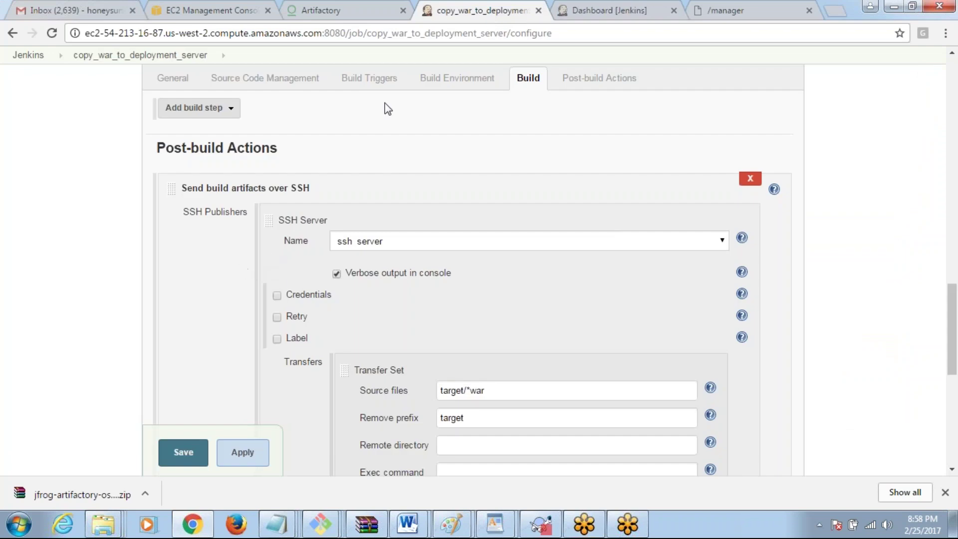
{"action": "left_click", "coordinate": [383, 32]}
{"action": "key", "text": "Return"}
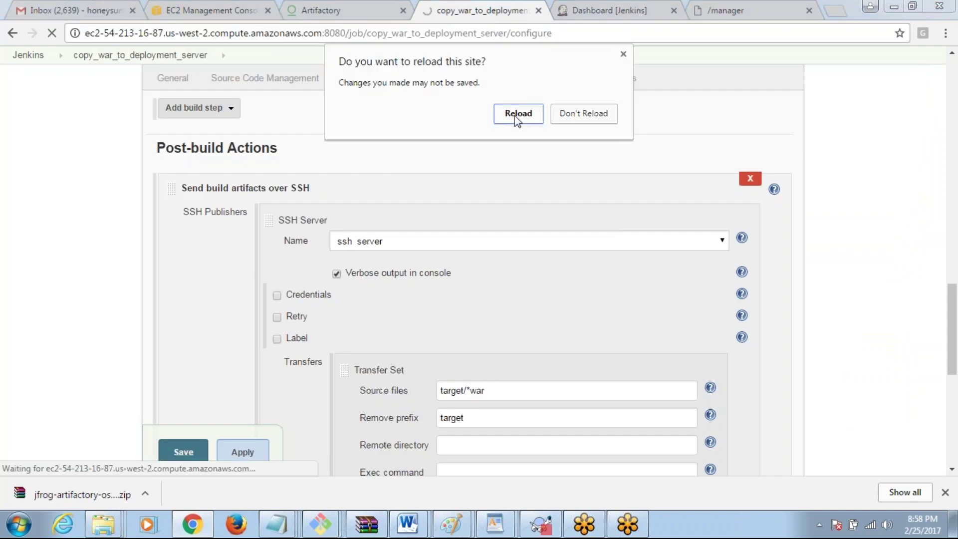
{"action": "left_click", "coordinate": [518, 122]}
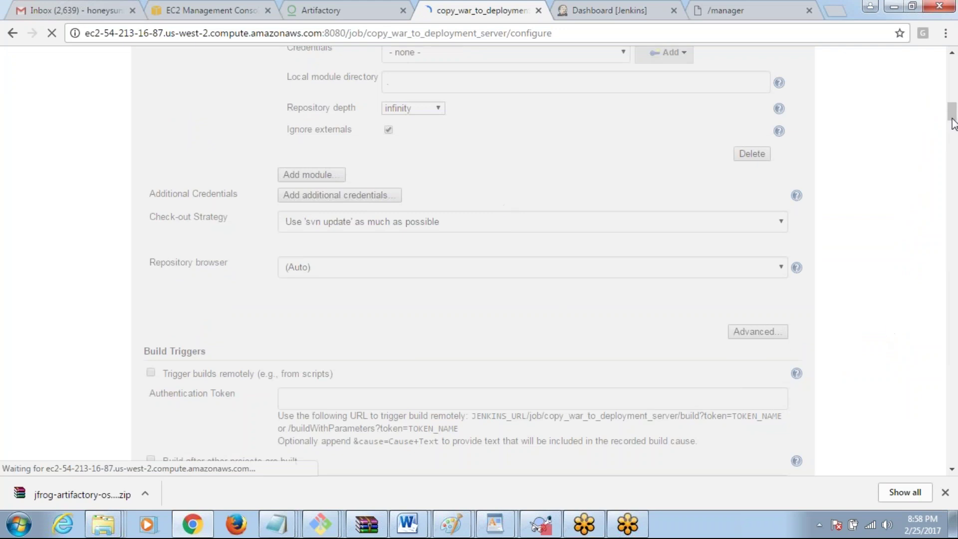
Tick Verbose output in console for the SSH server again, then apply and save the job
{"action": "scroll", "coordinate": [952, 117], "scroll_direction": "down", "scroll_amount": 3}
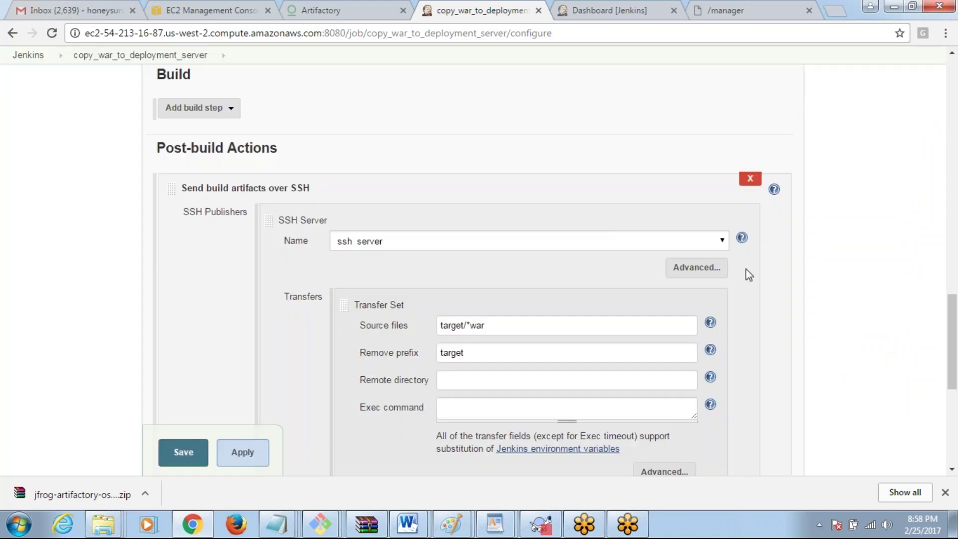
{"action": "left_click", "coordinate": [695, 272]}
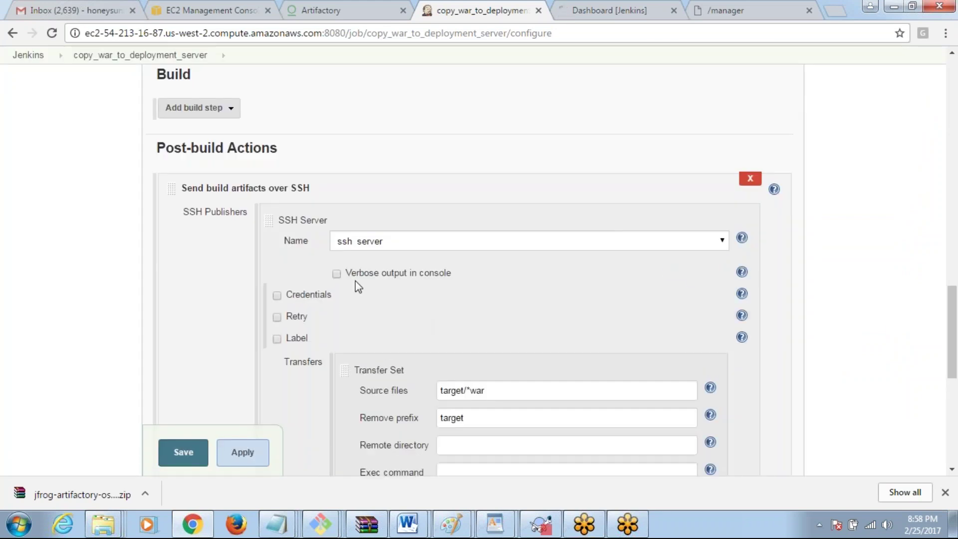
{"action": "left_click", "coordinate": [336, 273]}
{"action": "left_click", "coordinate": [244, 454]}
{"action": "left_click", "coordinate": [184, 452]}
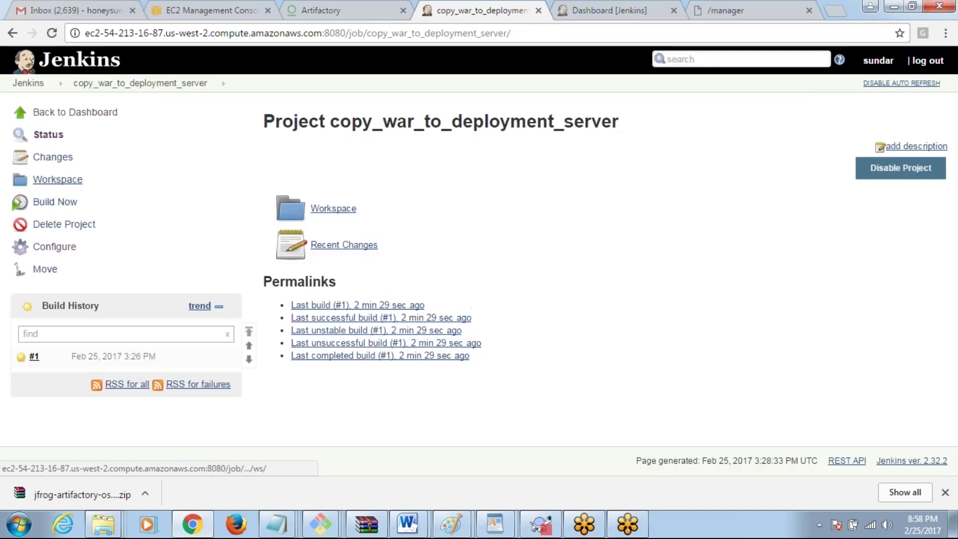
Build the job and open build #2's console output, showing the SSH auth failure
{"action": "left_click", "coordinate": [55, 202]}
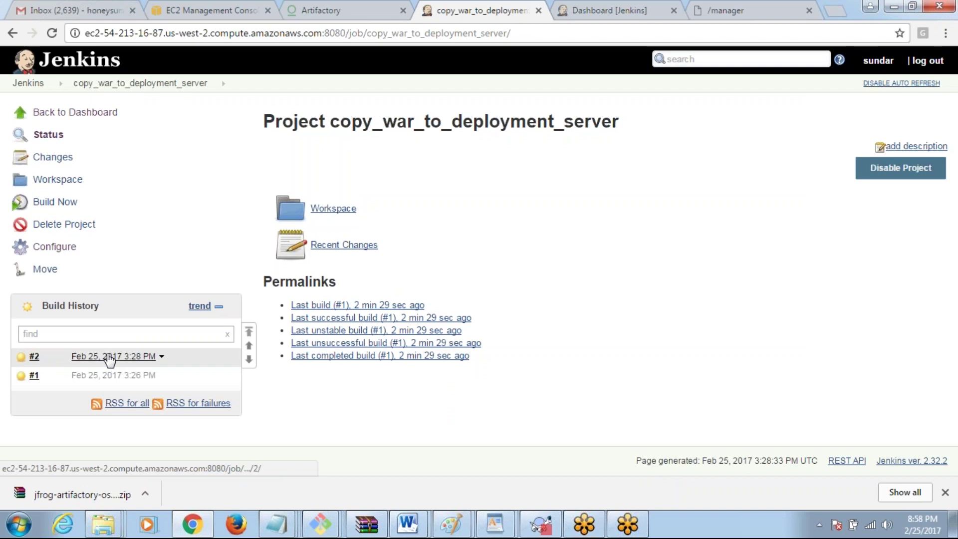
{"action": "left_click", "coordinate": [109, 356]}
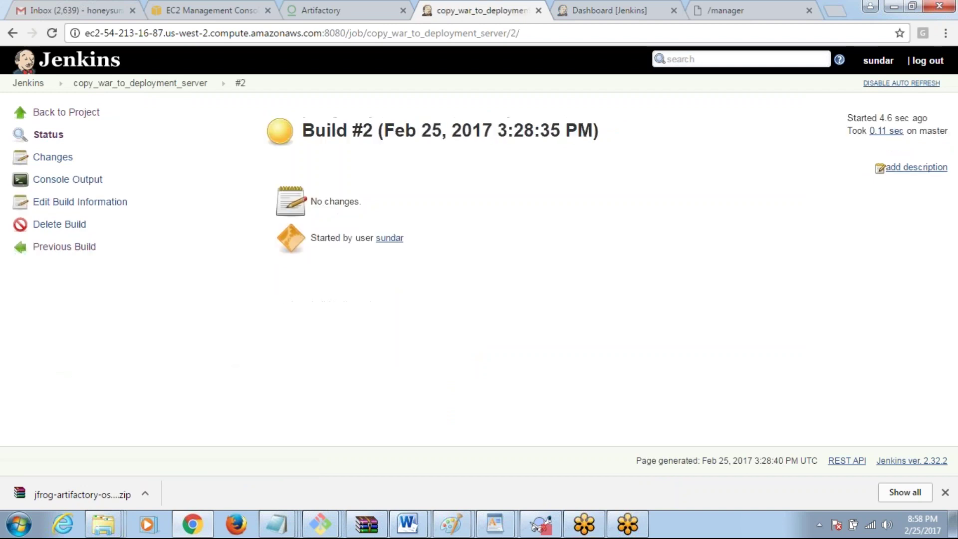
{"action": "left_click", "coordinate": [79, 184]}
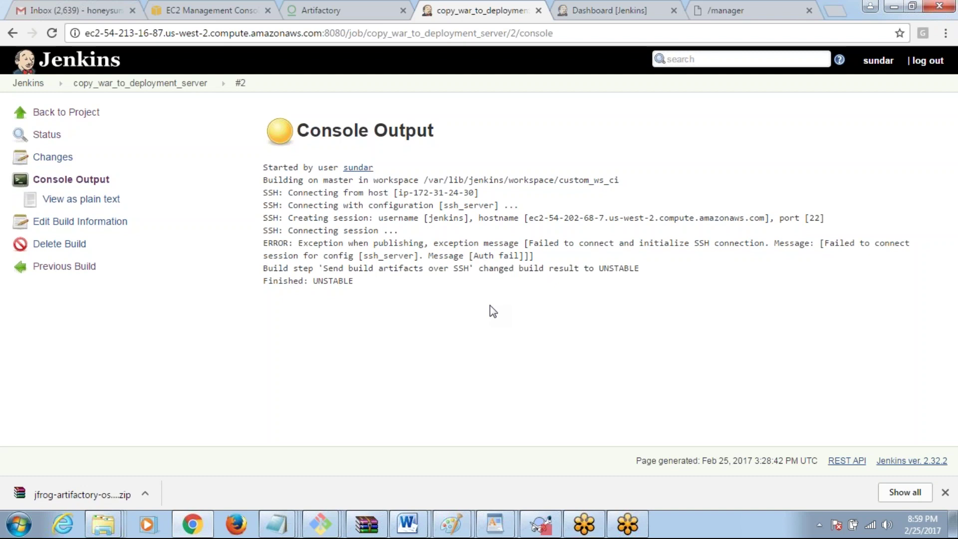
Go to Manage Jenkins and open the global system configuration
{"action": "left_click", "coordinate": [578, 9]}
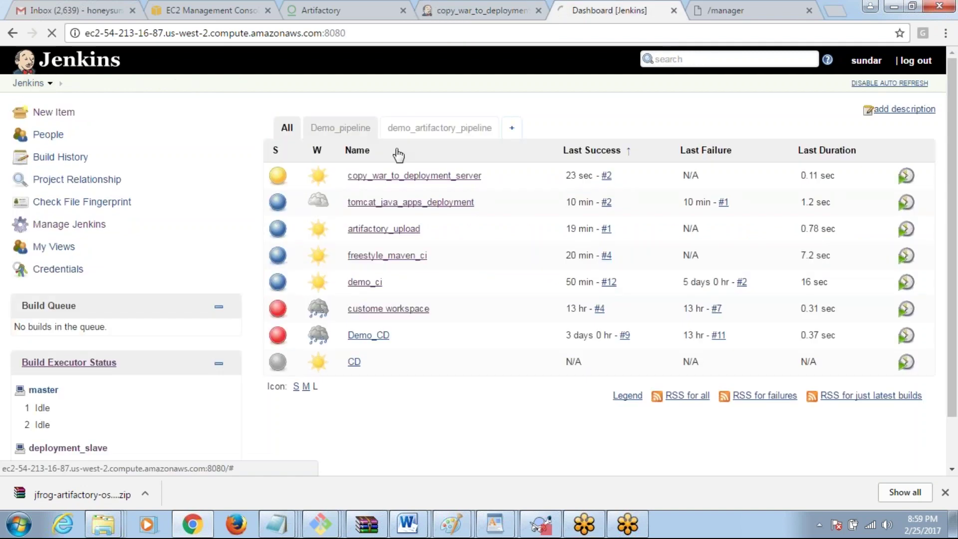
{"action": "left_click", "coordinate": [70, 224]}
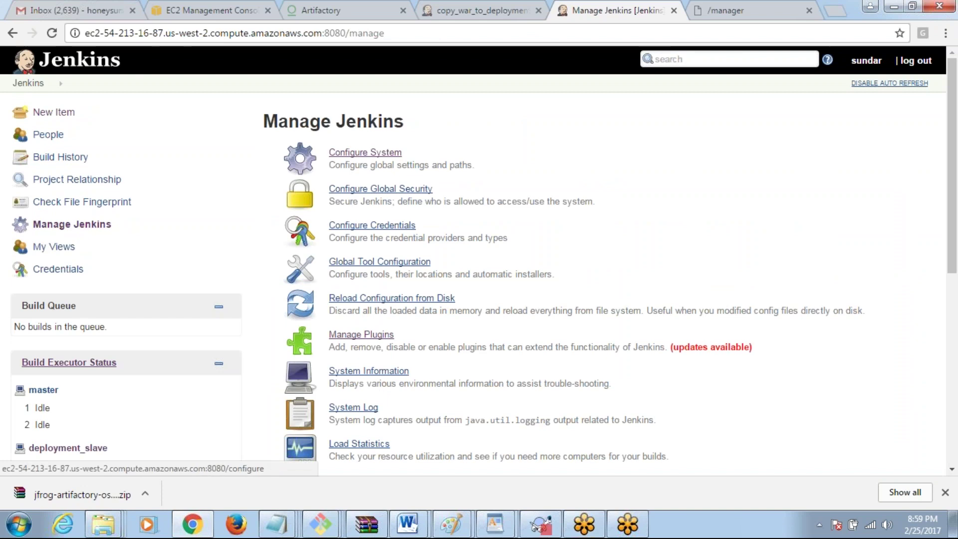
{"action": "left_click", "coordinate": [372, 156]}
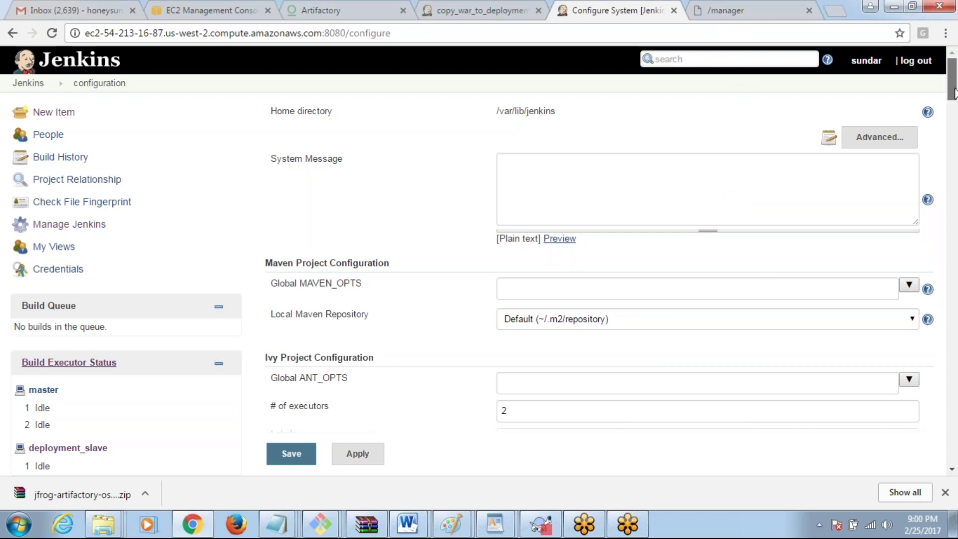
Set the ssh_server Username back to ubuntu, test the connection successfully, and save
{"action": "scroll", "coordinate": [954, 93], "scroll_direction": "down", "scroll_amount": 1}
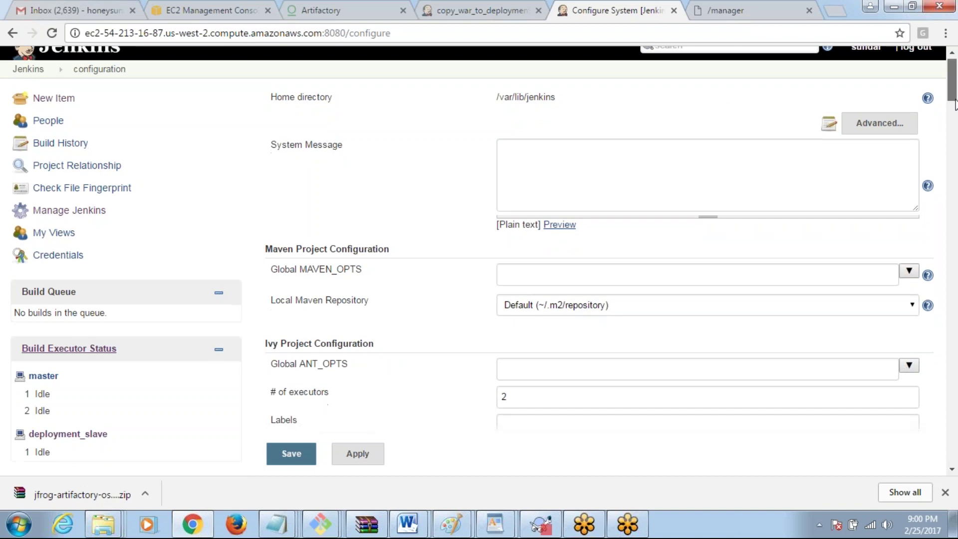
{"action": "left_click_drag", "start_coordinate": [954, 102], "coordinate": [953, 152]}
{"action": "scroll", "coordinate": [675, 214], "scroll_direction": "down", "scroll_amount": 15}
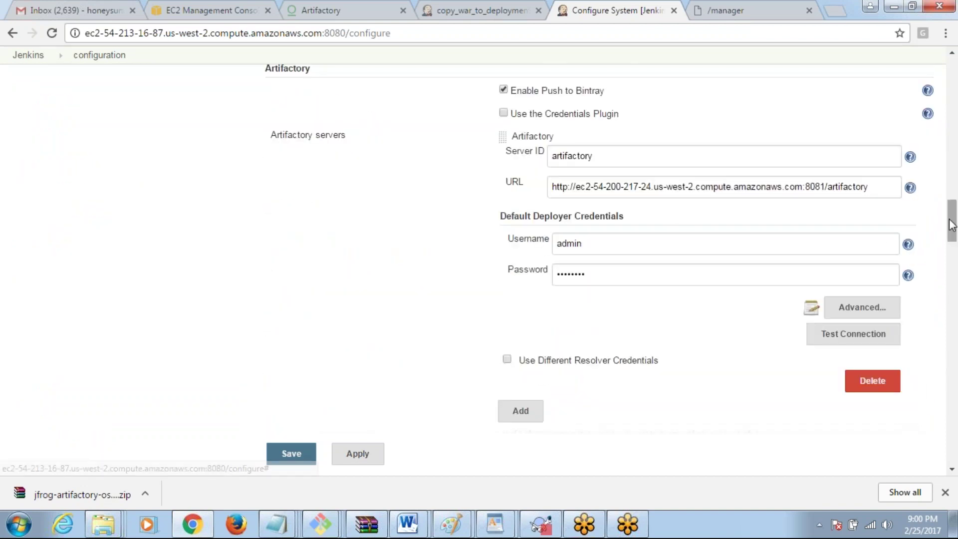
{"action": "left_click", "coordinate": [952, 285]}
{"action": "left_click_drag", "start_coordinate": [953, 285], "coordinate": [950, 436]}
{"action": "left_click_drag", "start_coordinate": [633, 324], "coordinate": [532, 325]}
{"action": "key", "text": "BackSpace"}
{"action": "type", "text": "ubuntu"}
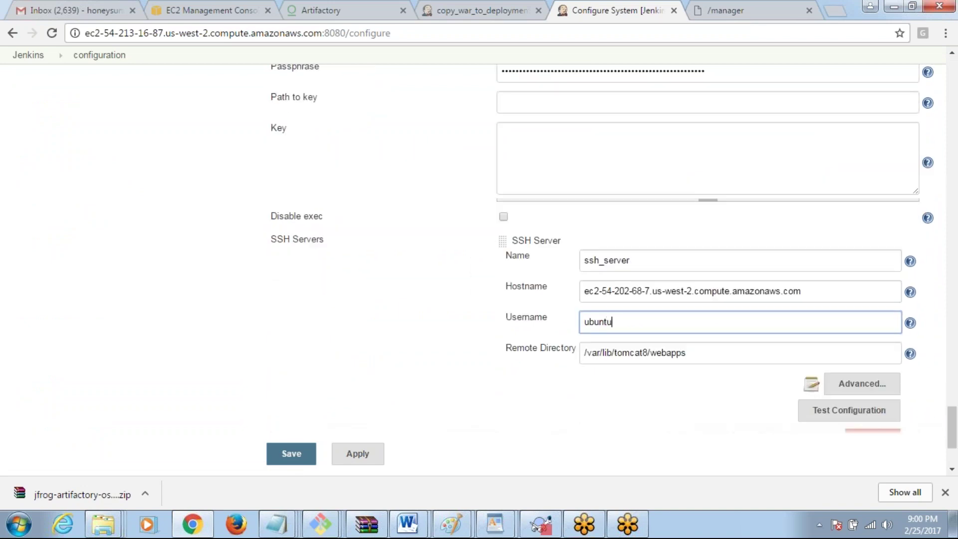
{"action": "left_click", "coordinate": [818, 411]}
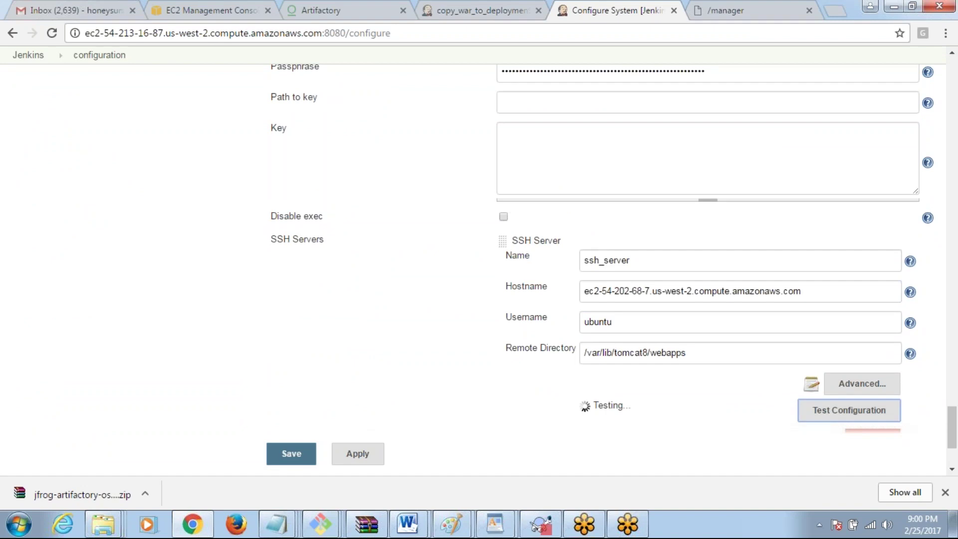
{"action": "left_click", "coordinate": [291, 455]}
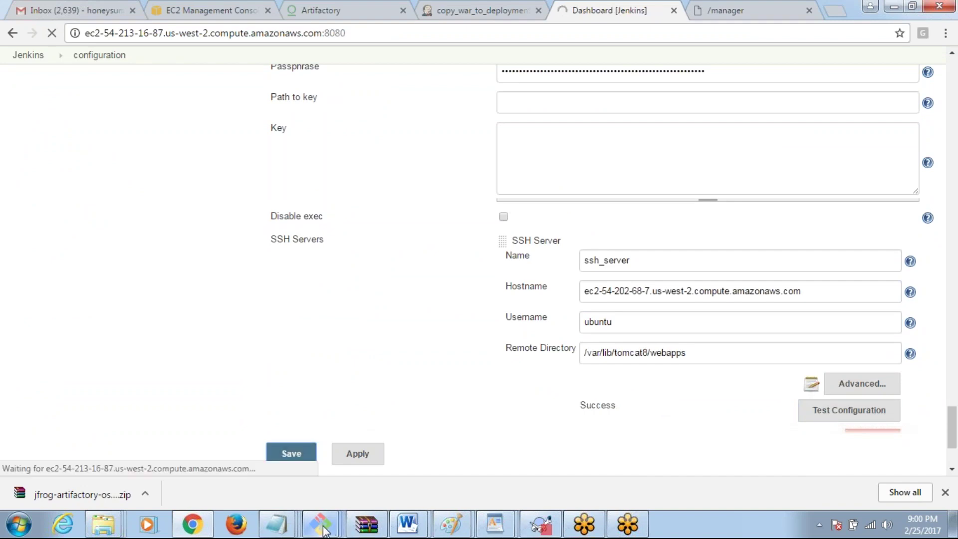
Become root with sudo su - and change into /var/lib/jenkins/workspace
{"action": "mouse_move", "coordinate": [323, 526]}
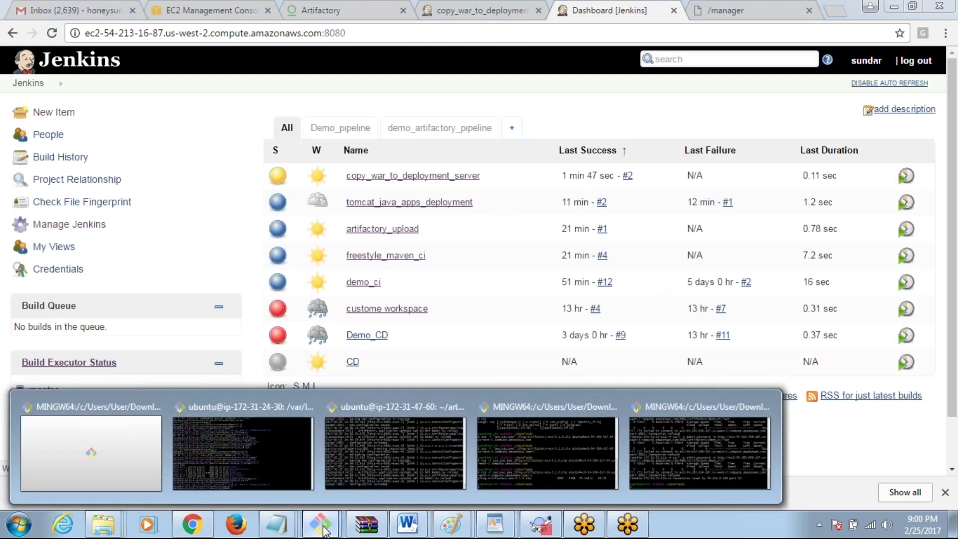
{"action": "left_click", "coordinate": [228, 476]}
{"action": "type", "text": "ls"}
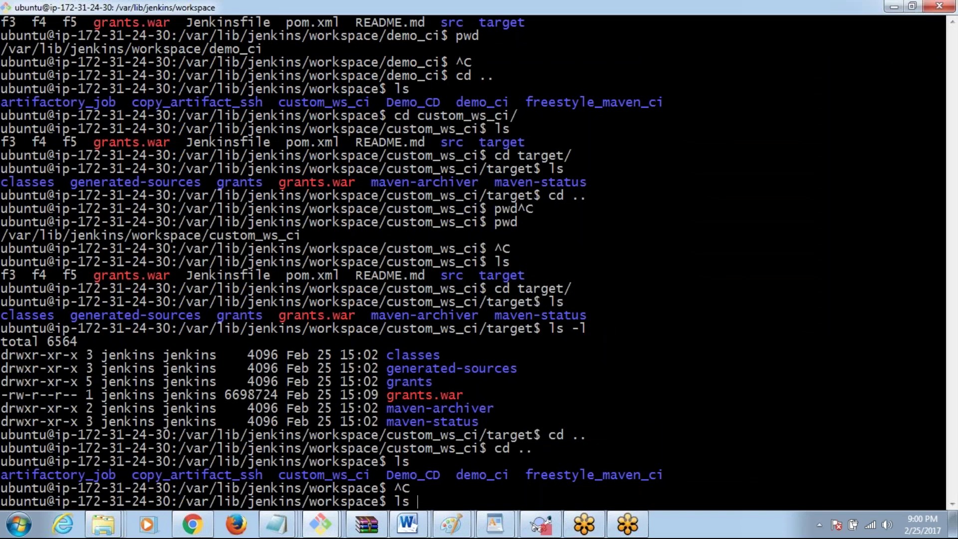
{"action": "key", "text": "Return"}
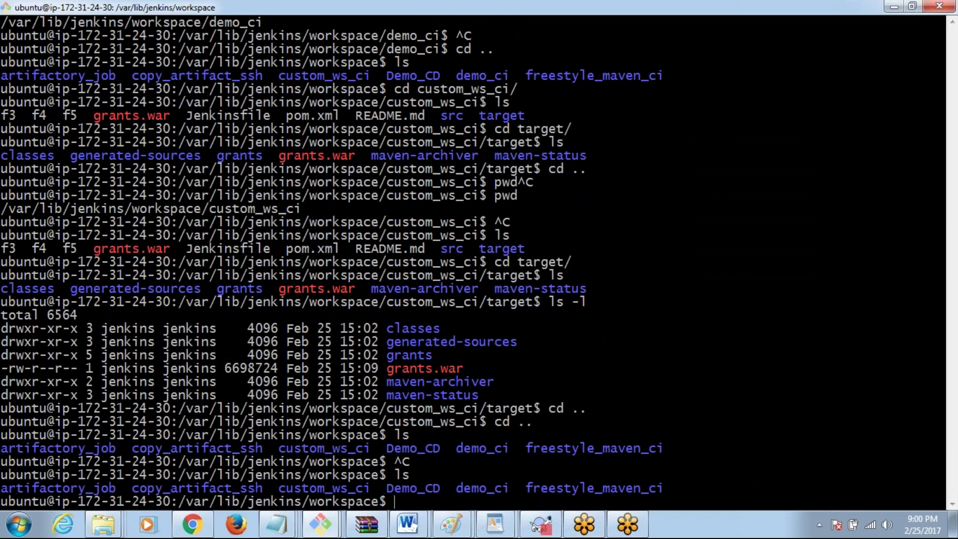
{"action": "type", "text": "sudo su -"}
{"action": "key", "text": "Return"}
{"action": "type", "text": "cd /var/lib/kje"}
{"action": "key", "text": "BackSpace"}
{"action": "key", "text": "BackSpace"}
{"action": "key", "text": "BackSpace"}
{"action": "type", "text": "jenk"}
{"action": "key", "text": "Tab"}
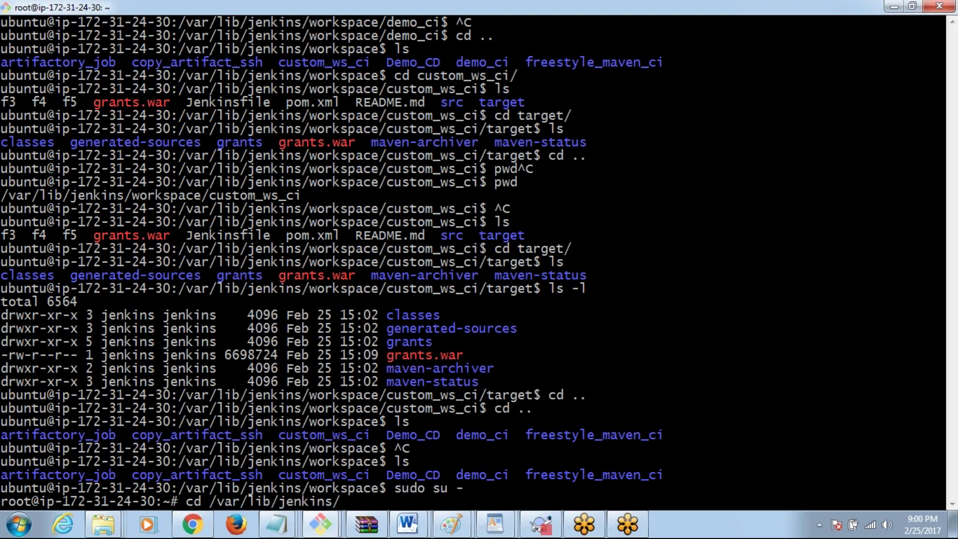
{"action": "type", "text": "works"}
{"action": "key", "text": "Tab"}
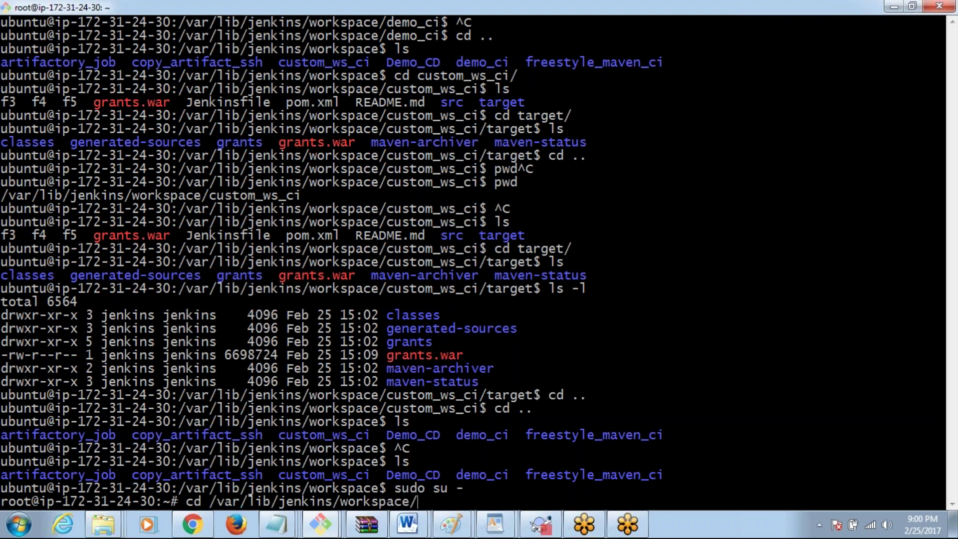
{"action": "key", "text": "Return"}
Run chmod -R 777 on custom_ws_ci and check permissions with ls -ld
{"action": "type", "text": "chmod"}
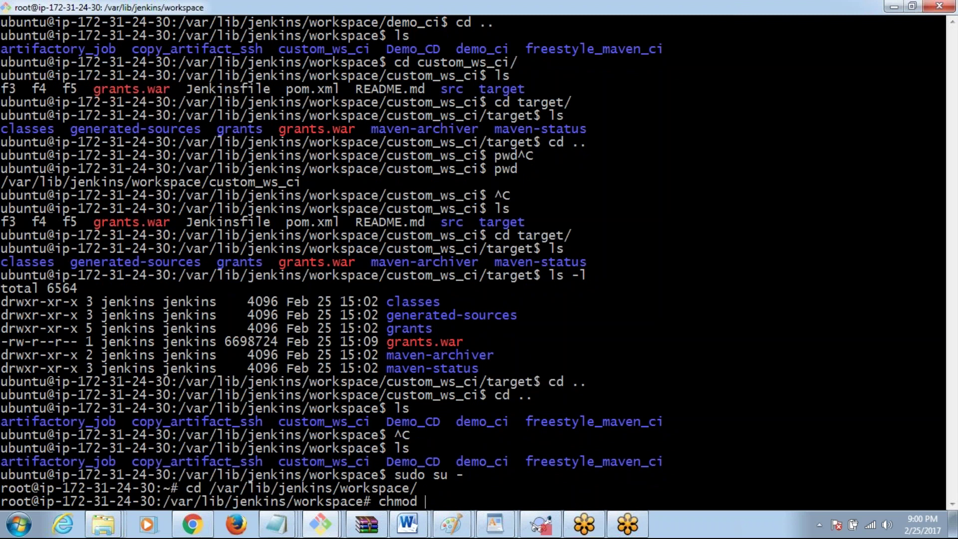
{"action": "type", "text": " -R 777 cu"}
{"action": "key", "text": "Tab"}
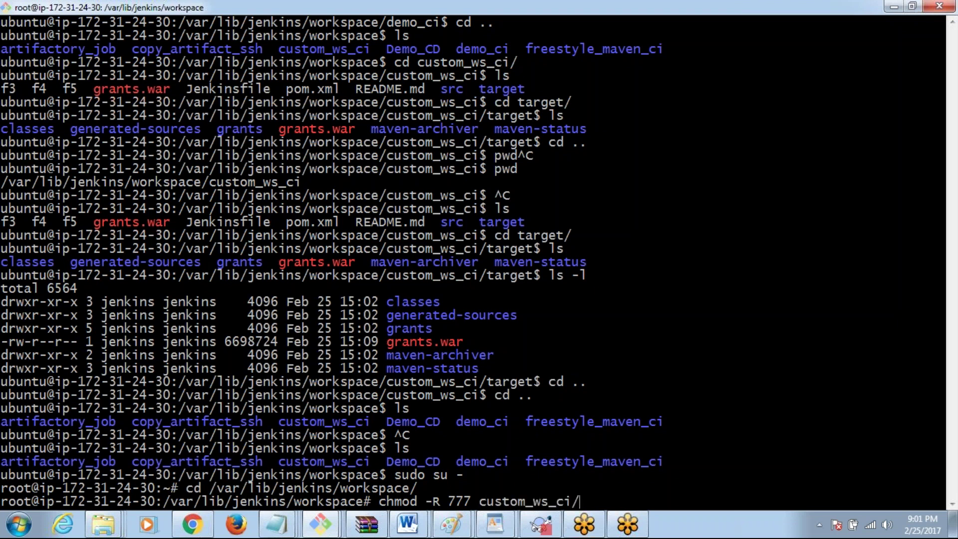
{"action": "key", "text": "Return"}
{"action": "type", "text": "ls "}
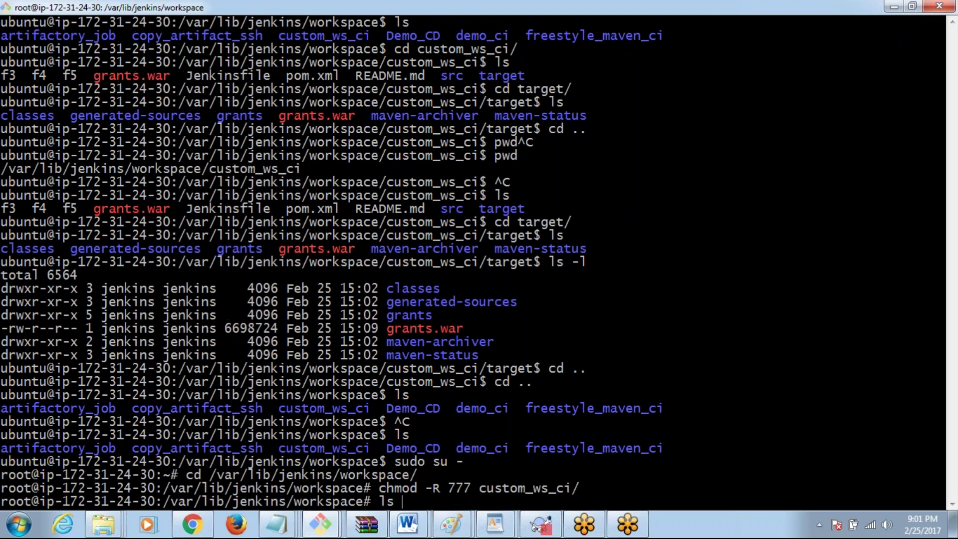
{"action": "type", "text": "-ld"}
{"action": "key", "text": "Return"}
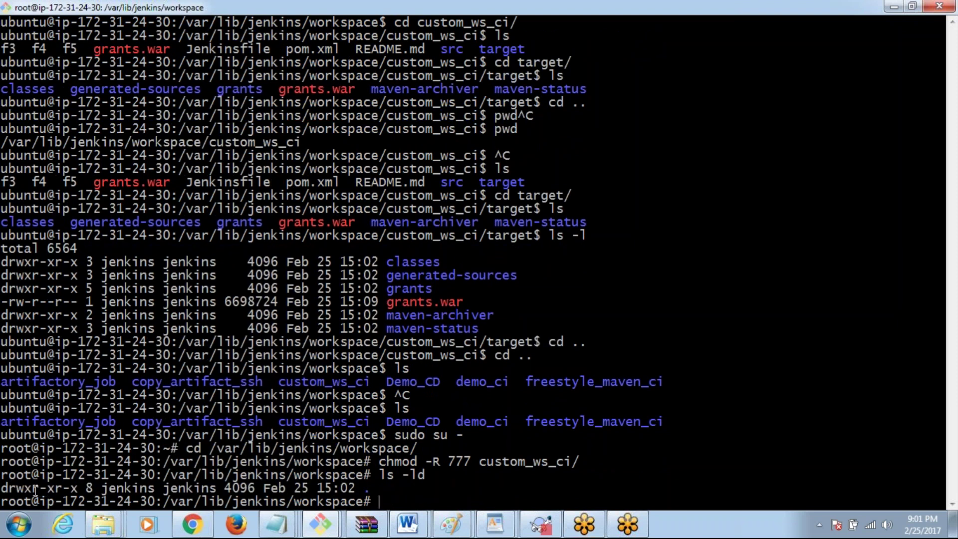
Confirm custom_ws_ci shows drwxrwxrwx, then go back up to /var/lib/jenkins
{"action": "type", "text": "cd cu"}
{"action": "key", "text": "Tab"}
{"action": "key", "text": "Return"}
{"action": "type", "text": "ls -ld"}
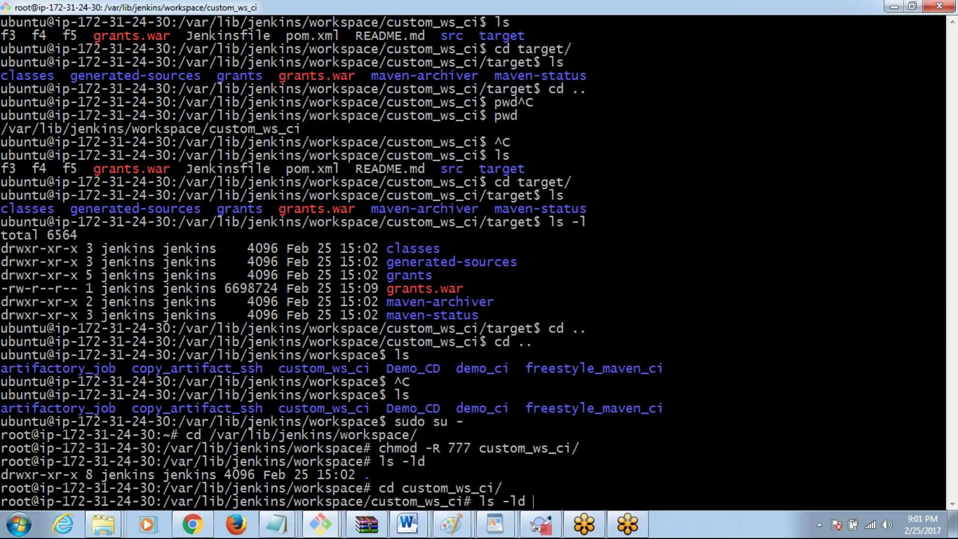
{"action": "key", "text": "Return"}
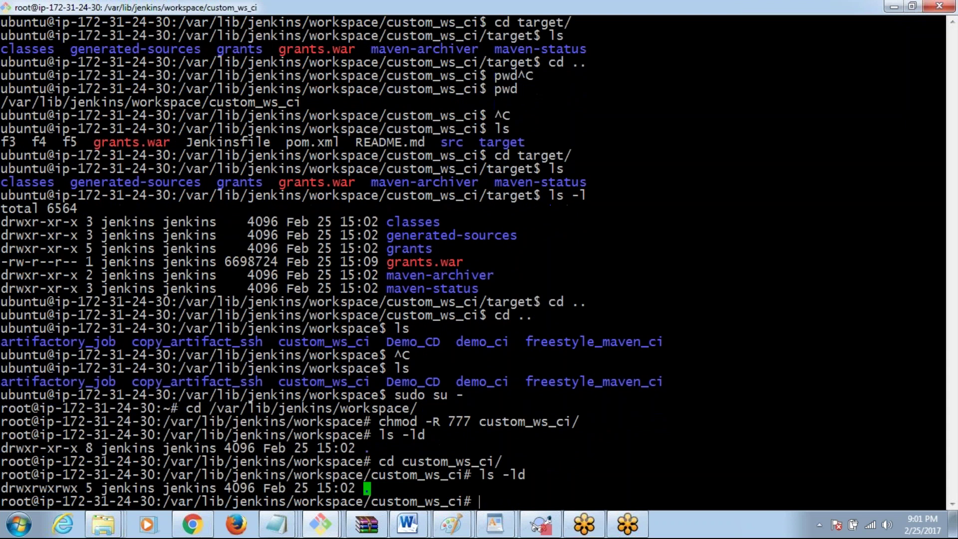
{"action": "type", "text": "cd .."}
{"action": "key", "text": "Return"}
{"action": "type", "text": "cd .."}
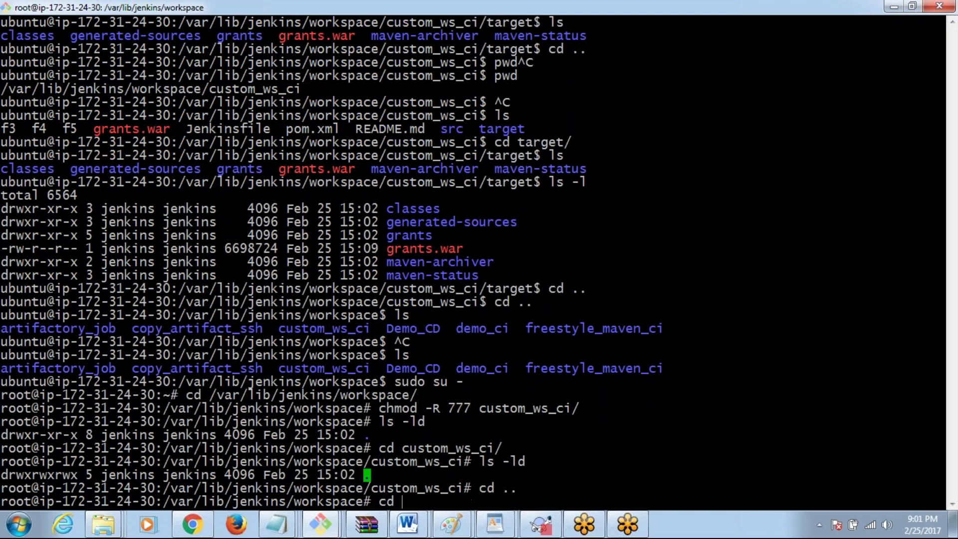
{"action": "key", "text": "Return"}
Rerun chmod -R 777 on custom_ws_ci and check /var/lib/jenkins permissions with ls -ld
{"action": "type", "text": "ls -ld"}
{"action": "key", "text": "Up"}
{"action": "key", "text": "Up"}
{"action": "key", "text": "Up"}
{"action": "key", "text": "Up"}
{"action": "key", "text": "Up"}
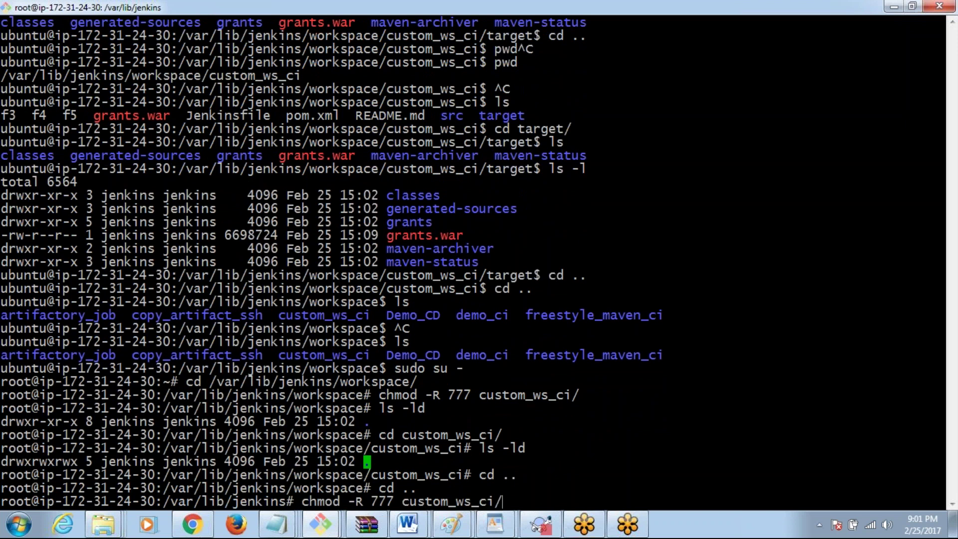
{"action": "key", "text": "Return"}
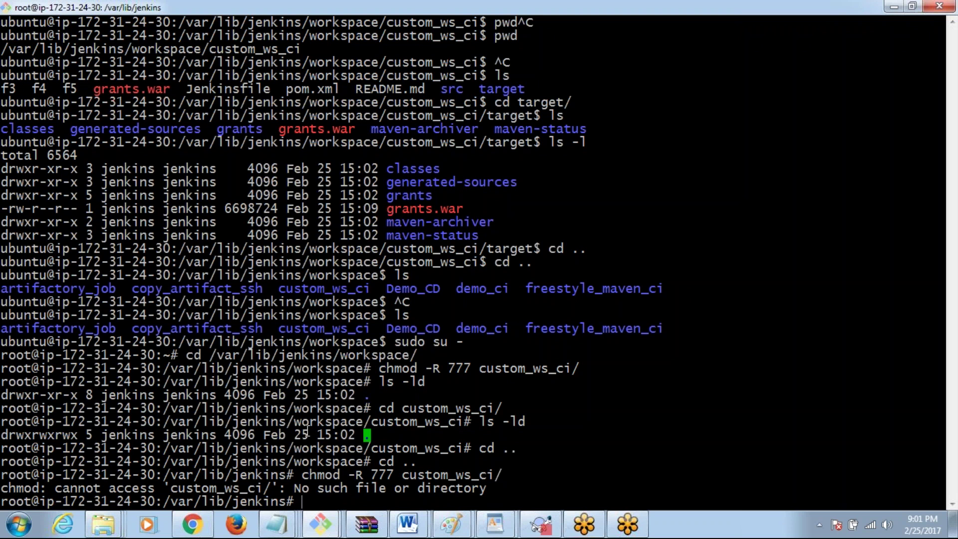
{"action": "key", "text": "Up"}
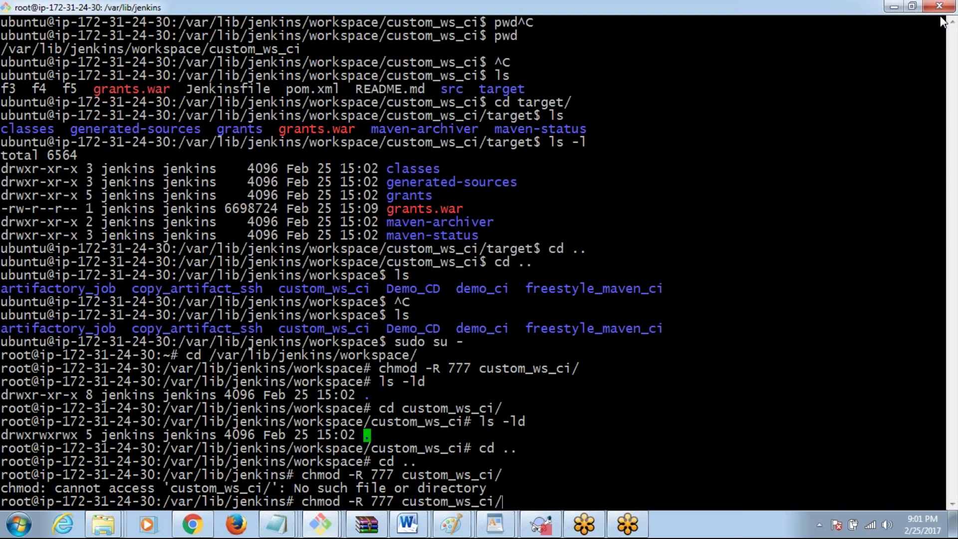
{"action": "key", "text": "Up"}
{"action": "key", "text": "Up"}
{"action": "key", "text": "Up"}
{"action": "key", "text": "Return"}
{"action": "key", "text": "Return"}
Run chmod -R 777 workspace/ to open up the entire Jenkins workspace folder
{"action": "key", "text": "Up"}
{"action": "key", "text": "Up"}
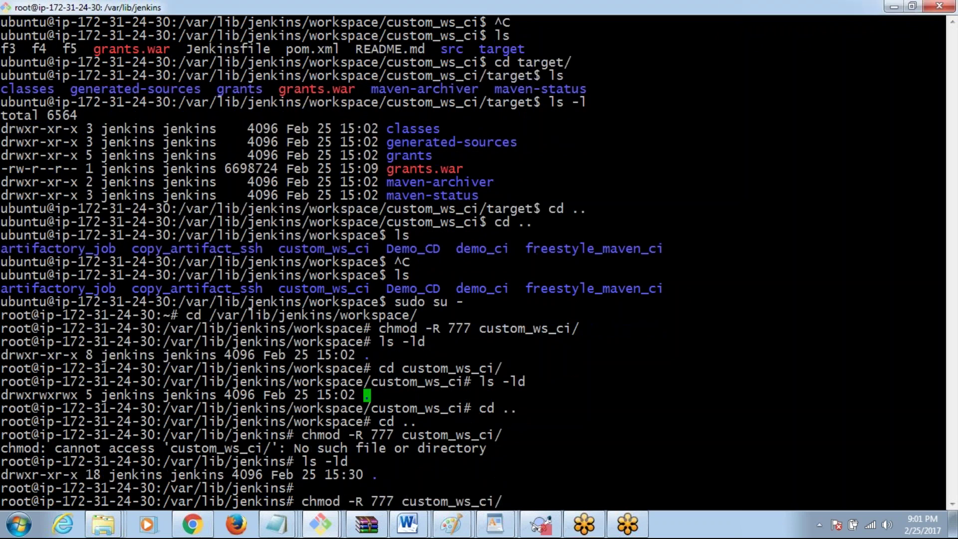
{"action": "key", "text": "BackSpace"}
{"action": "key", "text": "BackSpace"}
{"action": "key", "text": "BackSpace"}
{"action": "key", "text": "BackSpace"}
{"action": "key", "text": "BackSpace"}
{"action": "key", "text": "BackSpace"}
{"action": "key", "text": "BackSpace"}
{"action": "key", "text": "BackSpace"}
{"action": "key", "text": "BackSpace"}
{"action": "key", "text": "BackSpace"}
{"action": "key", "text": "BackSpace"}
{"action": "key", "text": "BackSpace"}
{"action": "key", "text": "BackSpace"}
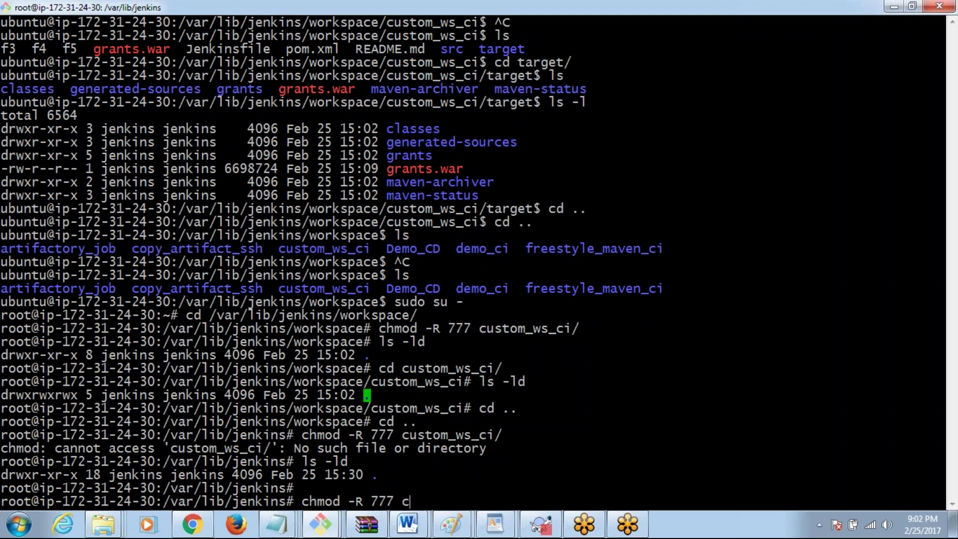
{"action": "type", "text": "works"}
{"action": "key", "text": "Tab"}
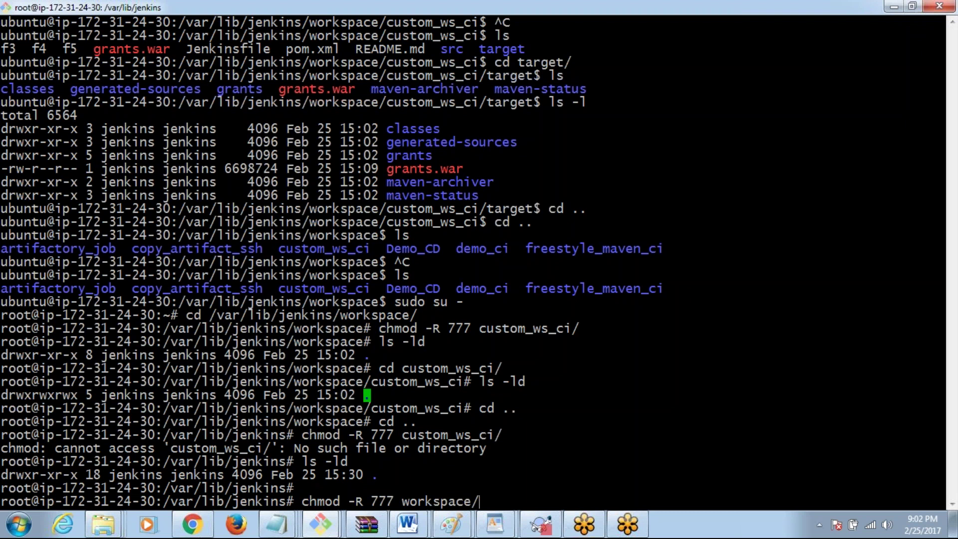
{"action": "key", "text": "Return"}
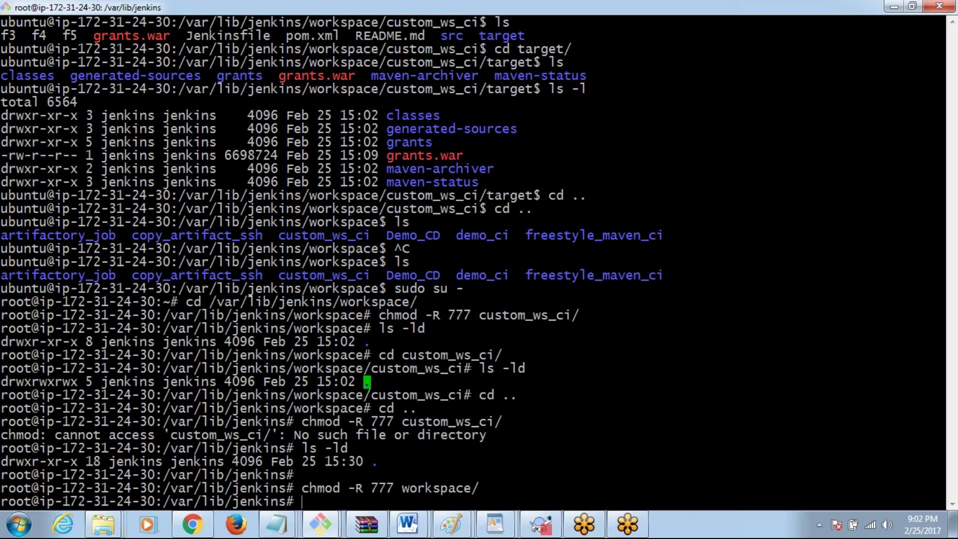
{"action": "key", "text": "alt+Tab"}
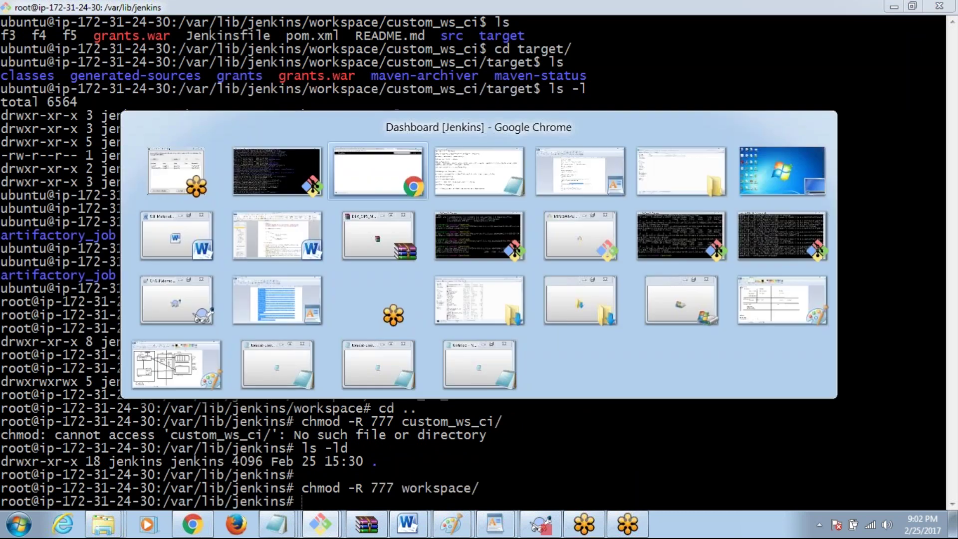
Build copy_war_to_deployment_server again and open build #3's console output
{"action": "left_click", "coordinate": [516, 10]}
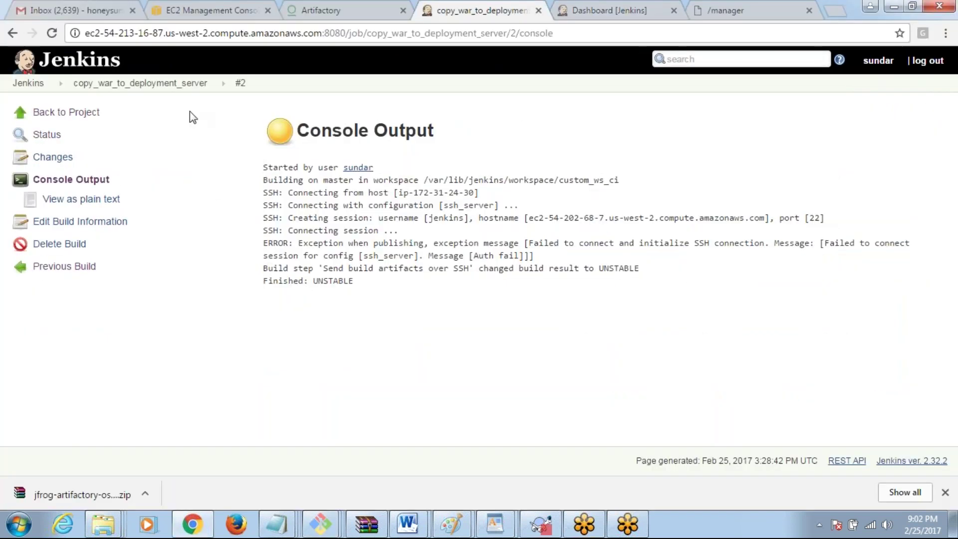
{"action": "left_click", "coordinate": [188, 84]}
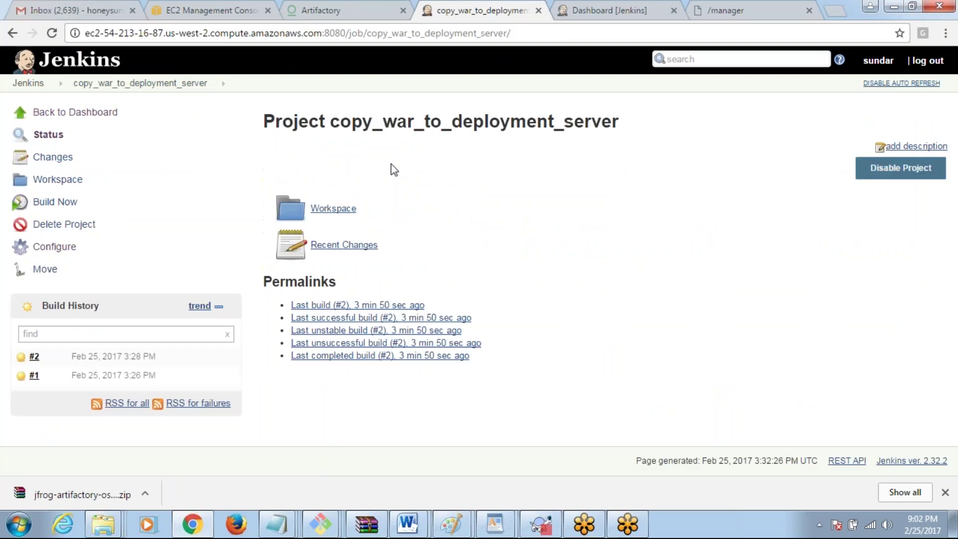
{"action": "left_click", "coordinate": [50, 202]}
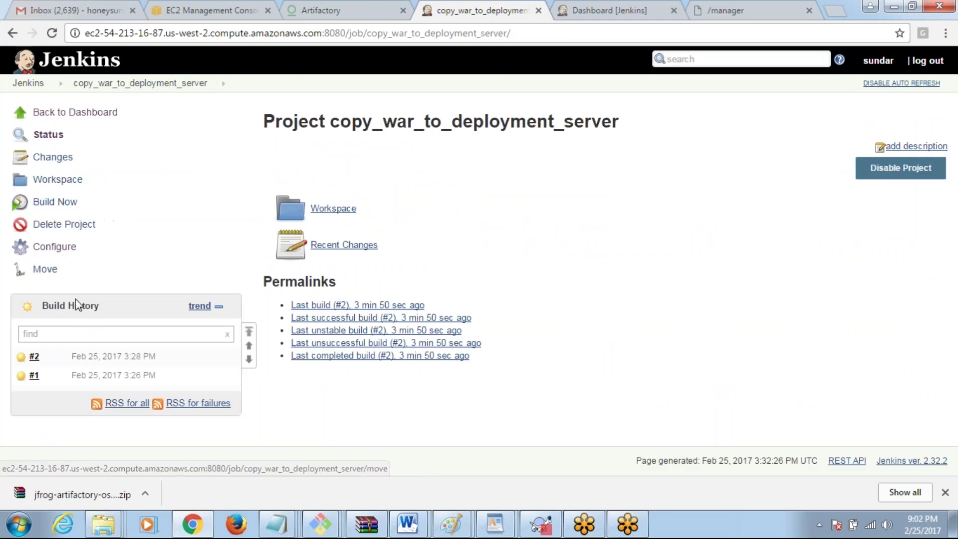
{"action": "left_click", "coordinate": [100, 355]}
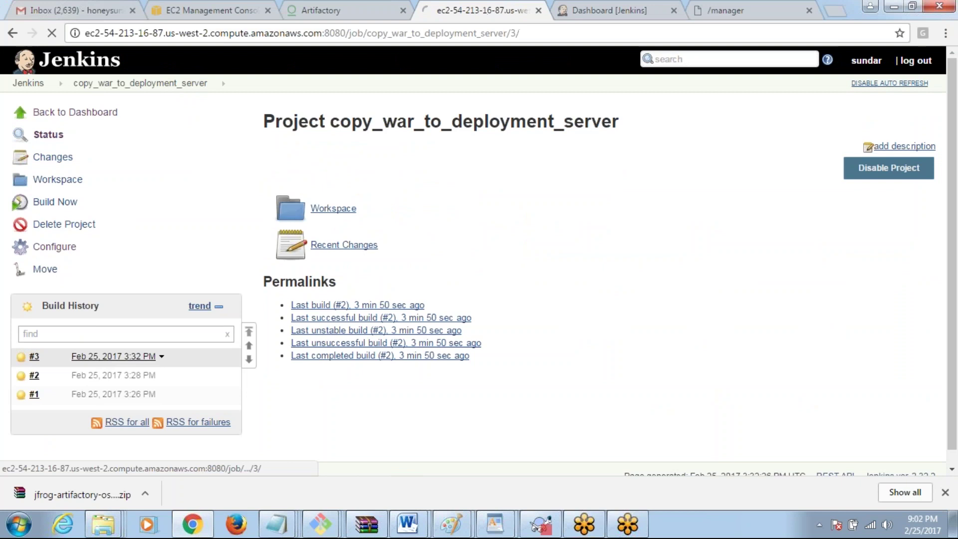
{"action": "left_click", "coordinate": [69, 184]}
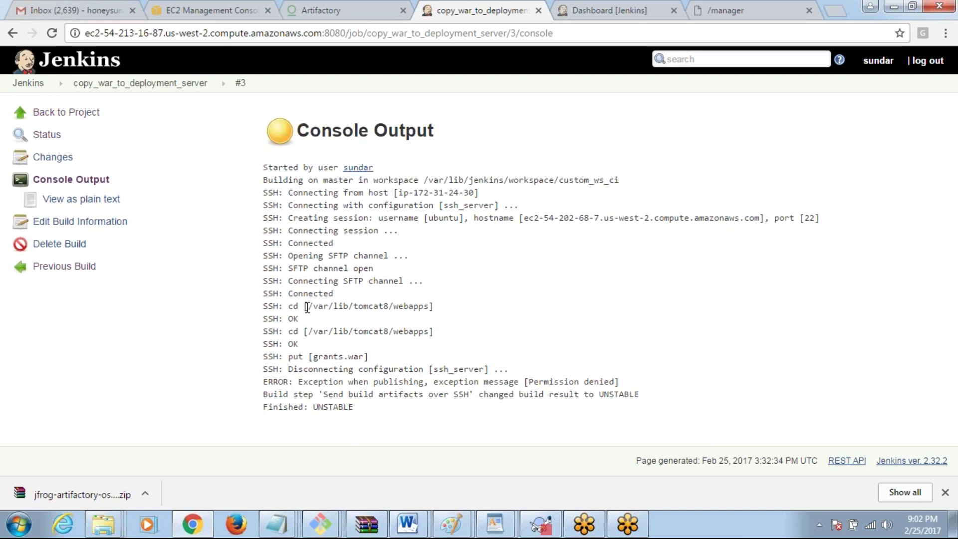
Review the log's /var/lib/tomcat8/webapps paths and Permission denied error, then return to the project page
{"action": "left_click_drag", "start_coordinate": [306, 307], "coordinate": [430, 307]}
{"action": "left_click_drag", "start_coordinate": [307, 332], "coordinate": [427, 332]}
{"action": "left_click_drag", "start_coordinate": [299, 382], "coordinate": [395, 382]}
{"action": "left_click", "coordinate": [449, 387]}
{"action": "left_click", "coordinate": [134, 84]}
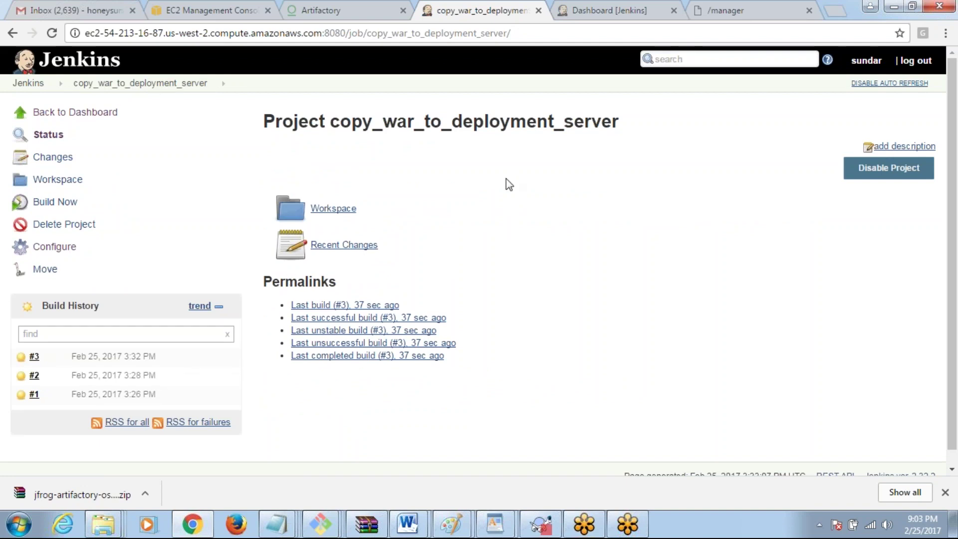
List /var/lib/jenkins in the root terminal, then reload the copy_war_to_deployment_server job page in the browser
{"action": "mouse_move", "coordinate": [335, 531]}
{"action": "left_click", "coordinate": [291, 479]}
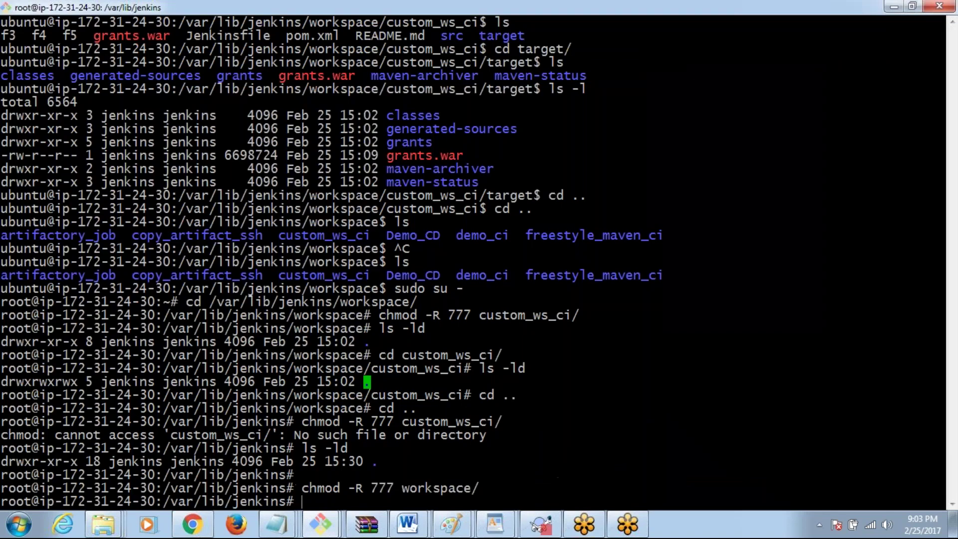
{"action": "type", "text": "ls"}
{"action": "key", "text": "Return"}
{"action": "key", "text": "alt+Tab"}
{"action": "key", "text": "alt+Tab"}
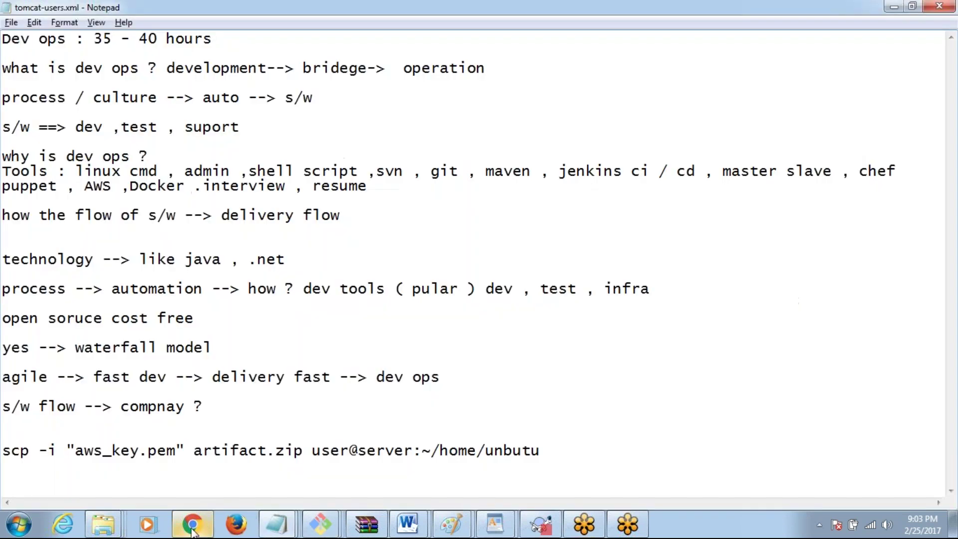
{"action": "left_click", "coordinate": [194, 524]}
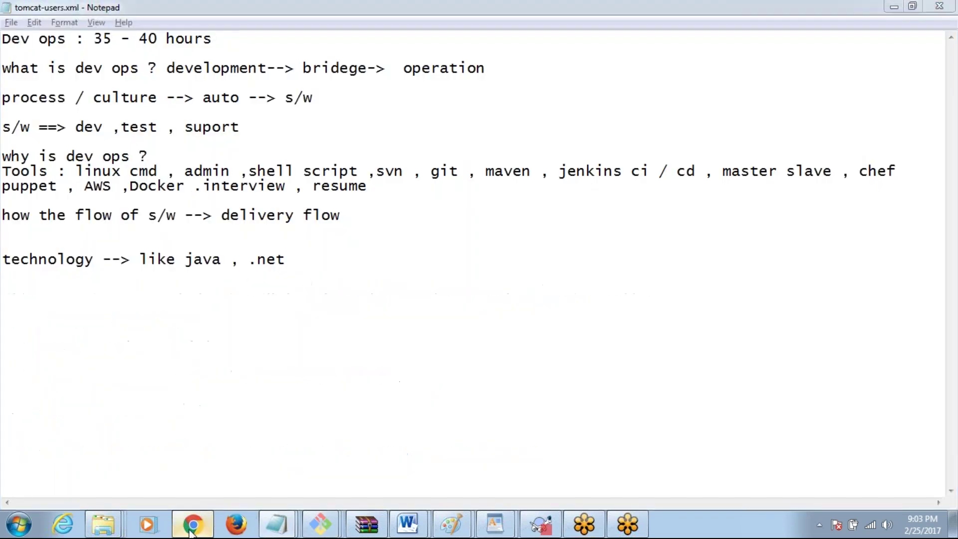
{"action": "left_click", "coordinate": [145, 84]}
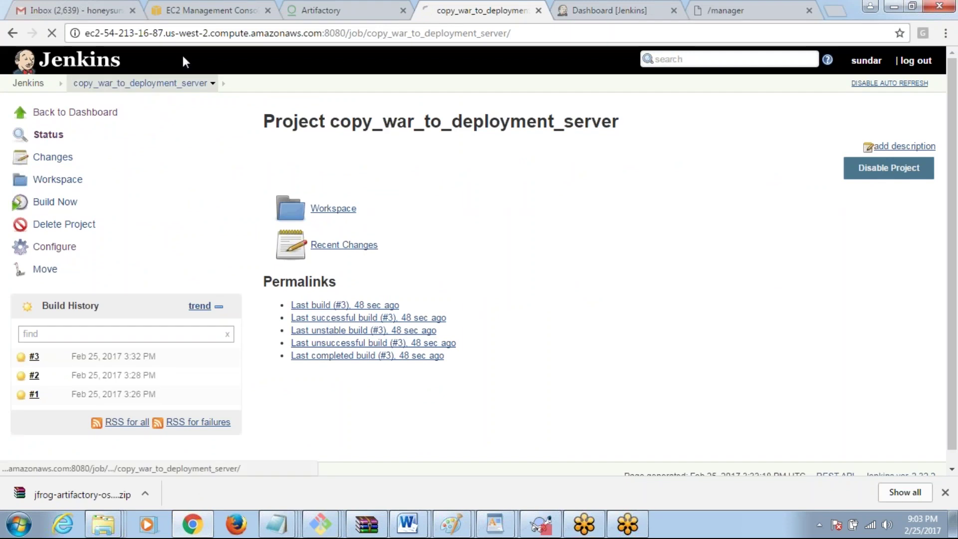
Select only Deployment_node and copy its example ssh command from the Connect instructions
{"action": "left_click", "coordinate": [213, 12]}
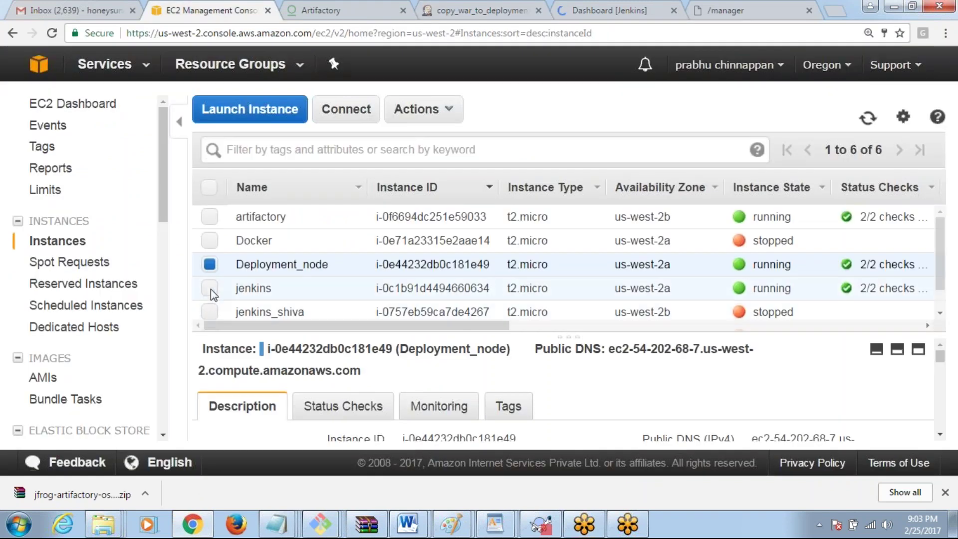
{"action": "left_click", "coordinate": [210, 288]}
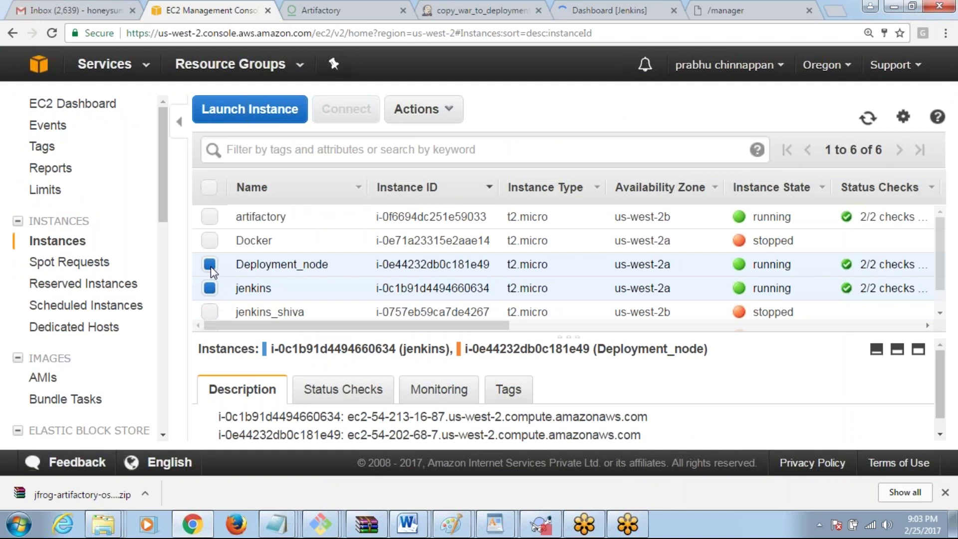
{"action": "left_click", "coordinate": [210, 288]}
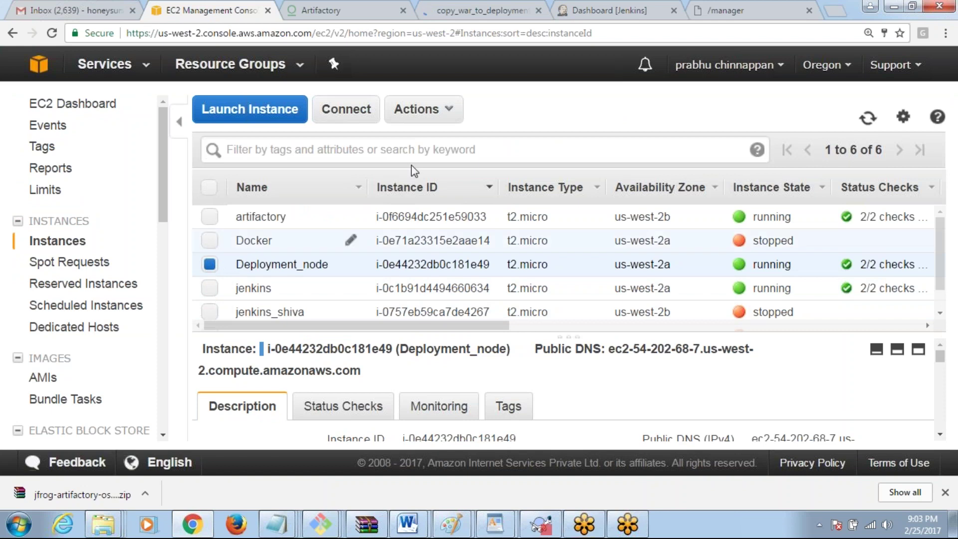
{"action": "left_click", "coordinate": [346, 110]}
{"action": "left_click_drag", "start_coordinate": [240, 423], "coordinate": [748, 424]}
{"action": "key", "text": "ctrl+c"}
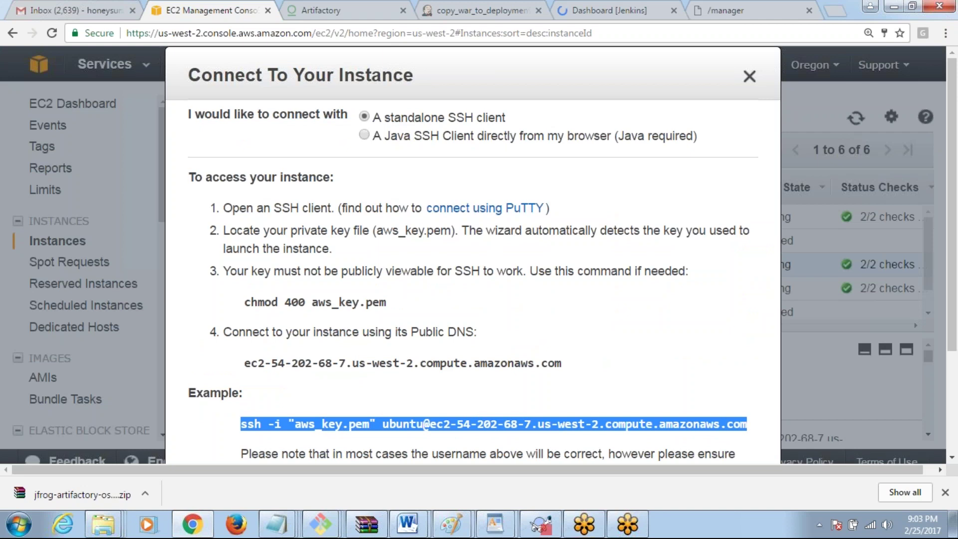
Run the ssh command in Git Bash, accept the new host with yes, and begin cd /var/
{"action": "left_click", "coordinate": [329, 533]}
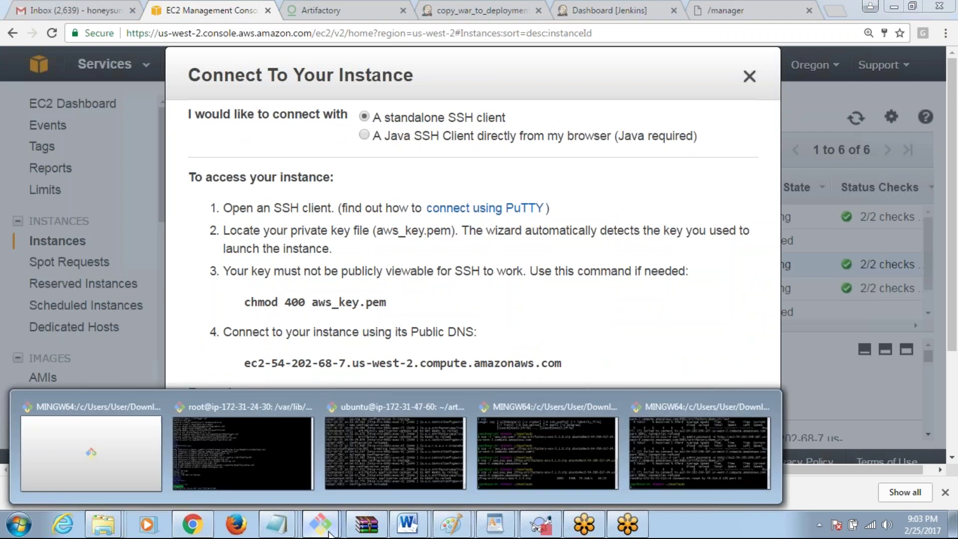
{"action": "left_click", "coordinate": [525, 462]}
{"action": "key", "text": "shift+Insert"}
{"action": "key", "text": "Return"}
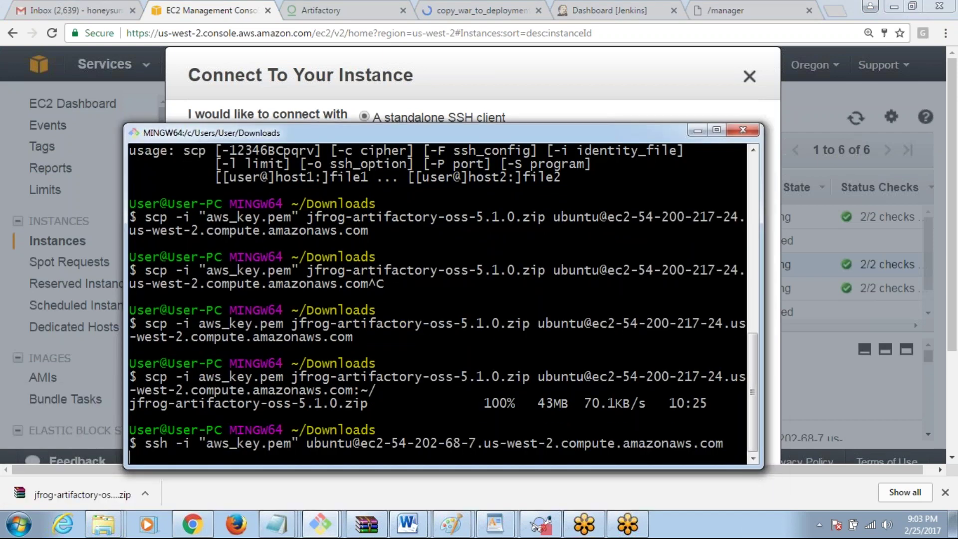
{"action": "type", "text": "yes"}
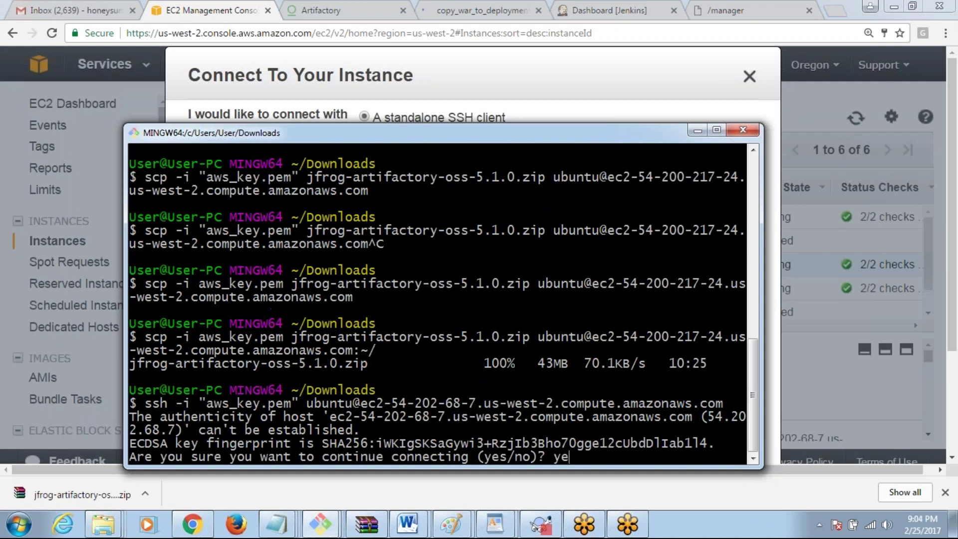
{"action": "key", "text": "Return"}
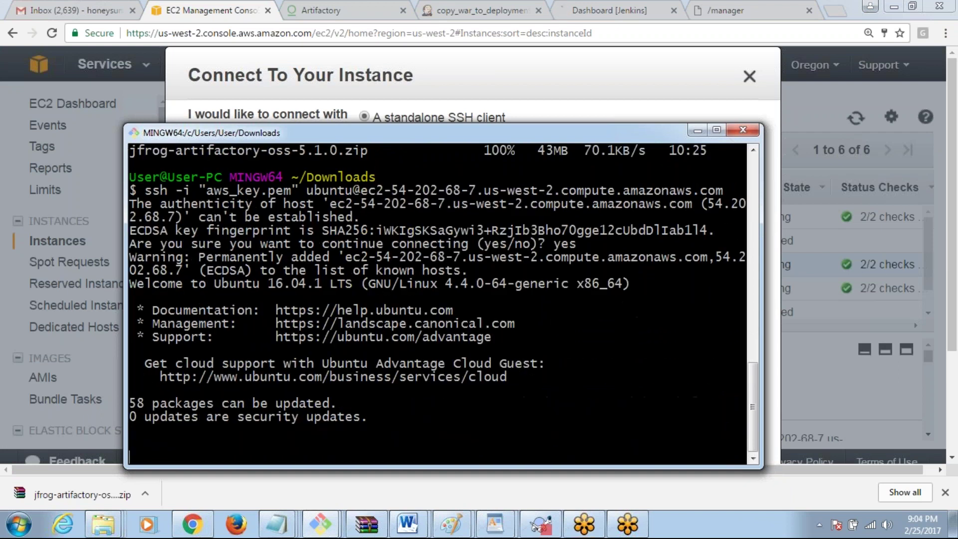
{"action": "type", "text": "cd /var/"}
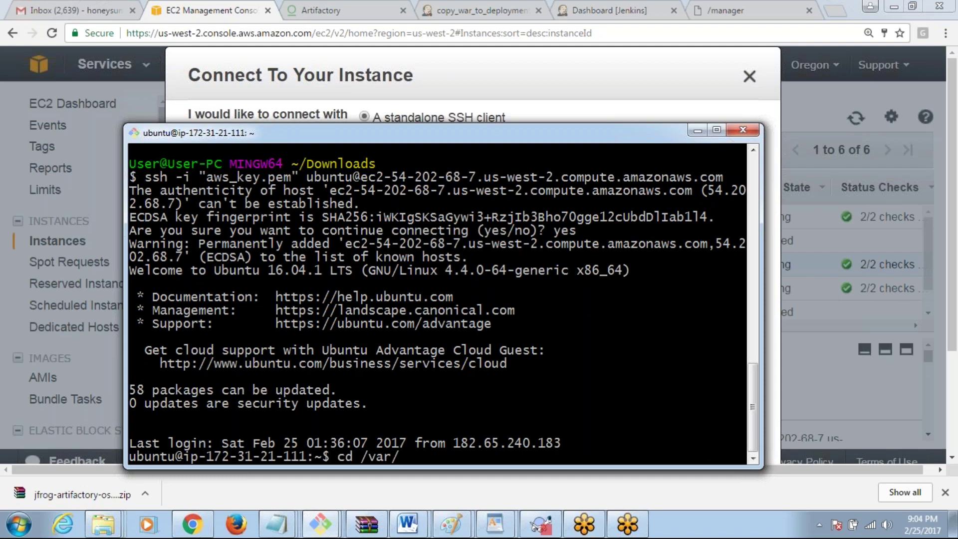
{"action": "key", "text": "alt+Tab"}
{"action": "key", "text": "alt+Tab"}
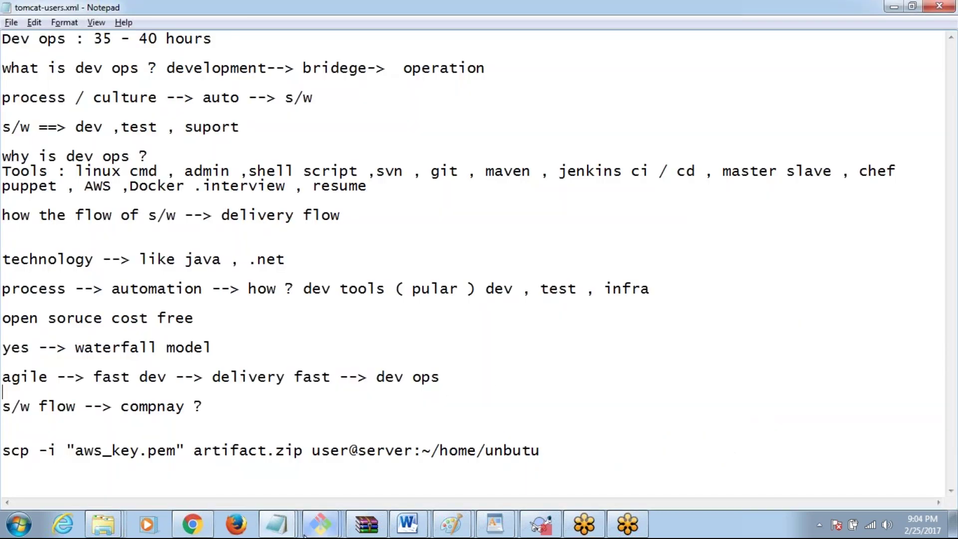
{"action": "left_click", "coordinate": [193, 525]}
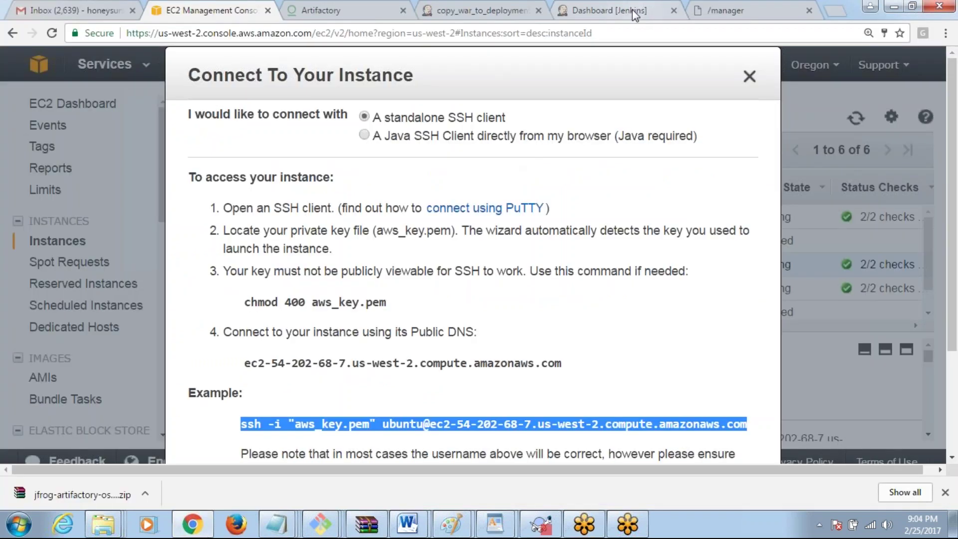
Open copy_war_to_deployment_server's configuration at its Send build artifacts over SSH settings
{"action": "left_click", "coordinate": [633, 10]}
{"action": "left_click", "coordinate": [512, 15]}
{"action": "left_click", "coordinate": [71, 251]}
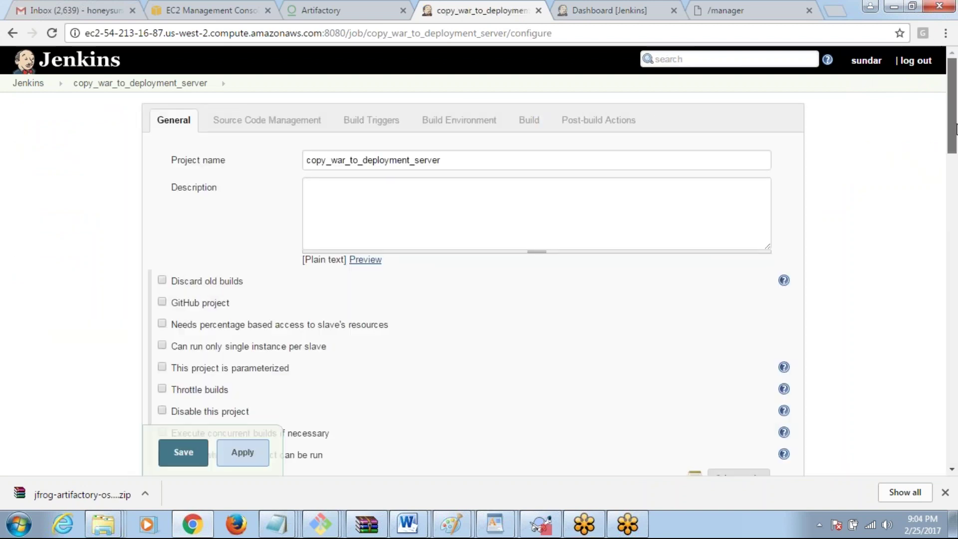
{"action": "left_click_drag", "start_coordinate": [955, 138], "coordinate": [927, 430]}
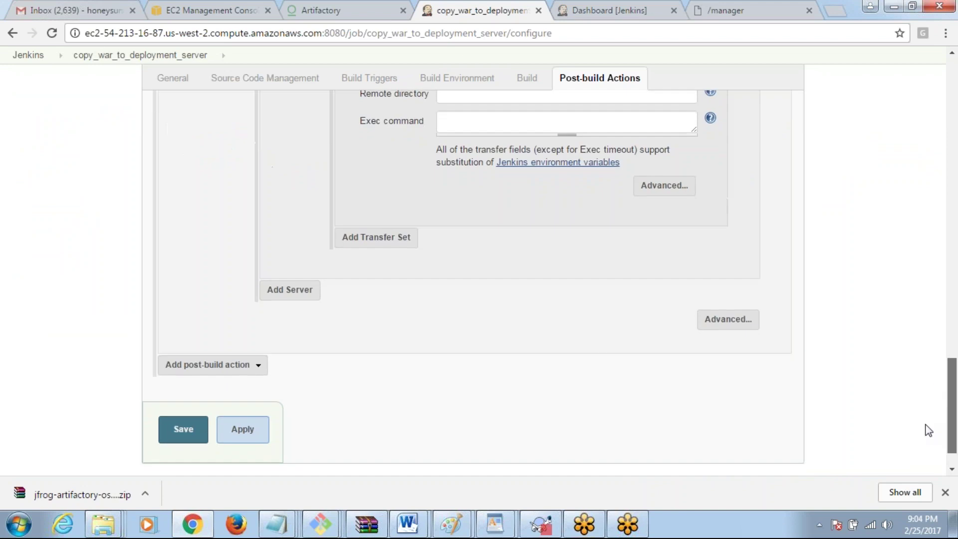
{"action": "scroll", "coordinate": [928, 430], "scroll_direction": "down", "scroll_amount": 1}
{"action": "scroll", "coordinate": [928, 430], "scroll_direction": "up", "scroll_amount": 5}
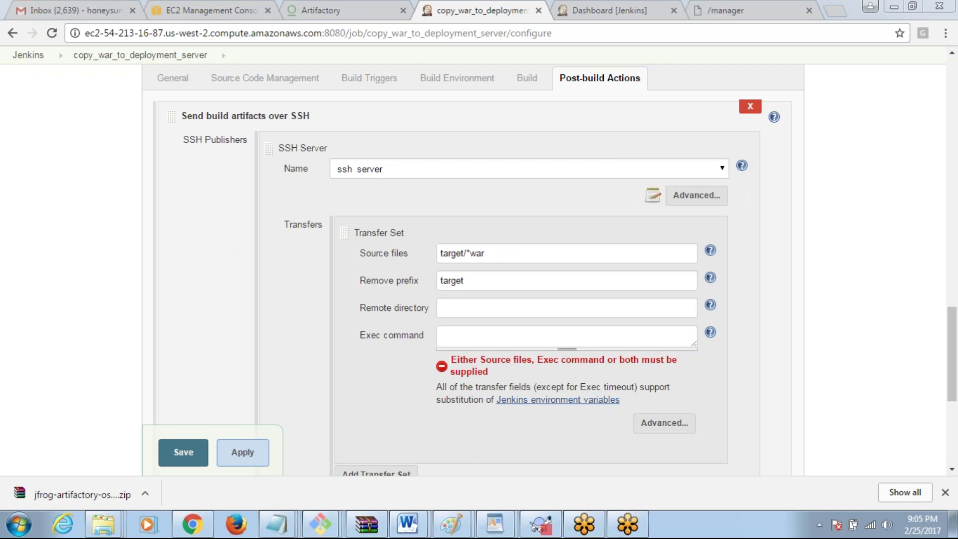
{"action": "left_click", "coordinate": [322, 7]}
{"action": "left_click", "coordinate": [479, 10]}
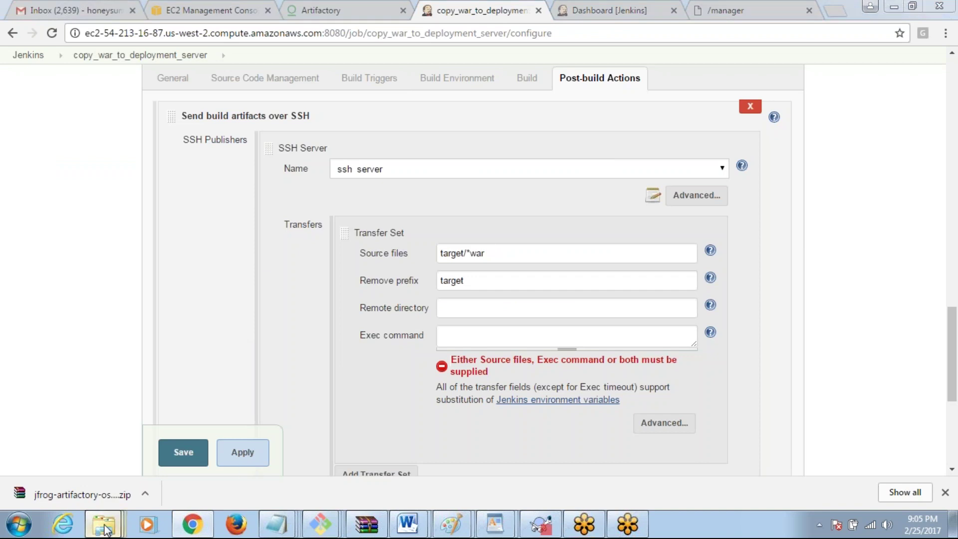
Look up the tomcat8 webapps path in the default.rb recipe
{"action": "mouse_move", "coordinate": [102, 524]}
{"action": "left_click", "coordinate": [108, 448]}
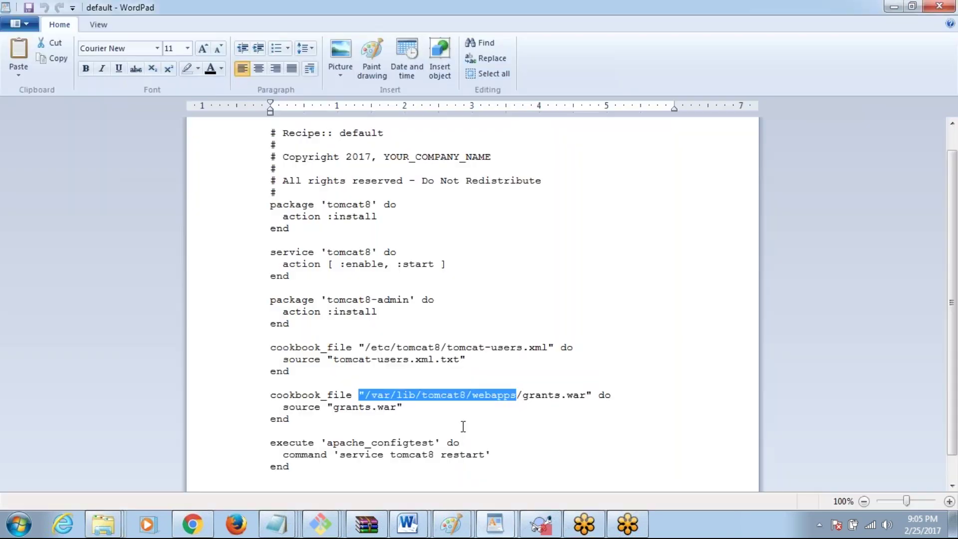
{"action": "left_click", "coordinate": [460, 427]}
{"action": "left_click_drag", "start_coordinate": [516, 392], "coordinate": [380, 395]}
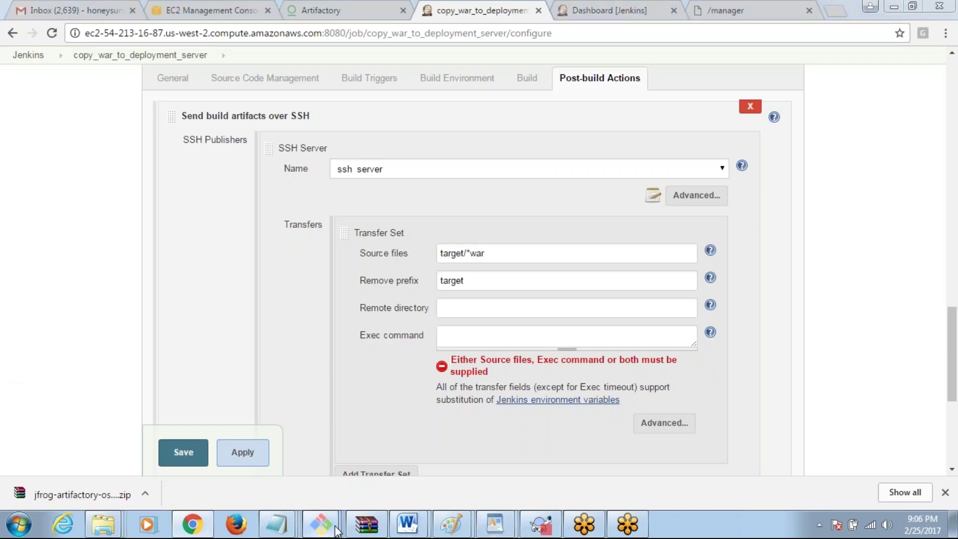
Become root with sudo su - and change into /var/lib/tomcat8/webapps, listing its contents
{"action": "mouse_move", "coordinate": [336, 531]}
{"action": "left_click", "coordinate": [538, 439]}
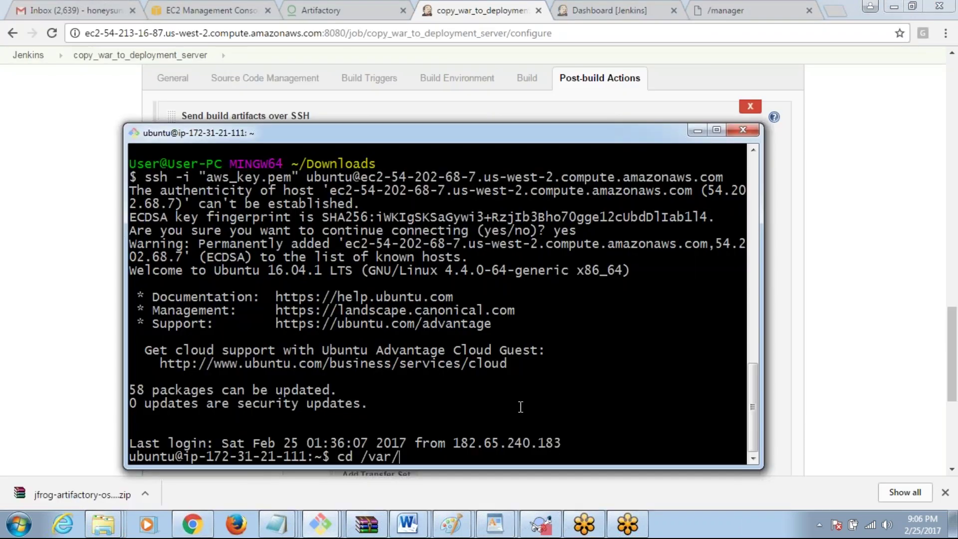
{"action": "key", "text": "ctrl+c"}
{"action": "type", "text": "sudo su -"}
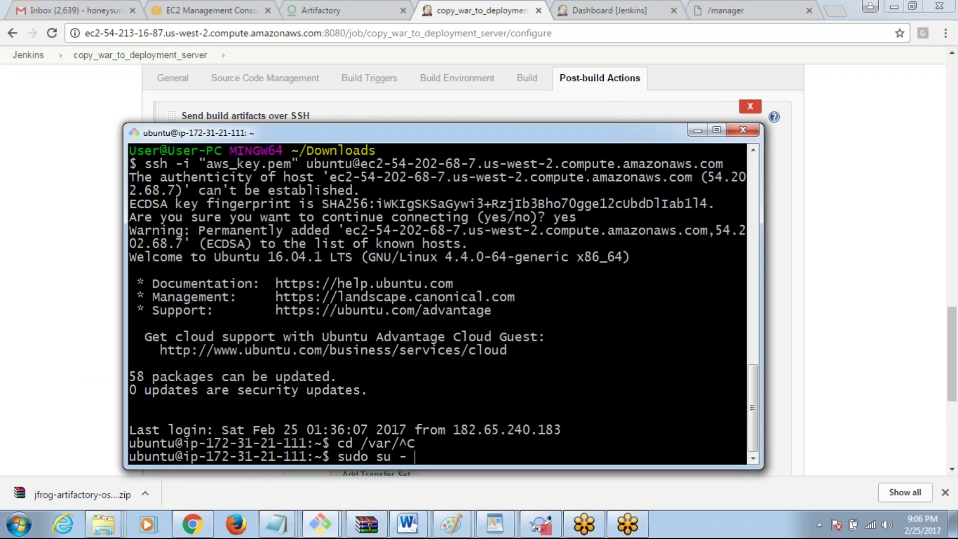
{"action": "key", "text": "Return"}
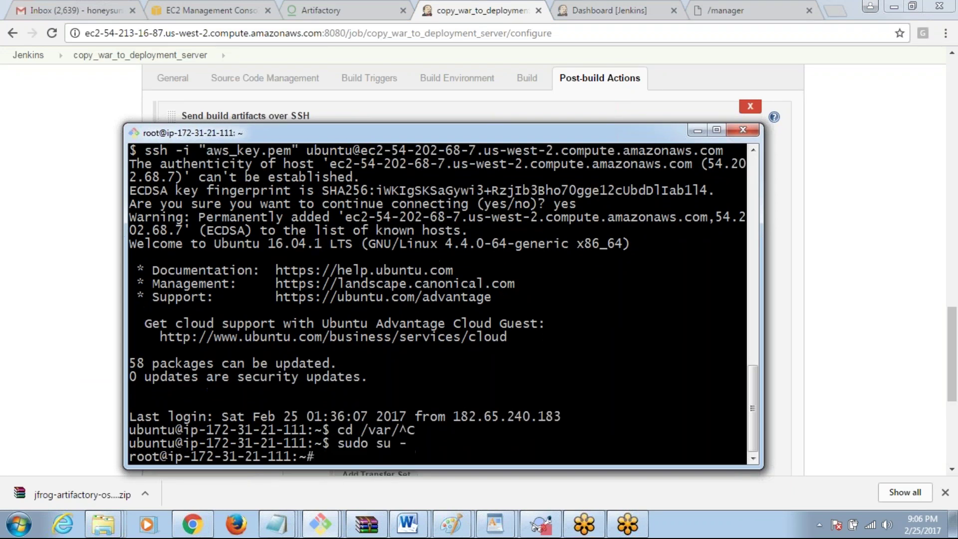
{"action": "type", "text": "cd "}
{"action": "type", "text": "var/lib/tomcat8/webapps"}
{"action": "key", "text": "Left"}
{"action": "key", "text": "Left"}
{"action": "key", "text": "Left"}
{"action": "key", "text": "Left"}
{"action": "key", "text": "Left"}
{"action": "key", "text": "Left"}
{"action": "key", "text": "Left"}
{"action": "key", "text": "Left"}
{"action": "key", "text": "Left"}
{"action": "key", "text": "Left"}
{"action": "key", "text": "Left"}
{"action": "key", "text": "Left"}
{"action": "key", "text": "Left"}
{"action": "key", "text": "Left"}
{"action": "key", "text": "Left"}
{"action": "key", "text": "Left"}
{"action": "key", "text": "Left"}
{"action": "key", "text": "Left"}
{"action": "key", "text": "Left"}
{"action": "key", "text": "Left"}
{"action": "type", "text": "/"}
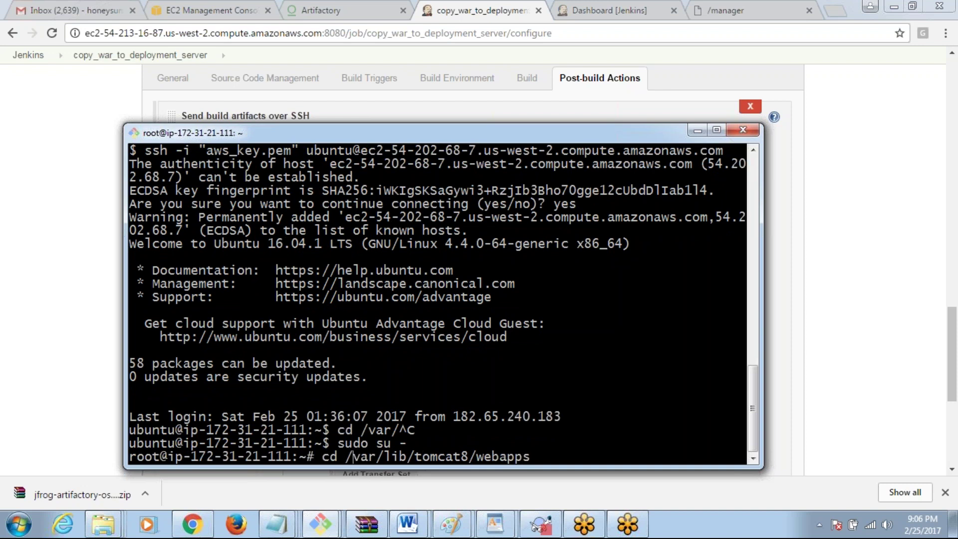
{"action": "key", "text": "Return"}
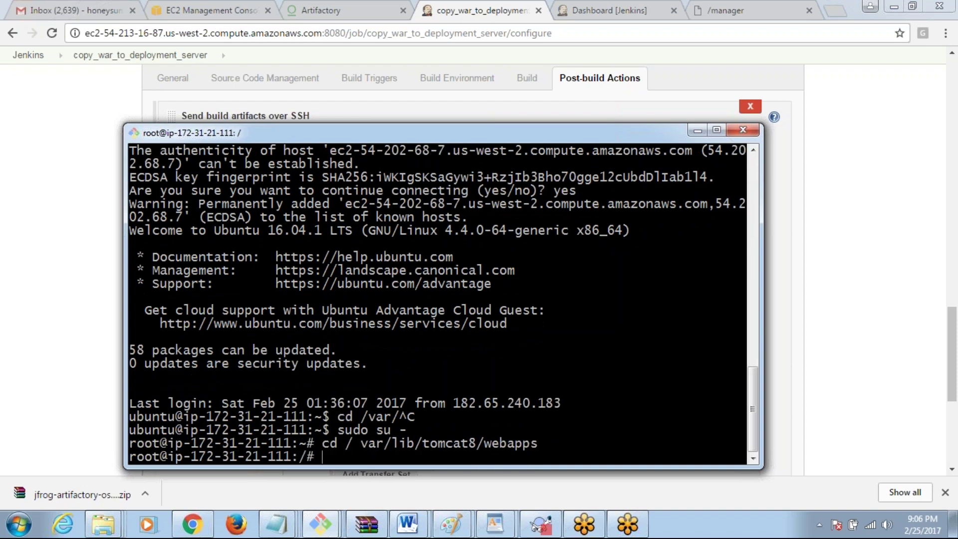
{"action": "key", "text": "Up"}
{"action": "key", "text": "Left"}
{"action": "key", "text": "Left"}
{"action": "key", "text": "Left"}
{"action": "key", "text": "Left"}
{"action": "key", "text": "Left"}
{"action": "key", "text": "Left"}
{"action": "key", "text": "Left"}
{"action": "key", "text": "Left"}
{"action": "key", "text": "Left"}
{"action": "key", "text": "Left"}
{"action": "key", "text": "Left"}
{"action": "key", "text": "Left"}
{"action": "key", "text": "Left"}
{"action": "key", "text": "Left"}
{"action": "key", "text": "Left"}
{"action": "key", "text": "Left"}
{"action": "key", "text": "Left"}
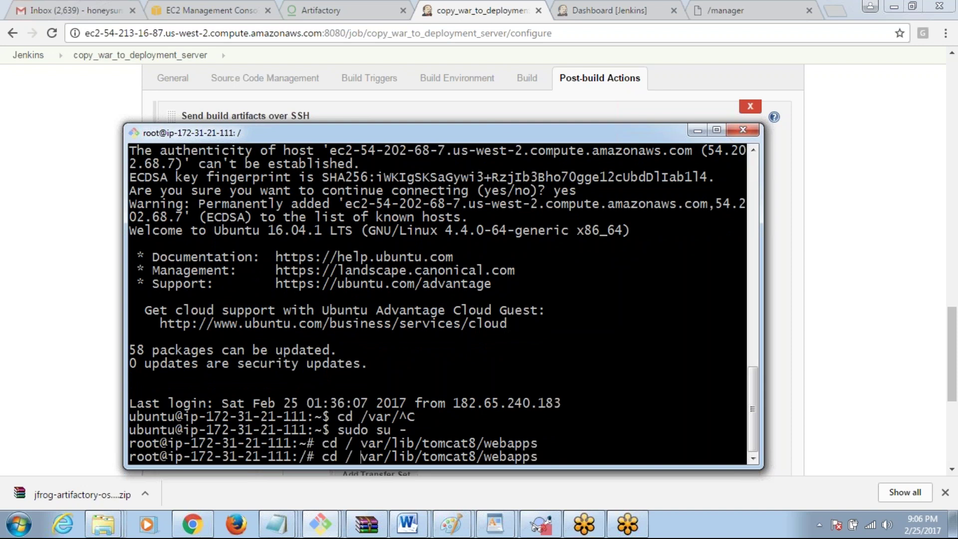
{"action": "key", "text": "BackSpace"}
{"action": "key", "text": "Return"}
{"action": "type", "text": "ls"}
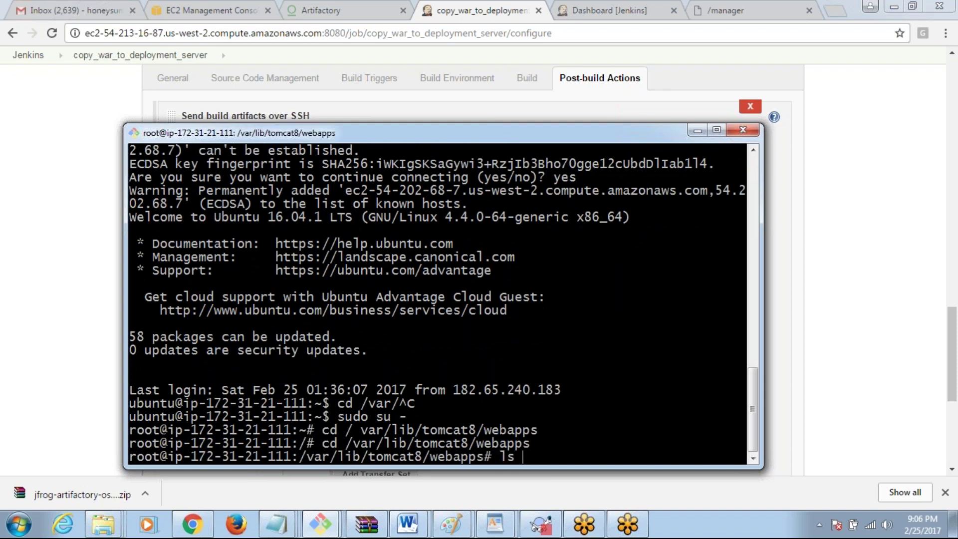
{"action": "key", "text": "Return"}
Delete grants.war with rm -rf and list the remaining files and directory permissions
{"action": "type", "text": "ls -"}
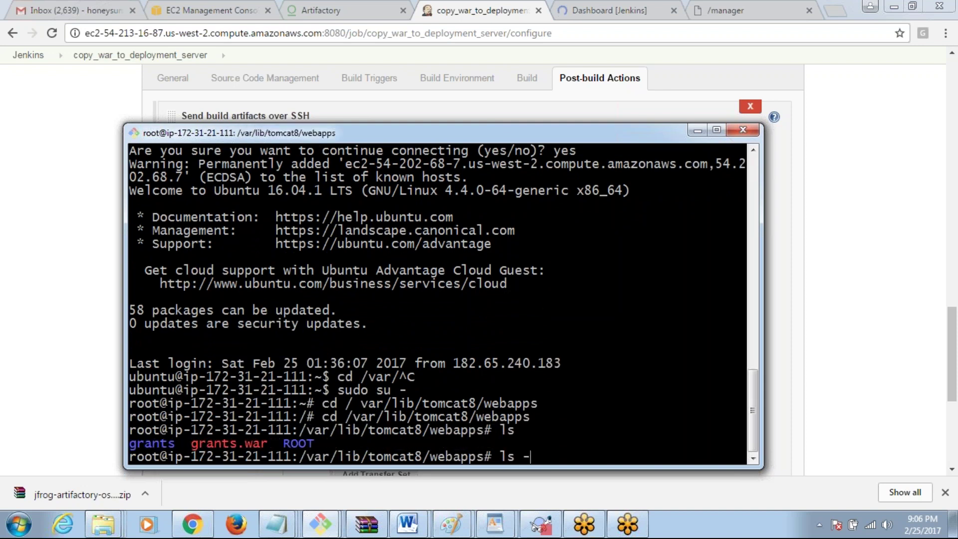
{"action": "type", "text": "ld"}
{"action": "key", "text": "Return"}
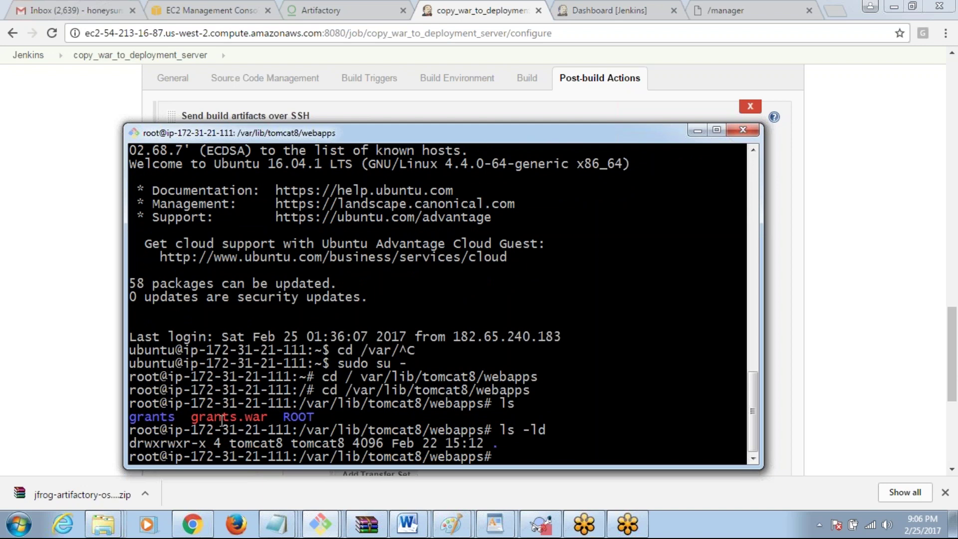
{"action": "type", "text": "rm -rf grants"}
{"action": "type", "text": ".war"}
{"action": "key", "text": "Return"}
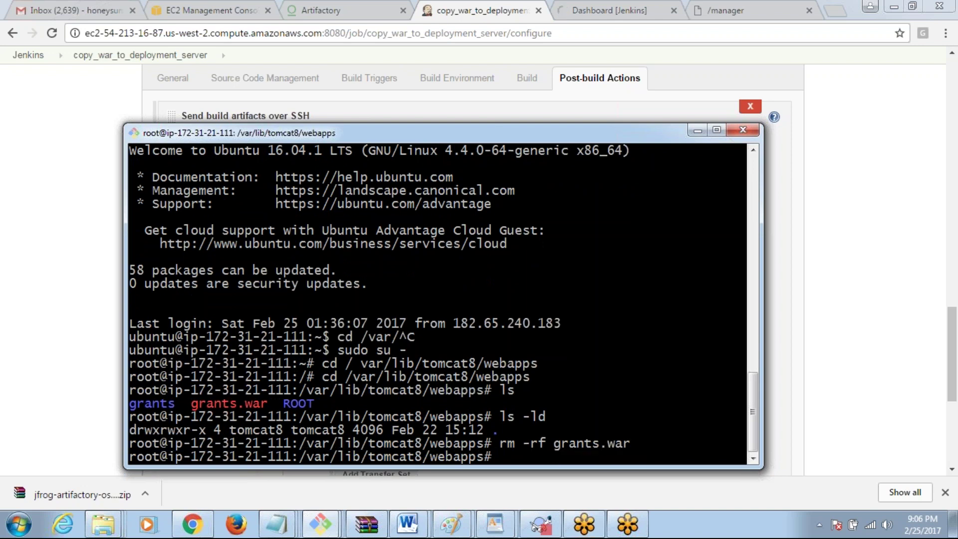
{"action": "type", "text": "ls"}
{"action": "key", "text": "Return"}
{"action": "type", "text": "ls -lrt"}
{"action": "key", "text": "Return"}
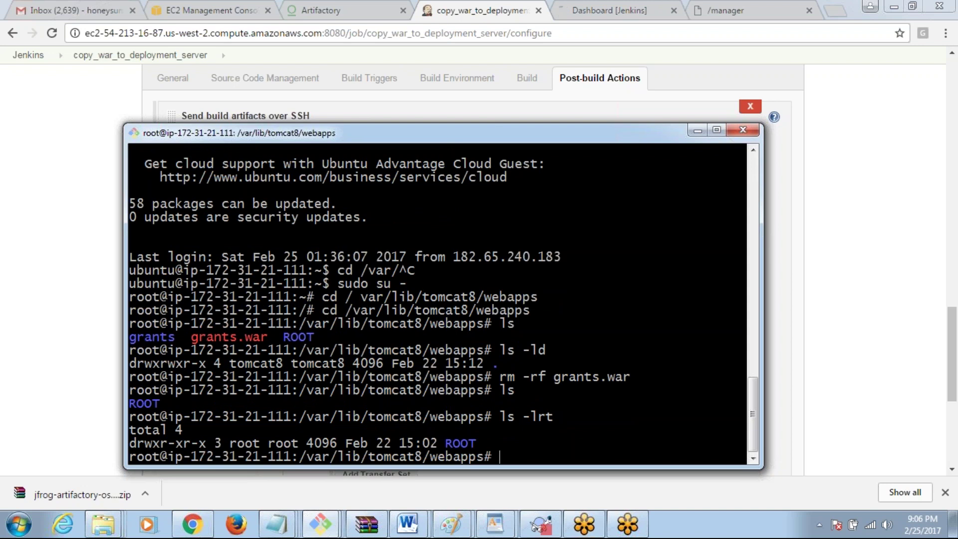
{"action": "type", "text": "ls -ld"}
{"action": "key", "text": "Return"}
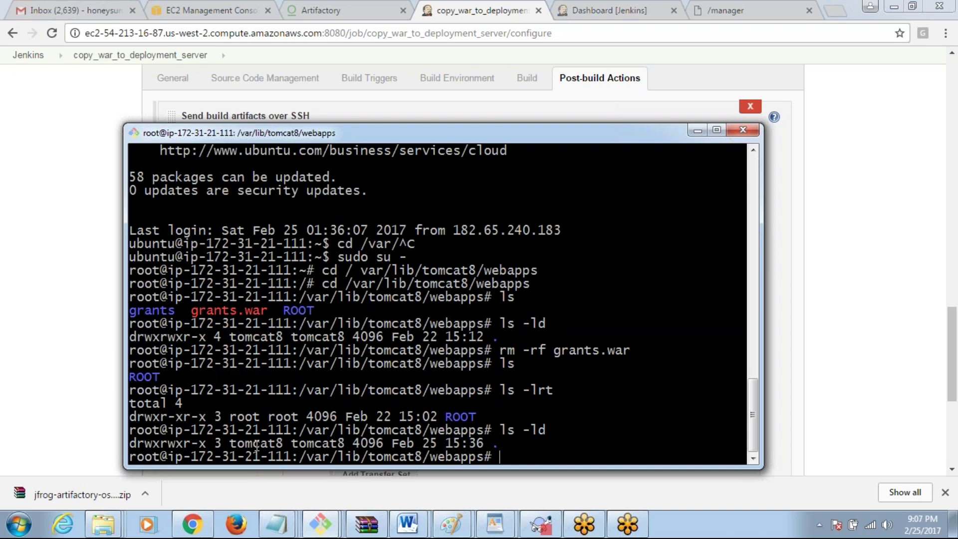
Run chmod -R 777 on webapps and verify it now shows drwxrwxrwx
{"action": "type", "text": "cd .."}
{"action": "key", "text": "Return"}
{"action": "type", "text": "c"}
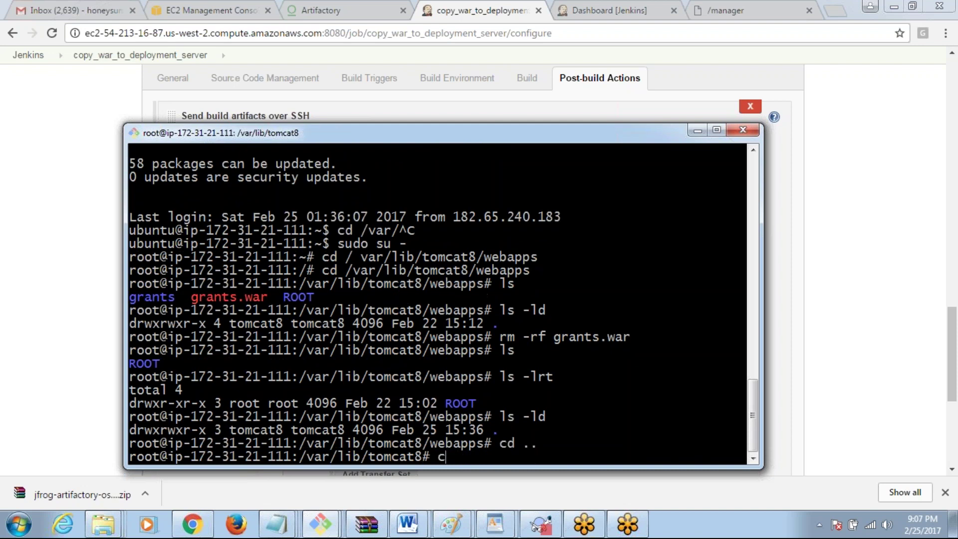
{"action": "type", "text": "hmod -R 777"}
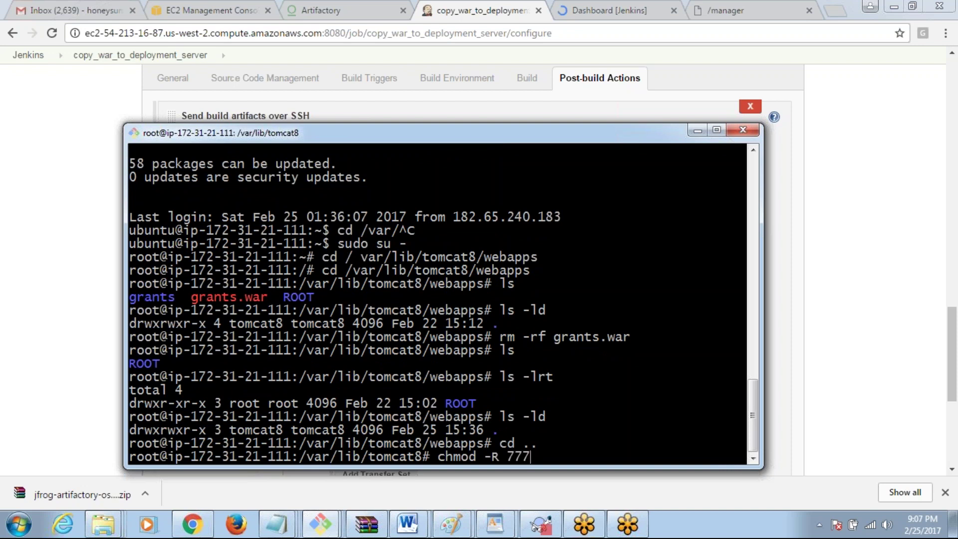
{"action": "type", "text": " we"}
{"action": "key", "text": "Tab"}
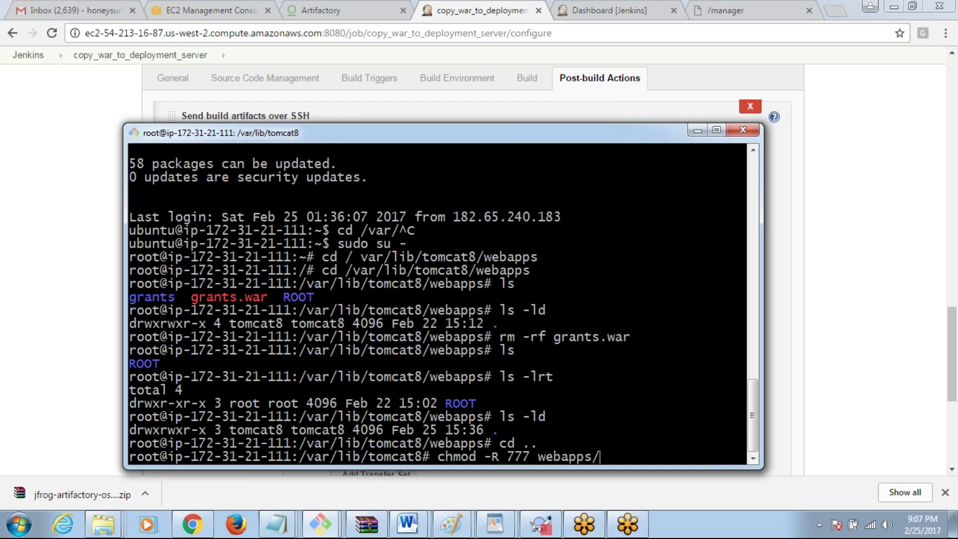
{"action": "key", "text": "Return"}
{"action": "type", "text": "ls -ld"}
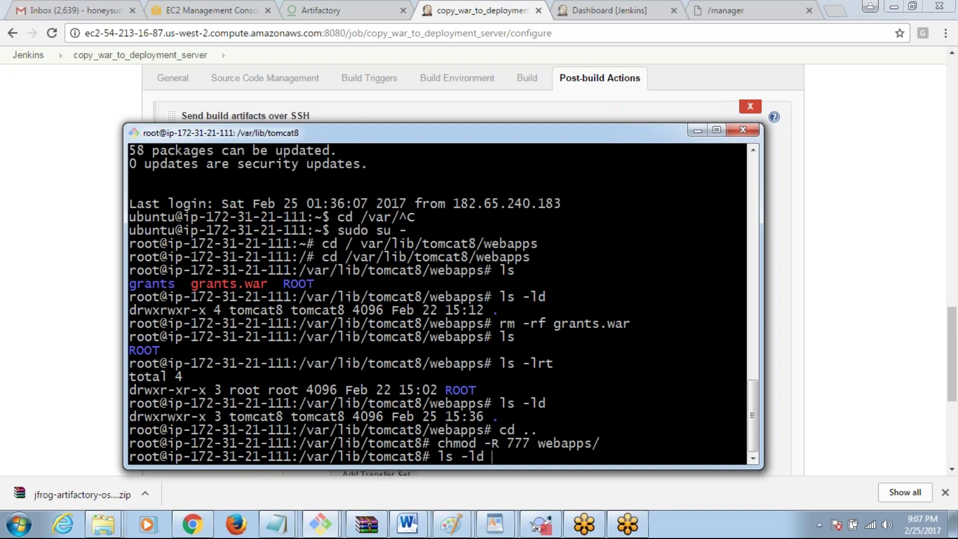
{"action": "key", "text": "Return"}
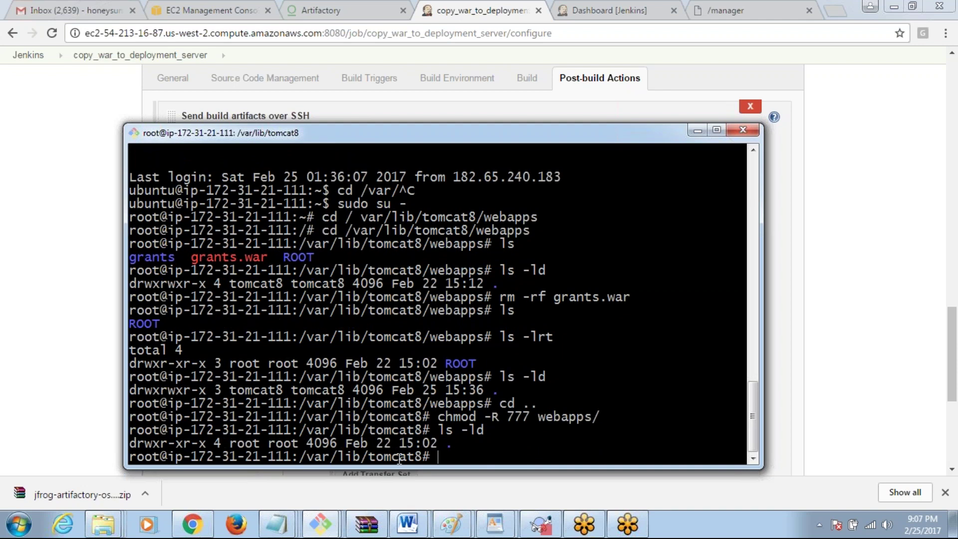
{"action": "type", "text": "cd we"}
{"action": "key", "text": "Tab"}
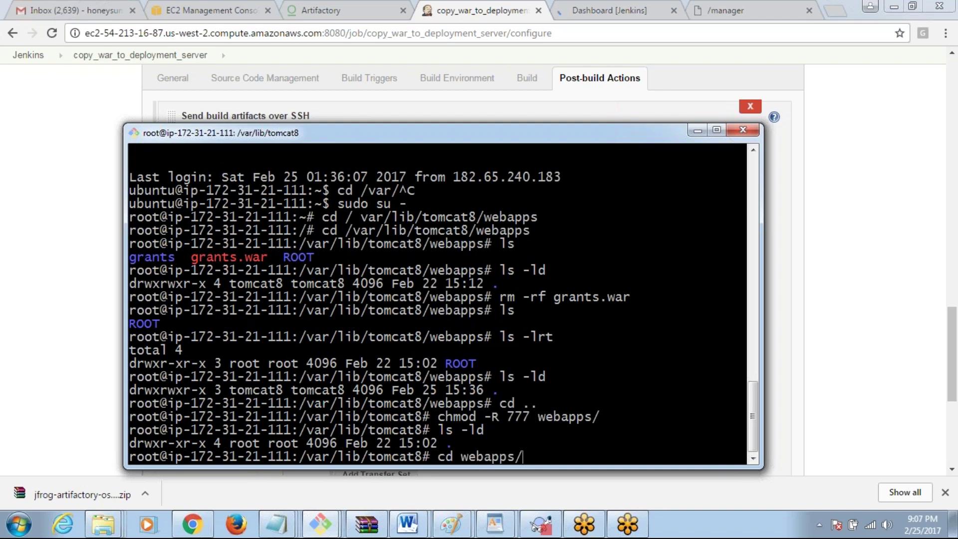
{"action": "key", "text": "Return"}
{"action": "type", "text": "ls -ld"}
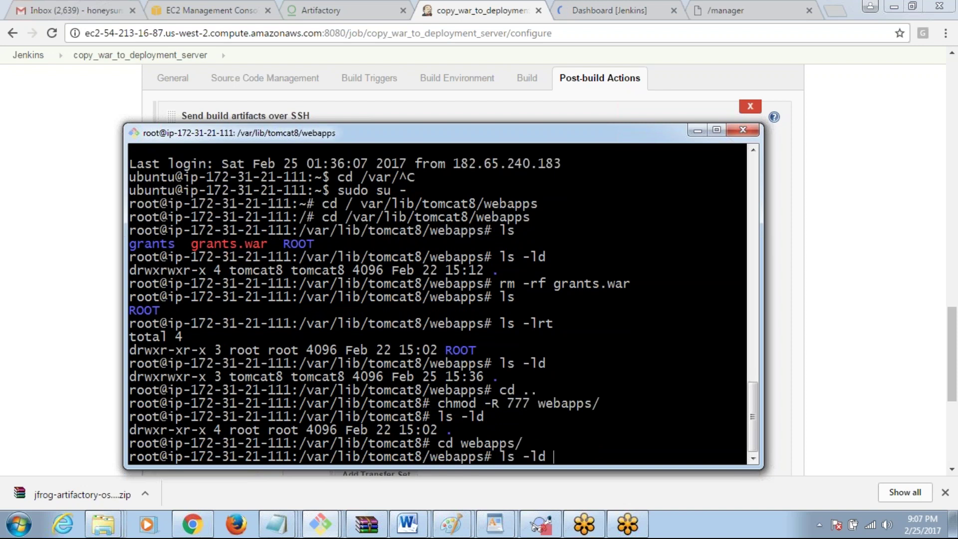
{"action": "key", "text": "Return"}
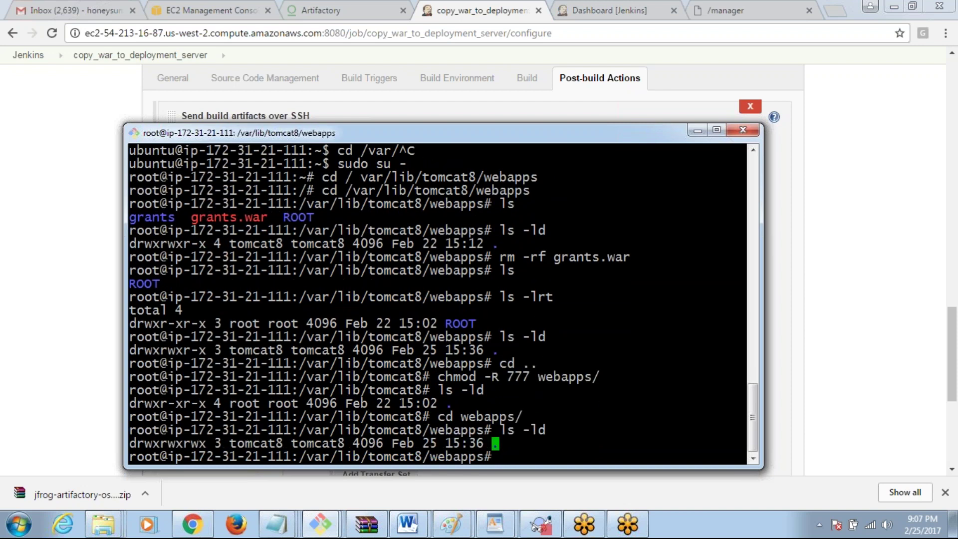
{"action": "left_click", "coordinate": [587, 22]}
{"action": "left_click", "coordinate": [586, 11]}
{"action": "left_click", "coordinate": [479, 10]}
Save copy_war_to_deployment_server, run build #4, and open its console output
{"action": "left_click", "coordinate": [240, 453]}
{"action": "left_click", "coordinate": [183, 452]}
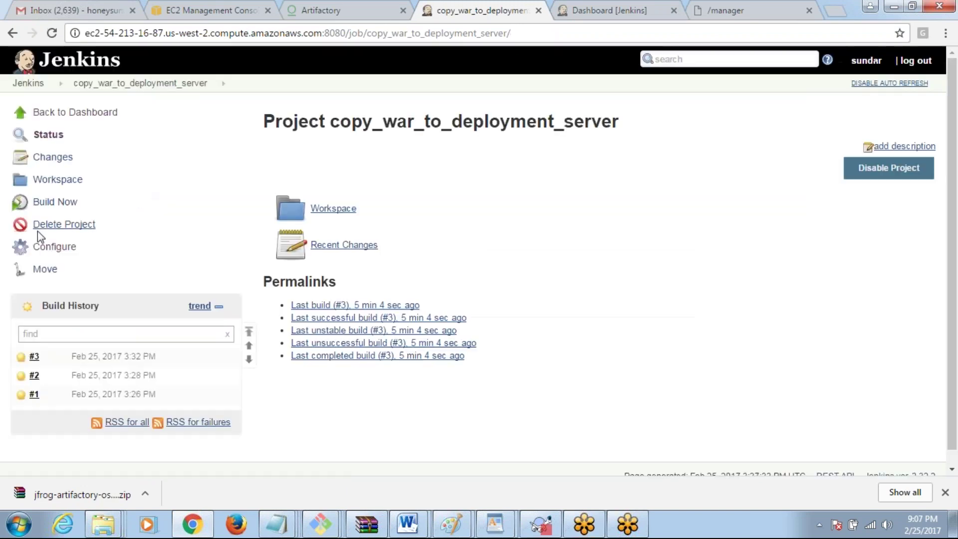
{"action": "left_click", "coordinate": [55, 202]}
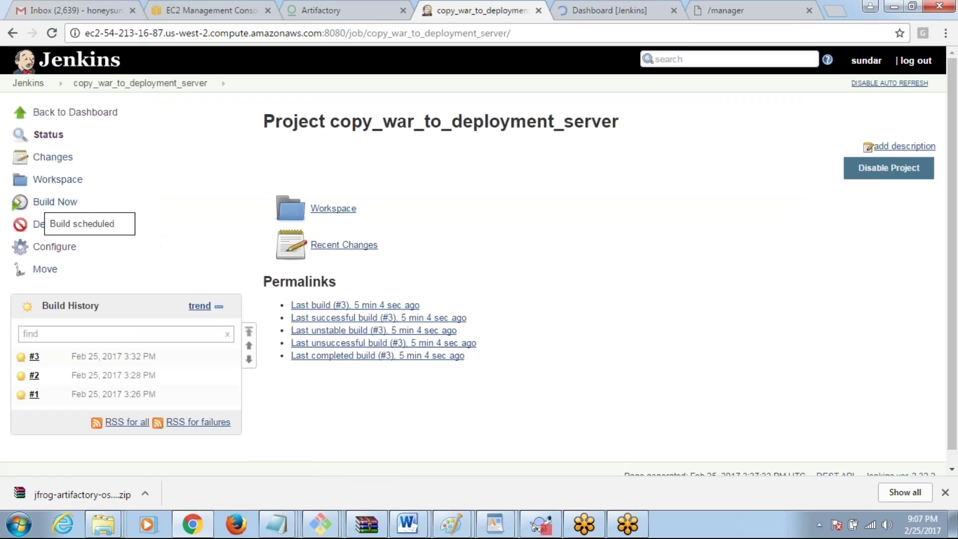
{"action": "left_click", "coordinate": [128, 362]}
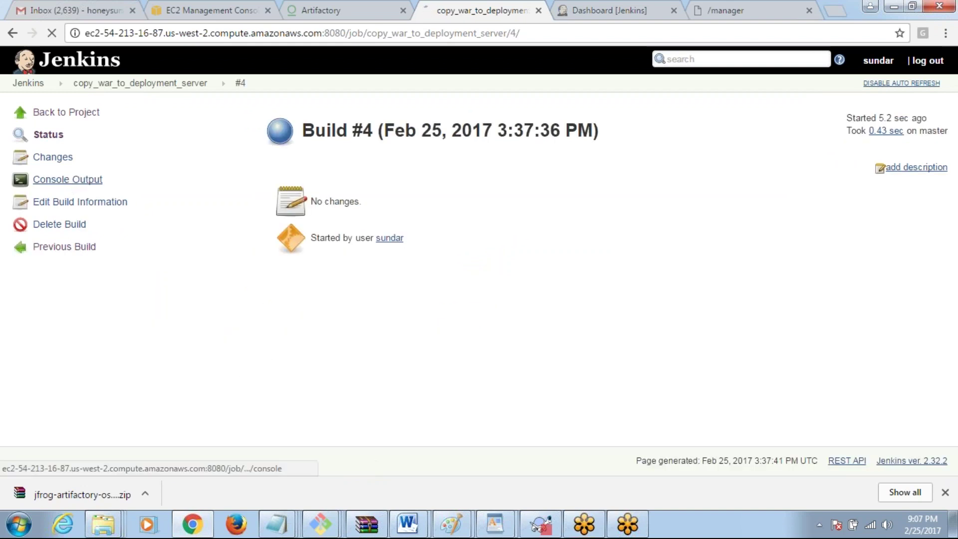
{"action": "left_click", "coordinate": [67, 179]}
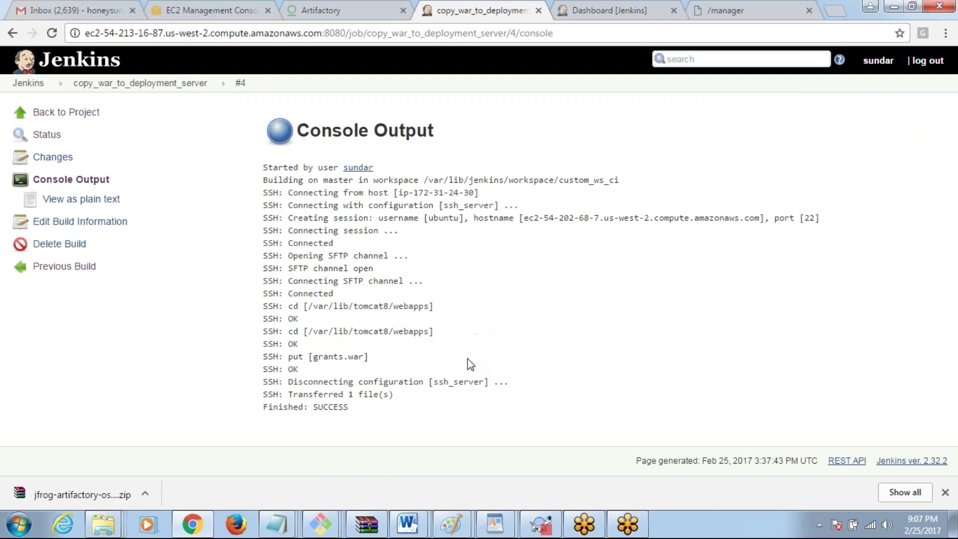
Confirm one file transferred in the console, then ls webapps showing grants.war again
{"action": "left_click_drag", "start_coordinate": [397, 394], "coordinate": [251, 393]}
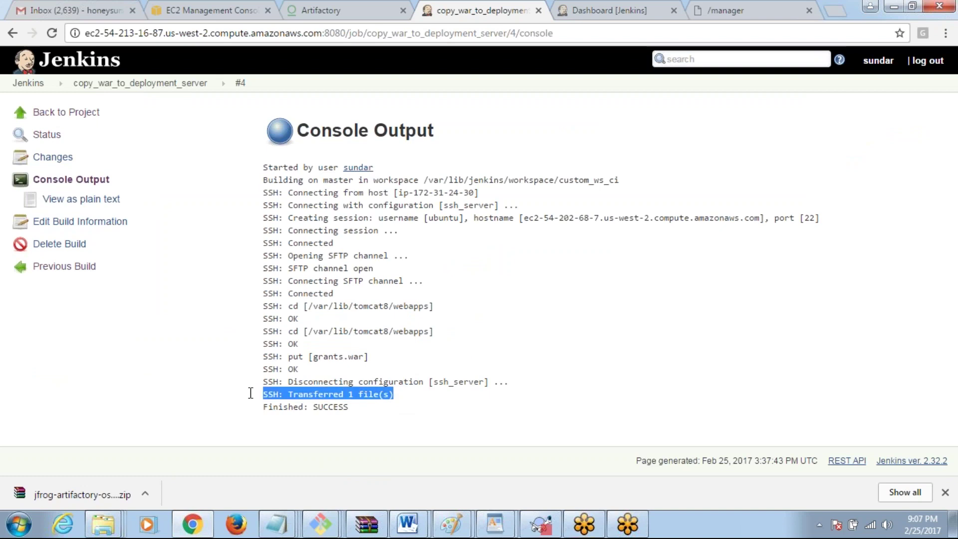
{"action": "key", "text": "alt+Tab"}
{"action": "type", "text": "ls"}
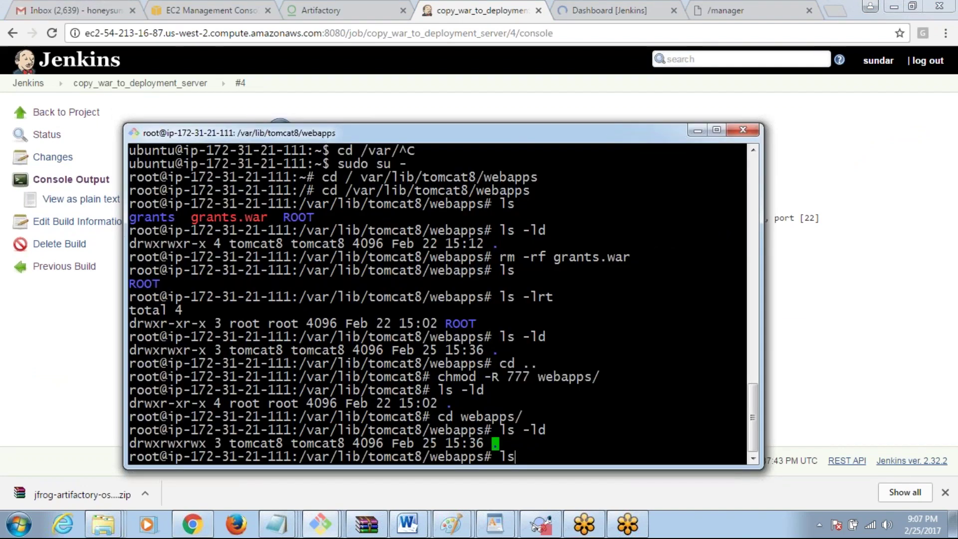
{"action": "key", "text": "Return"}
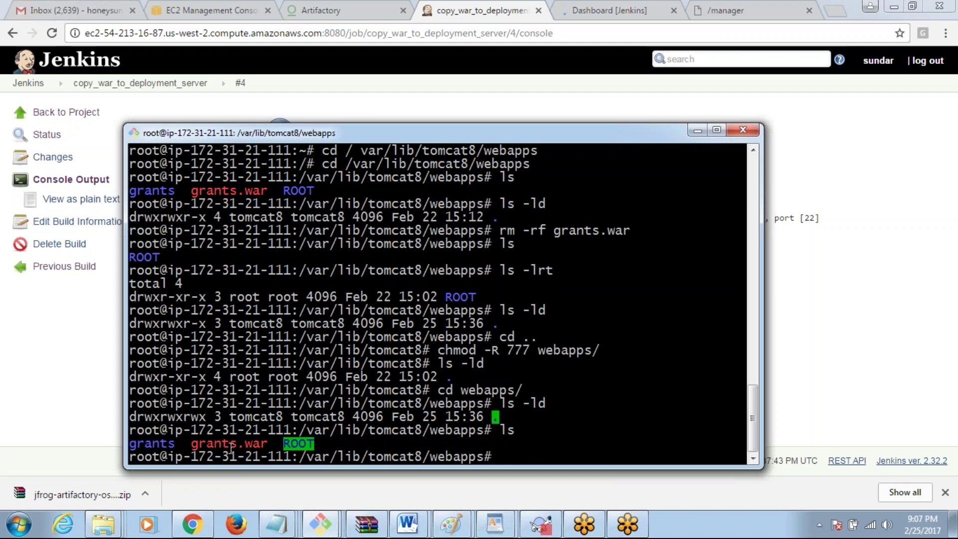
Close the EC2 connect-to-instance instructions and return to the Jenkins dashboard
{"action": "left_click", "coordinate": [37, 361]}
{"action": "left_click", "coordinate": [338, 8]}
{"action": "left_click", "coordinate": [240, 16]}
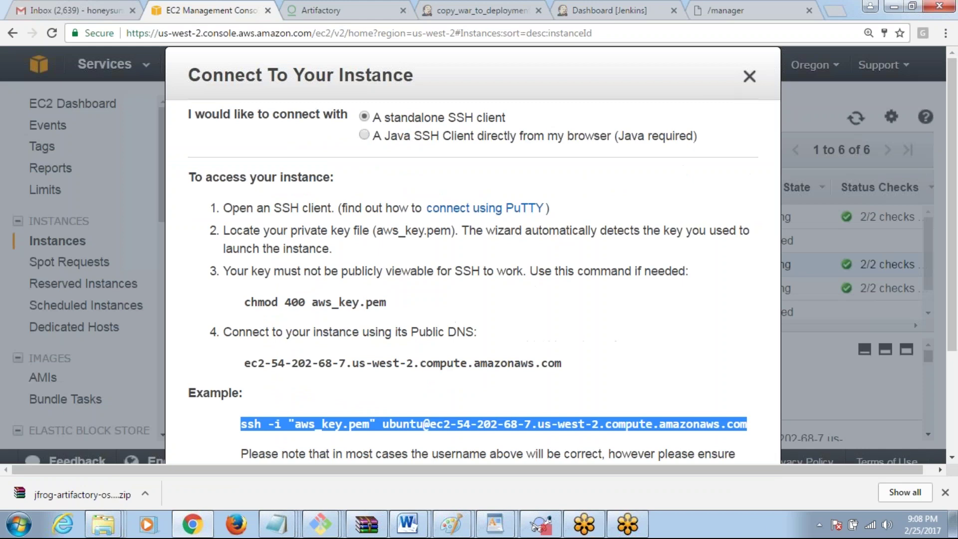
{"action": "left_click", "coordinate": [749, 79]}
{"action": "left_click", "coordinate": [608, 10]}
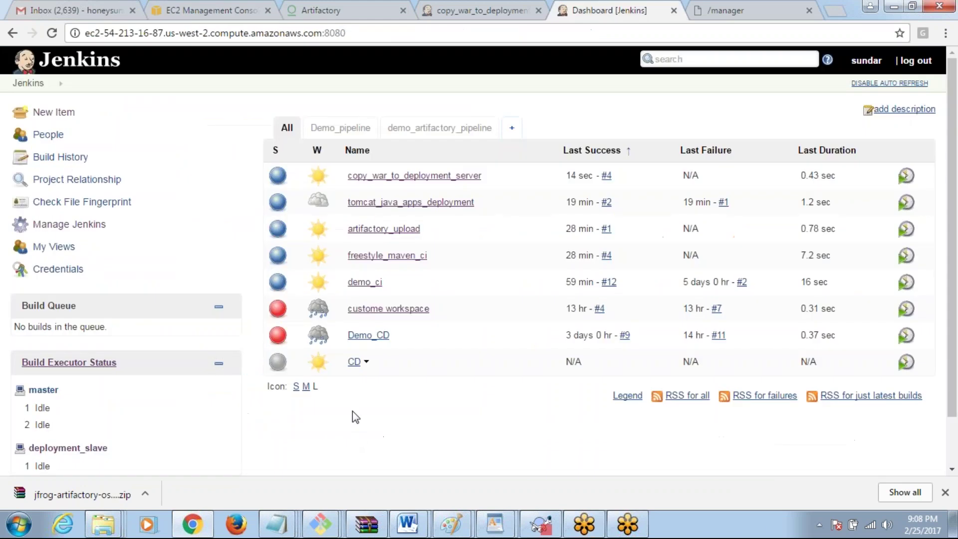
In artifactory_upload's configuration, add a Build other projects post-build action
{"action": "left_click", "coordinate": [385, 176]}
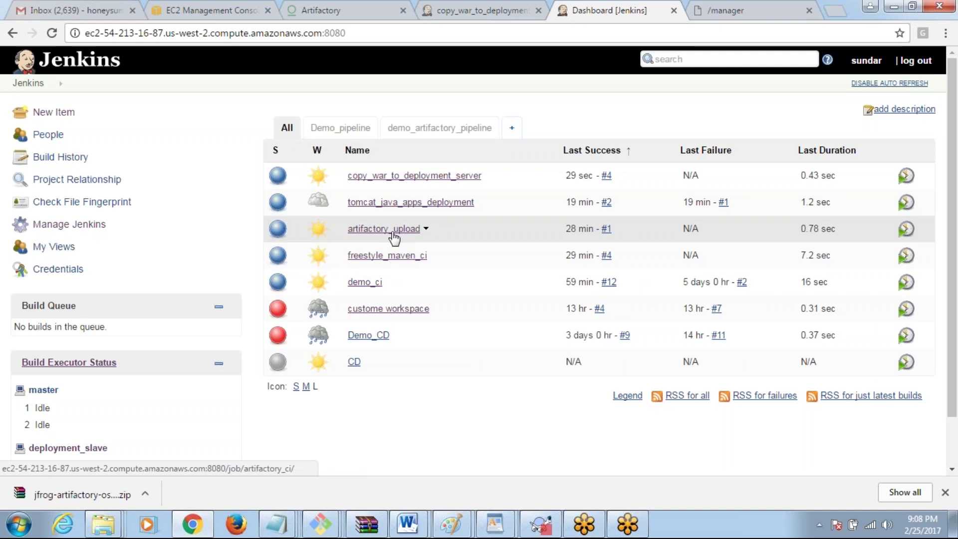
{"action": "left_click", "coordinate": [392, 233]}
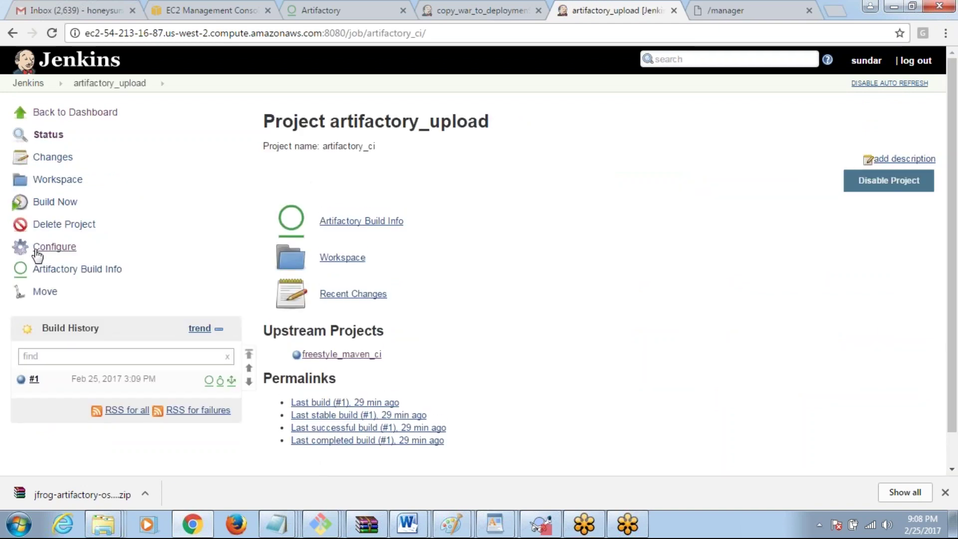
{"action": "left_click", "coordinate": [35, 248]}
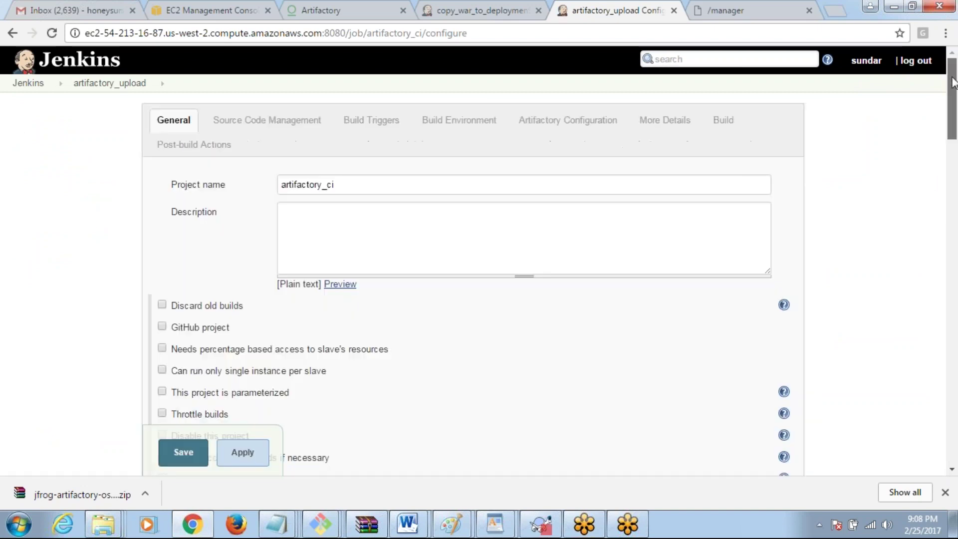
{"action": "scroll", "coordinate": [953, 120], "scroll_direction": "down", "scroll_amount": 5}
{"action": "left_click_drag", "start_coordinate": [954, 132], "coordinate": [955, 390]}
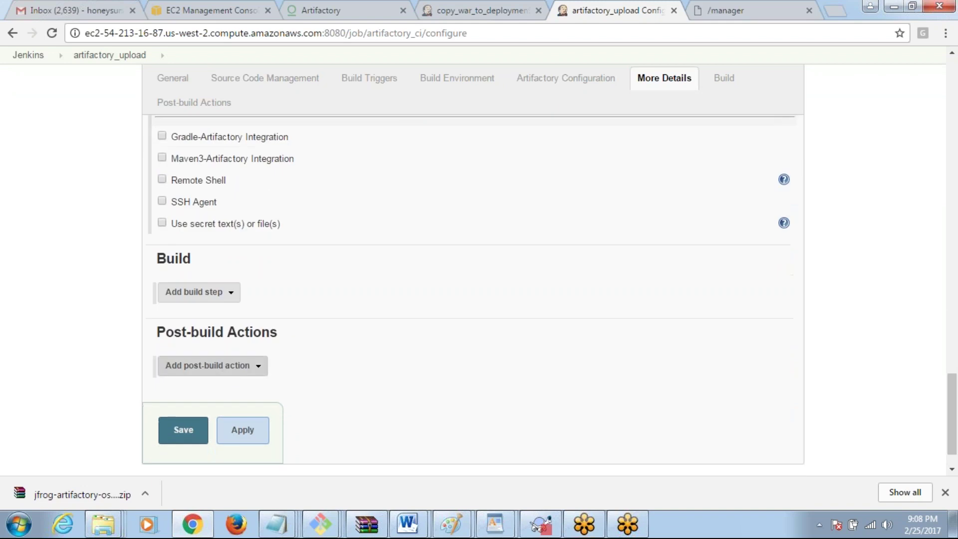
{"action": "left_click", "coordinate": [220, 370]}
{"action": "left_click", "coordinate": [234, 114]}
Set copy_war_to_deployment_server as the project to build, save, and return to the dashboard
{"action": "left_click", "coordinate": [320, 312]}
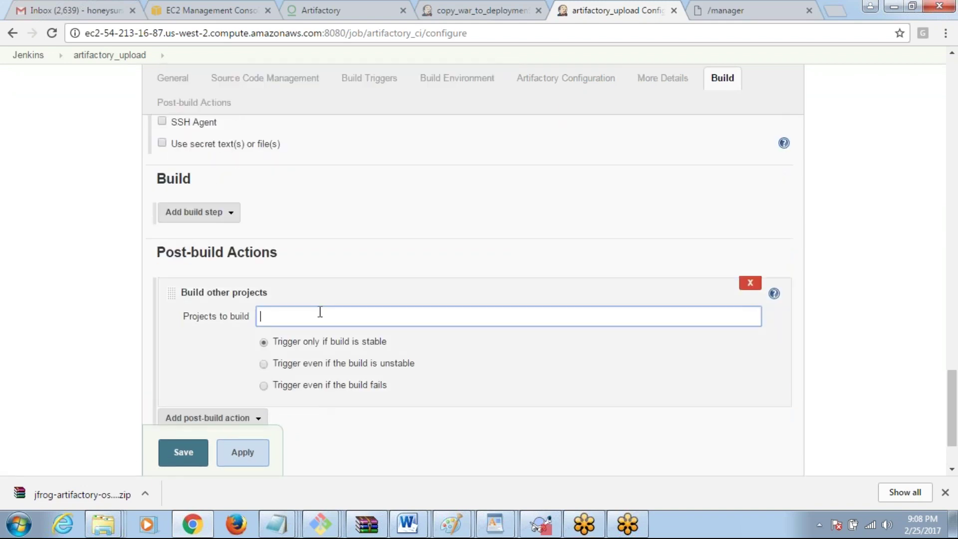
{"action": "type", "text": "de"}
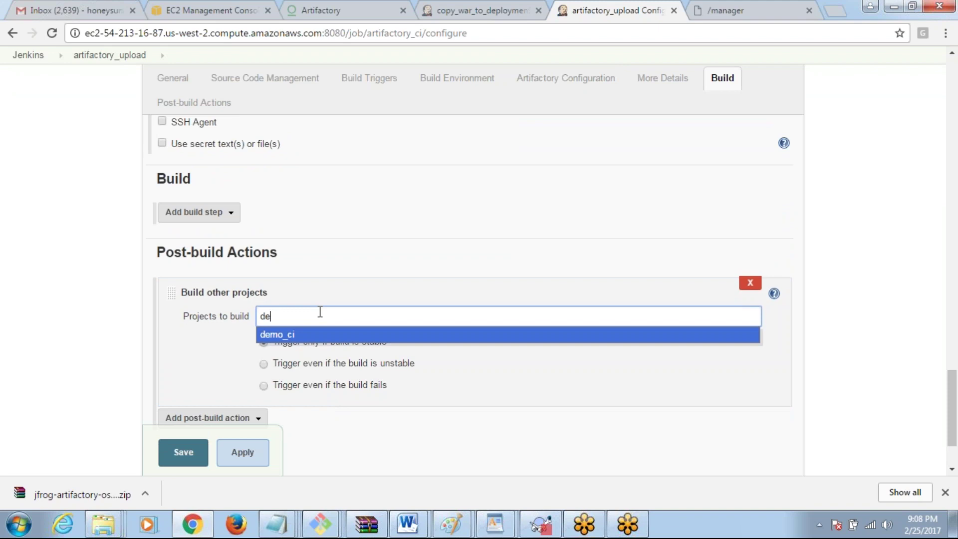
{"action": "key", "text": "BackSpace"}
{"action": "key", "text": "BackSpace"}
{"action": "type", "text": "co"}
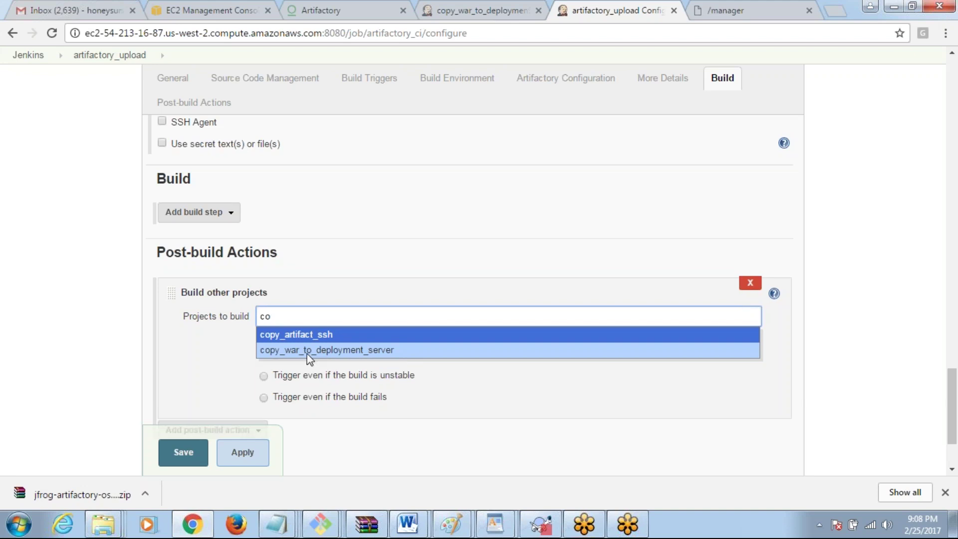
{"action": "left_click", "coordinate": [306, 350]}
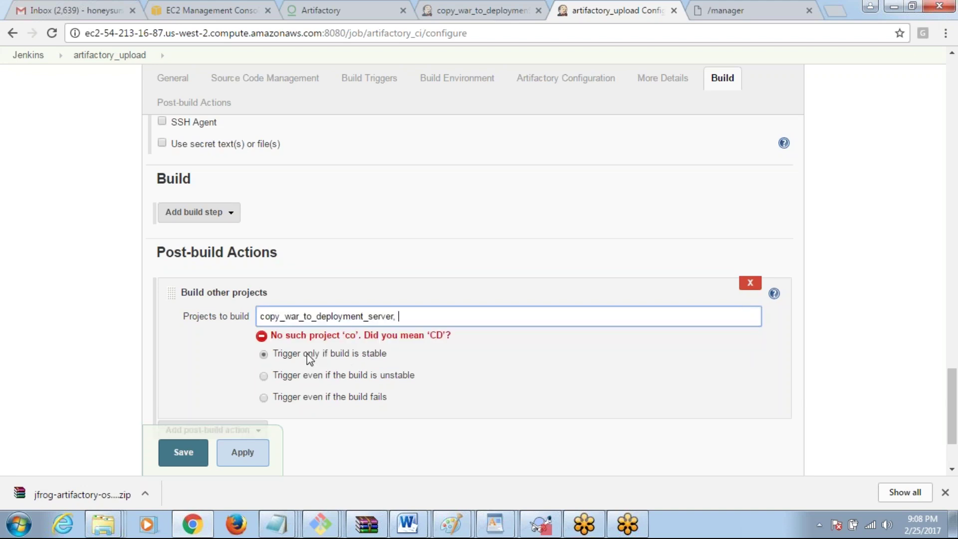
{"action": "left_click", "coordinate": [235, 458]}
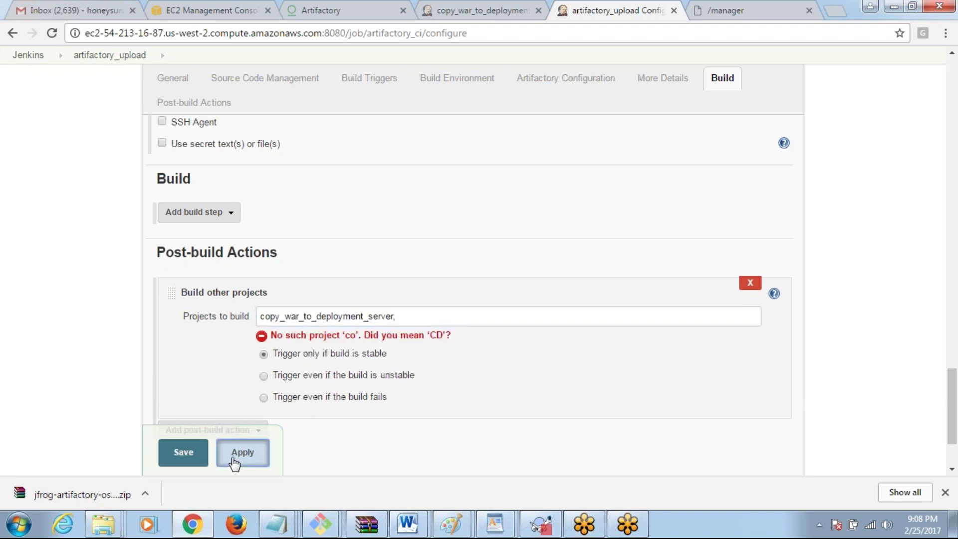
{"action": "left_click", "coordinate": [193, 455]}
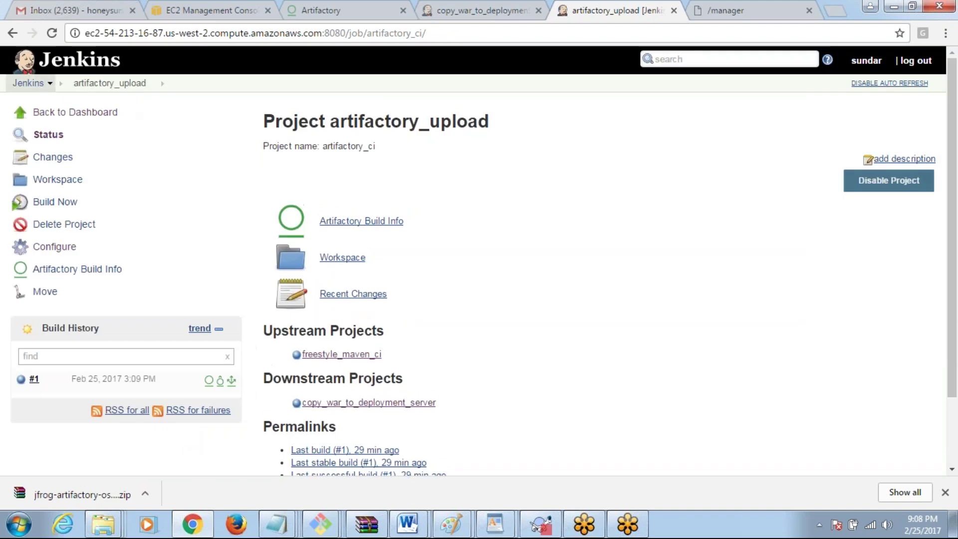
{"action": "left_click", "coordinate": [29, 82]}
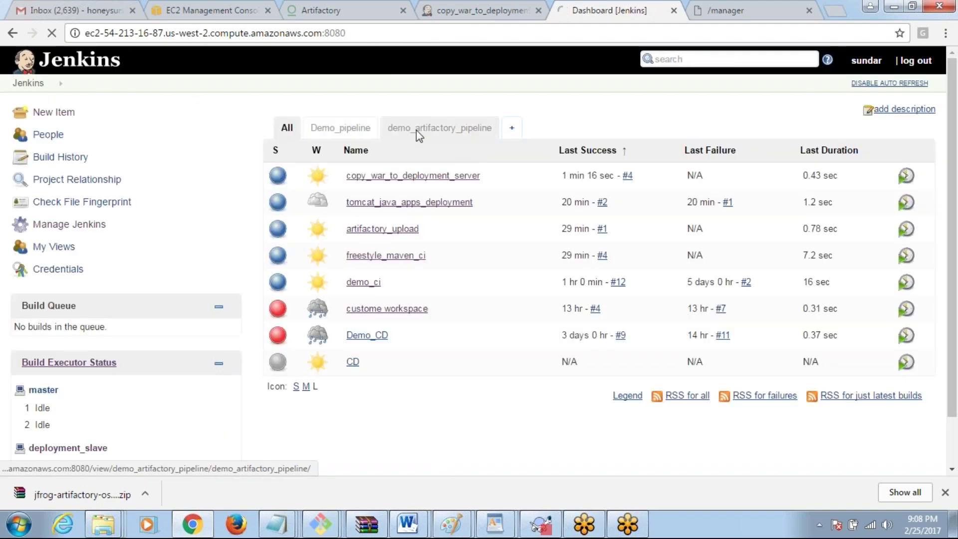
Open the demo_artifactory_pipeline view and go to the copy_war_to_deployment_server project page
{"action": "left_click", "coordinate": [416, 129]}
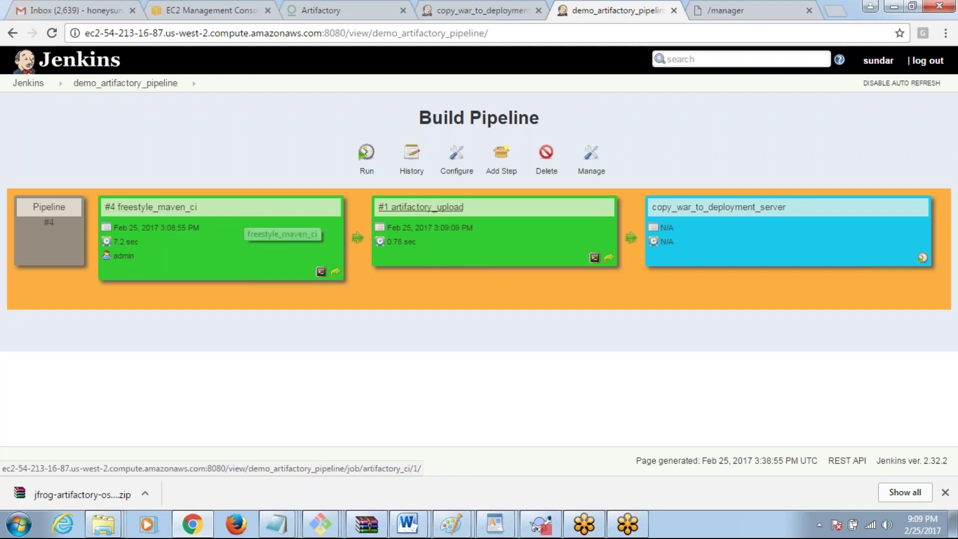
{"action": "left_click", "coordinate": [438, 210]}
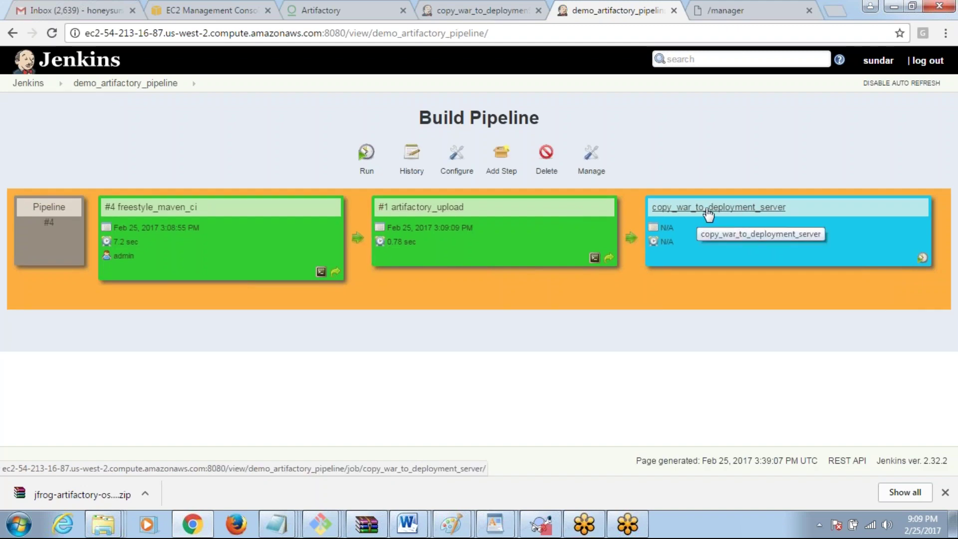
{"action": "left_click", "coordinate": [722, 215]}
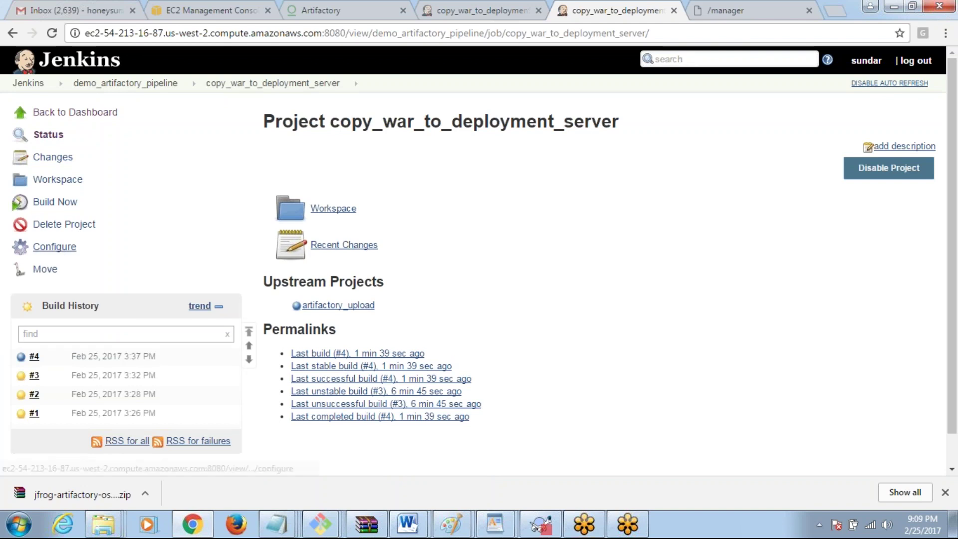
In copy_war_to_deployment_server's configuration, add a Build other projects post-build action
{"action": "left_click", "coordinate": [54, 246]}
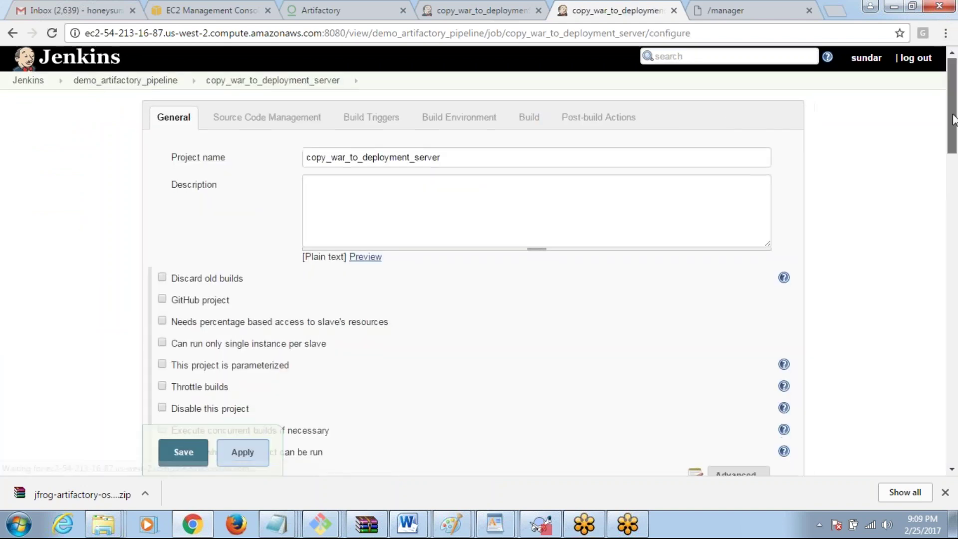
{"action": "left_click_drag", "start_coordinate": [952, 120], "coordinate": [952, 431]}
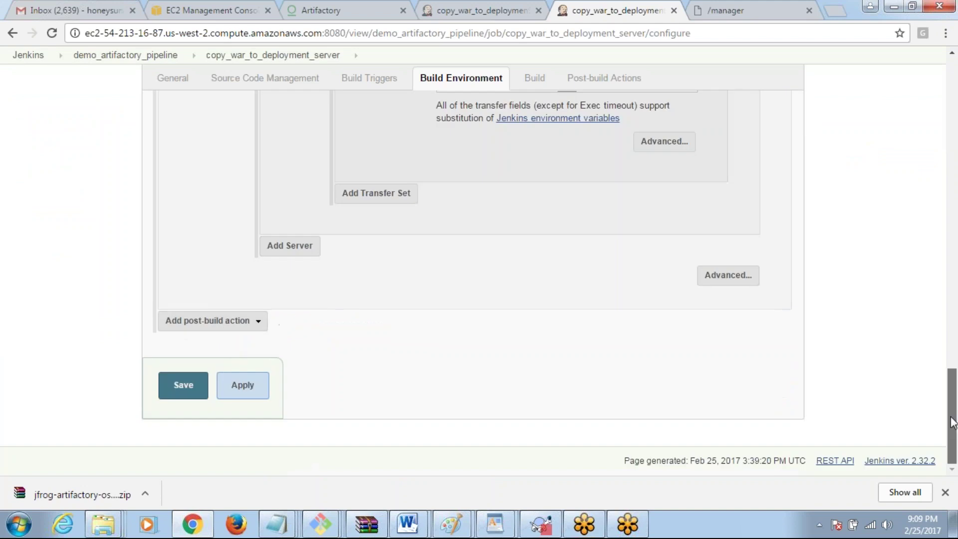
{"action": "left_click", "coordinate": [223, 326]}
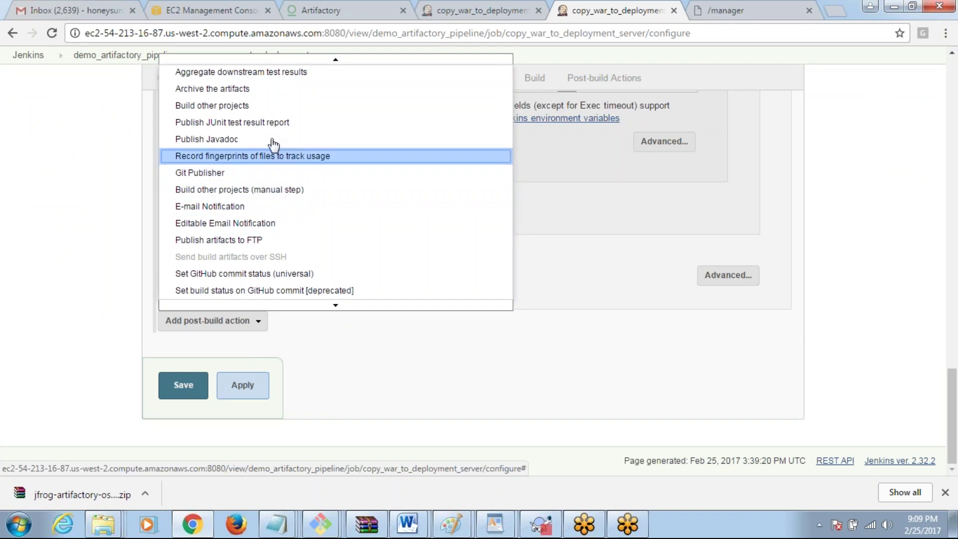
{"action": "scroll", "coordinate": [395, 287], "scroll_direction": "up", "scroll_amount": 5}
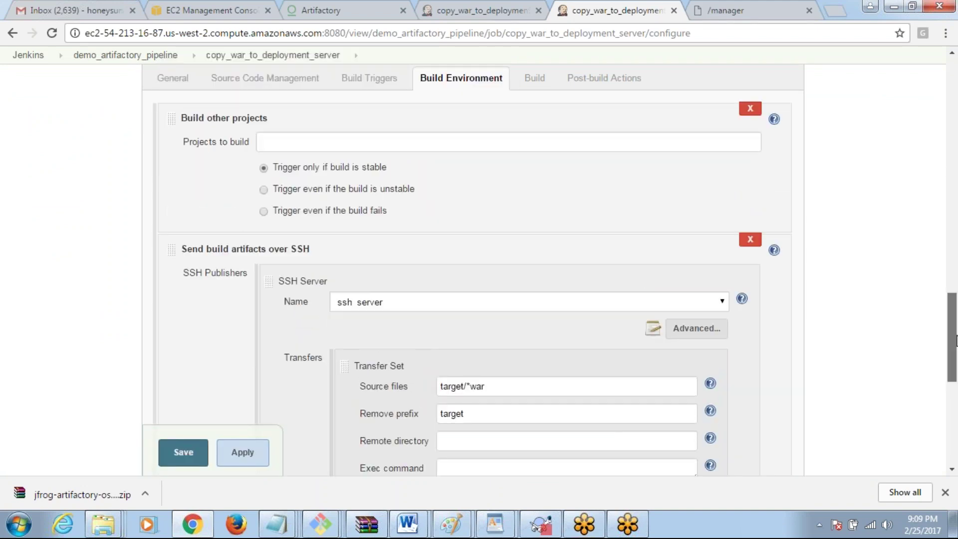
{"action": "scroll", "coordinate": [481, 152], "scroll_direction": "up", "scroll_amount": 1}
{"action": "left_click_drag", "start_coordinate": [481, 152], "coordinate": [471, 279]}
{"action": "left_click_drag", "start_coordinate": [952, 323], "coordinate": [951, 407]}
{"action": "left_click", "coordinate": [480, 240]}
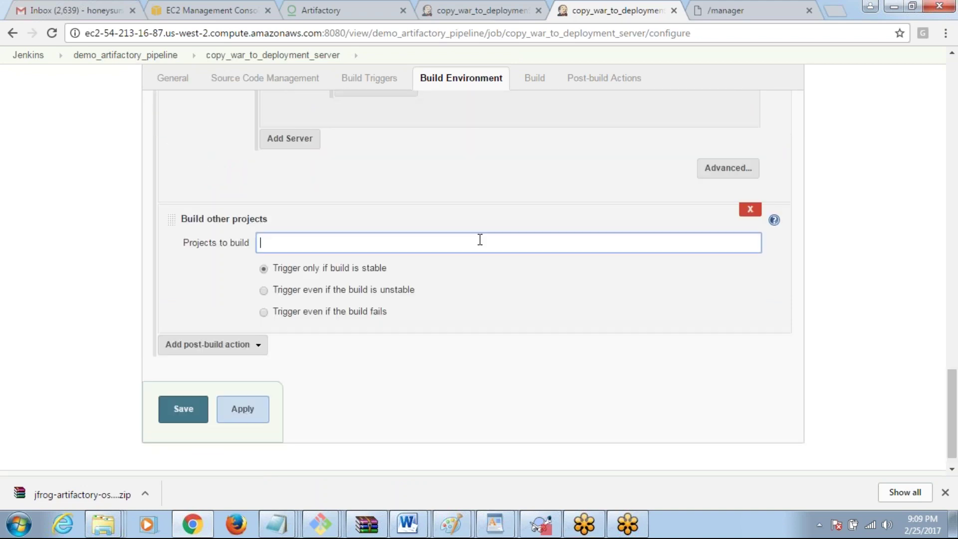
{"action": "type", "text": "de"}
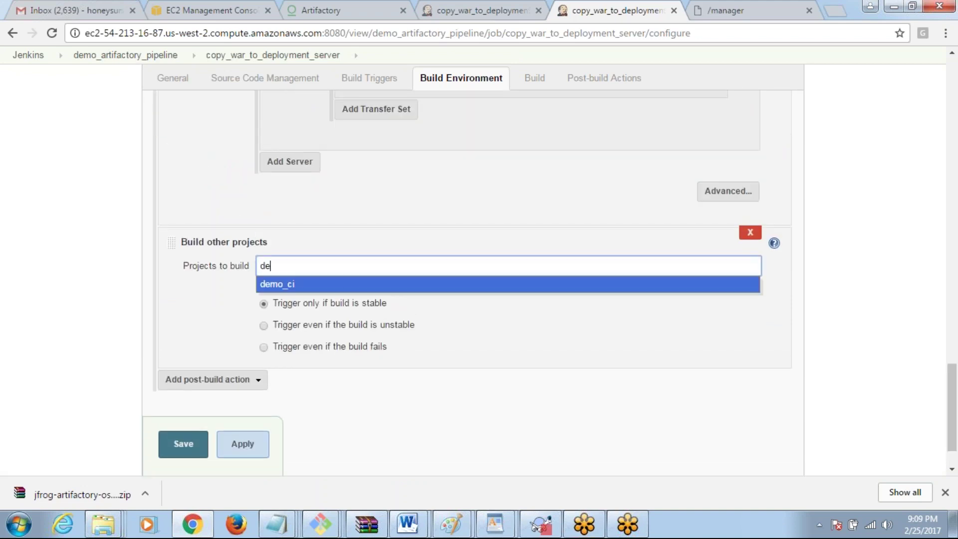
{"action": "key", "text": "BackSpace"}
{"action": "key", "text": "BackSpace"}
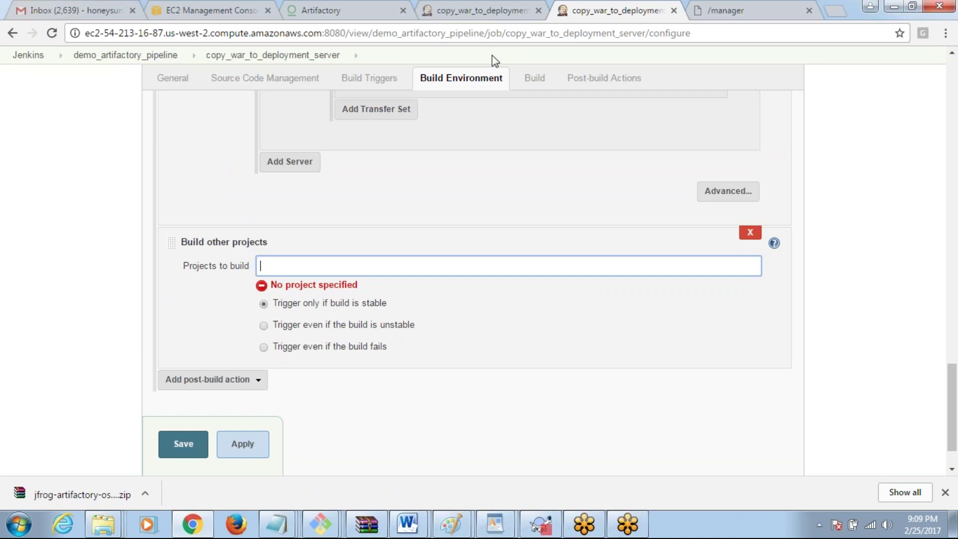
Check the tomcat job's name, then set tomcat_java_apps_deployment as downstream and save
{"action": "left_click", "coordinate": [482, 15]}
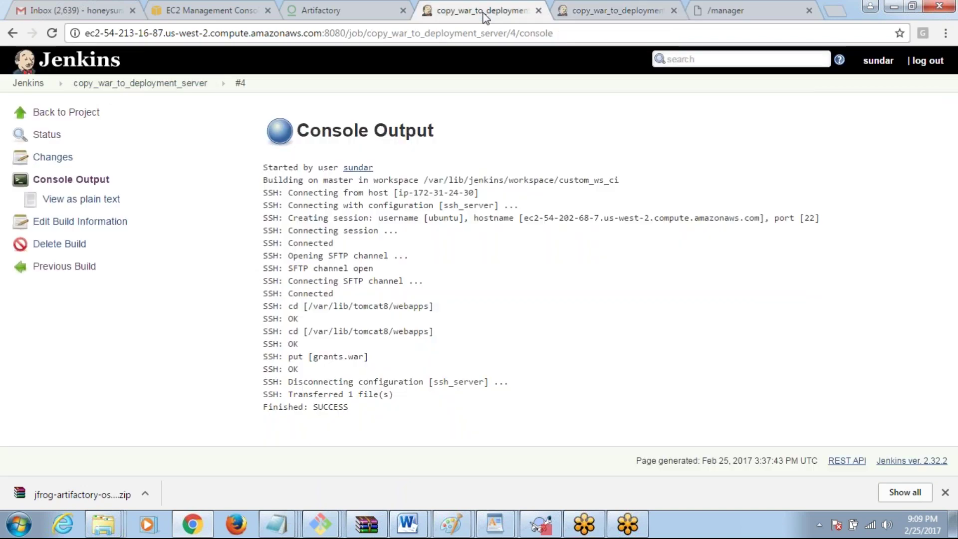
{"action": "left_click", "coordinate": [102, 84]}
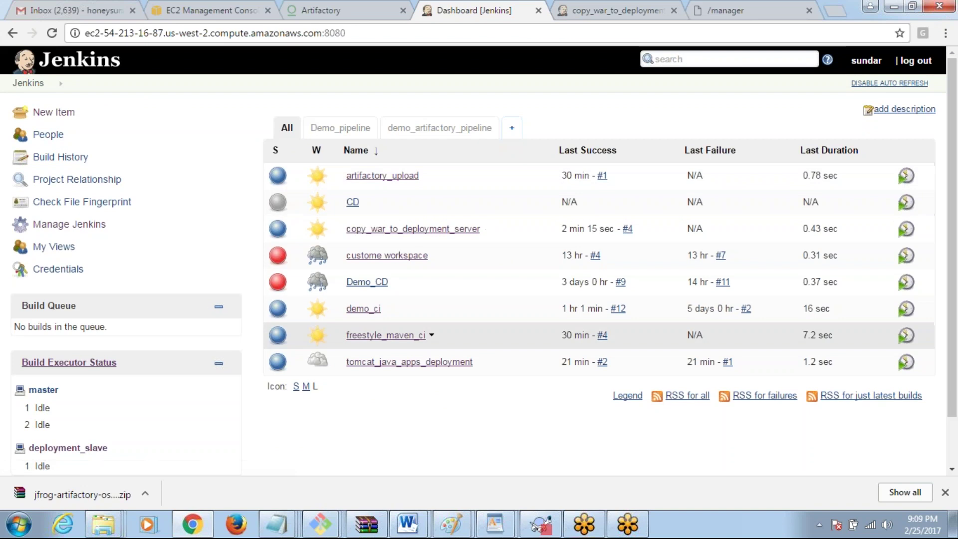
{"action": "left_click", "coordinate": [383, 366]}
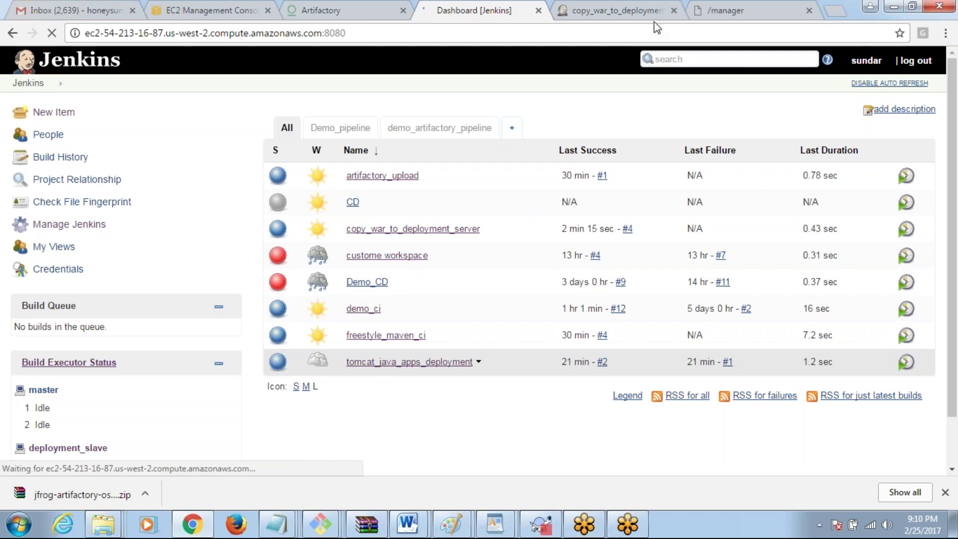
{"action": "left_click", "coordinate": [624, 11]}
{"action": "type", "text": "tom"}
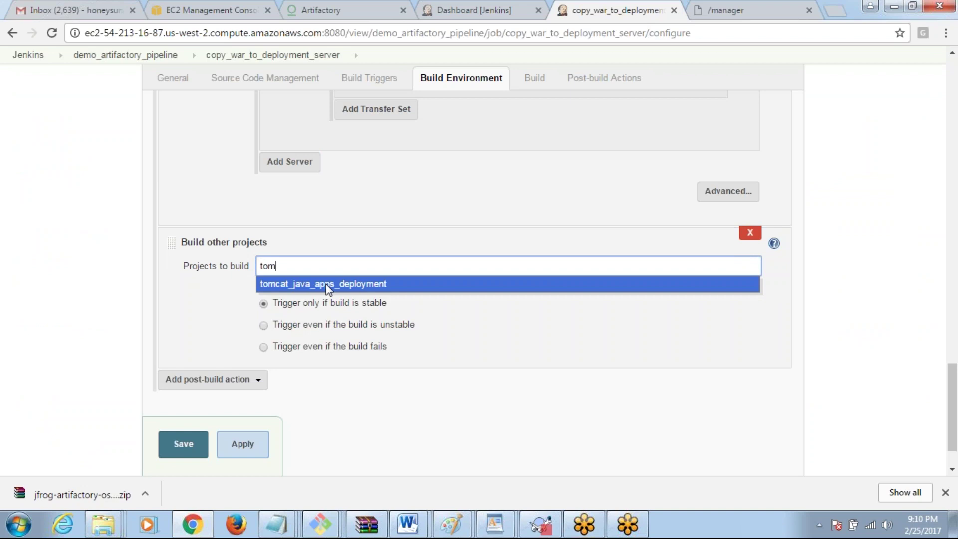
{"action": "left_click", "coordinate": [326, 284]}
{"action": "left_click", "coordinate": [245, 446]}
{"action": "left_click", "coordinate": [178, 443]}
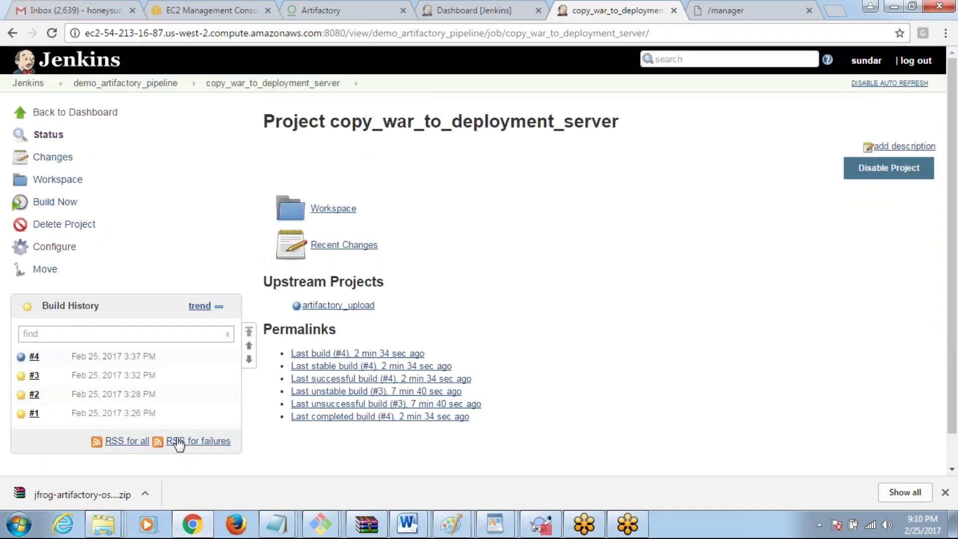
Rerun rm -rf grants.war in webapps, confirm only grants and ROOT remain, and reload Tomcat manager
{"action": "key", "text": "alt+Tab"}
{"action": "type", "text": "ls"}
{"action": "key", "text": "Return"}
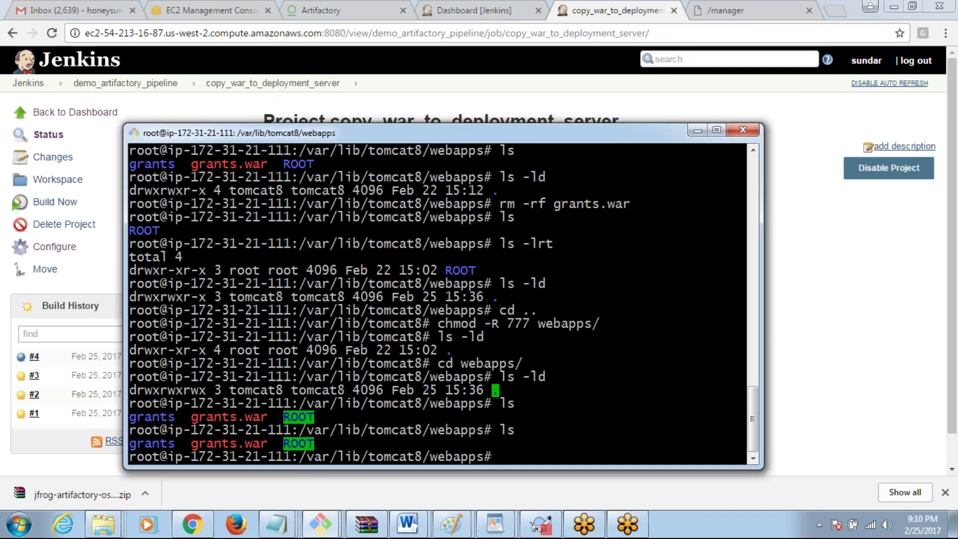
{"action": "type", "text": "ls -ld"}
{"action": "key", "text": "Up"}
{"action": "key", "text": "Up"}
{"action": "key", "text": "Up"}
{"action": "key", "text": "Up"}
{"action": "key", "text": "Up"}
{"action": "key", "text": "Down"}
{"action": "key", "text": "Down"}
{"action": "key", "text": "Down"}
{"action": "key", "text": "Down"}
{"action": "key", "text": "Down"}
{"action": "key", "text": "Up"}
{"action": "key", "text": "Up"}
{"action": "key", "text": "Up"}
{"action": "key", "text": "Up"}
{"action": "key", "text": "Up"}
{"action": "key", "text": "Up"}
{"action": "key", "text": "Up"}
{"action": "key", "text": "Up"}
{"action": "key", "text": "Up"}
{"action": "key", "text": "Up"}
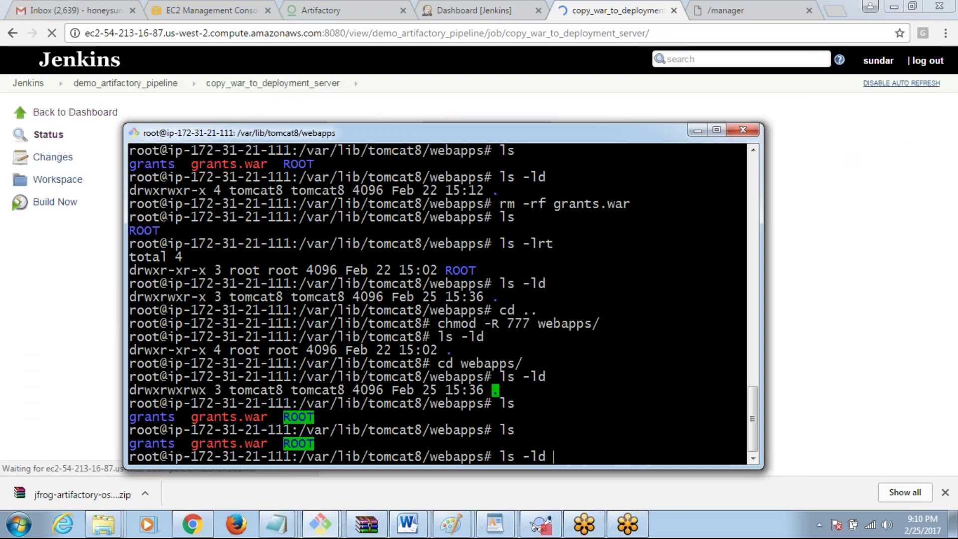
{"action": "key", "text": "Return"}
{"action": "type", "text": "ls"}
{"action": "key", "text": "Return"}
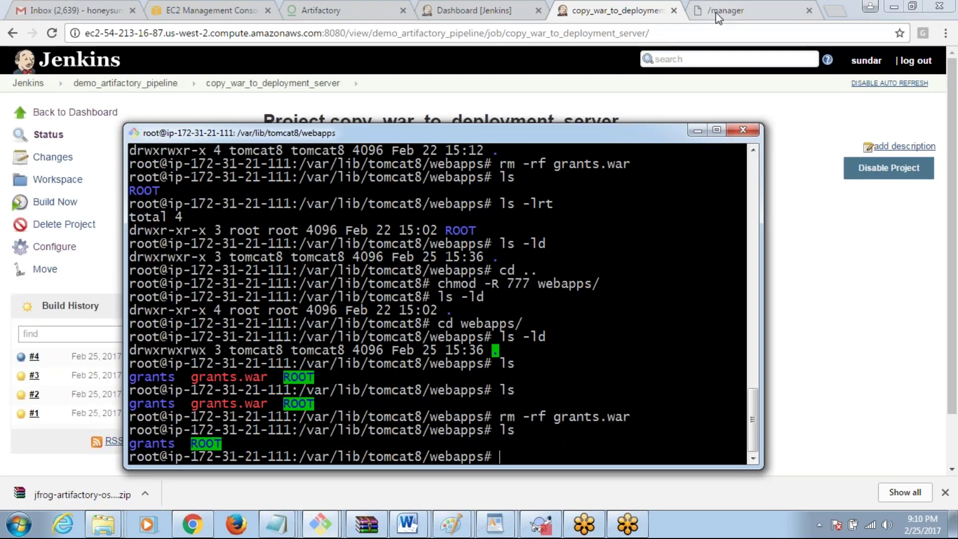
{"action": "left_click", "coordinate": [716, 11]}
{"action": "key", "text": "F5"}
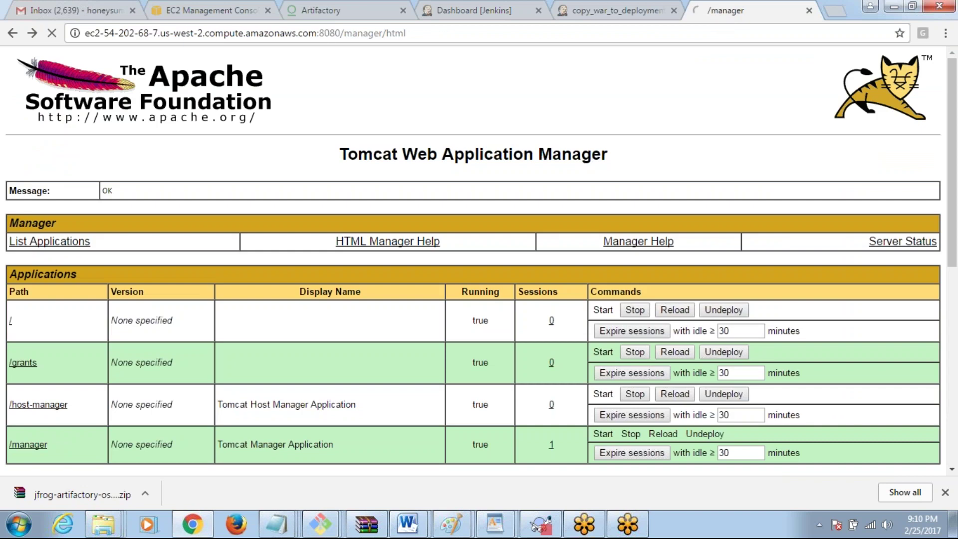
Open the /grants application from the Tomcat manager and select its page address
{"action": "left_click", "coordinate": [28, 365]}
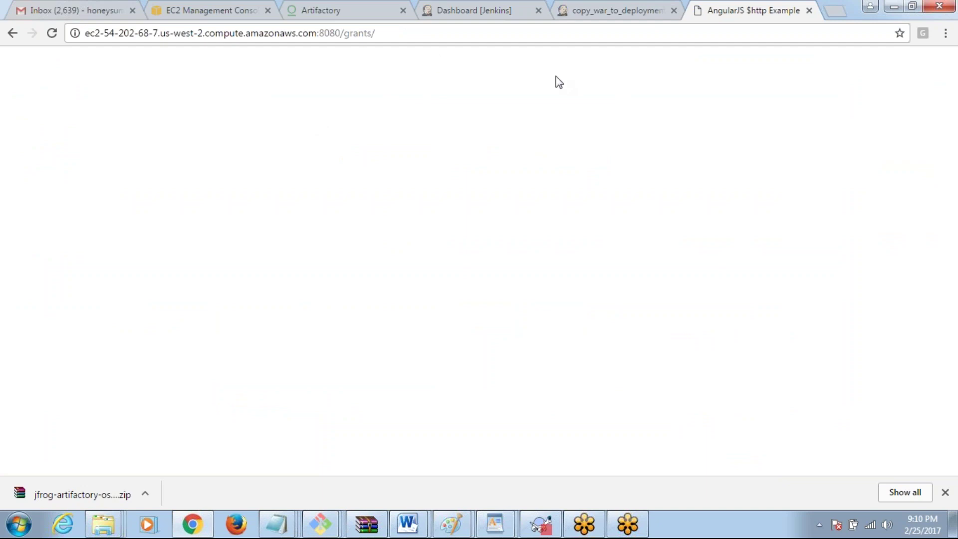
{"action": "left_click", "coordinate": [505, 29]}
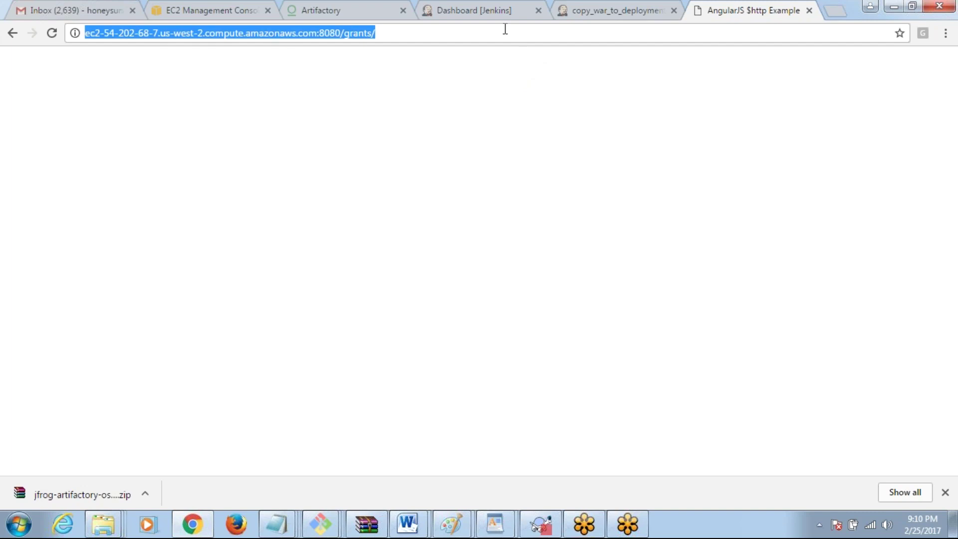
Return to the Jenkins dashboard and display the demo_artifactory_pipeline view with its four chained jobs
{"action": "left_click", "coordinate": [641, 13]}
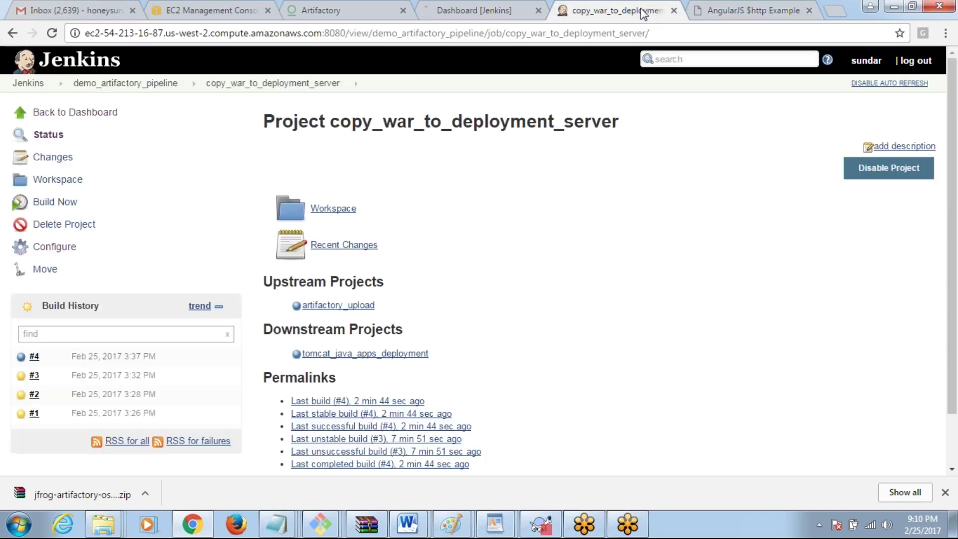
{"action": "left_click", "coordinate": [463, 11]}
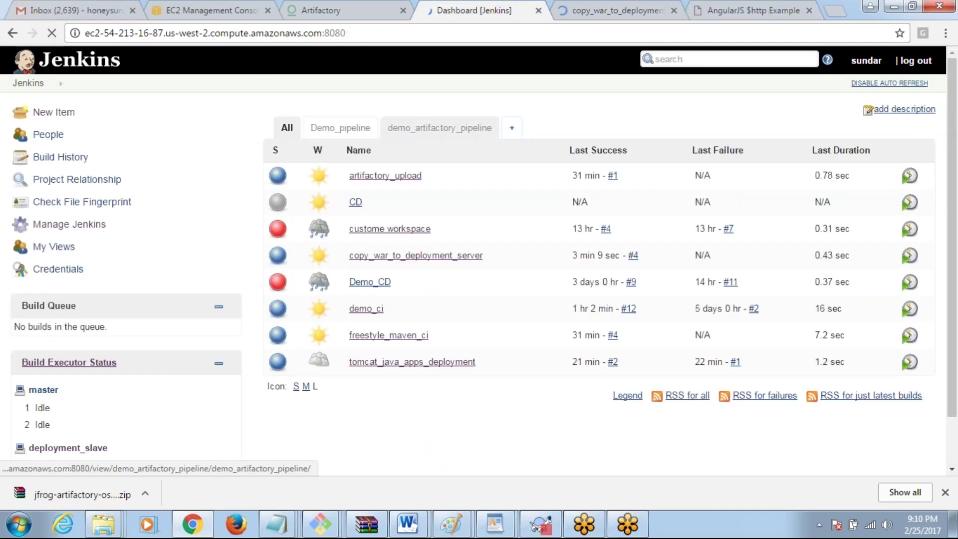
{"action": "left_click", "coordinate": [425, 130]}
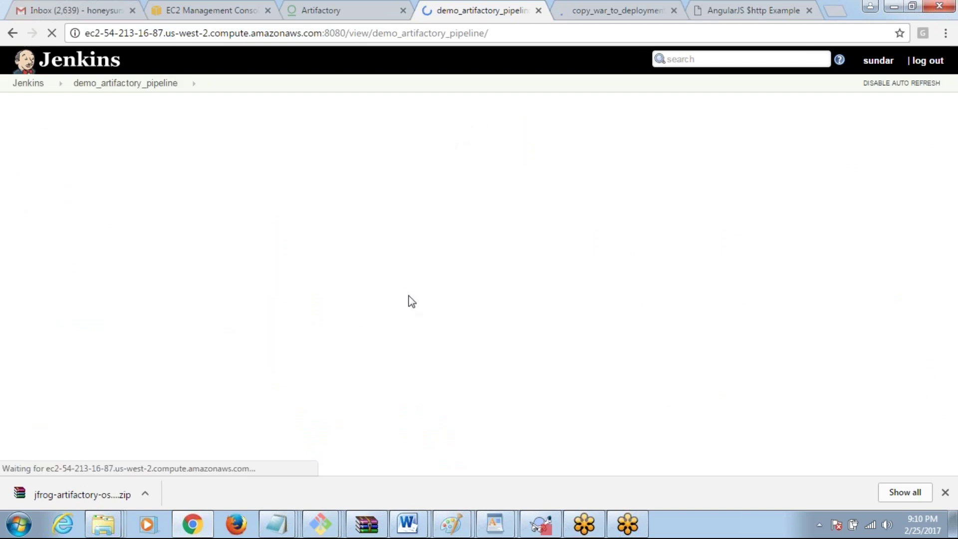
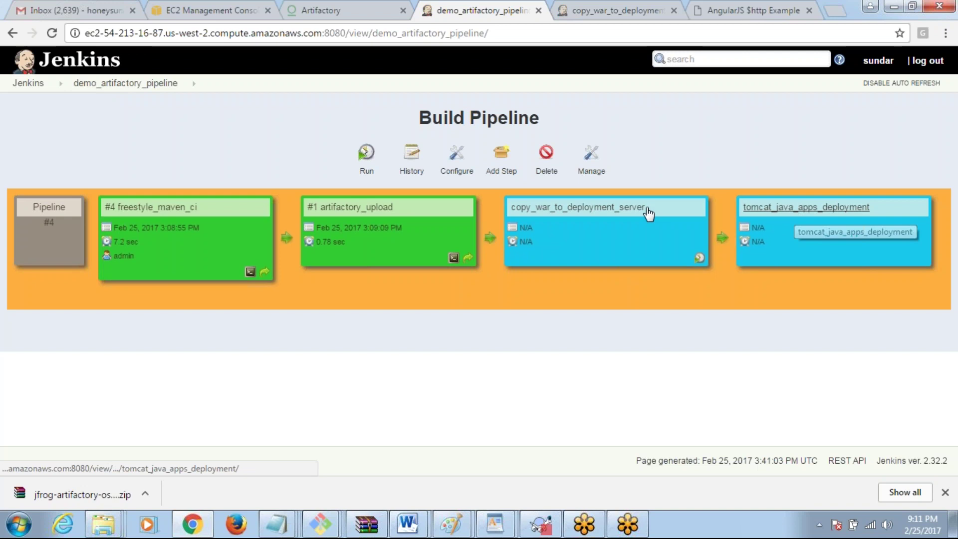
Trigger run #5 of demo_artifactory_pipeline from the Build Pipeline view
{"action": "left_click", "coordinate": [365, 156]}
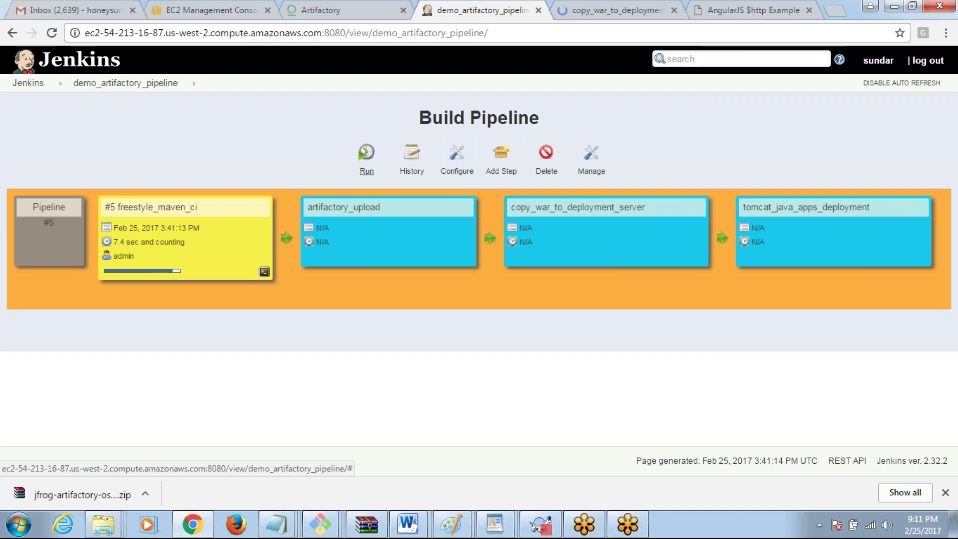
Open grants.war in the Artifactory browser and reload the page, which now refuses to connect
{"action": "left_click", "coordinate": [315, 13]}
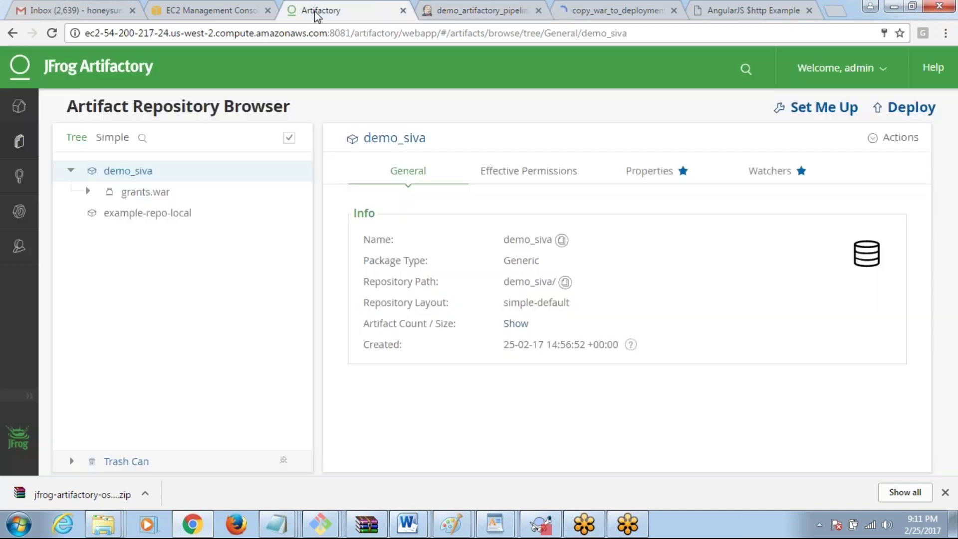
{"action": "left_click", "coordinate": [134, 195]}
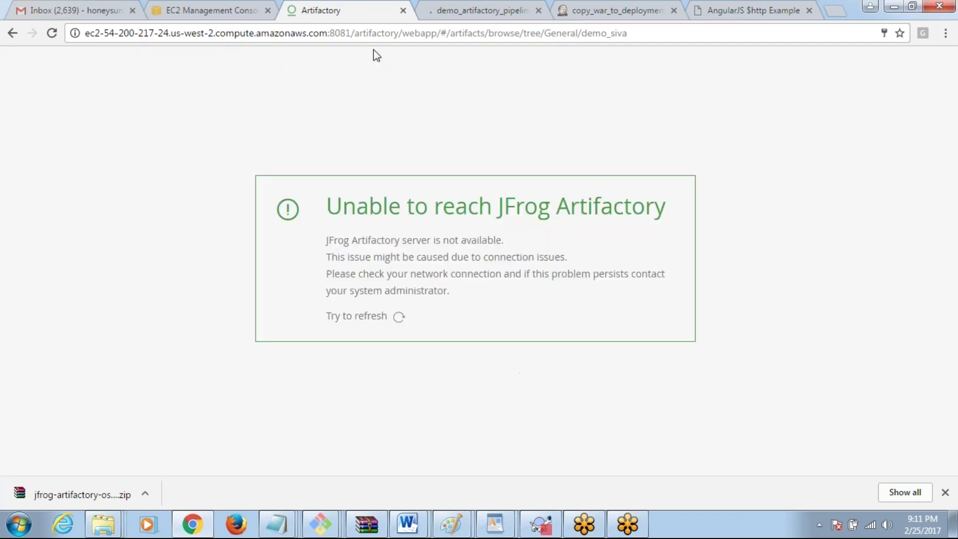
{"action": "left_click", "coordinate": [382, 36]}
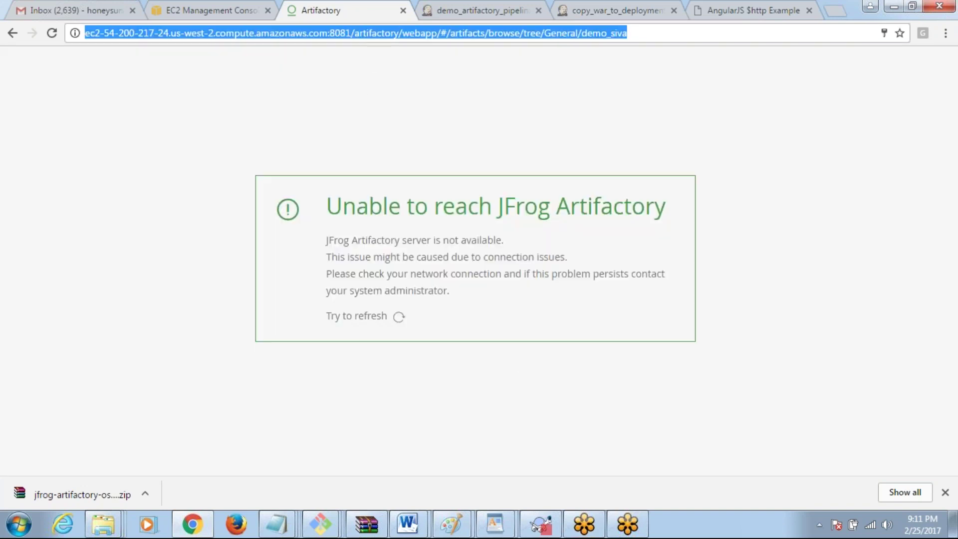
{"action": "key", "text": "Return"}
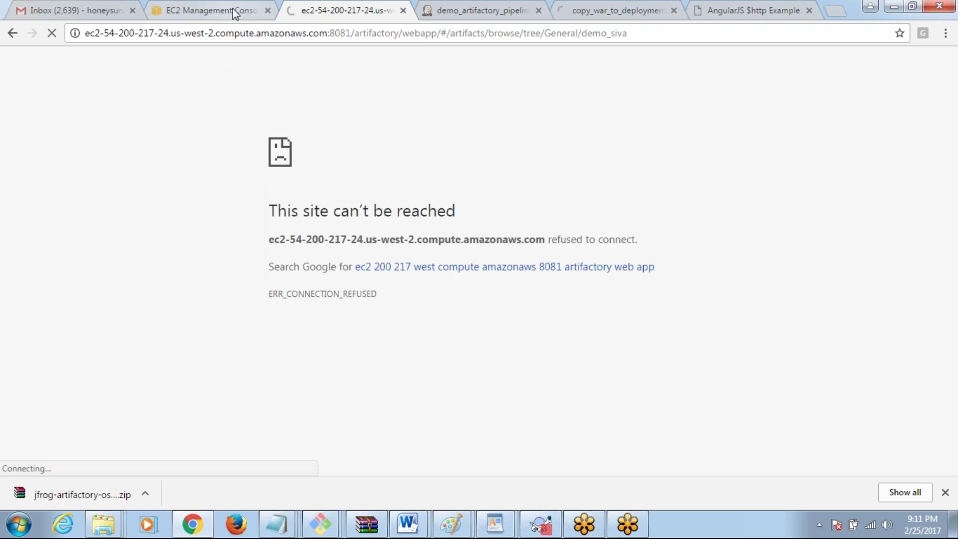
Check the EC2 console and Jenkins pipeline progress, then return to the unreachable Artifactory page
{"action": "left_click", "coordinate": [234, 12]}
{"action": "left_click", "coordinate": [492, 14]}
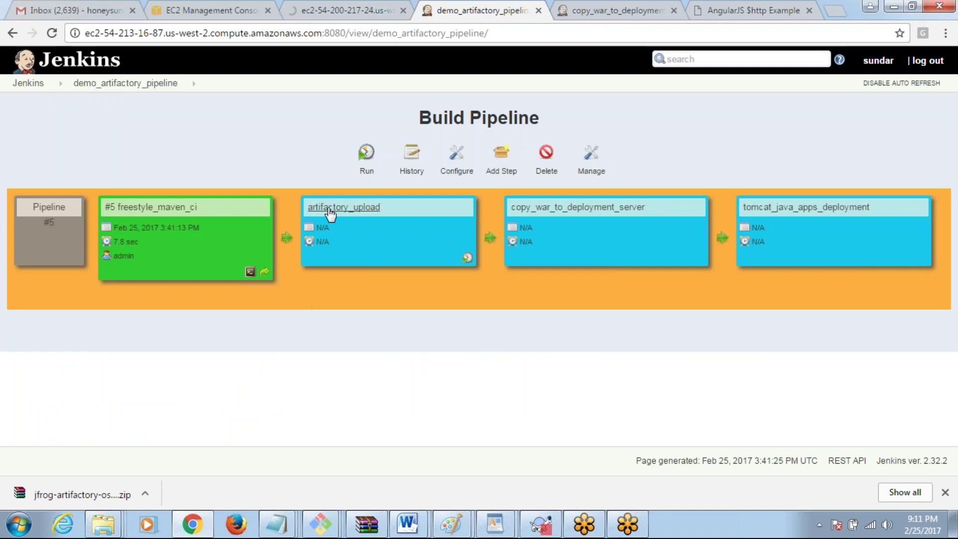
{"action": "left_click", "coordinate": [303, 9]}
Add the artifactory instance to the EC2 details view, then review the Artifactory, Jenkins and tomcat terminals
{"action": "left_click", "coordinate": [209, 9]}
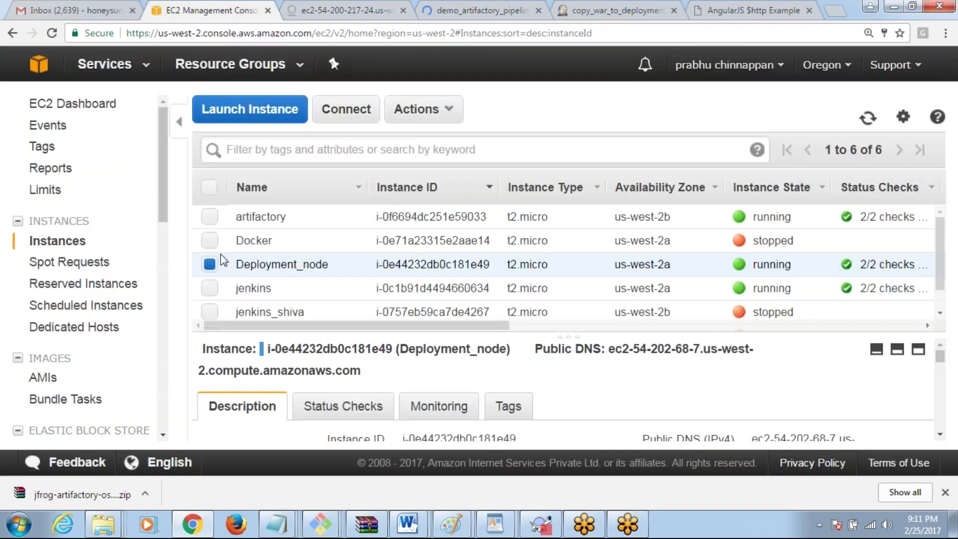
{"action": "left_click", "coordinate": [210, 218]}
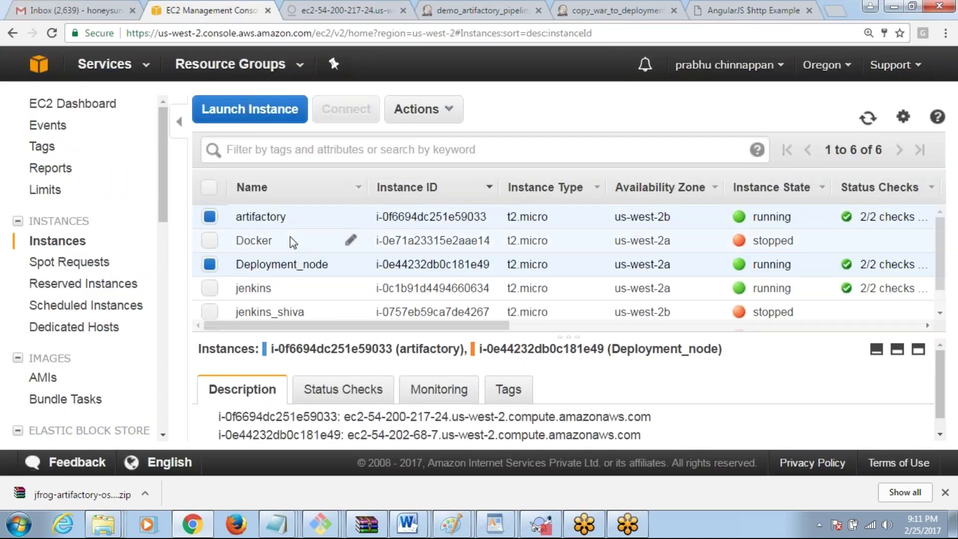
{"action": "left_click", "coordinate": [329, 532]}
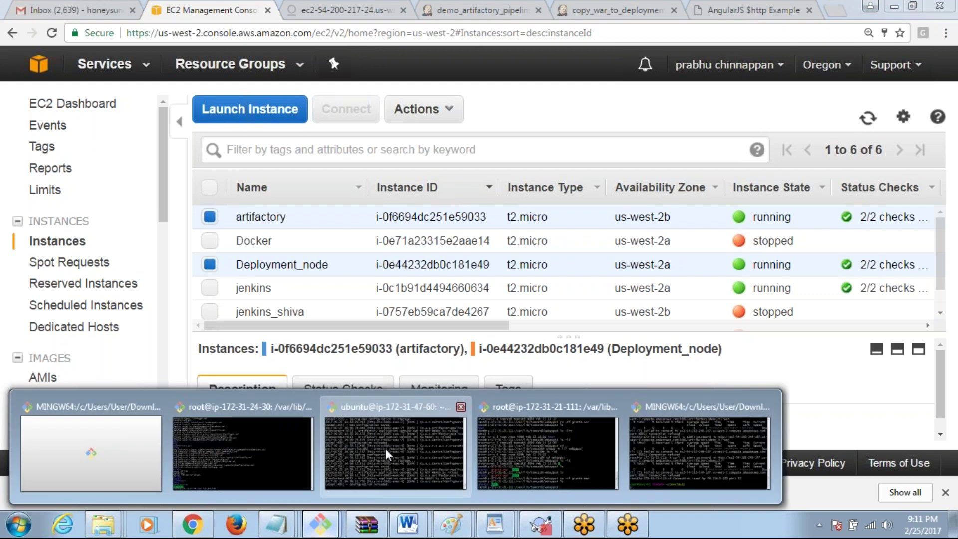
{"action": "left_click", "coordinate": [386, 448]}
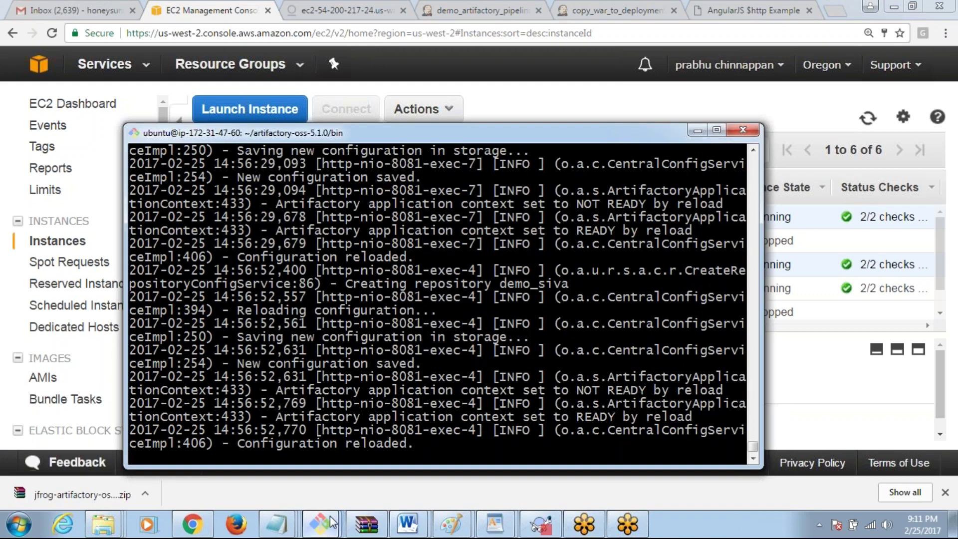
{"action": "mouse_move", "coordinate": [320, 534]}
{"action": "left_click", "coordinate": [256, 439]}
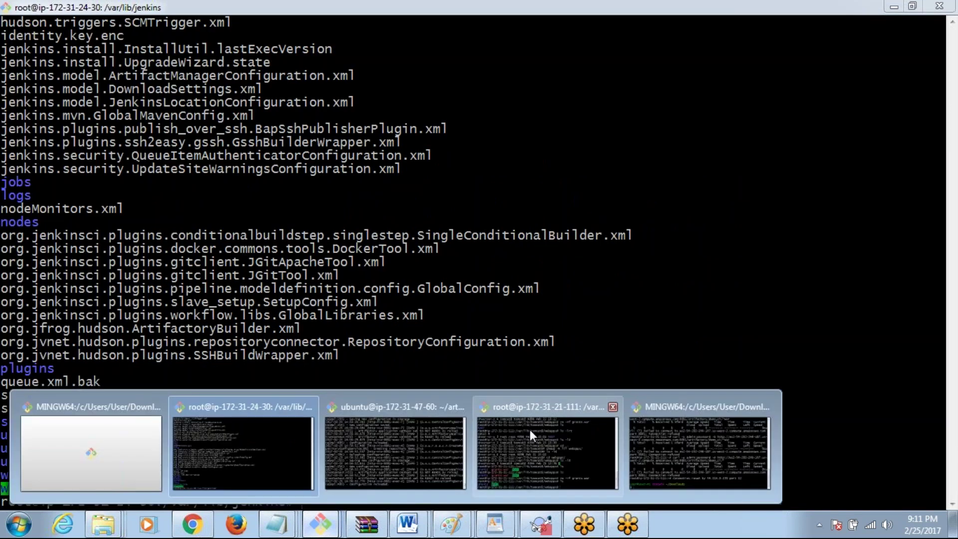
{"action": "left_click", "coordinate": [320, 529]}
{"action": "mouse_move", "coordinate": [321, 527]}
{"action": "left_click", "coordinate": [351, 421]}
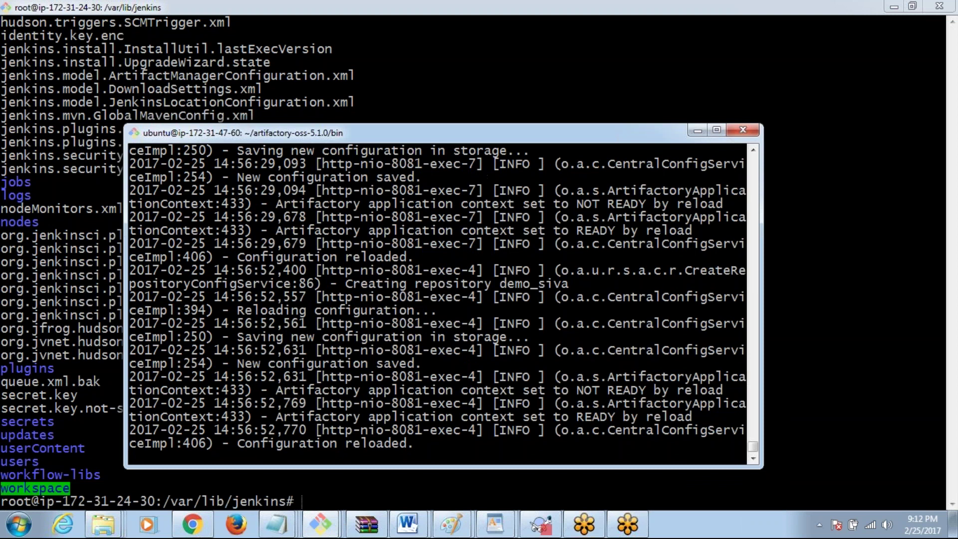
{"action": "key", "text": "alt+Tab"}
{"action": "key", "text": "alt+Tab"}
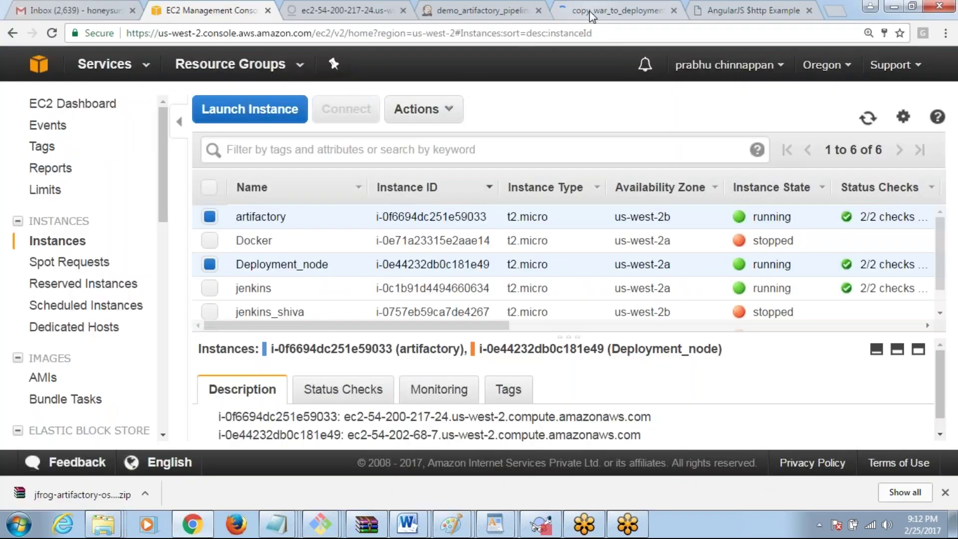
Check the copy_war_to_deployment_server project, then open the failed artifactory_upload build #2
{"action": "left_click", "coordinate": [589, 11]}
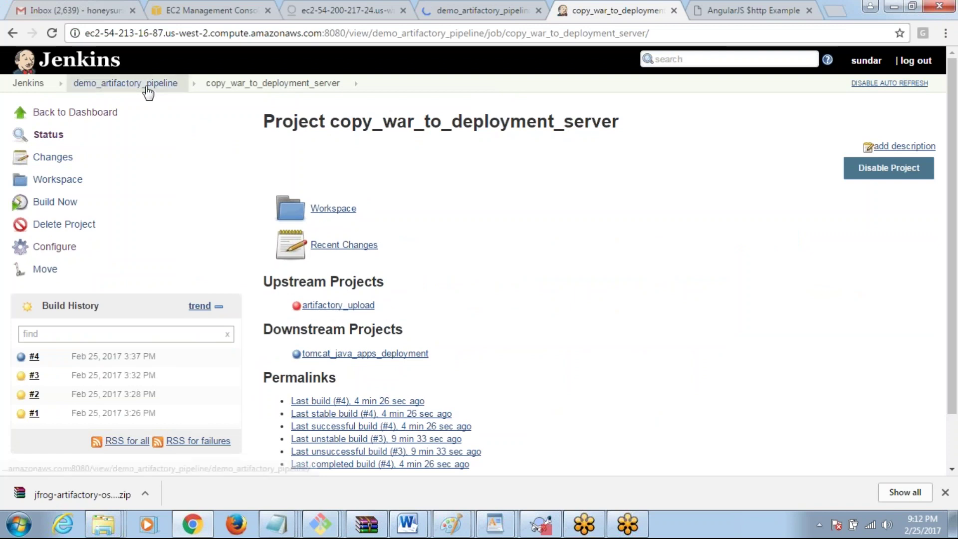
{"action": "left_click", "coordinate": [477, 14]}
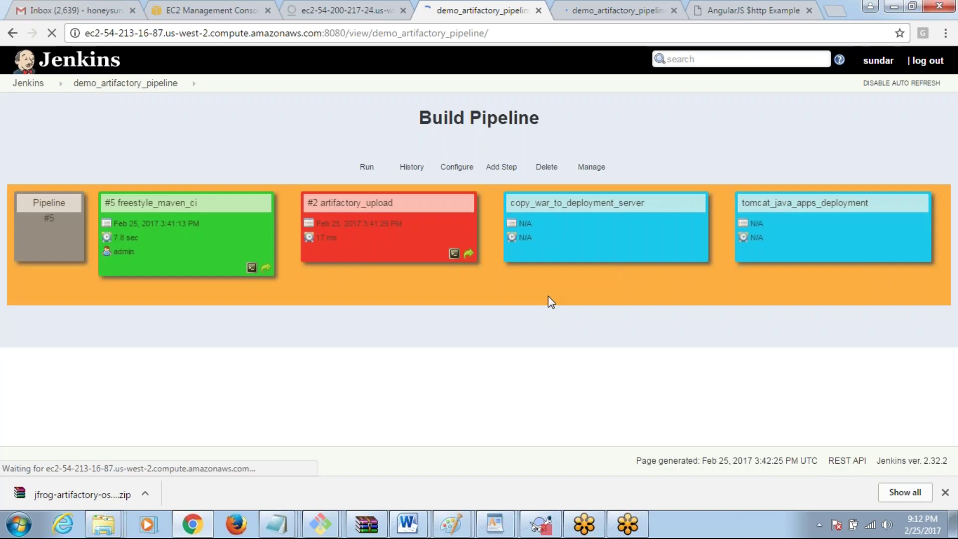
{"action": "left_click", "coordinate": [349, 207]}
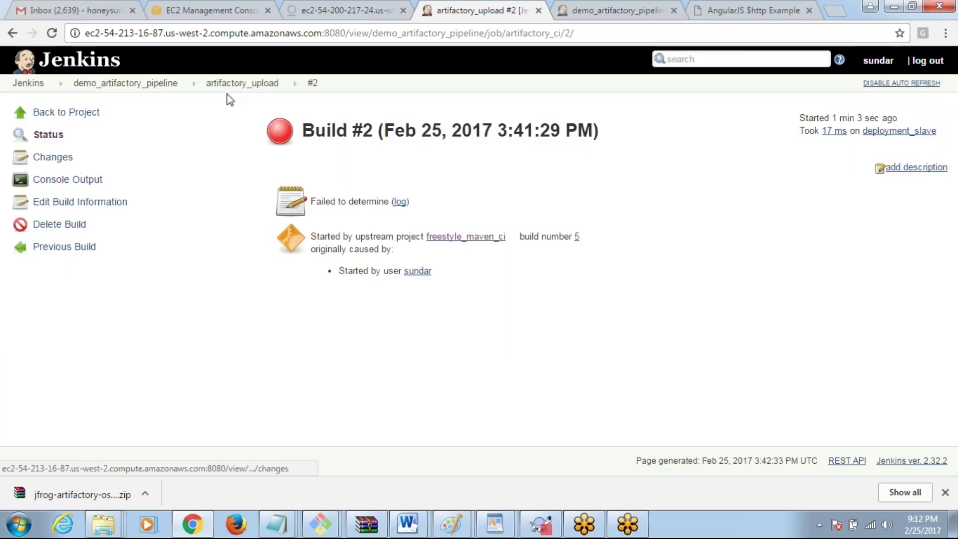
Configure artifactory_upload to trigger copy_war_to_deployment_server even if it fails, and save
{"action": "left_click", "coordinate": [232, 93]}
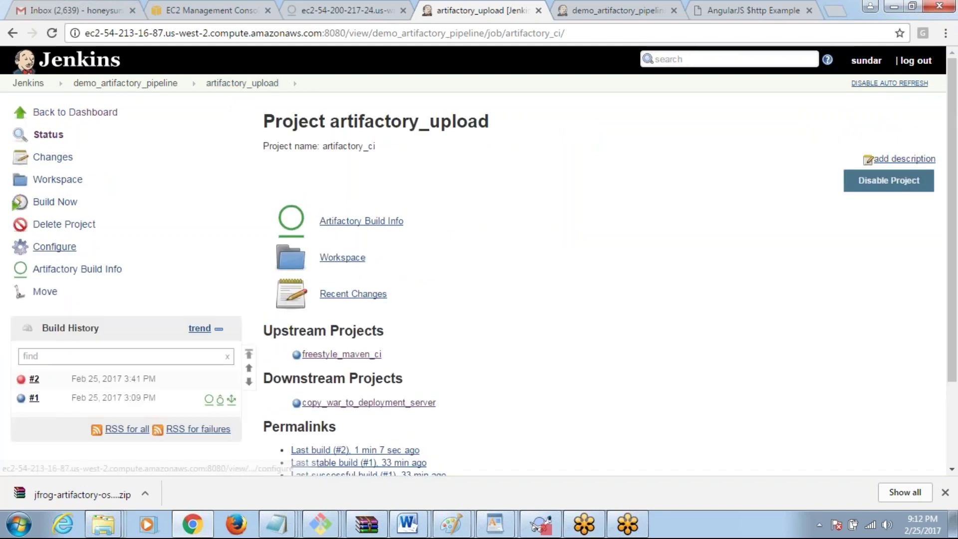
{"action": "left_click", "coordinate": [55, 246]}
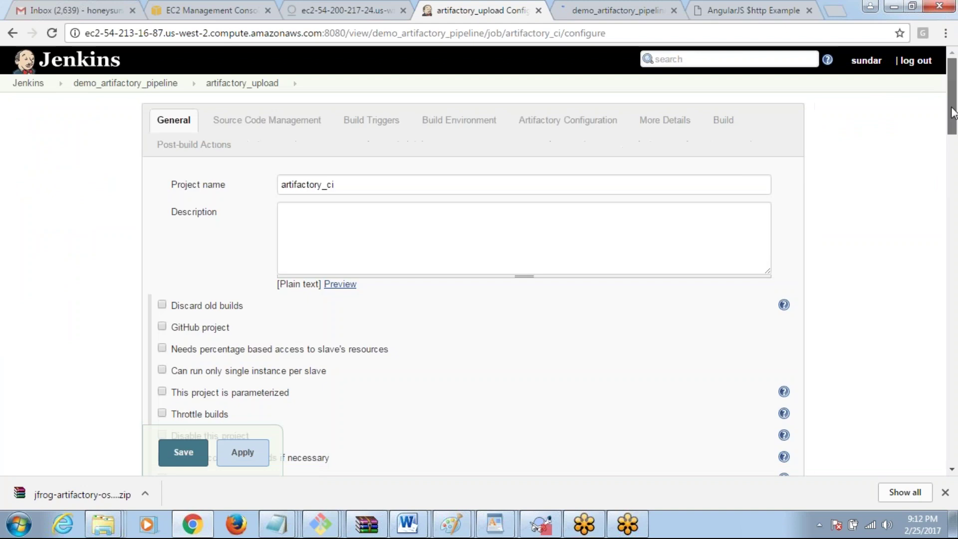
{"action": "scroll", "coordinate": [952, 147], "scroll_direction": "down", "scroll_amount": 1}
{"action": "left_click_drag", "start_coordinate": [952, 147], "coordinate": [948, 399]}
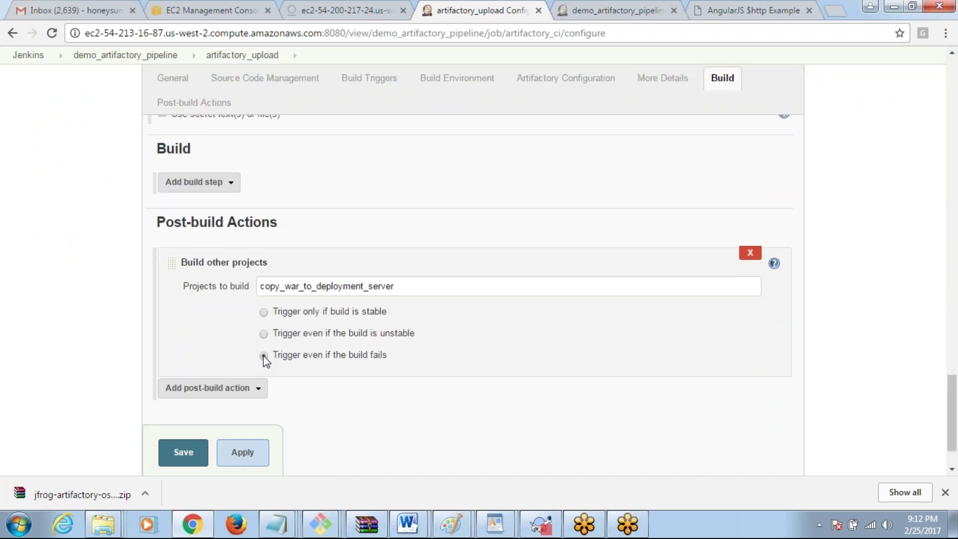
{"action": "left_click", "coordinate": [242, 452]}
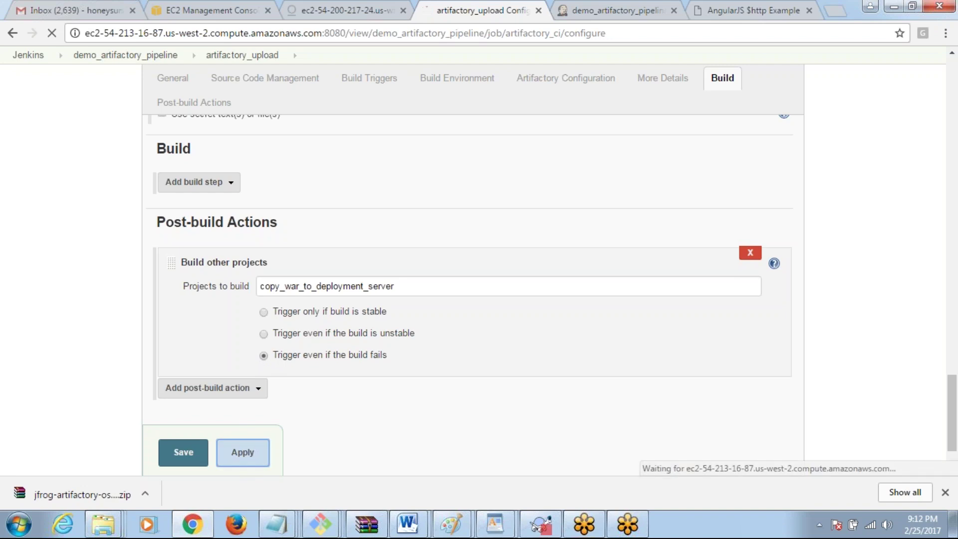
{"action": "left_click", "coordinate": [187, 452]}
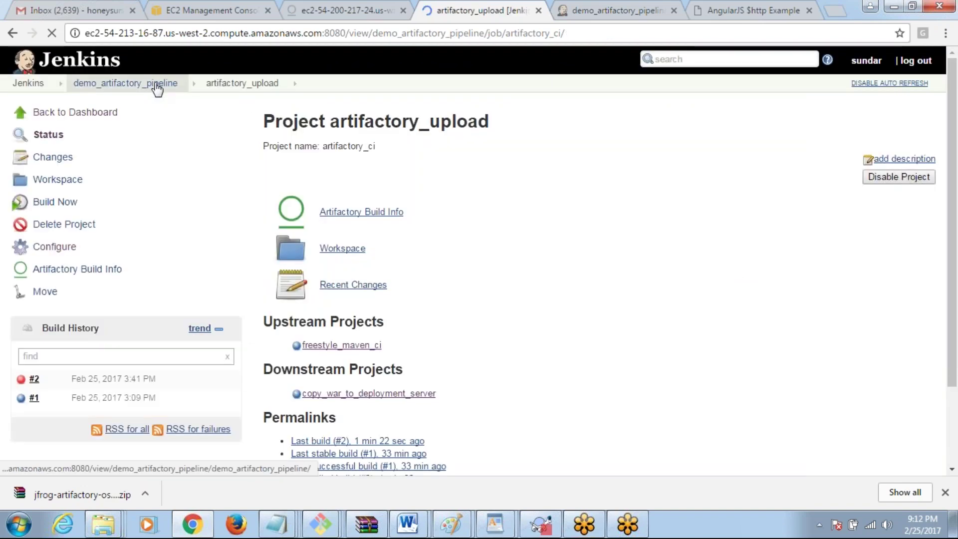
Return to the demo_artifactory_pipeline Build Pipeline view and rerun the pipeline
{"action": "left_click", "coordinate": [157, 85]}
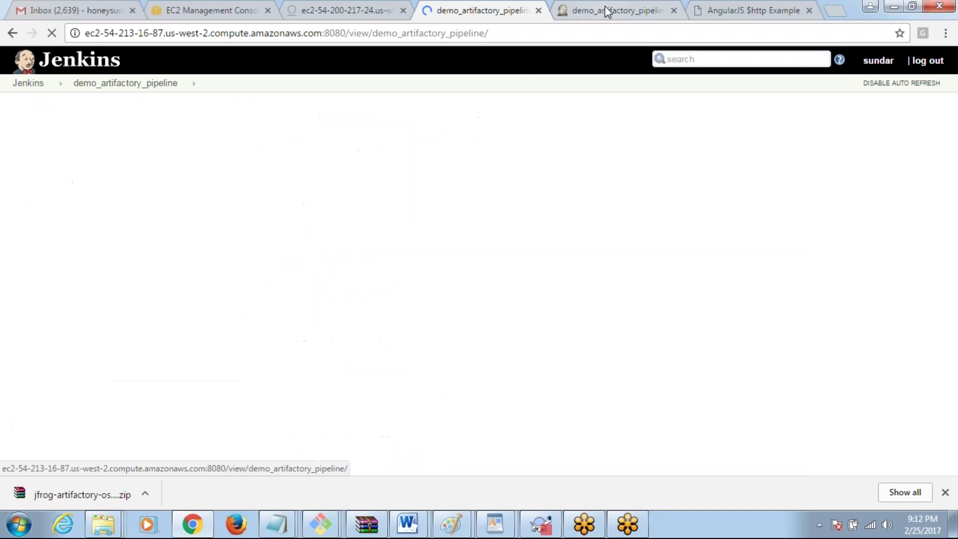
{"action": "left_click", "coordinate": [608, 12]}
{"action": "left_click", "coordinate": [367, 172]}
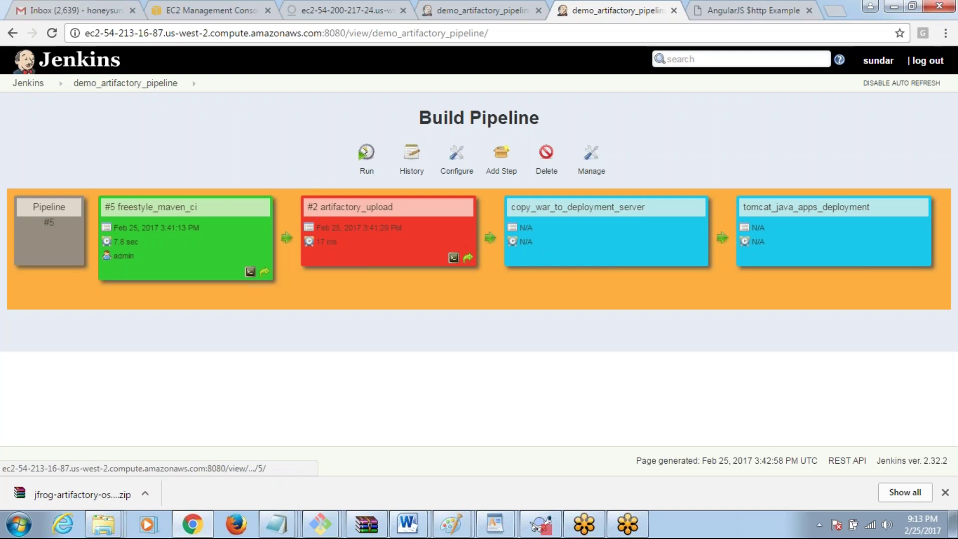
Start pipeline run #6 and follow it until artifactory_upload #3 fails and the deployment jobs succeed
{"action": "left_click", "coordinate": [358, 169]}
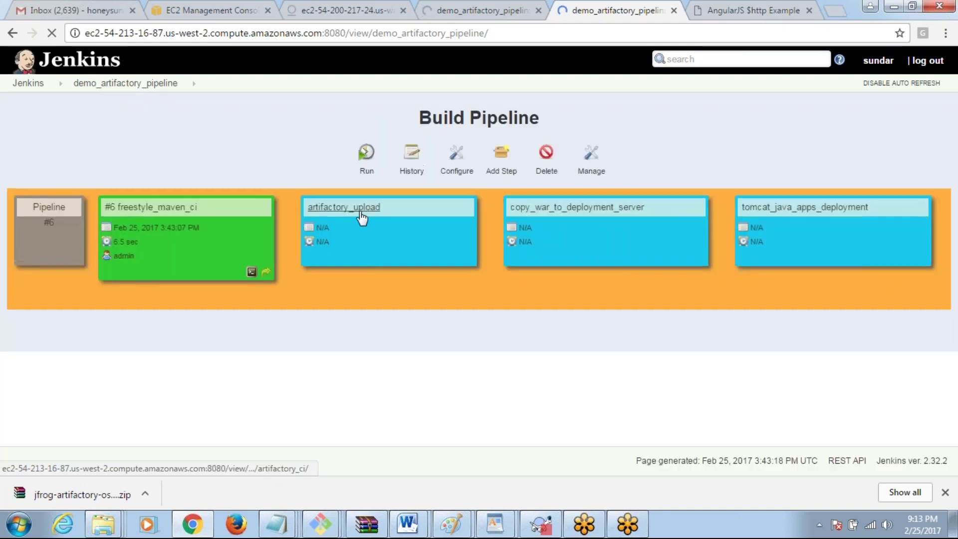
{"action": "left_click", "coordinate": [355, 209]}
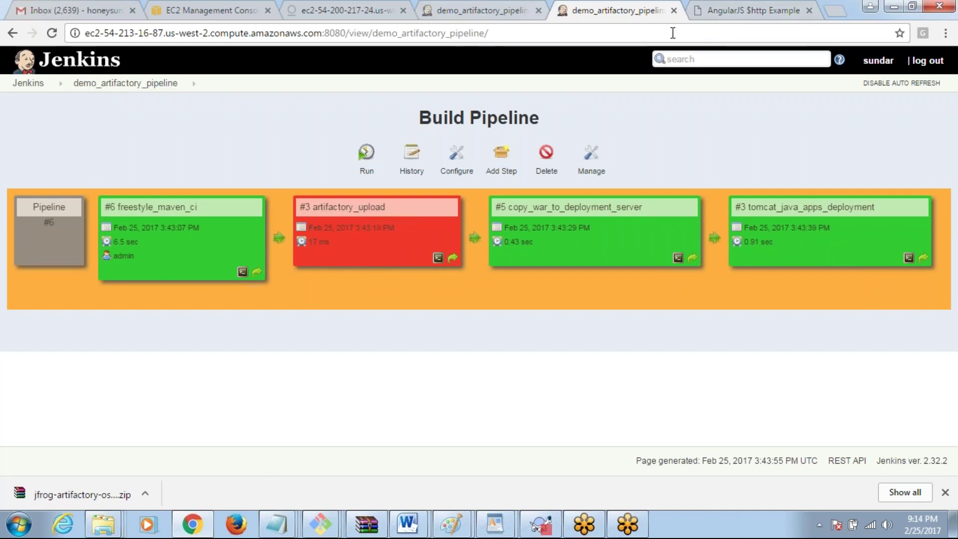
Reload the deployed grants app's User Registration Form, then go back to the Jenkins pipeline view
{"action": "left_click", "coordinate": [710, 15]}
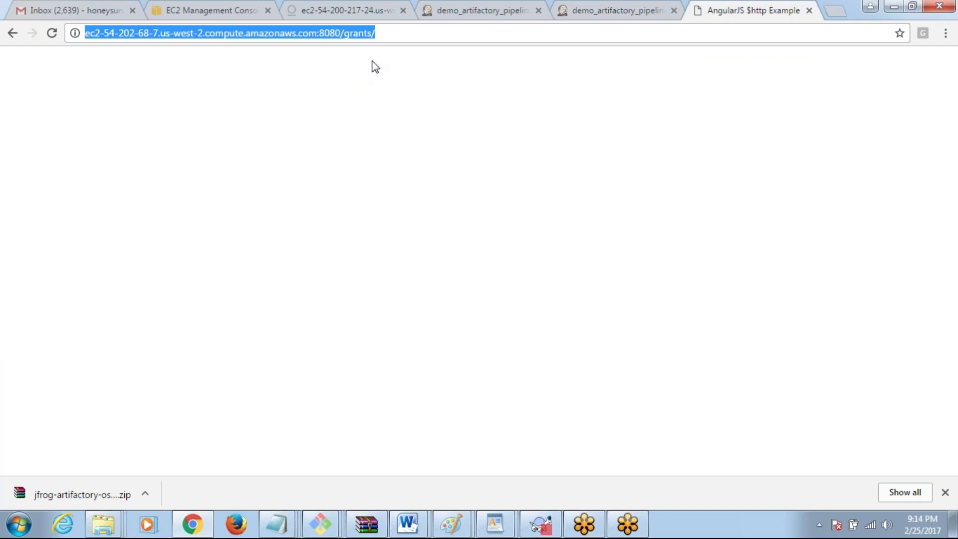
{"action": "key", "text": "Return"}
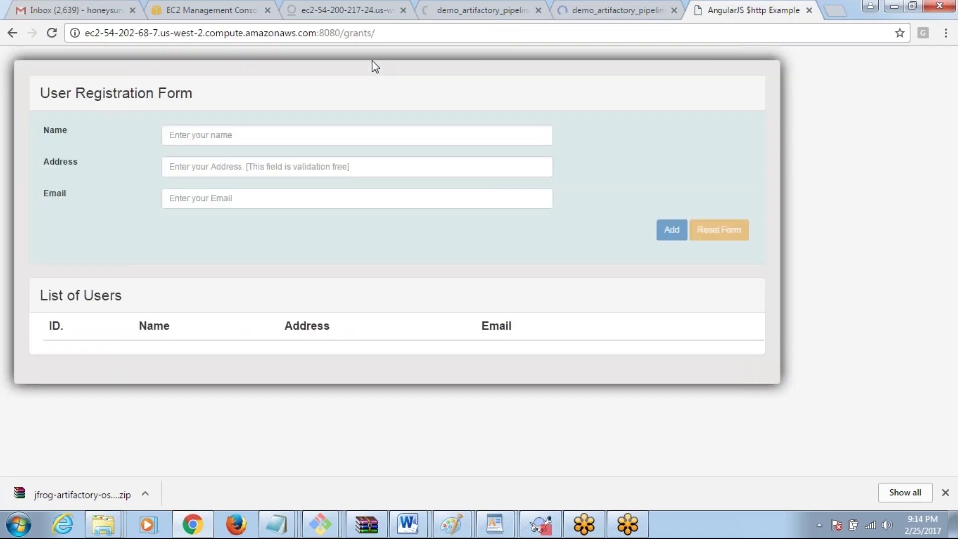
{"action": "left_click", "coordinate": [469, 10]}
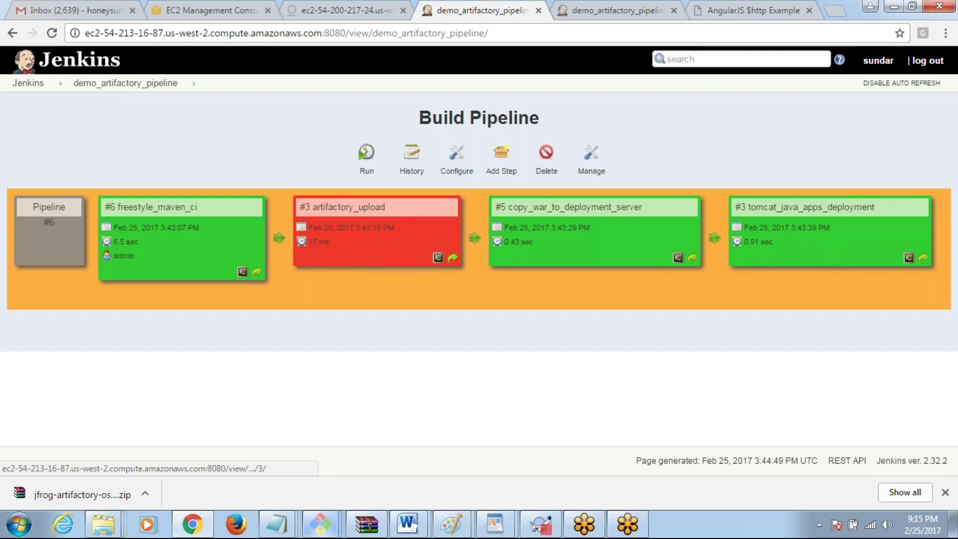
Reconnect to the Artifactory server over ssh in the Git Bash terminal
{"action": "left_click", "coordinate": [316, 533]}
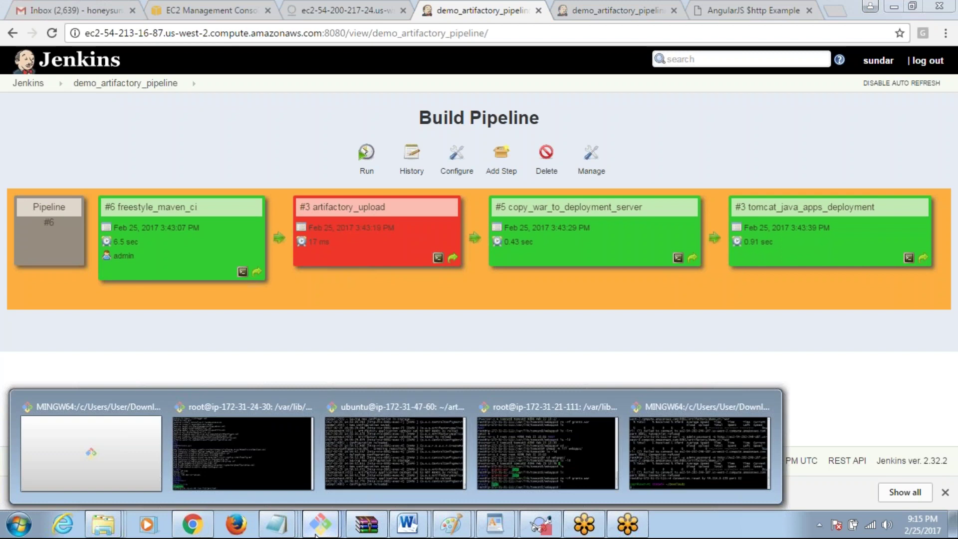
{"action": "left_click", "coordinate": [394, 455]}
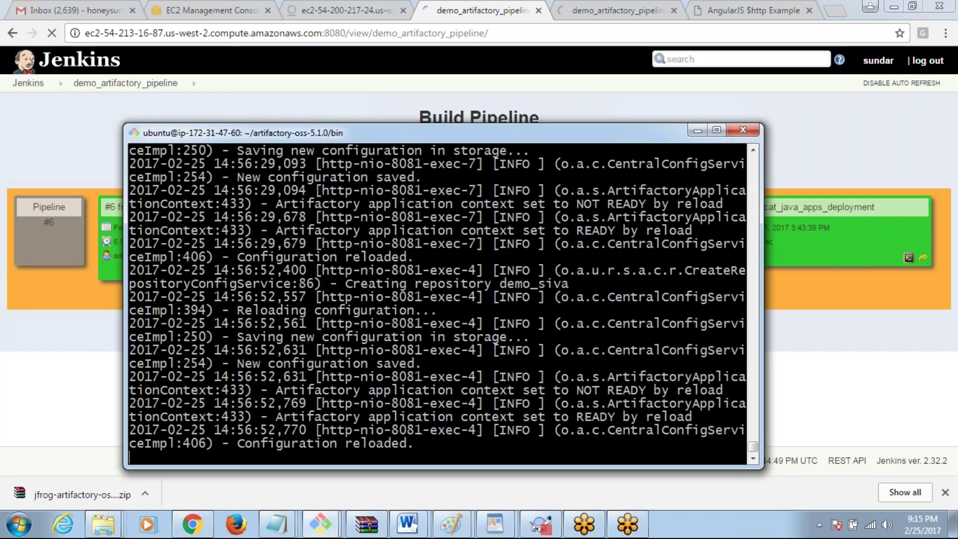
{"action": "key", "text": "Up"}
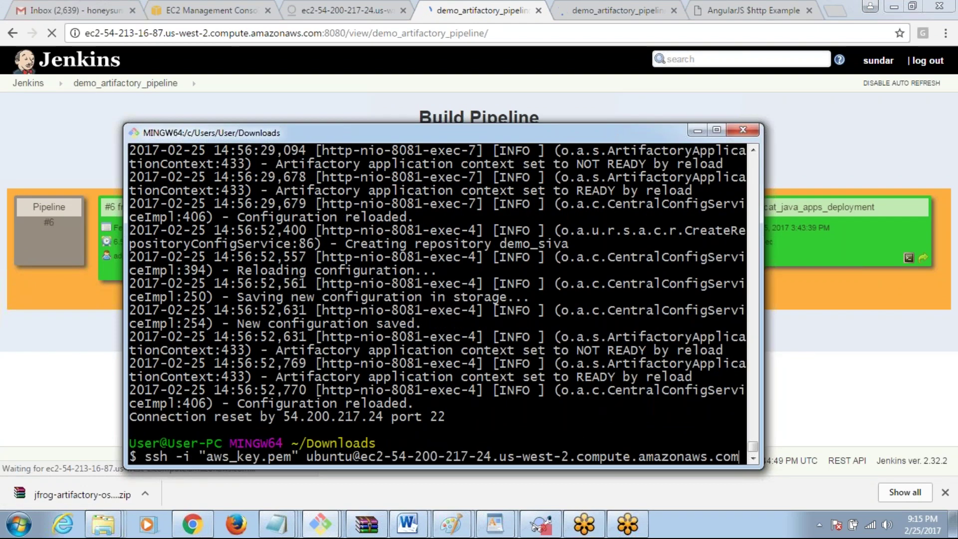
{"action": "key", "text": "Return"}
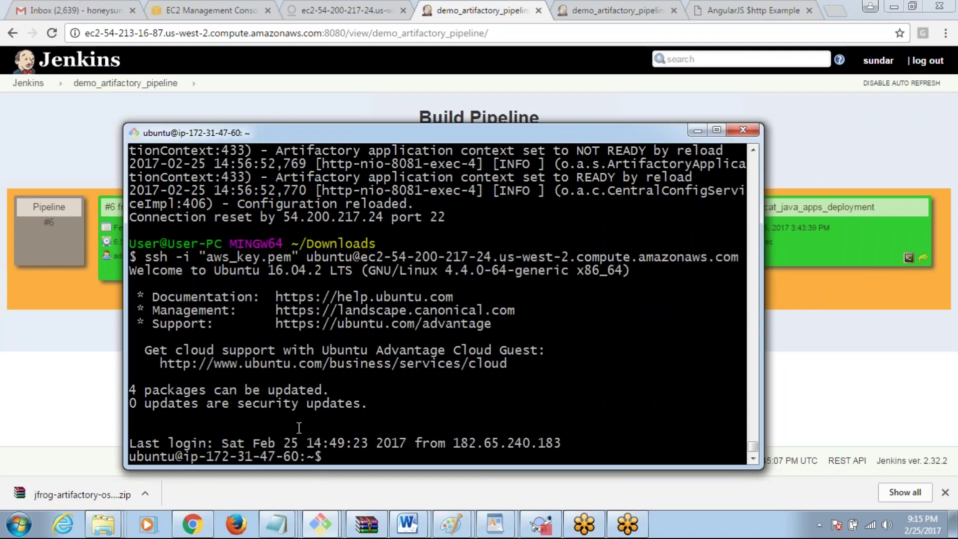
Go to artifactory-oss-5.1.0/bin and start Artifactory with sh artifactory.sh
{"action": "type", "text": "cd arti"}
{"action": "key", "text": "Tab"}
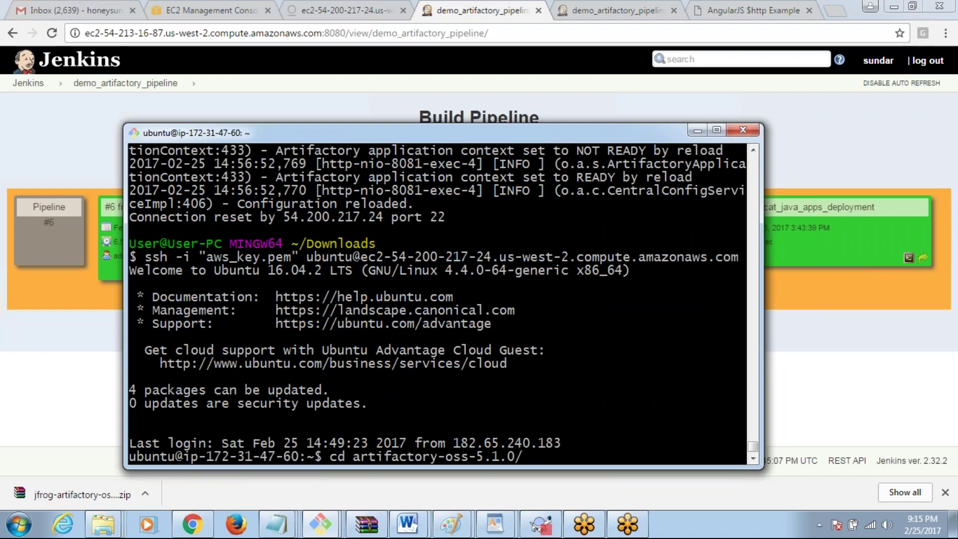
{"action": "type", "text": "bi"}
{"action": "key", "text": "Tab"}
{"action": "key", "text": "Return"}
{"action": "type", "text": "sh arti"}
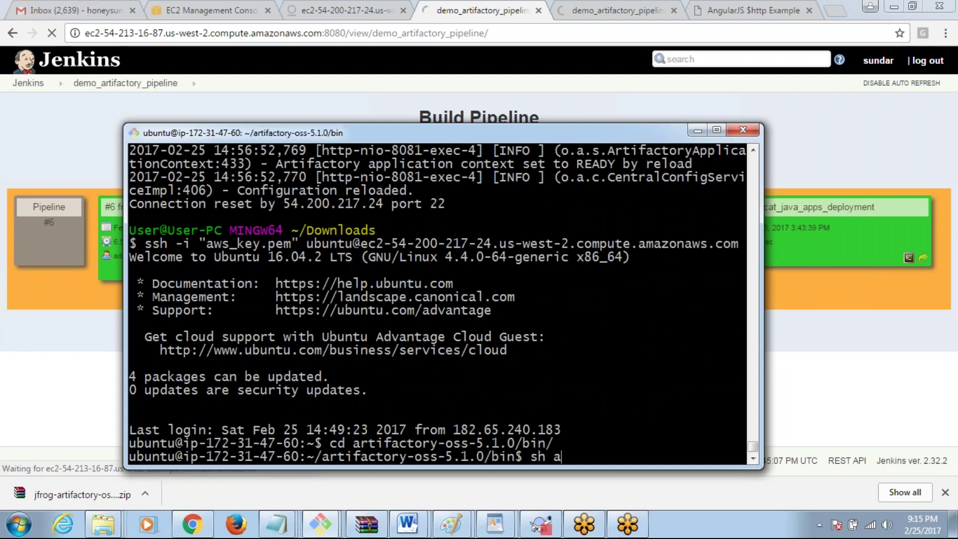
{"action": "key", "text": "Tab"}
{"action": "key", "text": "Return"}
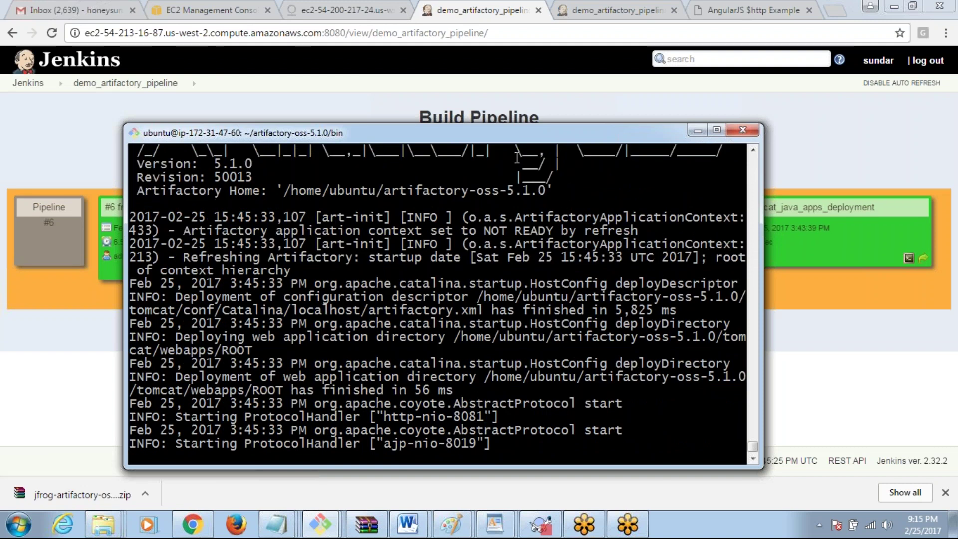
Reload the Artifactory web page to confirm it is getting ready, then return to the terminal
{"action": "left_click", "coordinate": [356, 11]}
{"action": "left_click", "coordinate": [321, 32]}
{"action": "key", "text": "Return"}
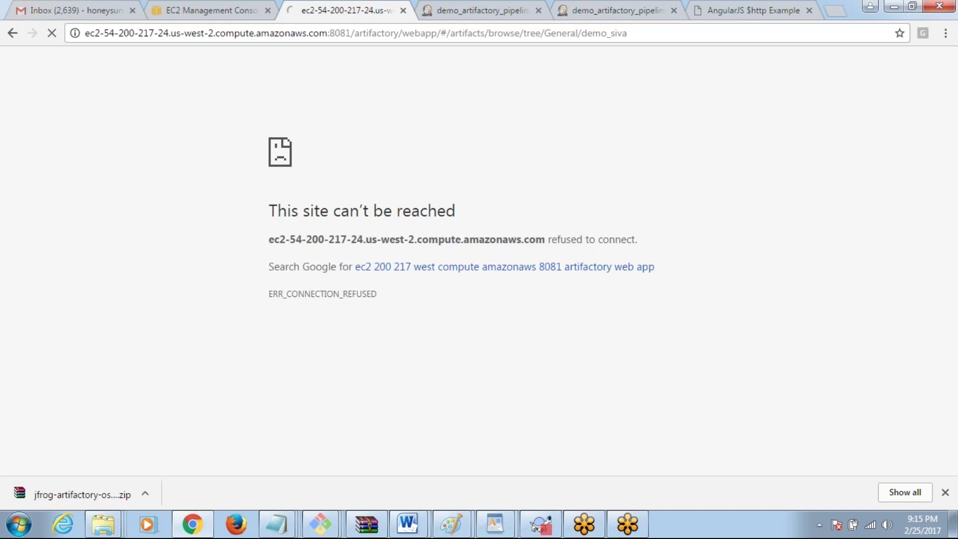
{"action": "key", "text": "alt+Tab"}
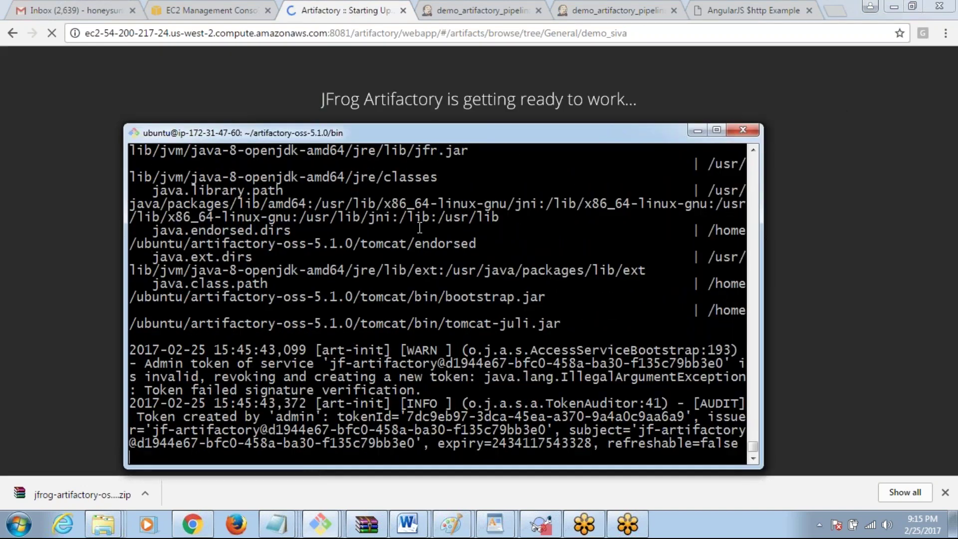
Trigger run #7 of demo_artifactory_pipeline after checking both pipeline tabs
{"action": "left_click", "coordinate": [478, 11]}
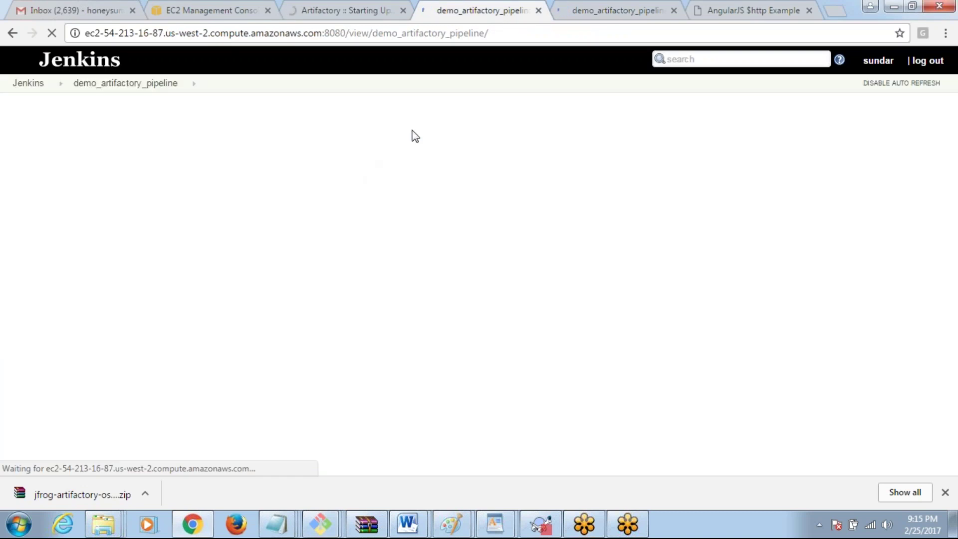
{"action": "left_click", "coordinate": [573, 15]}
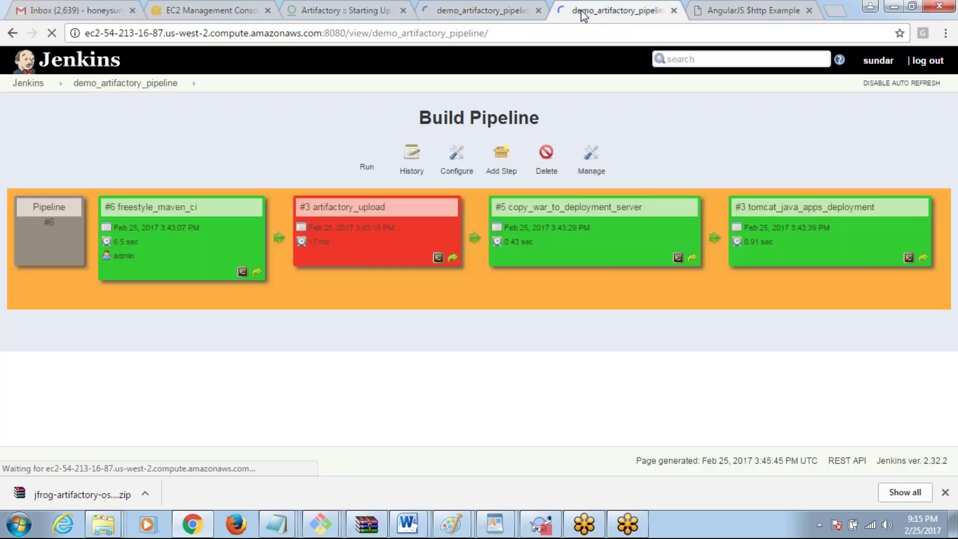
{"action": "left_click", "coordinate": [501, 14]}
{"action": "left_click", "coordinate": [363, 173]}
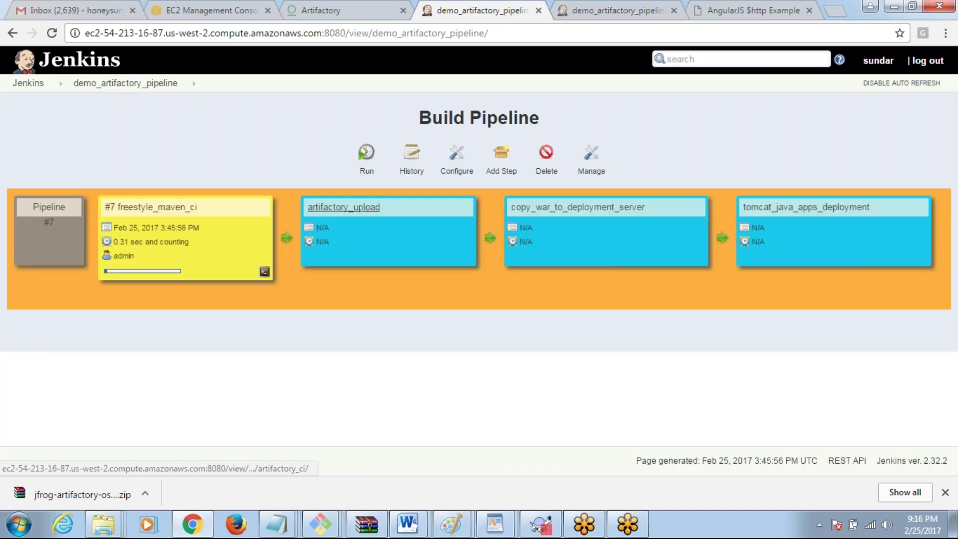
{"action": "left_click", "coordinate": [300, 6]}
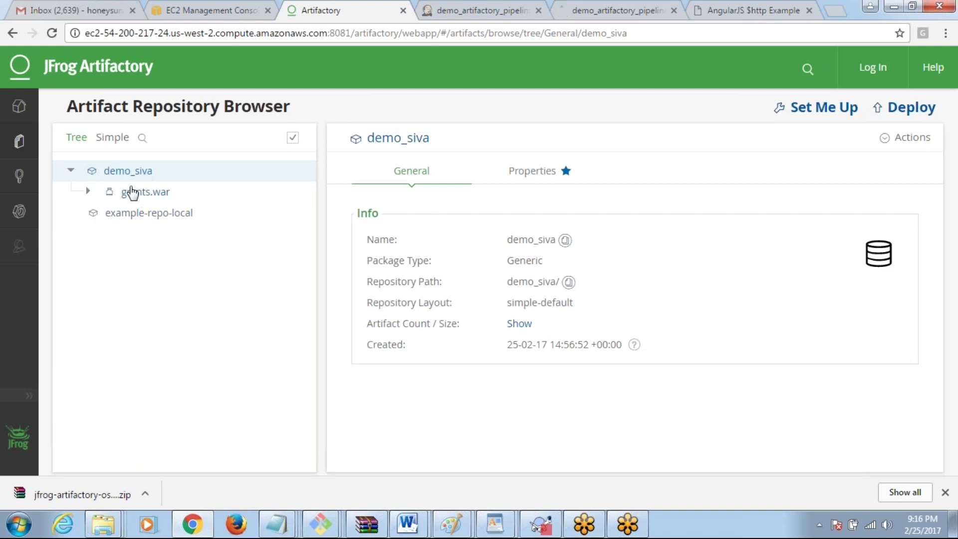
View the grants.war details in demo_siva, then check run #7's results in Jenkins
{"action": "left_click", "coordinate": [129, 193]}
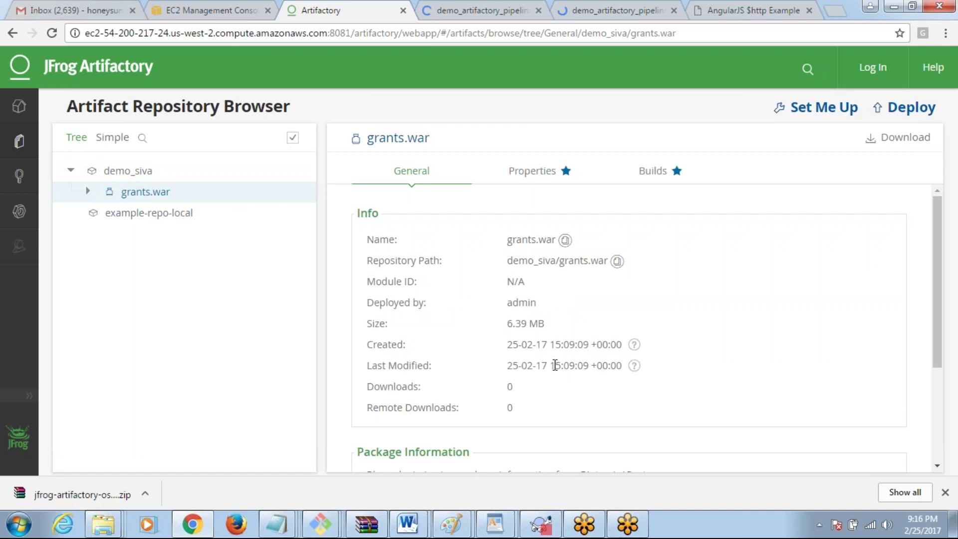
{"action": "left_click", "coordinate": [449, 10]}
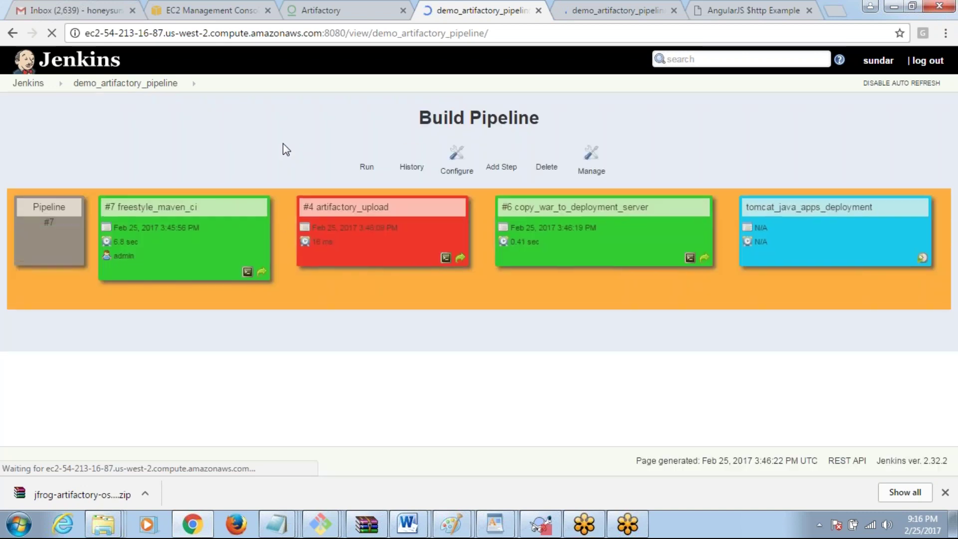
Read artifactory_upload #4's console log revealing the custom_ws_ci mkdirs failure on deployment_slave
{"action": "left_click", "coordinate": [346, 207]}
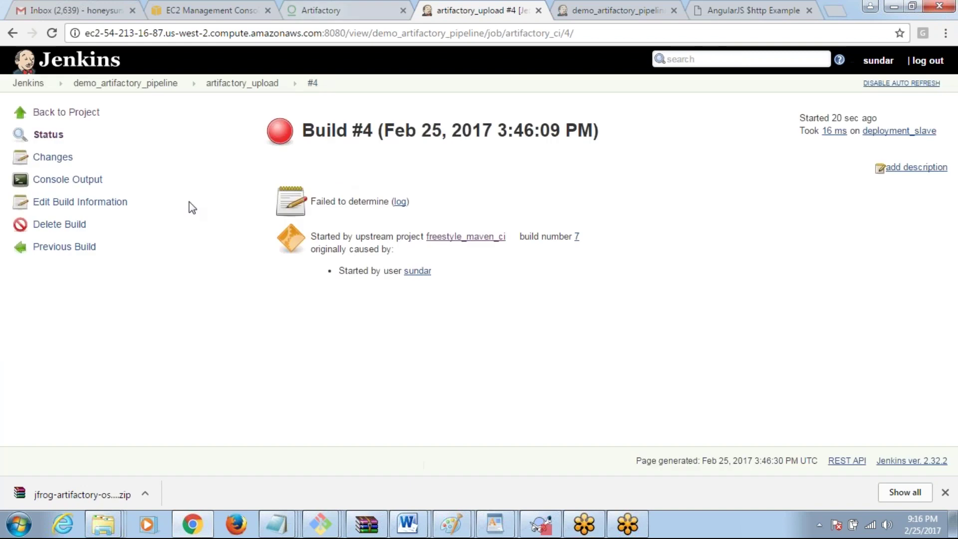
{"action": "left_click", "coordinate": [55, 187]}
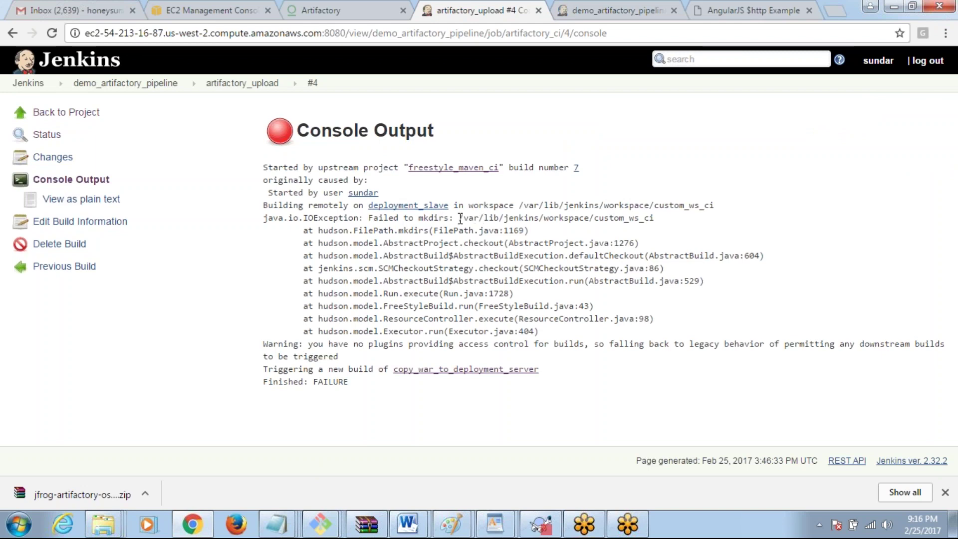
{"action": "left_click_drag", "start_coordinate": [460, 218], "coordinate": [657, 221]}
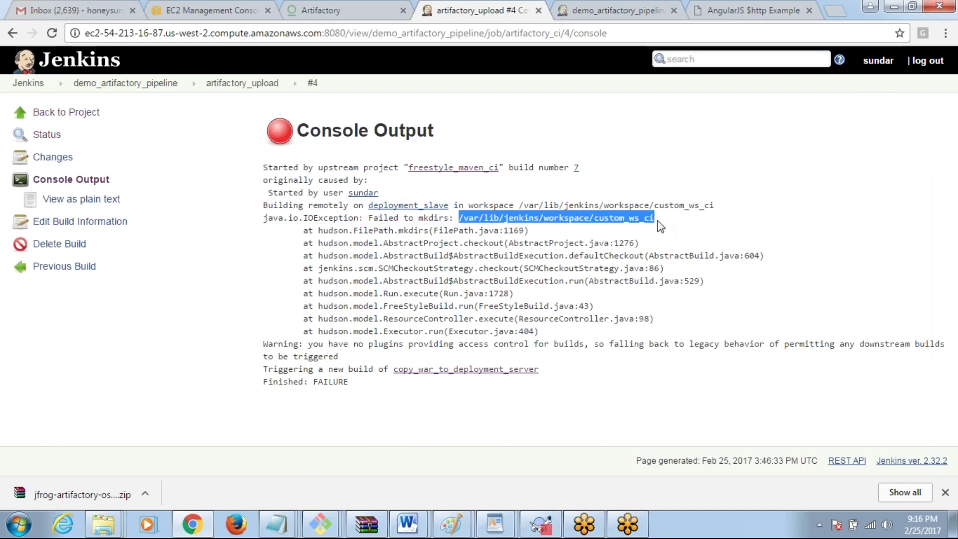
{"action": "left_click", "coordinate": [675, 223]}
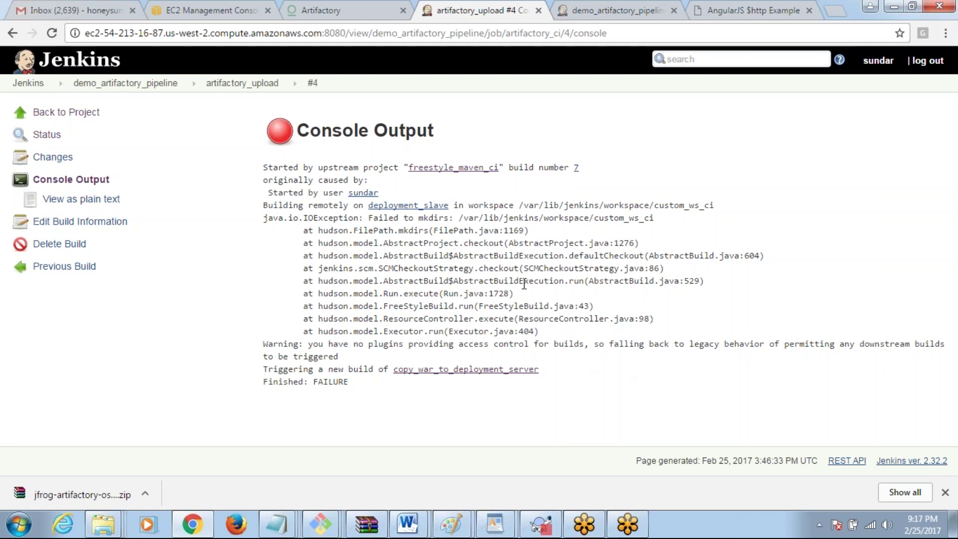
{"action": "left_click", "coordinate": [346, 10]}
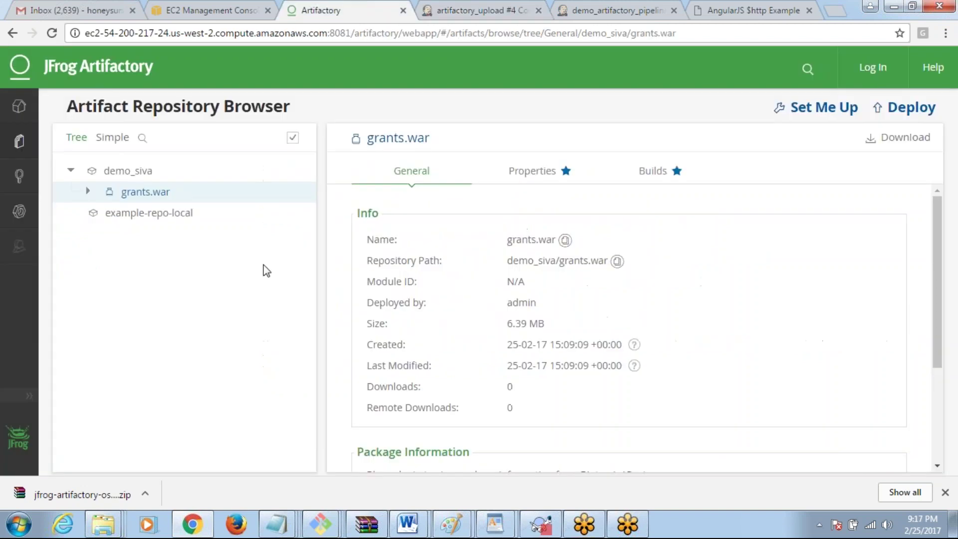
Return to the demo_artifactory_pipeline Build Pipeline view in Jenkins
{"action": "left_click", "coordinate": [623, 12]}
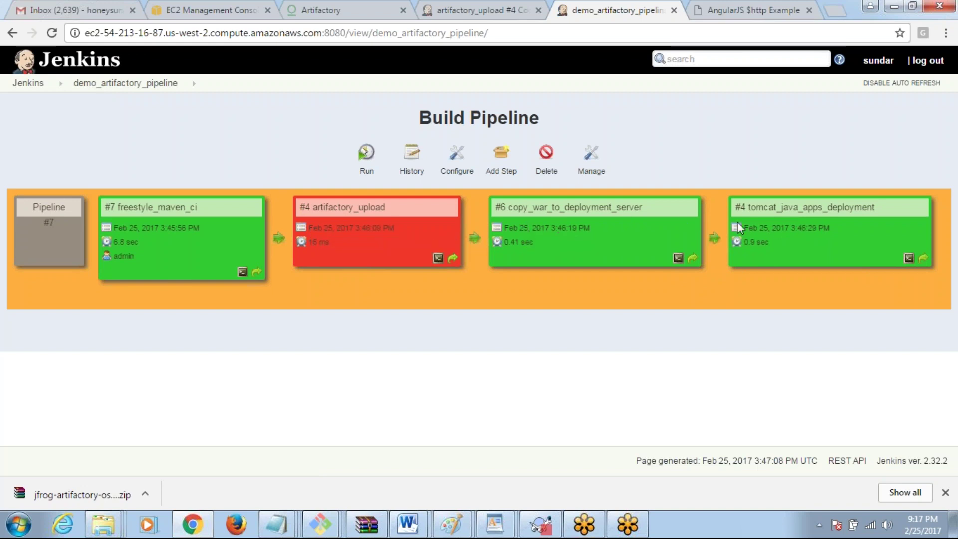
{"action": "left_click", "coordinate": [794, 210]}
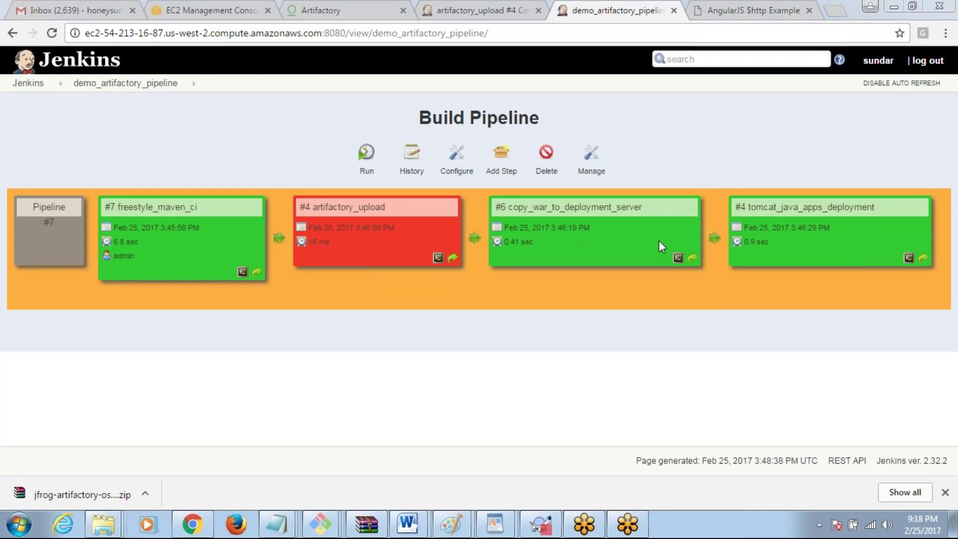
Open freestyle_maven_ci build #7, then go to the project's configuration page
{"action": "left_click", "coordinate": [184, 209]}
{"action": "left_click", "coordinate": [118, 207]}
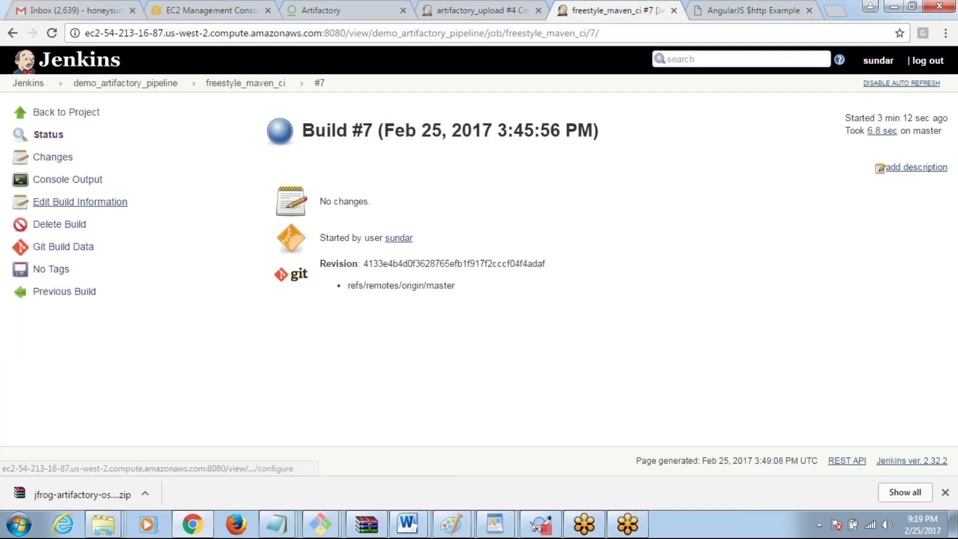
{"action": "left_click", "coordinate": [240, 85]}
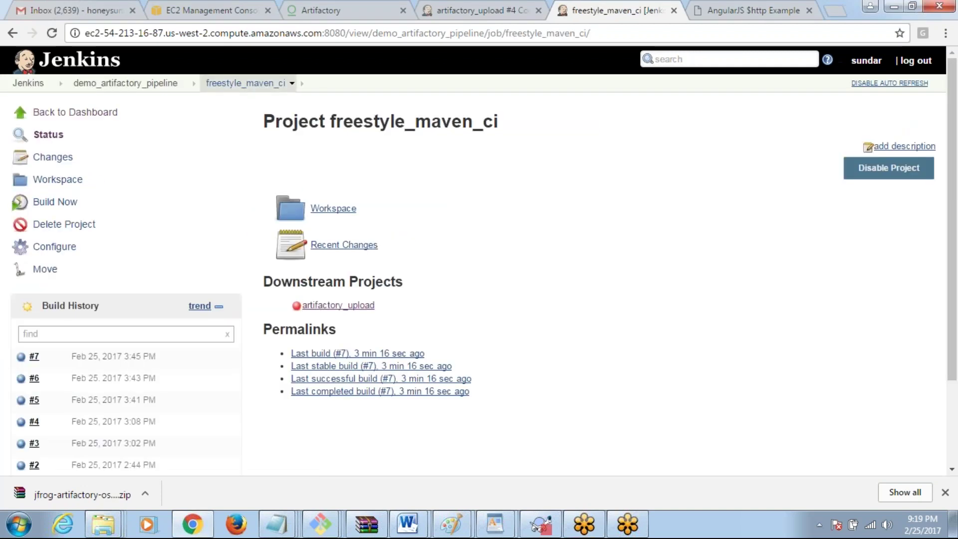
{"action": "left_click", "coordinate": [55, 246]}
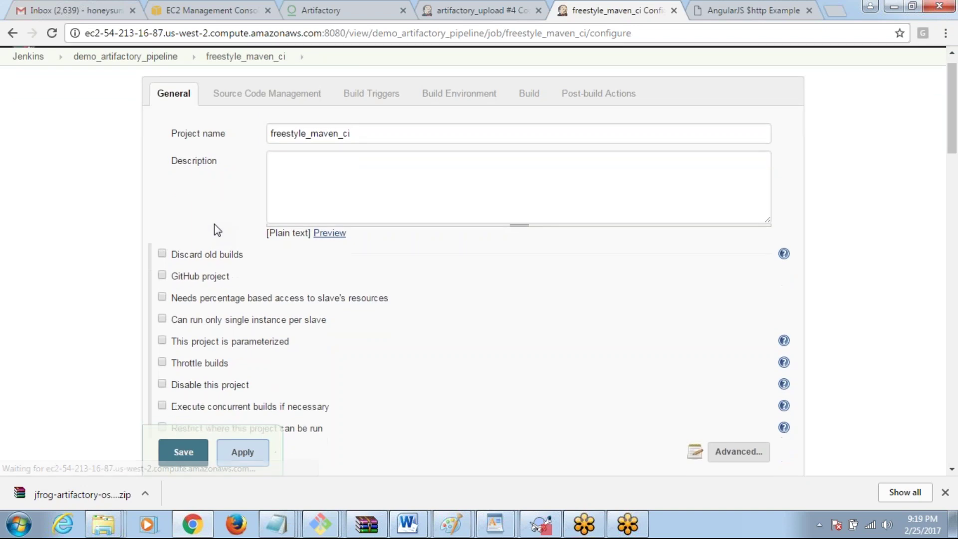
Restore the Execute shell command to 'mvn install', then apply and save the configuration
{"action": "scroll", "coordinate": [214, 224], "scroll_direction": "down", "scroll_amount": 12}
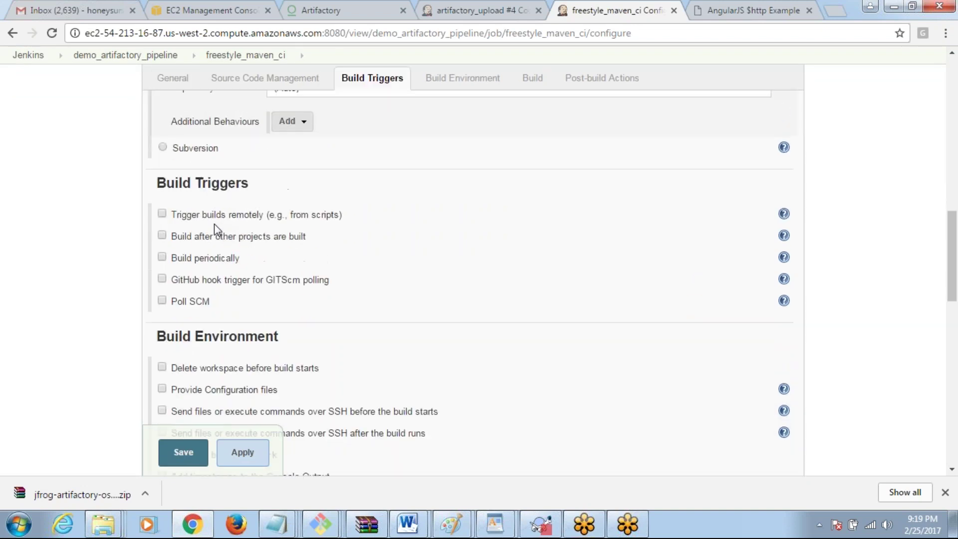
{"action": "scroll", "coordinate": [214, 224], "scroll_direction": "down", "scroll_amount": 6}
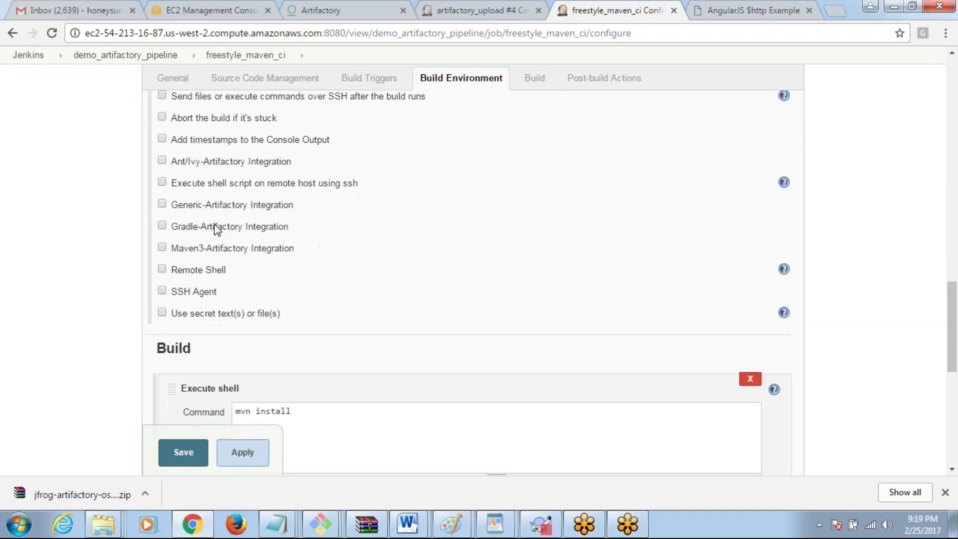
{"action": "scroll", "coordinate": [216, 229], "scroll_direction": "down", "scroll_amount": 3}
{"action": "double_click", "coordinate": [242, 244]}
{"action": "left_click", "coordinate": [243, 243]}
{"action": "type", "text": "make"}
{"action": "key", "text": "Right"}
{"action": "key", "text": "Right"}
{"action": "key", "text": "BackSpace"}
{"action": "key", "text": "BackSpace"}
{"action": "key", "text": "BackSpace"}
{"action": "key", "text": "BackSpace"}
{"action": "key", "text": "BackSpace"}
{"action": "key", "text": "BackSpace"}
{"action": "key", "text": "BackSpace"}
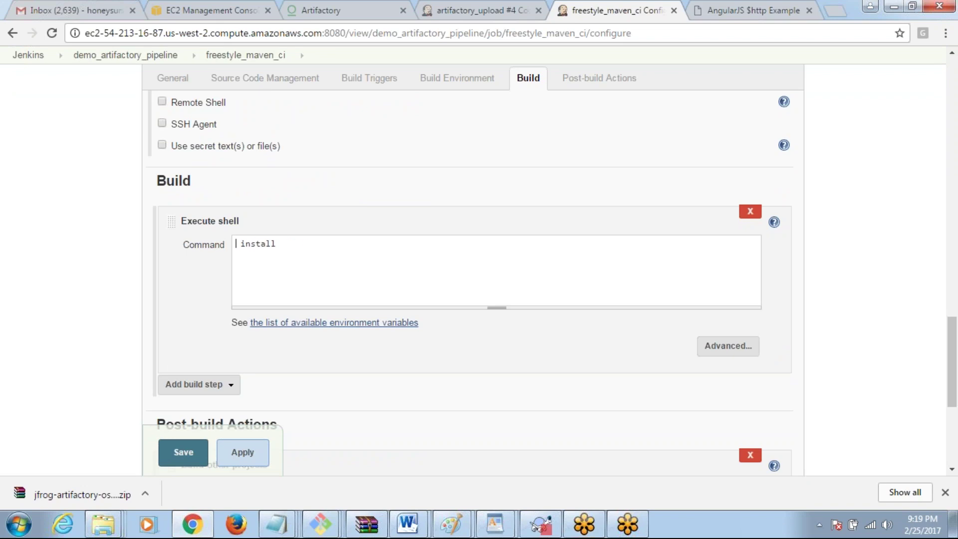
{"action": "type", "text": "mvn"}
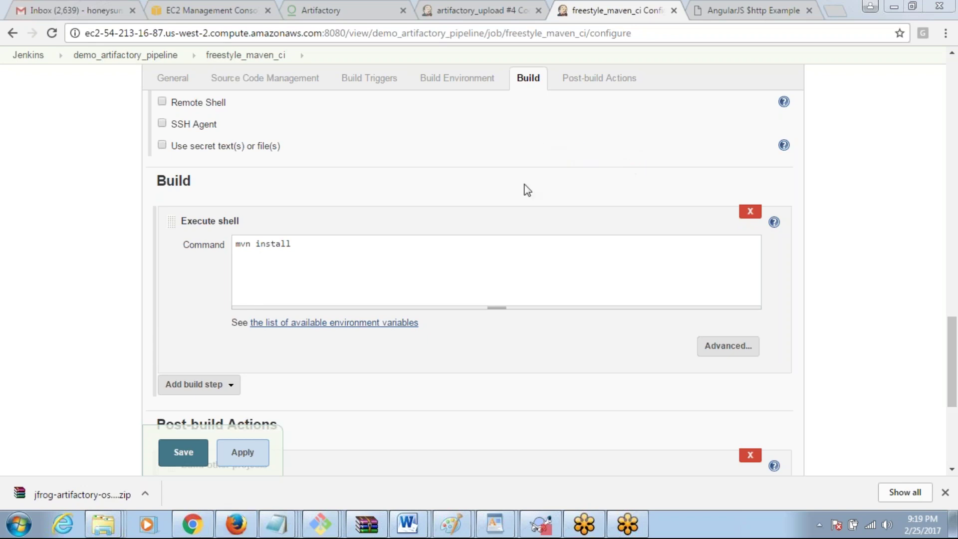
{"action": "left_click", "coordinate": [375, 192]}
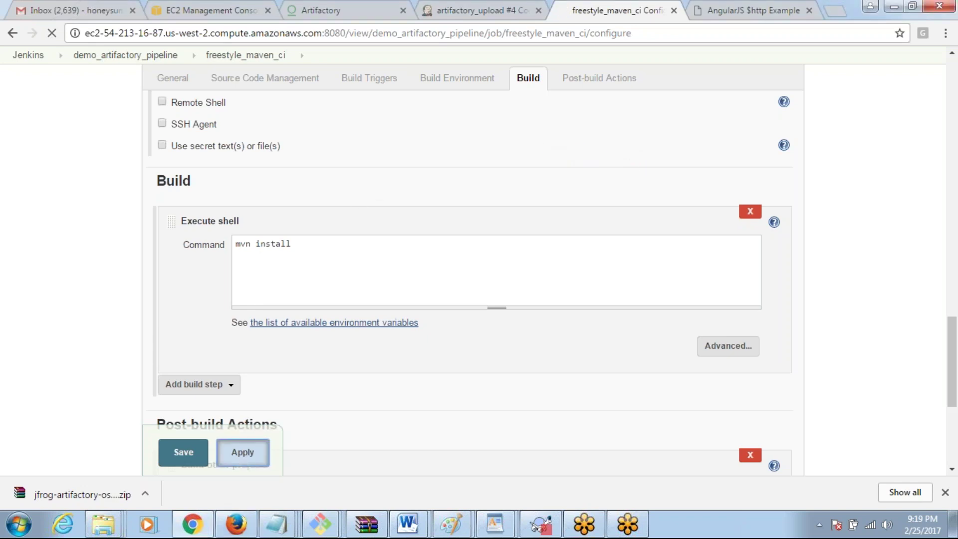
{"action": "left_click", "coordinate": [189, 456]}
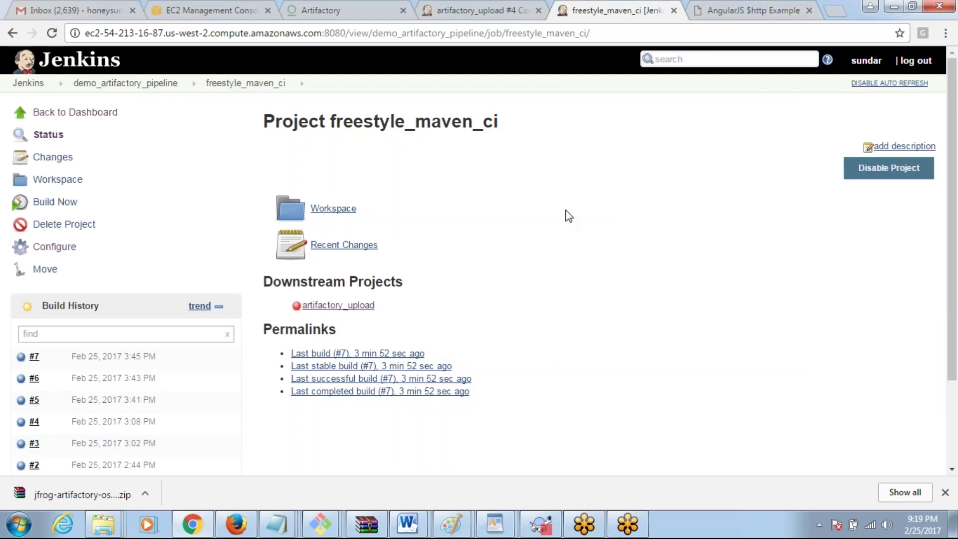
Select the artifactory, Deployment_node and jenkins EC2 instances and review Actions > Instance State
{"action": "key", "text": "alt+Tab"}
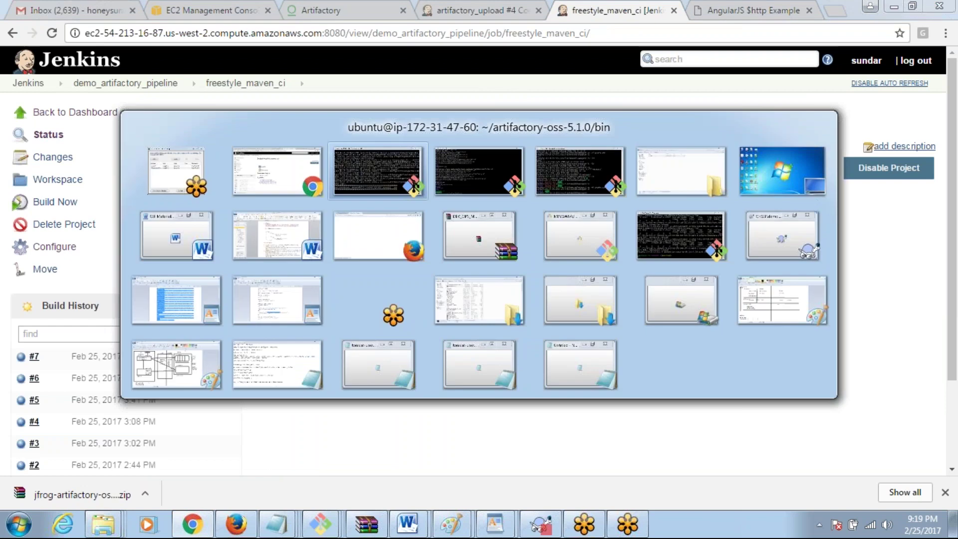
{"action": "key", "text": "alt+Tab"}
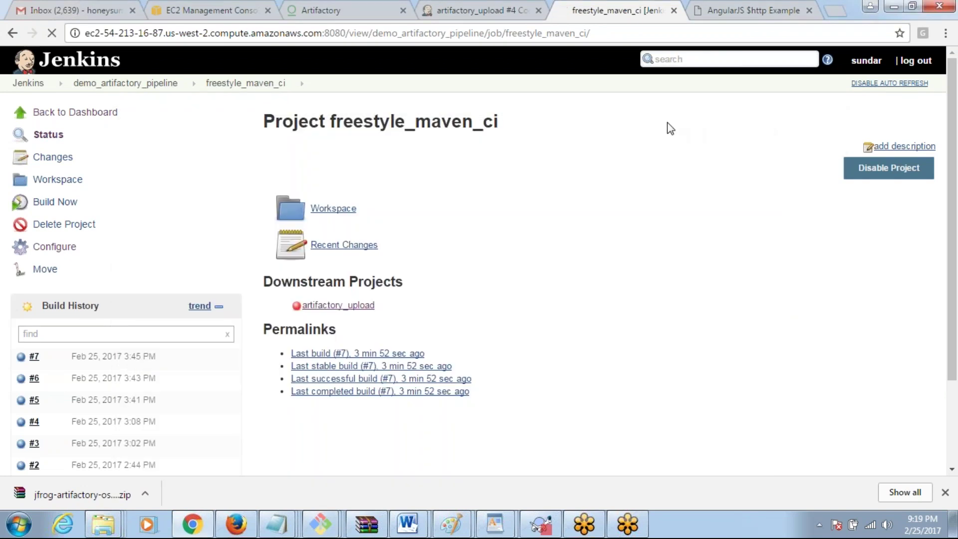
{"action": "left_click", "coordinate": [185, 8]}
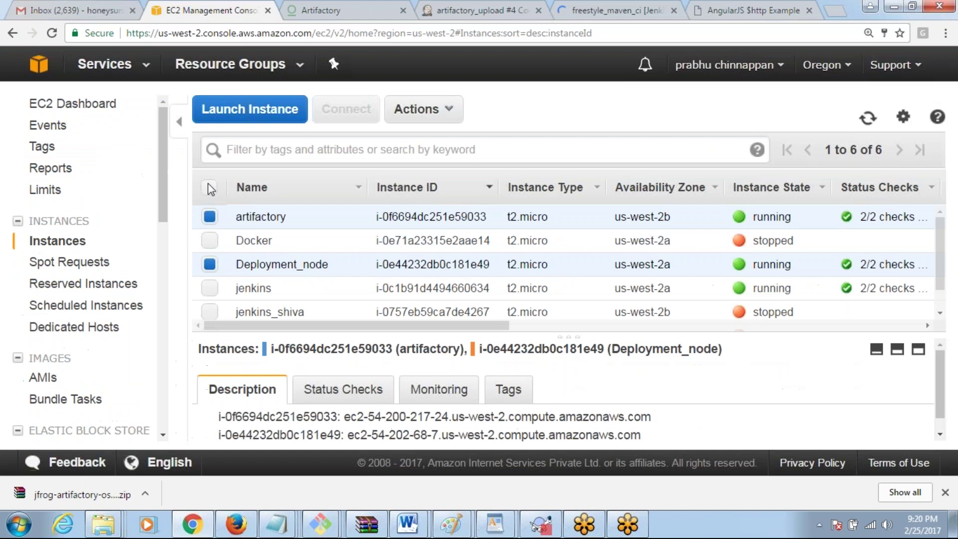
{"action": "left_click", "coordinate": [207, 289]}
{"action": "mouse_move", "coordinate": [940, 238]}
{"action": "left_mouse_down"}
{"action": "mouse_move", "coordinate": [944, 262]}
{"action": "mouse_move", "coordinate": [946, 235]}
{"action": "left_mouse_up"}
{"action": "left_click", "coordinate": [451, 112]}
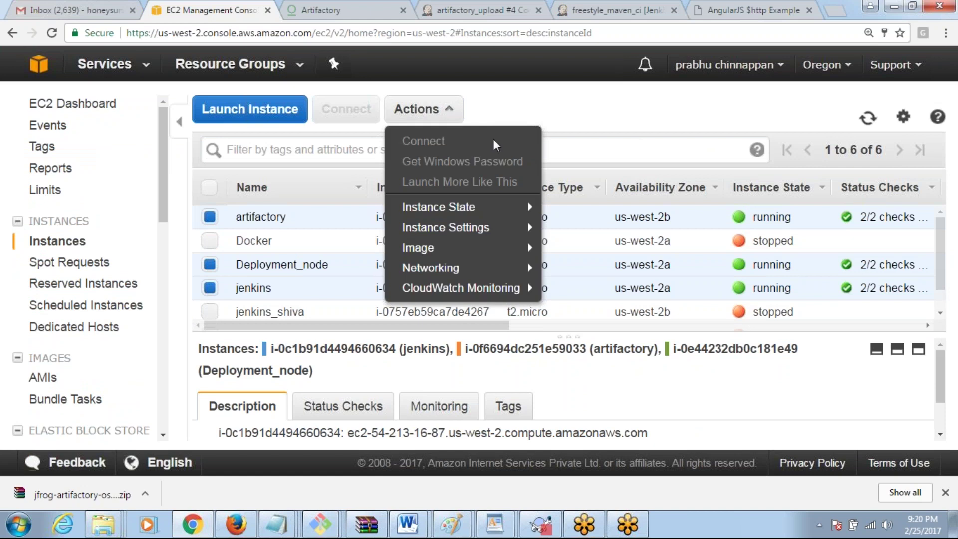
{"action": "mouse_move", "coordinate": [485, 205]}
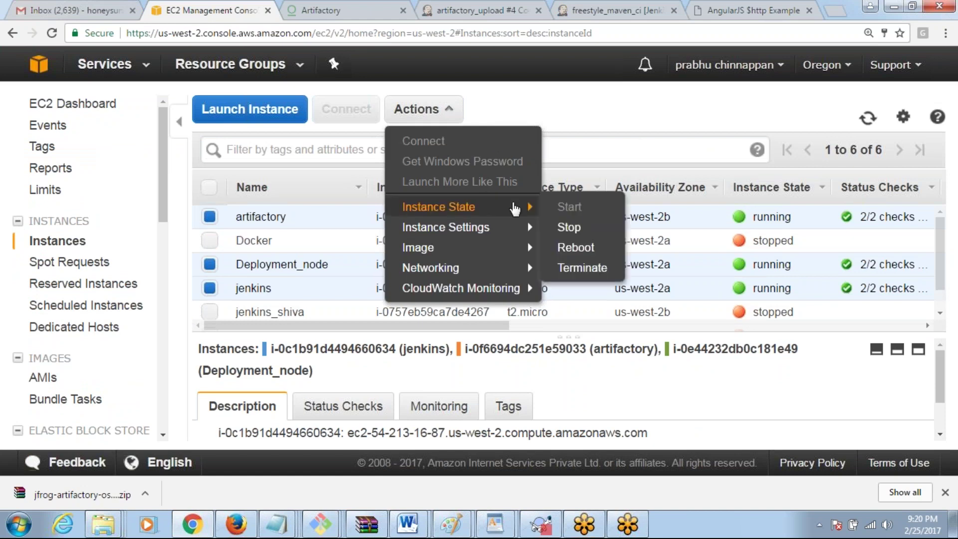
{"action": "left_click", "coordinate": [605, 109]}
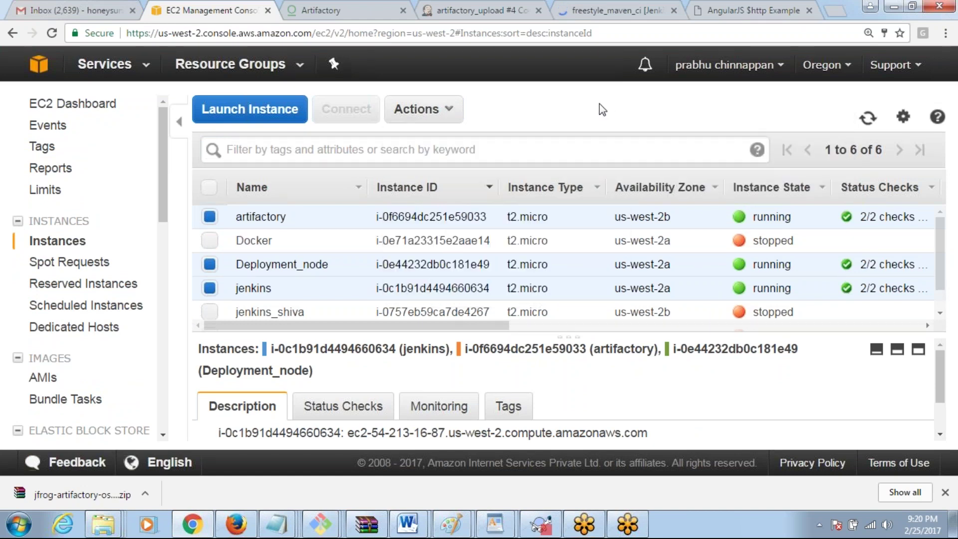
Deselect the artifactory, Deployment_node and jenkins instances
{"action": "left_click", "coordinate": [210, 216]}
{"action": "left_click", "coordinate": [210, 263]}
{"action": "left_click", "coordinate": [209, 288]}
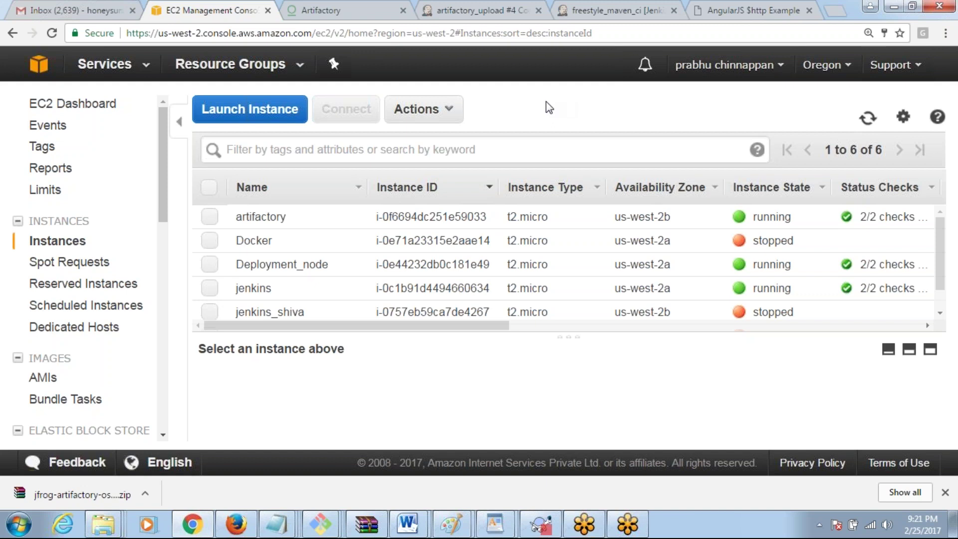
Bring up the Paint CI/CD diagram sketch and discard its empty text box
{"action": "mouse_move", "coordinate": [453, 531]}
{"action": "left_click", "coordinate": [369, 439]}
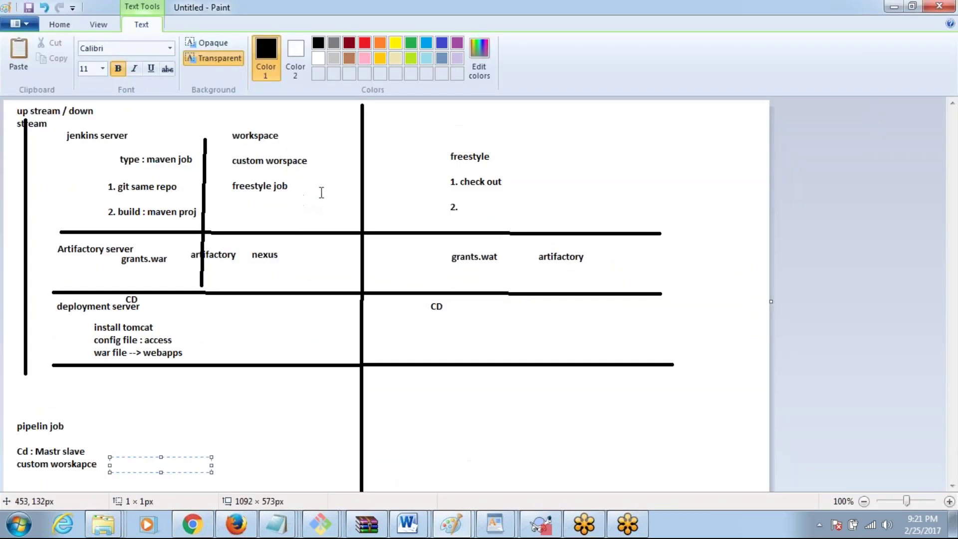
{"action": "left_click", "coordinate": [322, 192]}
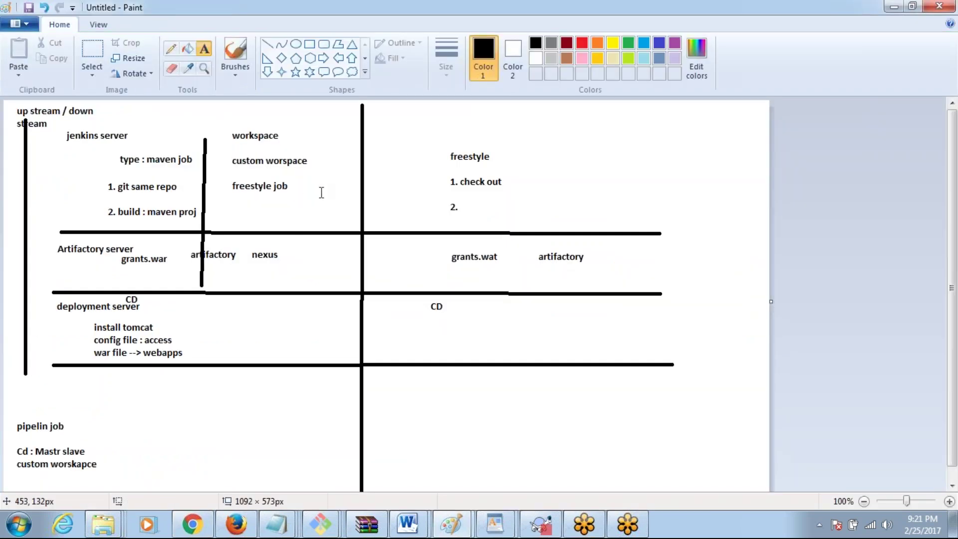